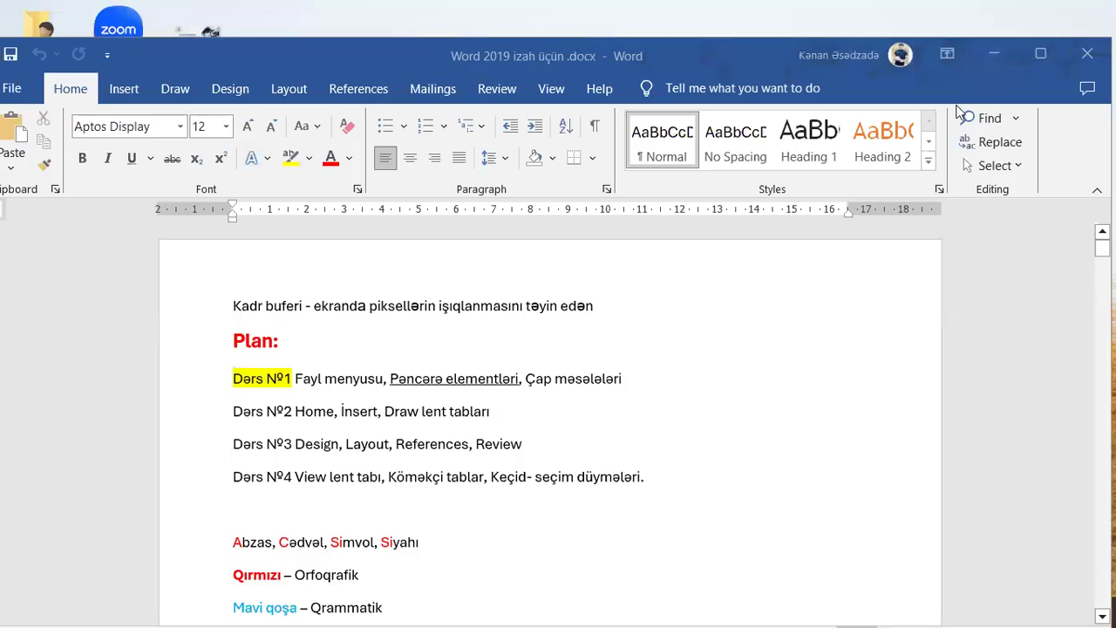
Maximize the Word window and bring up the Insert tab commands, briefly switching back to Home.
{"action": "left_click", "coordinate": [1041, 56]}
{"action": "left_click", "coordinate": [216, 305]}
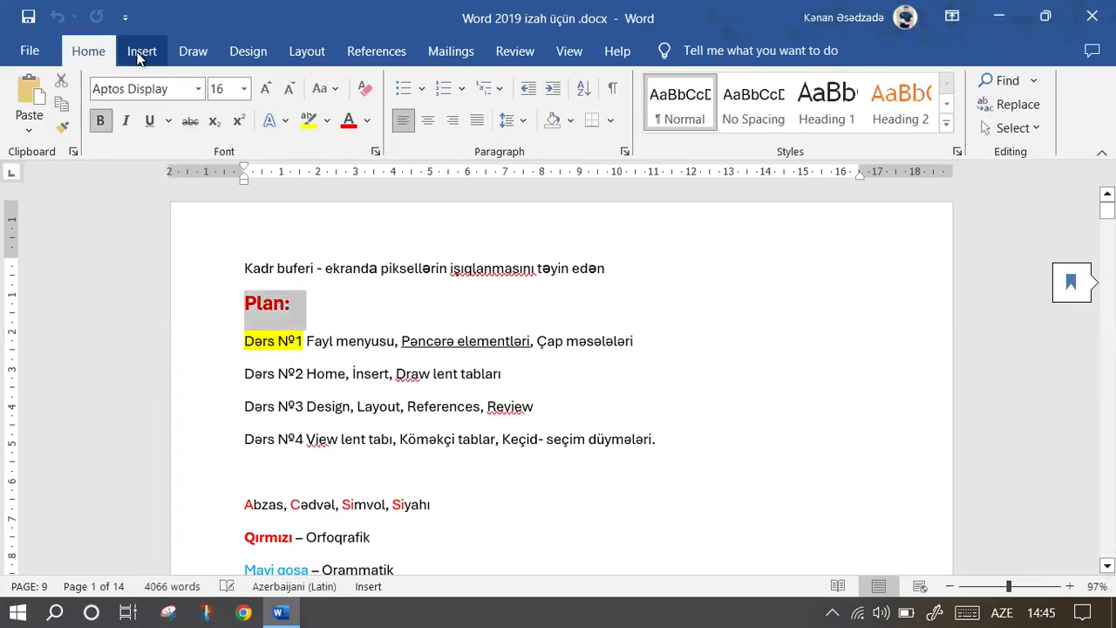
{"action": "left_click", "coordinate": [140, 53]}
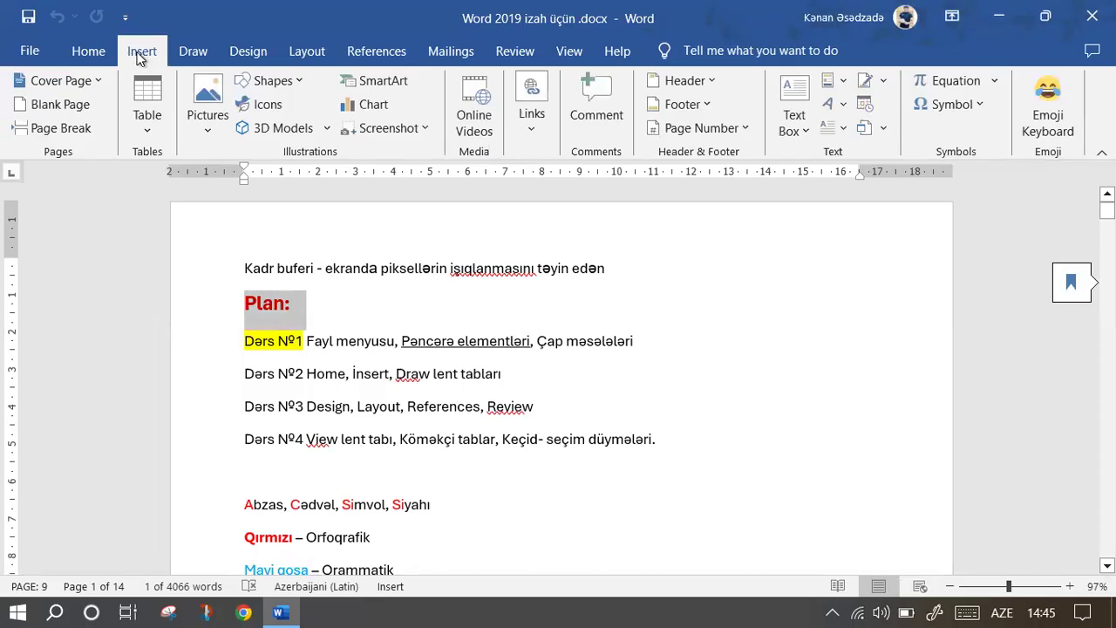
{"action": "left_click", "coordinate": [89, 55]}
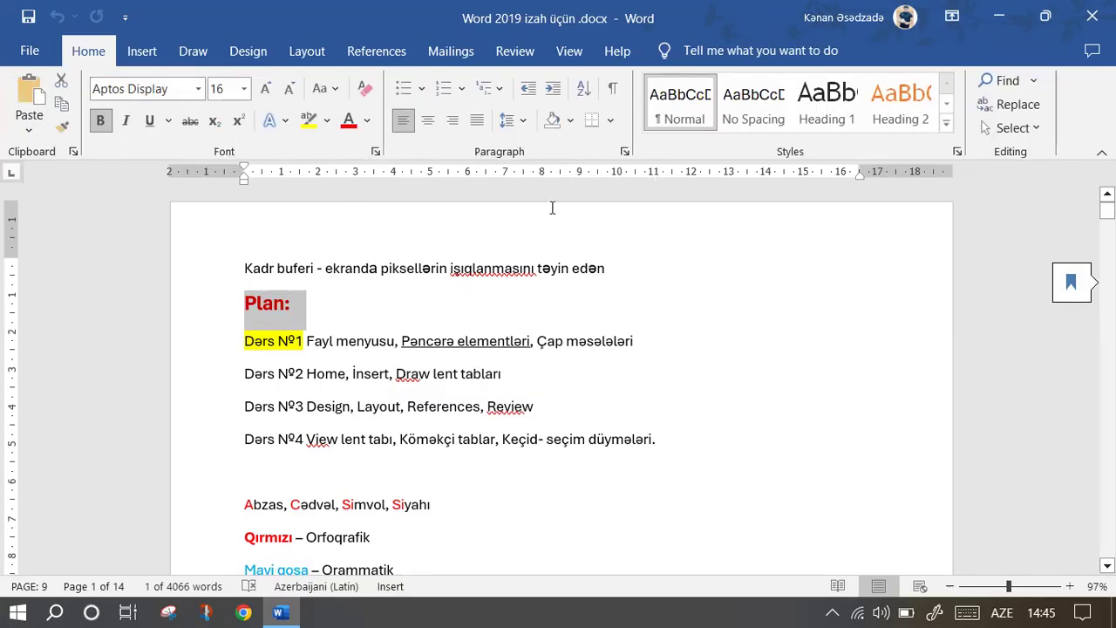
{"action": "left_click", "coordinate": [142, 50]}
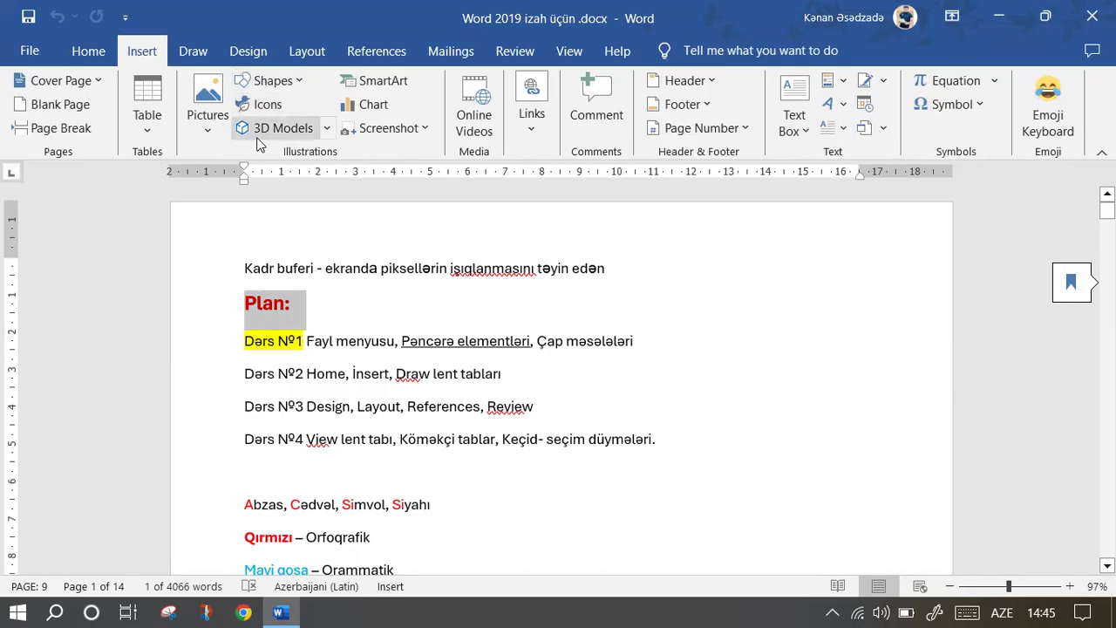
{"action": "left_click", "coordinate": [296, 315]}
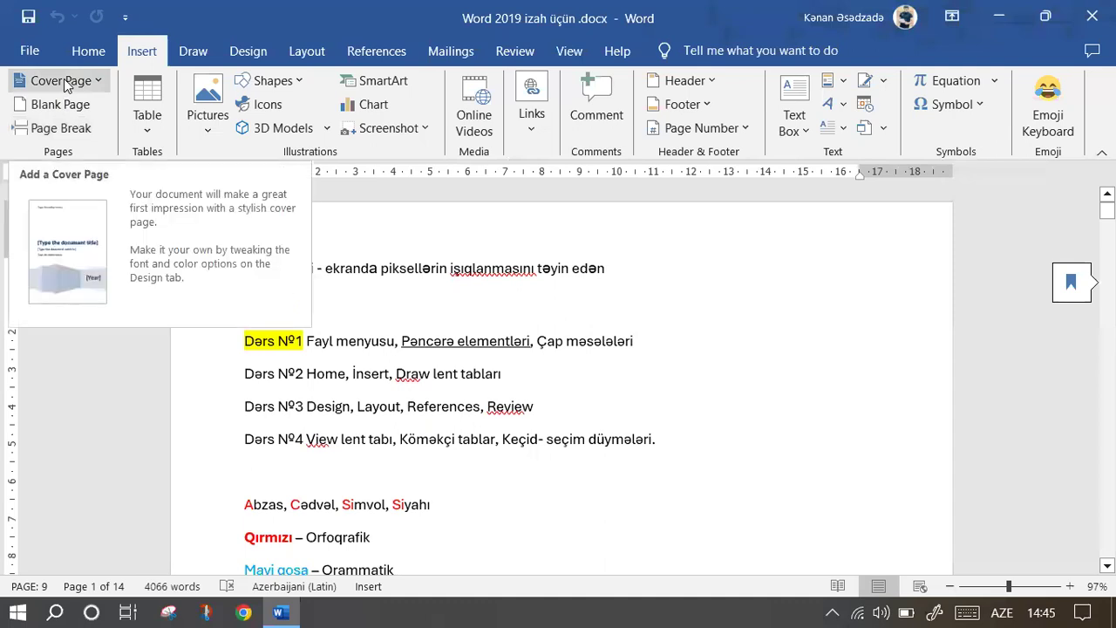
Put the cursor on the blank line below the page 2 paragraph and show the Cover Page designs.
{"action": "scroll", "coordinate": [440, 357], "scroll_direction": "down", "scroll_amount": 3}
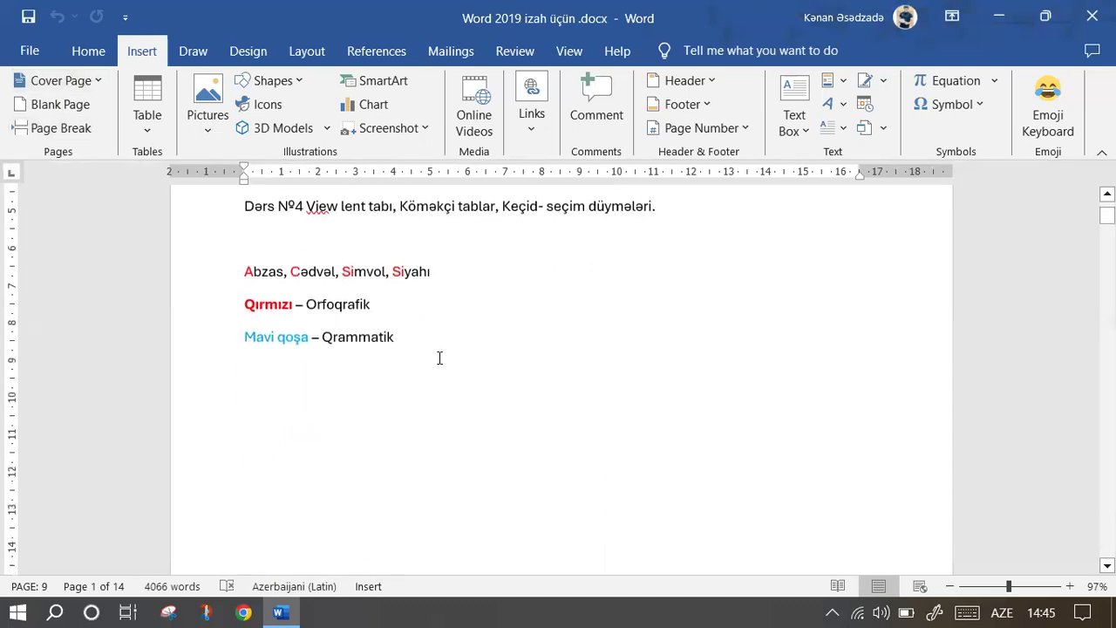
{"action": "scroll", "coordinate": [447, 339], "scroll_direction": "down", "scroll_amount": 3}
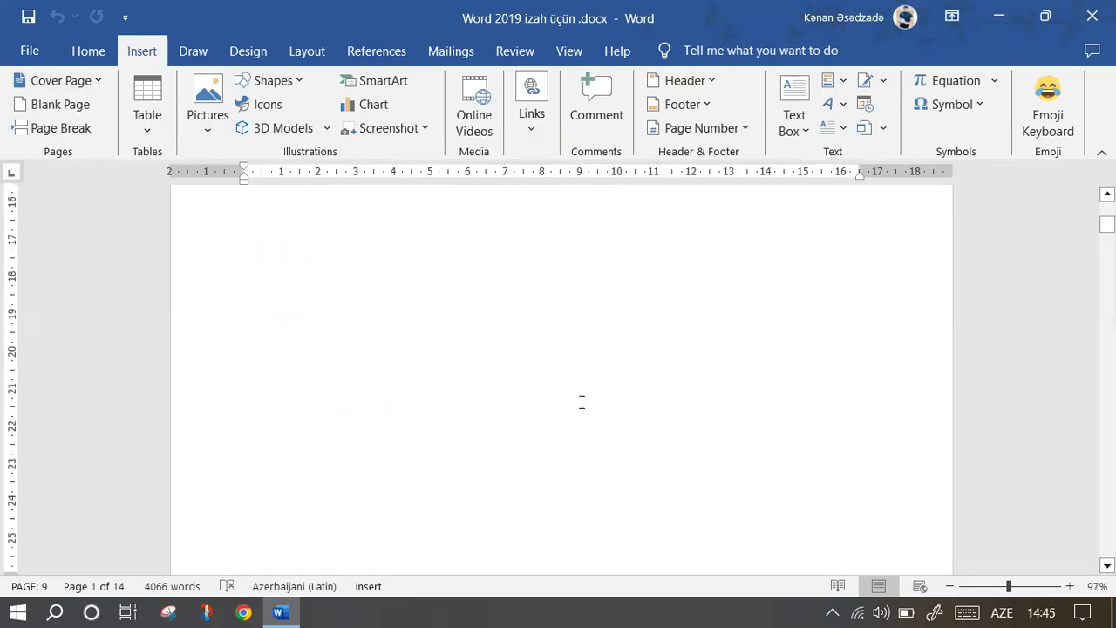
{"action": "scroll", "coordinate": [581, 401], "scroll_direction": "down", "scroll_amount": 4}
{"action": "scroll", "coordinate": [581, 402], "scroll_direction": "down", "scroll_amount": 4}
{"action": "scroll", "coordinate": [563, 402], "scroll_direction": "down", "scroll_amount": 4}
{"action": "scroll", "coordinate": [563, 402], "scroll_direction": "down", "scroll_amount": 1}
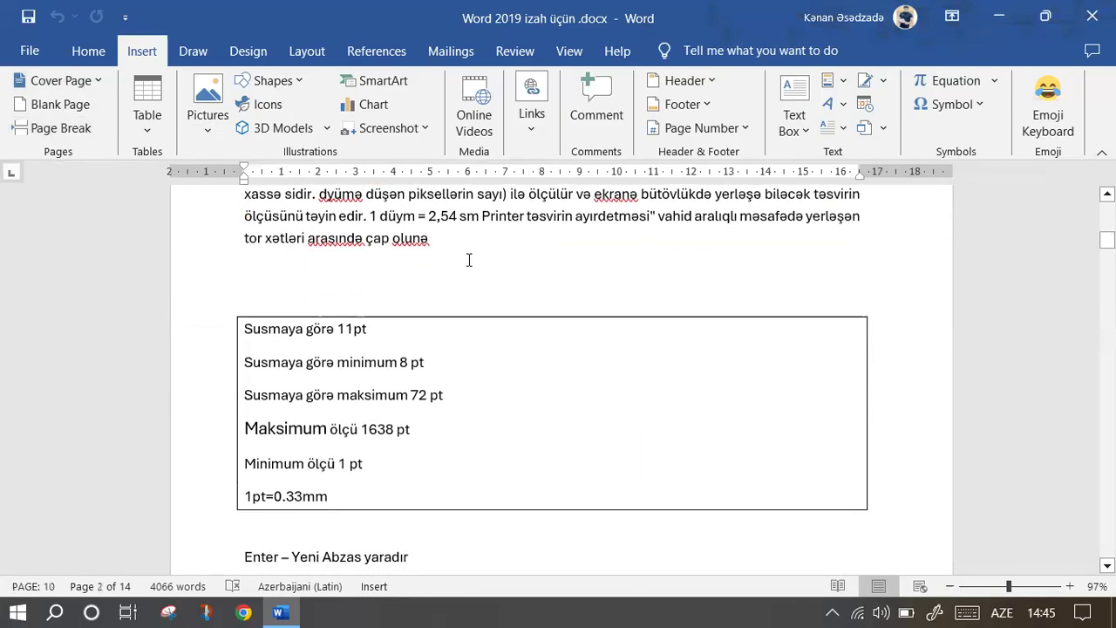
{"action": "left_click", "coordinate": [464, 250]}
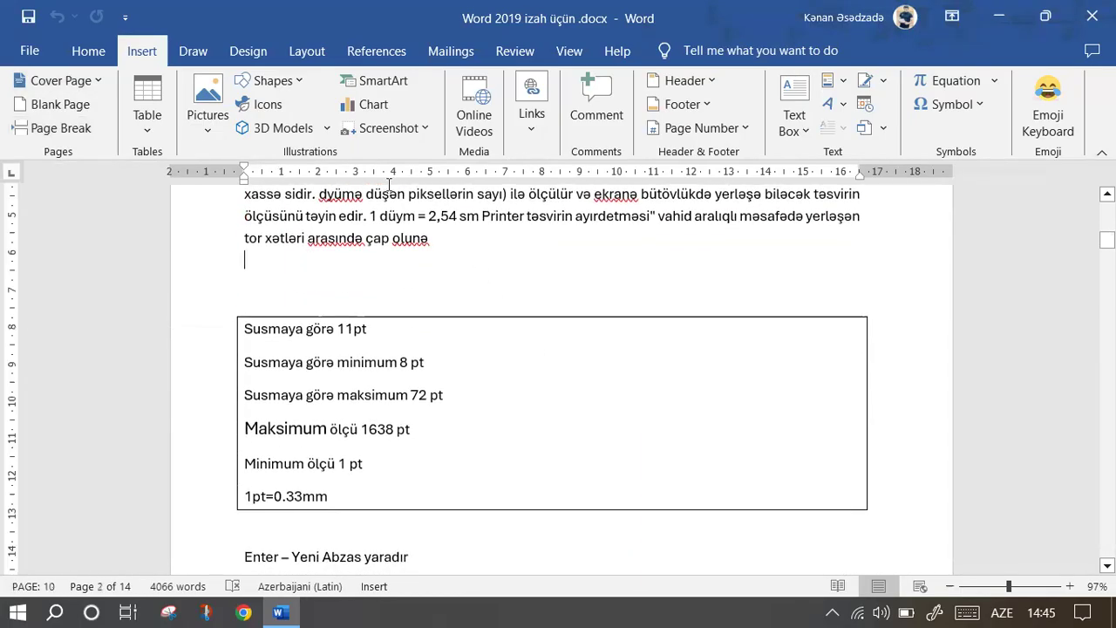
{"action": "left_click", "coordinate": [61, 83]}
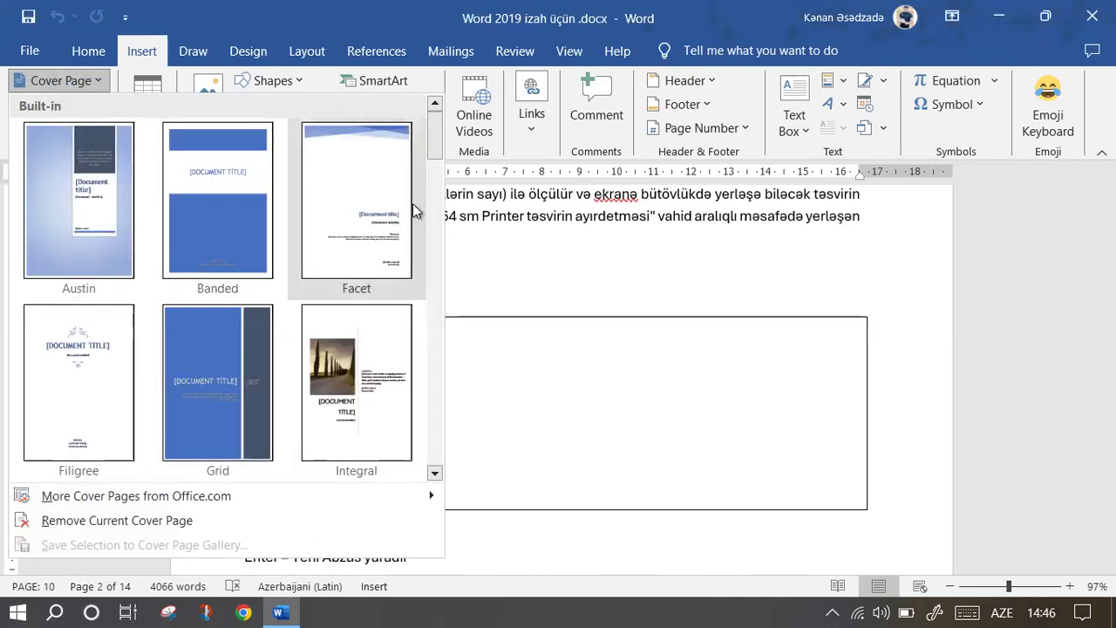
{"action": "left_click", "coordinate": [435, 473]}
{"action": "left_click", "coordinate": [435, 474]}
{"action": "left_click", "coordinate": [435, 473]}
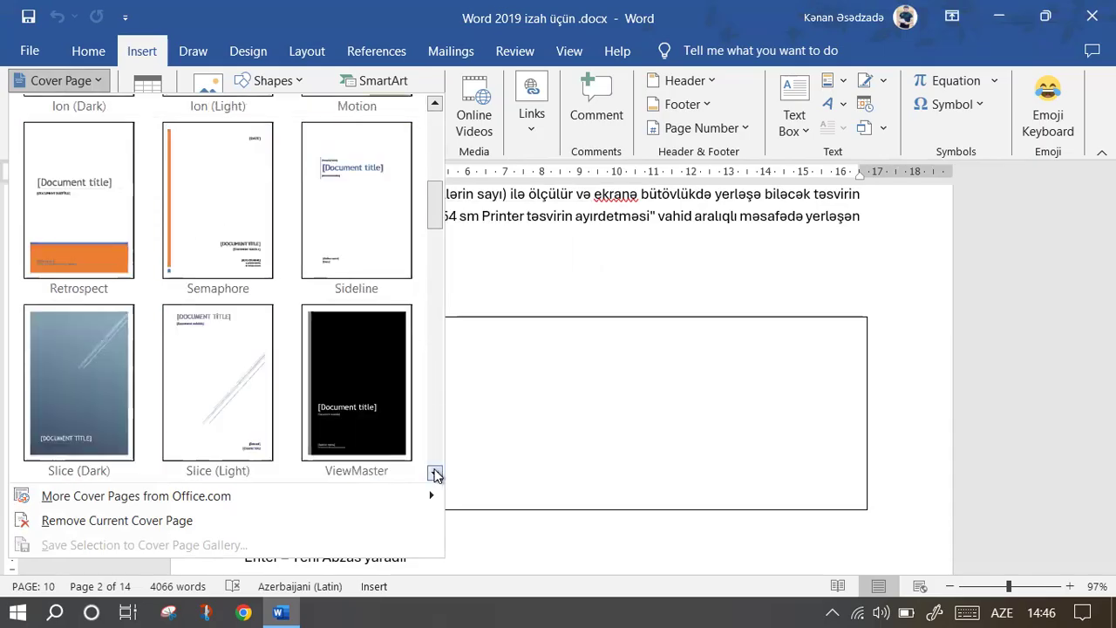
{"action": "left_click", "coordinate": [436, 473]}
{"action": "left_click", "coordinate": [436, 474]}
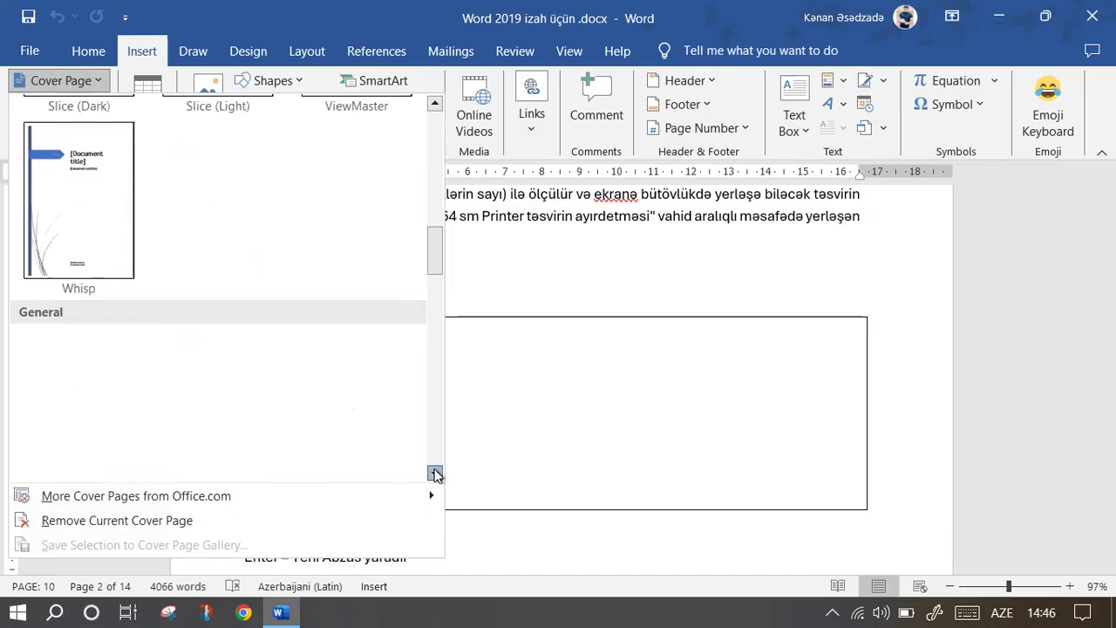
{"action": "left_click", "coordinate": [436, 474]}
{"action": "left_click", "coordinate": [436, 474]}
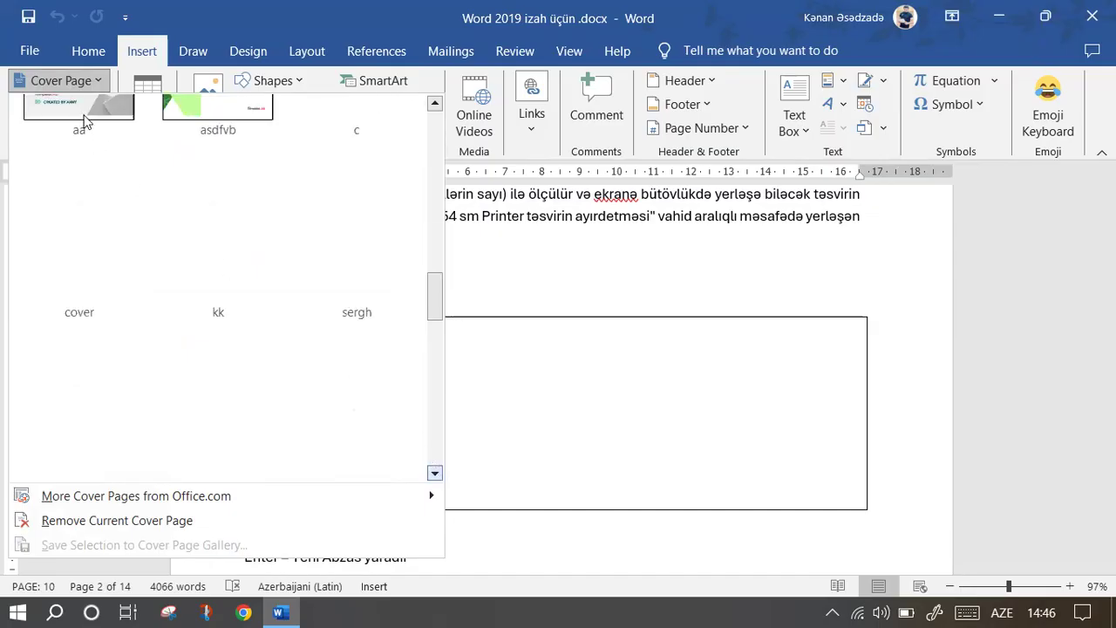
{"action": "scroll", "coordinate": [83, 116], "scroll_direction": "down", "scroll_amount": 1}
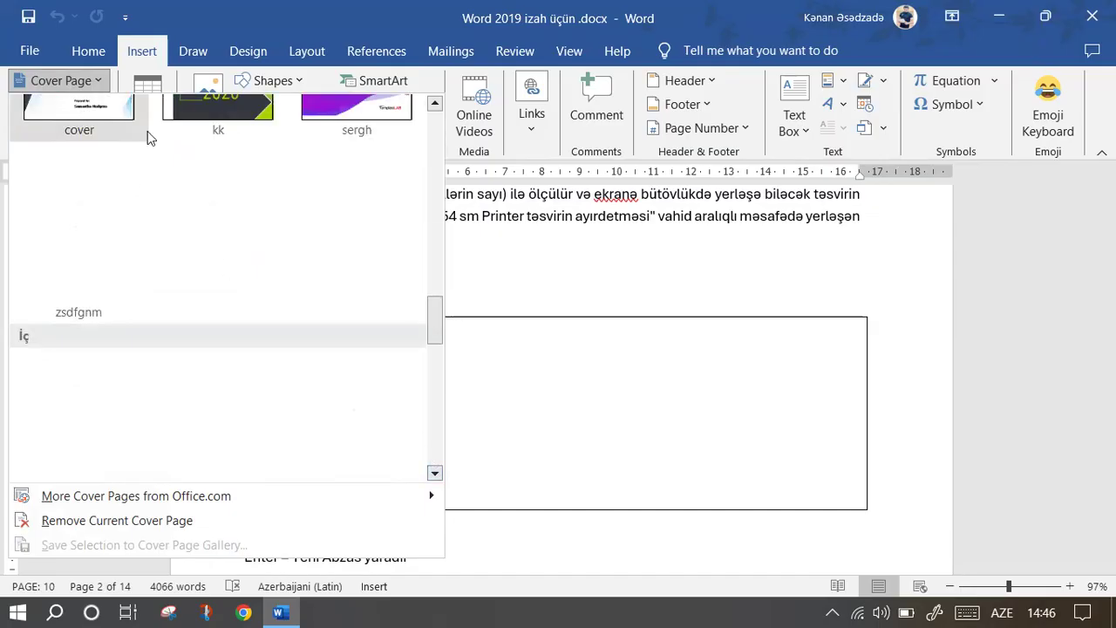
{"action": "left_click", "coordinate": [436, 116]}
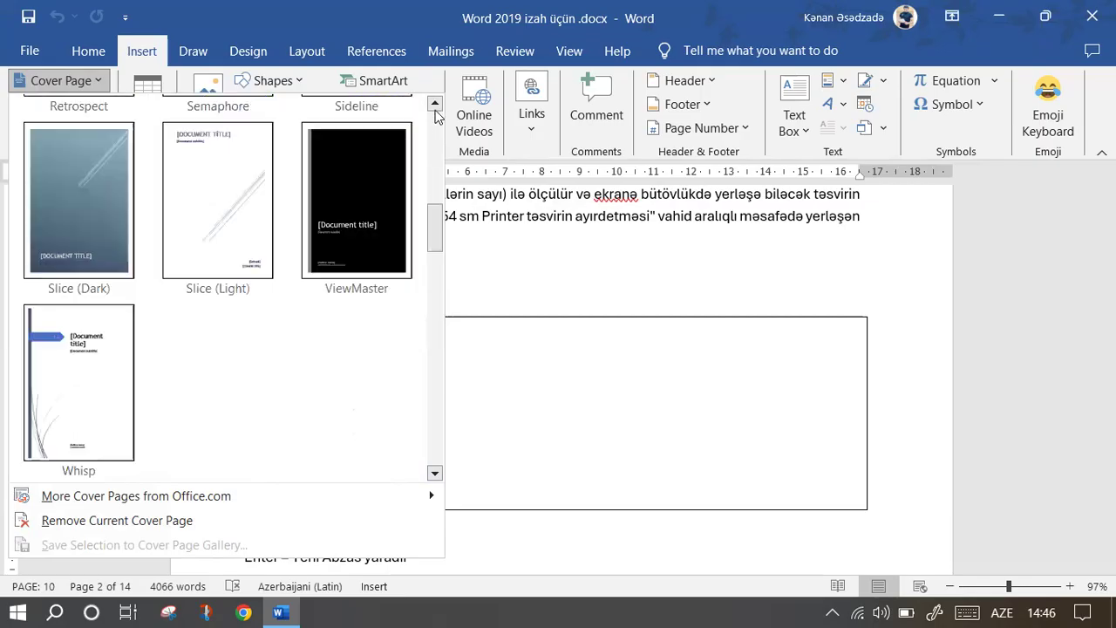
{"action": "scroll", "coordinate": [129, 374], "scroll_direction": "down", "scroll_amount": 3}
{"action": "scroll", "coordinate": [139, 369], "scroll_direction": "down", "scroll_amount": 3}
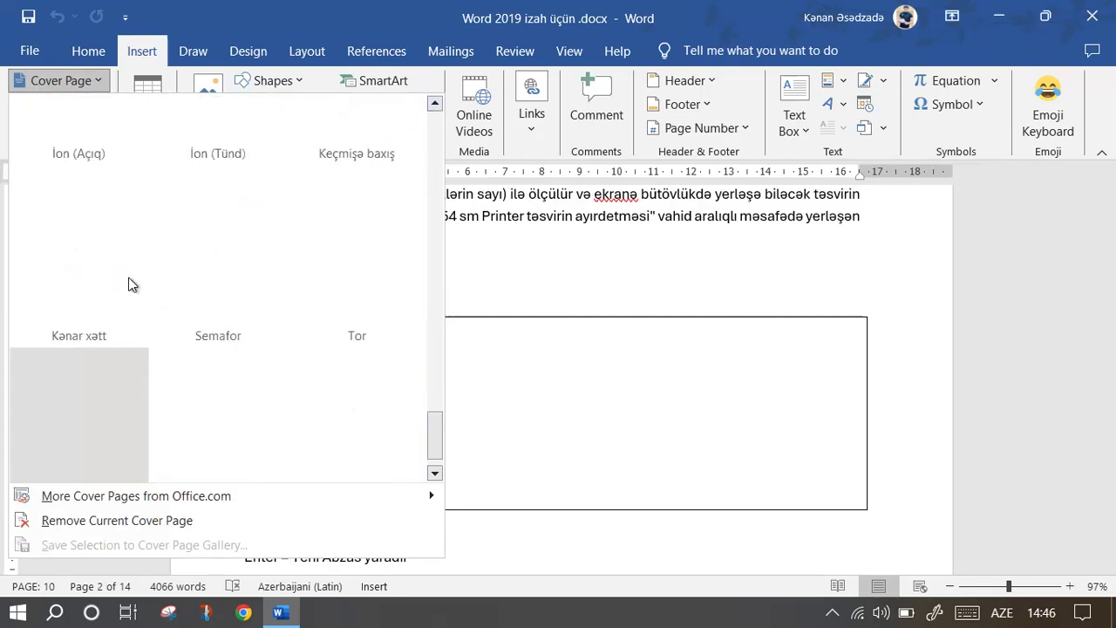
{"action": "scroll", "coordinate": [159, 339], "scroll_direction": "down", "scroll_amount": 1}
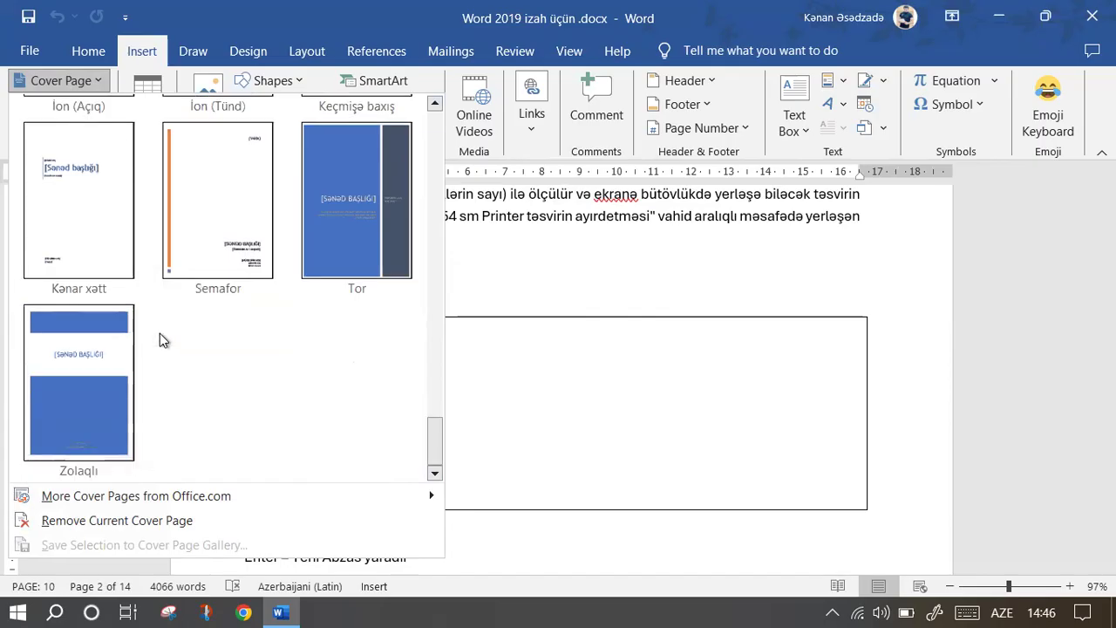
{"action": "scroll", "coordinate": [158, 336], "scroll_direction": "up", "scroll_amount": 5}
{"action": "scroll", "coordinate": [160, 314], "scroll_direction": "up", "scroll_amount": 5}
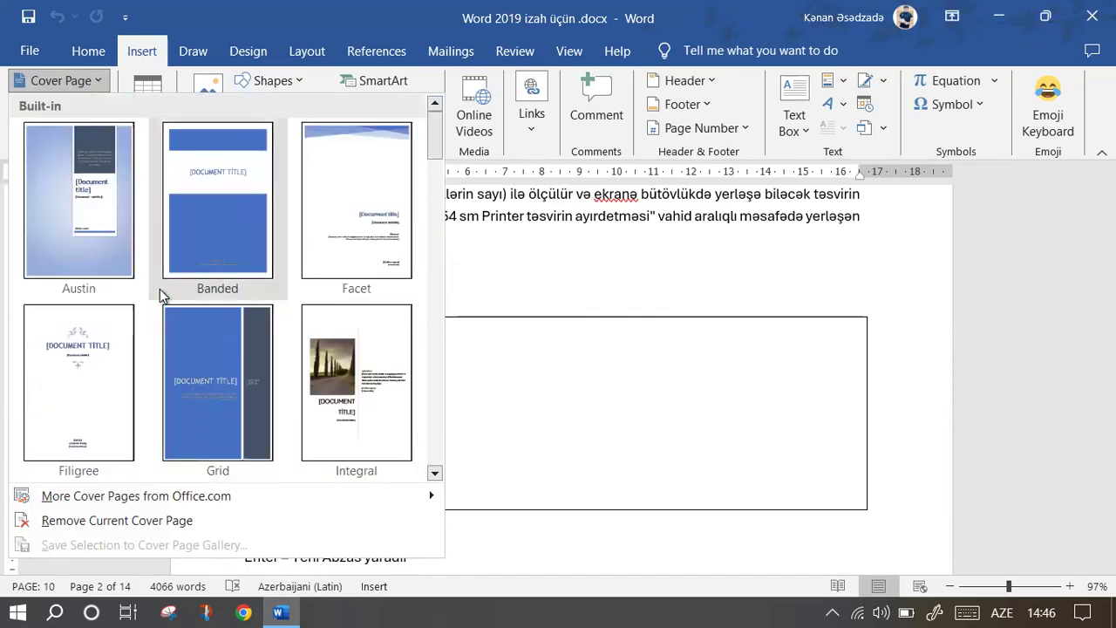
{"action": "scroll", "coordinate": [209, 315], "scroll_direction": "down", "scroll_amount": 3}
{"action": "left_click", "coordinate": [434, 473]}
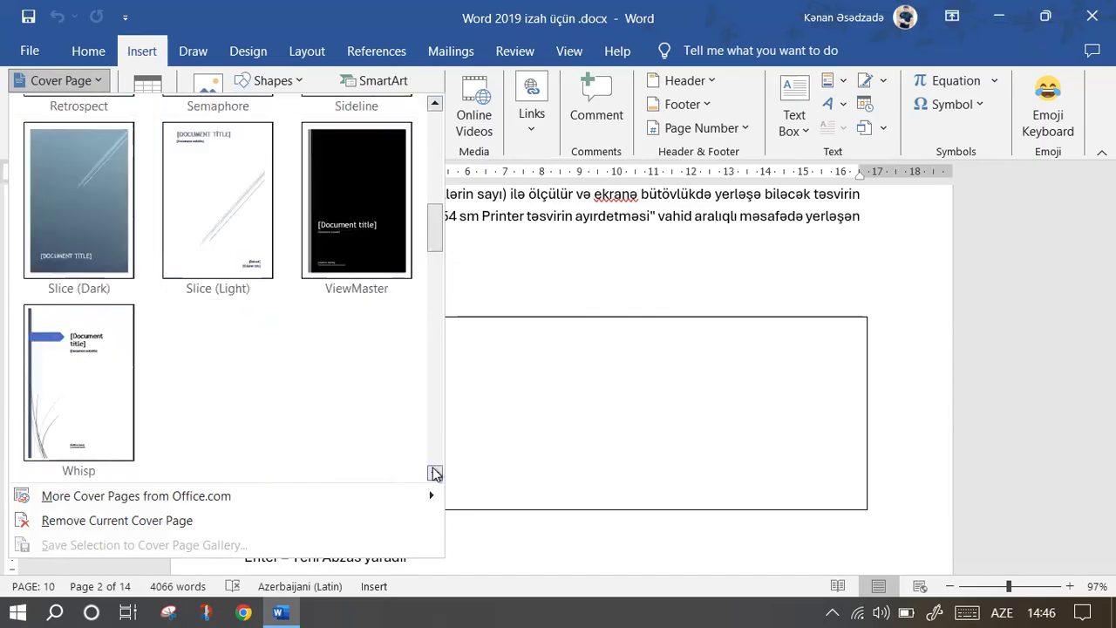
{"action": "left_click", "coordinate": [434, 472]}
Insert the THE STUDENT COVER cover page and select its university name and title boxes.
{"action": "key", "text": "Escape"}
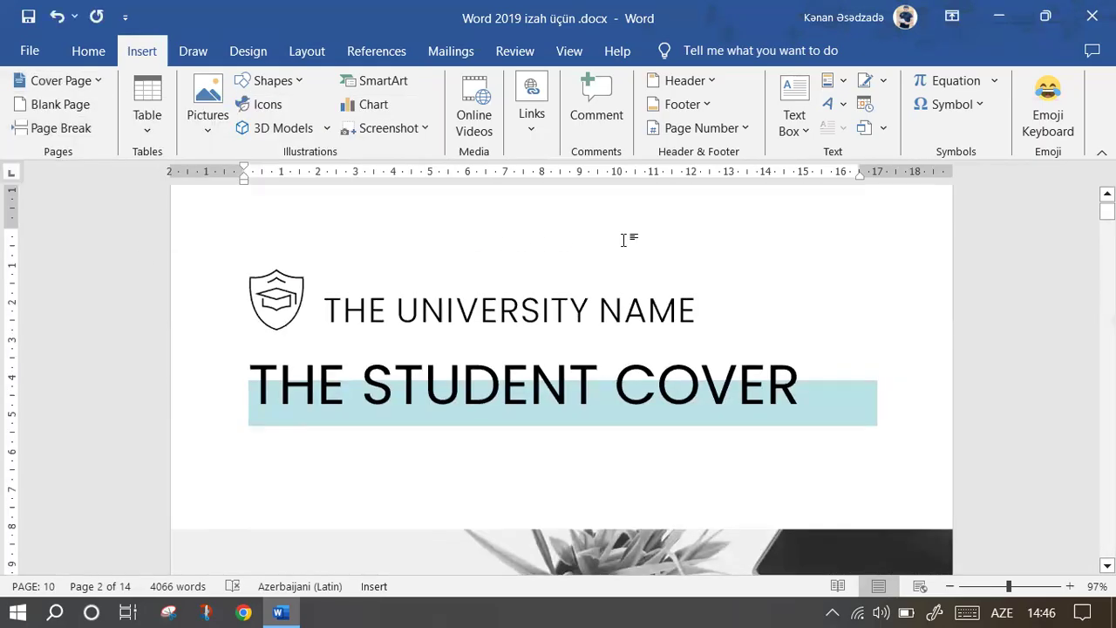
{"action": "left_click", "coordinate": [421, 310]}
{"action": "left_click", "coordinate": [392, 384]}
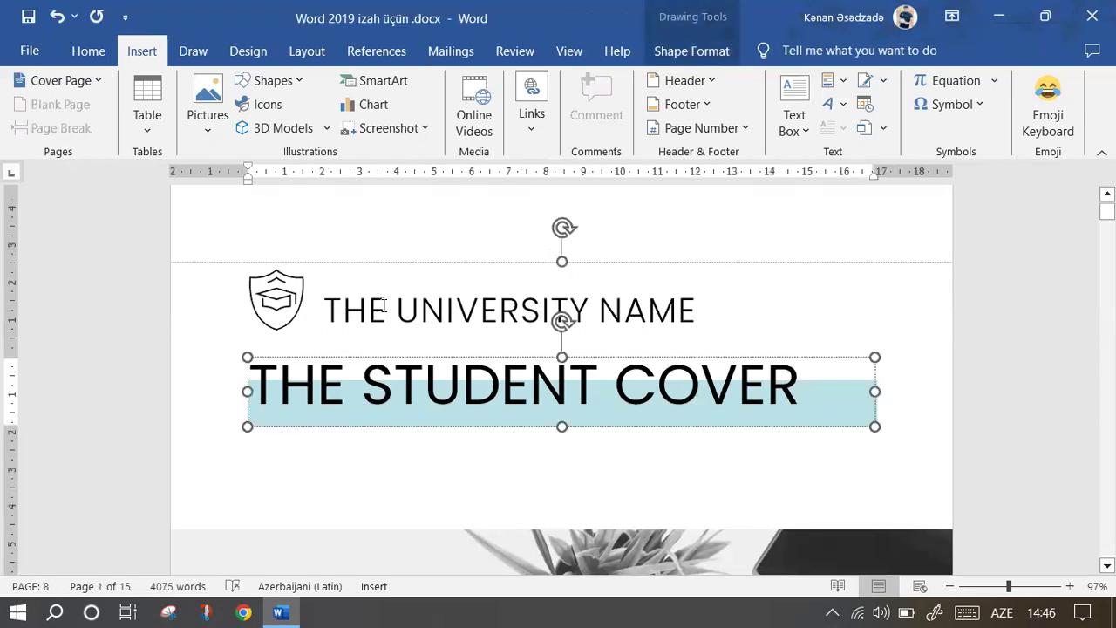
{"action": "left_click", "coordinate": [398, 307]}
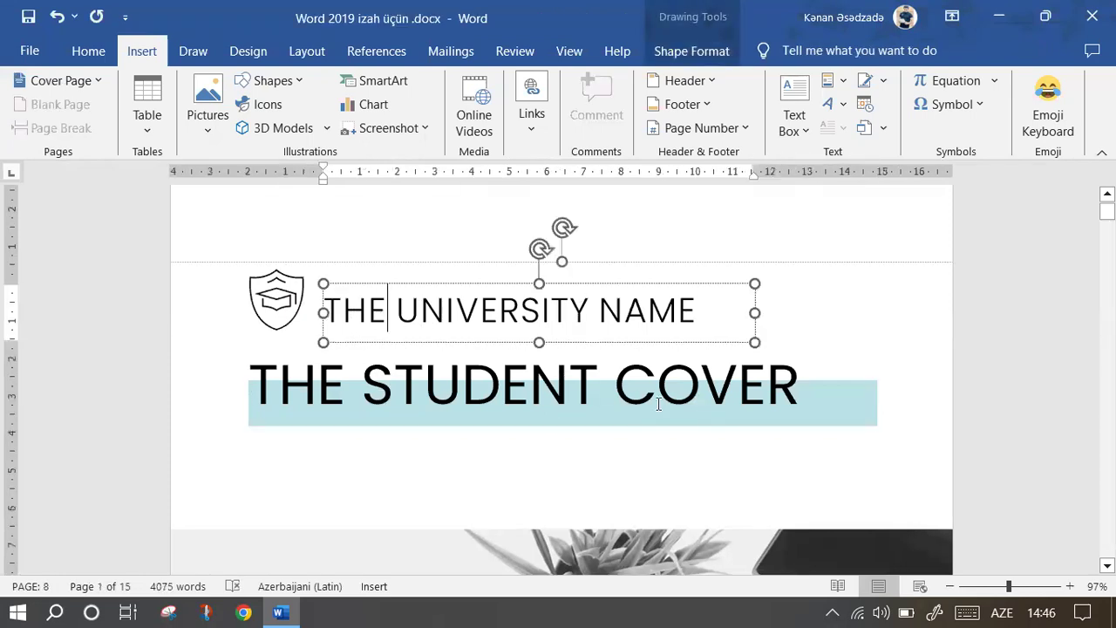
Scroll through the new cover page and reopen the cover page gallery.
{"action": "scroll", "coordinate": [659, 404], "scroll_direction": "down", "scroll_amount": 4}
{"action": "scroll", "coordinate": [335, 475], "scroll_direction": "down", "scroll_amount": 2}
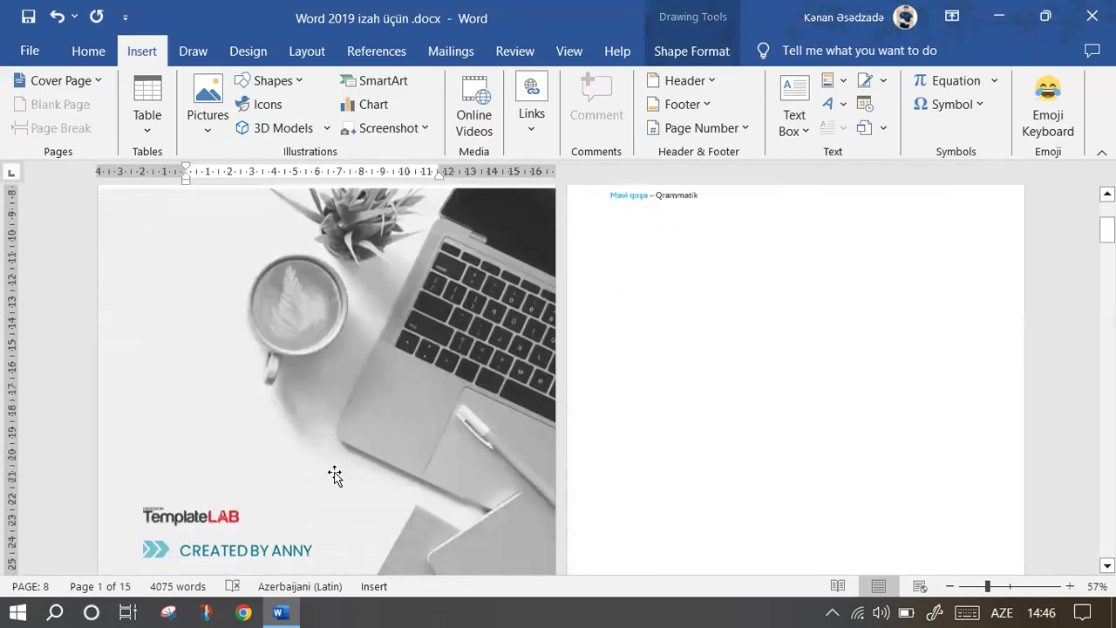
{"action": "scroll", "coordinate": [335, 476], "scroll_direction": "down", "scroll_amount": 2}
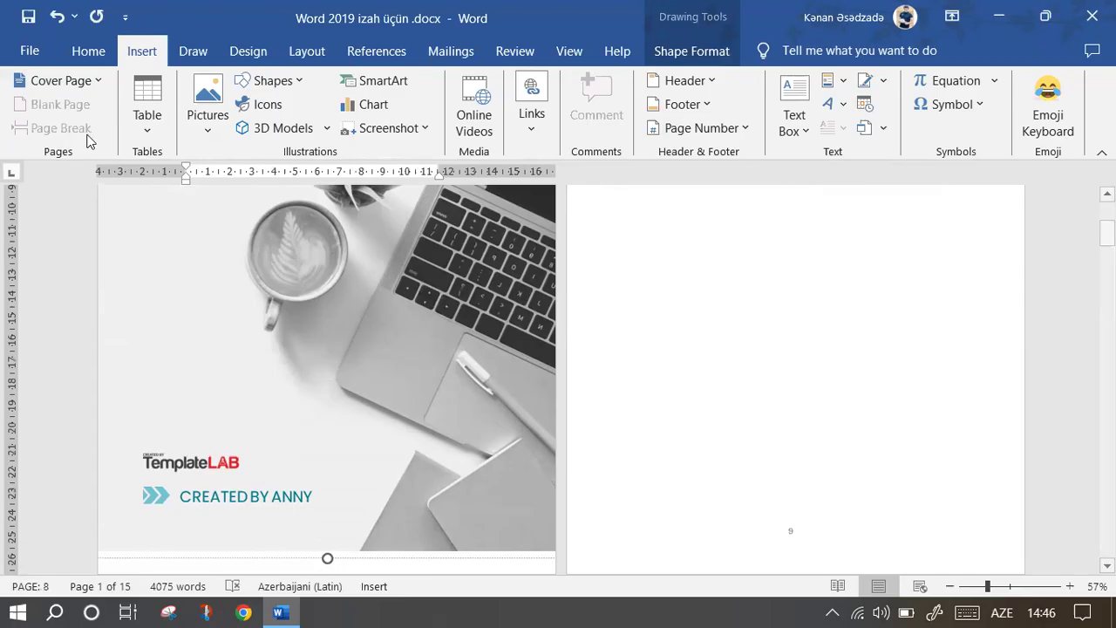
{"action": "left_click", "coordinate": [100, 81]}
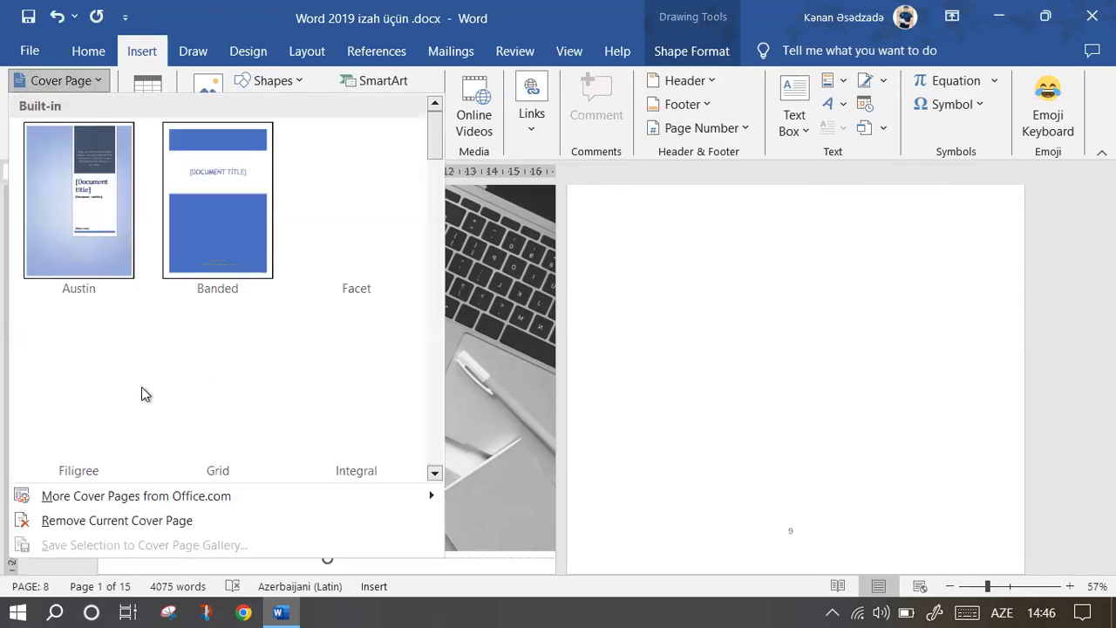
Remove THE STUDENT COVER page, return to the Plan: page, and reopen the cover designs.
{"action": "left_click", "coordinate": [151, 521]}
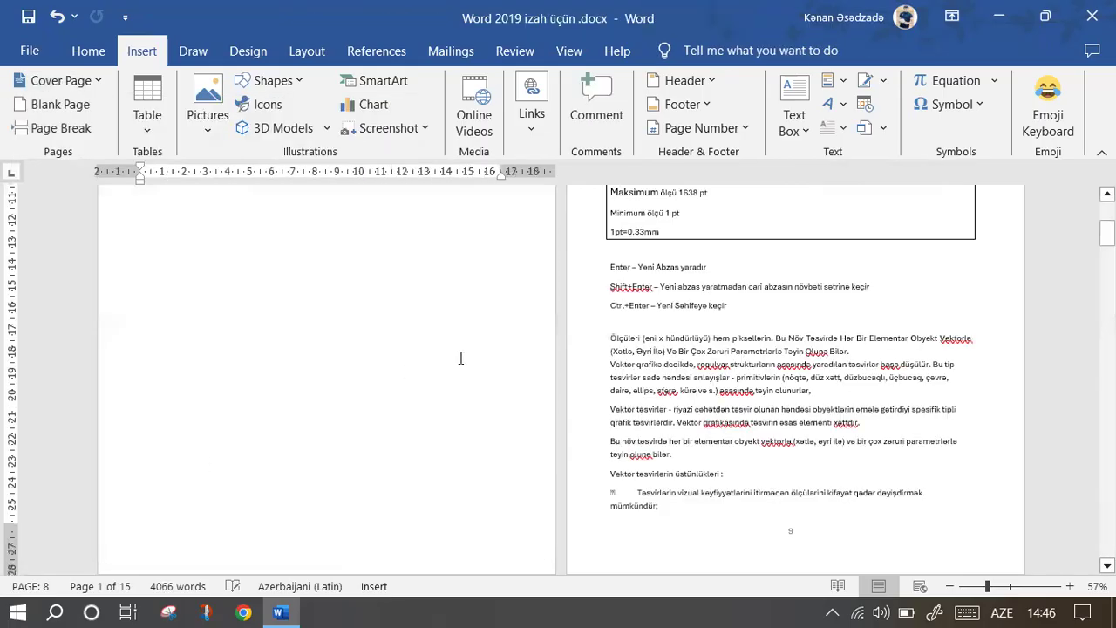
{"action": "scroll", "coordinate": [660, 348], "scroll_direction": "up", "scroll_amount": 5}
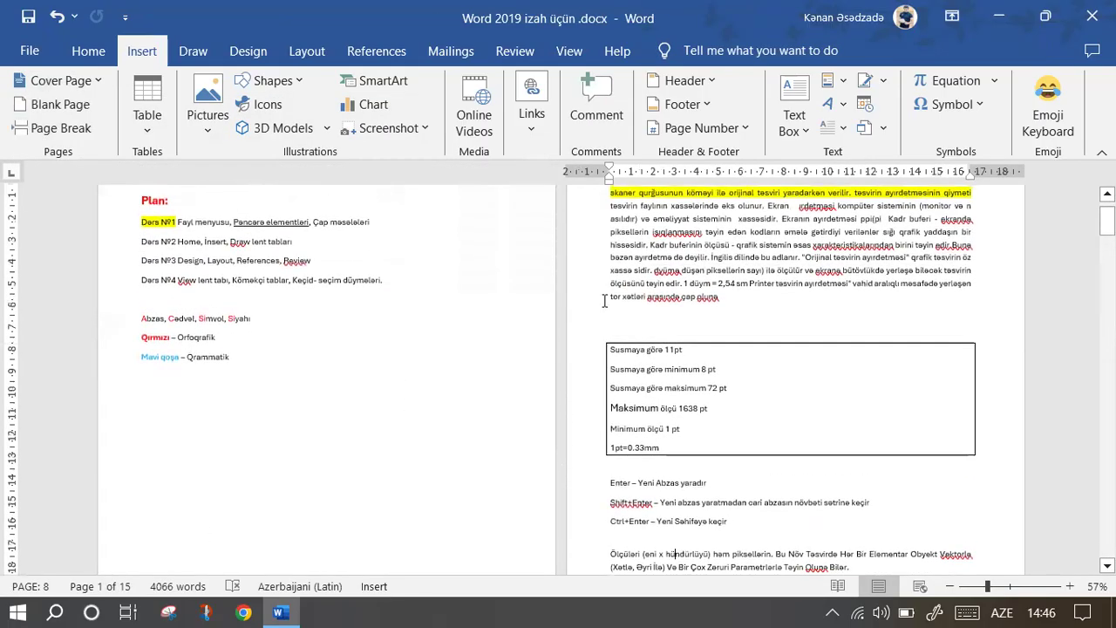
{"action": "left_click", "coordinate": [99, 81]}
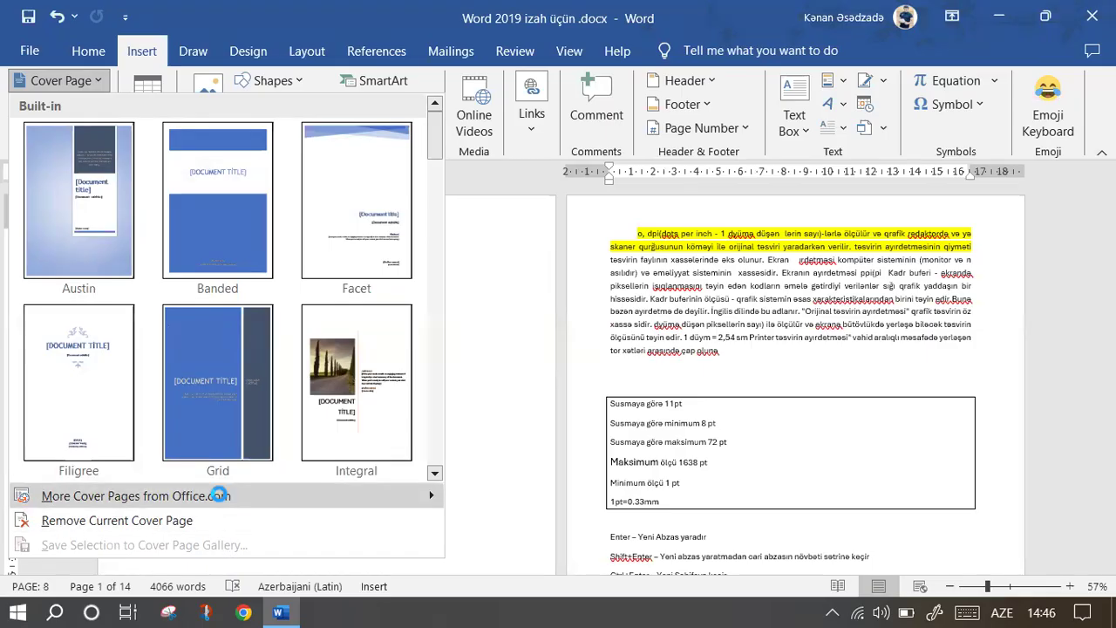
{"action": "mouse_move", "coordinate": [220, 496]}
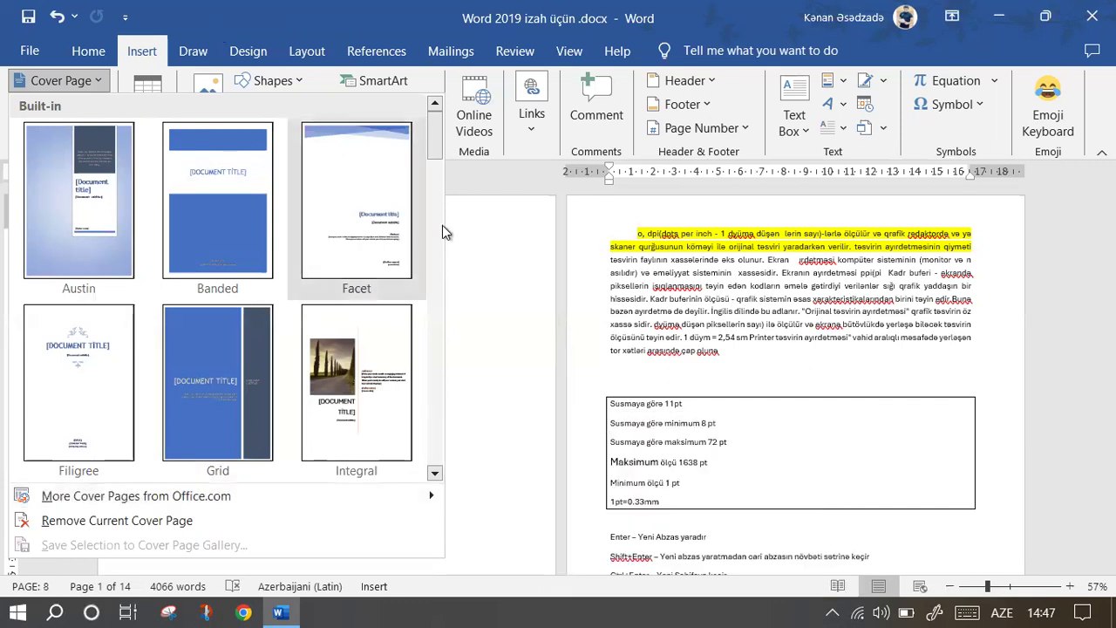
Close the cover gallery and delete the empty lines above the Vektor təsvirlərin paragraph.
{"action": "left_click", "coordinate": [443, 225]}
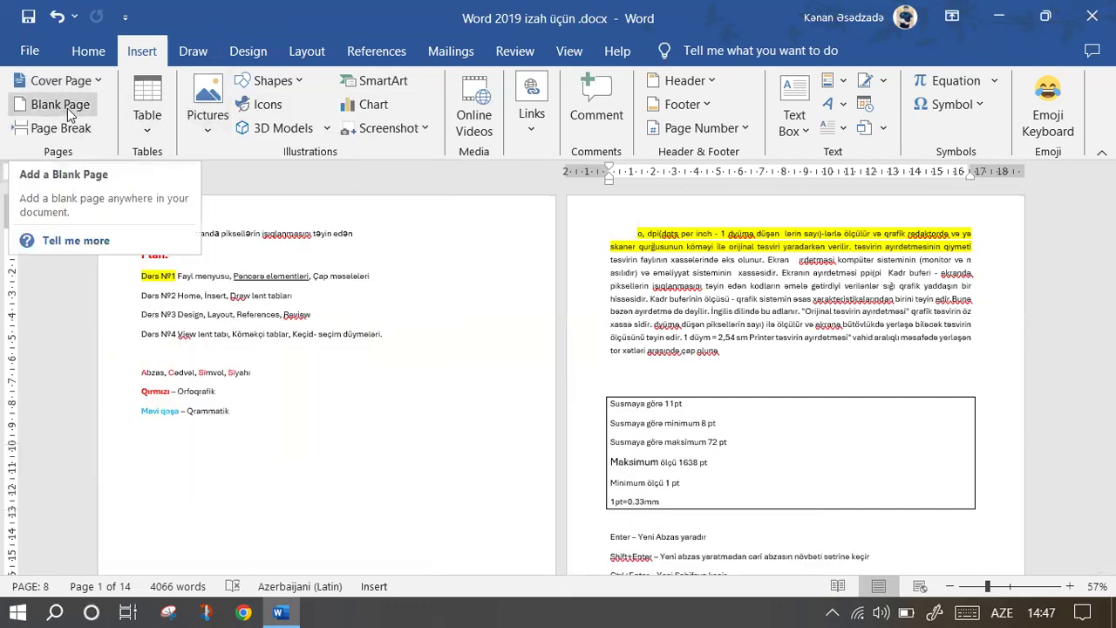
{"action": "scroll", "coordinate": [680, 327], "scroll_direction": "down", "scroll_amount": 3}
{"action": "scroll", "coordinate": [658, 339], "scroll_direction": "down", "scroll_amount": 3}
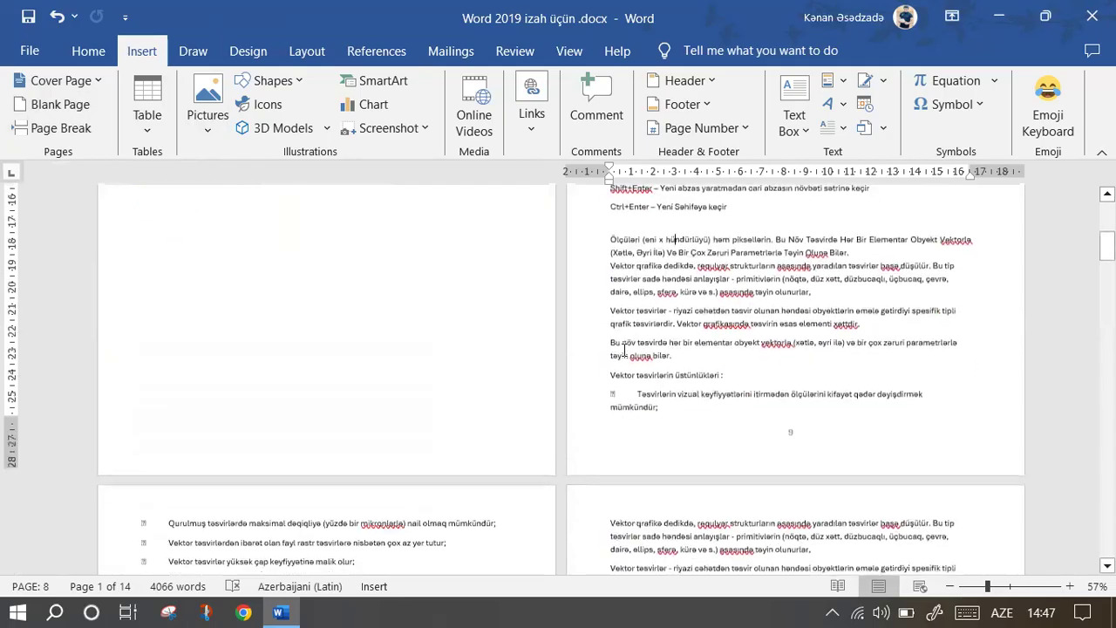
{"action": "scroll", "coordinate": [530, 369], "scroll_direction": "down", "scroll_amount": 3}
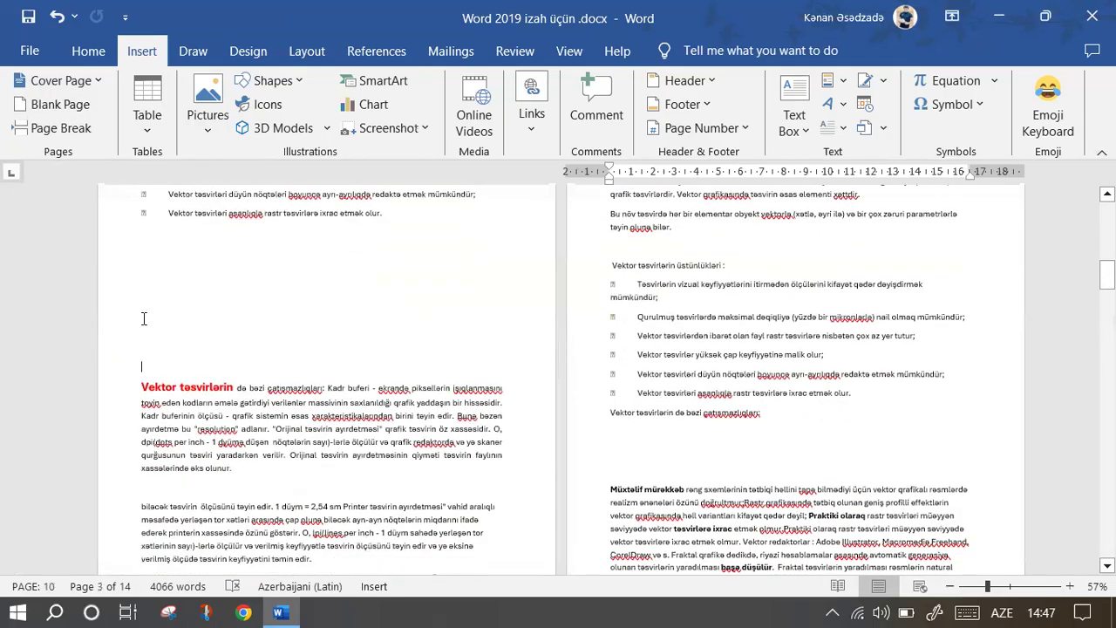
{"action": "left_click_drag", "start_coordinate": [142, 371], "coordinate": [144, 266]}
{"action": "key", "text": "Delete"}
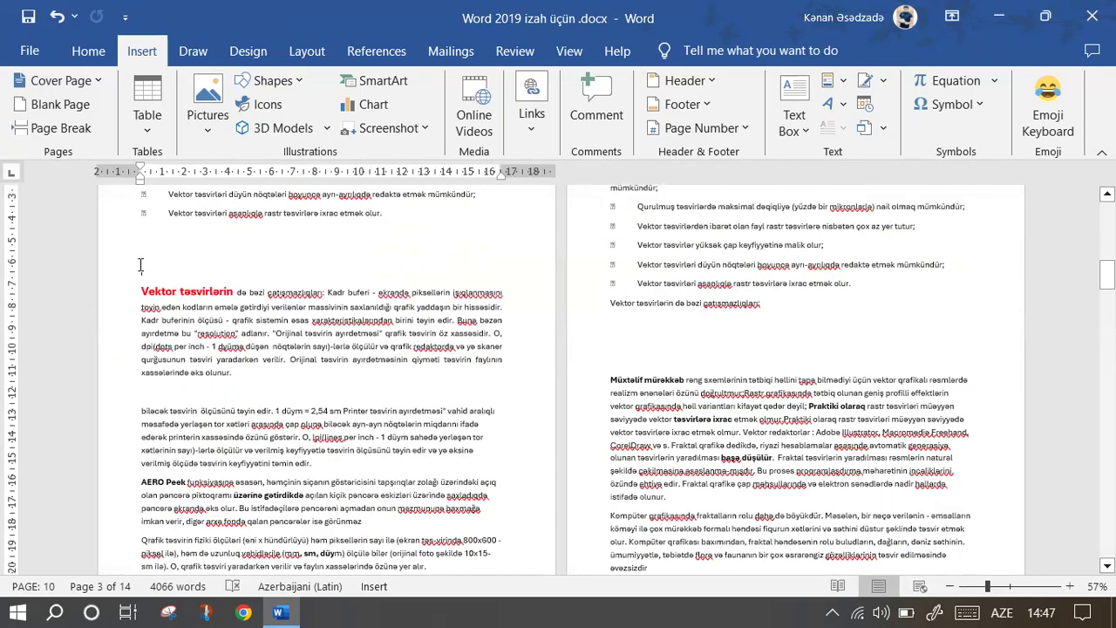
Insert a blank page after page 10.
{"action": "scroll", "coordinate": [140, 264], "scroll_direction": "up", "scroll_amount": 5, "text": "ctrl"}
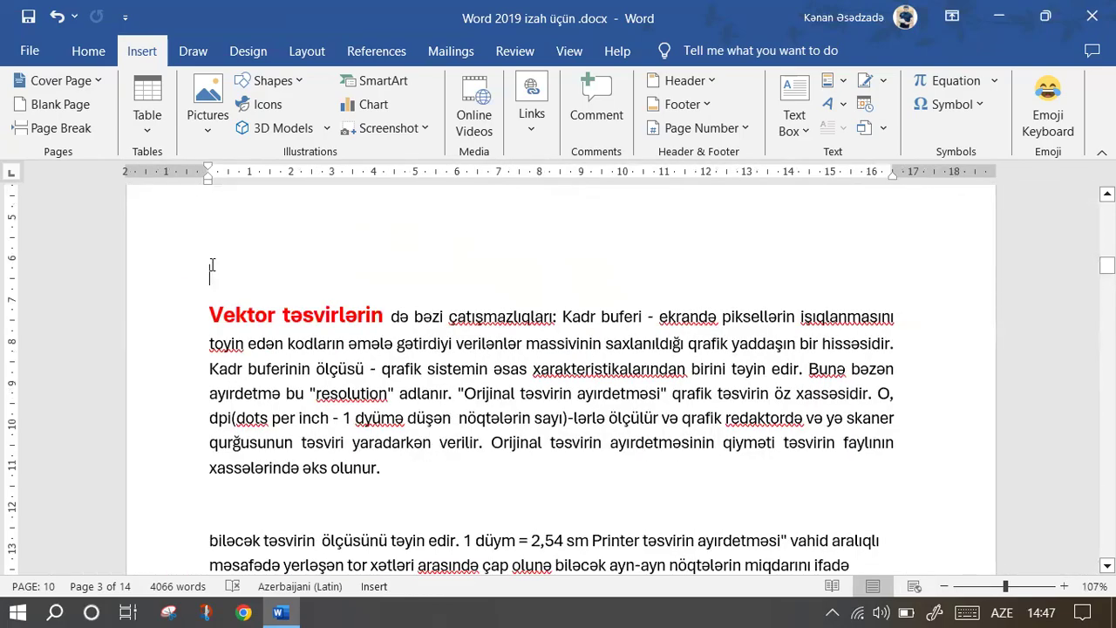
{"action": "scroll", "coordinate": [250, 297], "scroll_direction": "down", "scroll_amount": 1, "text": "ctrl"}
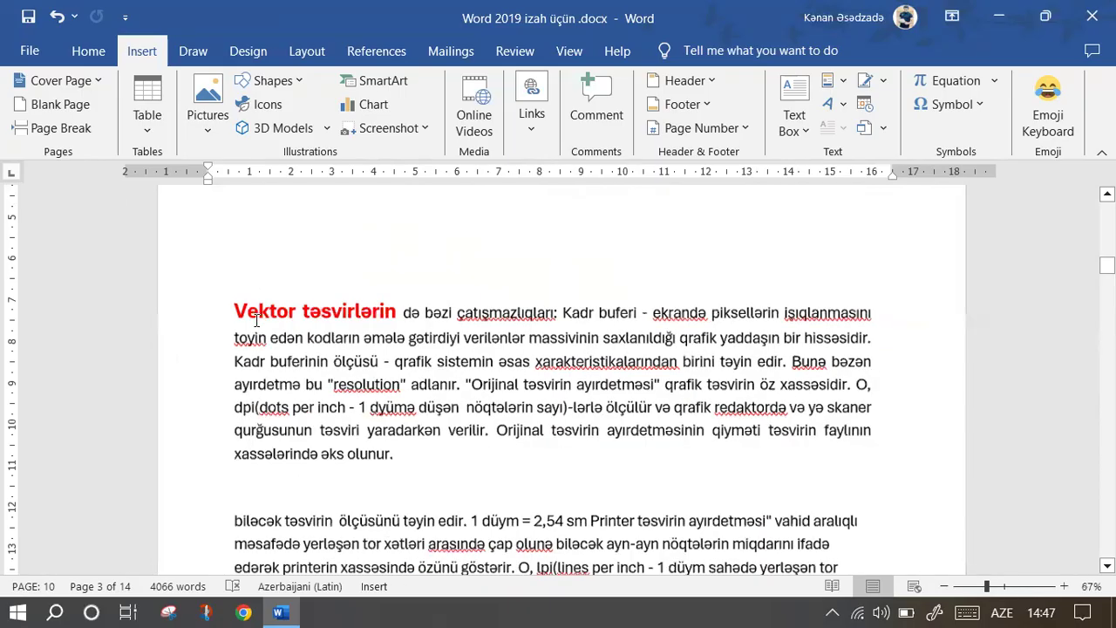
{"action": "scroll", "coordinate": [279, 320], "scroll_direction": "down", "scroll_amount": 7, "text": "ctrl"}
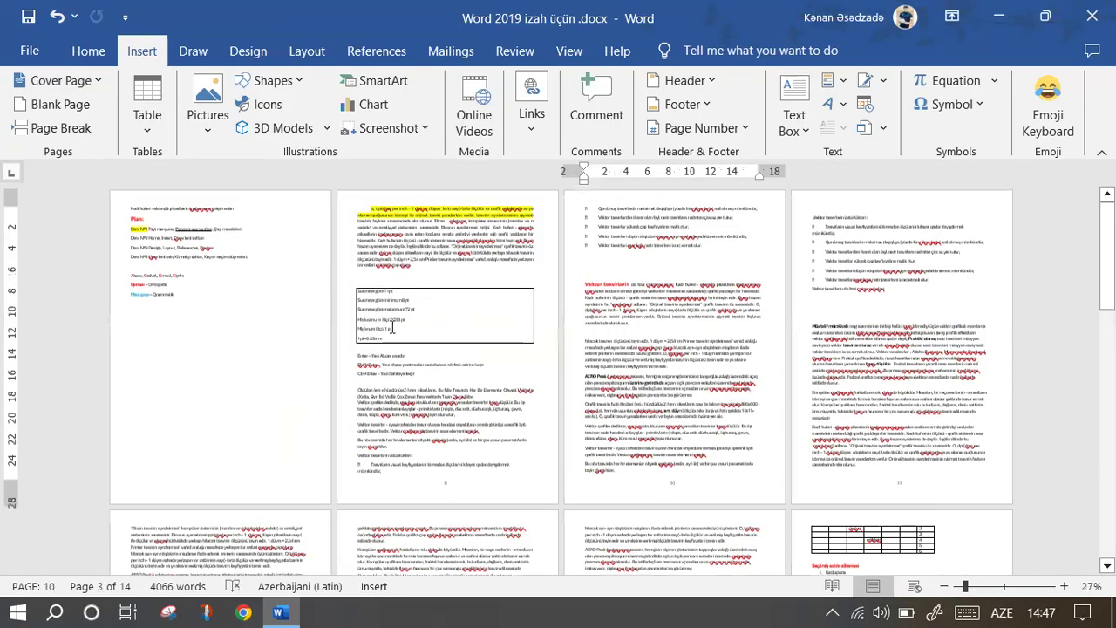
{"action": "left_click_drag", "start_coordinate": [586, 260], "coordinate": [668, 448]}
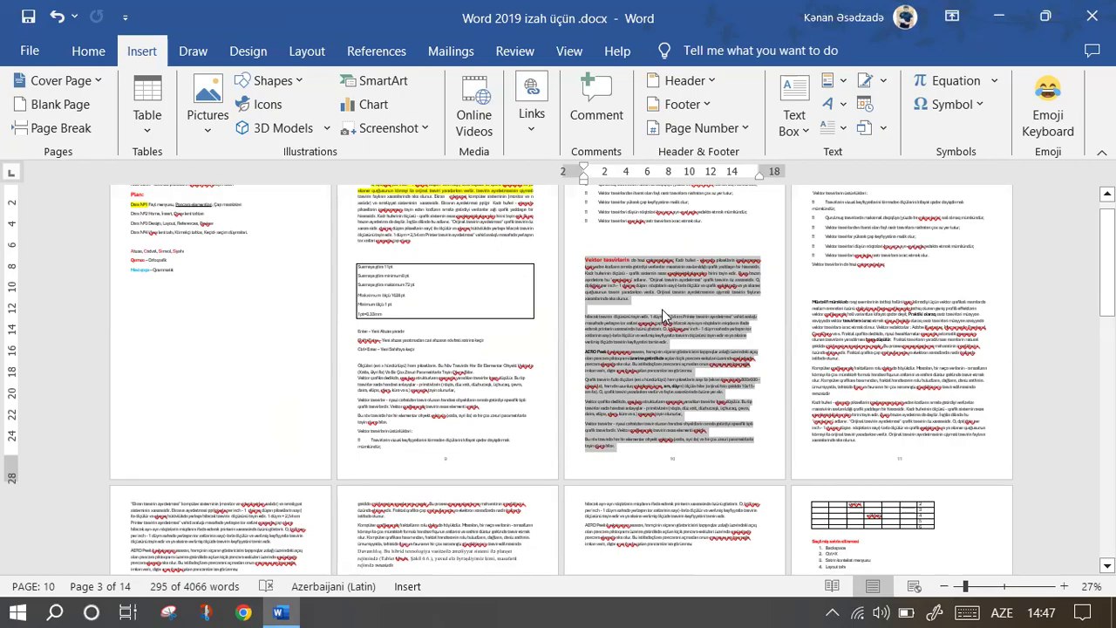
{"action": "left_click", "coordinate": [584, 255]}
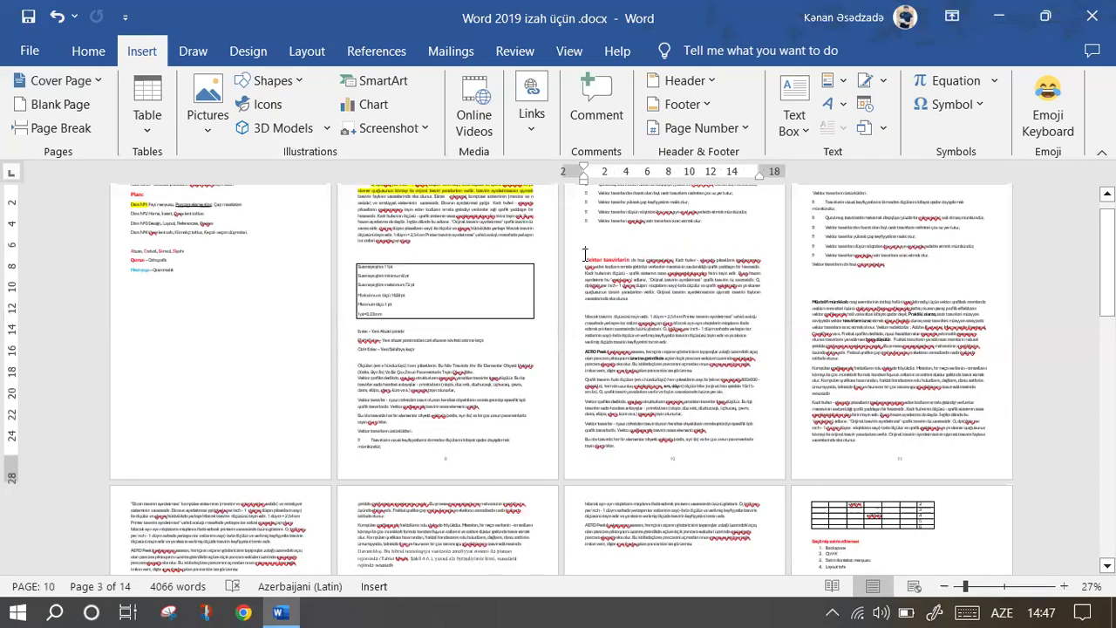
{"action": "left_click", "coordinate": [48, 103]}
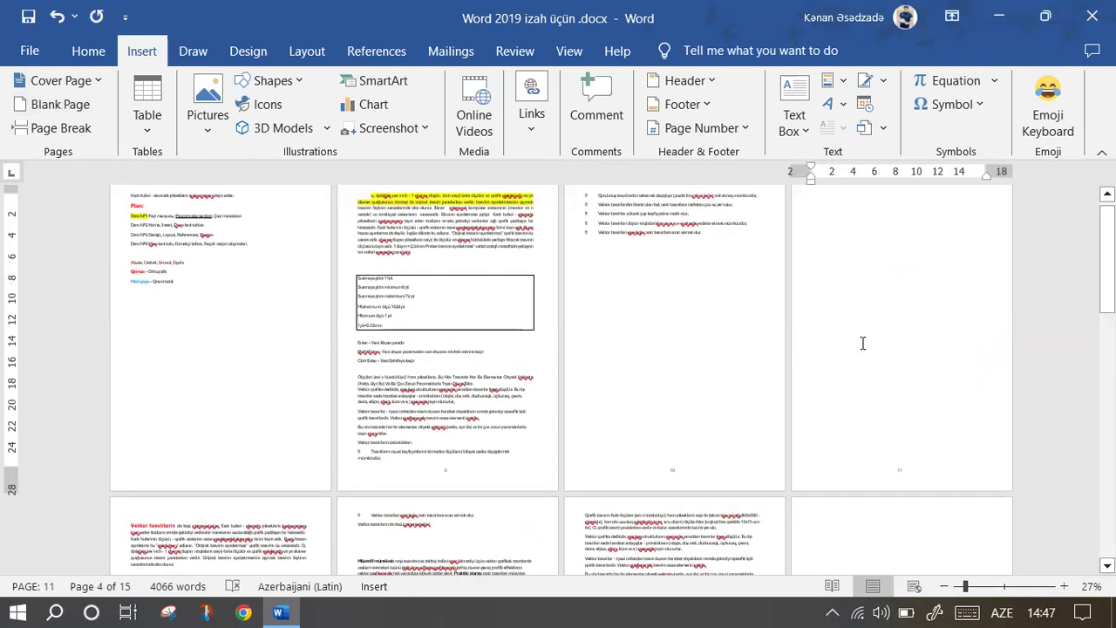
{"action": "scroll", "coordinate": [632, 434], "scroll_direction": "down", "scroll_amount": 2}
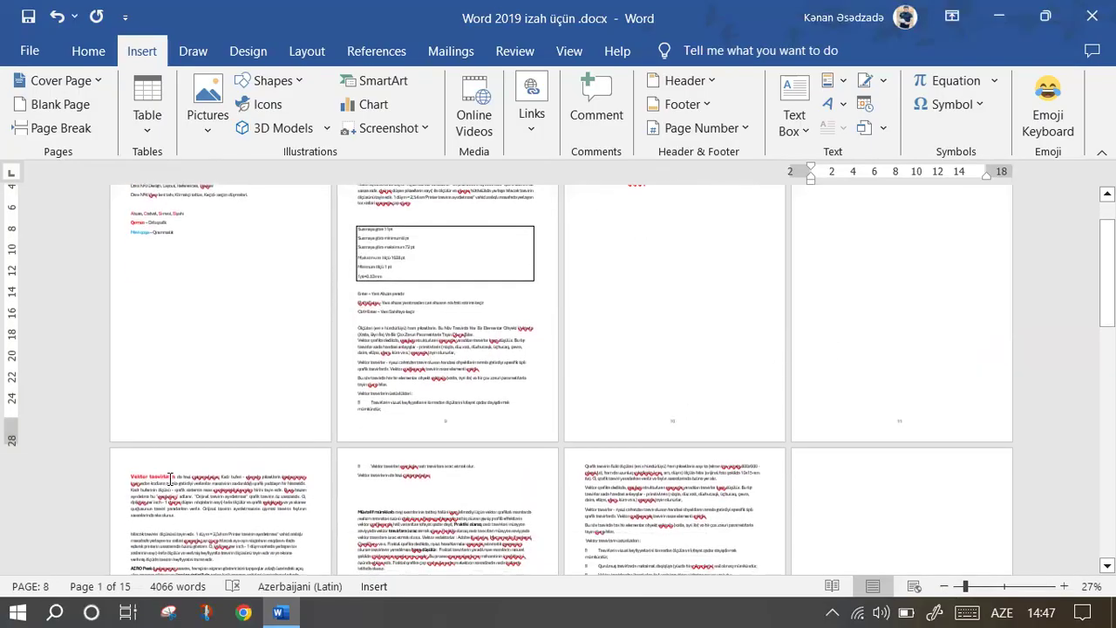
Undo the blank page added after page 10.
{"action": "left_click", "coordinate": [54, 18]}
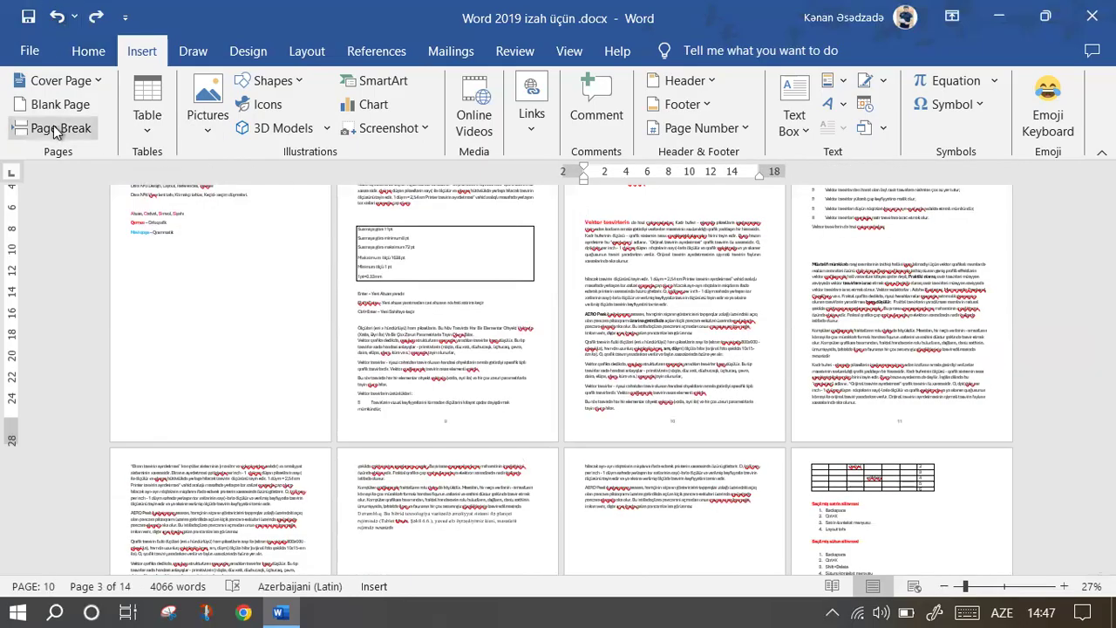
{"action": "scroll", "coordinate": [692, 344], "scroll_direction": "up", "scroll_amount": 2, "text": "ctrl"}
{"action": "scroll", "coordinate": [611, 281], "scroll_direction": "up", "scroll_amount": 2, "text": "ctrl"}
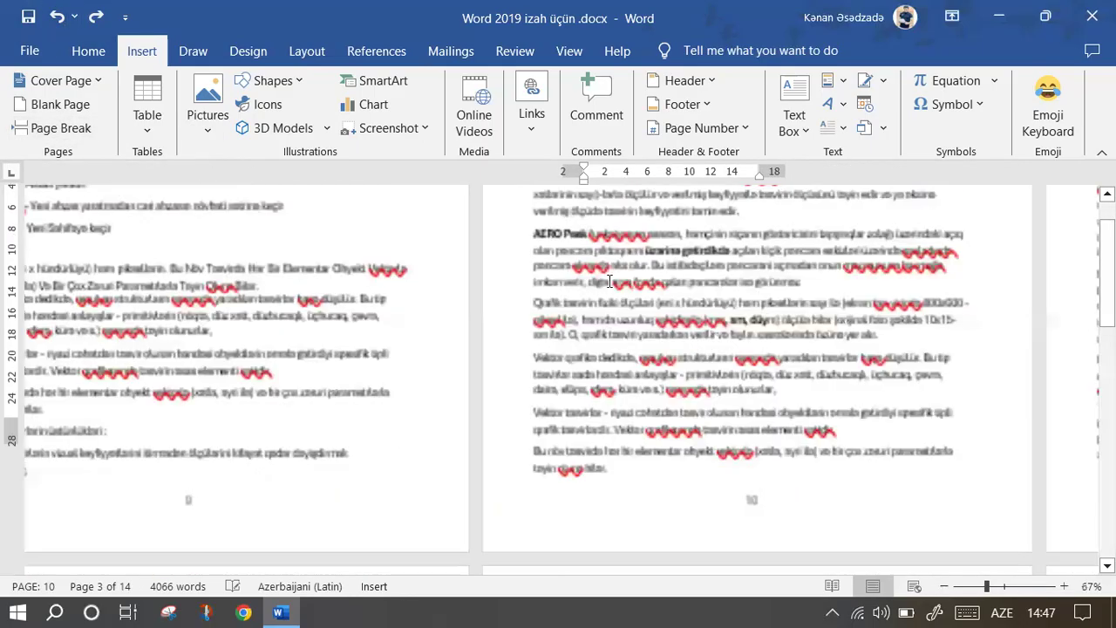
Insert a page break before the AERO Peek paragraph, moving it to page 11.
{"action": "left_click_drag", "start_coordinate": [336, 235], "coordinate": [425, 478]}
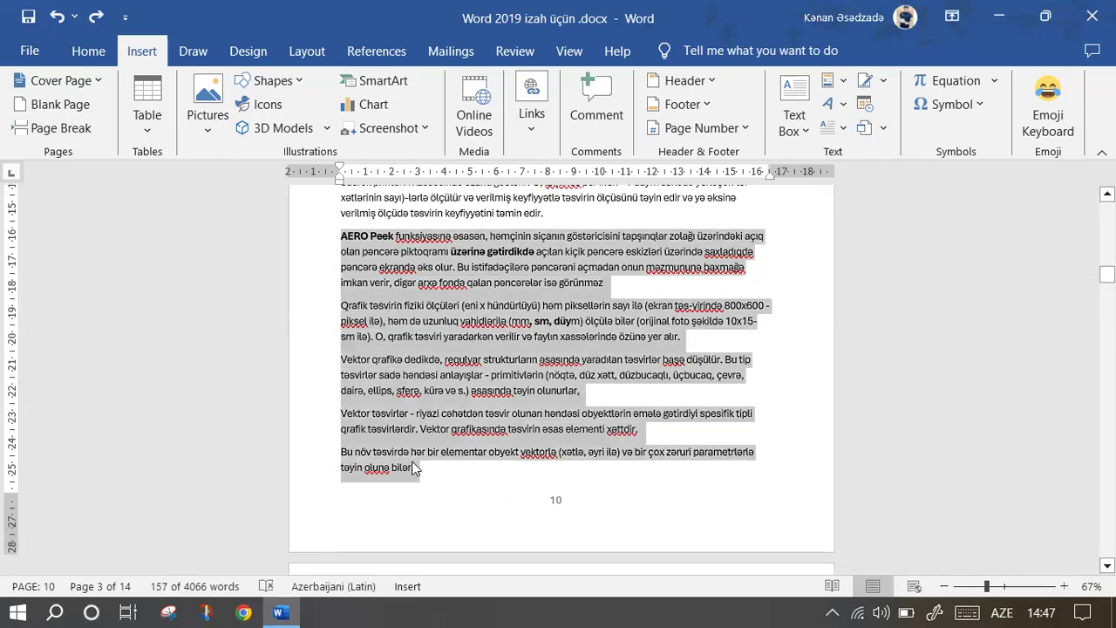
{"action": "left_click", "coordinate": [333, 237]}
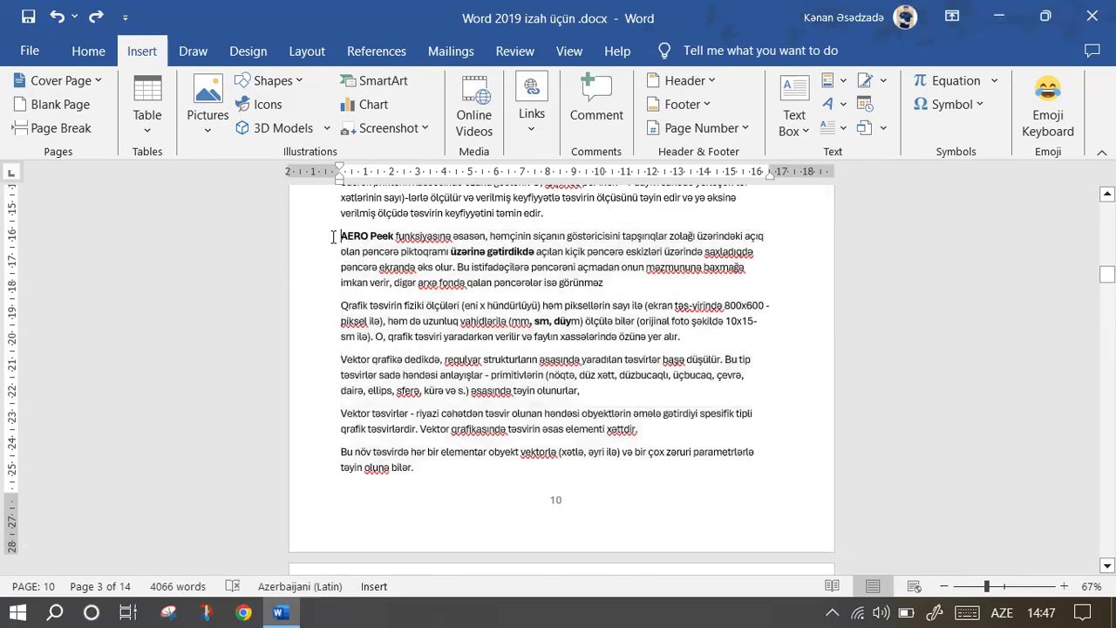
{"action": "left_click", "coordinate": [75, 128]}
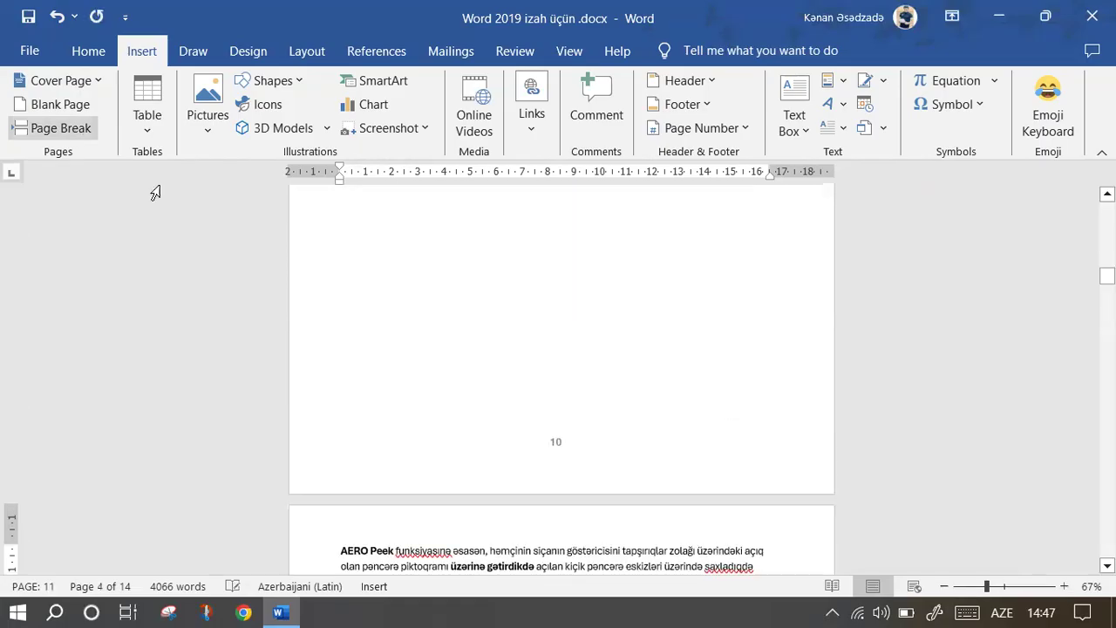
{"action": "scroll", "coordinate": [516, 309], "scroll_direction": "up", "scroll_amount": 1}
{"action": "scroll", "coordinate": [517, 310], "scroll_direction": "up", "scroll_amount": 3}
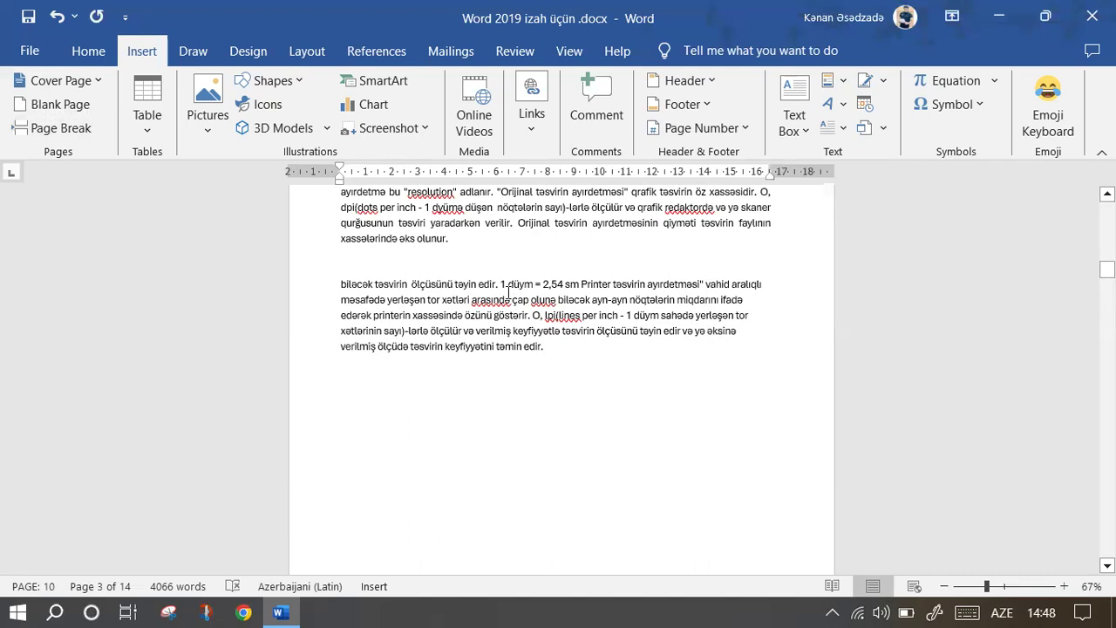
{"action": "scroll", "coordinate": [498, 348], "scroll_direction": "down", "scroll_amount": 2}
{"action": "scroll", "coordinate": [498, 393], "scroll_direction": "down", "scroll_amount": 3}
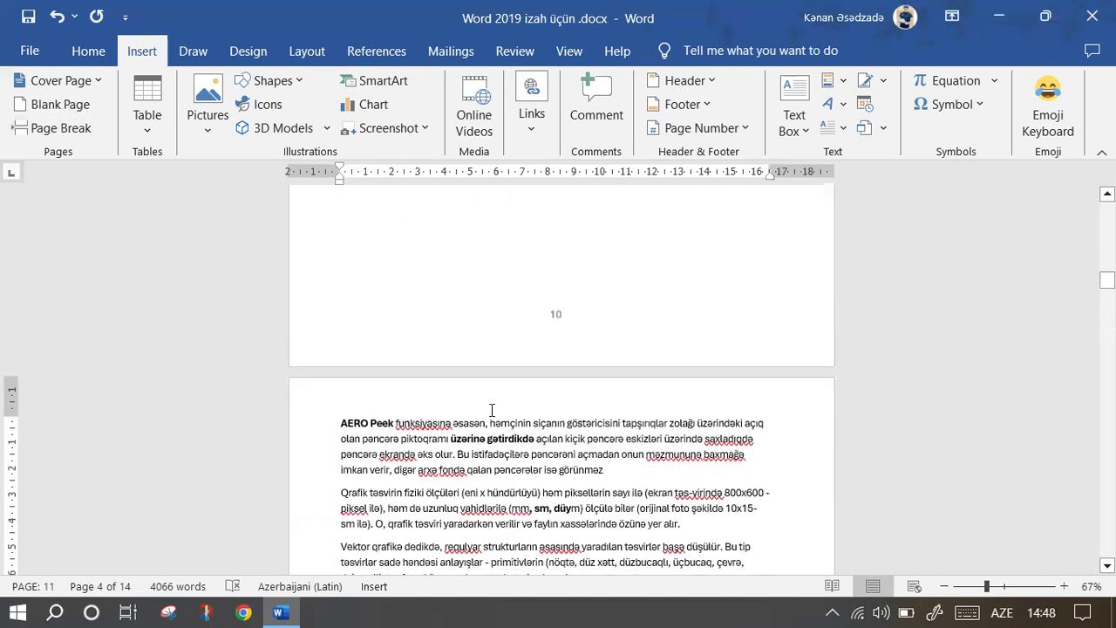
Undo the AERO Peek page break and several earlier edits.
{"action": "left_click", "coordinate": [57, 16]}
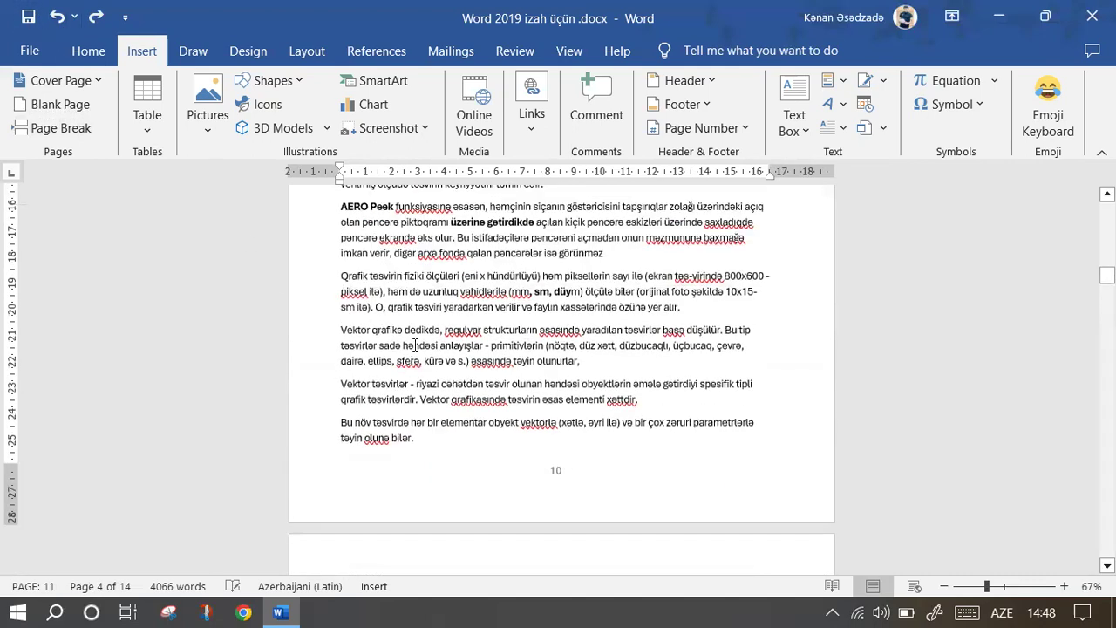
{"action": "key", "text": "ctrl+z"}
{"action": "key", "text": "ctrl+z"}
{"action": "key", "text": "ctrl+z"}
{"action": "key", "text": "ctrl+z"}
{"action": "key", "text": "ctrl+z"}
{"action": "key", "text": "ctrl+z"}
{"action": "key", "text": "ctrl+z"}
{"action": "key", "text": "ctrl+z"}
{"action": "scroll", "coordinate": [522, 469], "scroll_direction": "up", "scroll_amount": 6, "text": "ctrl"}
{"action": "scroll", "coordinate": [506, 444], "scroll_direction": "down", "scroll_amount": 2}
{"action": "scroll", "coordinate": [497, 433], "scroll_direction": "down", "scroll_amount": 1}
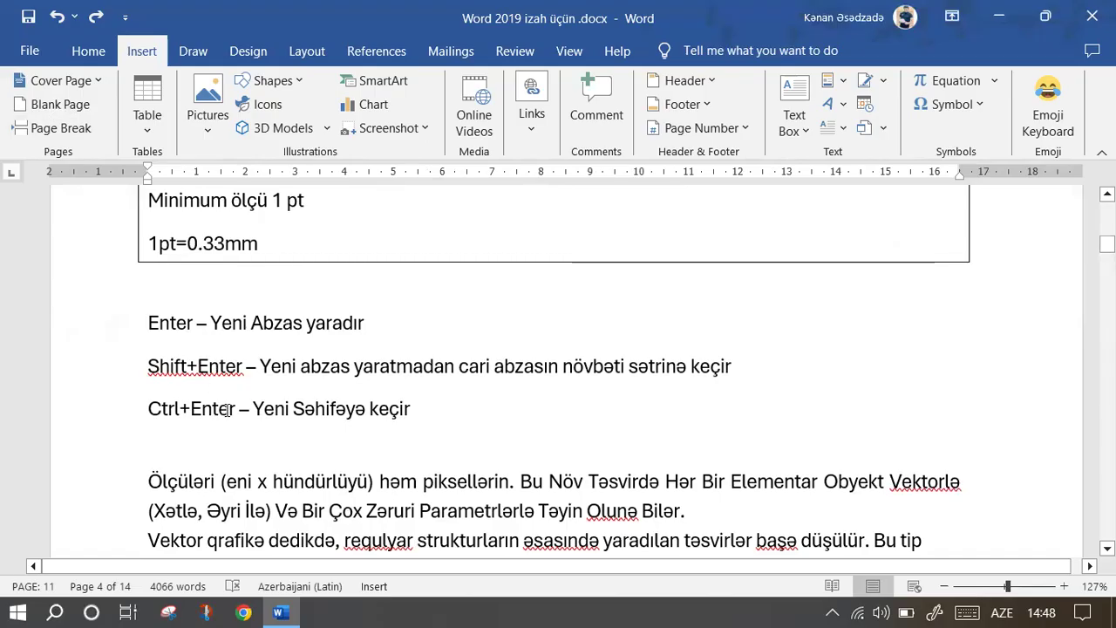
{"action": "scroll", "coordinate": [432, 462], "scroll_direction": "down", "scroll_amount": 5}
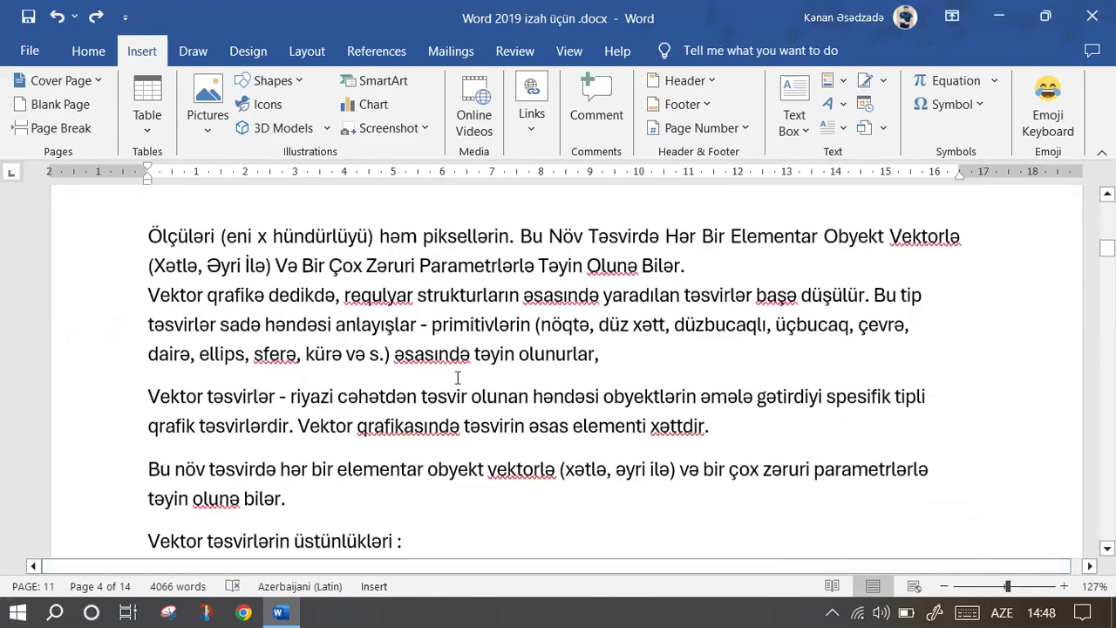
{"action": "scroll", "coordinate": [457, 377], "scroll_direction": "up", "scroll_amount": 1}
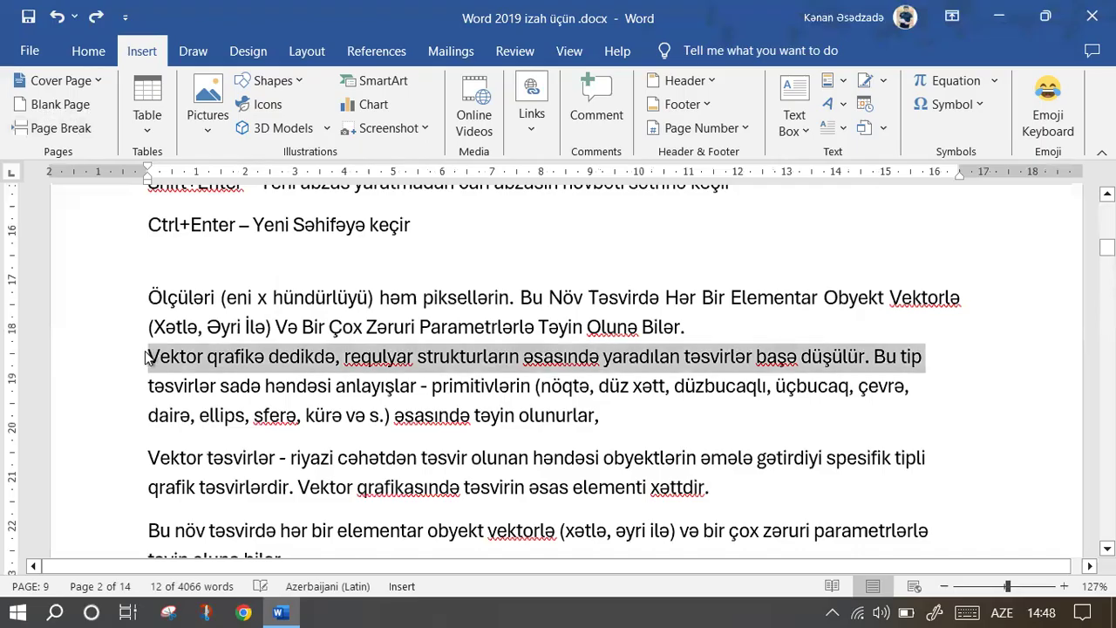
Join the Vektor qrafikə and Vektor təsvirlər paragraphs onto the preceding Ölçüləri text.
{"action": "left_click", "coordinate": [150, 356]}
{"action": "key", "text": "BackSpace"}
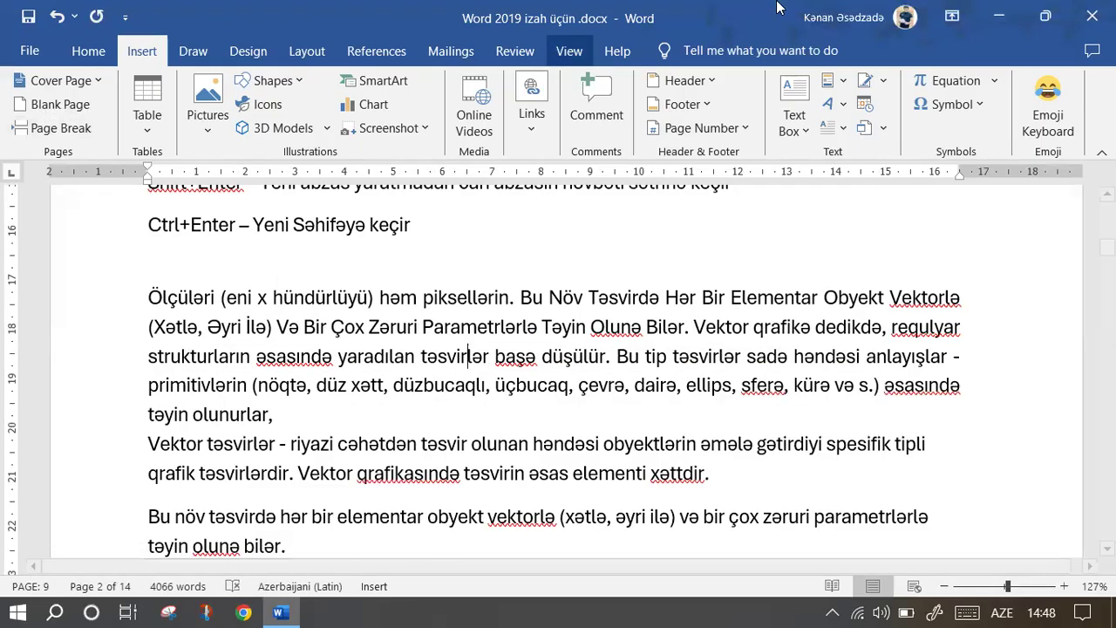
{"action": "left_click", "coordinate": [145, 446]}
{"action": "key", "text": "BackSpace"}
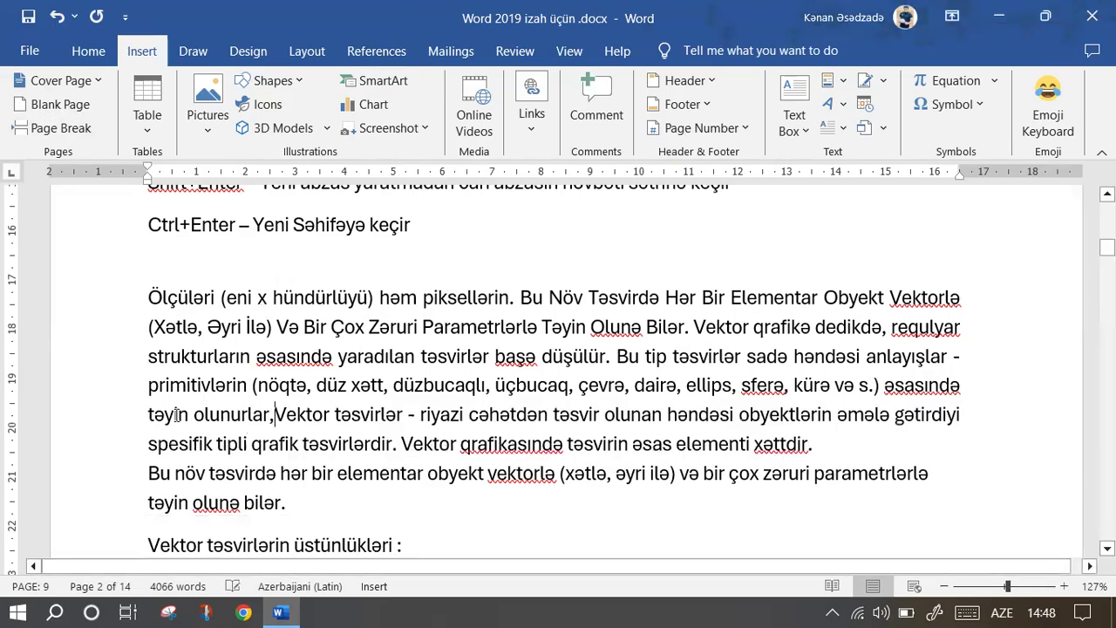
{"action": "scroll", "coordinate": [239, 489], "scroll_direction": "down", "scroll_amount": 1}
{"action": "scroll", "coordinate": [540, 356], "scroll_direction": "up", "scroll_amount": 1}
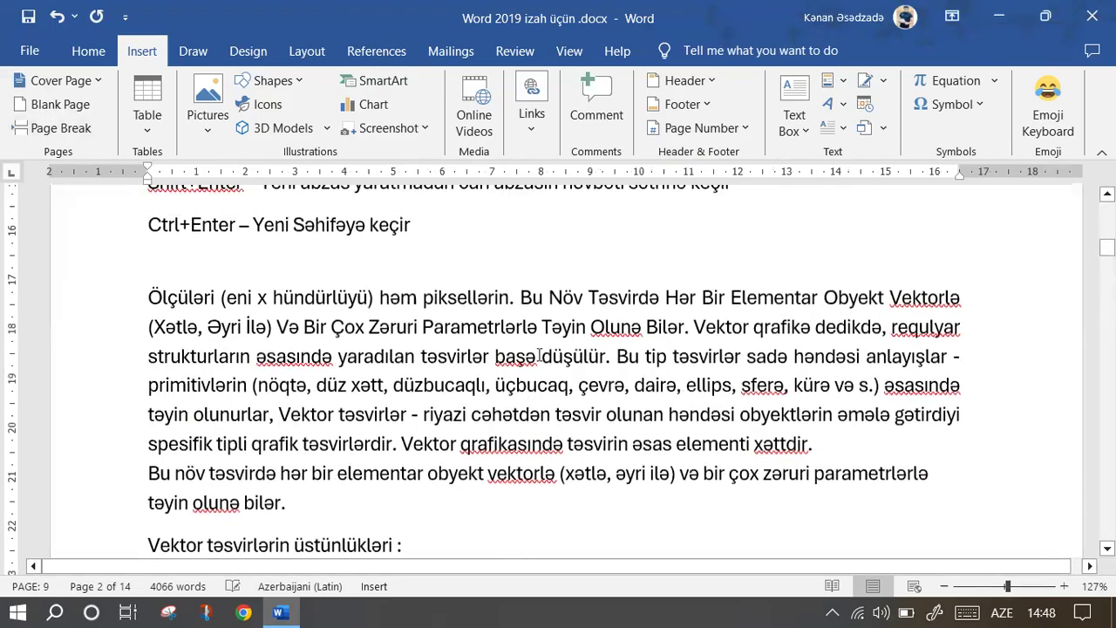
{"action": "left_click", "coordinate": [495, 383]}
{"action": "key", "text": "Return"}
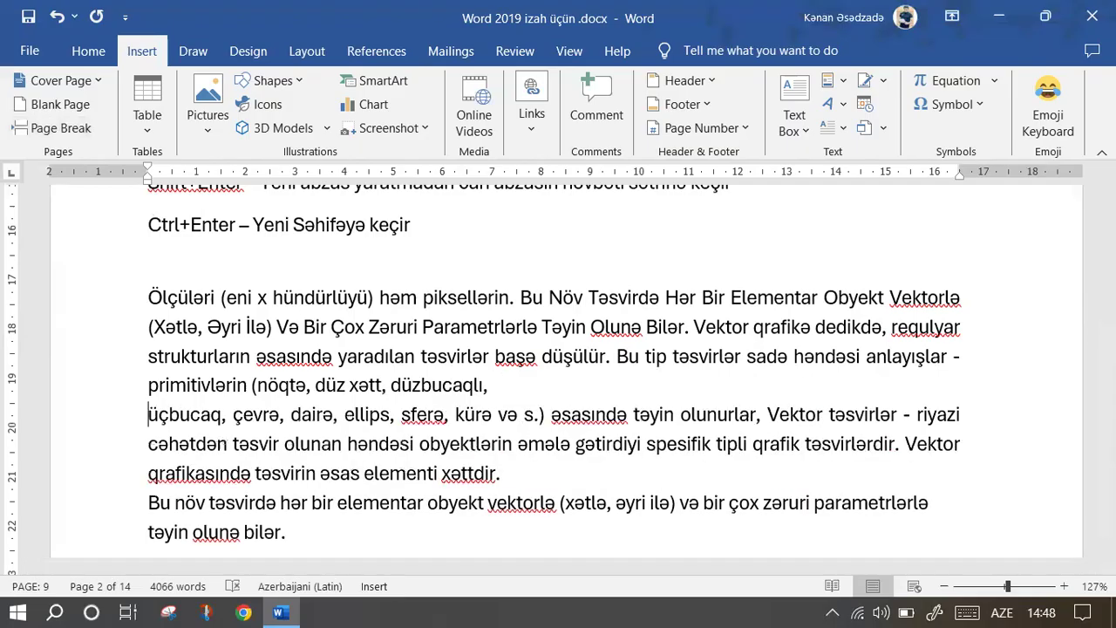
{"action": "left_click", "coordinate": [56, 16]}
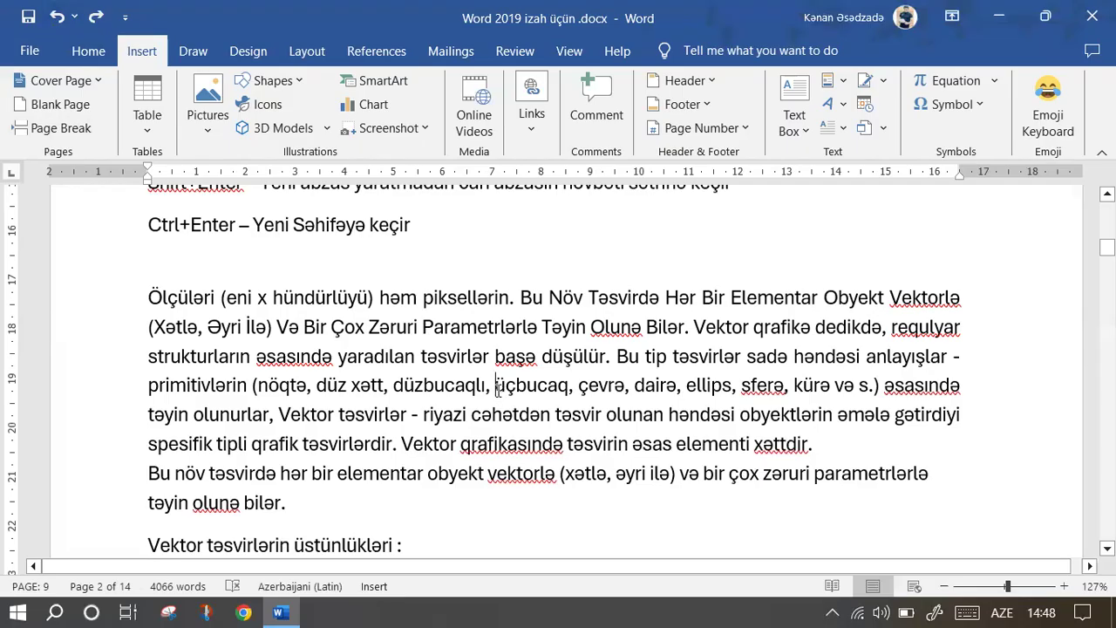
{"action": "key", "text": "Return"}
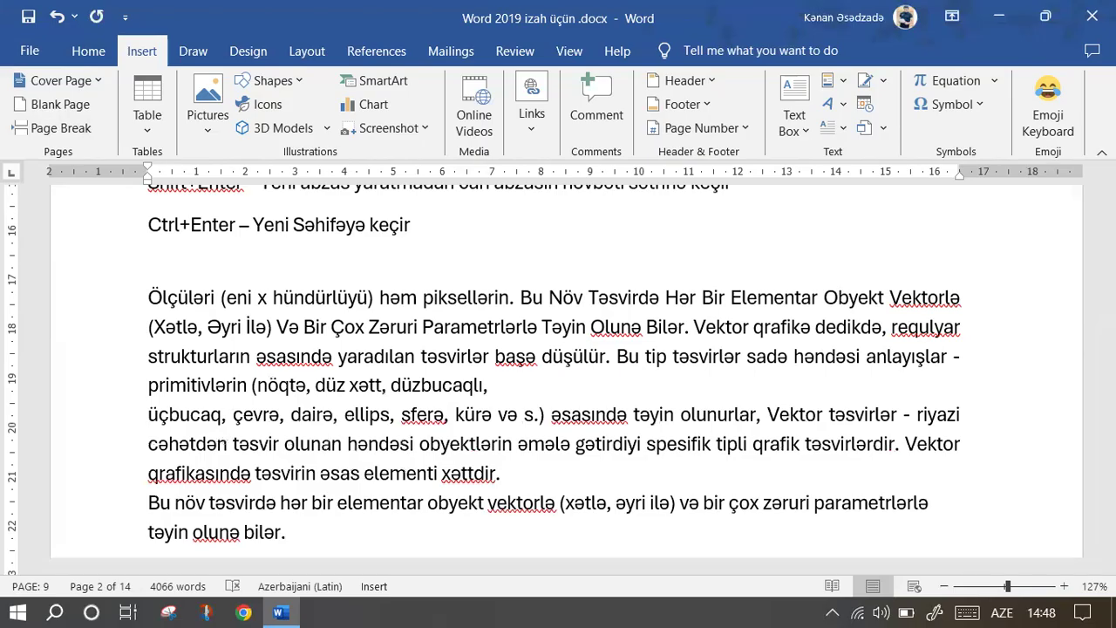
{"action": "left_click", "coordinate": [57, 16]}
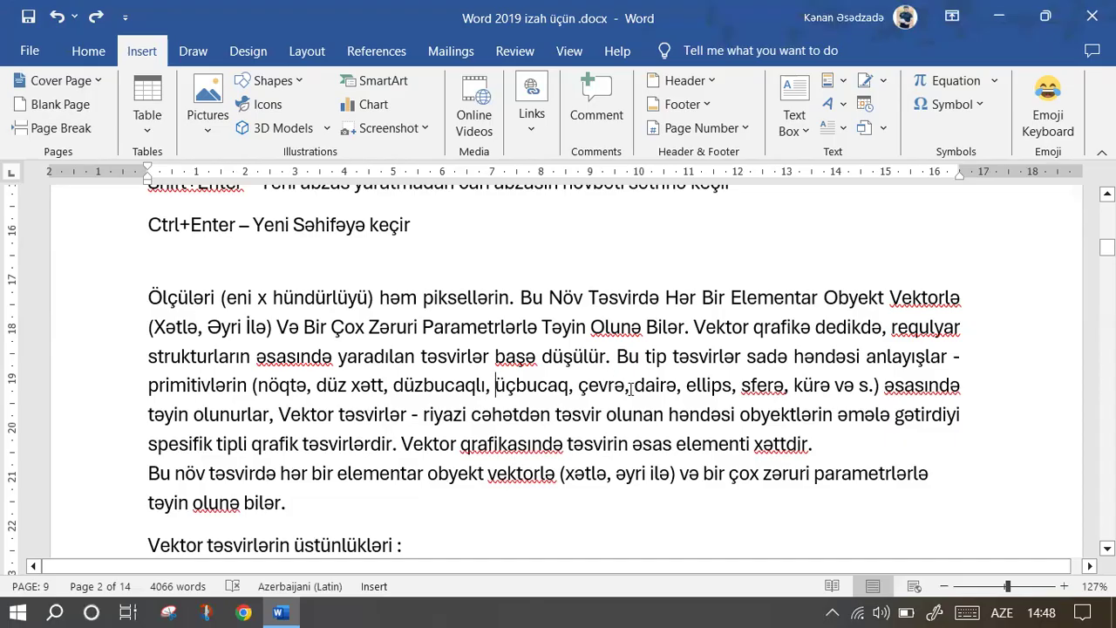
{"action": "left_click", "coordinate": [637, 387]}
{"action": "key", "text": "shift+Return"}
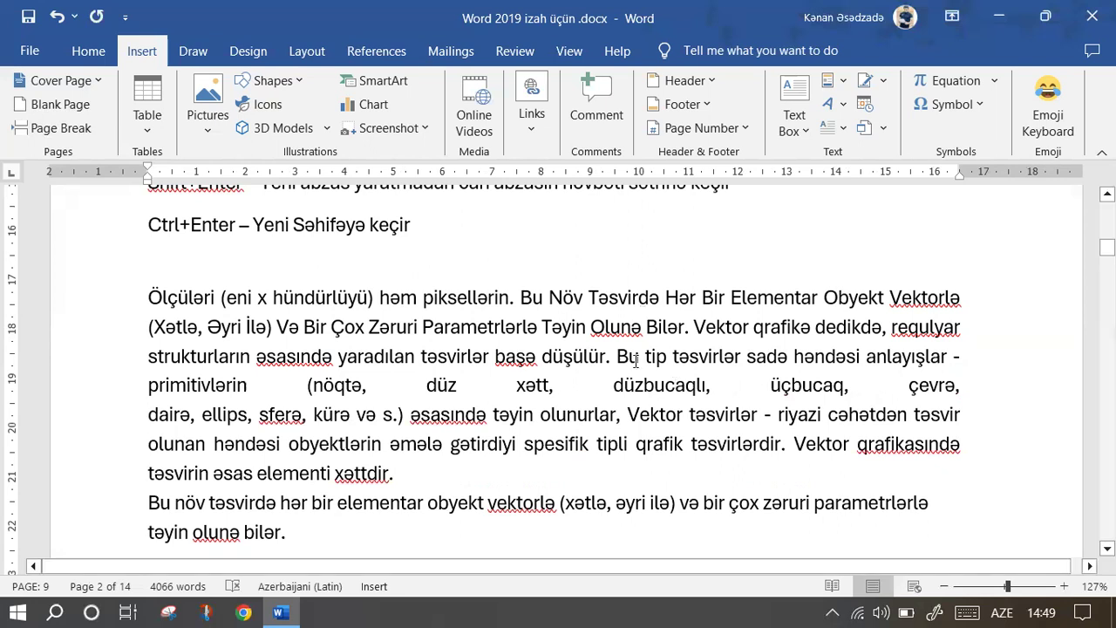
{"action": "mouse_move", "coordinate": [131, 386]}
{"action": "left_mouse_down"}
{"action": "mouse_move", "coordinate": [422, 377]}
{"action": "mouse_move", "coordinate": [992, 395]}
{"action": "left_mouse_up"}
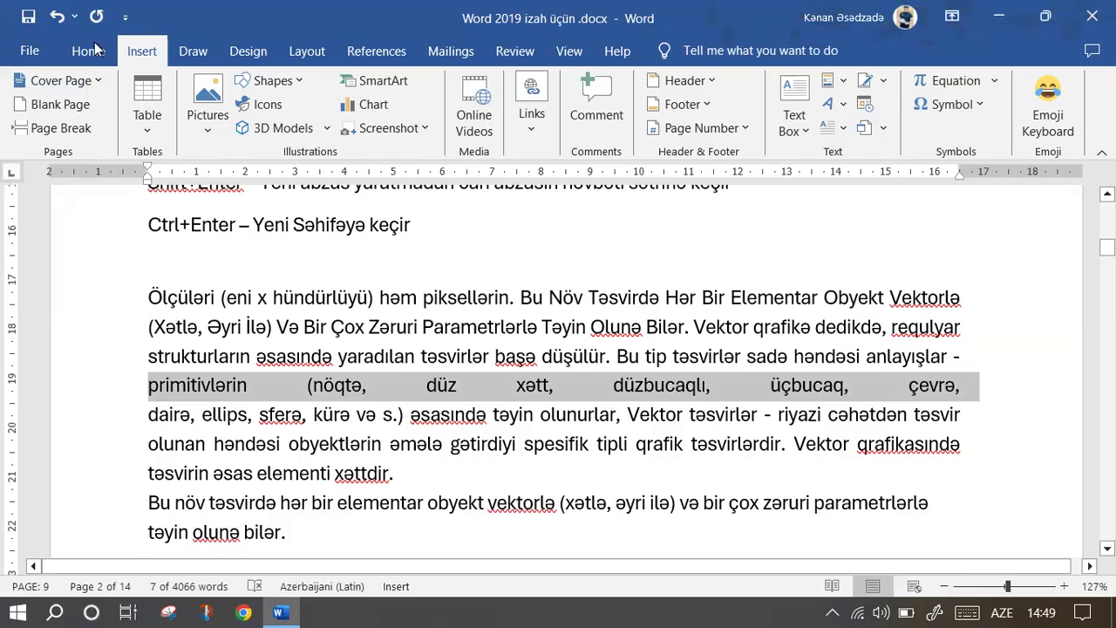
{"action": "left_click", "coordinate": [56, 16]}
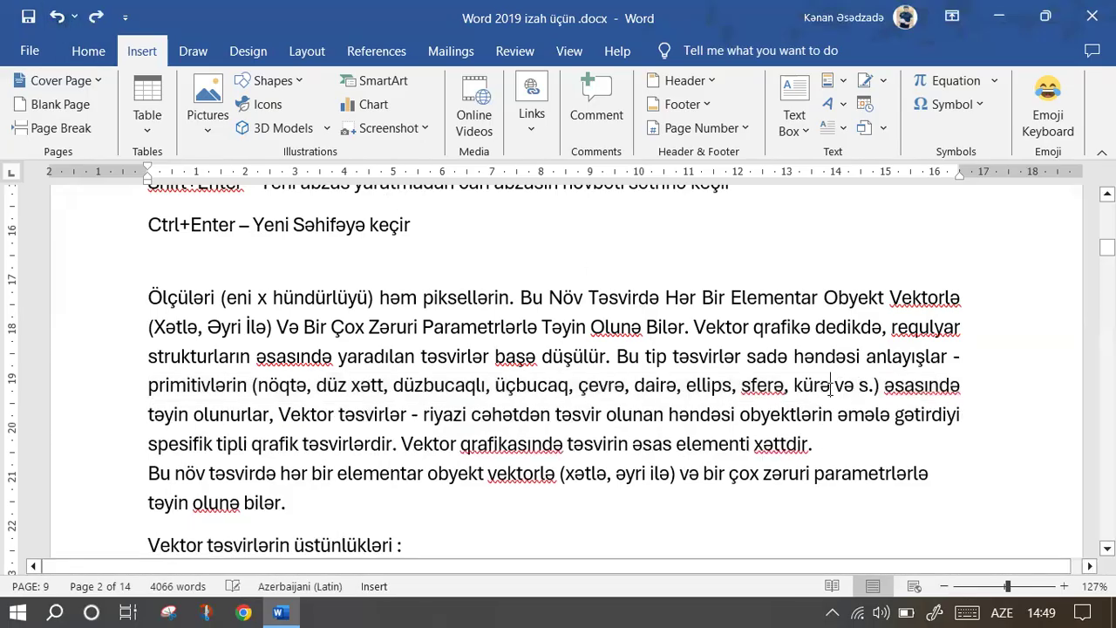
{"action": "key", "text": "ctrl+y"}
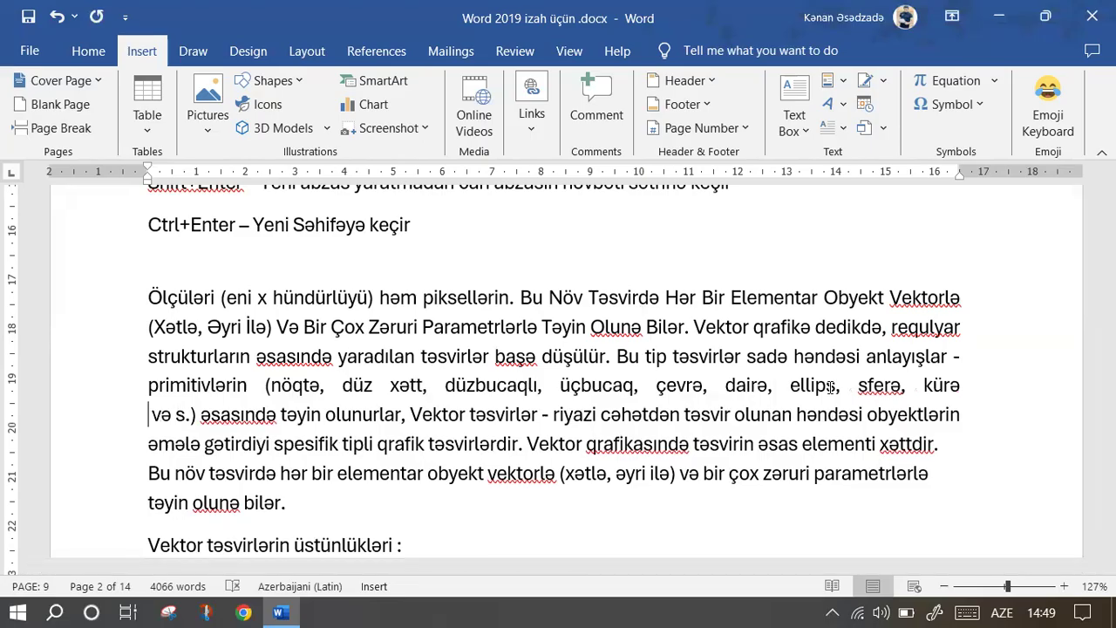
{"action": "left_click", "coordinate": [57, 16]}
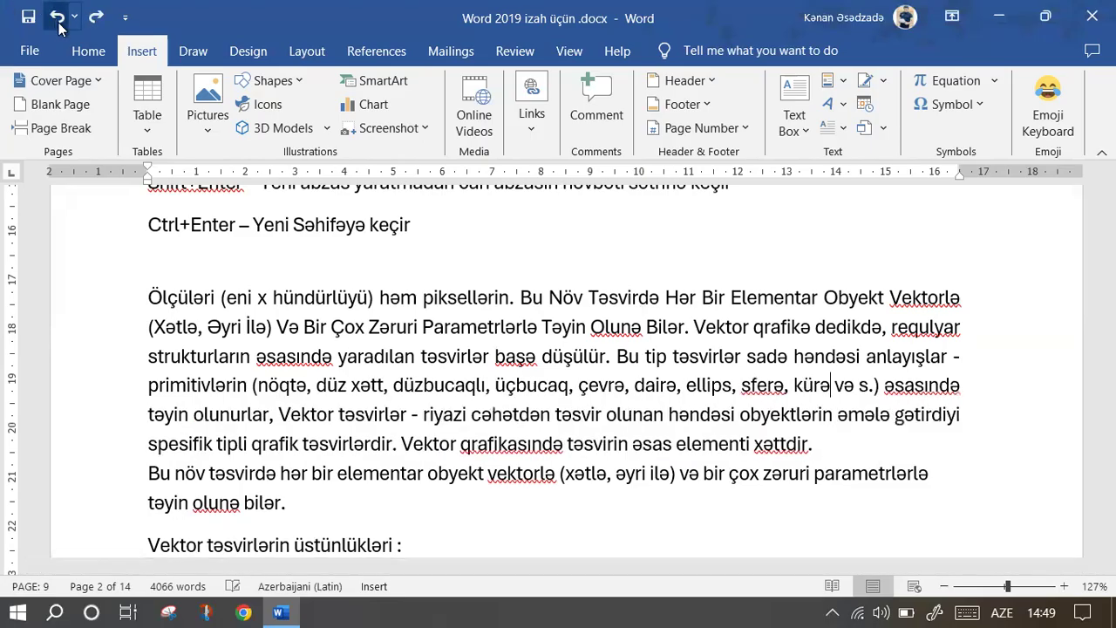
{"action": "scroll", "coordinate": [288, 376], "scroll_direction": "down", "scroll_amount": 3}
{"action": "scroll", "coordinate": [296, 340], "scroll_direction": "up", "scroll_amount": 3}
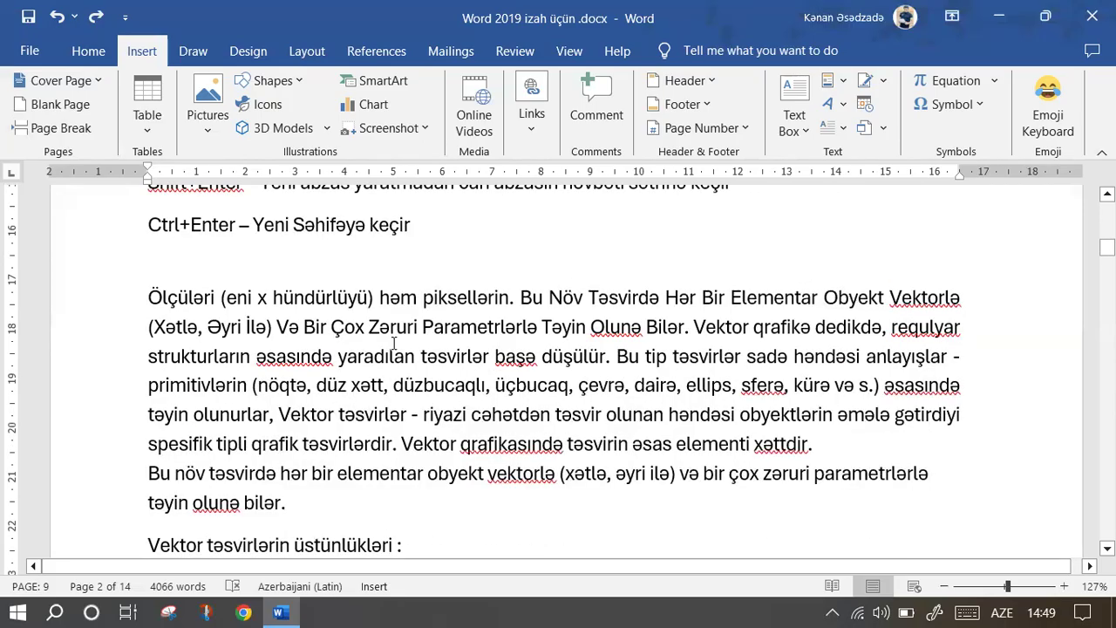
Insert two empty lines above the Ölçüləri paragraph, below the Ctrl+Enter line.
{"action": "left_click", "coordinate": [422, 414]}
{"action": "key", "text": "Return"}
{"action": "key", "text": "Return"}
{"action": "key", "text": "Return"}
{"action": "key", "text": "Return"}
{"action": "key", "text": "Return"}
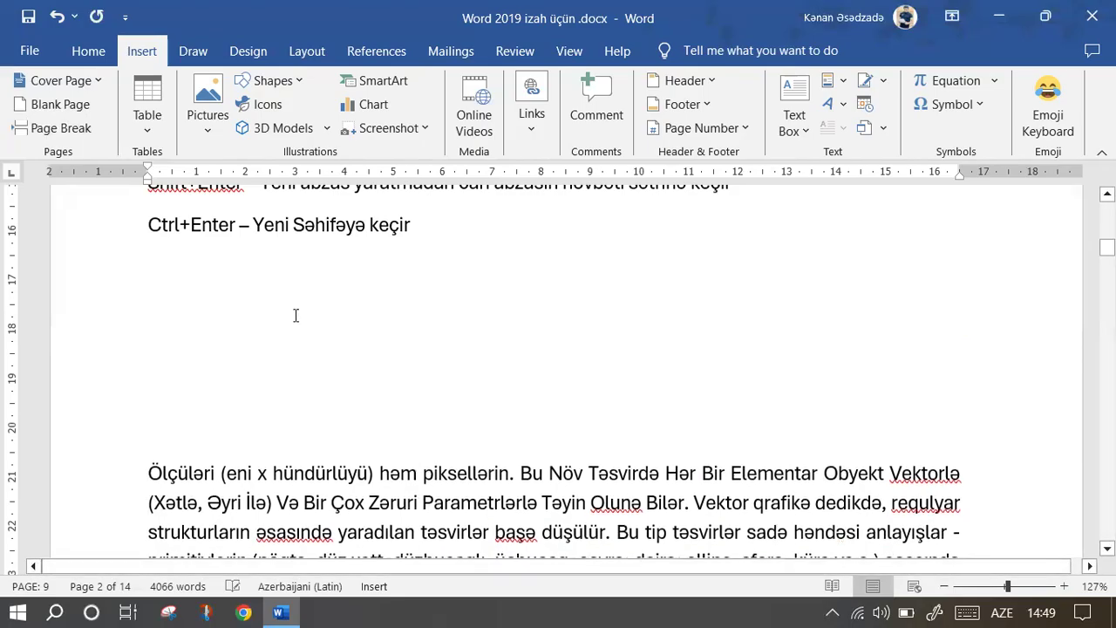
{"action": "key", "text": "Return"}
{"action": "key", "text": "Return"}
{"action": "key", "text": "Return"}
{"action": "scroll", "coordinate": [218, 301], "scroll_direction": "up", "scroll_amount": 2}
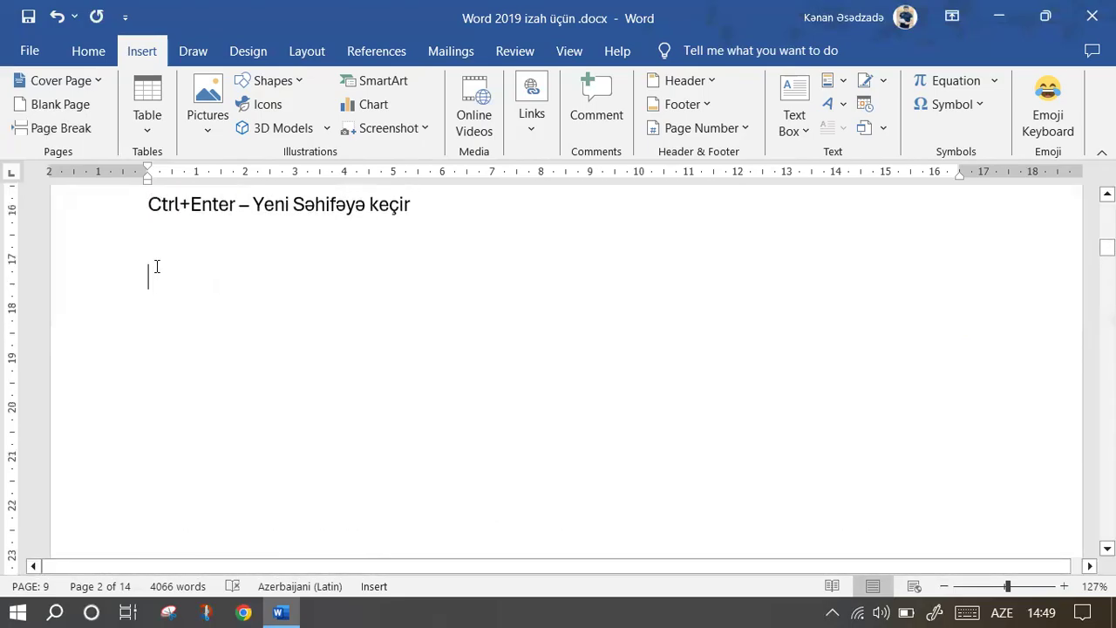
Insert a table with 12 columns and 6 rows through the Insert Table dialog.
{"action": "left_click", "coordinate": [145, 131]}
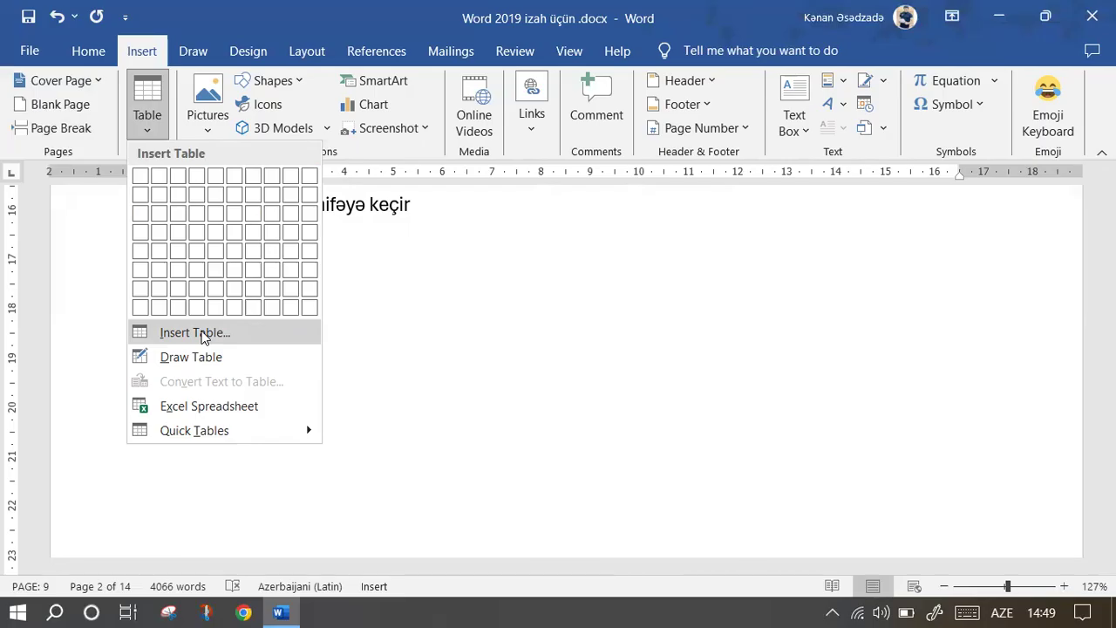
{"action": "left_click", "coordinate": [202, 335]}
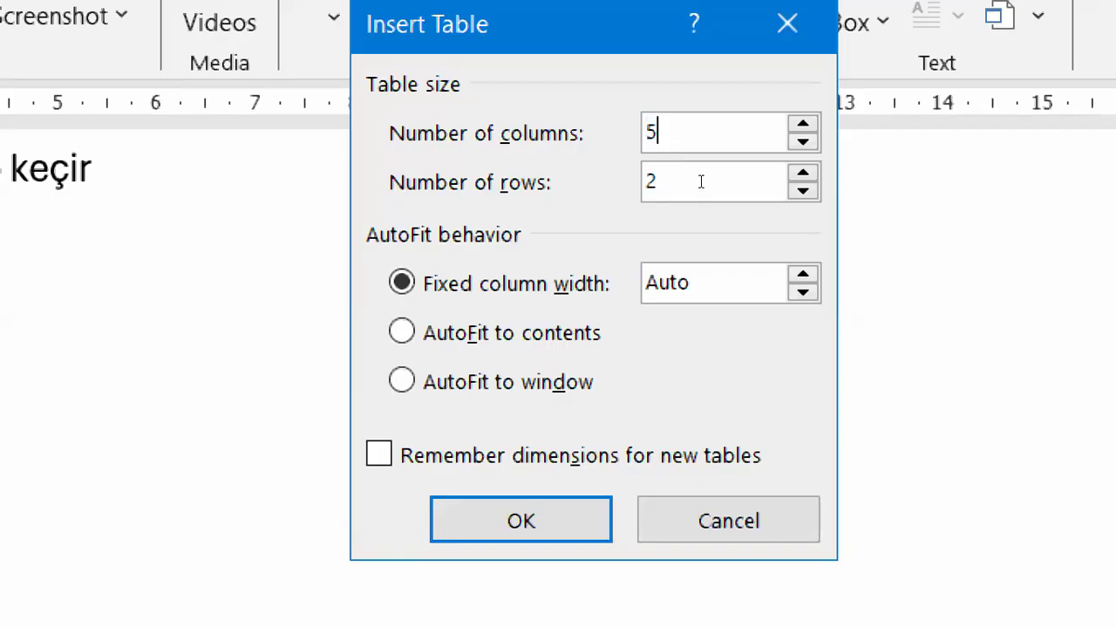
{"action": "type", "text": "63"}
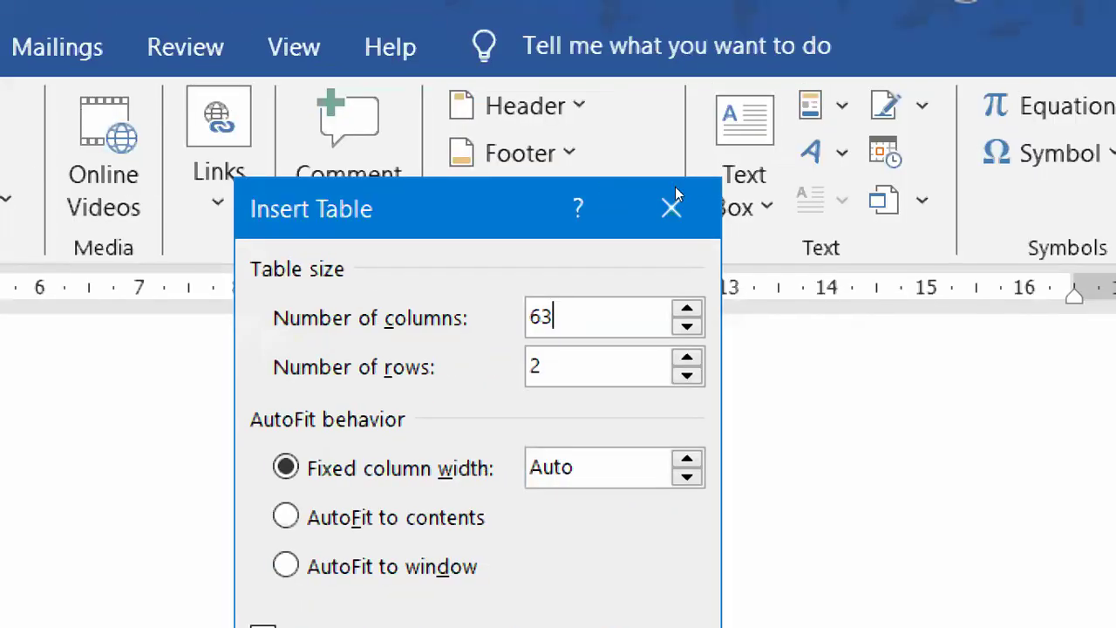
{"action": "key", "text": "Tab"}
{"action": "type", "text": "32767"}
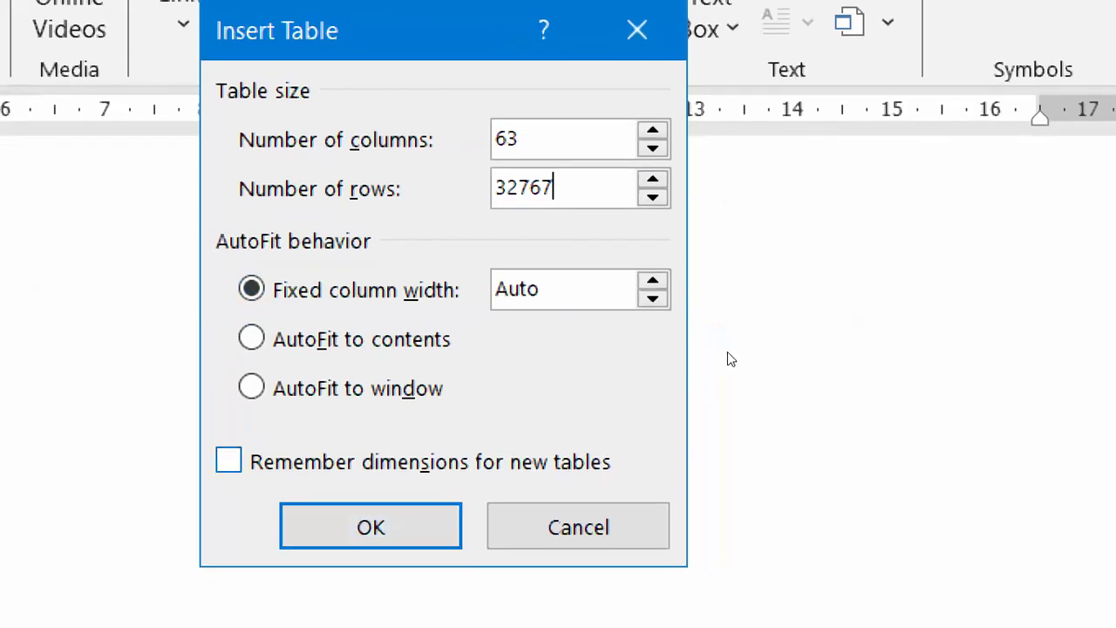
{"action": "key", "text": "shift+Tab"}
{"action": "type", "text": "12"}
{"action": "key", "text": "Tab"}
{"action": "type", "text": "6"}
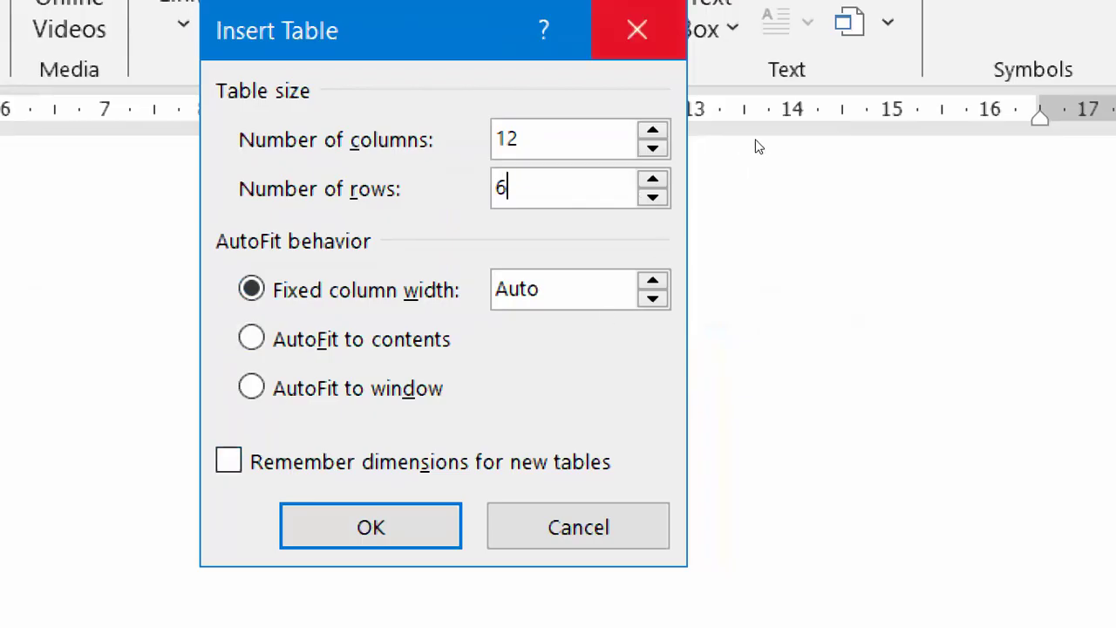
{"action": "key", "text": "Return"}
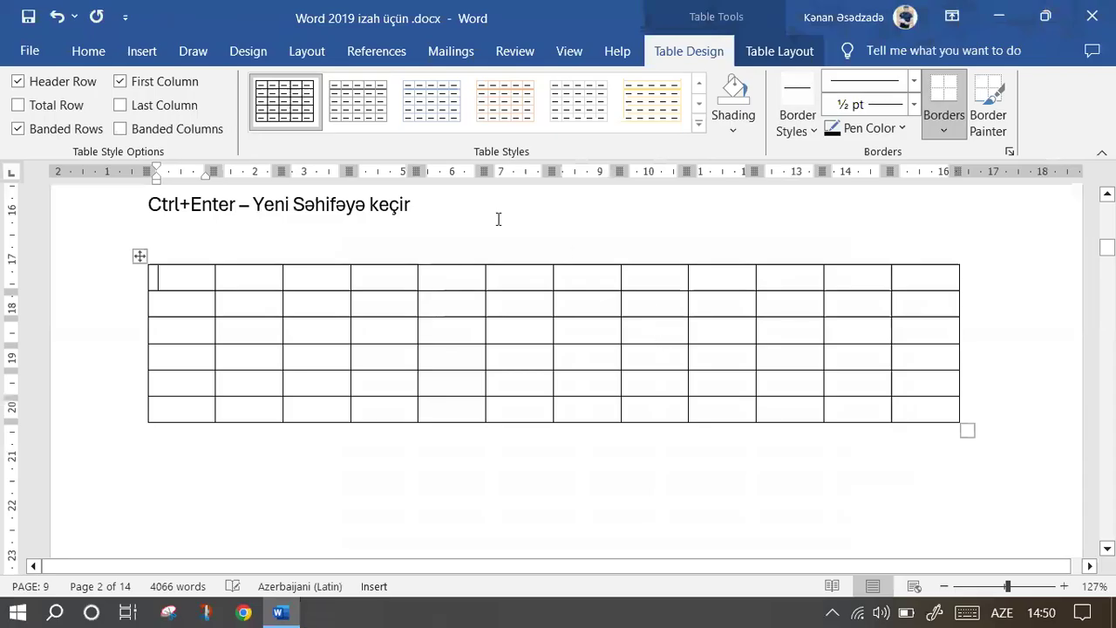
Undo the 12×6 table, then draw a one-cell table below the Ctrl+Enter line, split into two rows.
{"action": "left_click", "coordinate": [57, 17]}
{"action": "left_click", "coordinate": [141, 51]}
{"action": "left_click", "coordinate": [147, 131]}
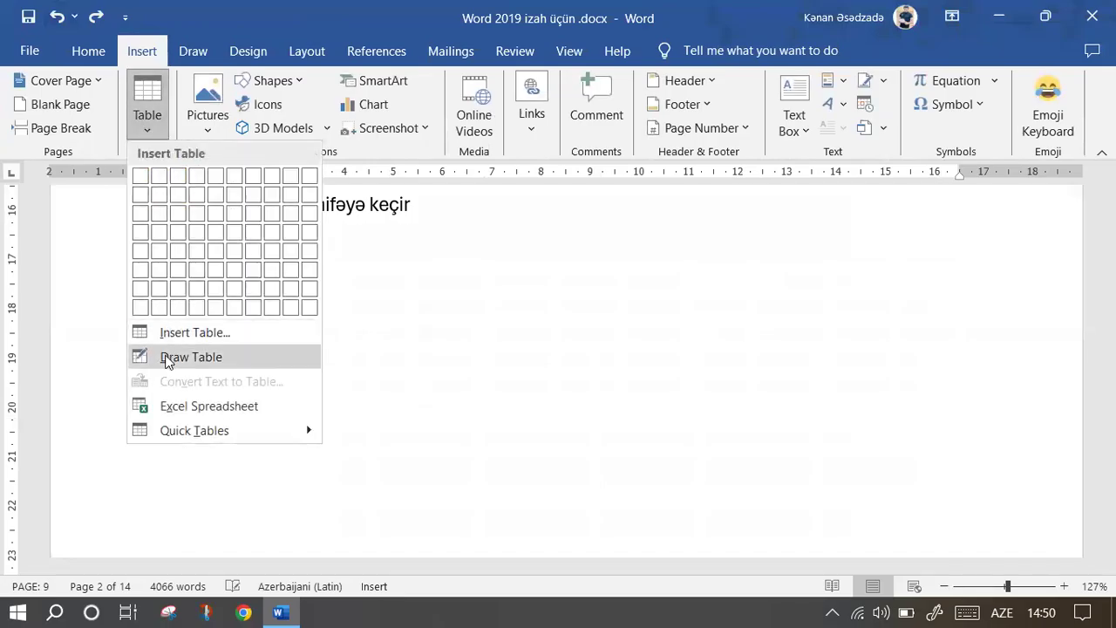
{"action": "left_click", "coordinate": [167, 360]}
{"action": "left_click_drag", "start_coordinate": [167, 252], "coordinate": [655, 405]}
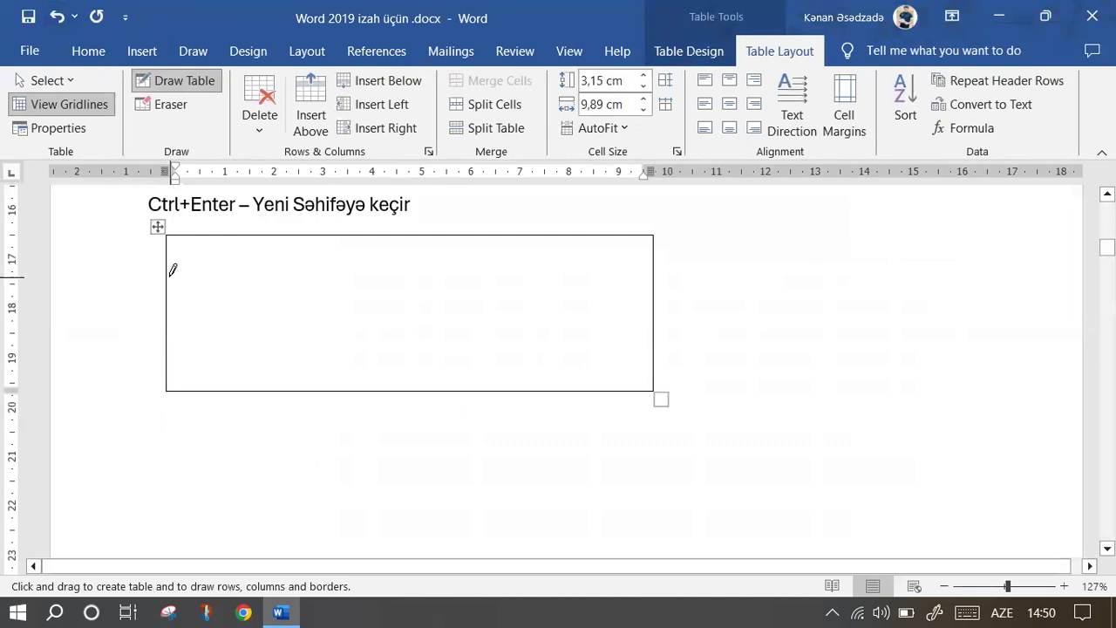
{"action": "left_click_drag", "start_coordinate": [169, 277], "coordinate": [577, 277]}
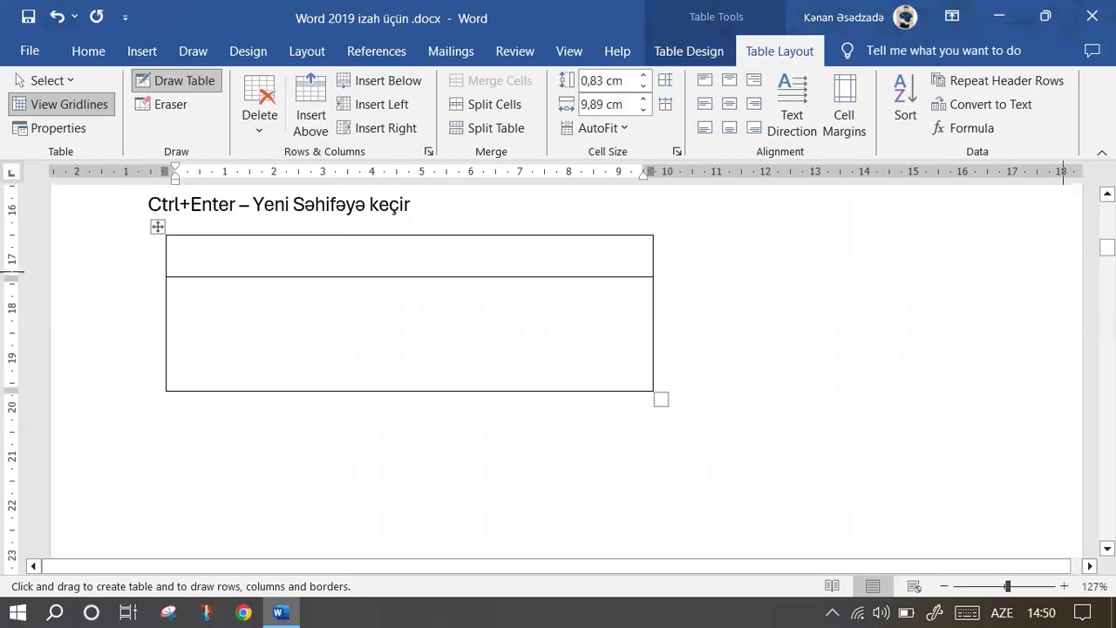
Undo the drawn row divider and the drawn table.
{"action": "scroll", "coordinate": [831, 259], "scroll_direction": "up", "scroll_amount": 10}
{"action": "scroll", "coordinate": [831, 259], "scroll_direction": "up", "scroll_amount": 5}
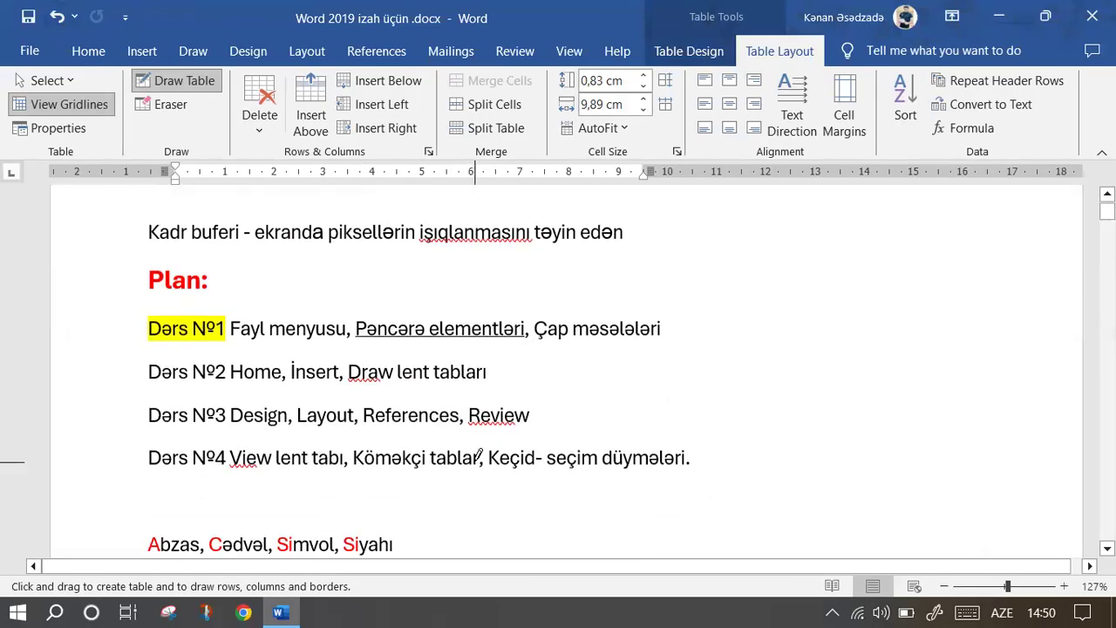
{"action": "scroll", "coordinate": [439, 451], "scroll_direction": "down", "scroll_amount": 3}
{"action": "scroll", "coordinate": [392, 430], "scroll_direction": "down", "scroll_amount": 3}
{"action": "scroll", "coordinate": [384, 404], "scroll_direction": "down", "scroll_amount": 3}
{"action": "scroll", "coordinate": [382, 399], "scroll_direction": "down", "scroll_amount": 3}
{"action": "scroll", "coordinate": [377, 392], "scroll_direction": "down", "scroll_amount": 3}
{"action": "scroll", "coordinate": [384, 375], "scroll_direction": "down", "scroll_amount": 3}
{"action": "scroll", "coordinate": [393, 363], "scroll_direction": "down", "scroll_amount": 3}
{"action": "scroll", "coordinate": [393, 364], "scroll_direction": "up", "scroll_amount": 3}
{"action": "scroll", "coordinate": [397, 348], "scroll_direction": "up", "scroll_amount": 1}
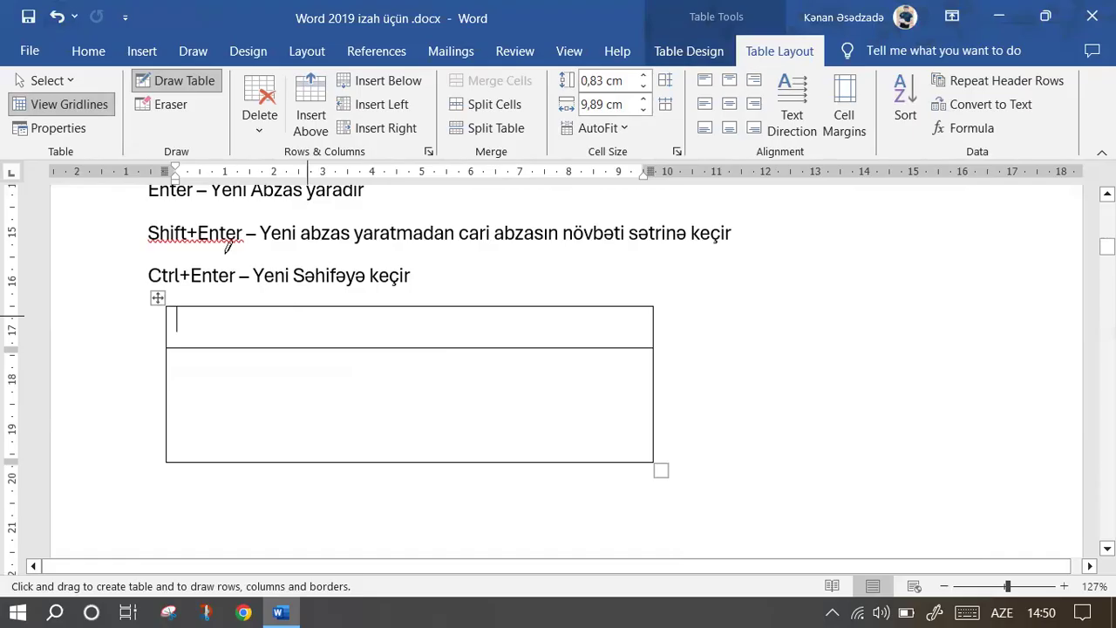
{"action": "left_click", "coordinate": [57, 17]}
{"action": "left_click", "coordinate": [57, 17]}
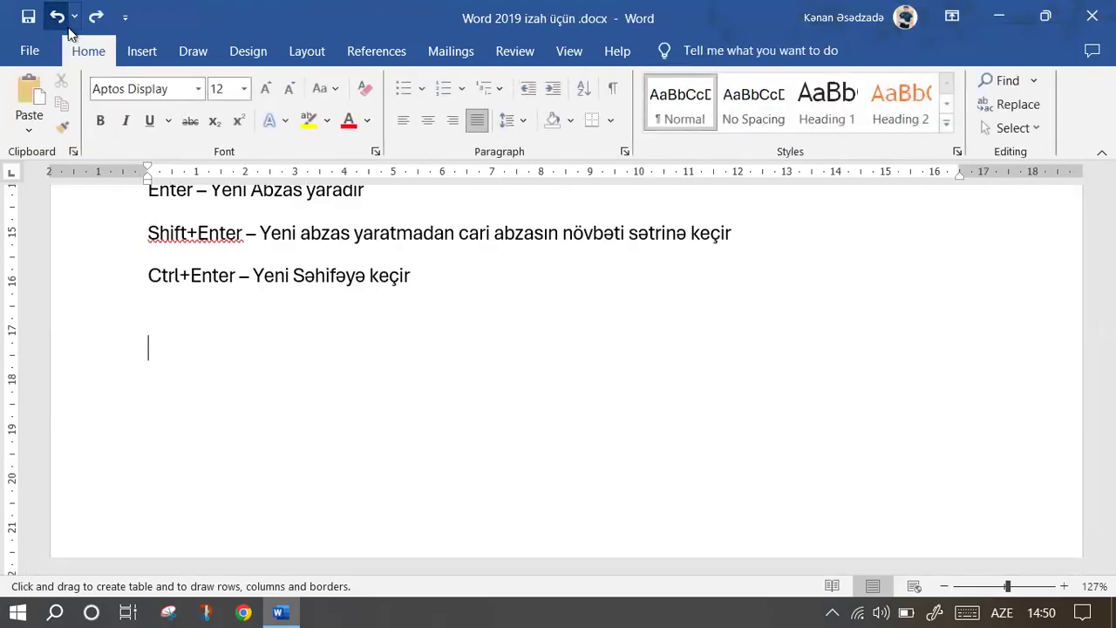
Reopen the Table options on the Insert tab and dismiss them without choosing anything.
{"action": "left_click", "coordinate": [138, 54]}
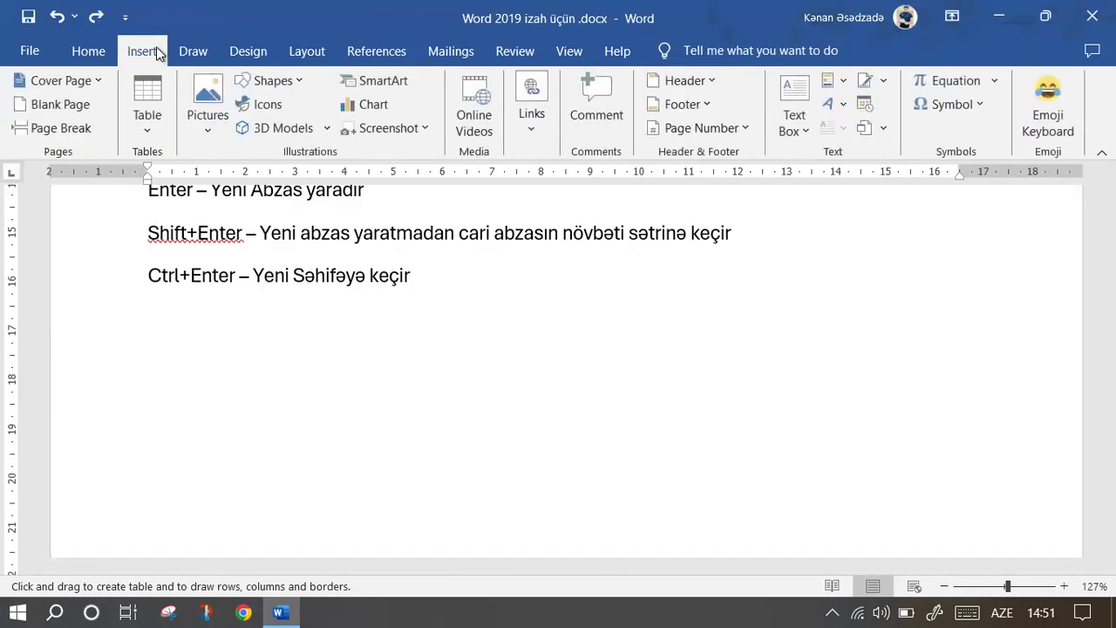
{"action": "left_click", "coordinate": [150, 124]}
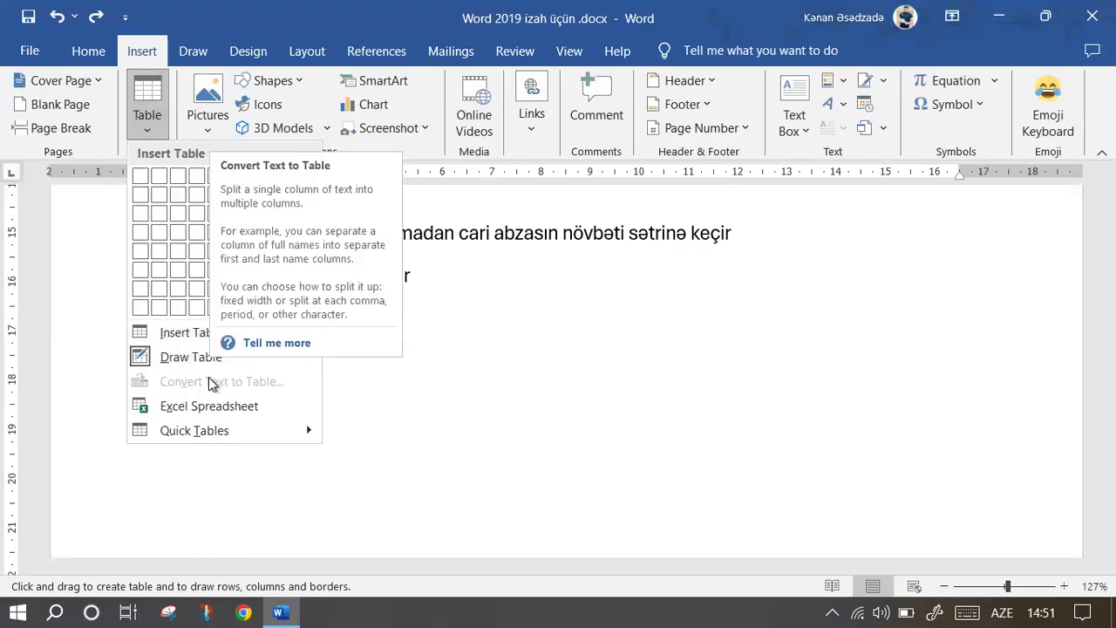
{"action": "left_click", "coordinate": [467, 297]}
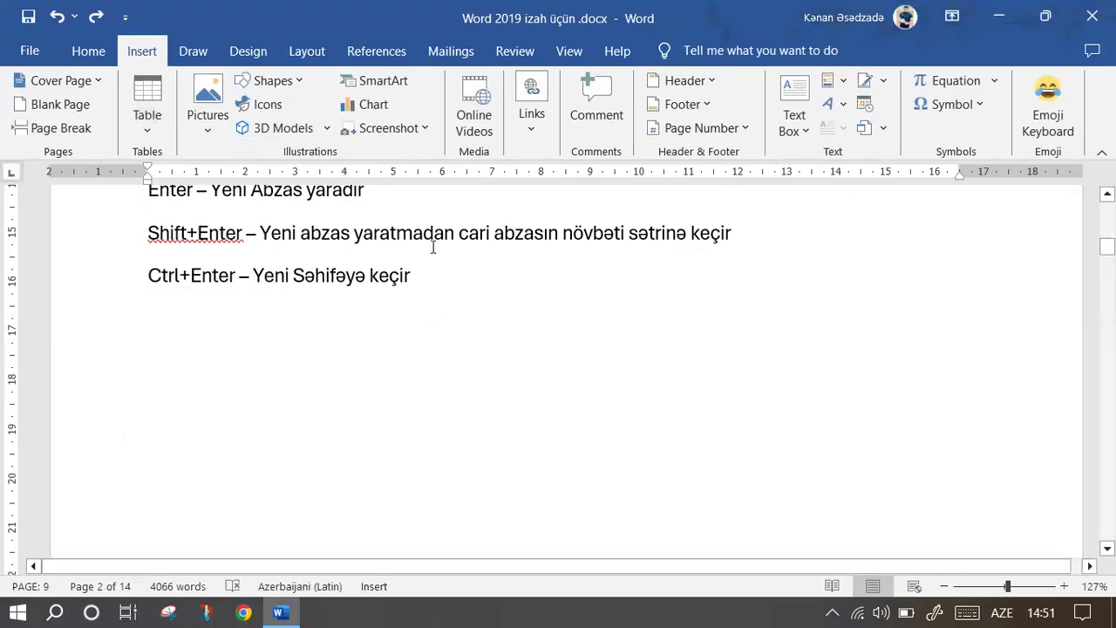
On page 10, start Təsvirdə and Əyri İlə on their own lines in the Ölçüləri paragraph.
{"action": "scroll", "coordinate": [471, 305], "scroll_direction": "down", "scroll_amount": 5}
{"action": "scroll", "coordinate": [515, 331], "scroll_direction": "down", "scroll_amount": 1}
{"action": "scroll", "coordinate": [515, 331], "scroll_direction": "up", "scroll_amount": 2}
{"action": "scroll", "coordinate": [288, 299], "scroll_direction": "down", "scroll_amount": 1}
{"action": "scroll", "coordinate": [163, 300], "scroll_direction": "up", "scroll_amount": 2}
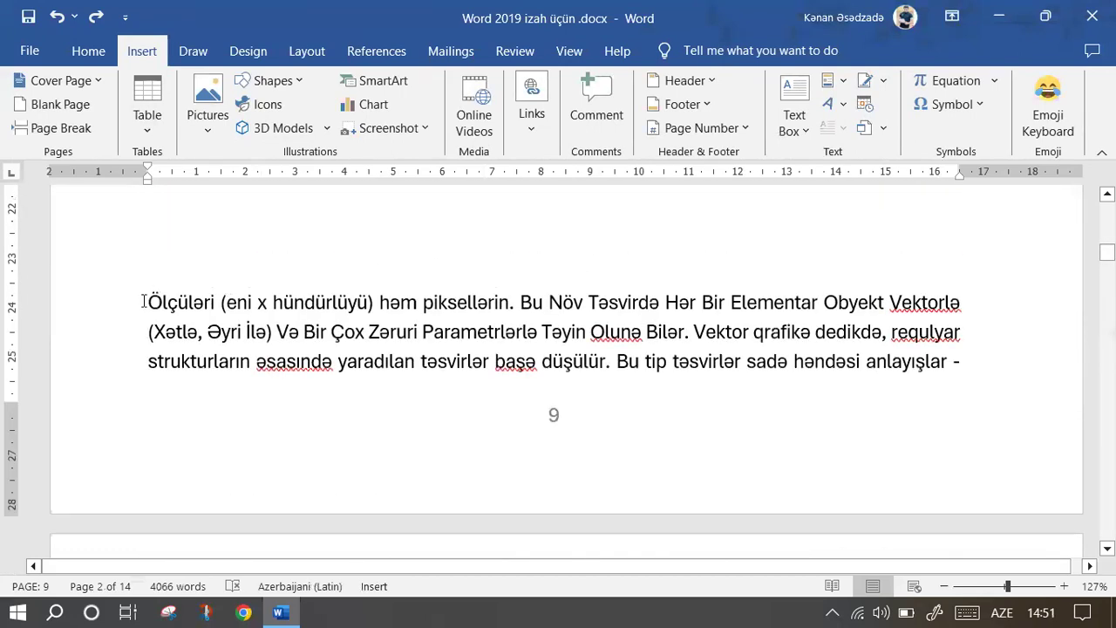
{"action": "scroll", "coordinate": [166, 314], "scroll_direction": "down", "scroll_amount": 1}
{"action": "scroll", "coordinate": [386, 373], "scroll_direction": "down", "scroll_amount": 1}
{"action": "scroll", "coordinate": [620, 322], "scroll_direction": "down", "scroll_amount": 3}
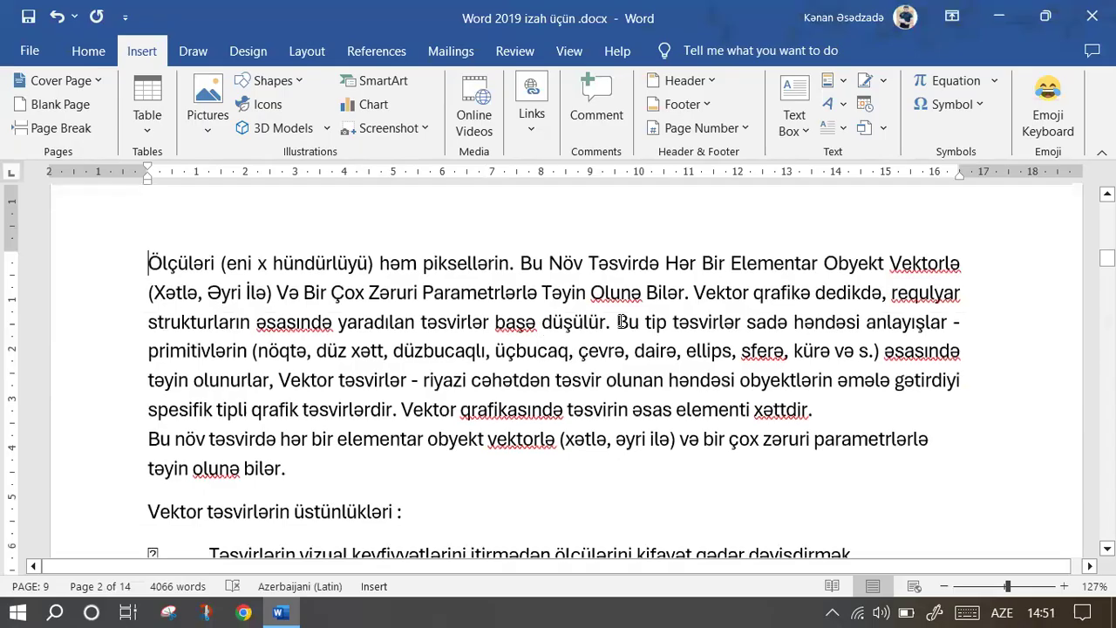
{"action": "left_click", "coordinate": [593, 263]}
{"action": "key", "text": "Return"}
{"action": "left_click", "coordinate": [579, 293]}
{"action": "key", "text": "Return"}
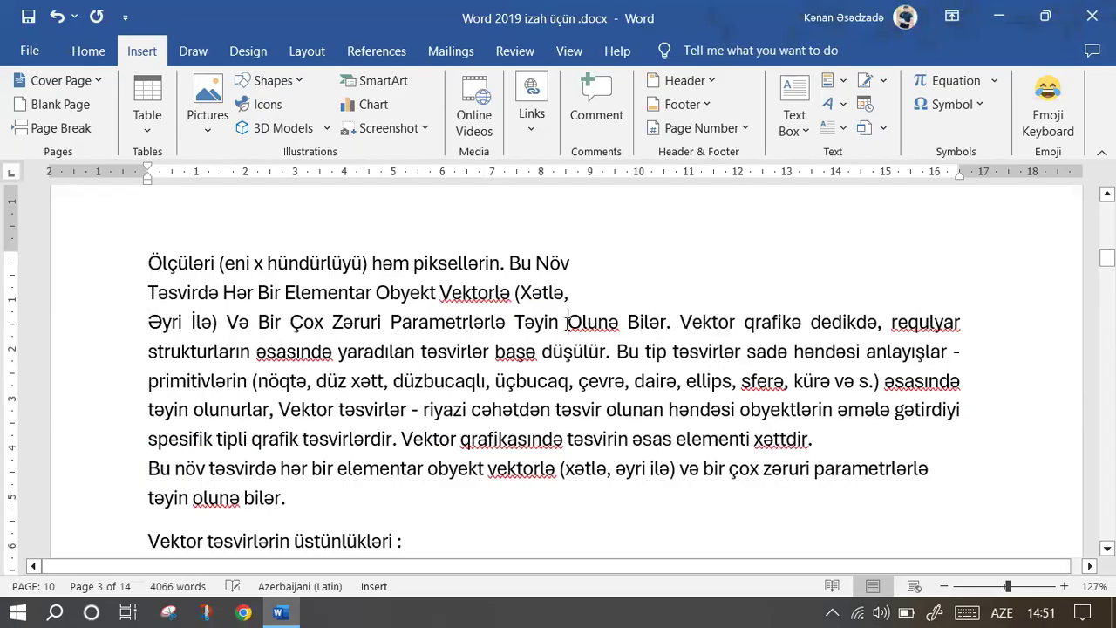
Move Olunə and əsasində onto new lines and push the remaining text down with a blank line.
{"action": "left_click", "coordinate": [568, 323]}
{"action": "key", "text": "Return"}
{"action": "left_click", "coordinate": [666, 353]}
{"action": "key", "text": "Return"}
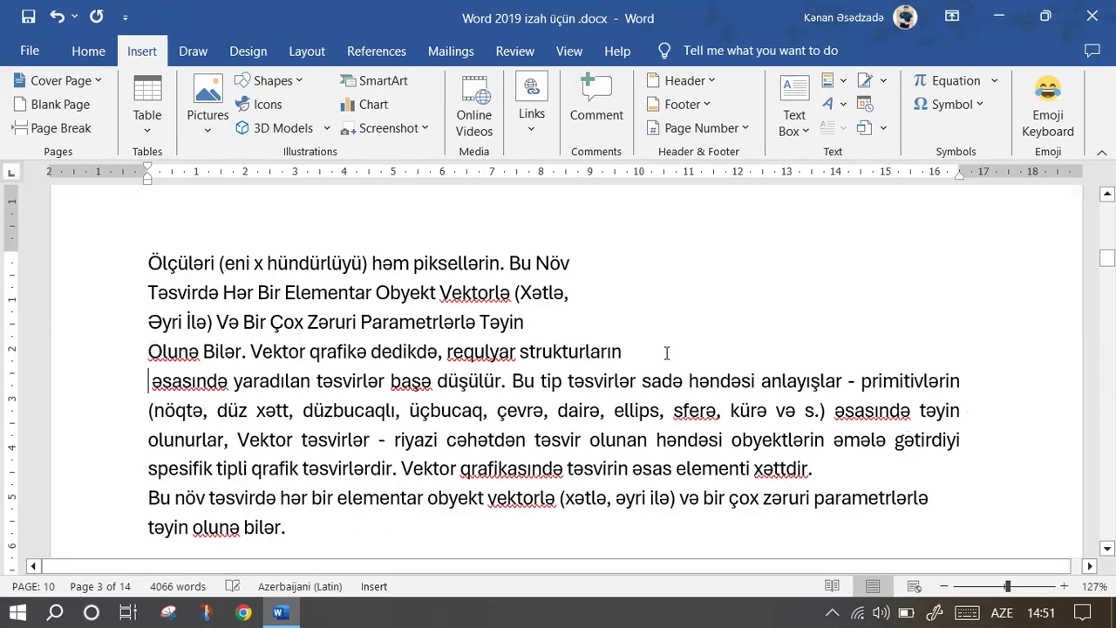
{"action": "key", "text": "Return"}
{"action": "key", "text": "Return"}
{"action": "key", "text": "Return"}
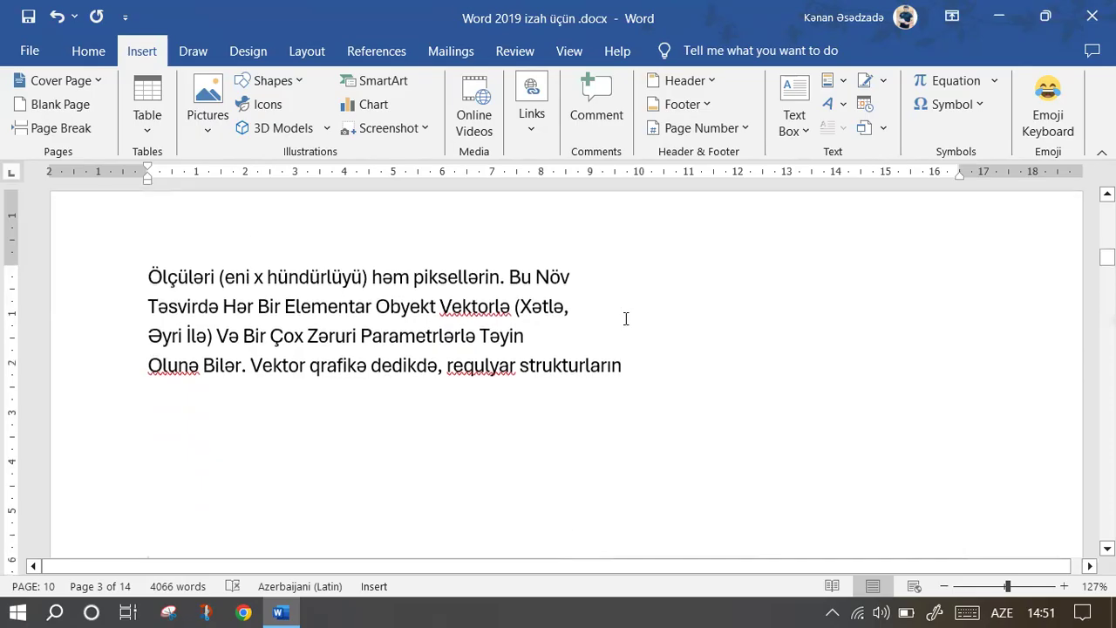
Delete the word strukturların so the fourth line ends at requlyar.
{"action": "scroll", "coordinate": [625, 318], "scroll_direction": "up", "scroll_amount": 1}
{"action": "left_click_drag", "start_coordinate": [576, 352], "coordinate": [547, 351]}
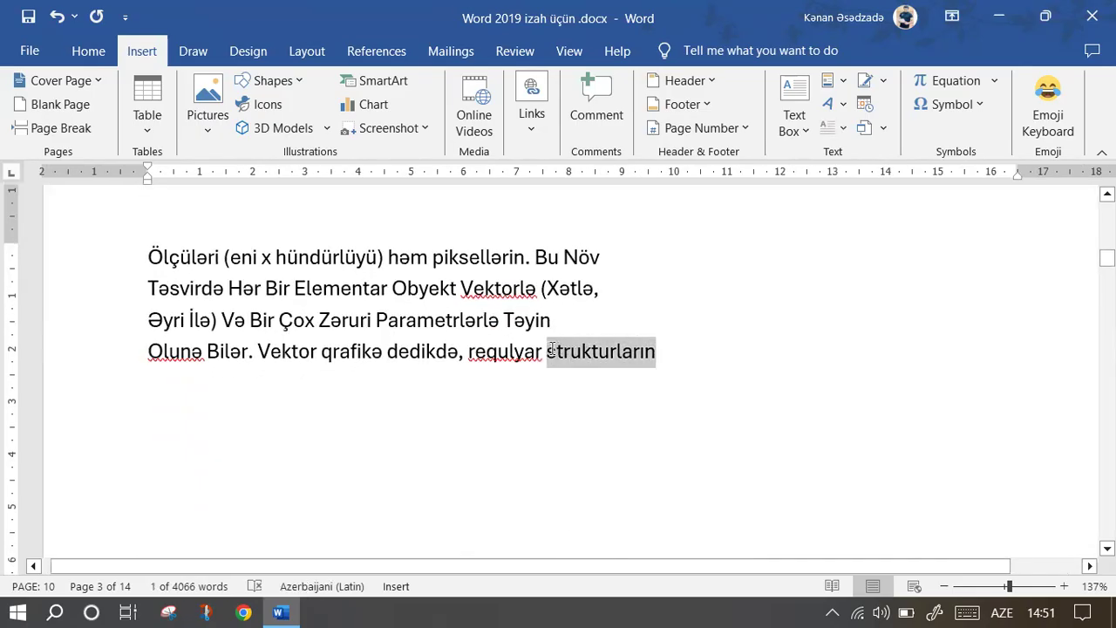
{"action": "key", "text": "BackSpace"}
{"action": "key", "text": "ctrl+Up"}
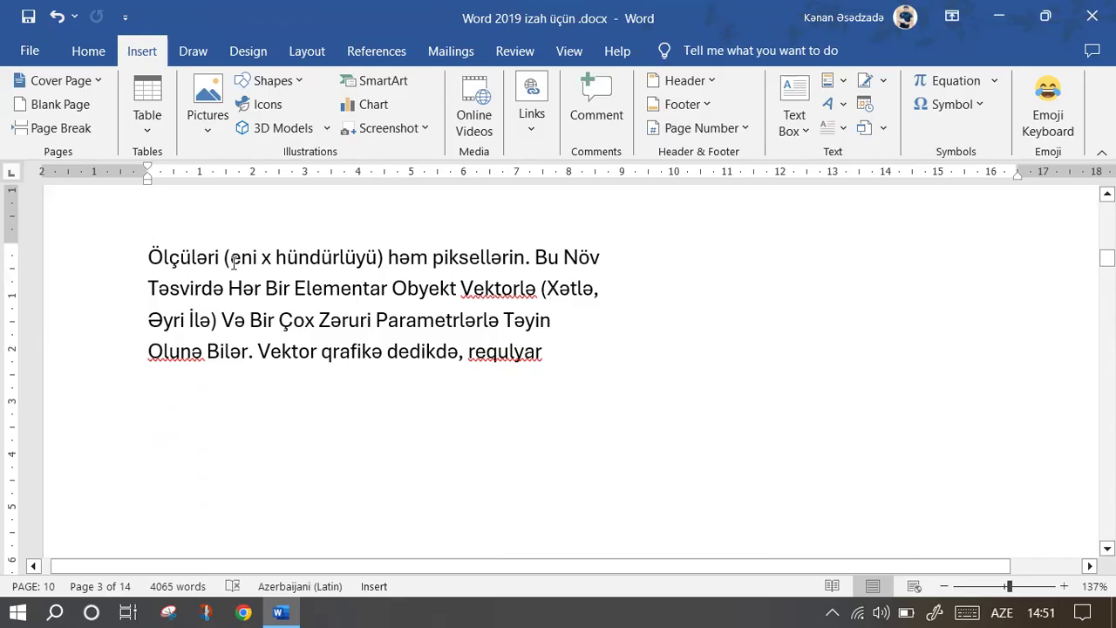
Correct Vektorlə to Vektorla, then select the period after Bilər and the word Və.
{"action": "left_click", "coordinate": [531, 307]}
{"action": "key", "text": "BackSpace"}
{"action": "type", "text": "a"}
{"action": "scroll", "coordinate": [379, 444], "scroll_direction": "up", "scroll_amount": 2}
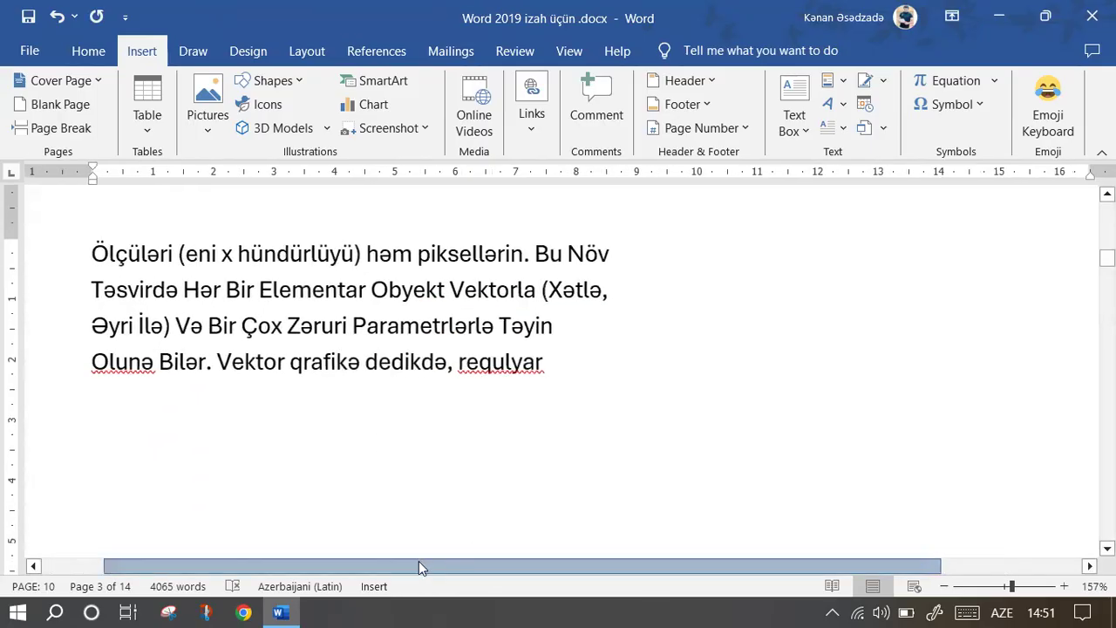
{"action": "scroll", "coordinate": [419, 568], "scroll_direction": "left", "scroll_amount": 2}
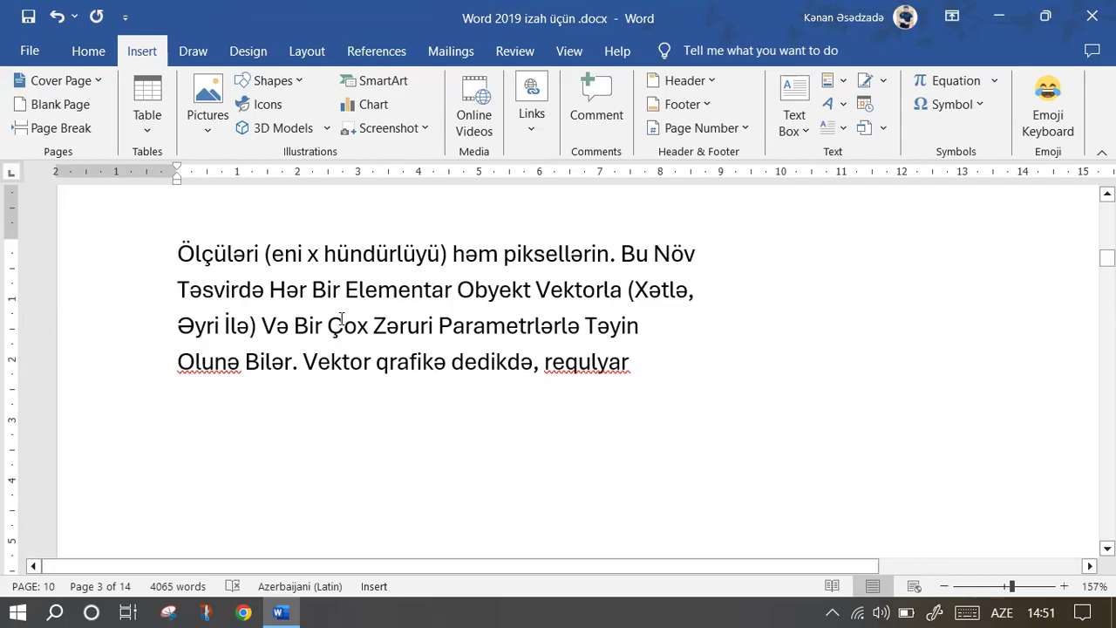
{"action": "left_click", "coordinate": [298, 363]}
{"action": "key", "text": "shift+Right"}
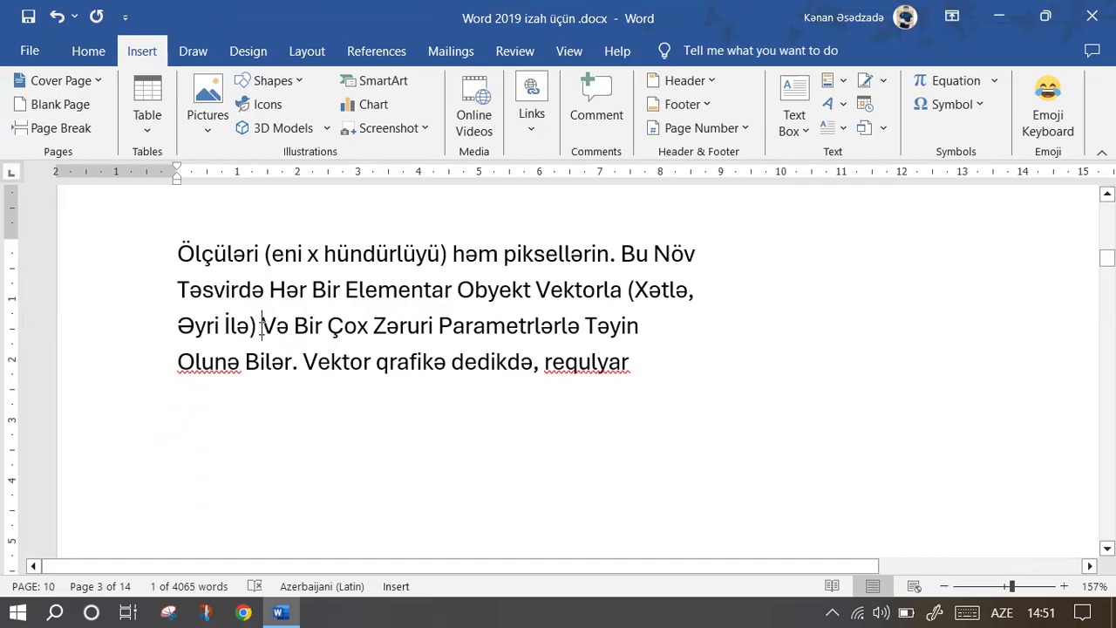
{"action": "left_click_drag", "start_coordinate": [260, 328], "coordinate": [288, 331]}
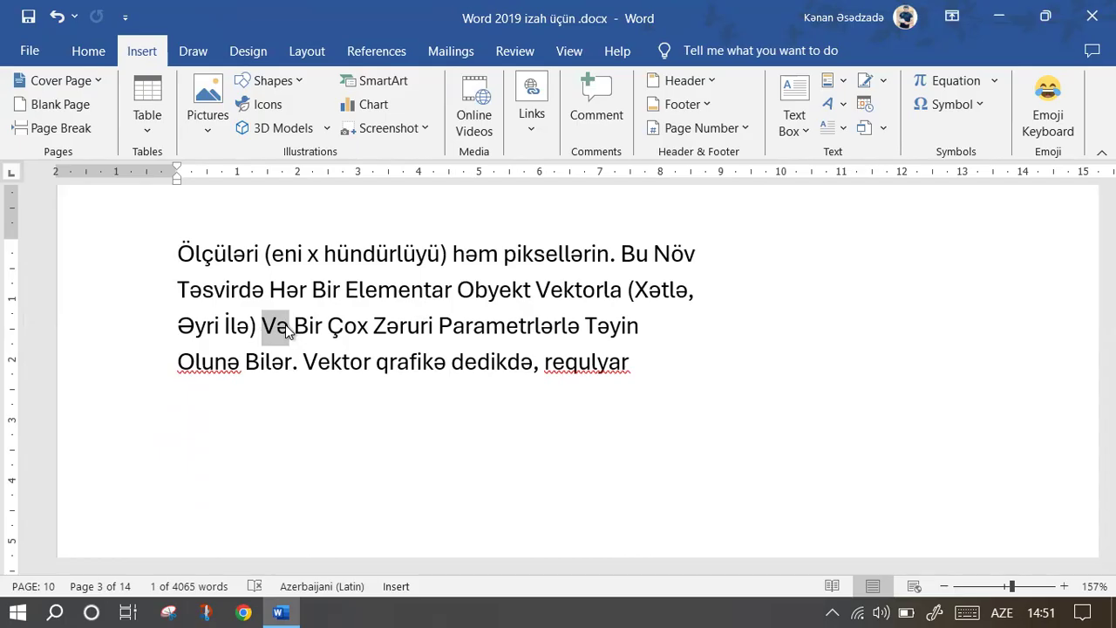
Add an asterisk before (eni and paste separators after hündürlüyü), after piksellərin. and before Növ.
{"action": "left_click", "coordinate": [266, 255]}
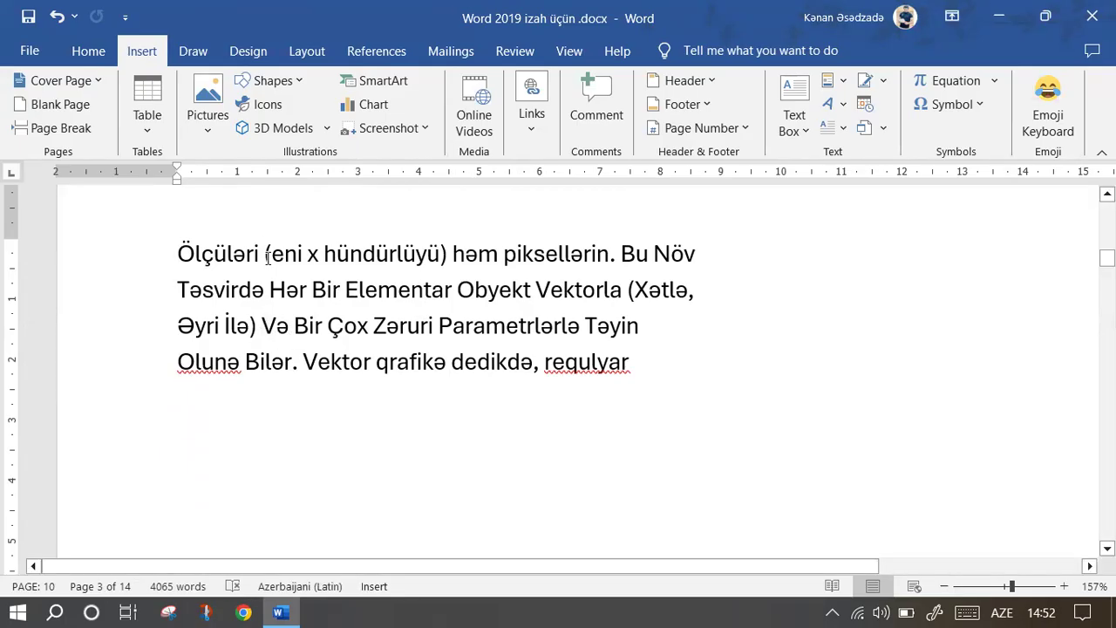
{"action": "type", "text": "*"}
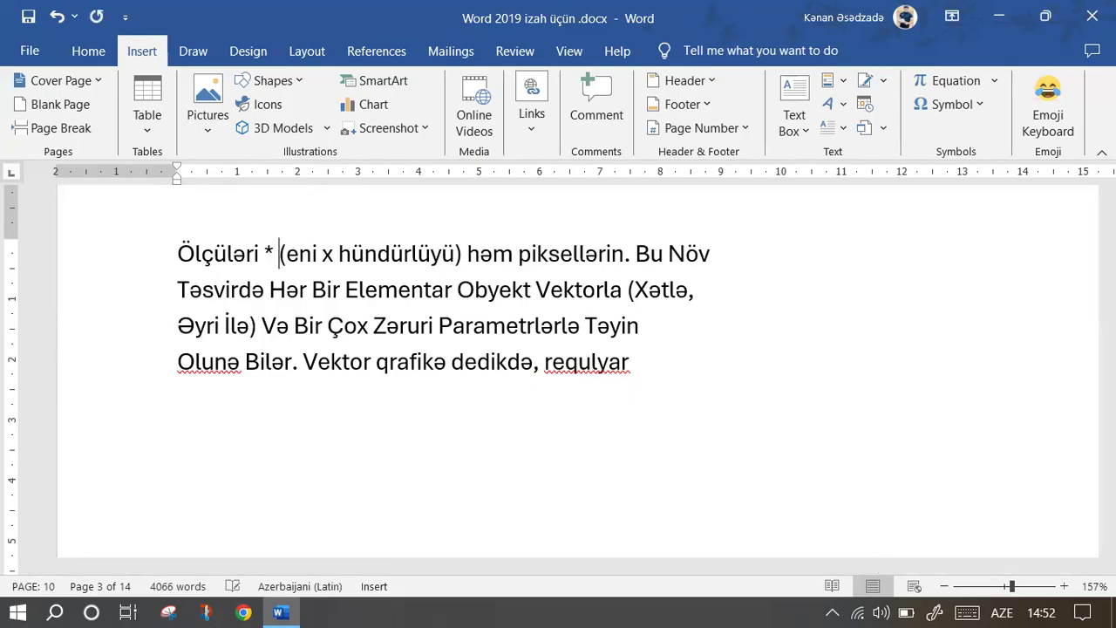
{"action": "double_click", "coordinate": [267, 245]}
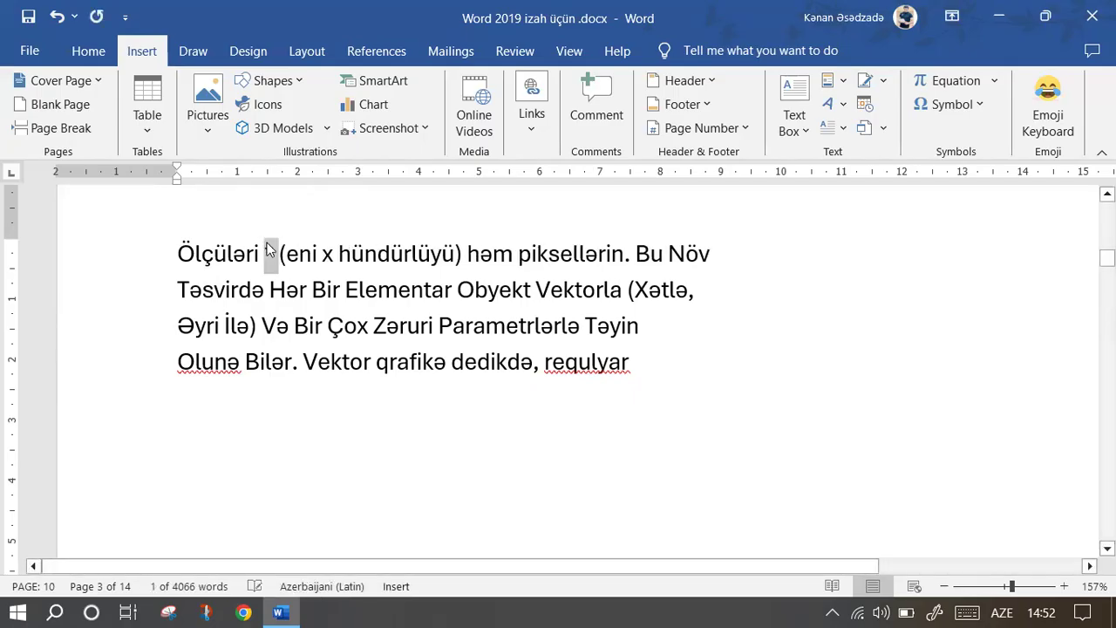
{"action": "left_click", "coordinate": [469, 255]}
{"action": "type", "text": "*"}
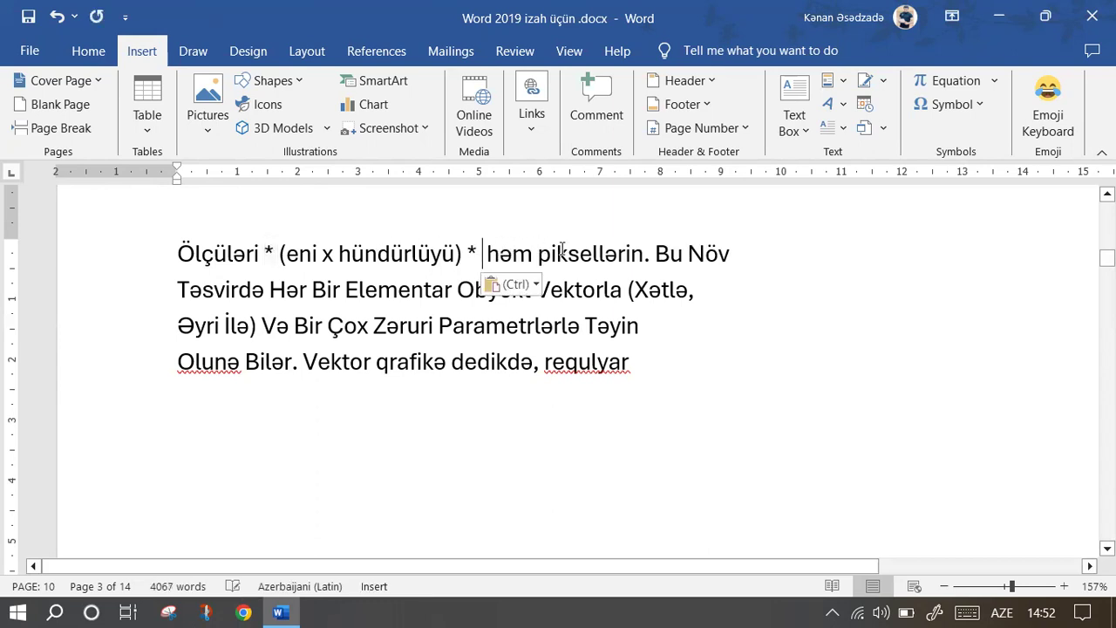
{"action": "left_click", "coordinate": [646, 255]}
{"action": "type", "text": "."}
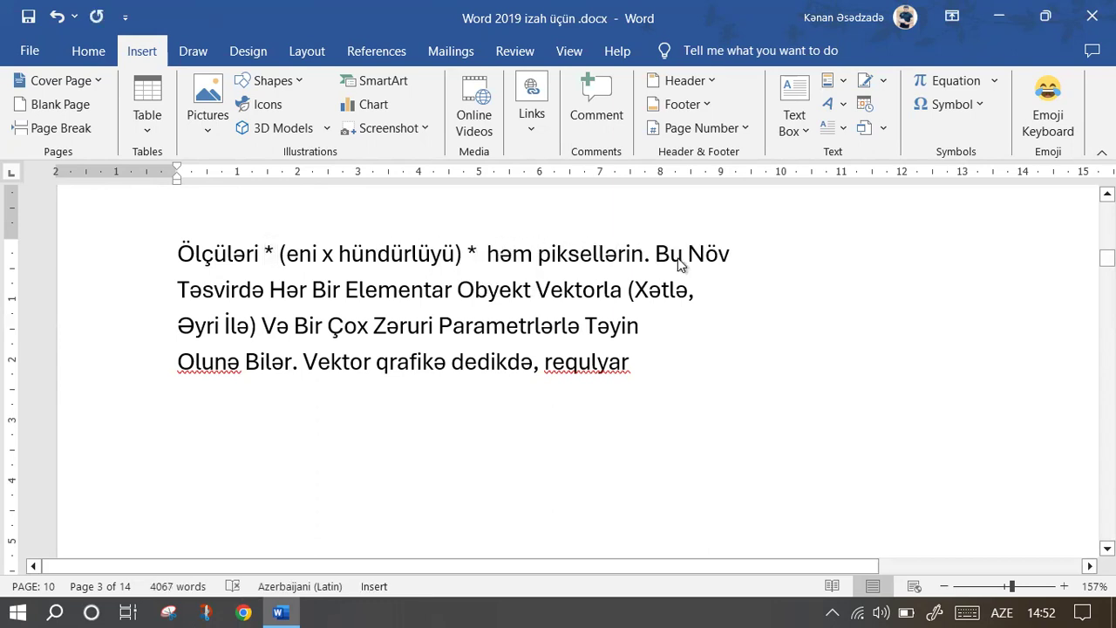
{"action": "type", "text": "*"}
{"action": "left_click", "coordinate": [711, 255]}
{"action": "type", "text": "*"}
Paste asterisk separators before Hər, Elementar and Obyekt, and after Vektorla and Və.
{"action": "left_click", "coordinate": [272, 291]}
{"action": "type", "text": "*"}
{"action": "left_click", "coordinate": [361, 291]}
{"action": "type", "text": "*"}
{"action": "left_click", "coordinate": [487, 290]}
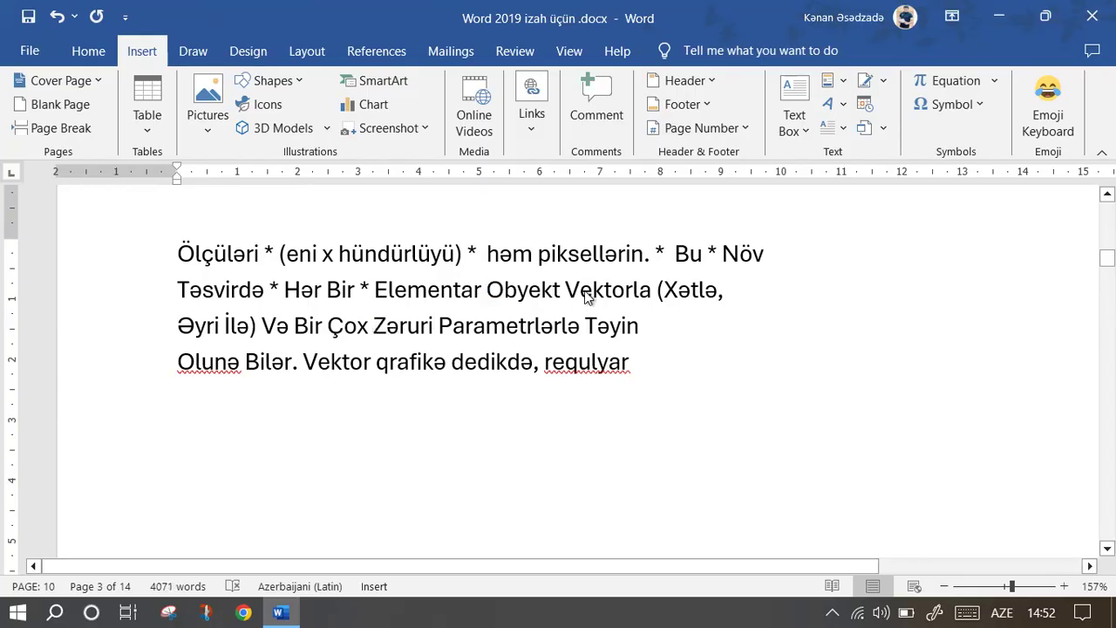
{"action": "type", "text": "*"}
{"action": "left_click", "coordinate": [667, 291]}
{"action": "type", "text": "*"}
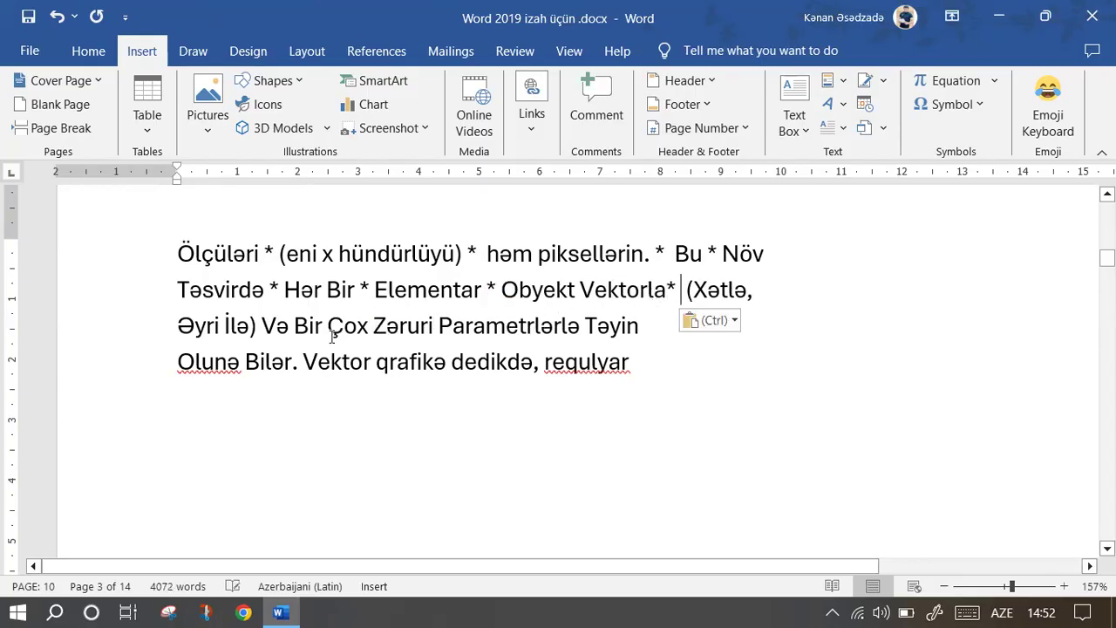
{"action": "left_click", "coordinate": [290, 326]}
{"action": "type", "text": "*"}
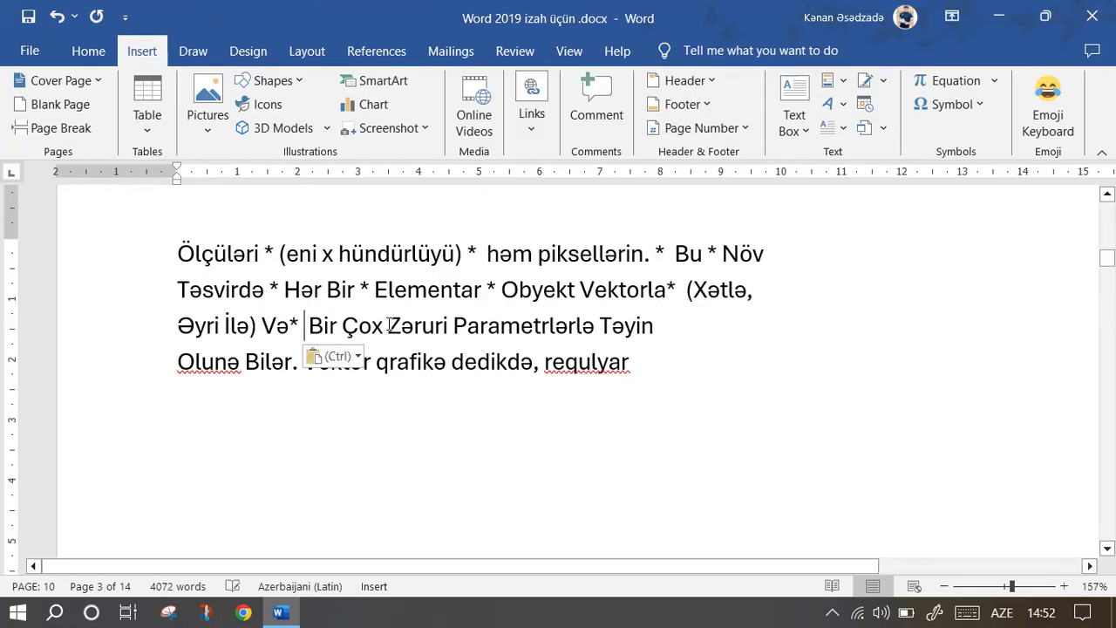
Paste asterisk separators before Zəruri and after Parametrlərlə, Bilər., Vektor and dedikdə,.
{"action": "left_click", "coordinate": [374, 326]}
{"action": "type", "text": "* *"}
{"action": "left_click", "coordinate": [626, 326]}
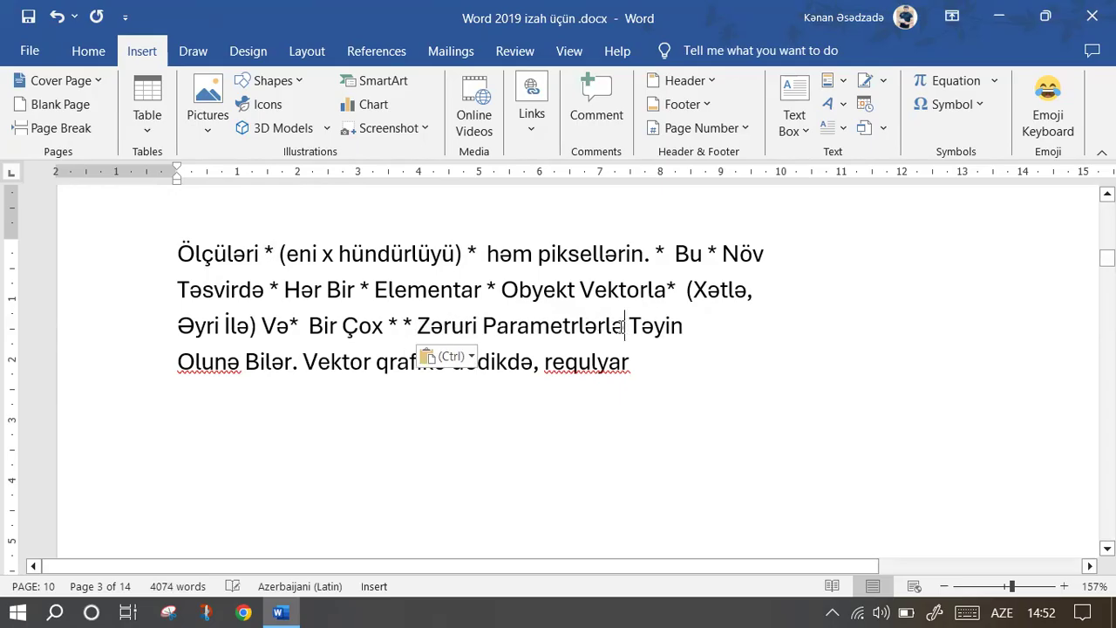
{"action": "type", "text": "*"}
{"action": "left_click", "coordinate": [301, 362]}
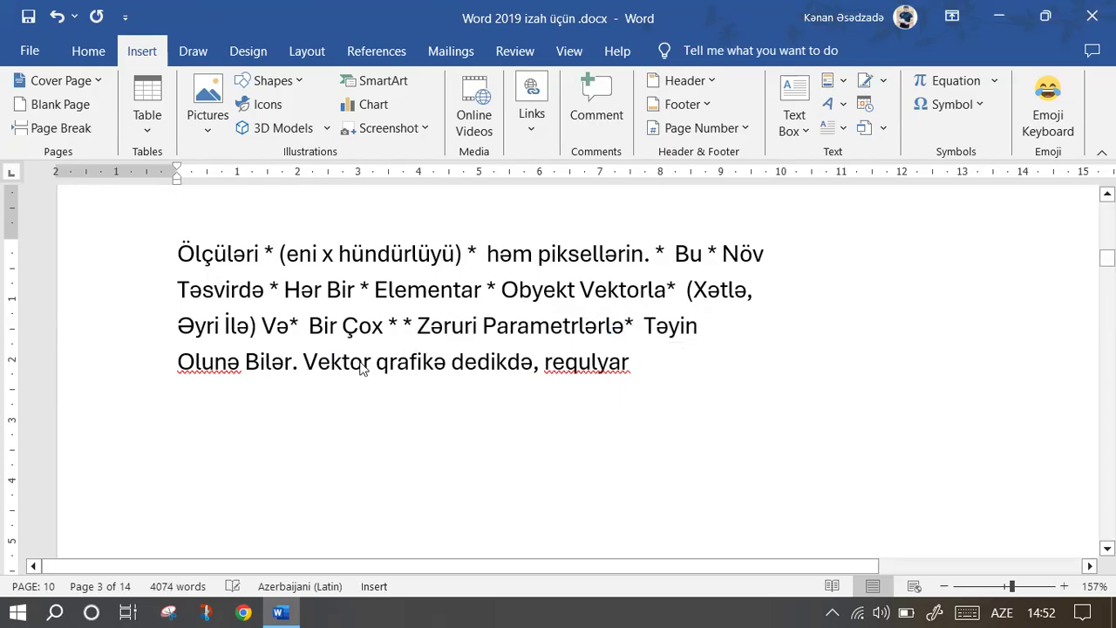
{"action": "type", "text": "*"}
{"action": "left_click", "coordinate": [390, 362]}
{"action": "type", "text": "*"}
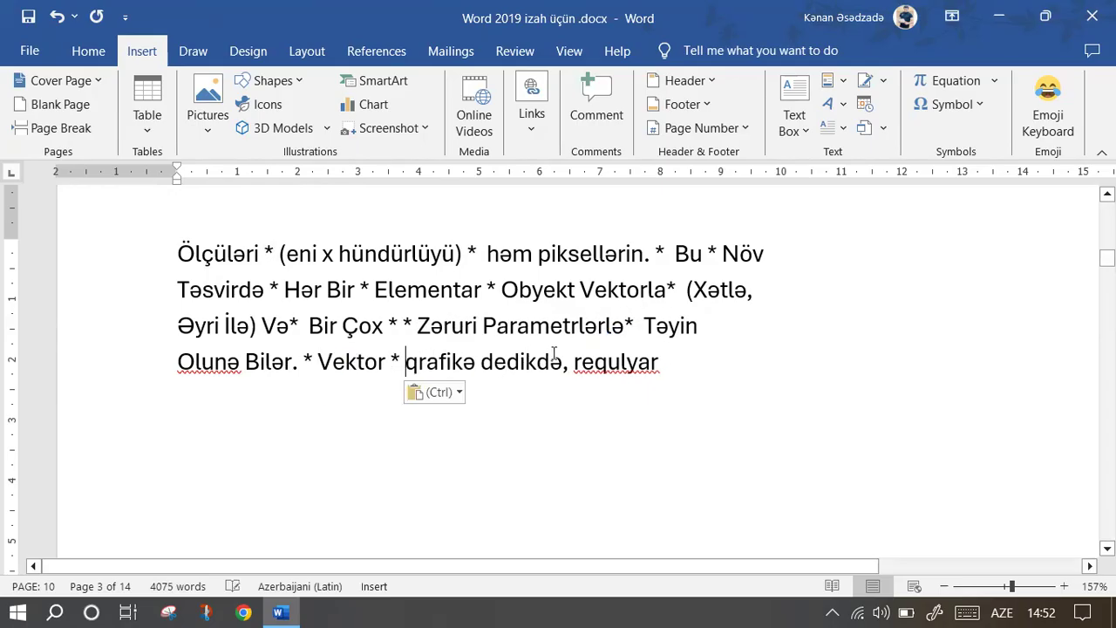
{"action": "left_click", "coordinate": [569, 362]}
{"action": "key", "text": "ctrl+v"}
{"action": "key", "text": "ctrl+v"}
{"action": "left_click", "coordinate": [750, 360]}
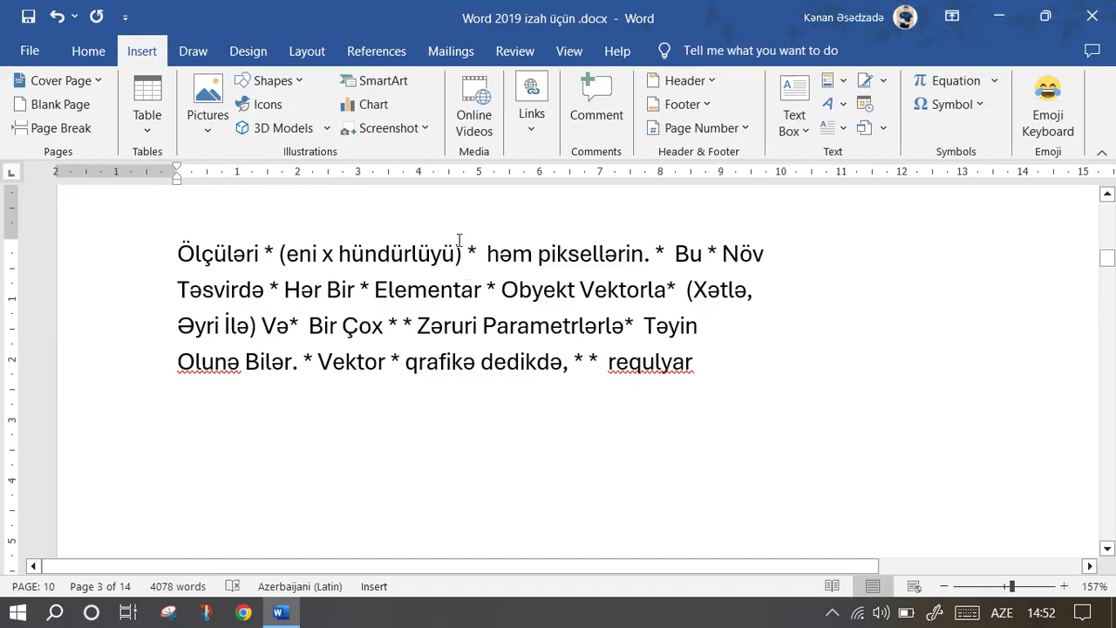
Snip the asterisk-marked paragraph in Snip & Sketch and make the ballpoint pen thicker.
{"action": "left_click", "coordinate": [206, 614]}
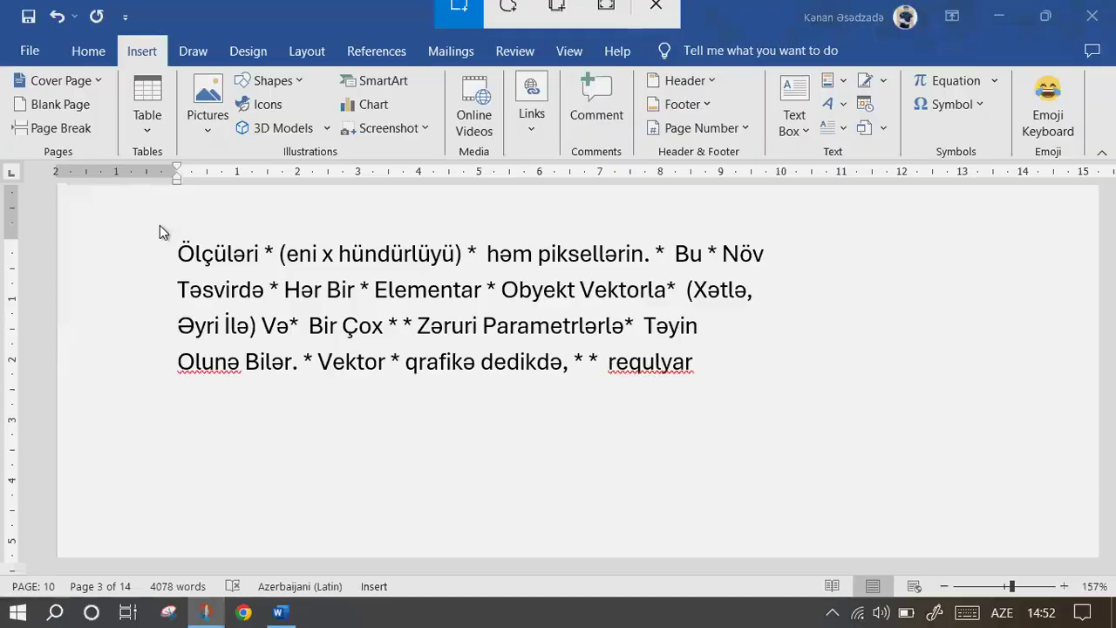
{"action": "left_click_drag", "start_coordinate": [159, 225], "coordinate": [788, 377]}
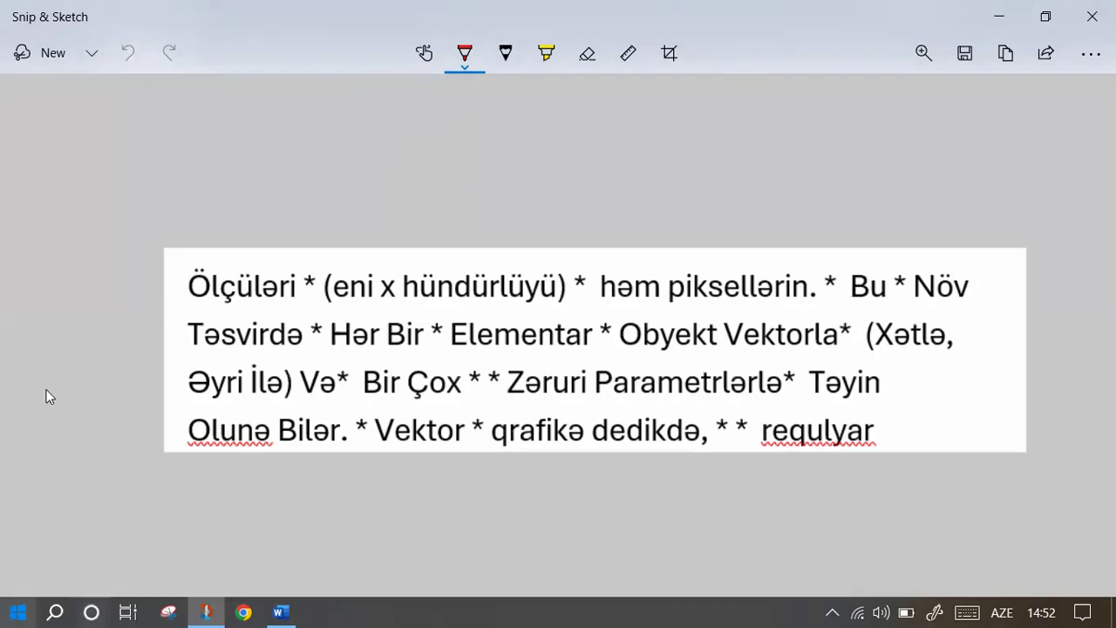
{"action": "left_click", "coordinate": [464, 63]}
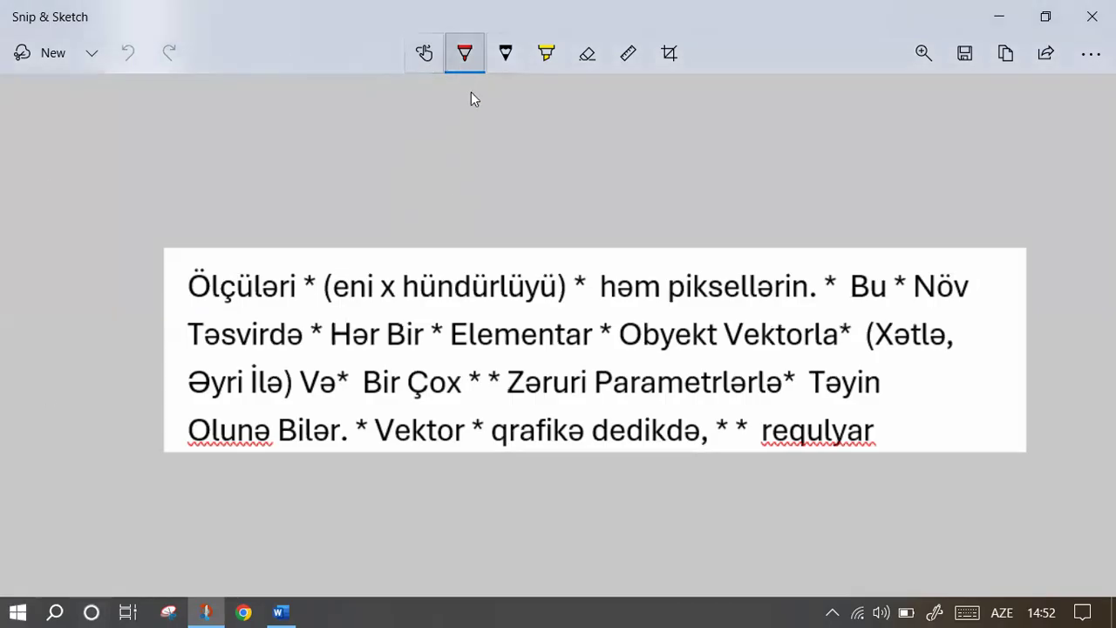
{"action": "left_click_drag", "start_coordinate": [320, 503], "coordinate": [347, 504]}
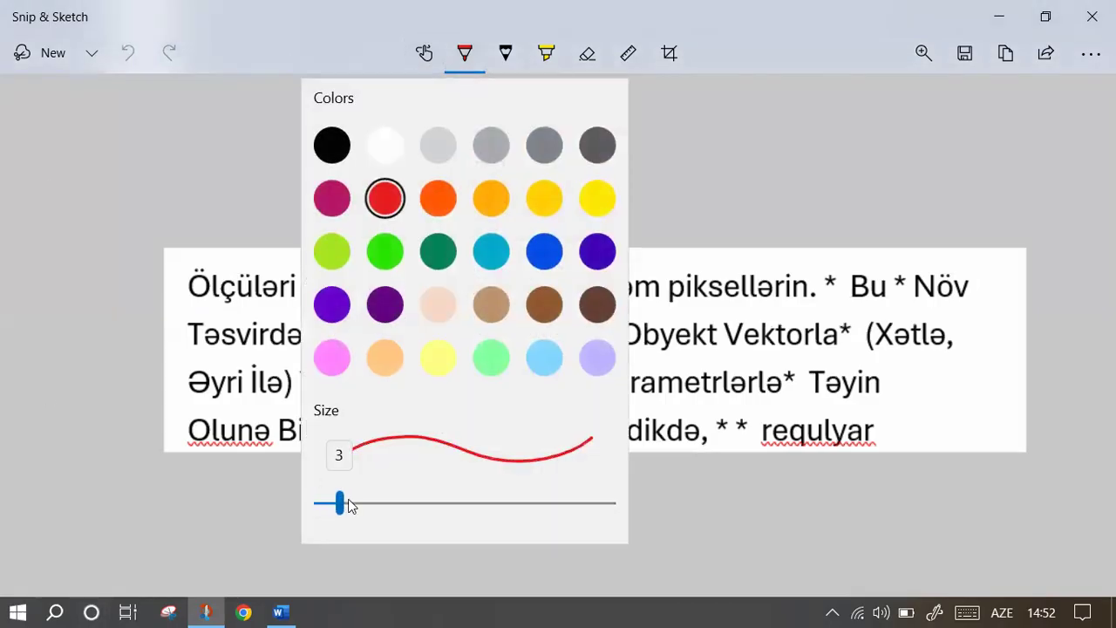
{"action": "left_click", "coordinate": [272, 238]}
{"action": "left_click", "coordinate": [462, 66]}
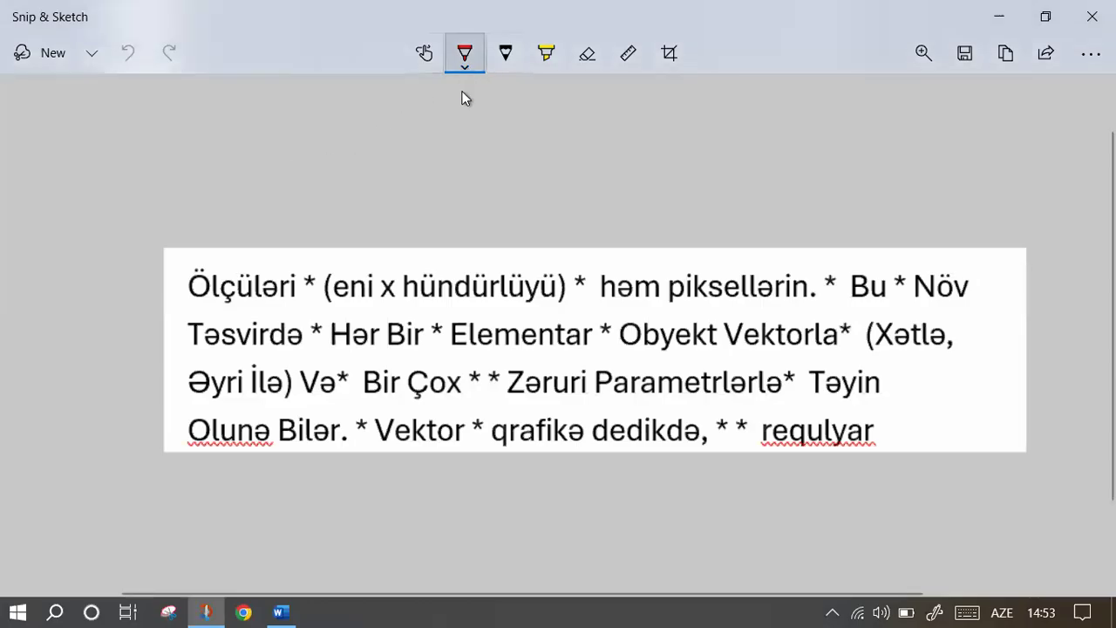
{"action": "left_click_drag", "start_coordinate": [346, 504], "coordinate": [353, 504]}
{"action": "left_click", "coordinate": [295, 197]}
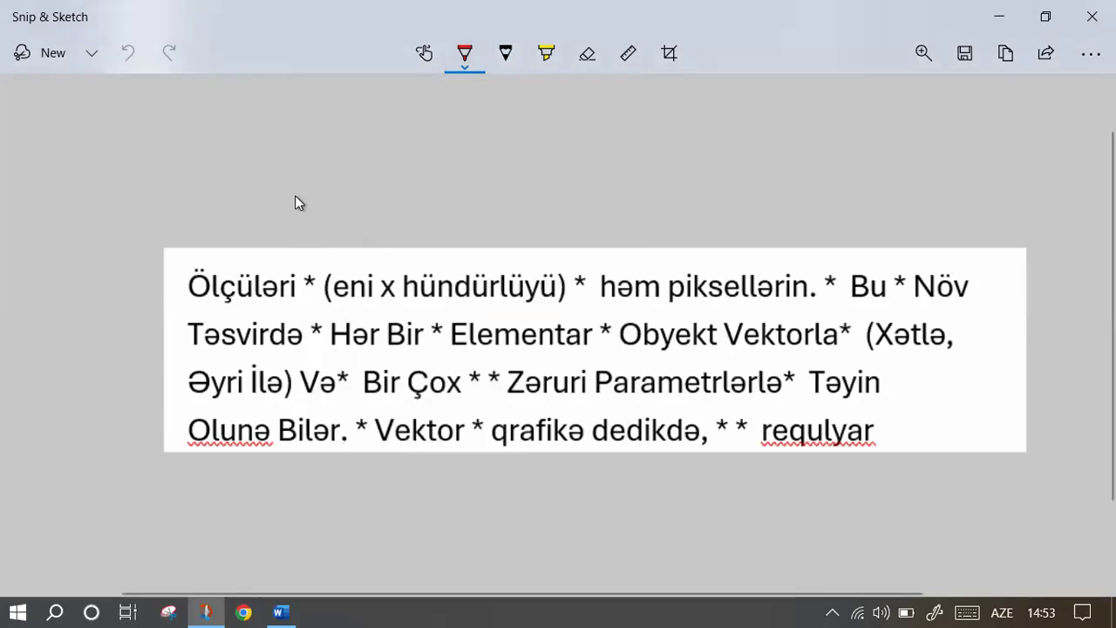
Draw the first red column divider and write the numbers 1 and 2.
{"action": "left_click_drag", "start_coordinate": [324, 176], "coordinate": [311, 194]}
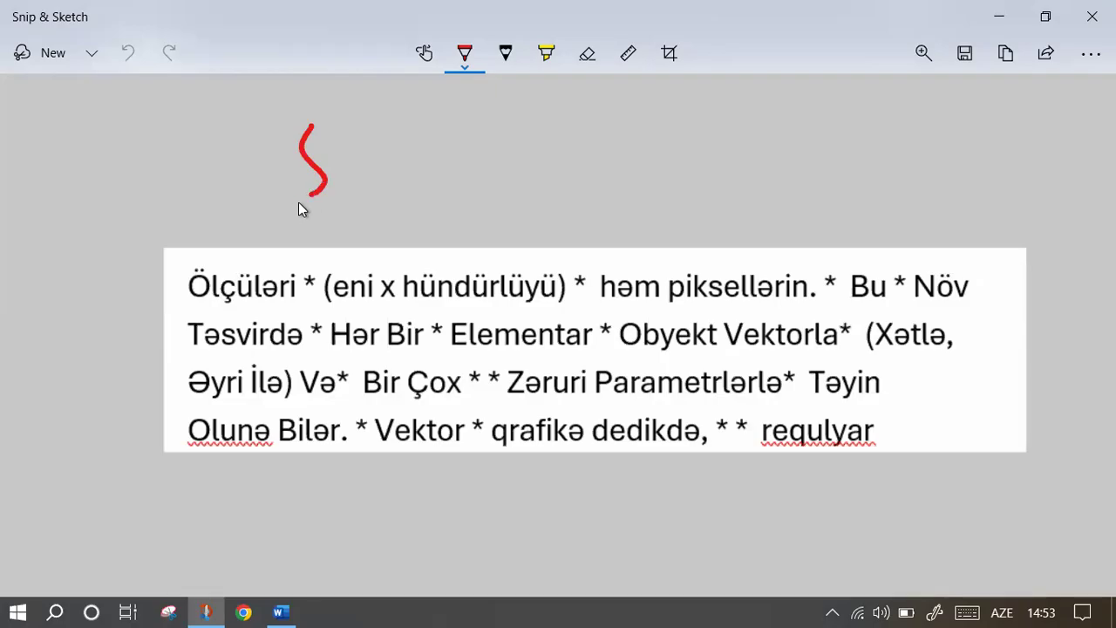
{"action": "left_click_drag", "start_coordinate": [309, 257], "coordinate": [310, 309]}
{"action": "left_click_drag", "start_coordinate": [340, 375], "coordinate": [356, 541]}
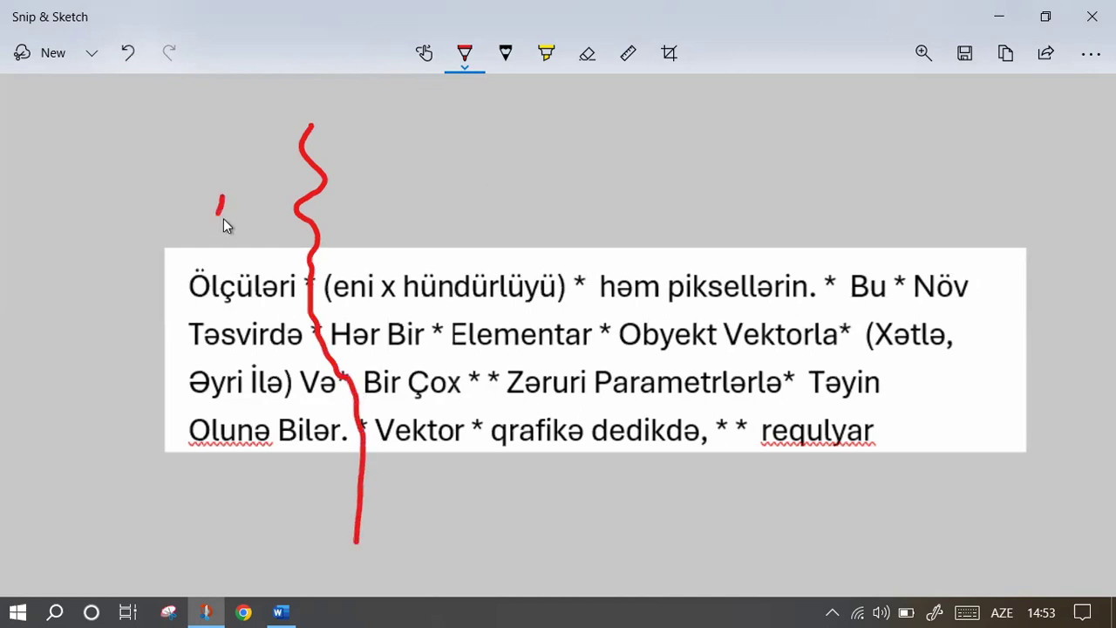
{"action": "left_click_drag", "start_coordinate": [215, 229], "coordinate": [240, 228]}
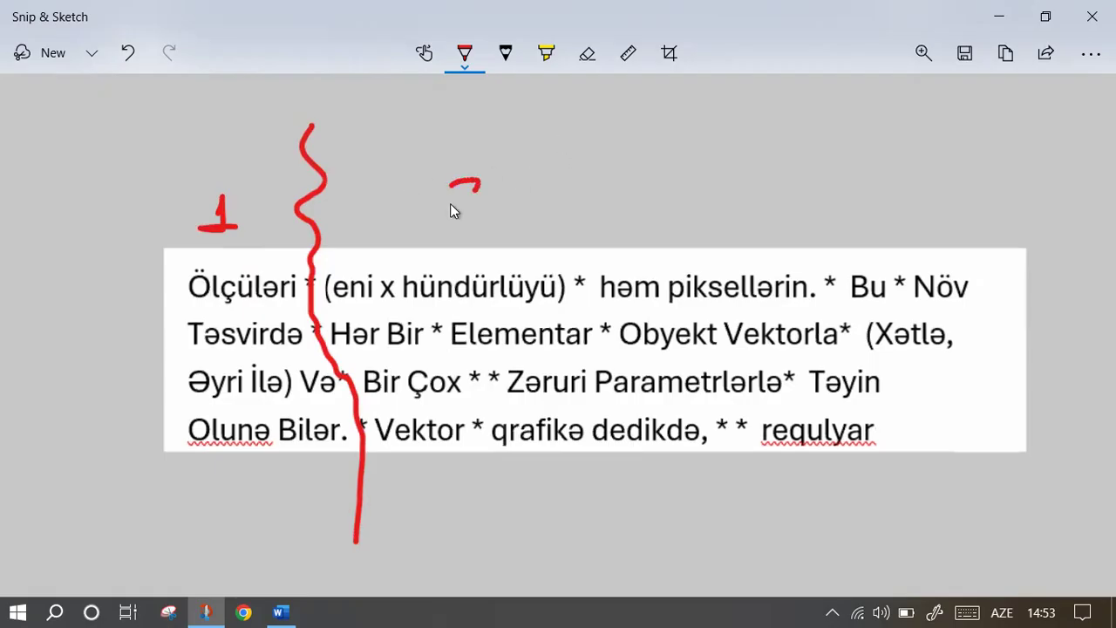
{"action": "left_click_drag", "start_coordinate": [451, 207], "coordinate": [484, 206]}
Draw the second and third red dividers through the text and write 3.
{"action": "mouse_move", "coordinate": [571, 225]}
{"action": "left_mouse_down"}
{"action": "mouse_move", "coordinate": [439, 337]}
{"action": "mouse_move", "coordinate": [476, 534]}
{"action": "left_mouse_up"}
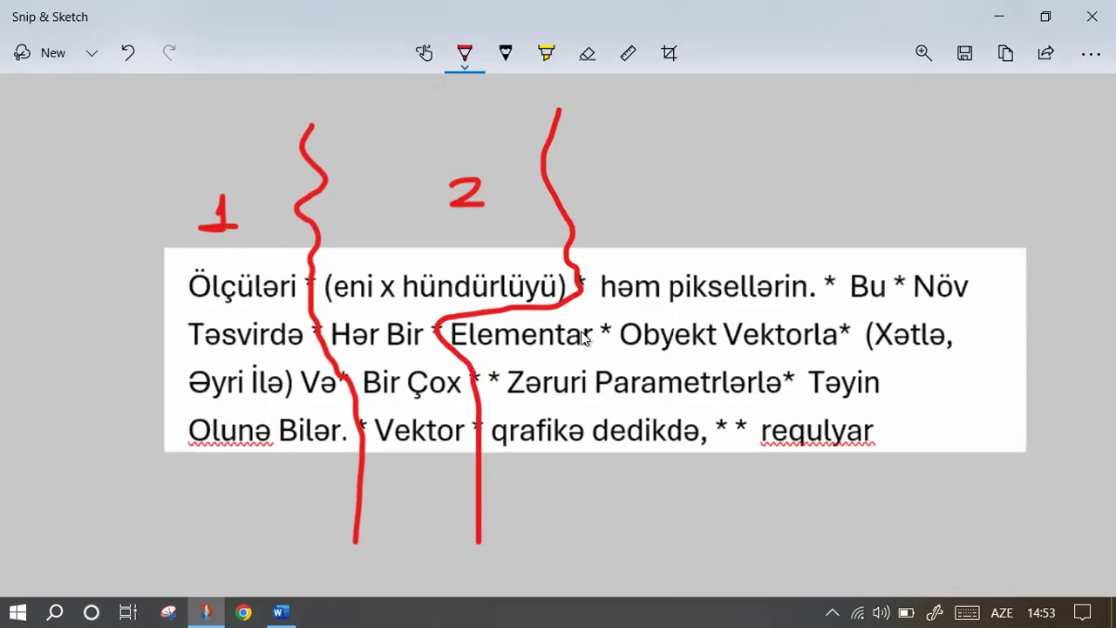
{"action": "left_click_drag", "start_coordinate": [831, 240], "coordinate": [833, 288]}
{"action": "mouse_move", "coordinate": [733, 310]}
{"action": "left_mouse_down"}
{"action": "mouse_move", "coordinate": [650, 319]}
{"action": "mouse_move", "coordinate": [491, 380]}
{"action": "mouse_move", "coordinate": [563, 423]}
{"action": "mouse_move", "coordinate": [718, 421]}
{"action": "mouse_move", "coordinate": [719, 525]}
{"action": "left_mouse_up"}
{"action": "left_click_drag", "start_coordinate": [668, 179], "coordinate": [629, 199]}
Highlight the double asterisk before Zəruri and draw the fourth red divider down to Təyin.
{"action": "left_click", "coordinate": [546, 54]}
{"action": "mouse_move", "coordinate": [499, 393]}
{"action": "left_mouse_down"}
{"action": "mouse_move", "coordinate": [484, 366]}
{"action": "mouse_move", "coordinate": [475, 403]}
{"action": "left_mouse_up"}
{"action": "left_click", "coordinate": [465, 53]}
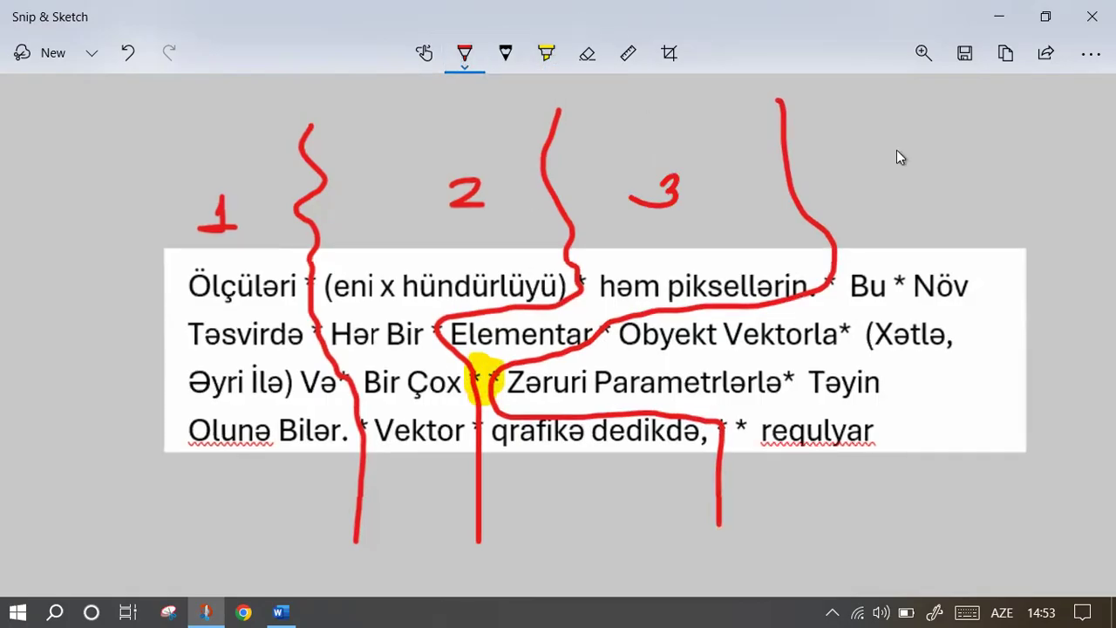
{"action": "left_click_drag", "start_coordinate": [911, 89], "coordinate": [903, 185]}
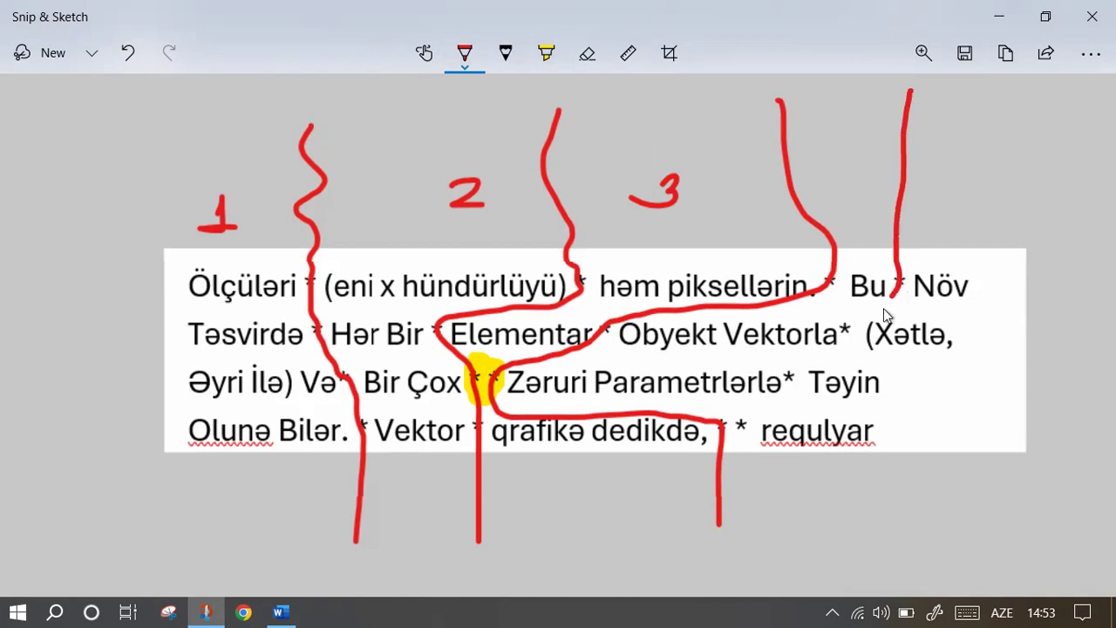
{"action": "mouse_move", "coordinate": [884, 308]}
{"action": "left_mouse_down"}
{"action": "mouse_move", "coordinate": [794, 375]}
{"action": "mouse_move", "coordinate": [789, 397]}
{"action": "left_mouse_up"}
{"action": "left_click_drag", "start_coordinate": [738, 432], "coordinate": [736, 513]}
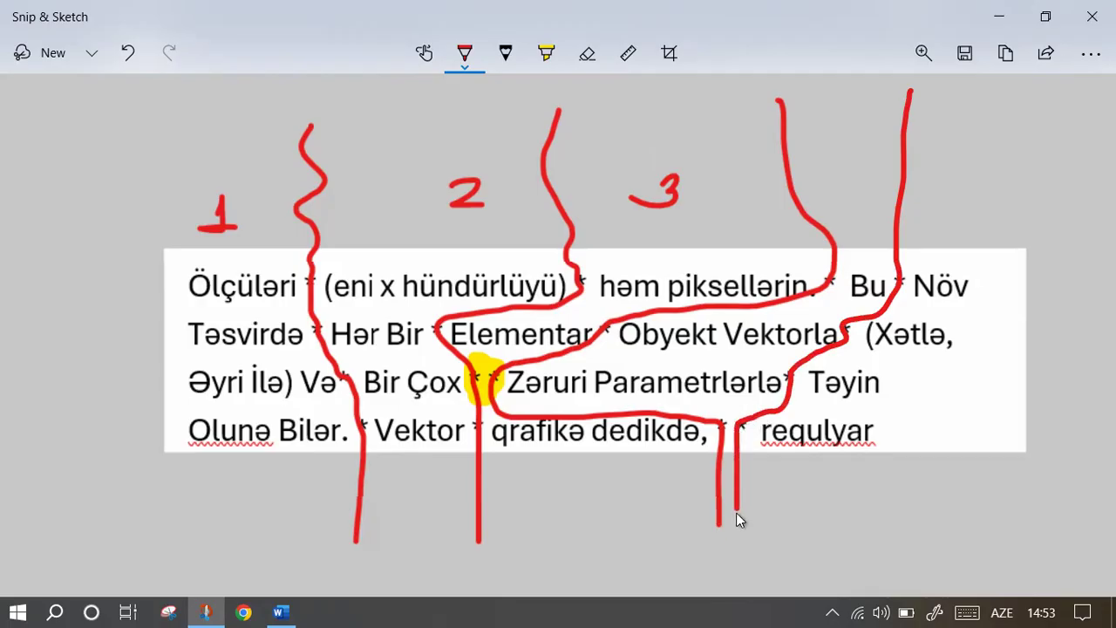
Highlight the double asterisk after dedikdə, draw the last divider, write 4 and 5, then hide the snip.
{"action": "left_click", "coordinate": [542, 53]}
{"action": "left_click_drag", "start_coordinate": [717, 425], "coordinate": [738, 438]}
{"action": "left_click", "coordinate": [464, 53]}
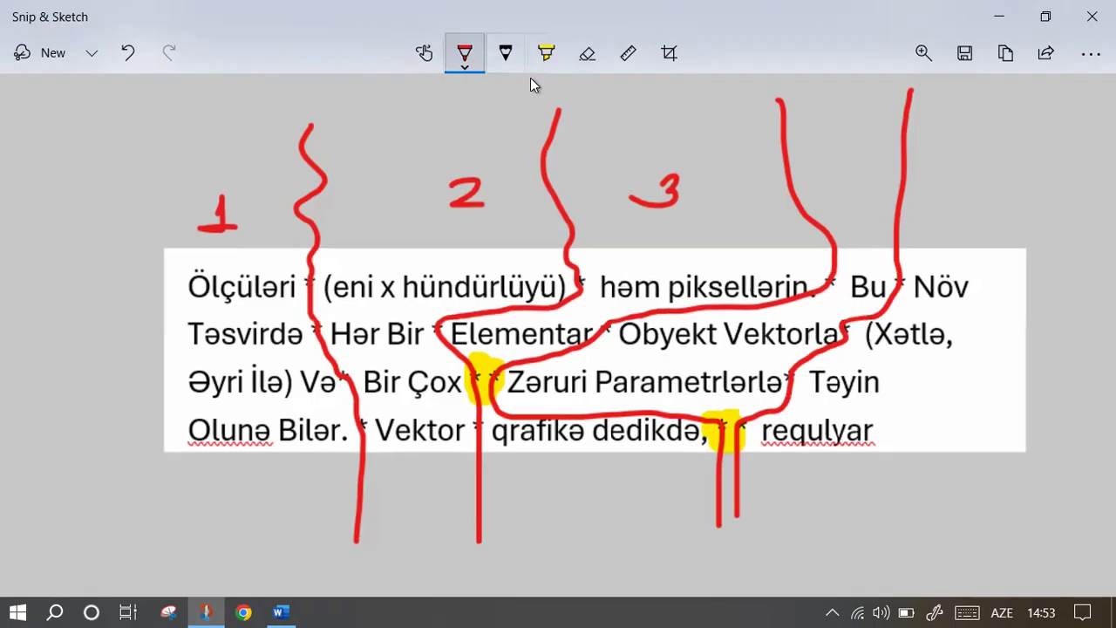
{"action": "left_click_drag", "start_coordinate": [1008, 138], "coordinate": [1007, 541]}
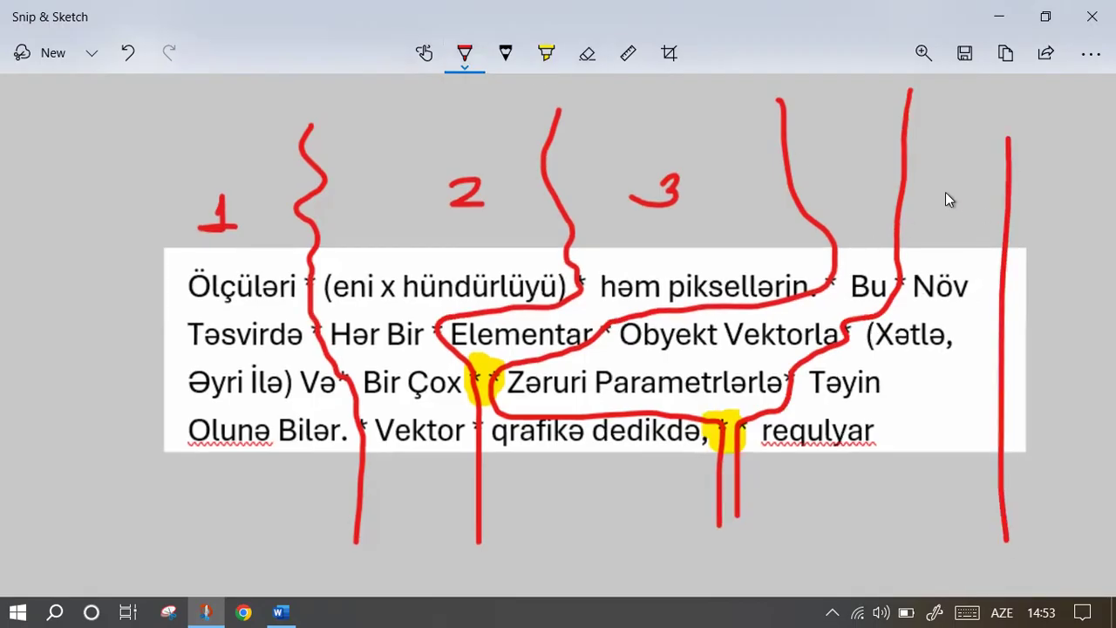
{"action": "left_click_drag", "start_coordinate": [939, 180], "coordinate": [958, 179]}
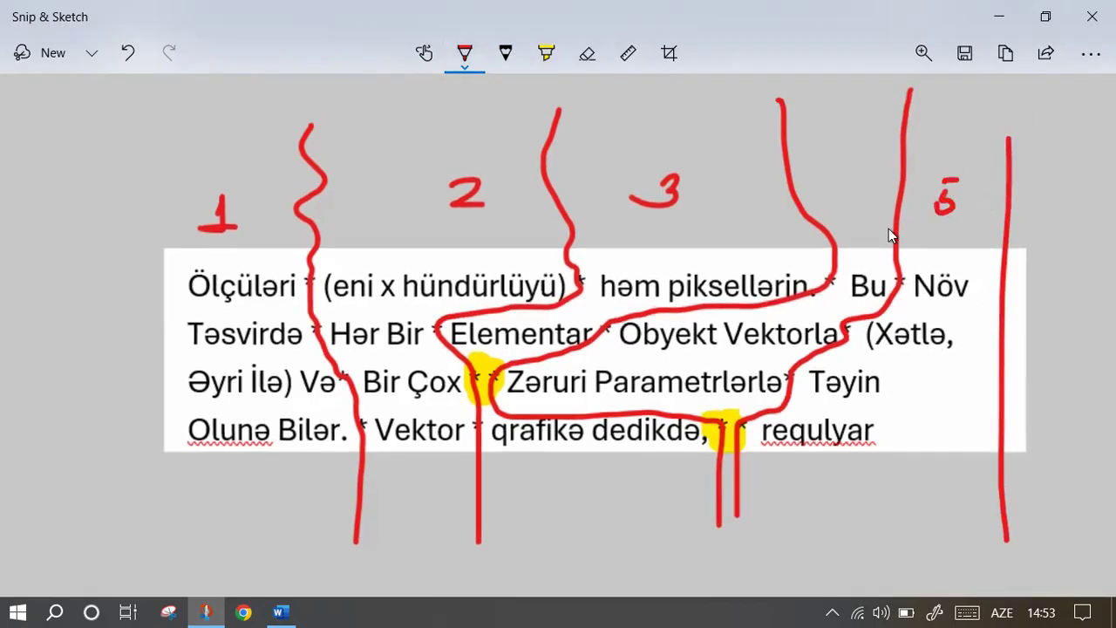
{"action": "left_click_drag", "start_coordinate": [844, 159], "coordinate": [847, 229]}
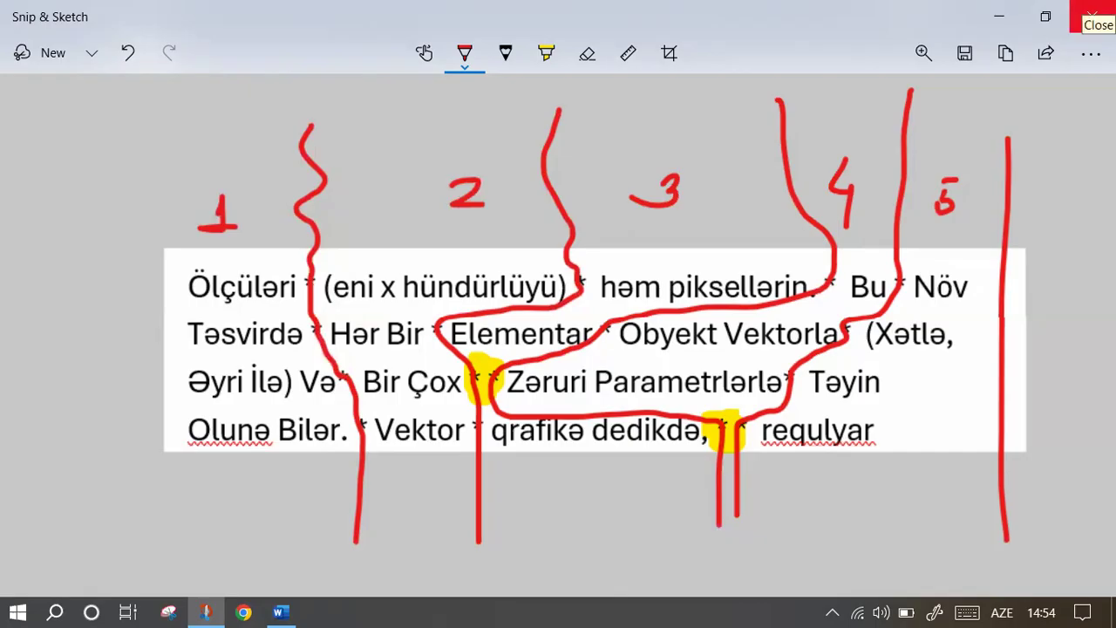
{"action": "left_click", "coordinate": [1007, 13]}
Select the four asterisk-marked lines and set Convert Text to Table to split at the * separator.
{"action": "mouse_move", "coordinate": [174, 251]}
{"action": "left_mouse_down"}
{"action": "mouse_move", "coordinate": [305, 307]}
{"action": "mouse_move", "coordinate": [715, 373]}
{"action": "left_mouse_up"}
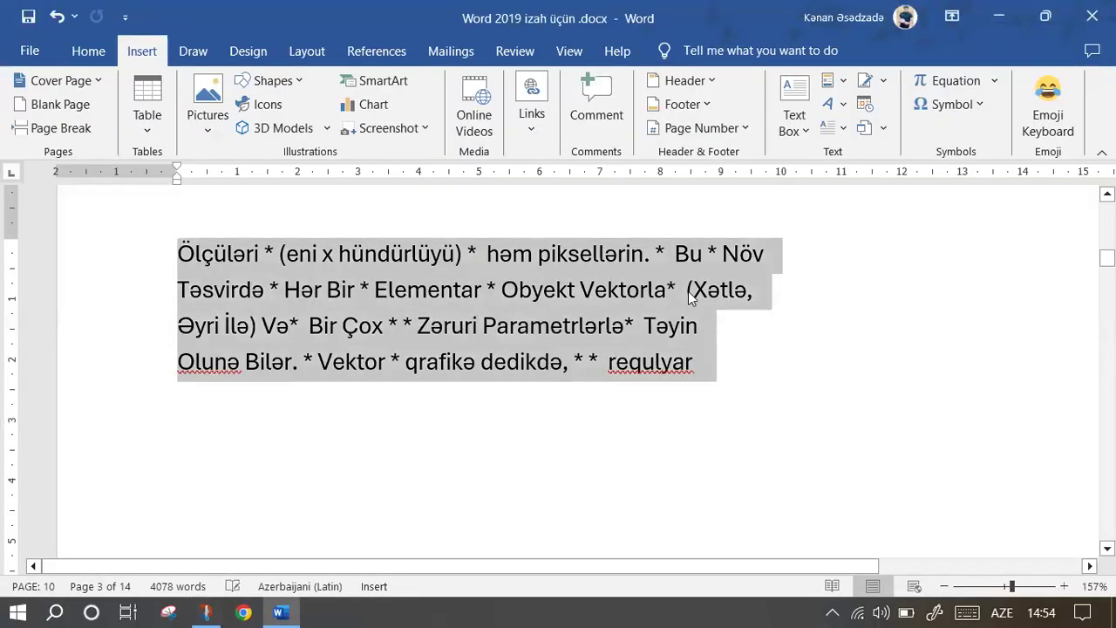
{"action": "left_click", "coordinate": [145, 138]}
{"action": "left_click", "coordinate": [182, 385]}
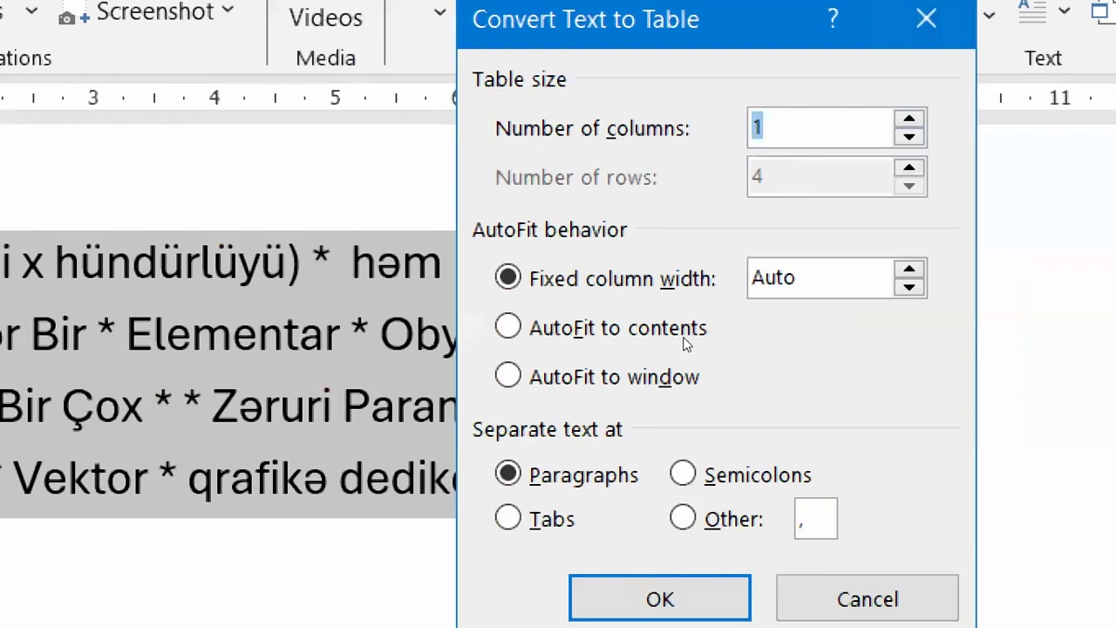
{"action": "type", "text": "2"}
{"action": "key", "text": "alt+o"}
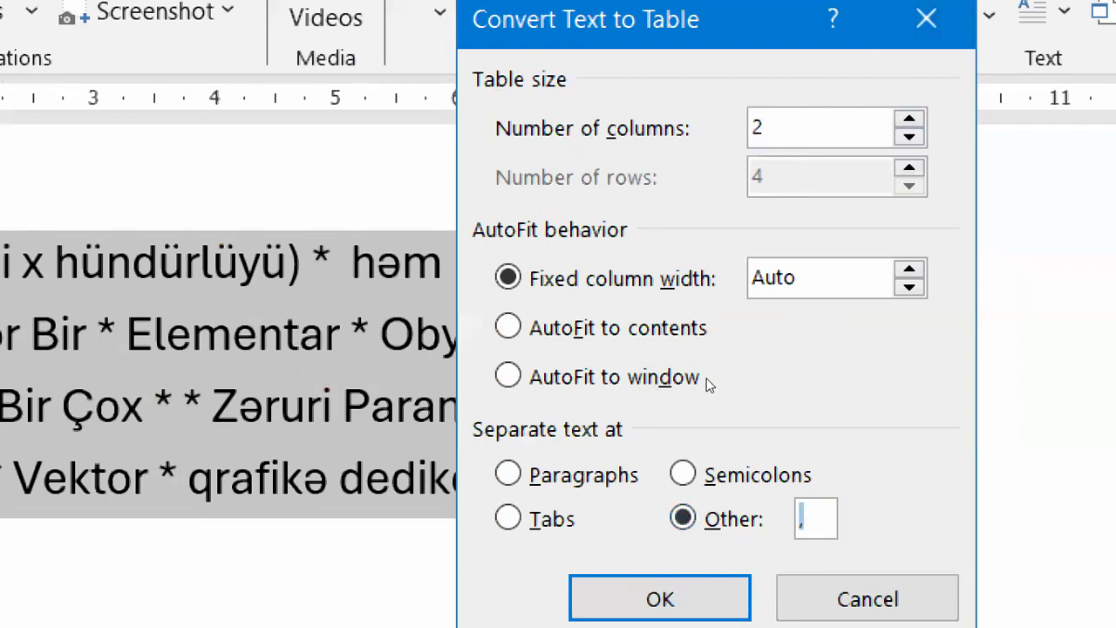
{"action": "type", "text": "*"}
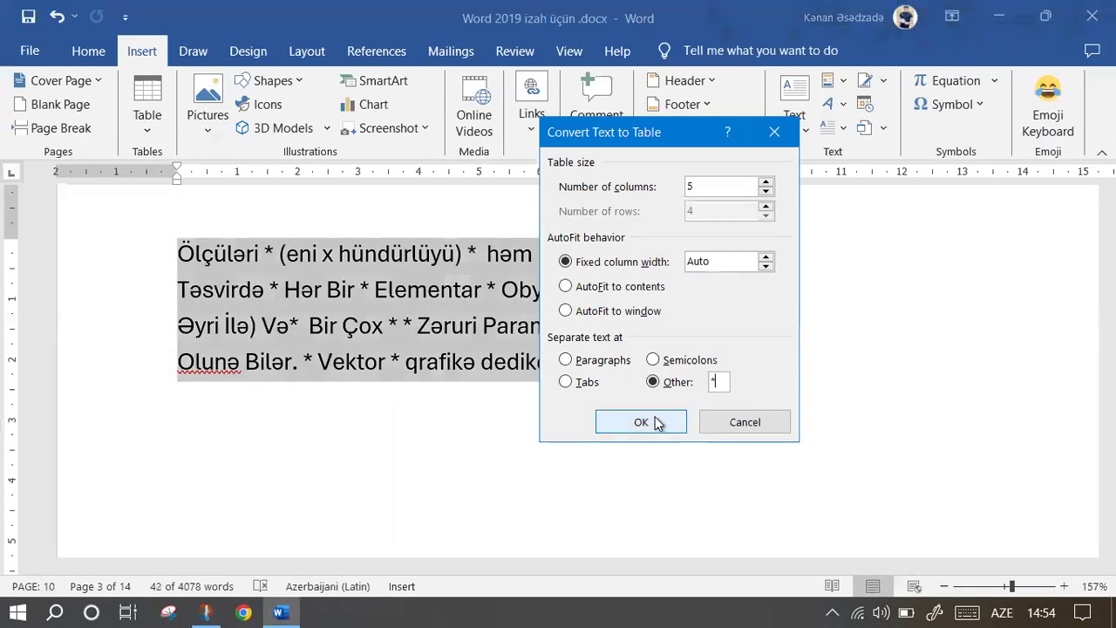
Confirm the five-column conversion and centre the text in every table cell.
{"action": "left_click", "coordinate": [642, 423]}
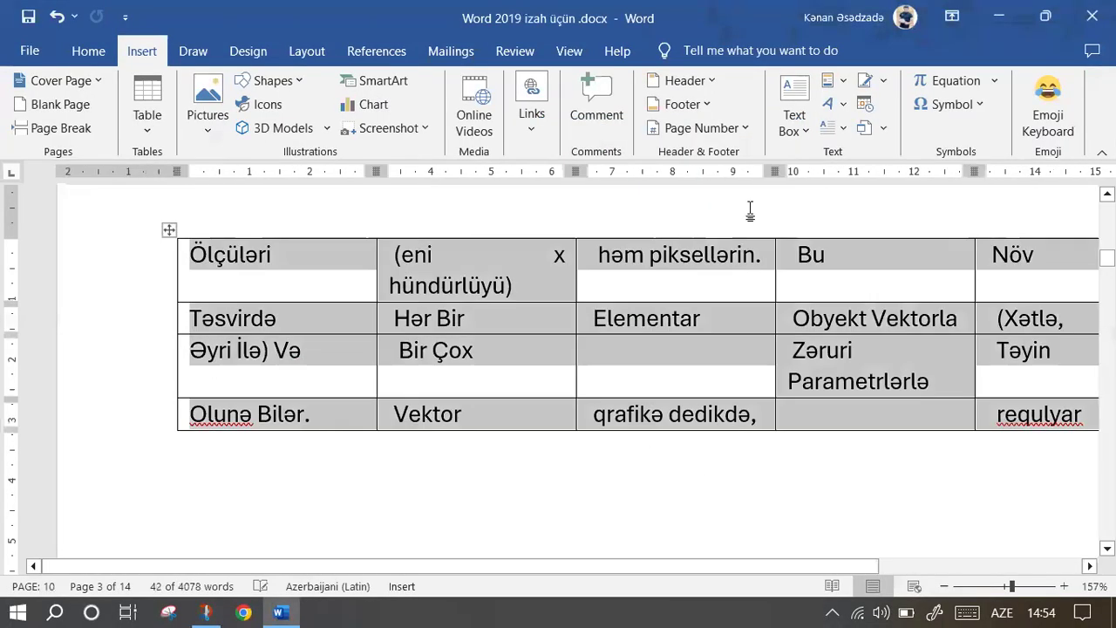
{"action": "left_click", "coordinate": [779, 50]}
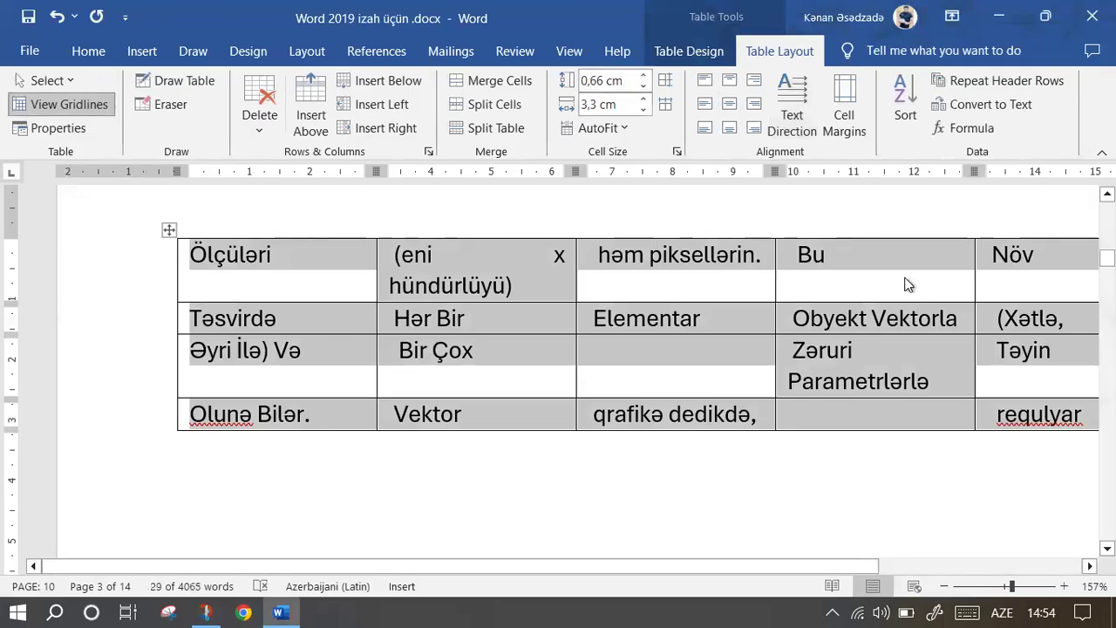
{"action": "scroll", "coordinate": [944, 357], "scroll_direction": "down", "scroll_amount": 2, "text": "ctrl"}
{"action": "key", "text": "ctrl+a"}
{"action": "left_click", "coordinate": [729, 103]}
{"action": "left_click", "coordinate": [725, 489]}
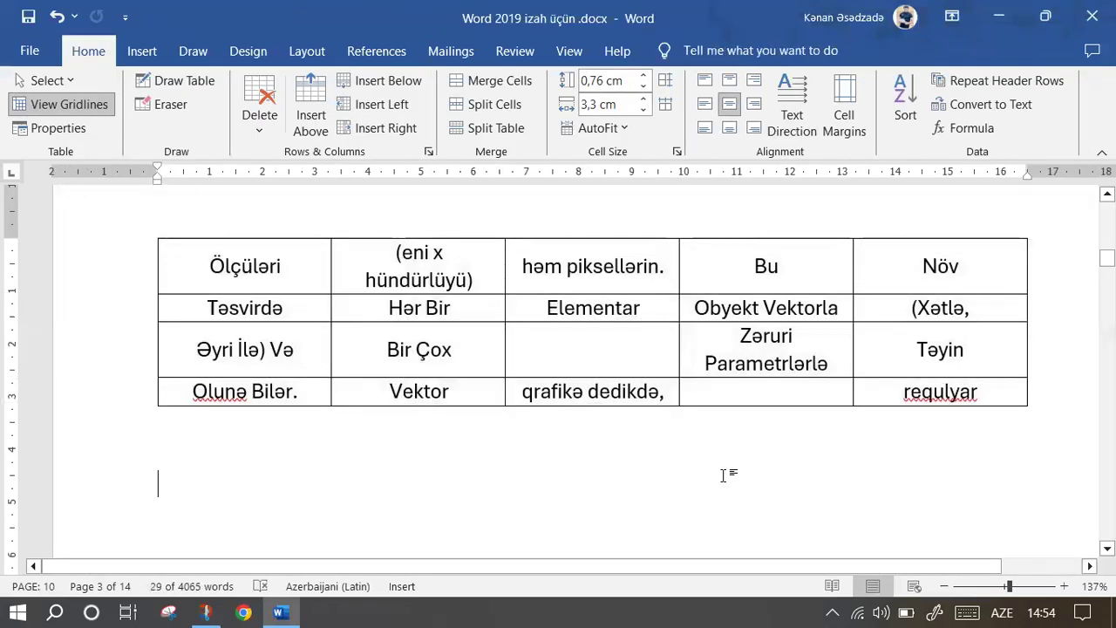
Point out the empty cells in rows 3 and 4, compare with the sketch, then minimize Word.
{"action": "left_click", "coordinate": [580, 370]}
{"action": "left_click", "coordinate": [755, 392]}
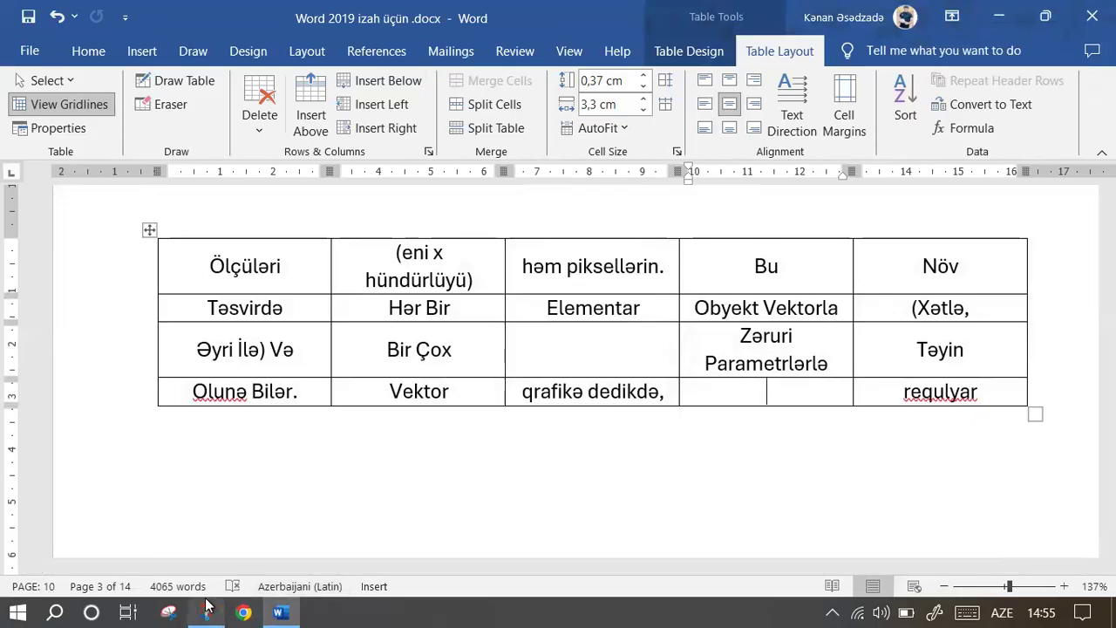
{"action": "left_click", "coordinate": [281, 611]}
{"action": "left_click", "coordinate": [286, 609]}
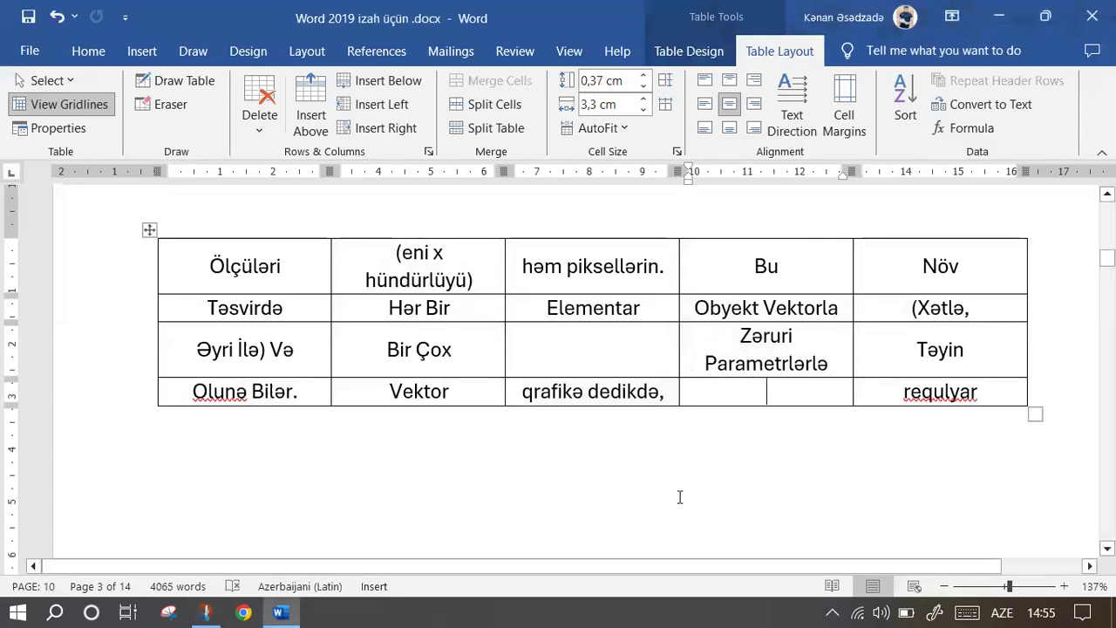
{"action": "left_click", "coordinate": [1000, 17]}
Browse to the Qəbullar folder under Informatika > Magistratura.
{"action": "left_click", "coordinate": [994, 17]}
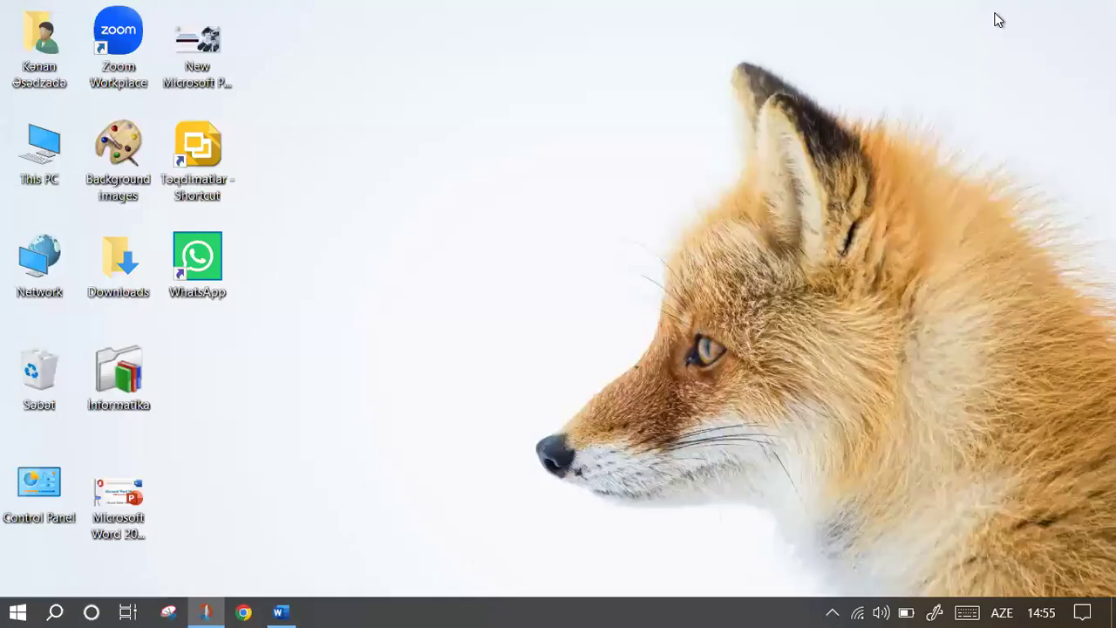
{"action": "double_click", "coordinate": [89, 372]}
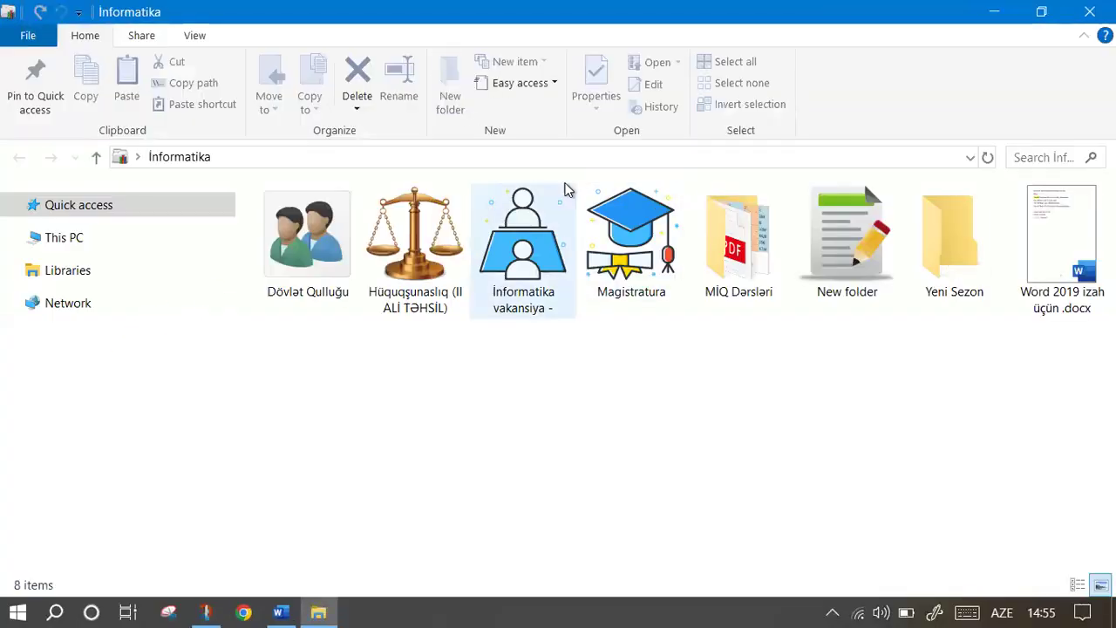
{"action": "left_click", "coordinate": [641, 216]}
{"action": "double_click", "coordinate": [641, 217]}
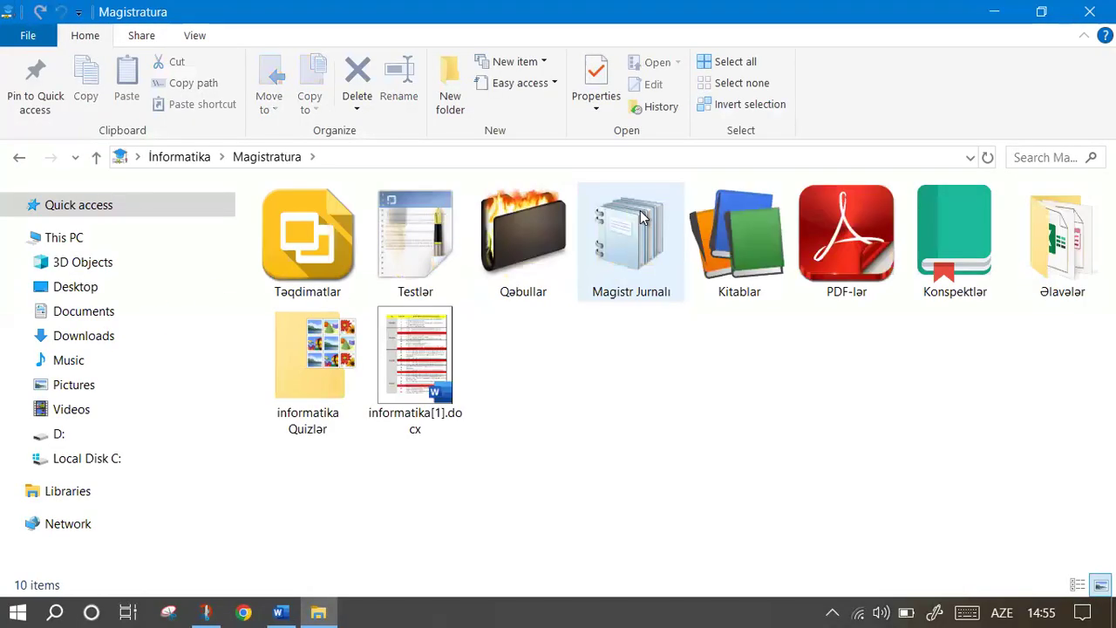
{"action": "left_click", "coordinate": [516, 236]}
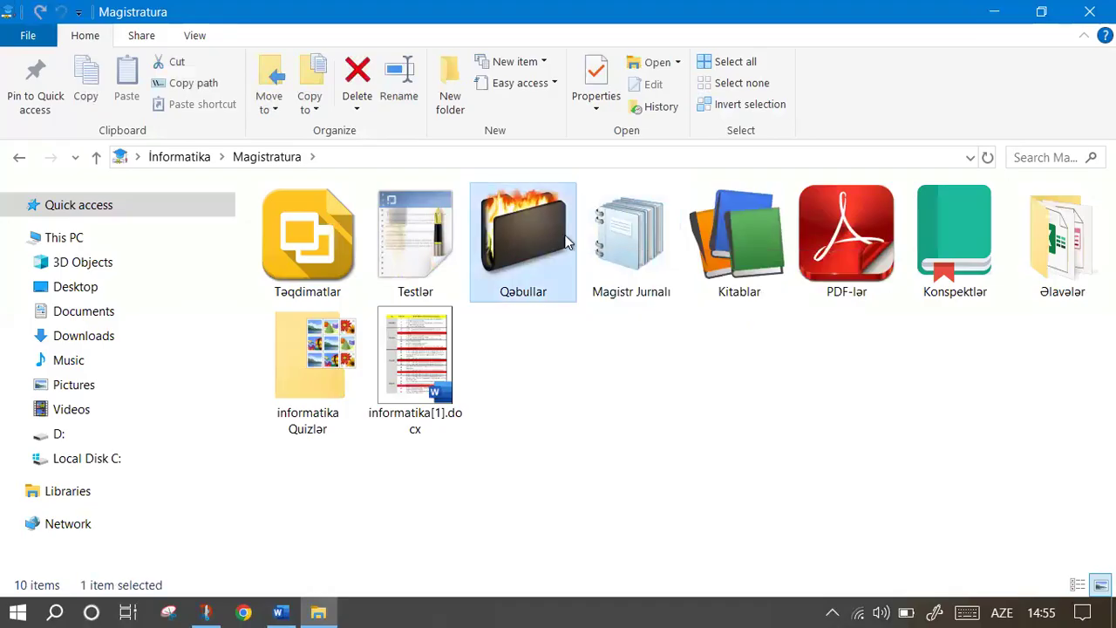
{"action": "left_click", "coordinate": [613, 236]}
{"action": "left_click", "coordinate": [526, 243]}
{"action": "double_click", "coordinate": [527, 243]}
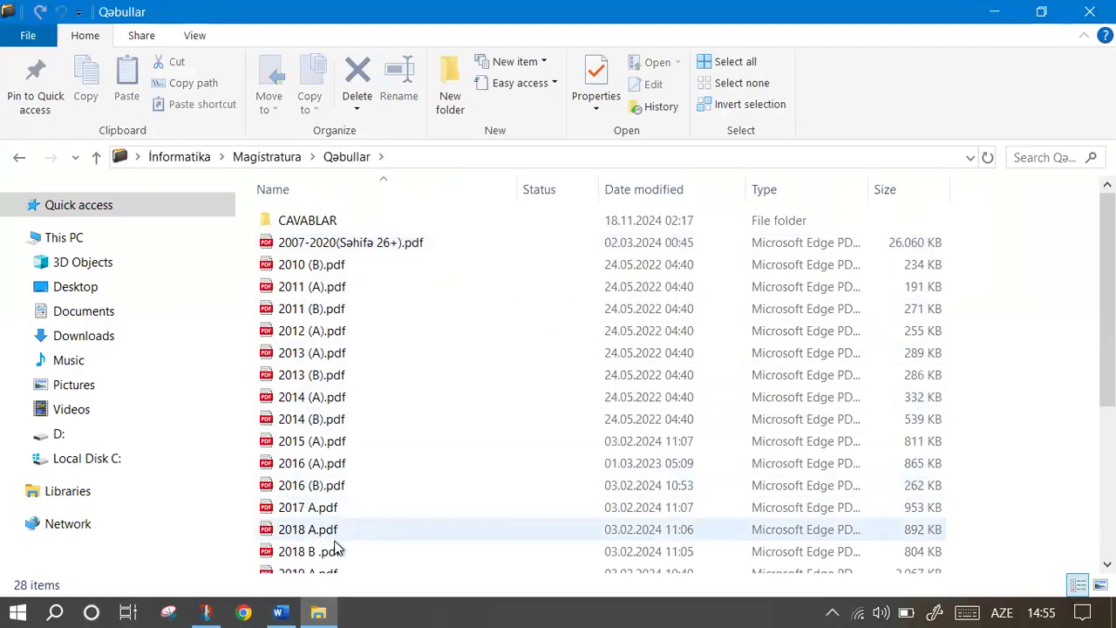
Close the wrongly opened 2022 exam PDF and open 2021 (I Şans).pdf instead.
{"action": "scroll", "coordinate": [336, 547], "scroll_direction": "down", "scroll_amount": 4}
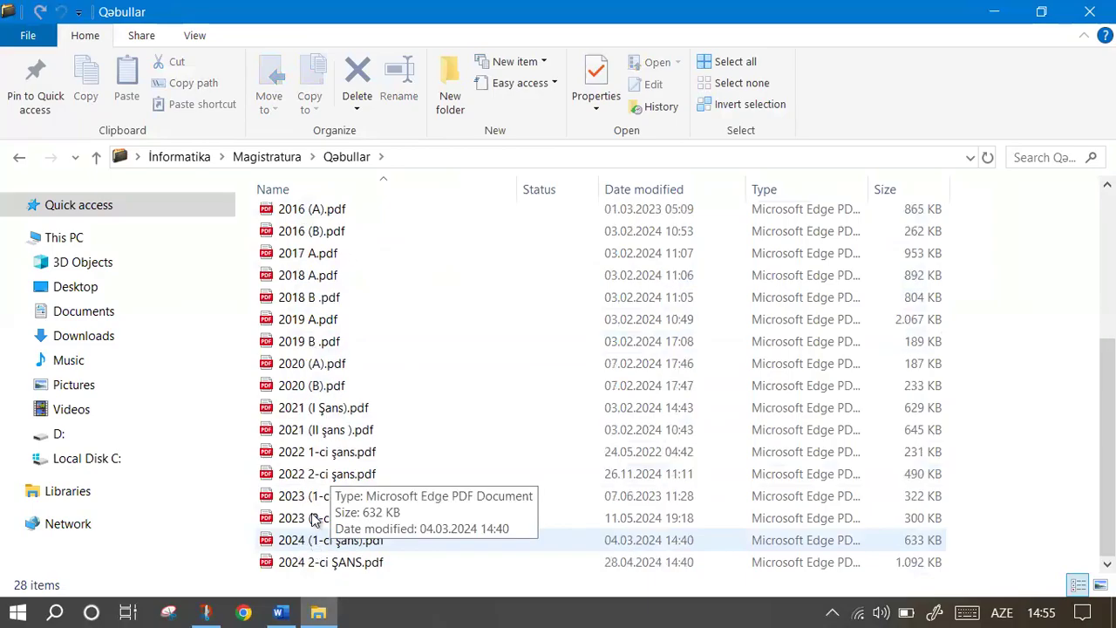
{"action": "left_click", "coordinate": [325, 461]}
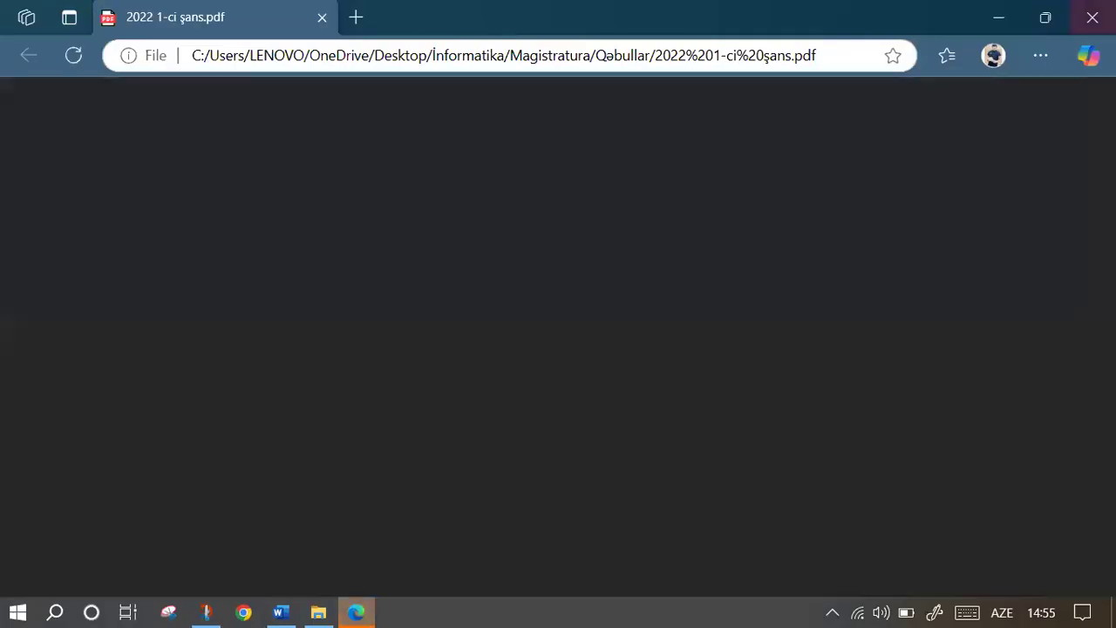
{"action": "left_click", "coordinate": [1090, 12]}
{"action": "double_click", "coordinate": [309, 407]}
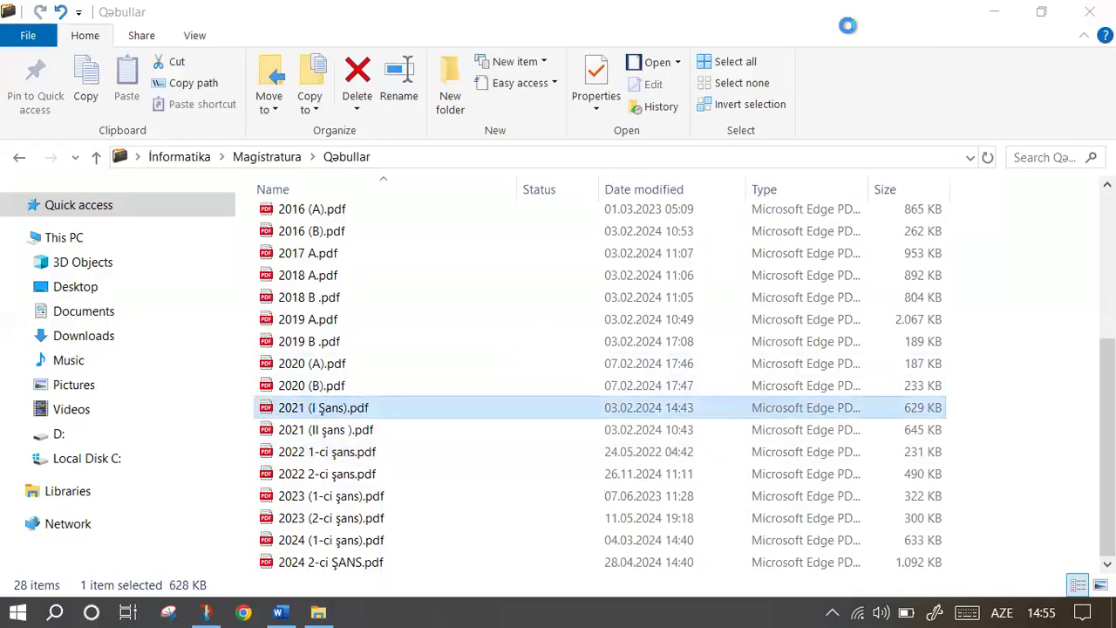
Minimize File Explorer and bring question 38 of the 2021 exam PDF into view, enlarged.
{"action": "left_click", "coordinate": [994, 12]}
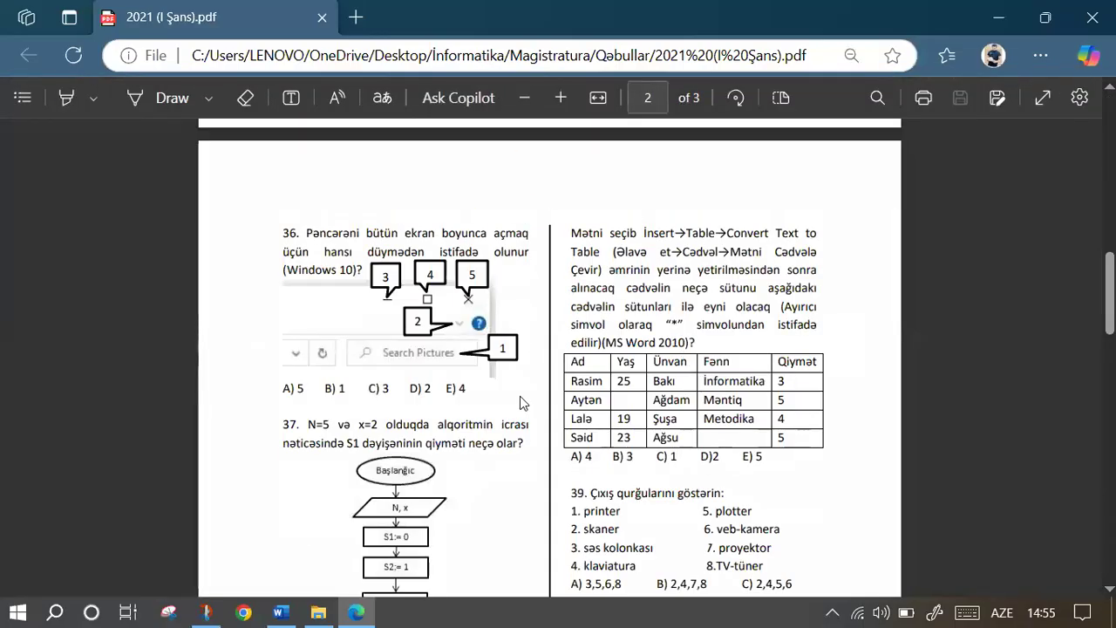
{"action": "scroll", "coordinate": [442, 379], "scroll_direction": "down", "scroll_amount": 8}
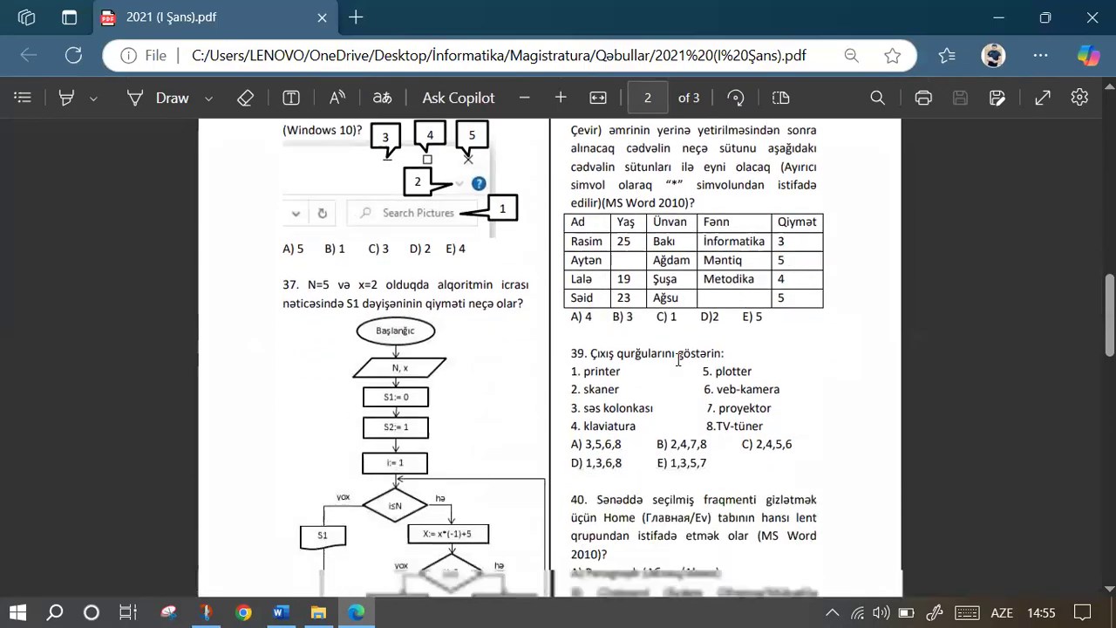
{"action": "scroll", "coordinate": [394, 317], "scroll_direction": "up", "scroll_amount": 2, "text": "ctrl"}
{"action": "scroll", "coordinate": [417, 450], "scroll_direction": "up", "scroll_amount": 2, "text": "ctrl"}
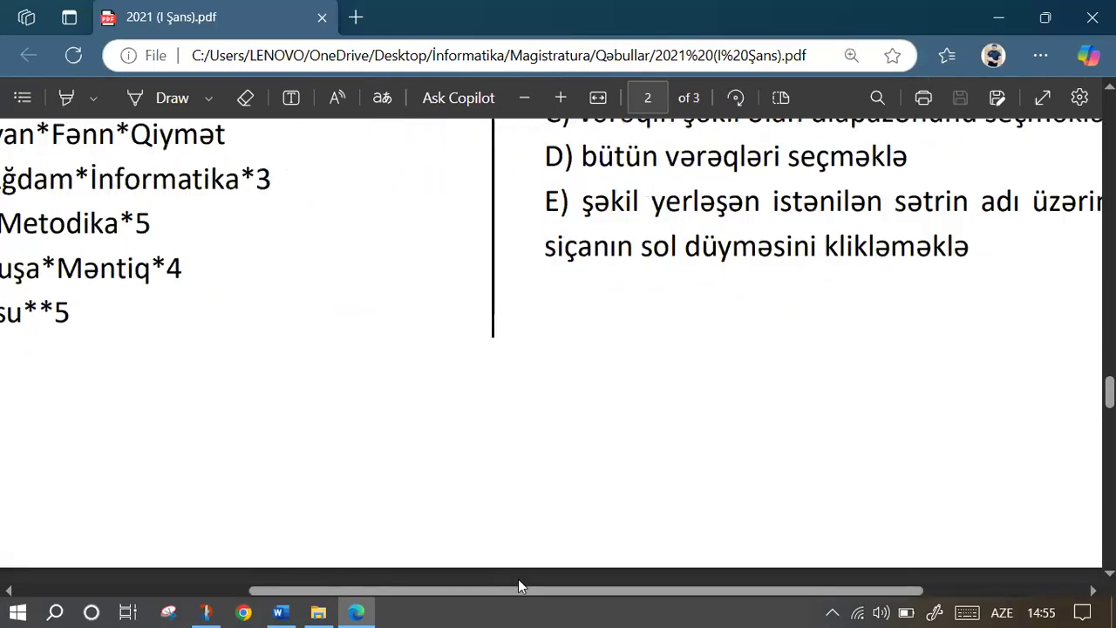
{"action": "scroll", "coordinate": [433, 341], "scroll_direction": "down", "scroll_amount": 2, "text": "ctrl"}
{"action": "scroll", "coordinate": [538, 332], "scroll_direction": "up", "scroll_amount": 3, "text": "ctrl"}
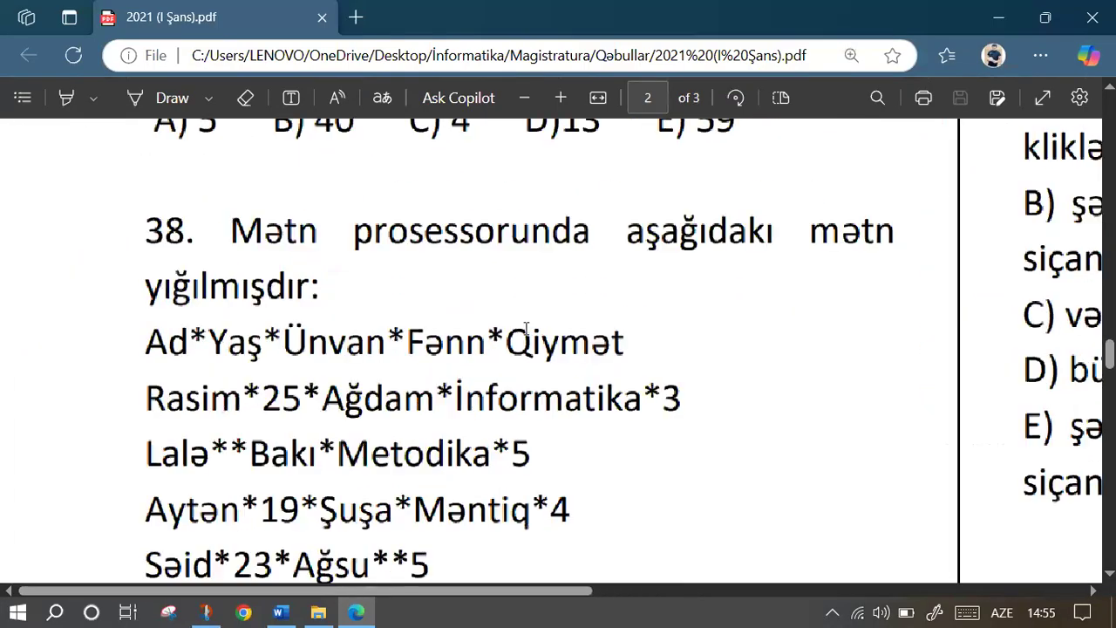
{"action": "scroll", "coordinate": [539, 331], "scroll_direction": "down", "scroll_amount": 1}
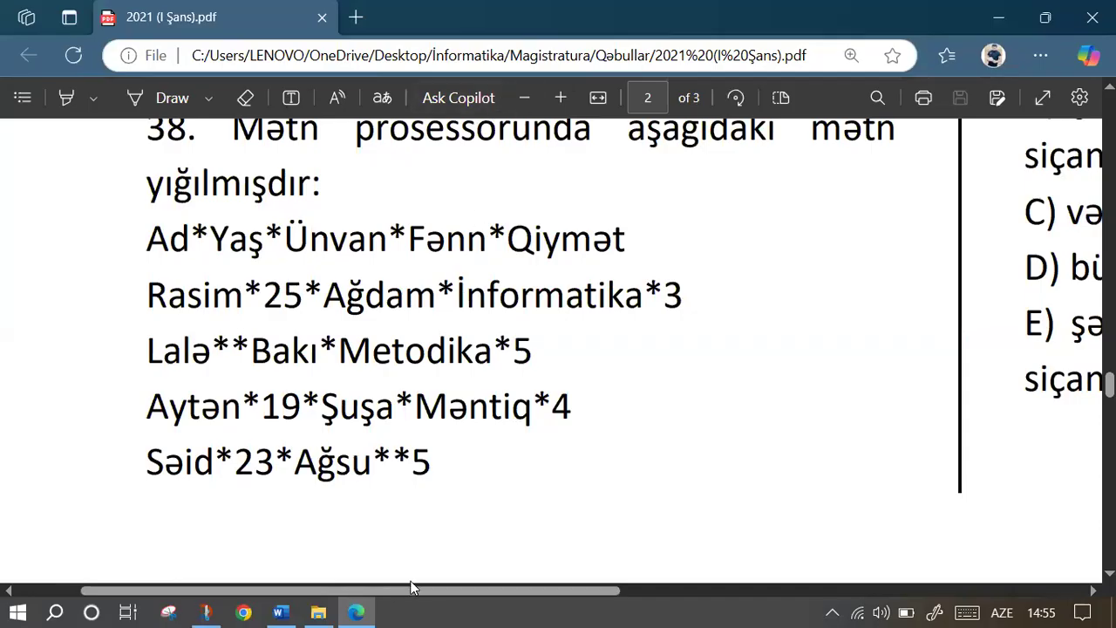
{"action": "left_click_drag", "start_coordinate": [412, 587], "coordinate": [804, 495]}
{"action": "scroll", "coordinate": [683, 292], "scroll_direction": "up", "scroll_amount": 5}
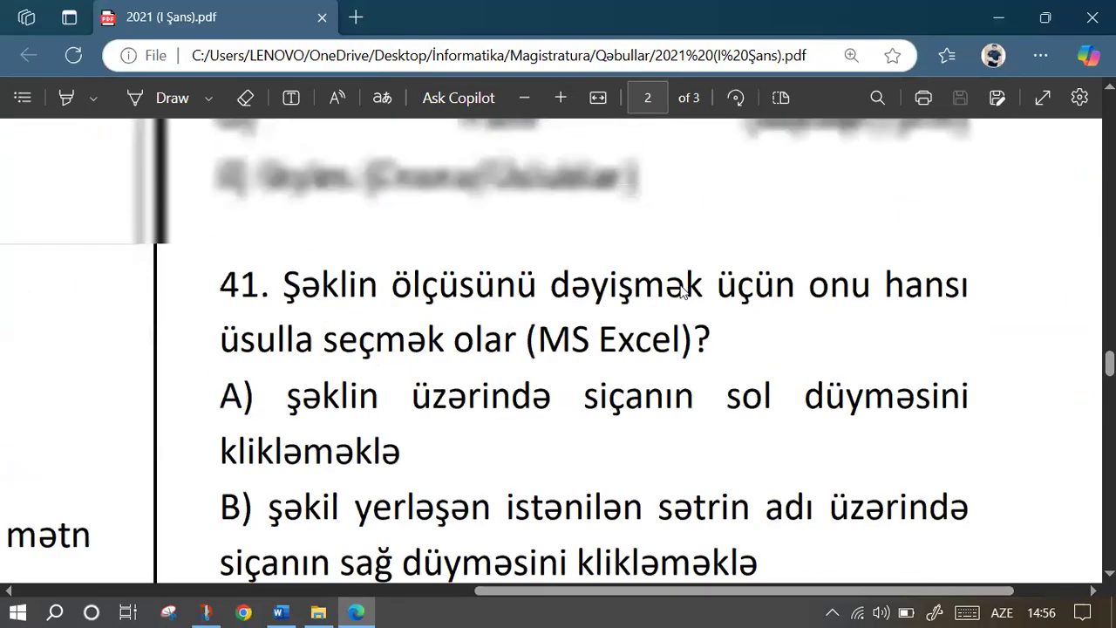
{"action": "scroll", "coordinate": [682, 292], "scroll_direction": "up", "scroll_amount": 4}
{"action": "scroll", "coordinate": [668, 274], "scroll_direction": "up", "scroll_amount": 3}
{"action": "scroll", "coordinate": [672, 273], "scroll_direction": "up", "scroll_amount": 5}
{"action": "scroll", "coordinate": [672, 274], "scroll_direction": "up", "scroll_amount": 4}
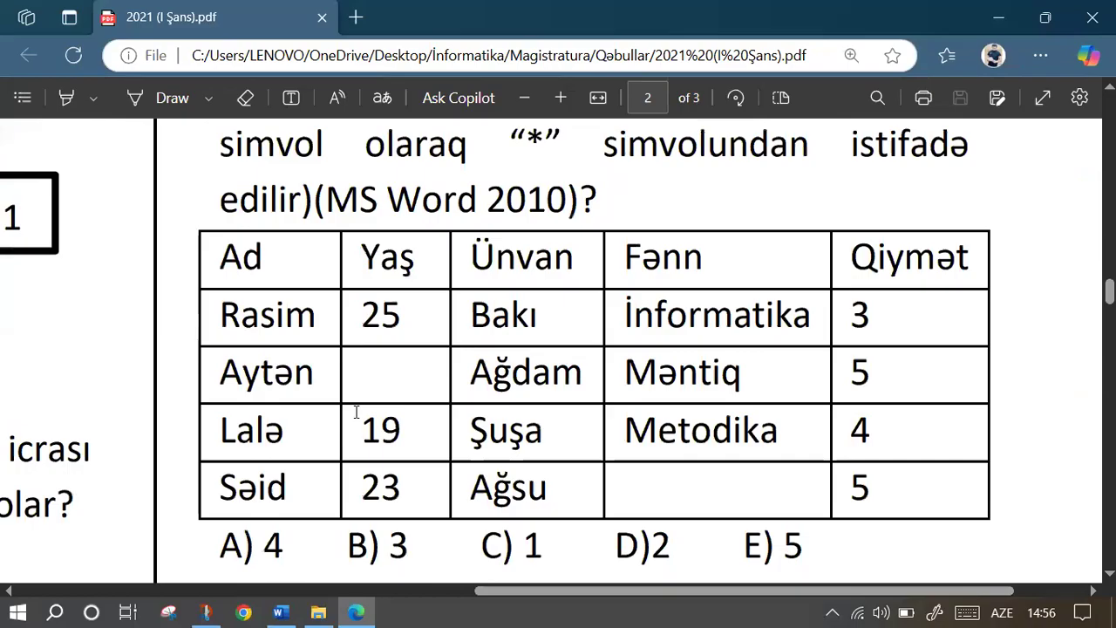
Clip question 38's table and answer options into a new Snip & Sketch capture.
{"action": "left_click", "coordinate": [206, 611]}
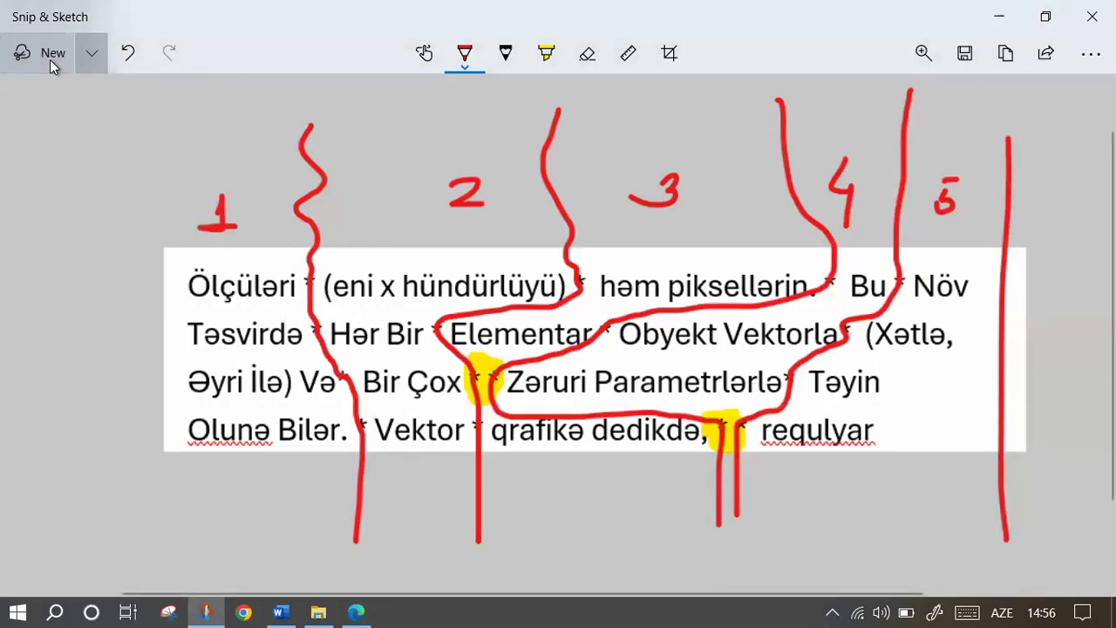
{"action": "left_click", "coordinate": [50, 59]}
{"action": "mouse_move", "coordinate": [188, 216]}
{"action": "left_mouse_down"}
{"action": "mouse_move", "coordinate": [907, 471]}
{"action": "mouse_move", "coordinate": [1012, 569]}
{"action": "left_mouse_up"}
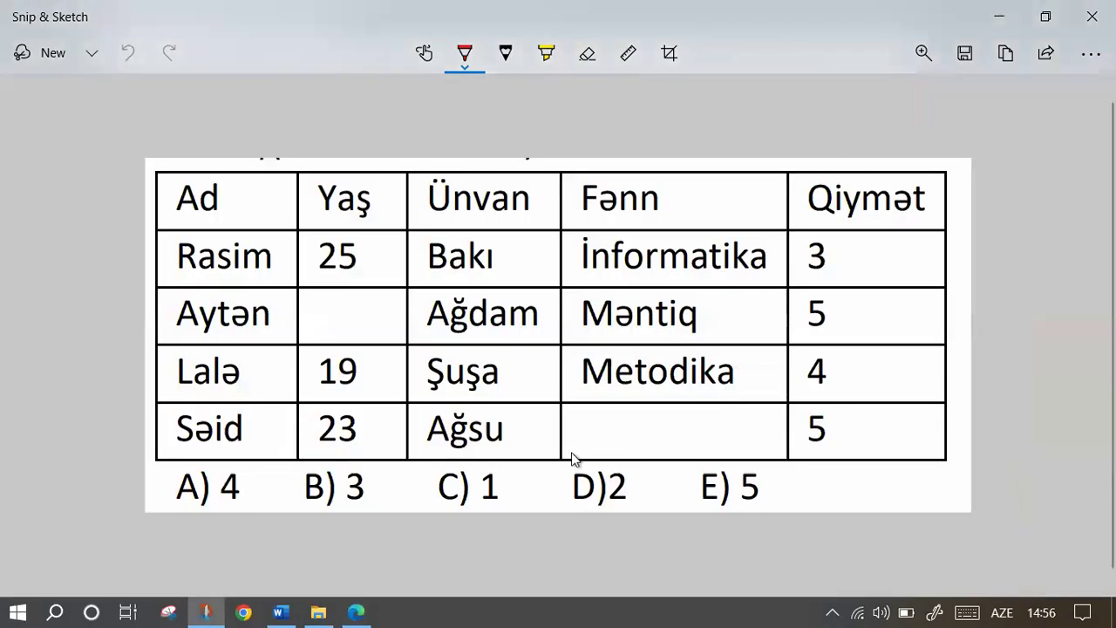
{"action": "left_click", "coordinate": [1046, 17]}
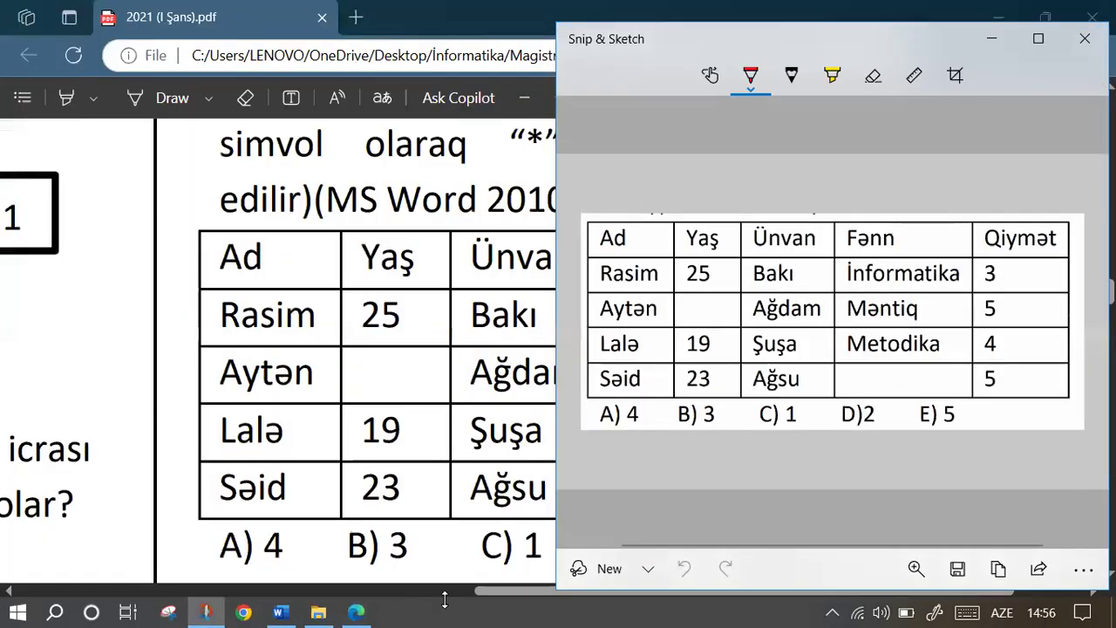
Bring the exam PDF to the front and scroll down to question 38.
{"action": "left_click", "coordinate": [288, 586]}
{"action": "scroll", "coordinate": [183, 408], "scroll_direction": "down", "scroll_amount": 5}
{"action": "scroll", "coordinate": [182, 408], "scroll_direction": "down", "scroll_amount": 5}
{"action": "scroll", "coordinate": [194, 387], "scroll_direction": "down", "scroll_amount": 5}
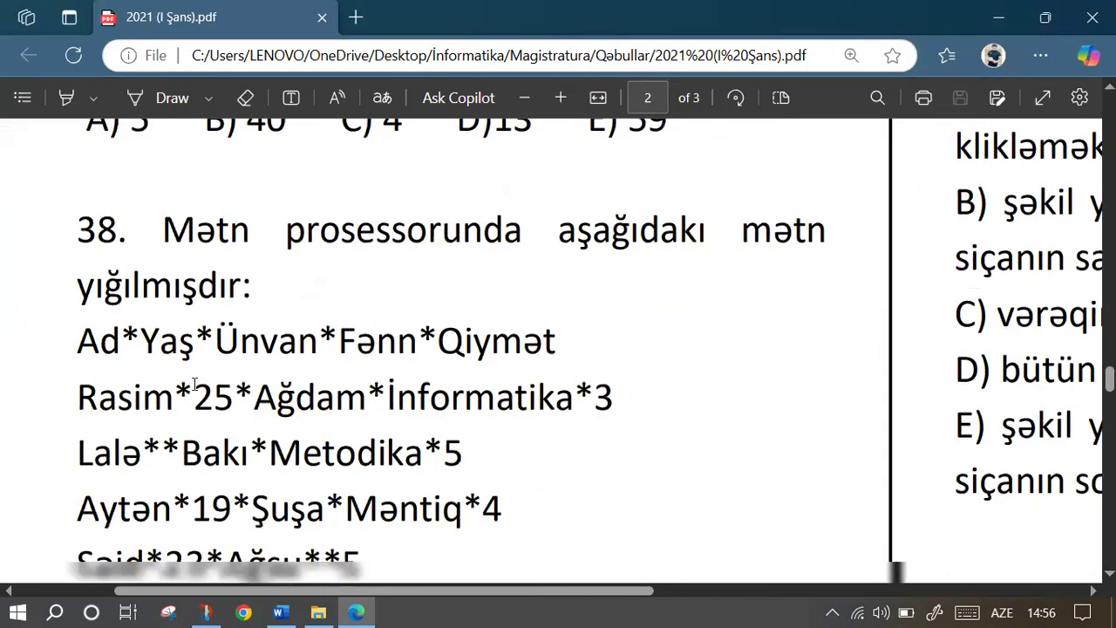
{"action": "scroll", "coordinate": [194, 386], "scroll_direction": "down", "scroll_amount": 1}
Make the table clipping window a narrow, full-height panel on the right beside the PDF.
{"action": "left_click", "coordinate": [207, 612]}
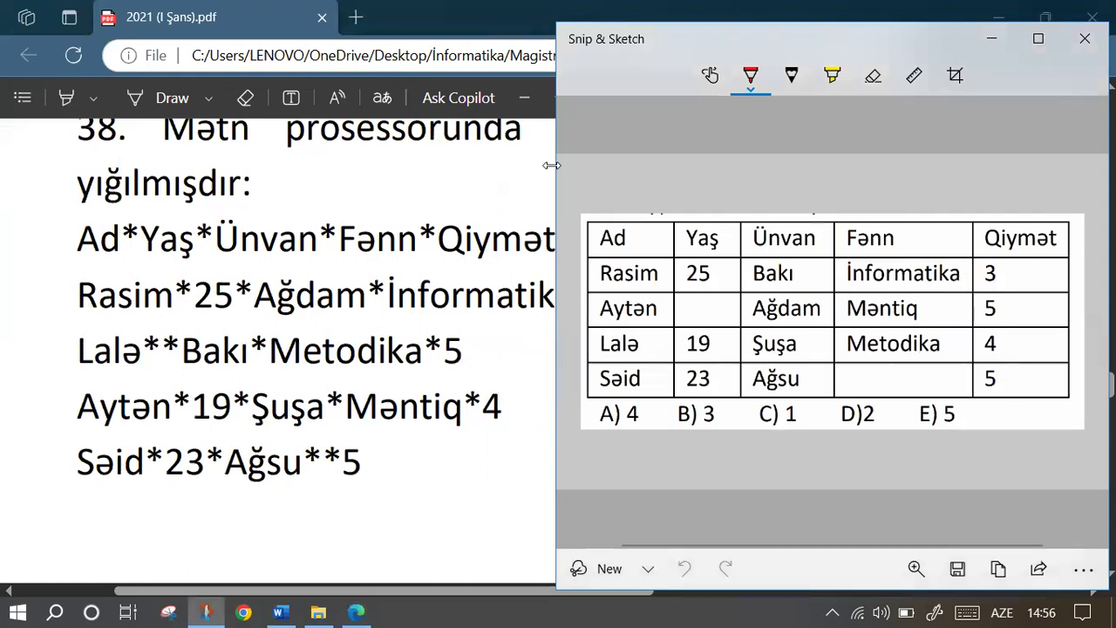
{"action": "left_click_drag", "start_coordinate": [649, 163], "coordinate": [598, 163]}
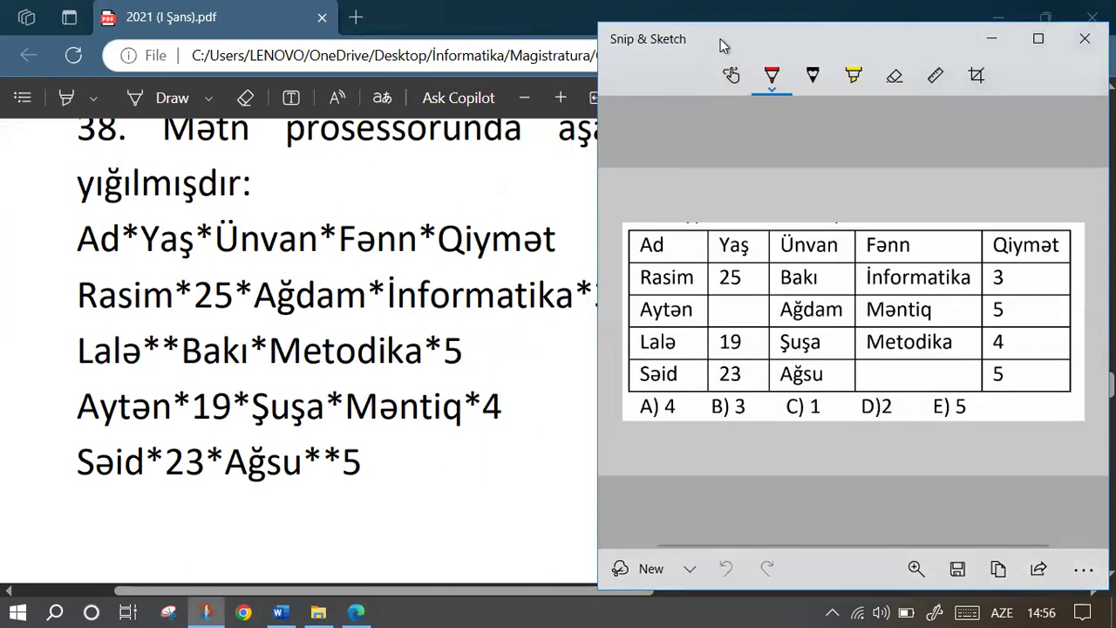
{"action": "left_click_drag", "start_coordinate": [720, 39], "coordinate": [751, 33]}
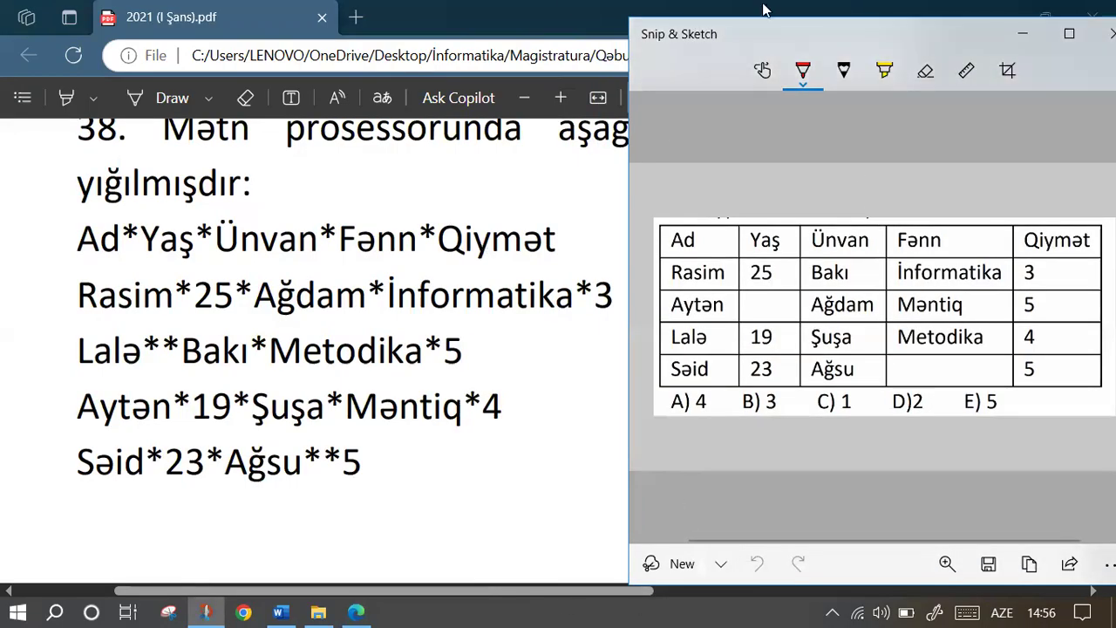
{"action": "left_click_drag", "start_coordinate": [804, 21], "coordinate": [804, 2]}
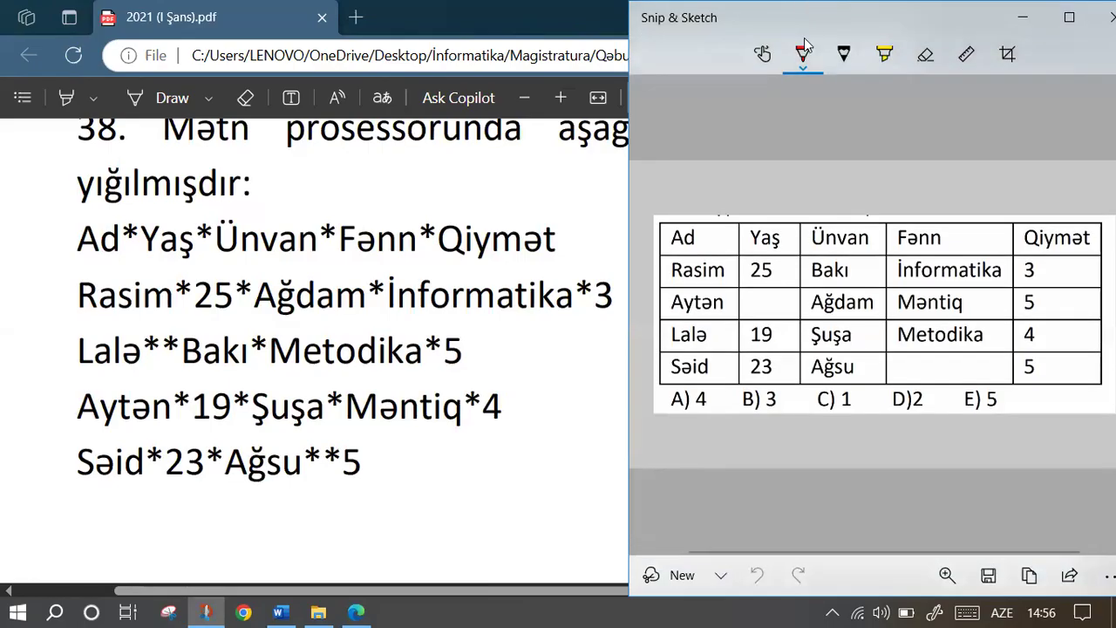
Draw a red arrow above the Ad column in the snip, then erase it.
{"action": "left_click_drag", "start_coordinate": [696, 178], "coordinate": [696, 223]}
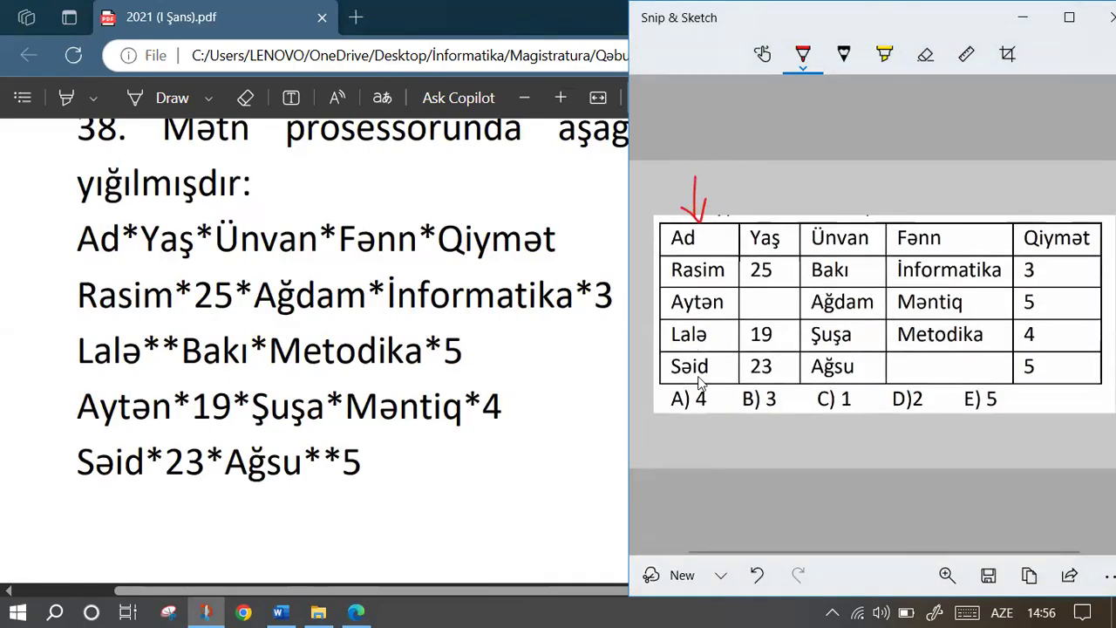
{"action": "left_click", "coordinate": [925, 54]}
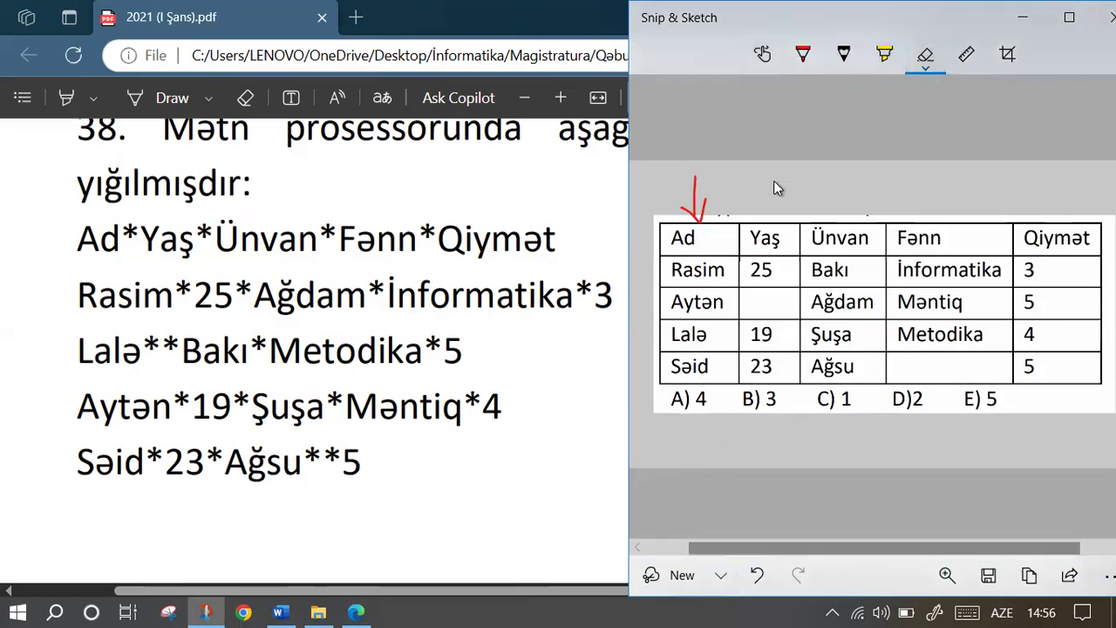
{"action": "left_click", "coordinate": [697, 218]}
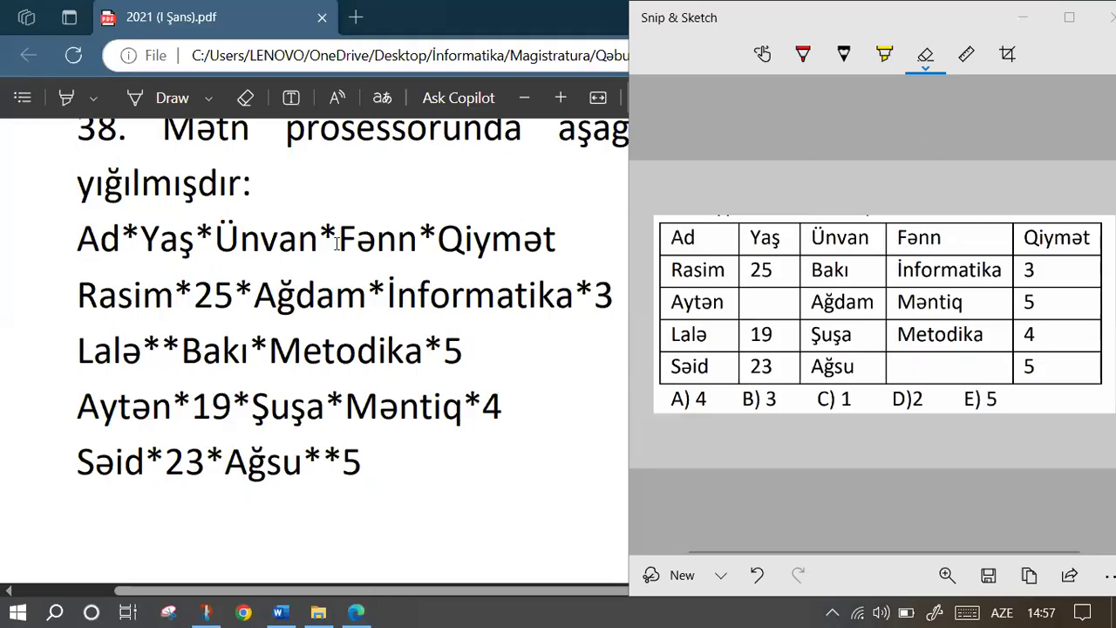
Draw an ink line through the first column of asterisks in the PDF.
{"action": "left_click", "coordinate": [149, 116]}
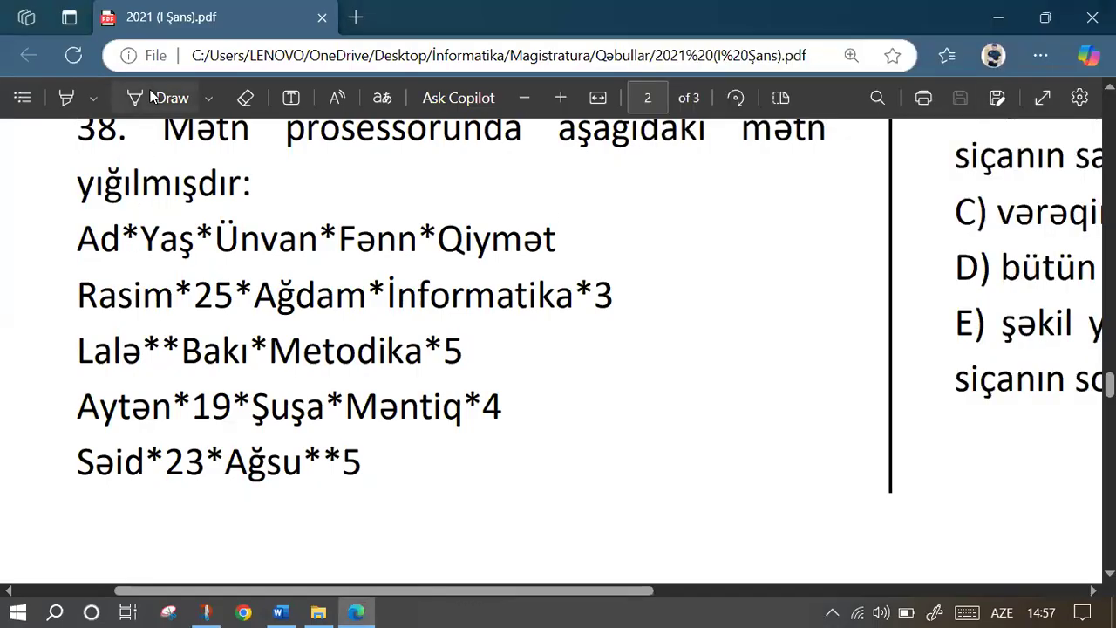
{"action": "left_click", "coordinate": [166, 98]}
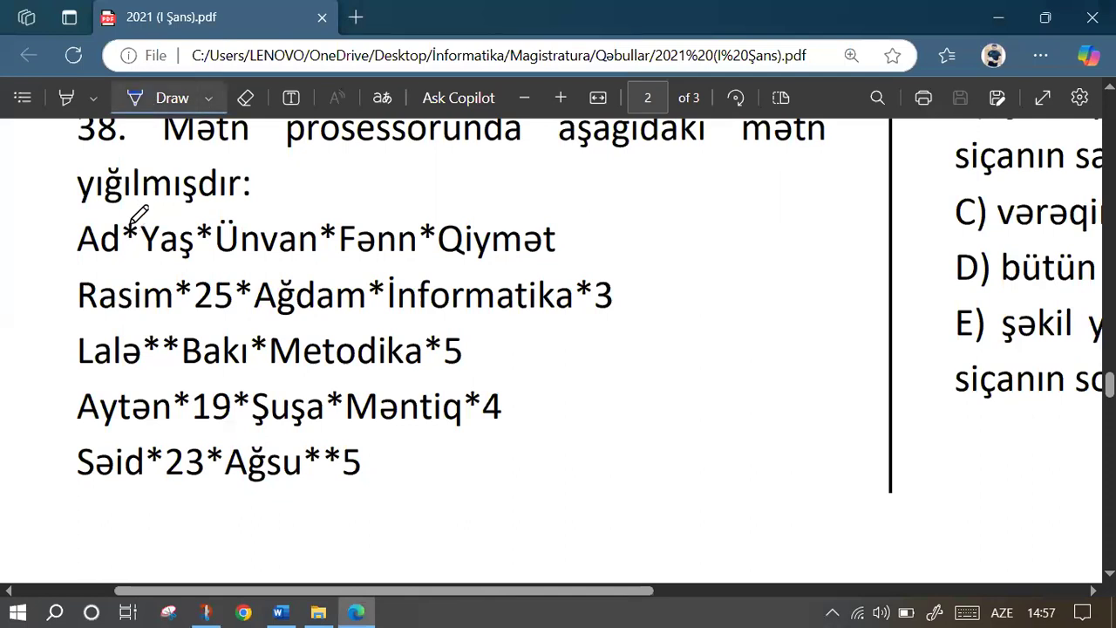
{"action": "mouse_move", "coordinate": [133, 205]}
{"action": "left_mouse_down"}
{"action": "mouse_move", "coordinate": [178, 273]}
{"action": "mouse_move", "coordinate": [178, 399]}
{"action": "mouse_move", "coordinate": [151, 518]}
{"action": "left_mouse_up"}
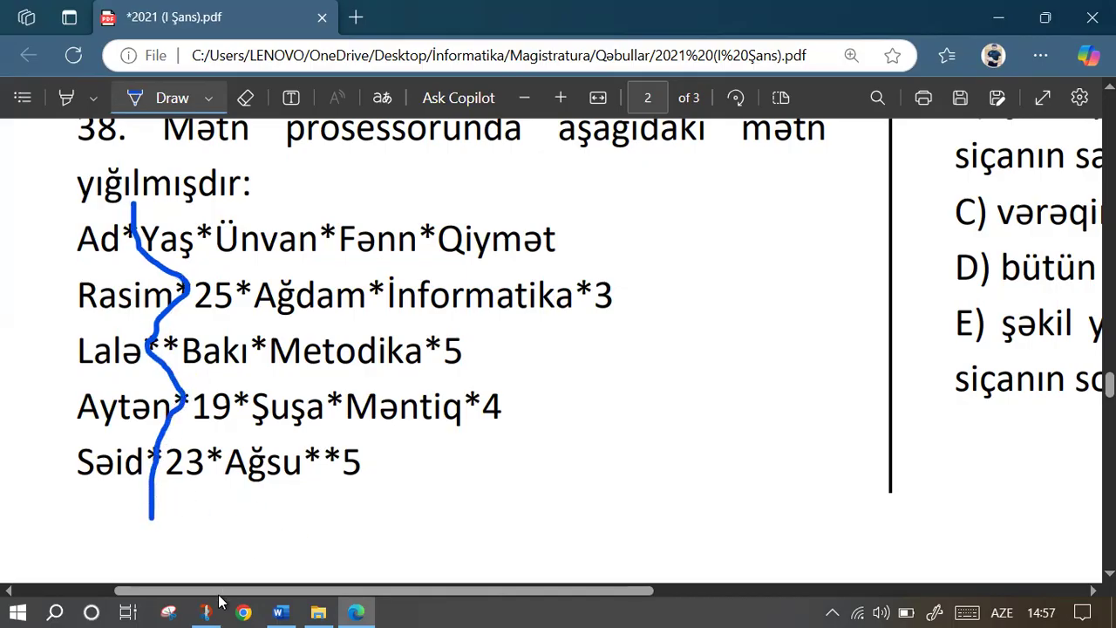
Cross out the Ad column in the snipped table with the red pen.
{"action": "left_click", "coordinate": [206, 612]}
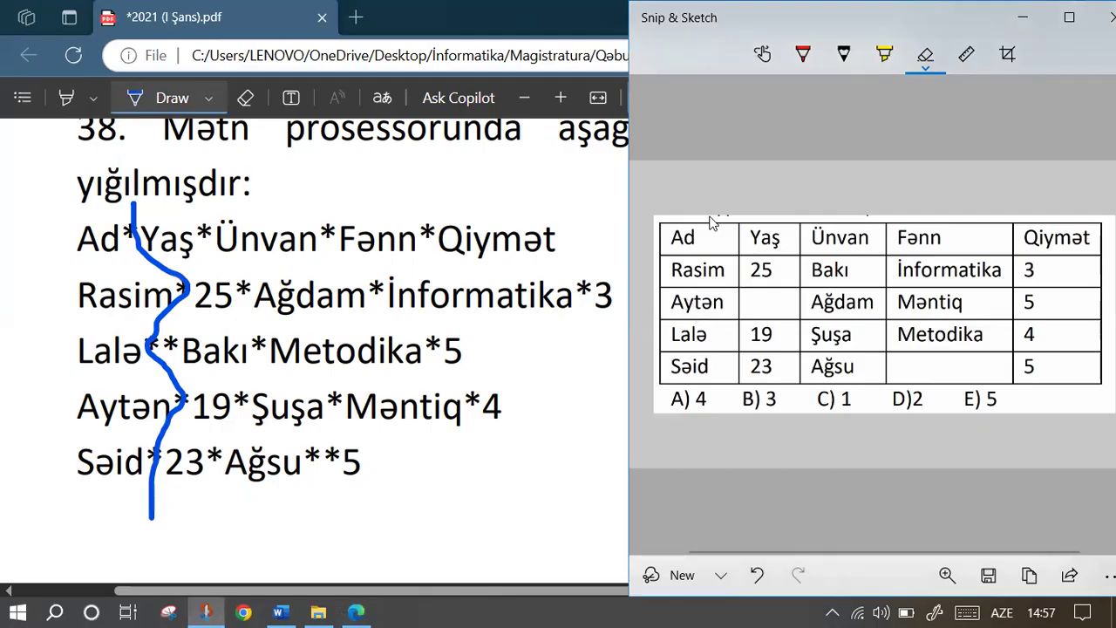
{"action": "left_click", "coordinate": [802, 54]}
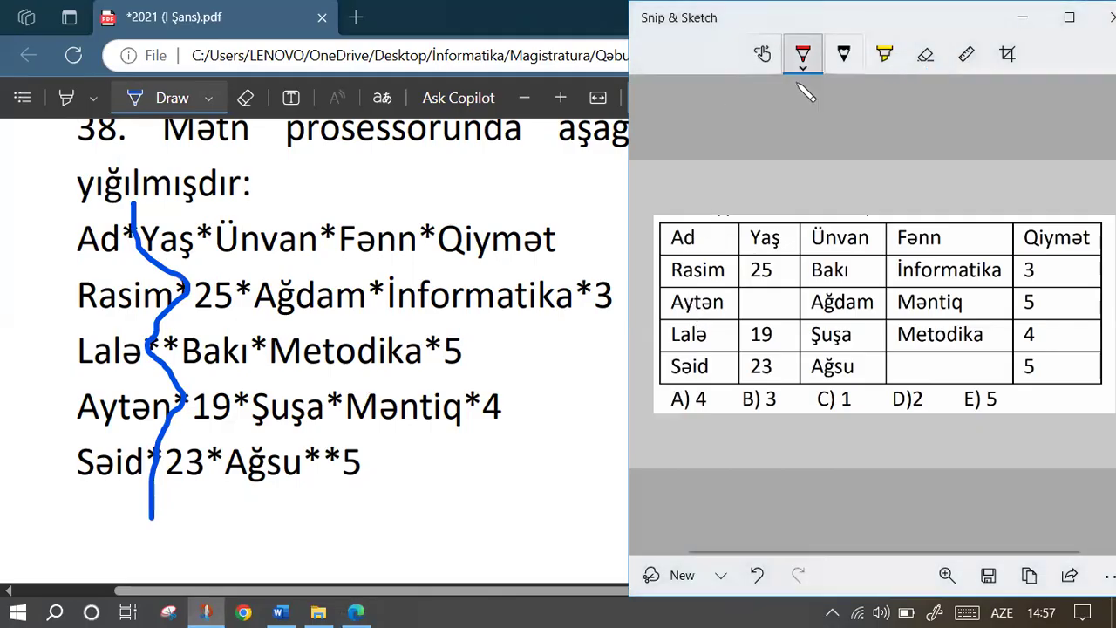
{"action": "left_click_drag", "start_coordinate": [730, 224], "coordinate": [673, 383]}
{"action": "left_click_drag", "start_coordinate": [680, 220], "coordinate": [715, 392]}
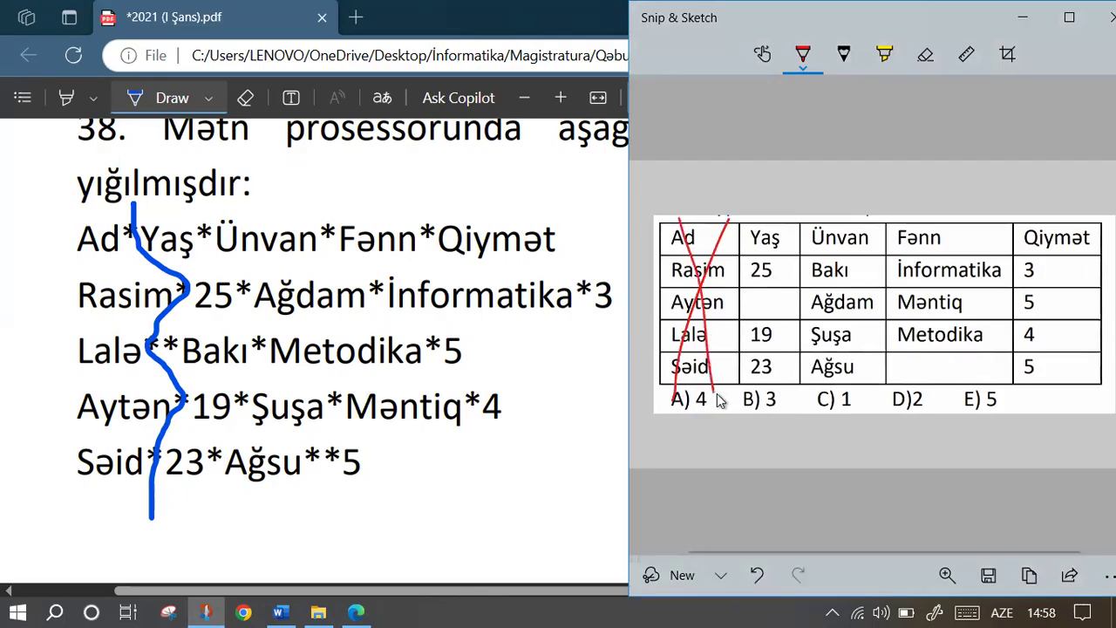
Draw a blue divider in the PDF separating the Yaş values down to the last row.
{"action": "left_click", "coordinate": [1031, 23]}
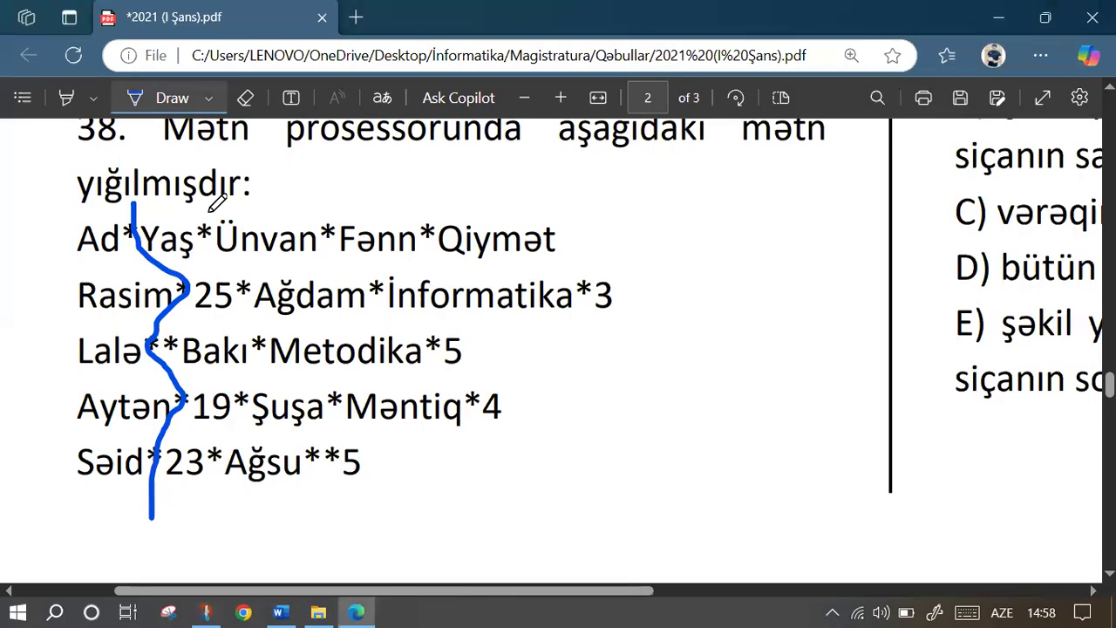
{"action": "left_click_drag", "start_coordinate": [210, 196], "coordinate": [176, 331]}
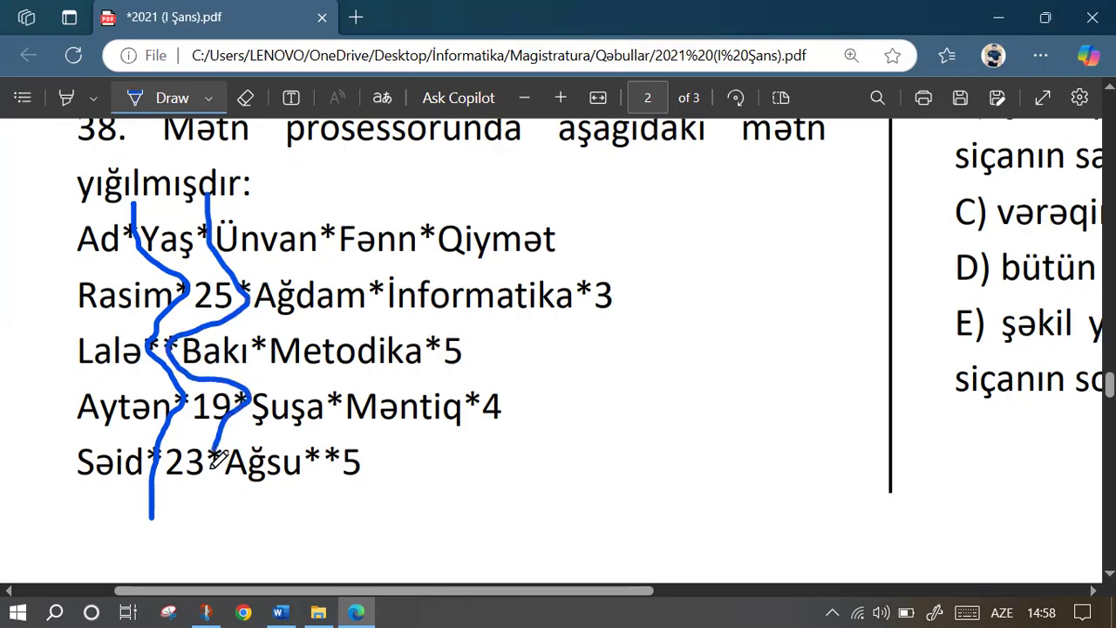
{"action": "left_click_drag", "start_coordinate": [176, 331], "coordinate": [214, 522]}
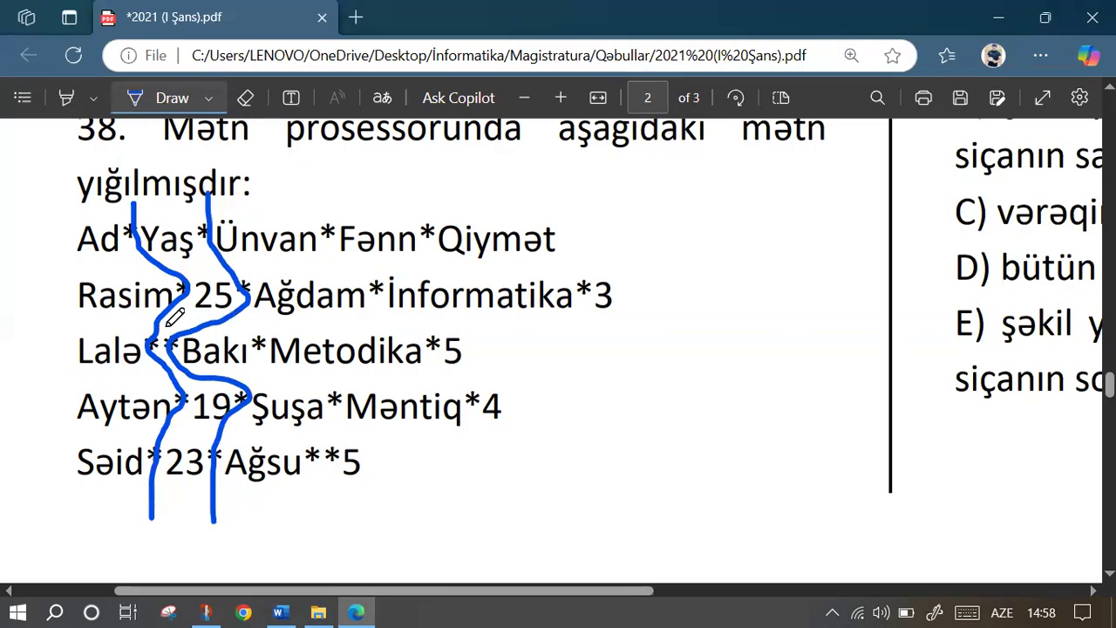
{"action": "left_click", "coordinate": [208, 610]}
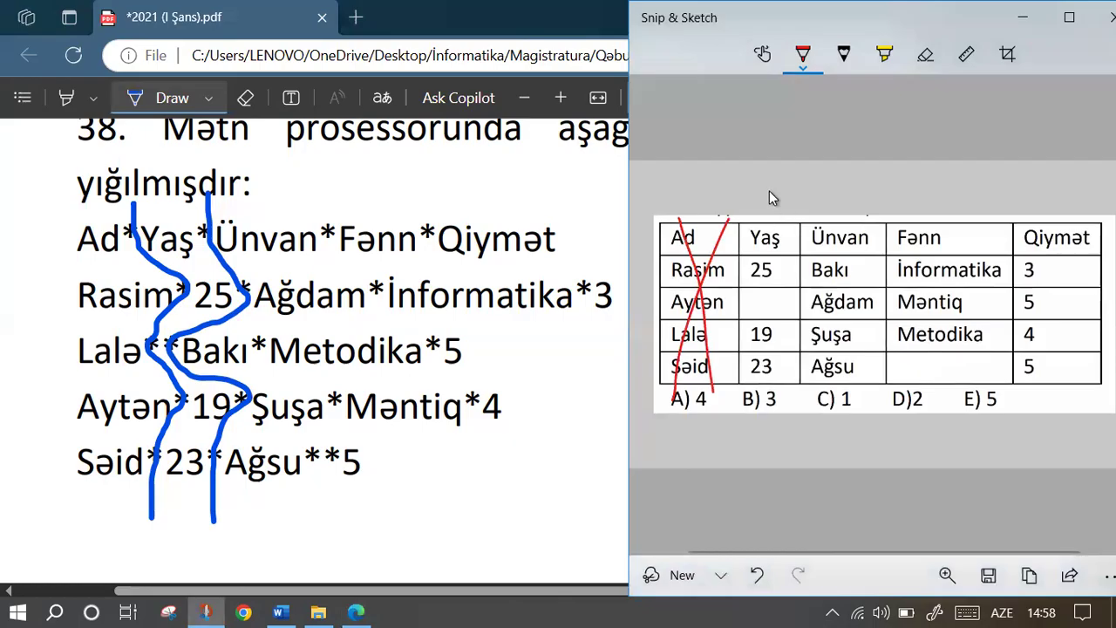
Add a red plus above Yaş, X out Ünvan in the snip, and draw blue Ünvan and Fənn dividers.
{"action": "mouse_move", "coordinate": [762, 196]}
{"action": "left_mouse_down"}
{"action": "mouse_move", "coordinate": [794, 194]}
{"action": "mouse_move", "coordinate": [778, 218]}
{"action": "left_mouse_up"}
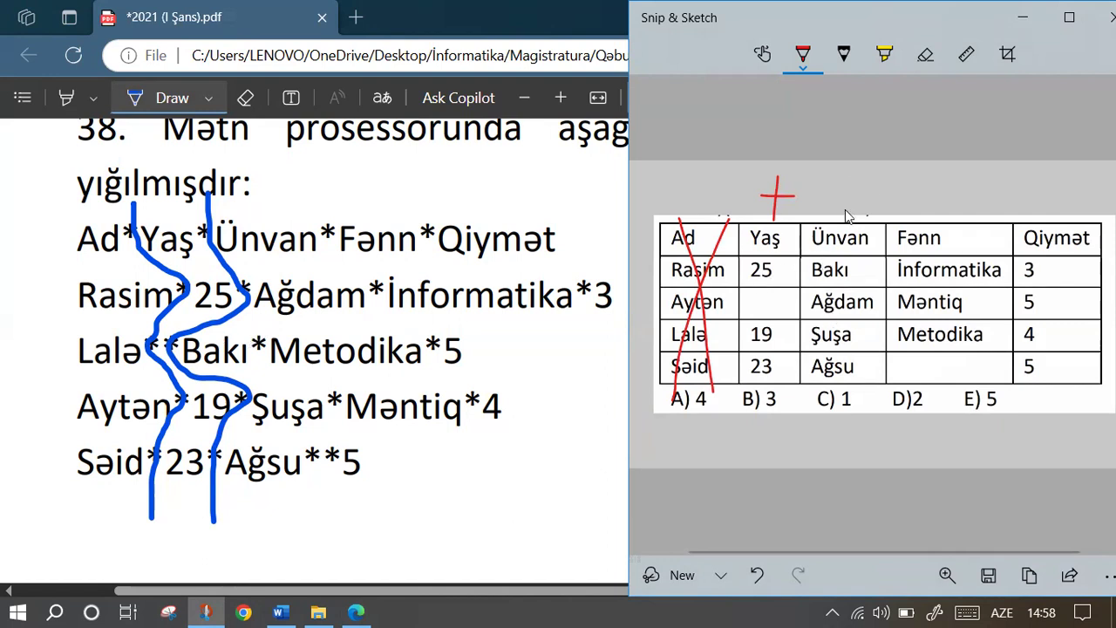
{"action": "left_click_drag", "start_coordinate": [862, 233], "coordinate": [811, 372]}
{"action": "left_click_drag", "start_coordinate": [822, 239], "coordinate": [843, 349]}
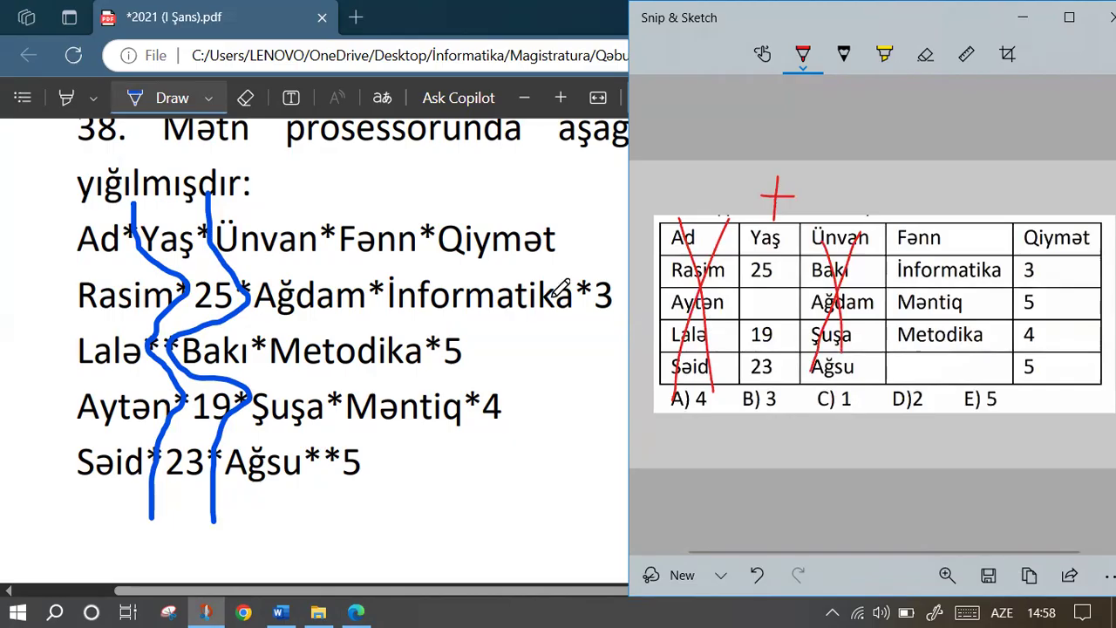
{"action": "mouse_move", "coordinate": [327, 191]}
{"action": "left_mouse_down"}
{"action": "mouse_move", "coordinate": [284, 325]}
{"action": "mouse_move", "coordinate": [303, 534]}
{"action": "left_mouse_up"}
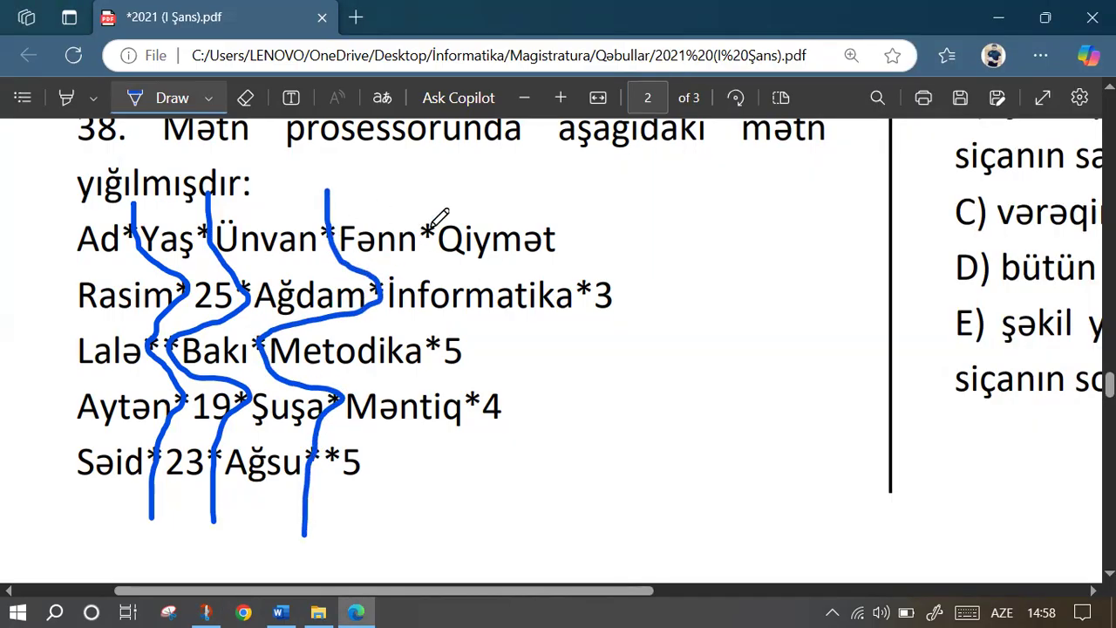
{"action": "mouse_move", "coordinate": [429, 171]}
{"action": "left_mouse_down"}
{"action": "mouse_move", "coordinate": [590, 281]}
{"action": "mouse_move", "coordinate": [331, 515]}
{"action": "left_mouse_up"}
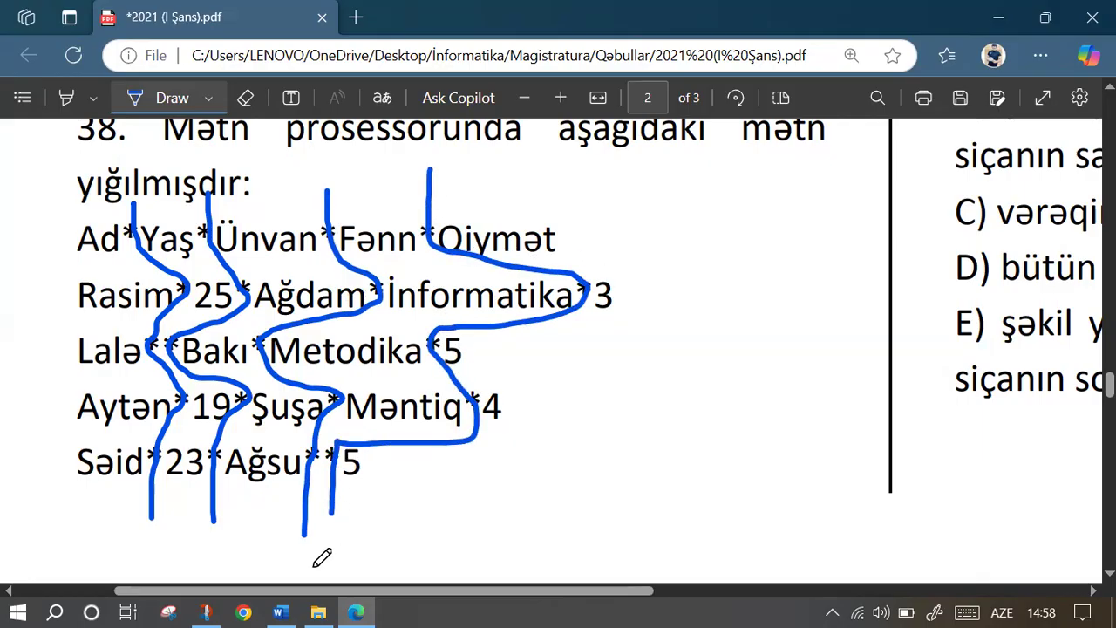
Cross out Fənn and put a red plus above Qiymət in the snip, then close the PDF.
{"action": "left_click", "coordinate": [207, 611]}
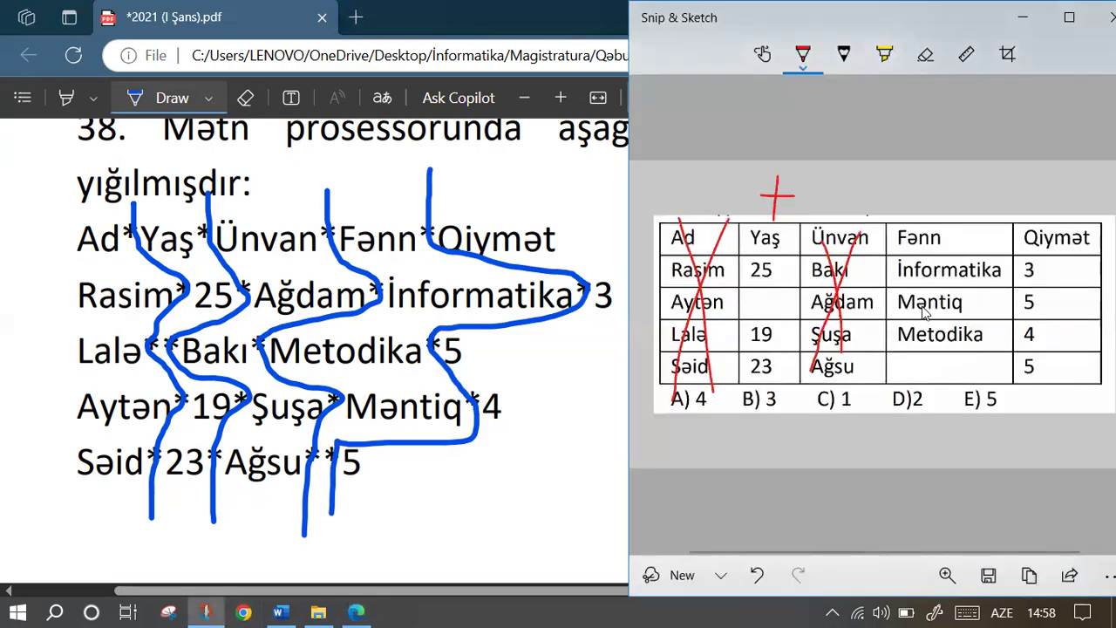
{"action": "left_click_drag", "start_coordinate": [952, 275], "coordinate": [901, 362]}
{"action": "left_click_drag", "start_coordinate": [911, 248], "coordinate": [958, 345]}
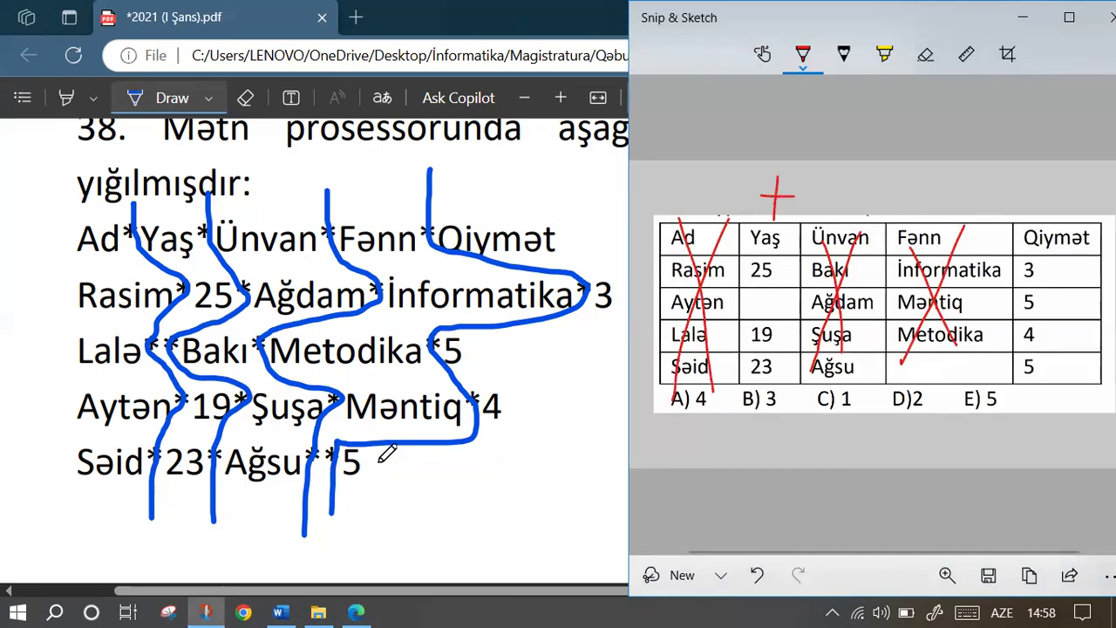
{"action": "left_click_drag", "start_coordinate": [1049, 192], "coordinate": [1059, 195]}
{"action": "left_click_drag", "start_coordinate": [1045, 184], "coordinate": [1042, 222]}
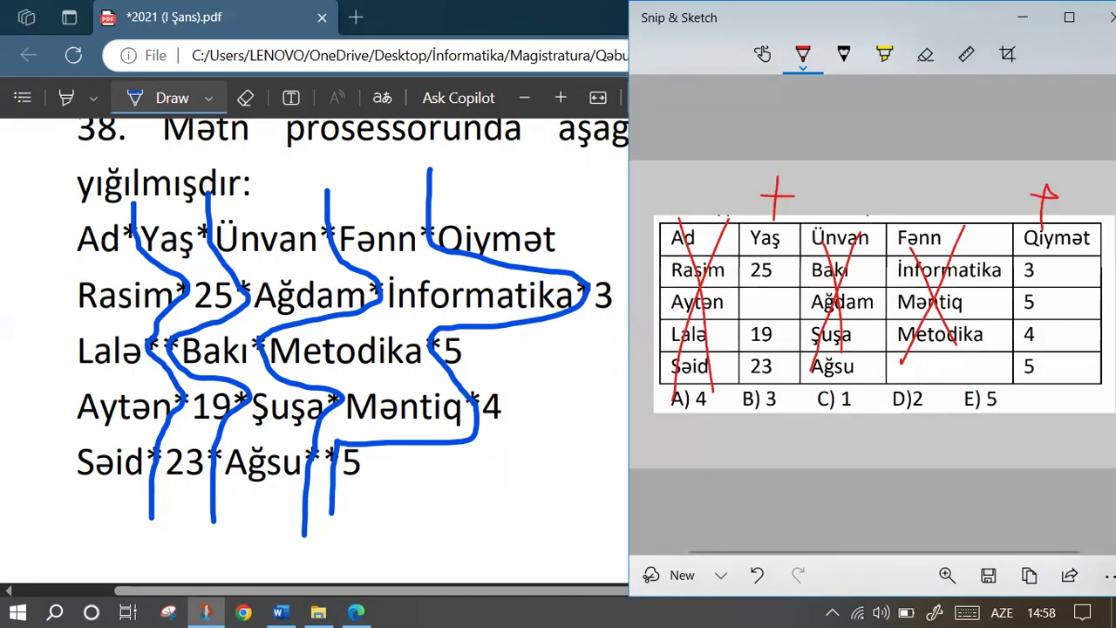
{"action": "left_click_drag", "start_coordinate": [892, 26], "coordinate": [835, 22]}
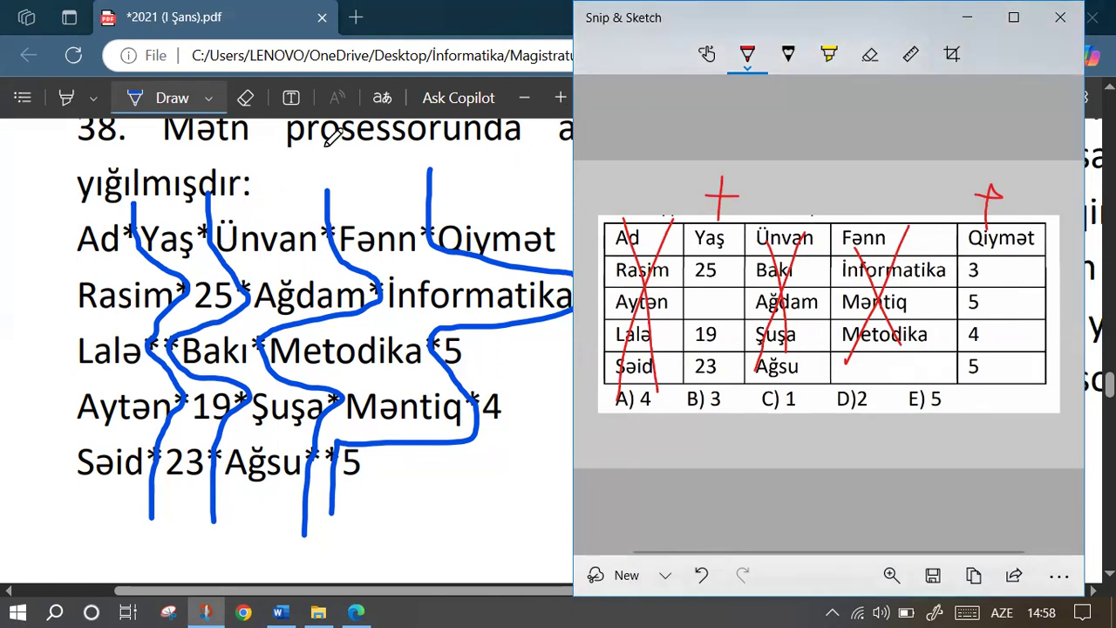
{"action": "left_click", "coordinate": [1093, 17]}
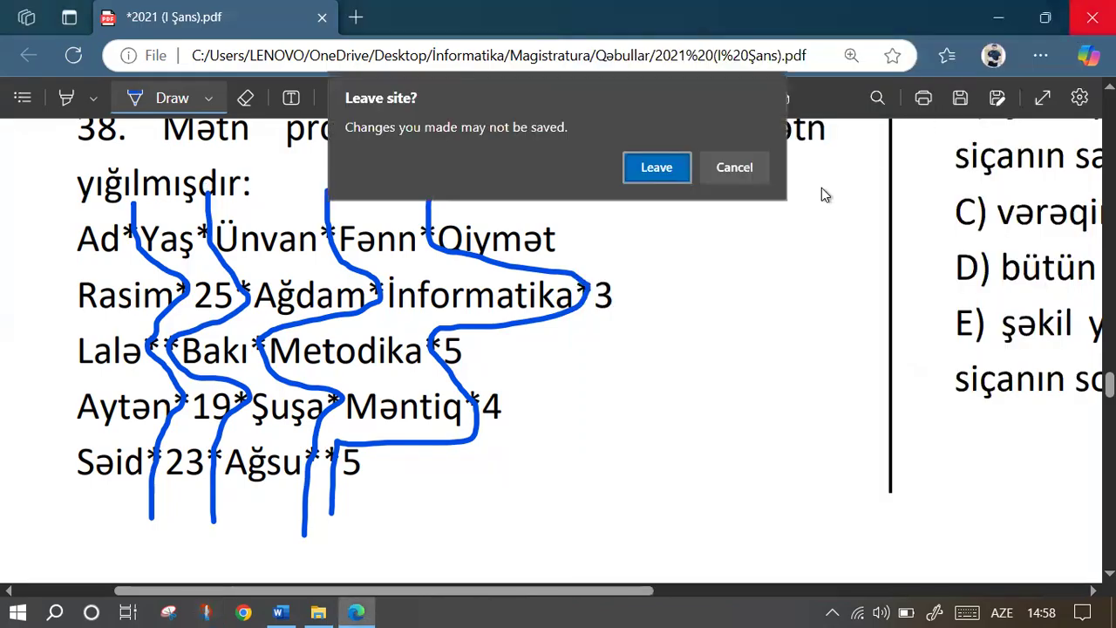
Leave the PDF without saving, return to Word, and delete the existing table.
{"action": "left_click", "coordinate": [657, 168]}
{"action": "left_click", "coordinate": [280, 612]}
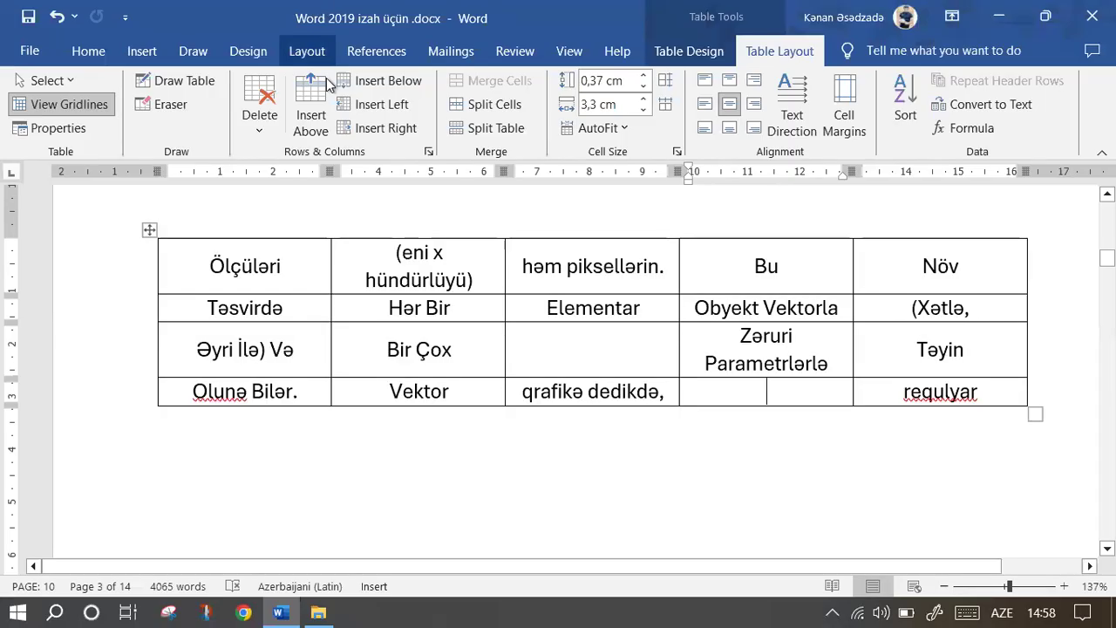
{"action": "left_click", "coordinate": [151, 231]}
{"action": "key", "text": "BackSpace"}
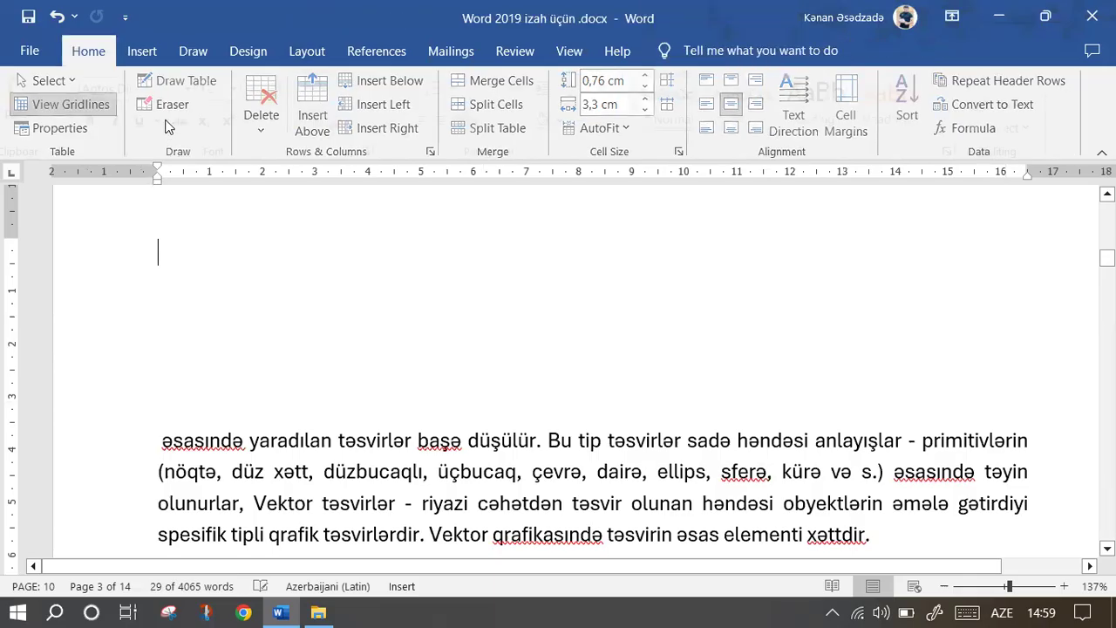
Embed an Excel spreadsheet at the top of the page, then delete the worksheet object.
{"action": "left_click", "coordinate": [140, 52]}
{"action": "left_click", "coordinate": [148, 109]}
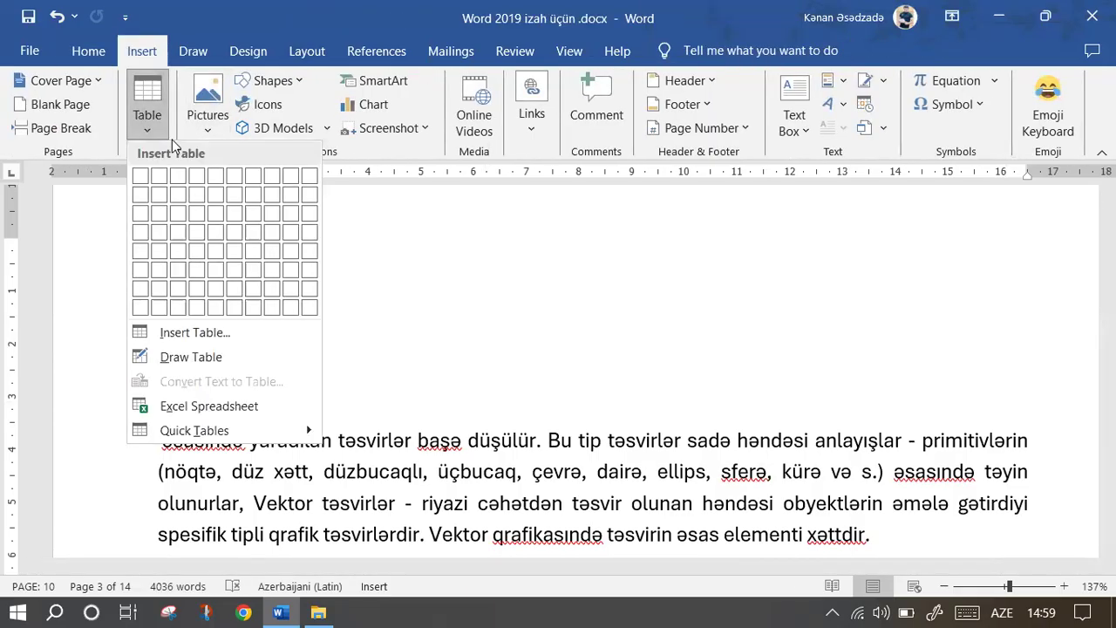
{"action": "left_click", "coordinate": [220, 408]}
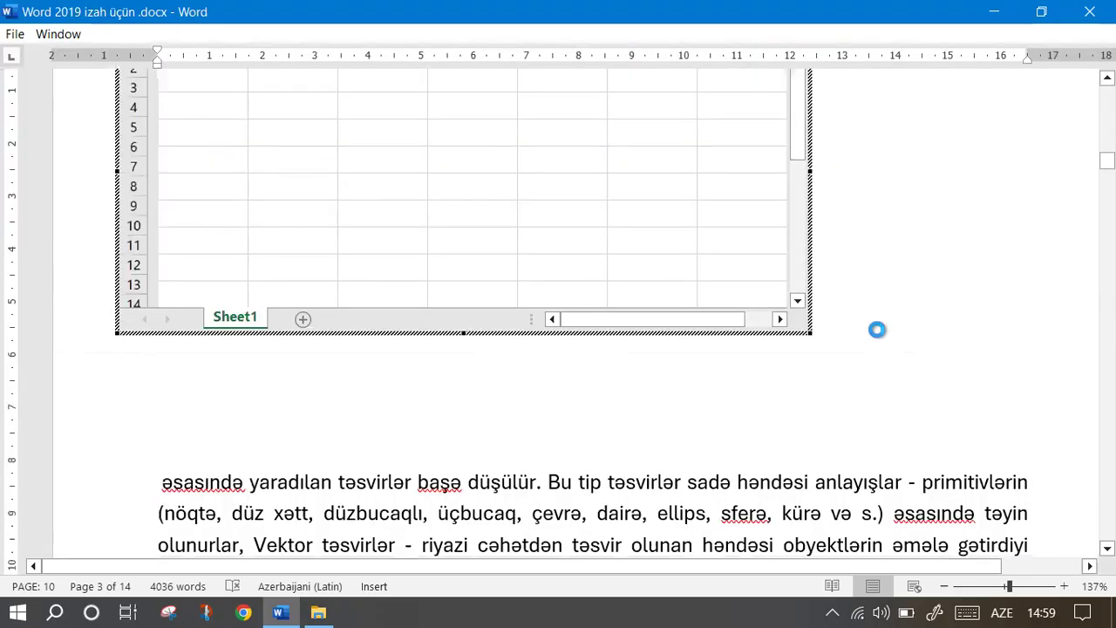
{"action": "scroll", "coordinate": [613, 299], "scroll_direction": "up", "scroll_amount": 3}
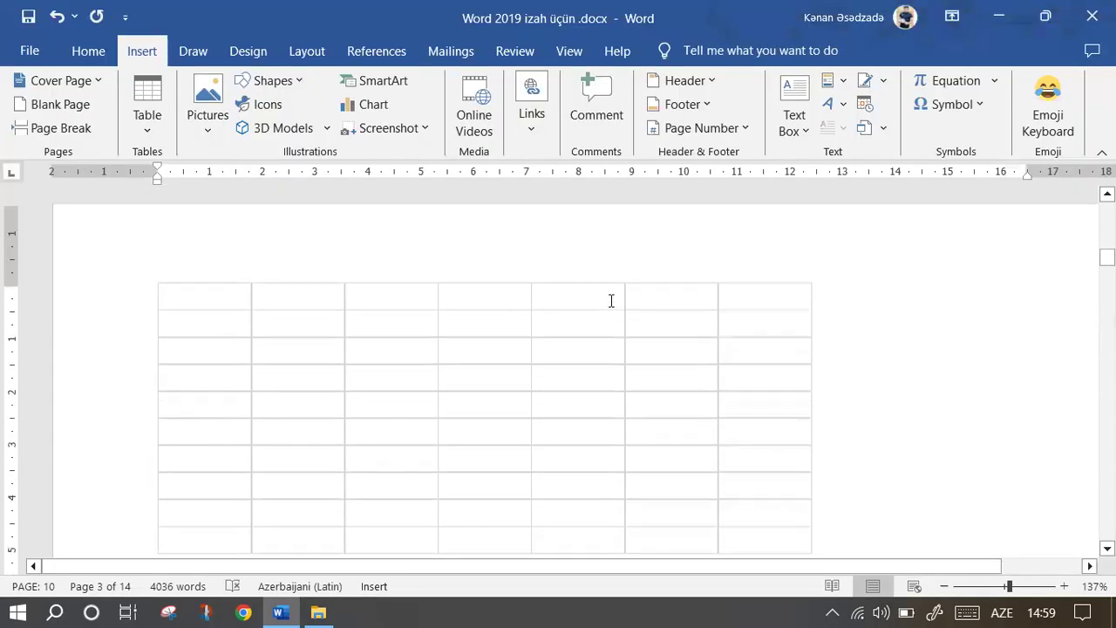
{"action": "left_click", "coordinate": [551, 367]}
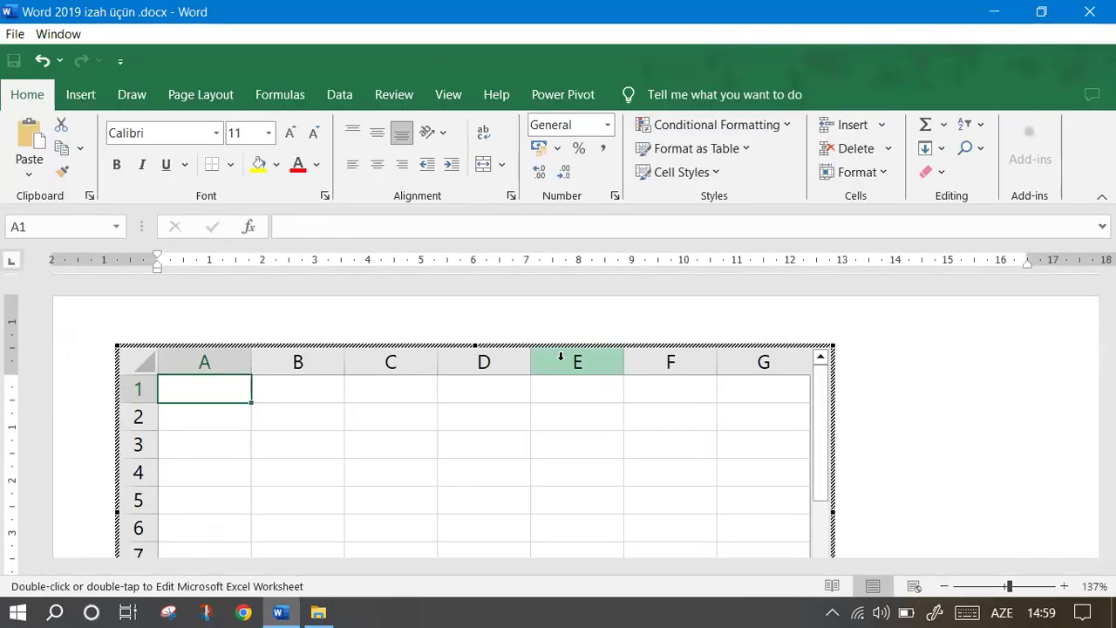
{"action": "left_click", "coordinate": [952, 373]}
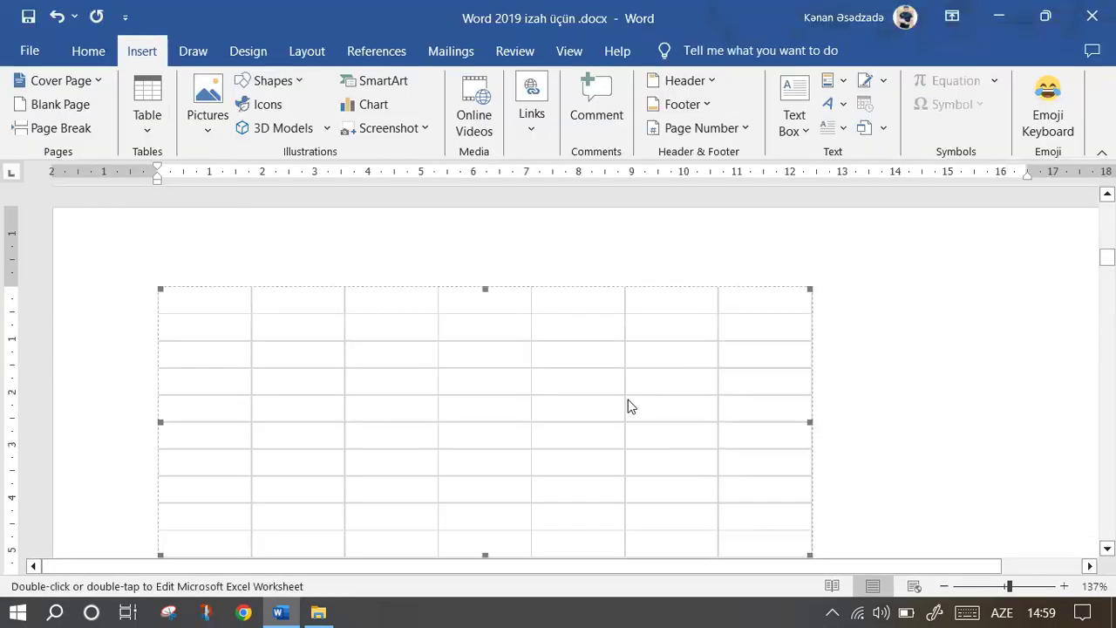
{"action": "key", "text": "Delete"}
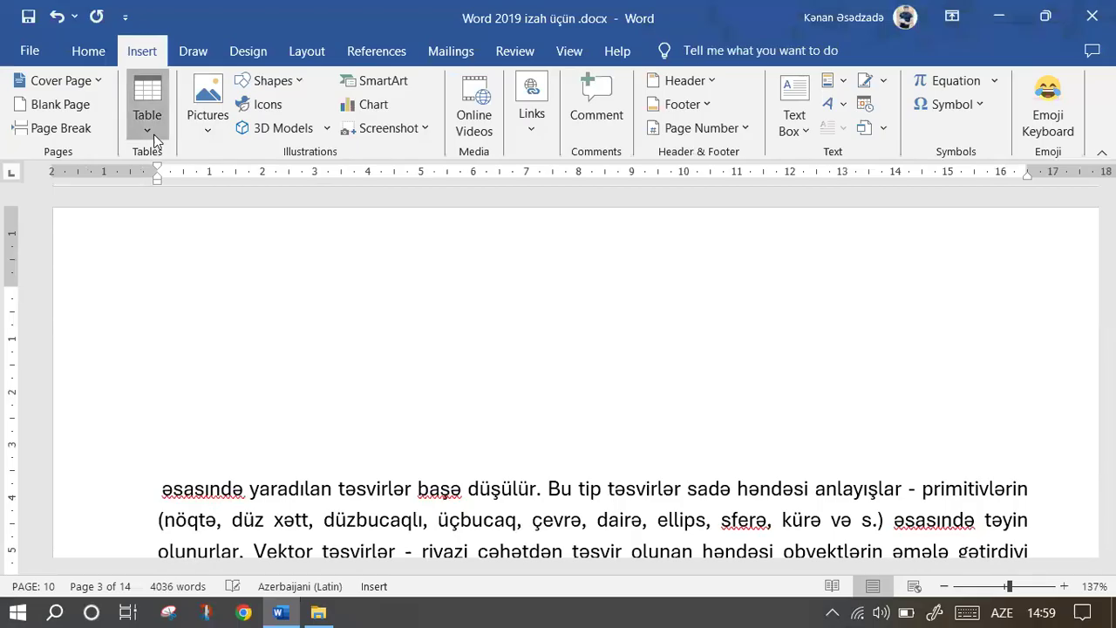
{"action": "left_click", "coordinate": [146, 122]}
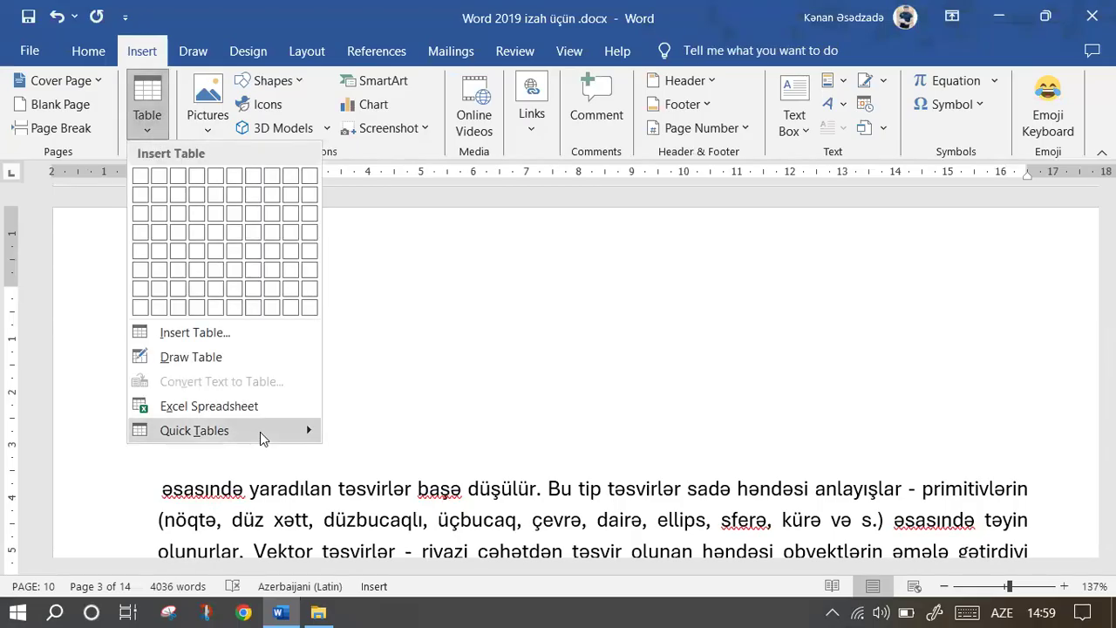
{"action": "mouse_move", "coordinate": [266, 438]}
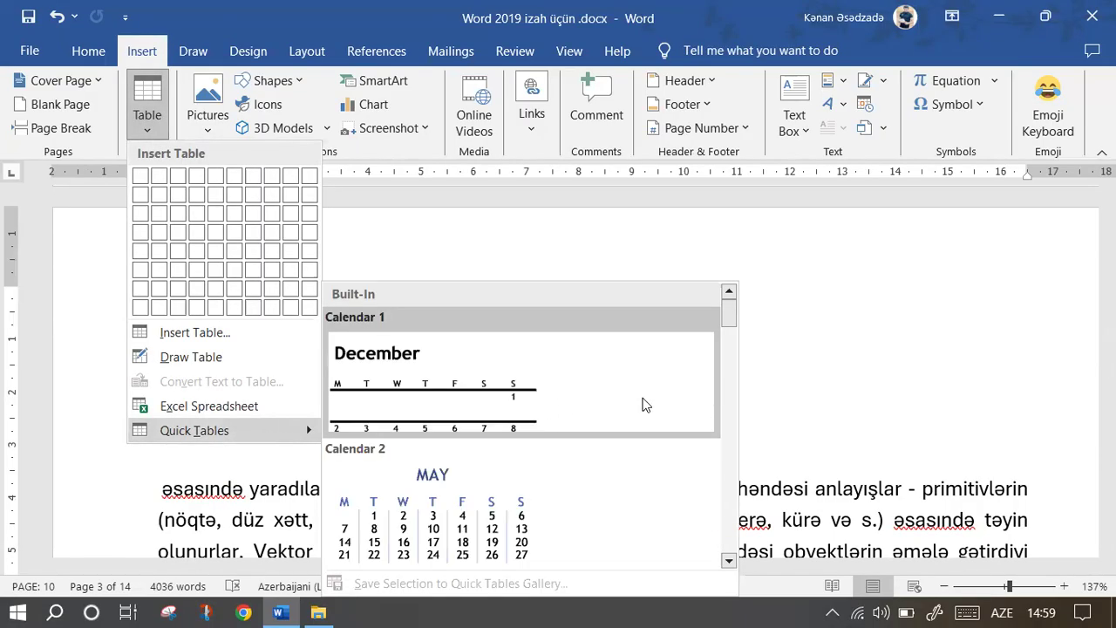
{"action": "left_click", "coordinate": [729, 560]}
{"action": "left_click", "coordinate": [729, 560]}
{"action": "left_click", "coordinate": [729, 560]}
{"action": "left_click", "coordinate": [730, 560]}
{"action": "left_click", "coordinate": [729, 560]}
{"action": "left_click", "coordinate": [729, 560]}
{"action": "left_click", "coordinate": [729, 560]}
{"action": "left_click", "coordinate": [729, 560]}
{"action": "left_click", "coordinate": [729, 560]}
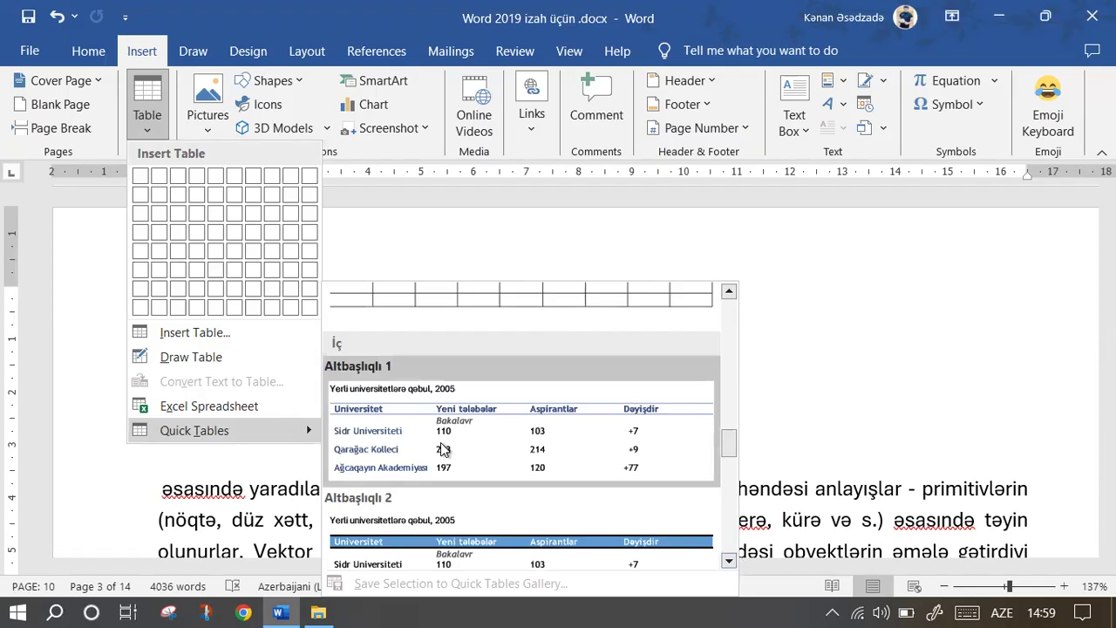
{"action": "left_click", "coordinate": [591, 461]}
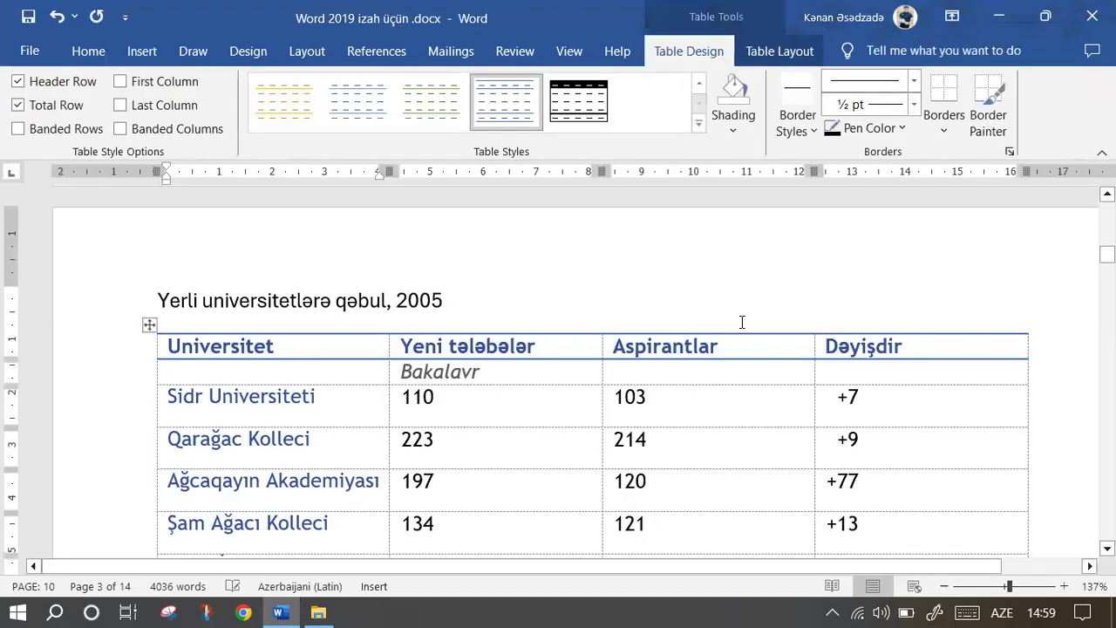
{"action": "key", "text": "ctrl+z"}
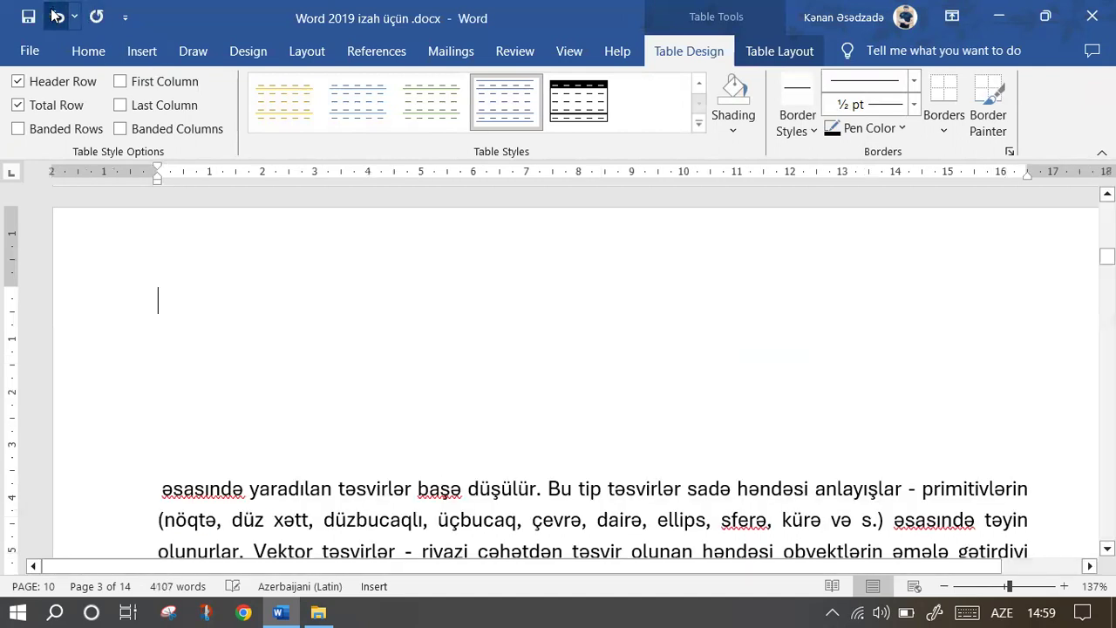
Insert an 8-column by 4-row table at the top of the page.
{"action": "left_click", "coordinate": [147, 52]}
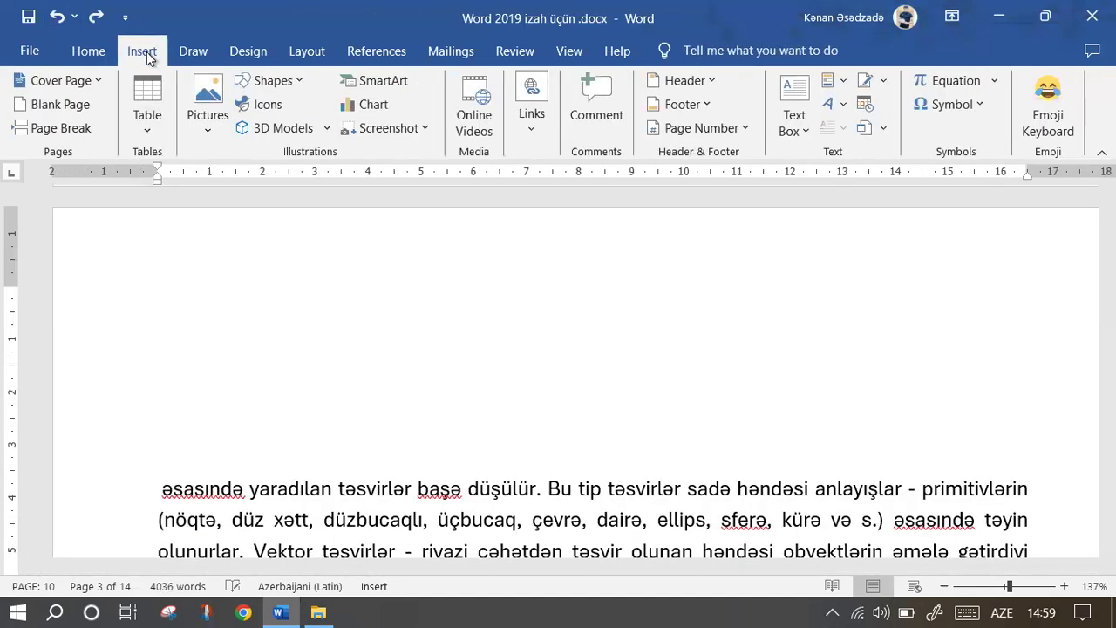
{"action": "left_click", "coordinate": [142, 132]}
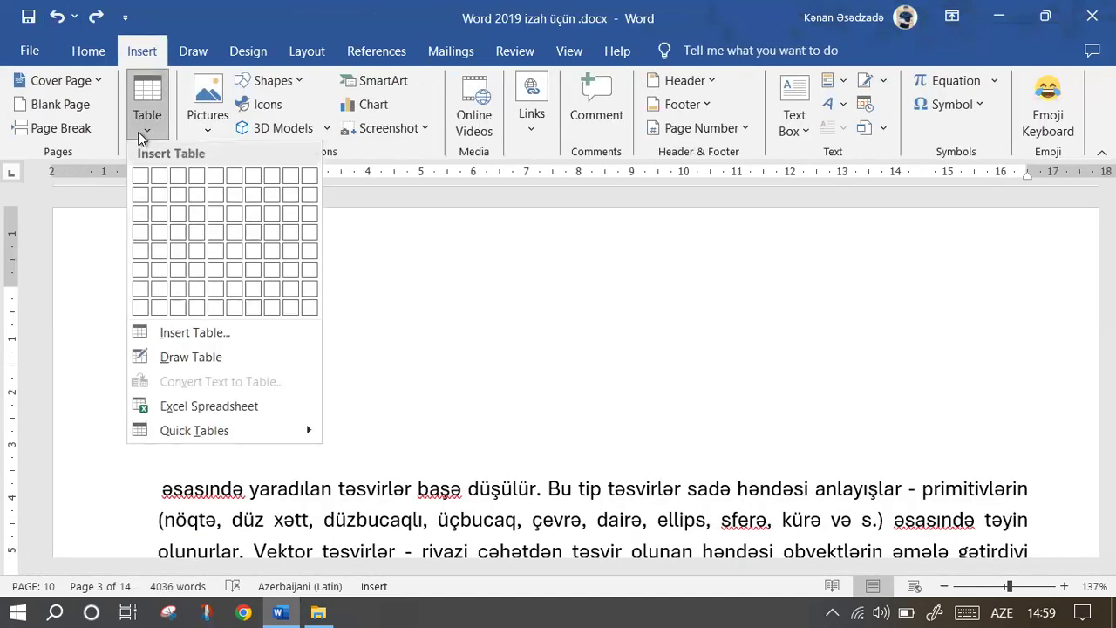
{"action": "left_click", "coordinate": [462, 272]}
{"action": "left_click", "coordinate": [142, 130]}
{"action": "left_click", "coordinate": [283, 242]}
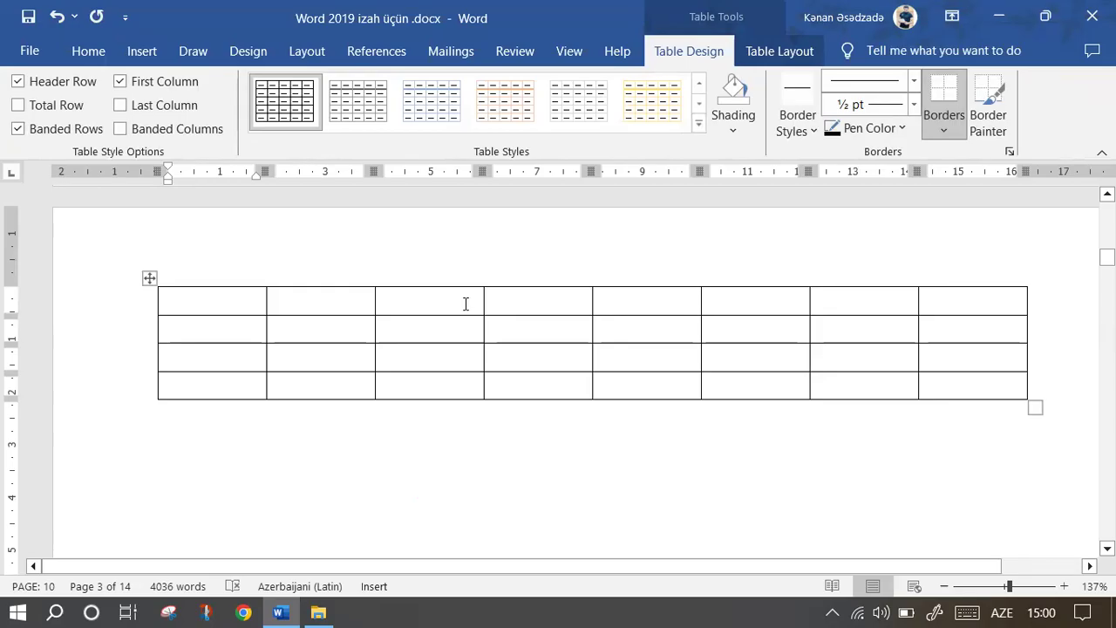
Select the table, preview the Quick Tables gallery without choosing one, and delete the table.
{"action": "left_click", "coordinate": [148, 279]}
{"action": "left_click", "coordinate": [142, 51]}
{"action": "left_click", "coordinate": [148, 110]}
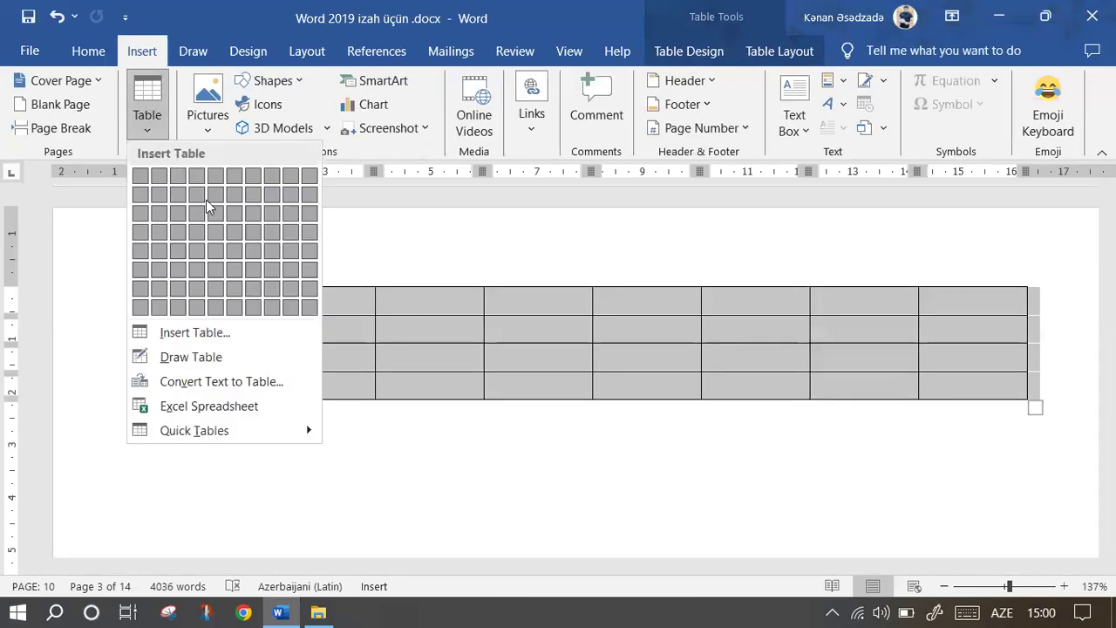
{"action": "mouse_move", "coordinate": [307, 434]}
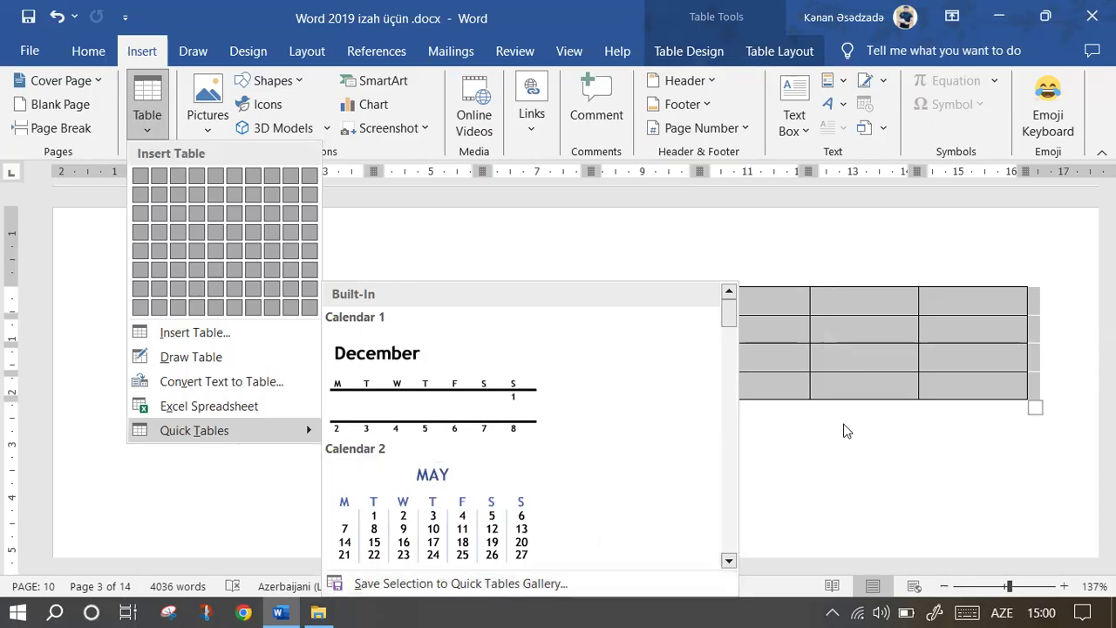
{"action": "left_click", "coordinate": [674, 342]}
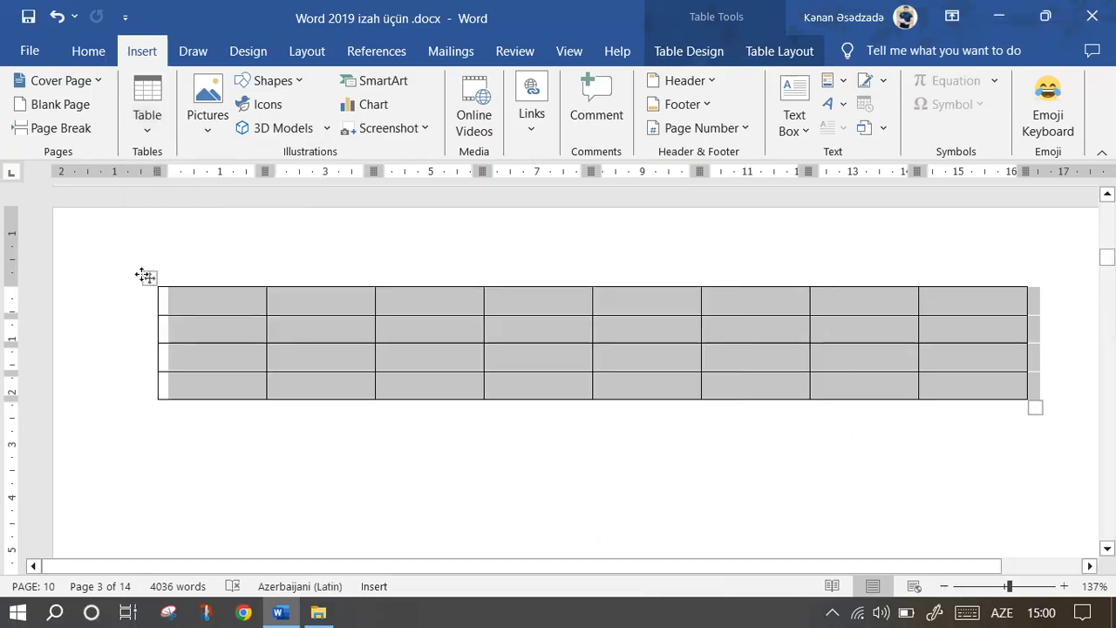
{"action": "key", "text": "BackSpace"}
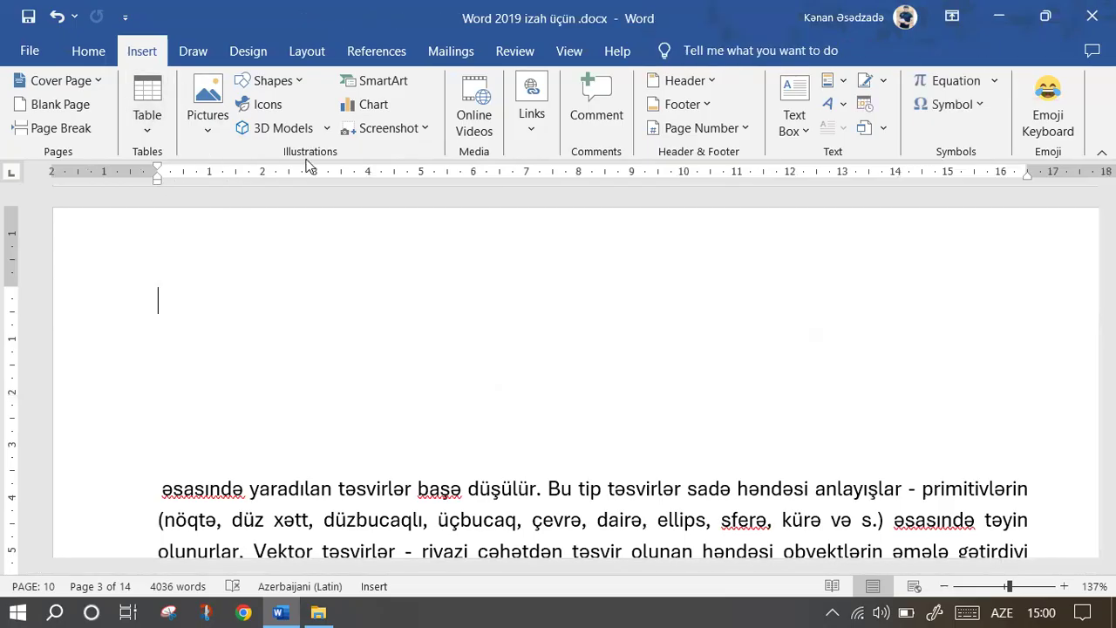
Add a blank line and insert the PowerPoint presentation PNG from the Desktop as a picture.
{"action": "key", "text": "Return"}
{"action": "key", "text": "Return"}
{"action": "key", "text": "Return"}
{"action": "key", "text": "Return"}
{"action": "left_click", "coordinate": [206, 129]}
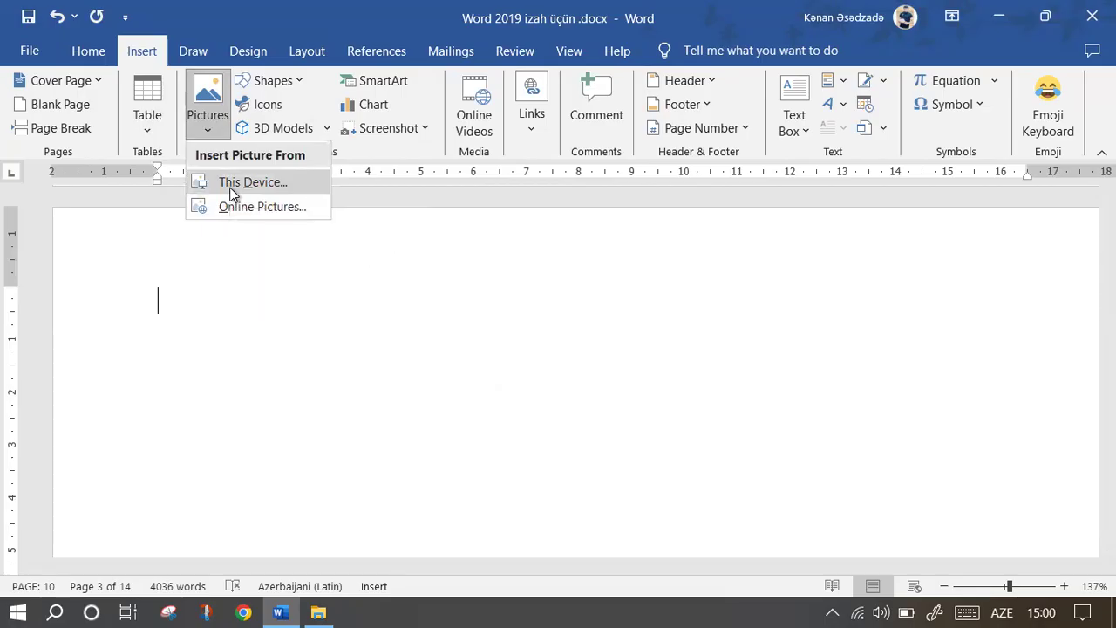
{"action": "left_click", "coordinate": [232, 190]}
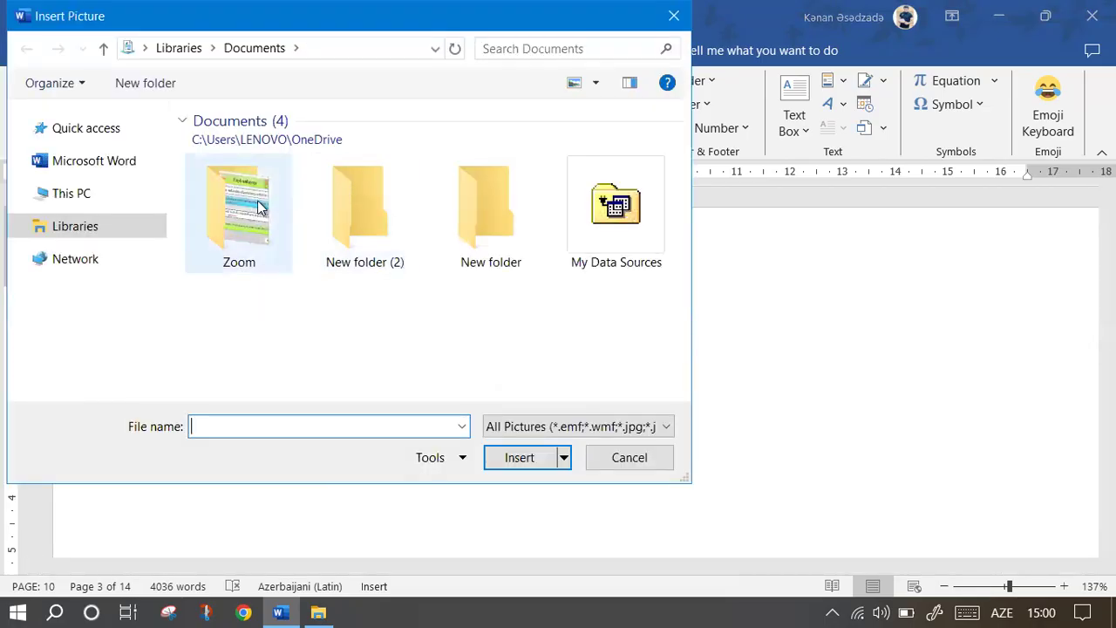
{"action": "left_click", "coordinate": [80, 169]}
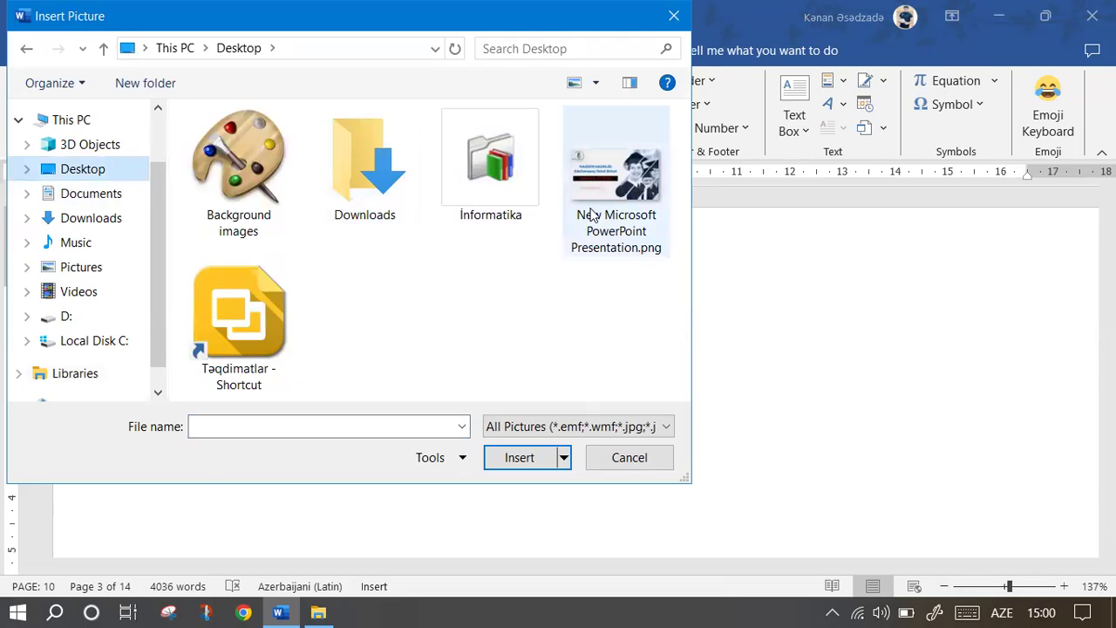
{"action": "left_click", "coordinate": [611, 179]}
{"action": "left_click", "coordinate": [523, 458]}
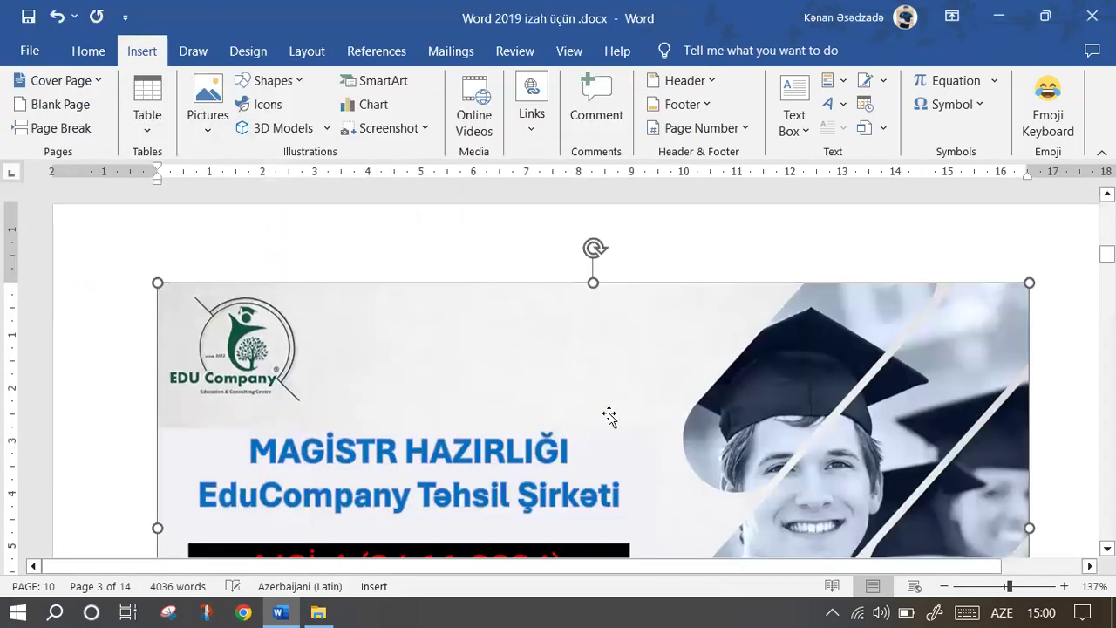
Scroll down to the inserted picture and delete it.
{"action": "scroll", "coordinate": [672, 377], "scroll_direction": "down", "scroll_amount": 2}
{"action": "scroll", "coordinate": [672, 381], "scroll_direction": "down", "scroll_amount": 2}
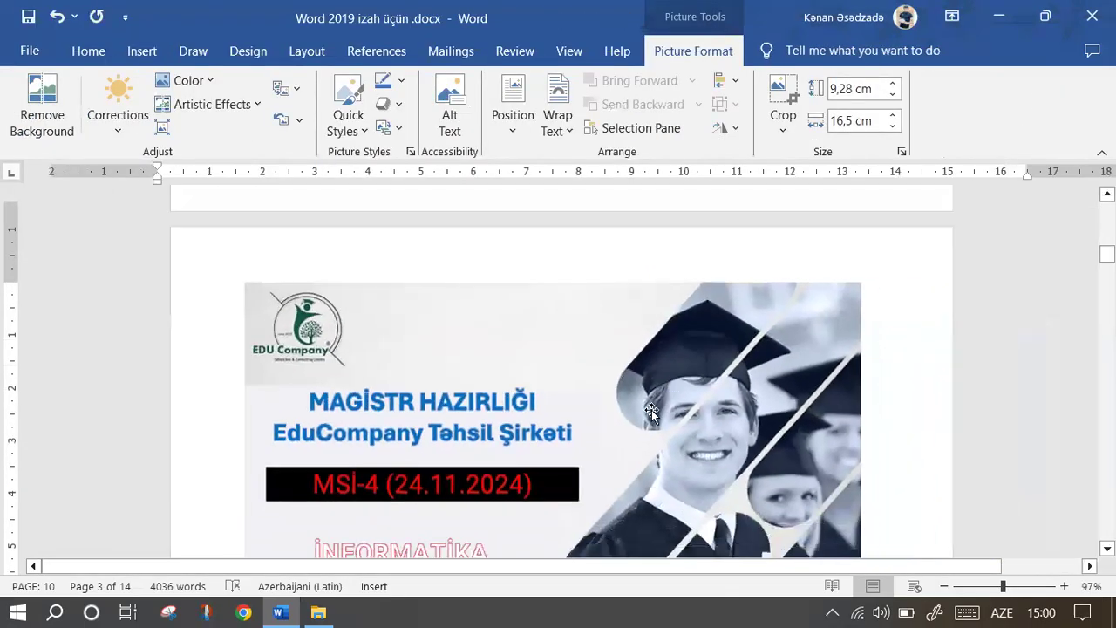
{"action": "scroll", "coordinate": [643, 436], "scroll_direction": "down", "scroll_amount": 1}
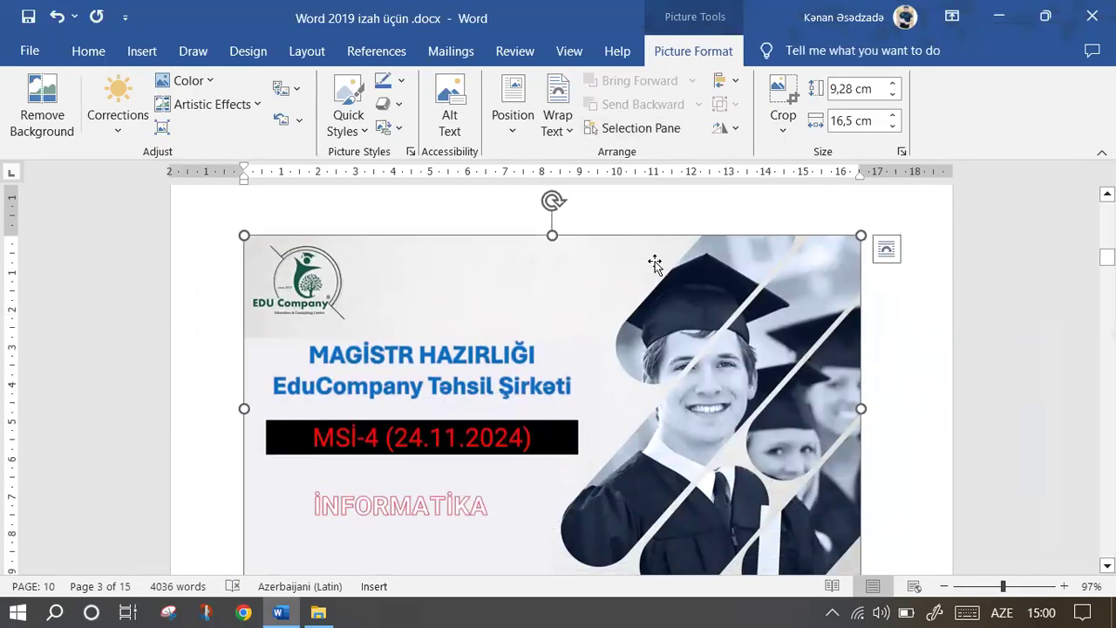
{"action": "key", "text": "Delete"}
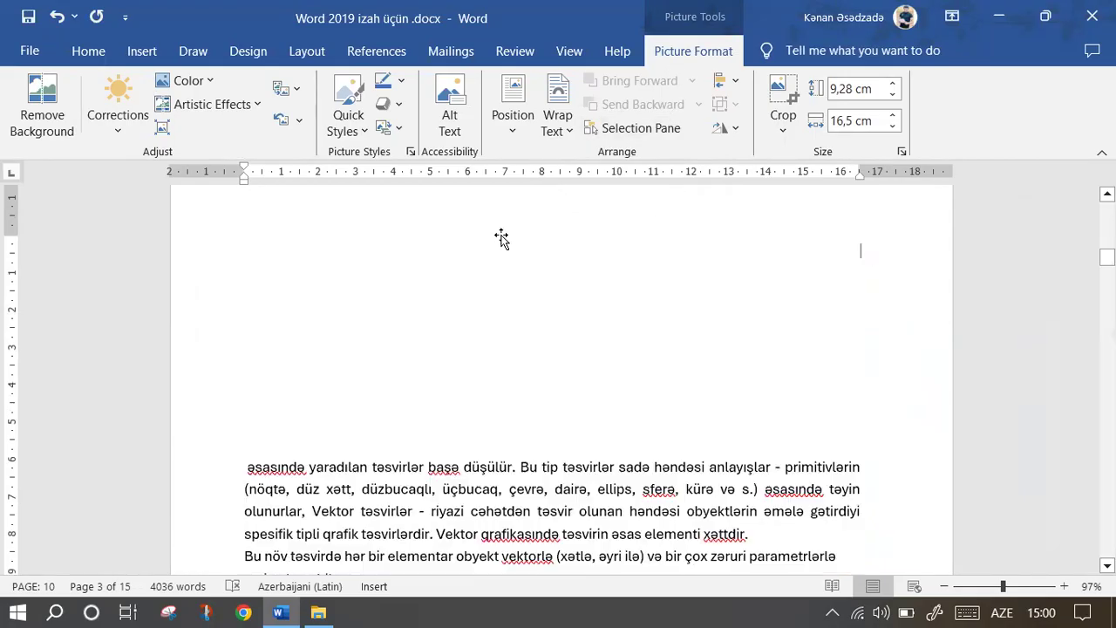
{"action": "left_click", "coordinate": [143, 50]}
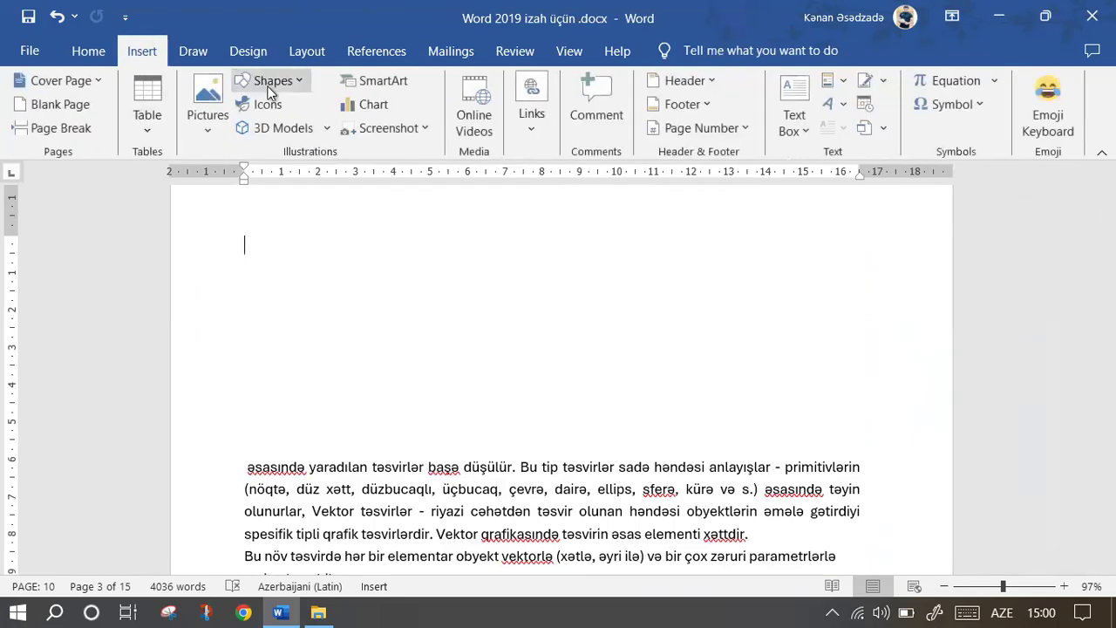
{"action": "left_click", "coordinate": [266, 87]}
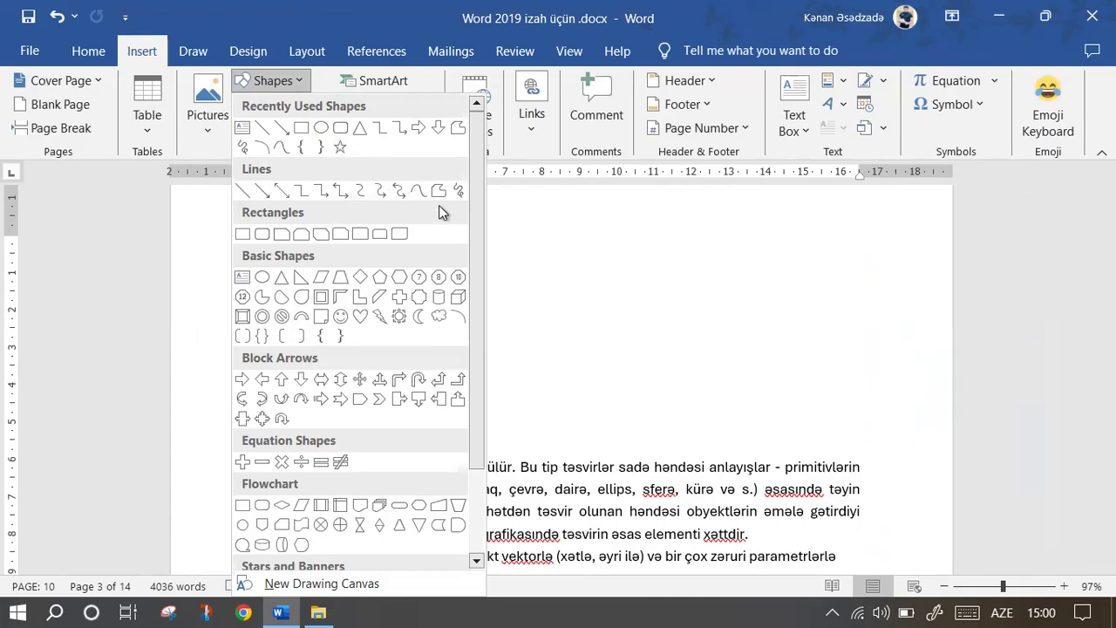
{"action": "left_click", "coordinate": [458, 296]}
{"action": "left_click_drag", "start_coordinate": [299, 236], "coordinate": [373, 303]}
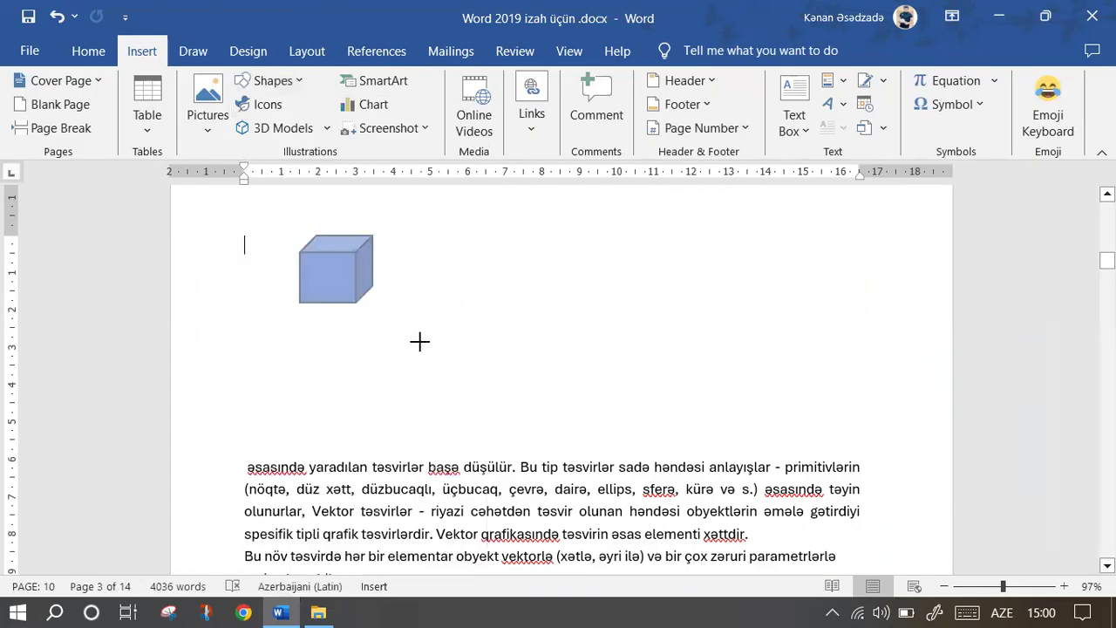
{"action": "left_click_drag", "start_coordinate": [419, 341], "coordinate": [431, 367]}
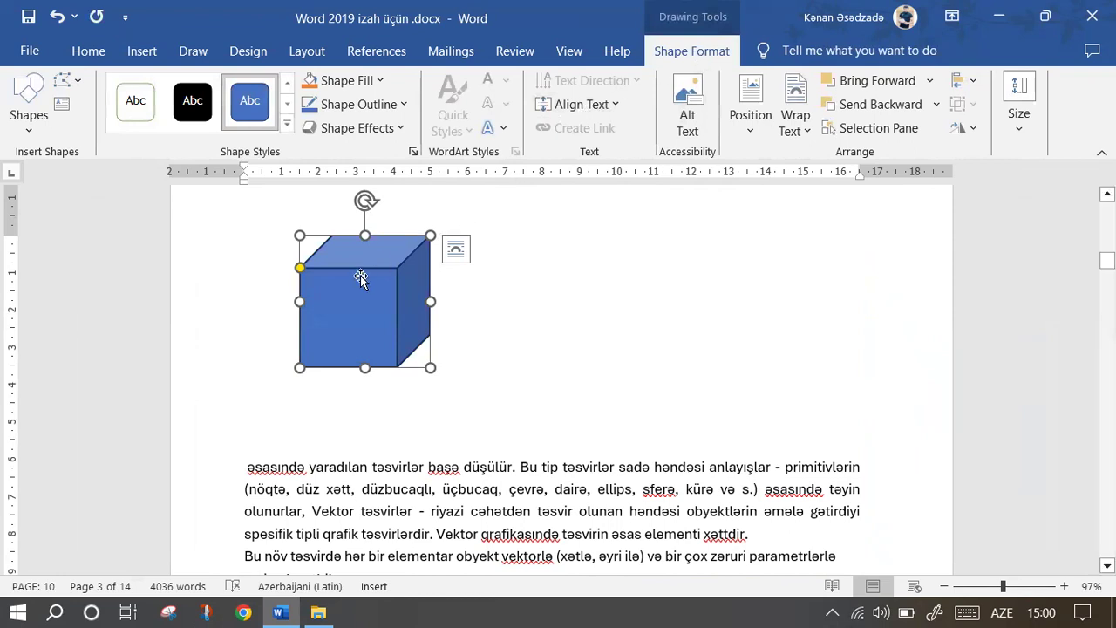
{"action": "key", "text": "Delete"}
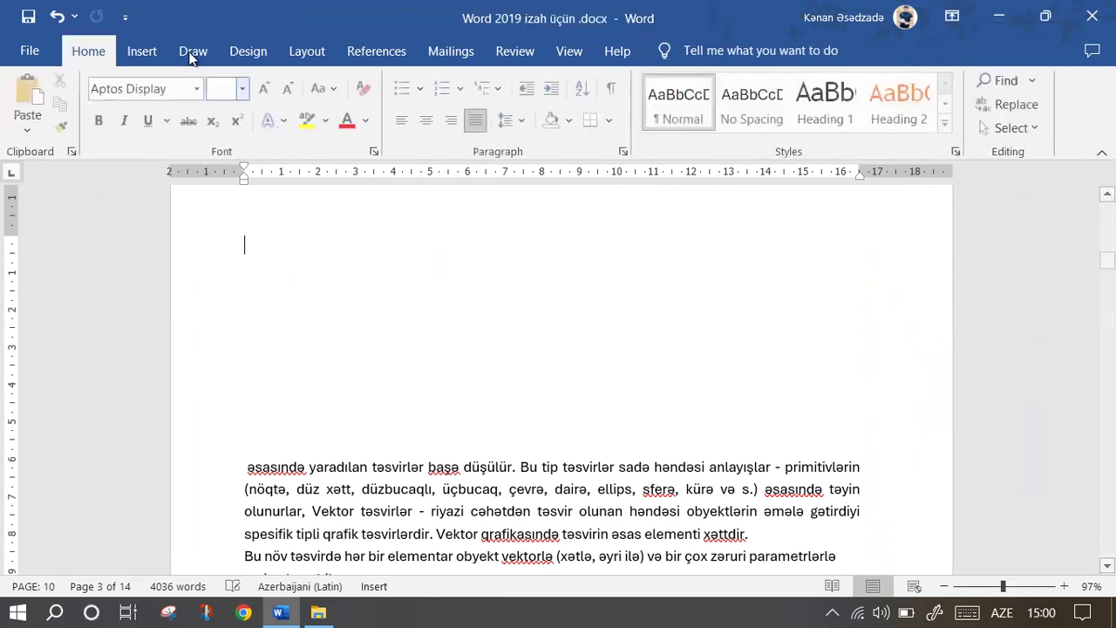
{"action": "left_click", "coordinate": [160, 52]}
{"action": "left_click", "coordinate": [264, 104]}
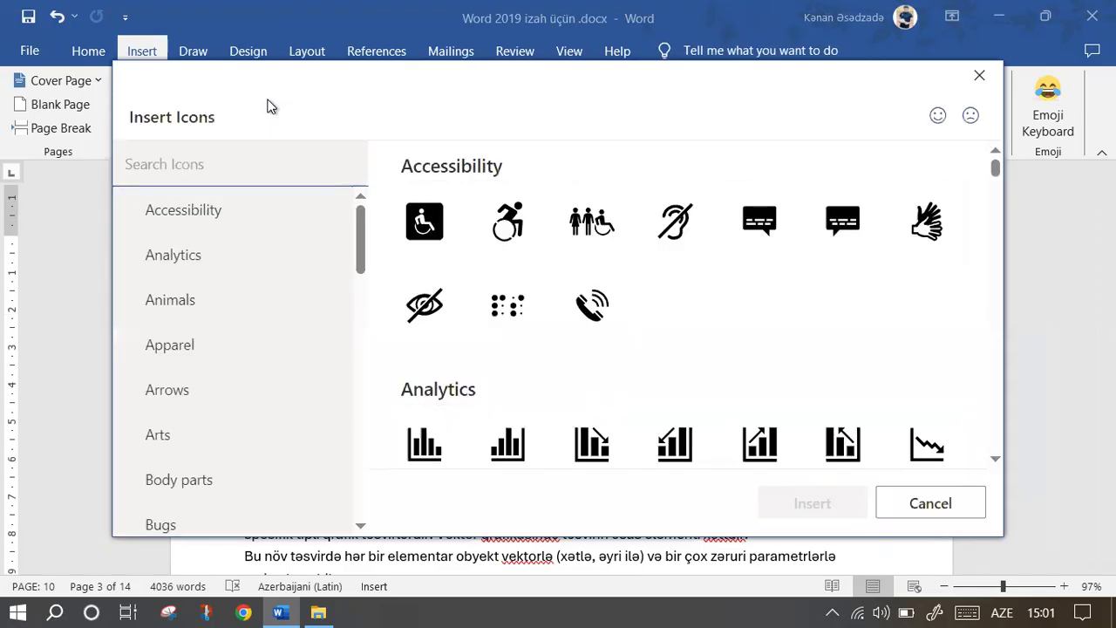
{"action": "scroll", "coordinate": [252, 262], "scroll_direction": "down", "scroll_amount": 5}
{"action": "scroll", "coordinate": [252, 322], "scroll_direction": "down", "scroll_amount": 5}
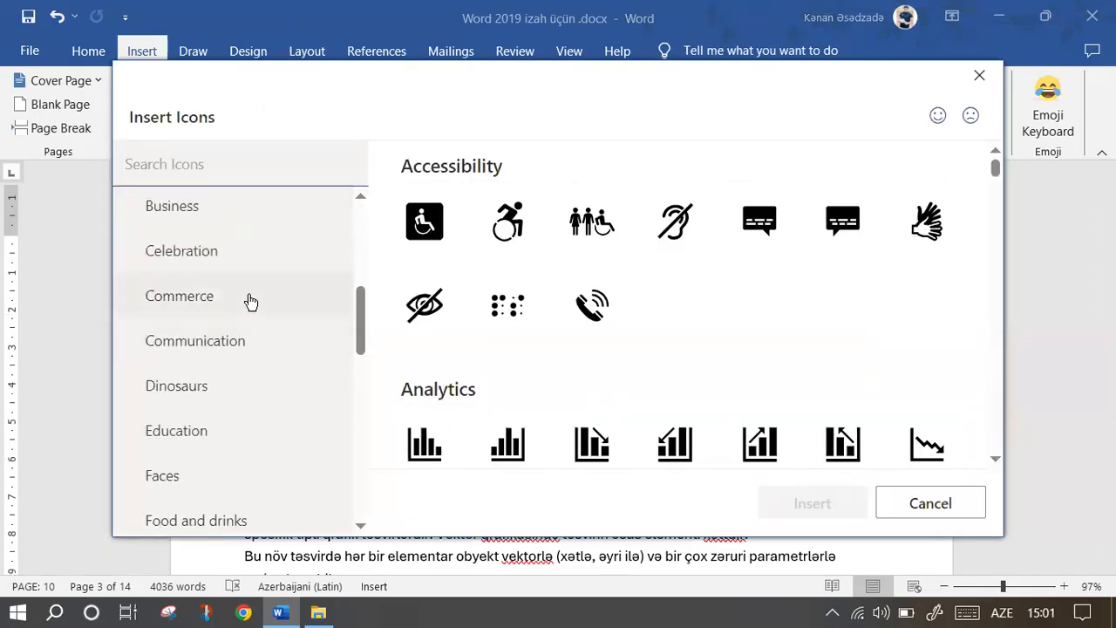
{"action": "left_click", "coordinate": [250, 260]}
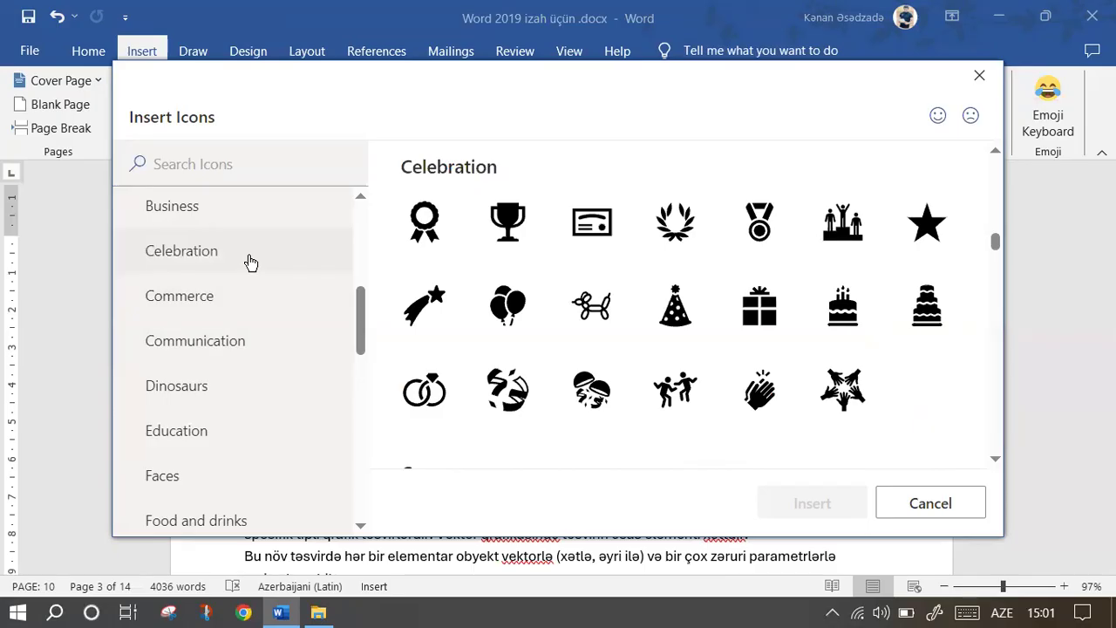
{"action": "left_click", "coordinate": [703, 199]}
{"action": "left_click", "coordinate": [810, 504]}
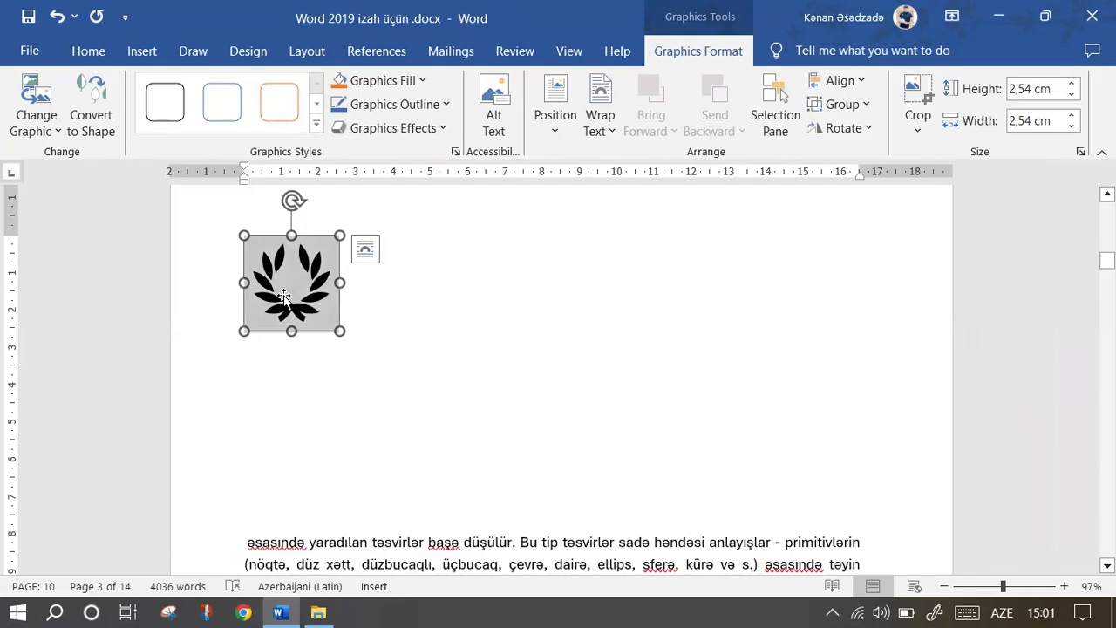
{"action": "key", "text": "Delete"}
{"action": "left_click", "coordinate": [141, 50]}
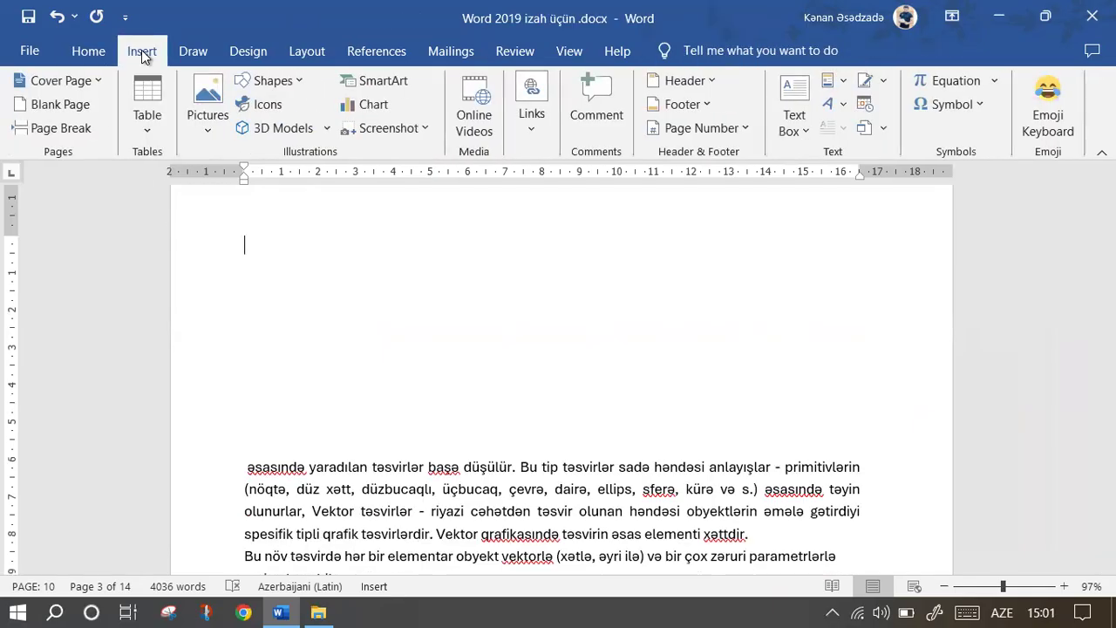
{"action": "left_click", "coordinate": [295, 130]}
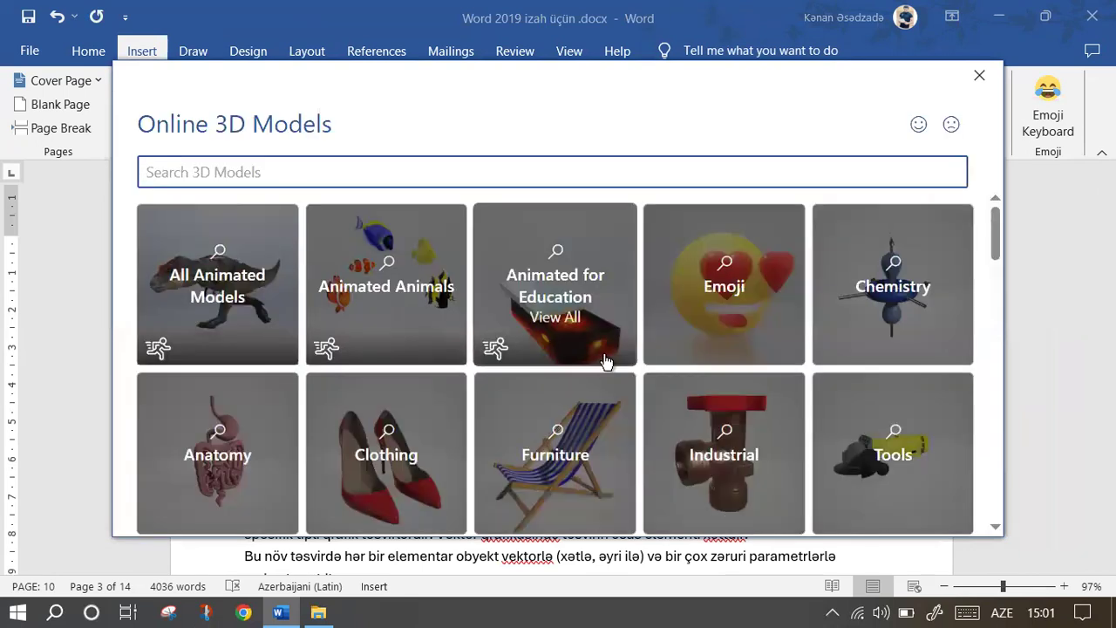
{"action": "scroll", "coordinate": [645, 357], "scroll_direction": "down", "scroll_amount": 5}
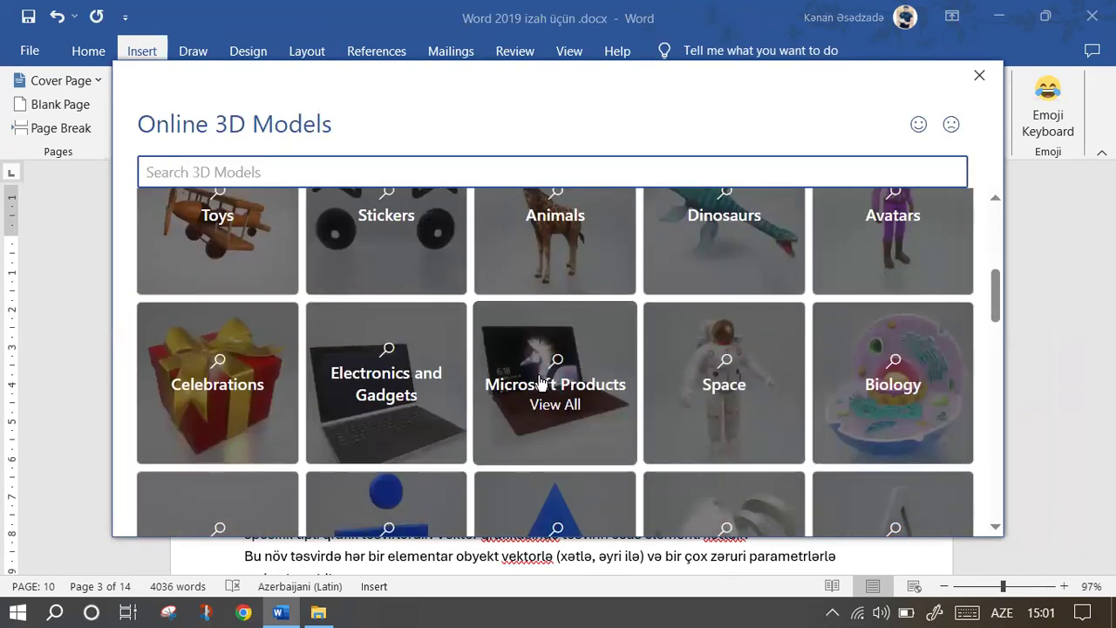
{"action": "left_click", "coordinate": [542, 382]}
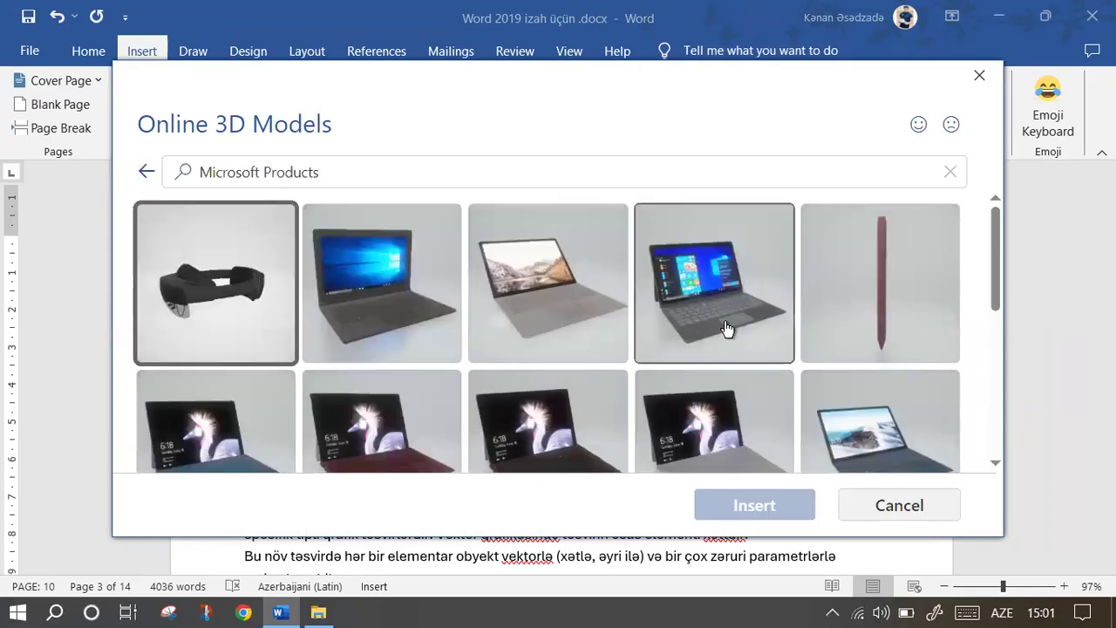
{"action": "scroll", "coordinate": [729, 323], "scroll_direction": "down", "scroll_amount": 3}
{"action": "scroll", "coordinate": [683, 317], "scroll_direction": "down", "scroll_amount": 1}
{"action": "scroll", "coordinate": [683, 317], "scroll_direction": "down", "scroll_amount": 3}
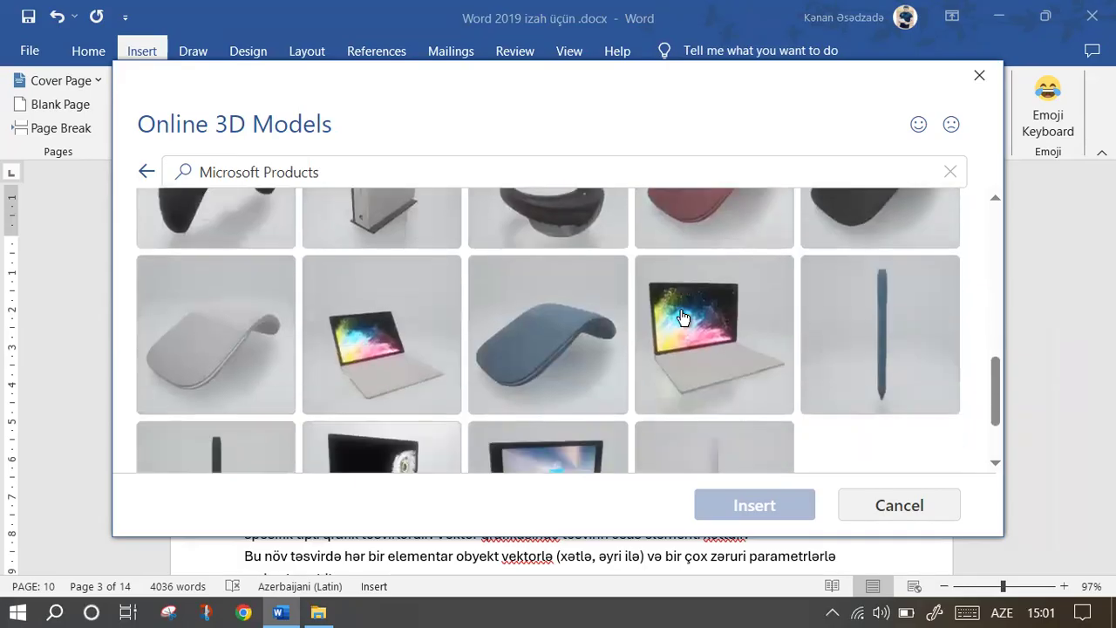
{"action": "scroll", "coordinate": [686, 317], "scroll_direction": "down", "scroll_amount": 1}
{"action": "left_click", "coordinate": [434, 377]}
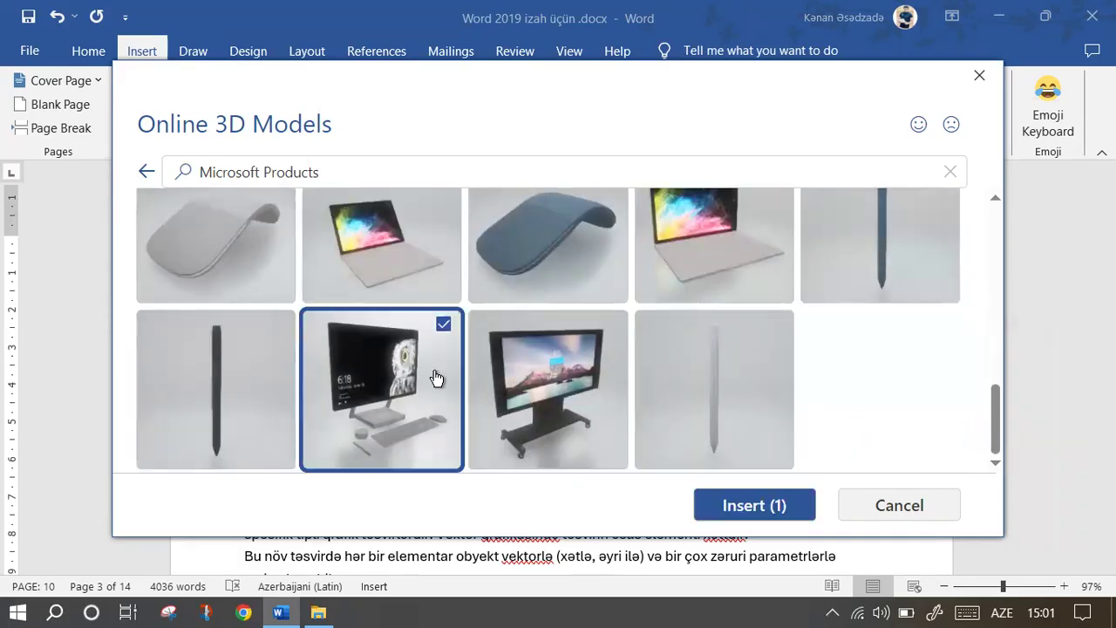
{"action": "left_click", "coordinate": [748, 506]}
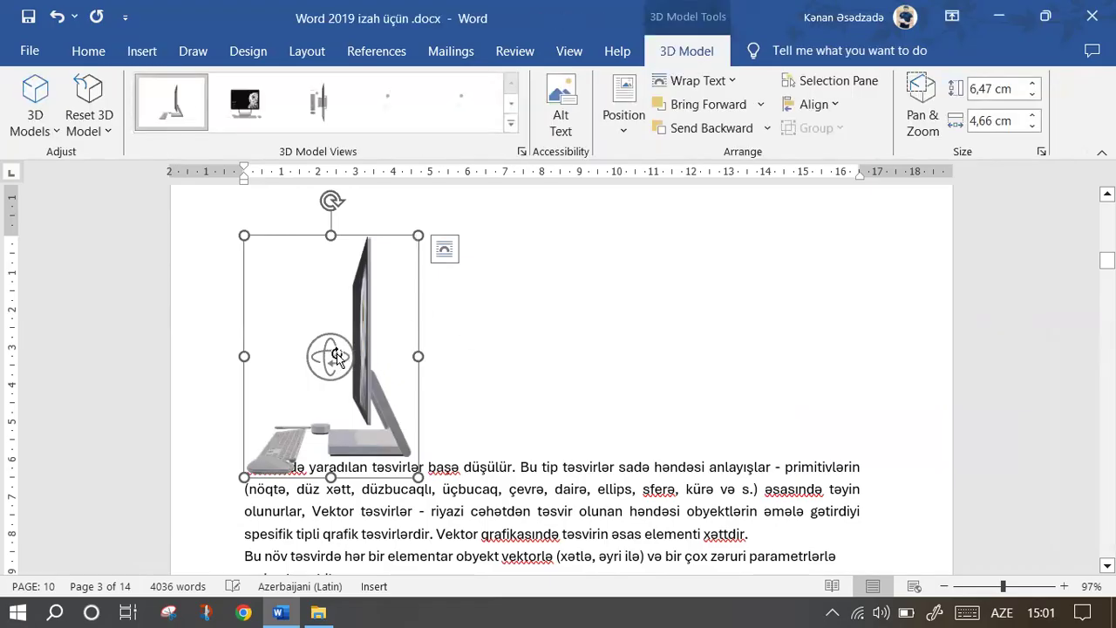
{"action": "mouse_move", "coordinate": [336, 358]}
{"action": "left_mouse_down"}
{"action": "mouse_move", "coordinate": [408, 217]}
{"action": "mouse_move", "coordinate": [452, 274]}
{"action": "left_mouse_up"}
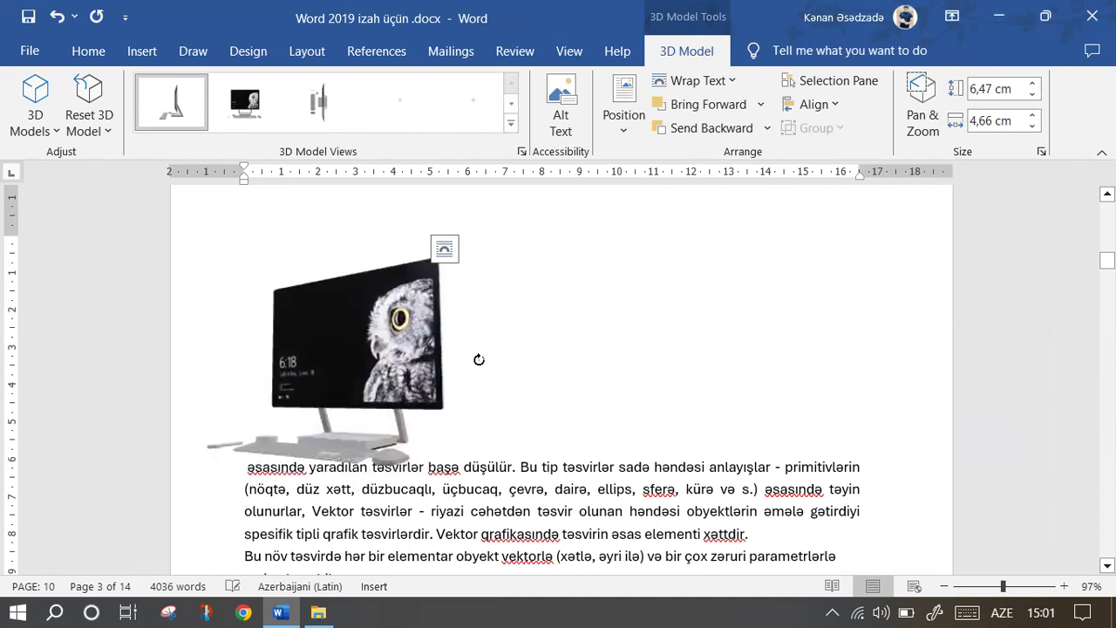
{"action": "mouse_move", "coordinate": [453, 274]}
{"action": "left_mouse_down"}
{"action": "mouse_move", "coordinate": [344, 416]}
{"action": "mouse_move", "coordinate": [581, 393]}
{"action": "left_mouse_up"}
{"action": "left_click", "coordinate": [345, 416]}
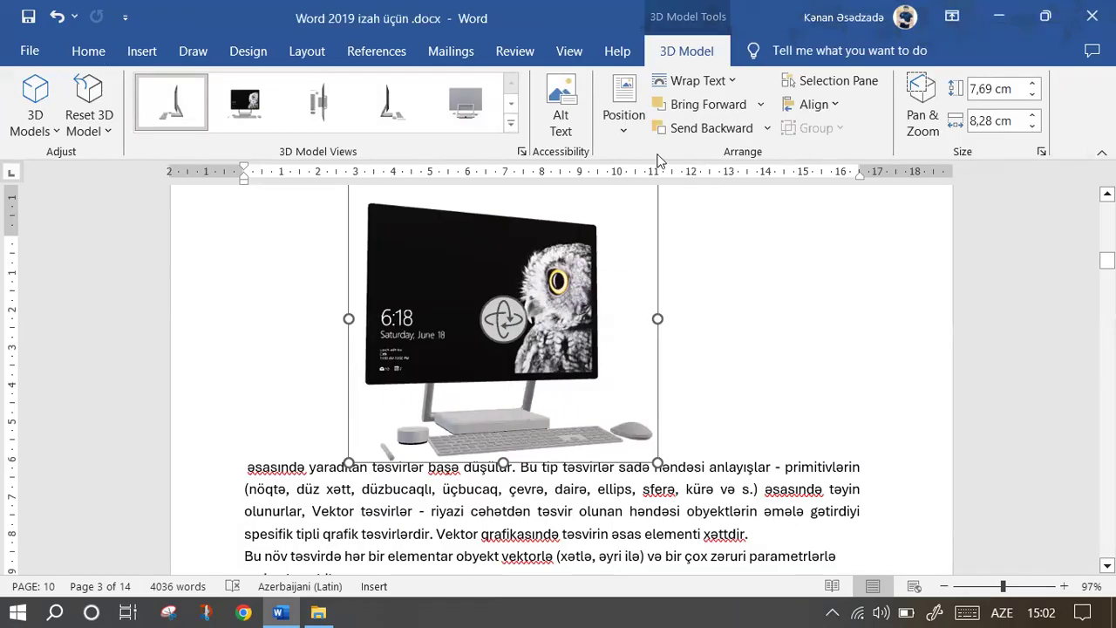
{"action": "left_click", "coordinate": [462, 109]}
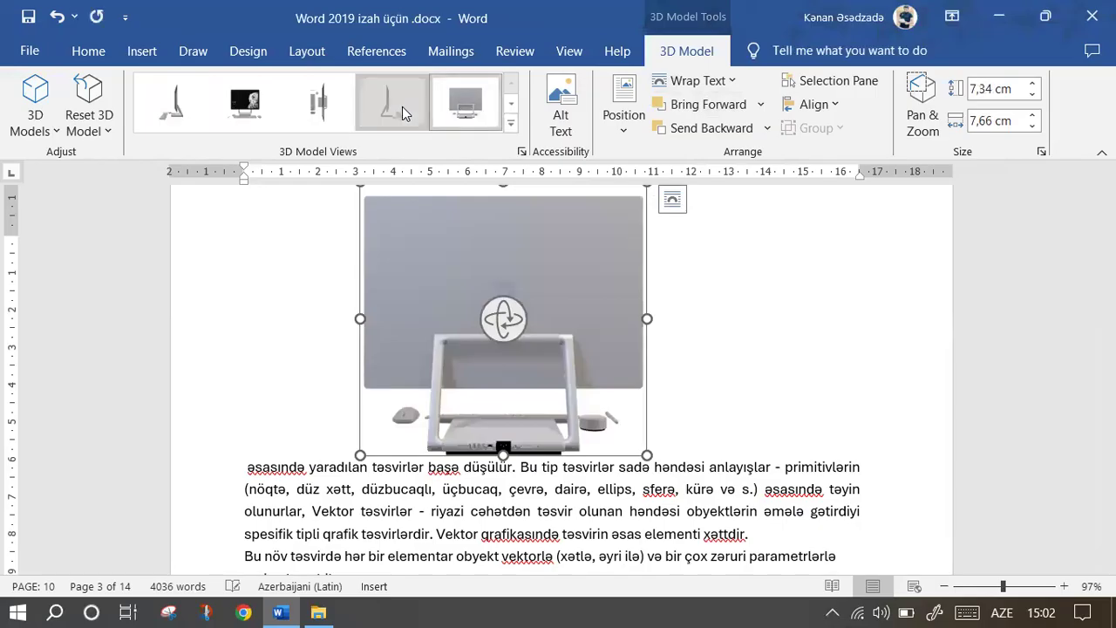
{"action": "left_click", "coordinate": [323, 115]}
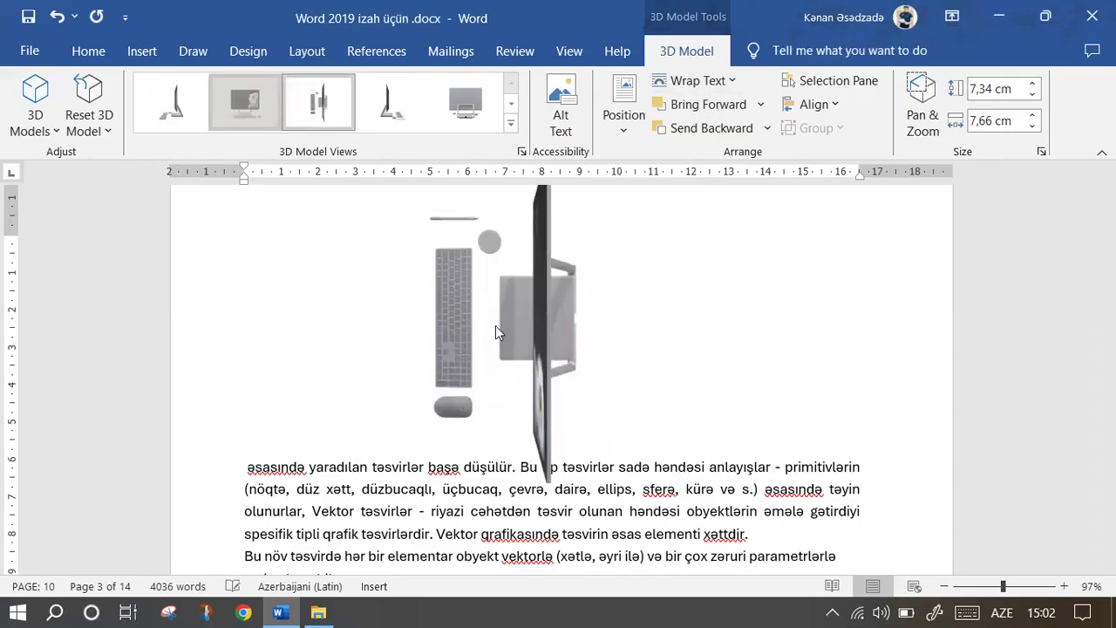
{"action": "key", "text": "ctrl+z"}
{"action": "key", "text": "ctrl+z"}
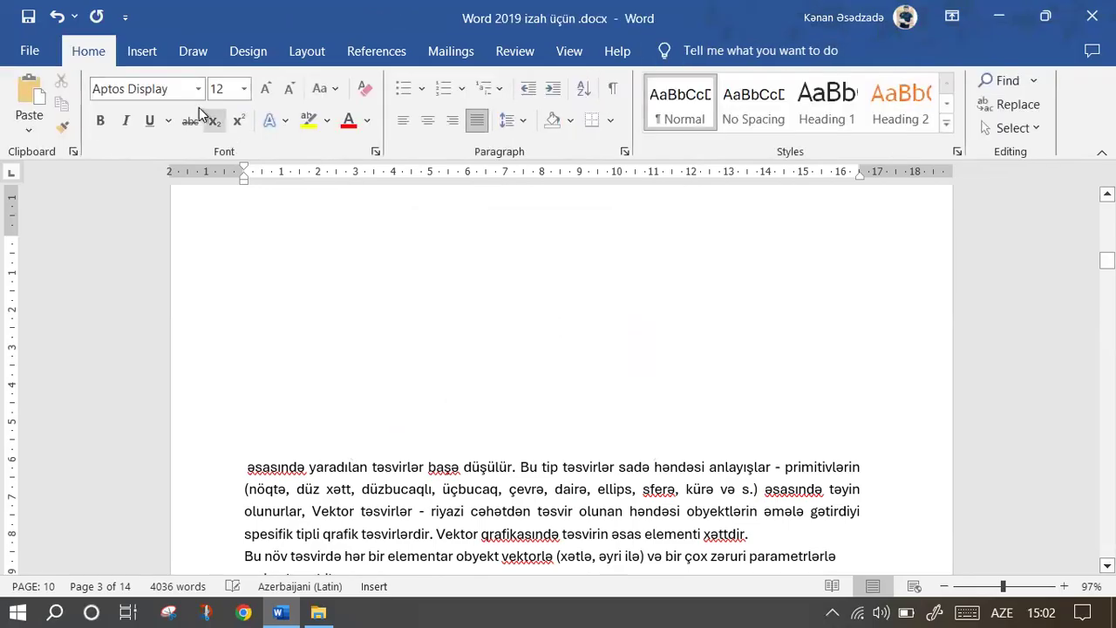
{"action": "left_click", "coordinate": [143, 53]}
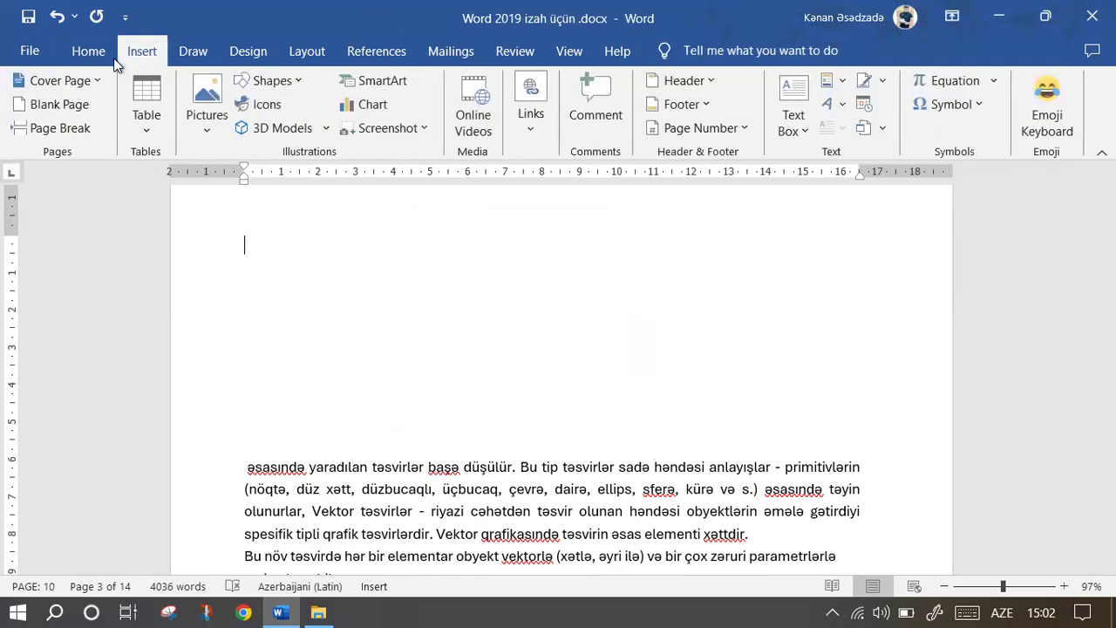
{"action": "left_click", "coordinate": [383, 81]}
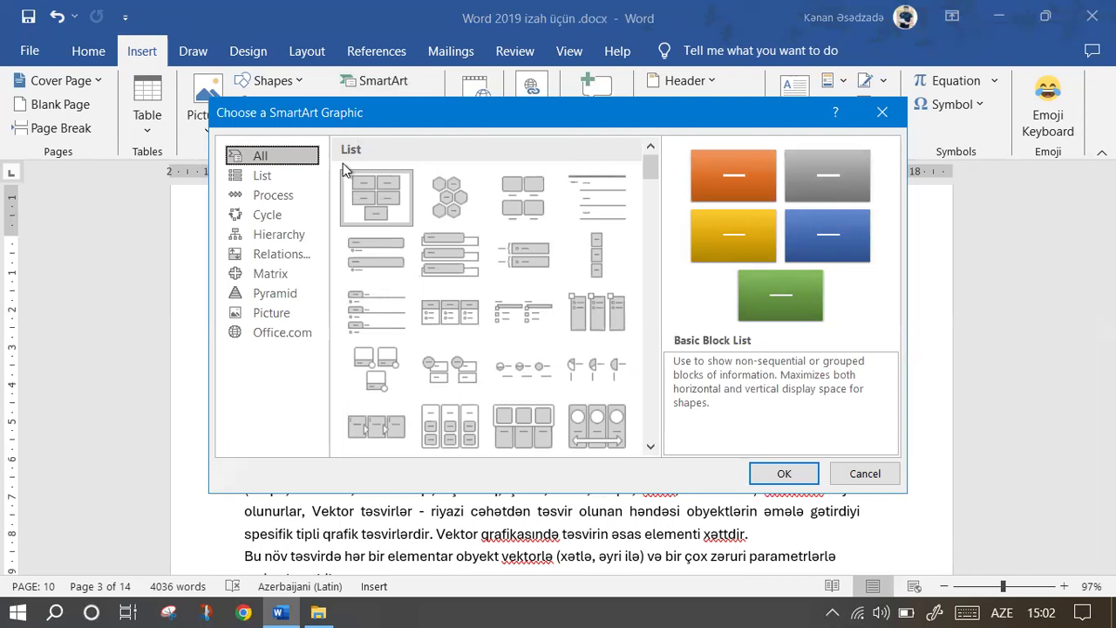
{"action": "left_click", "coordinate": [301, 197]}
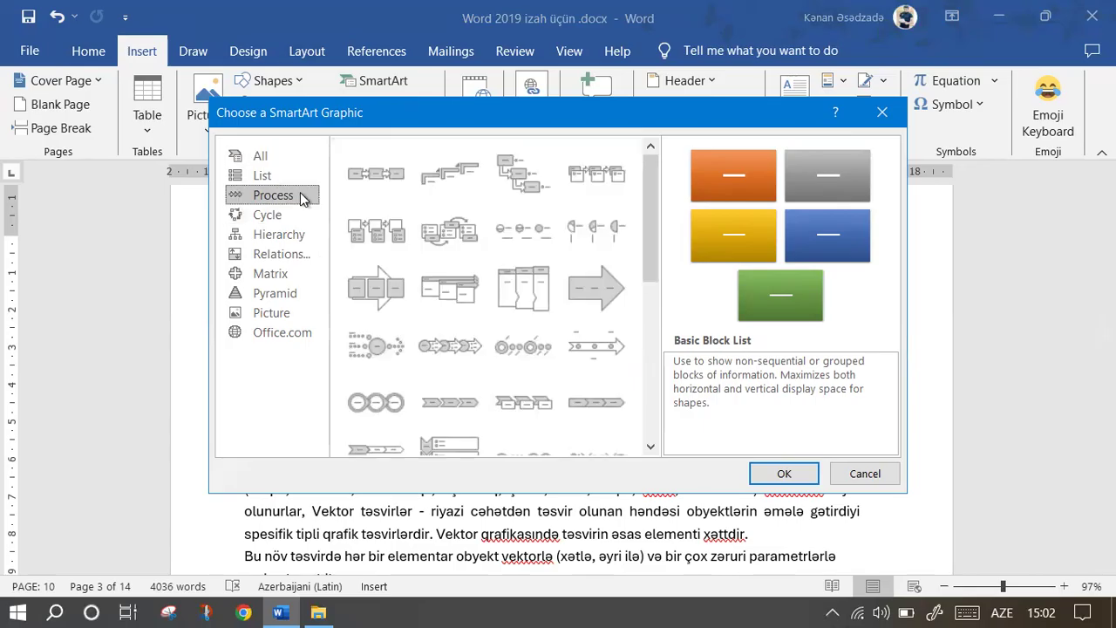
{"action": "left_click", "coordinate": [453, 236]}
{"action": "left_click", "coordinate": [785, 476]}
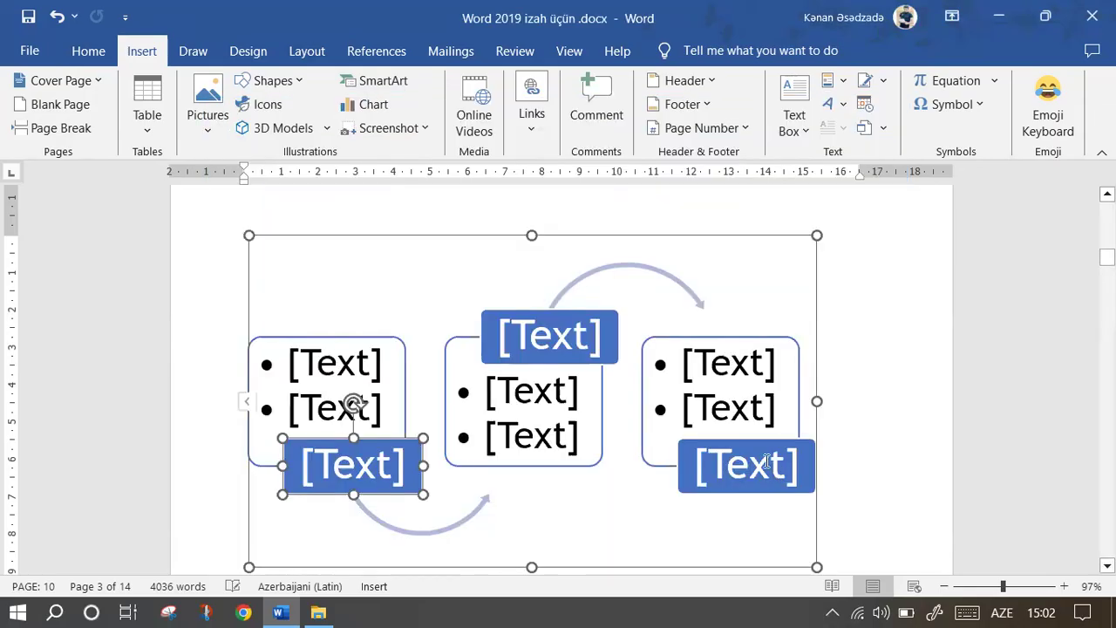
{"action": "scroll", "coordinate": [814, 264], "scroll_direction": "down", "scroll_amount": 2, "text": "ctrl"}
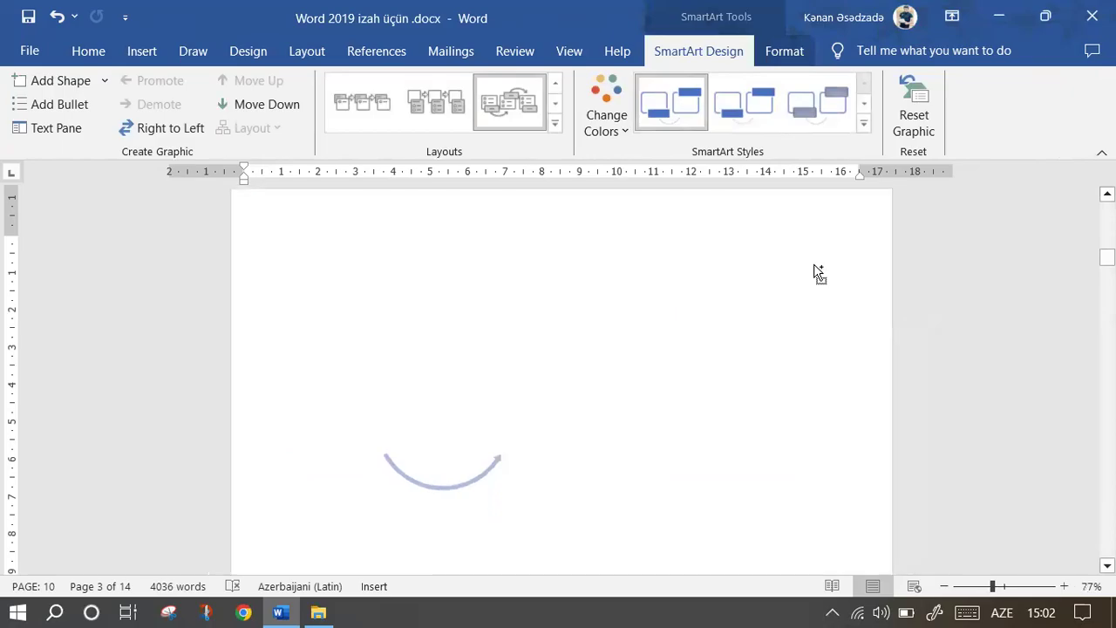
{"action": "left_click", "coordinate": [608, 124]}
{"action": "key", "text": "Escape"}
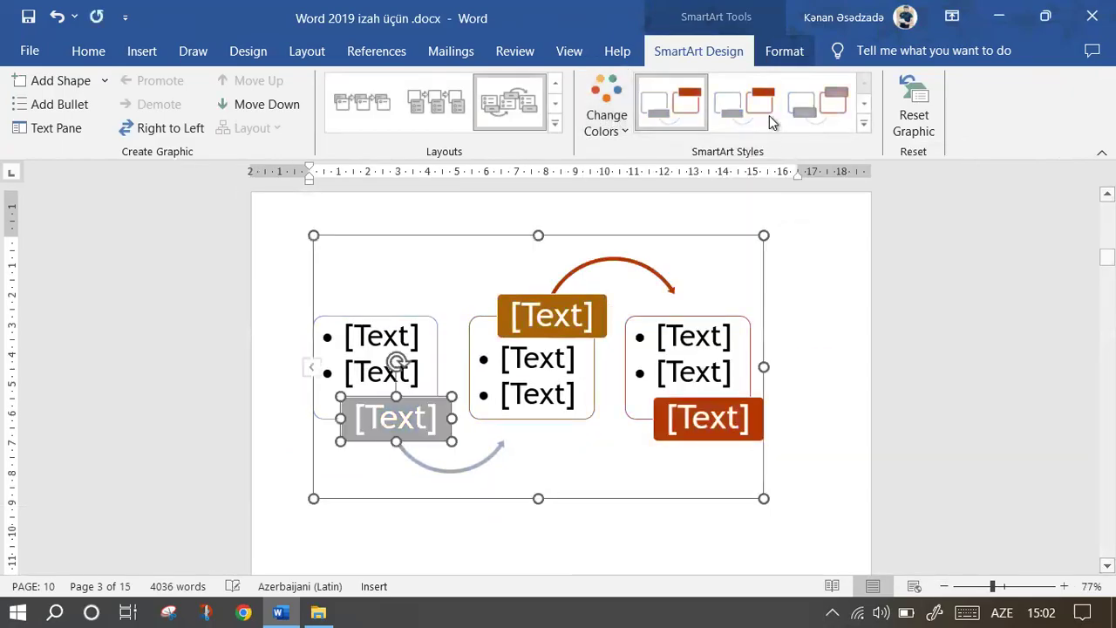
{"action": "left_click", "coordinate": [768, 122]}
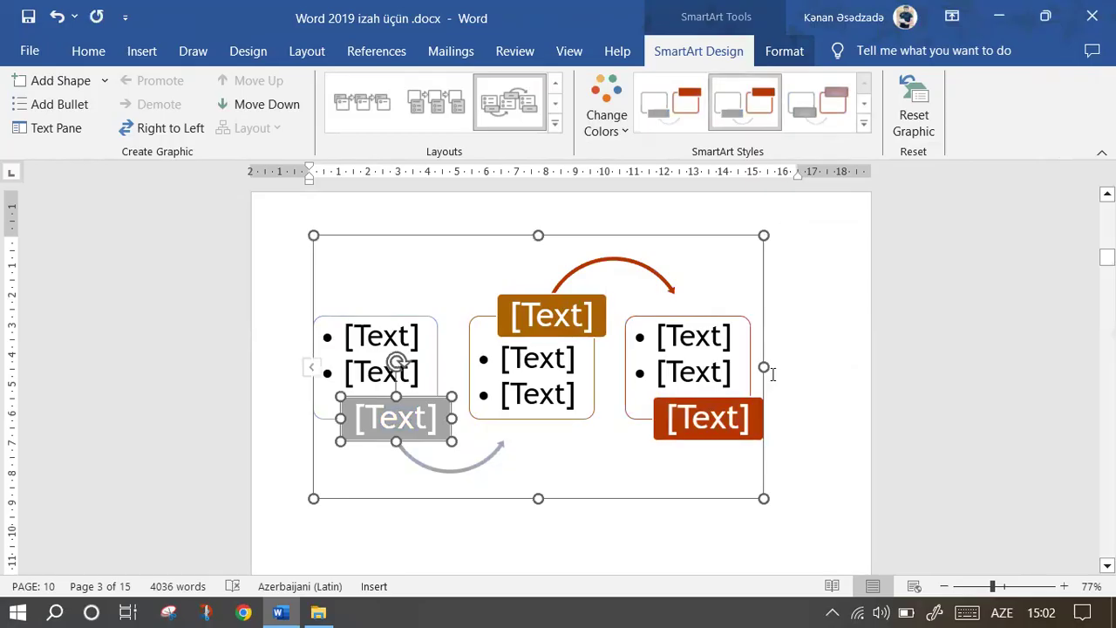
{"action": "left_click_drag", "start_coordinate": [780, 366], "coordinate": [830, 367]}
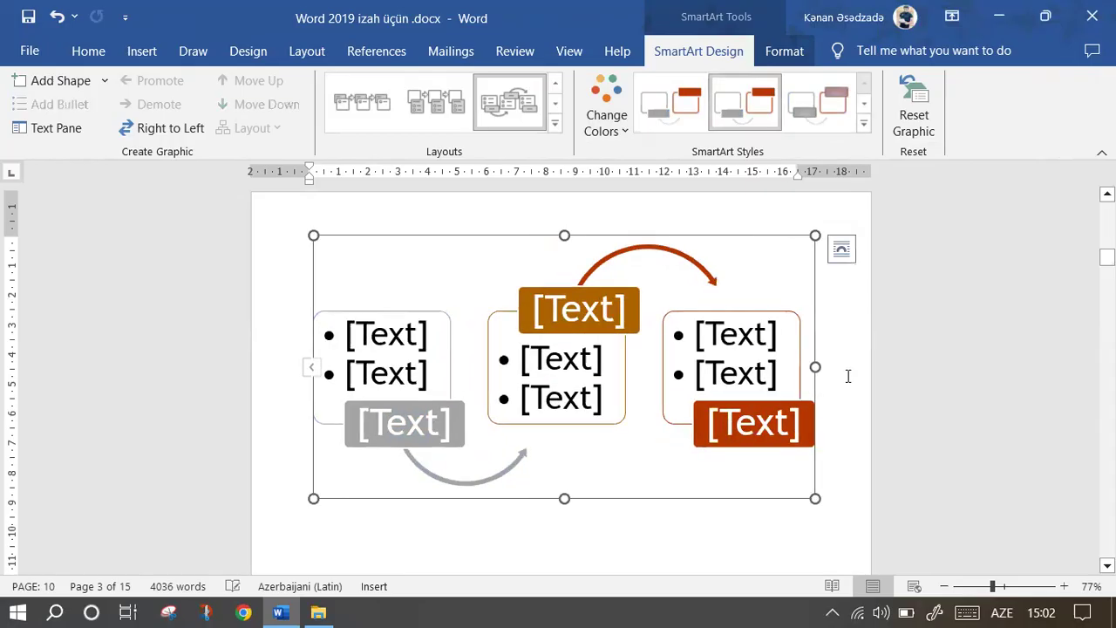
{"action": "left_click", "coordinate": [785, 52]}
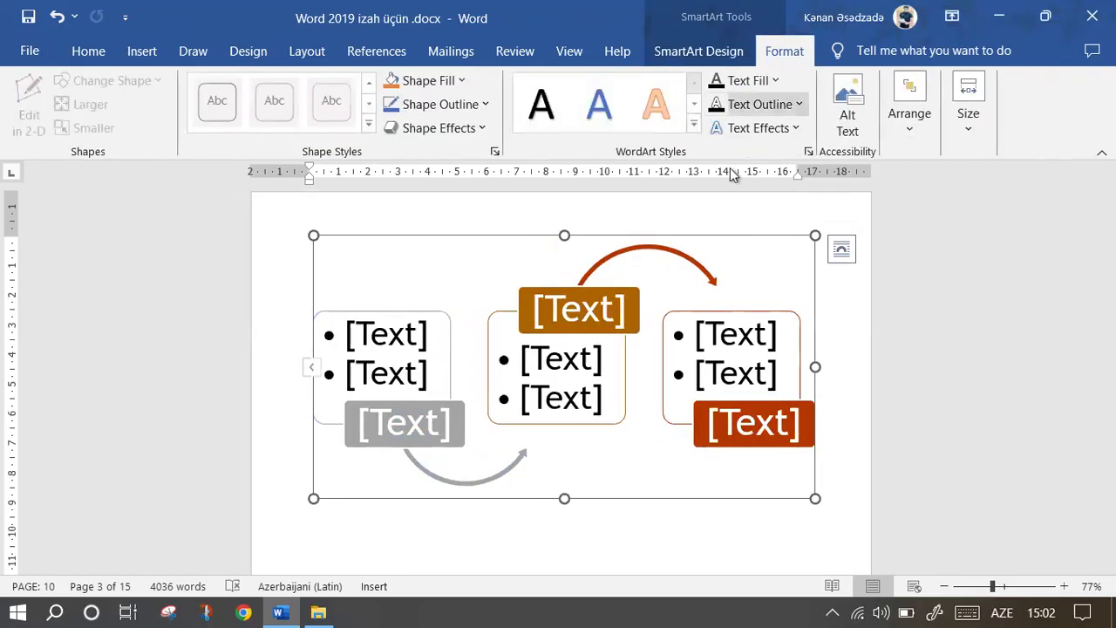
{"action": "left_click", "coordinate": [632, 306]}
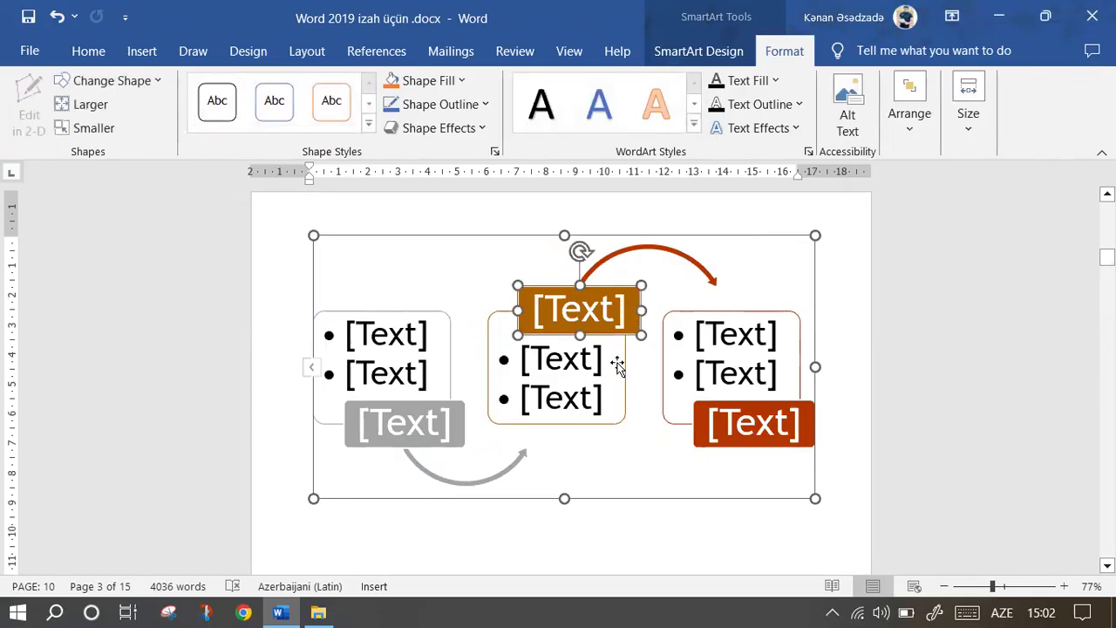
{"action": "left_click", "coordinate": [526, 498]}
{"action": "left_click", "coordinate": [416, 264]}
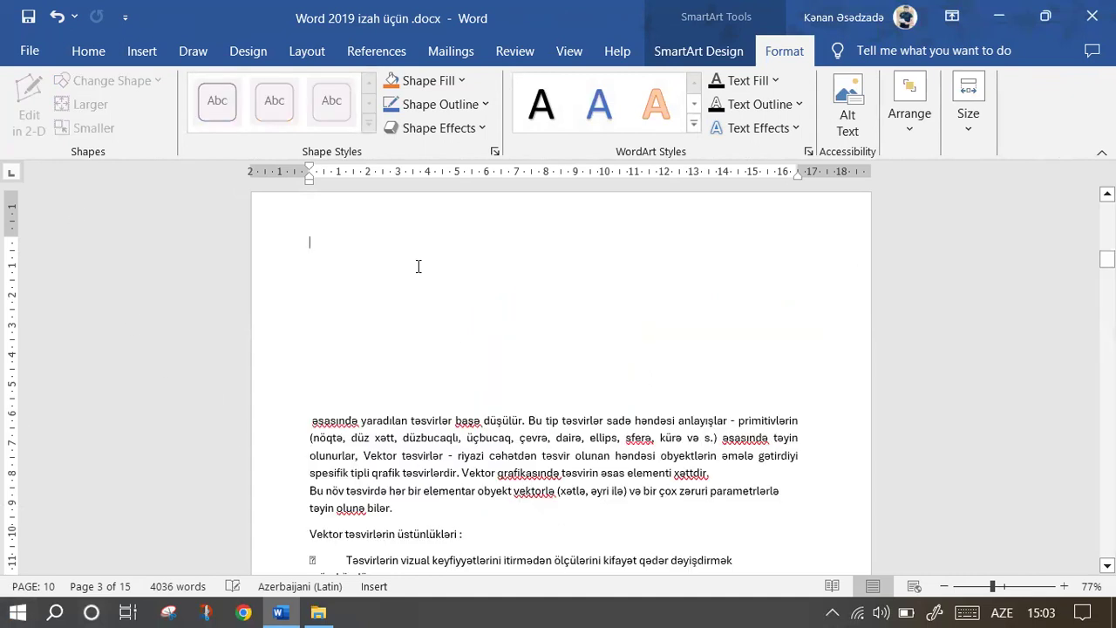
{"action": "left_click", "coordinate": [156, 55]}
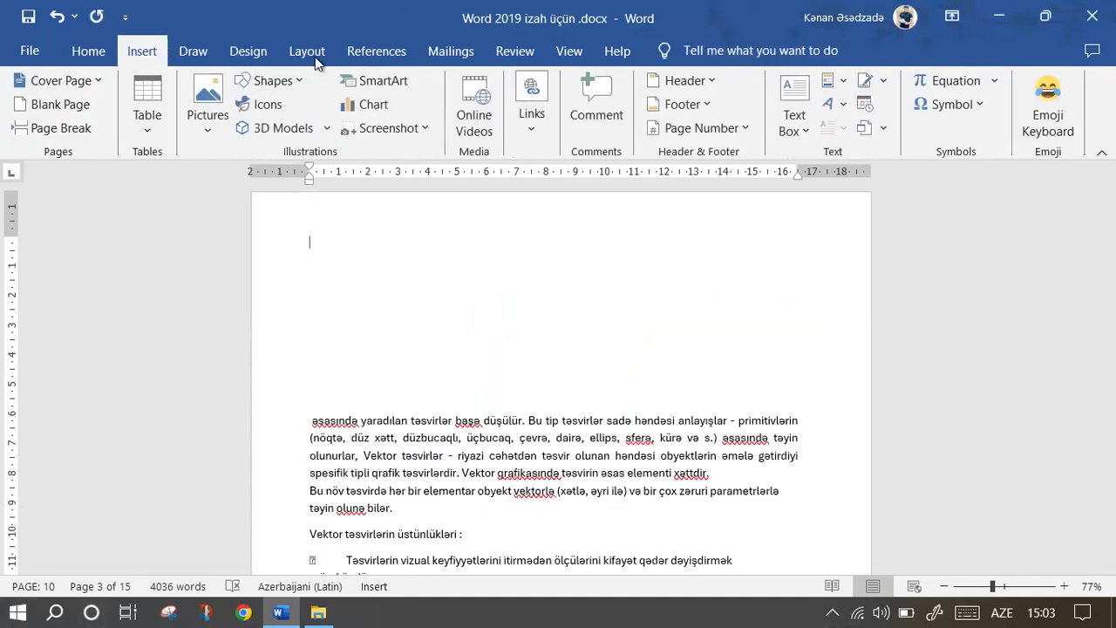
{"action": "left_click", "coordinate": [374, 107]}
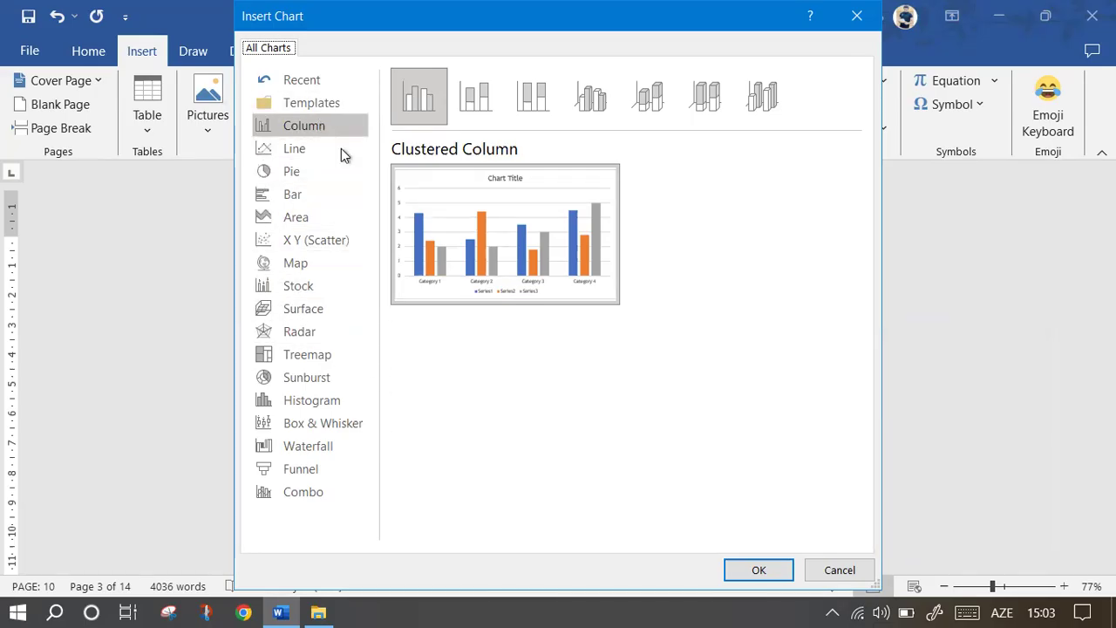
{"action": "left_click", "coordinate": [737, 569]}
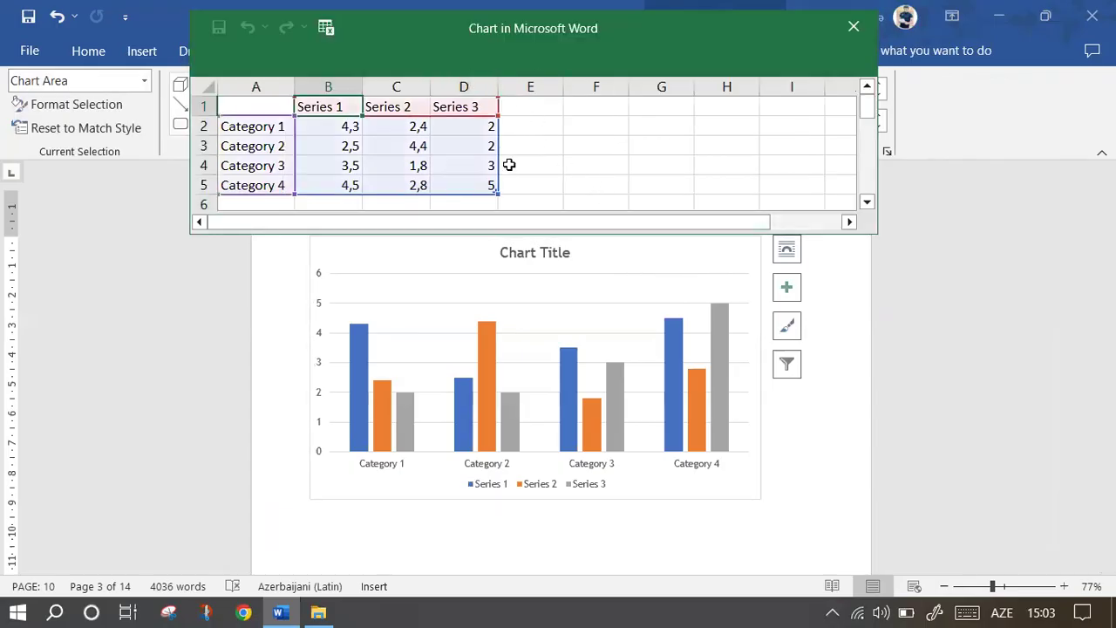
{"action": "left_click_drag", "start_coordinate": [495, 193], "coordinate": [385, 193]}
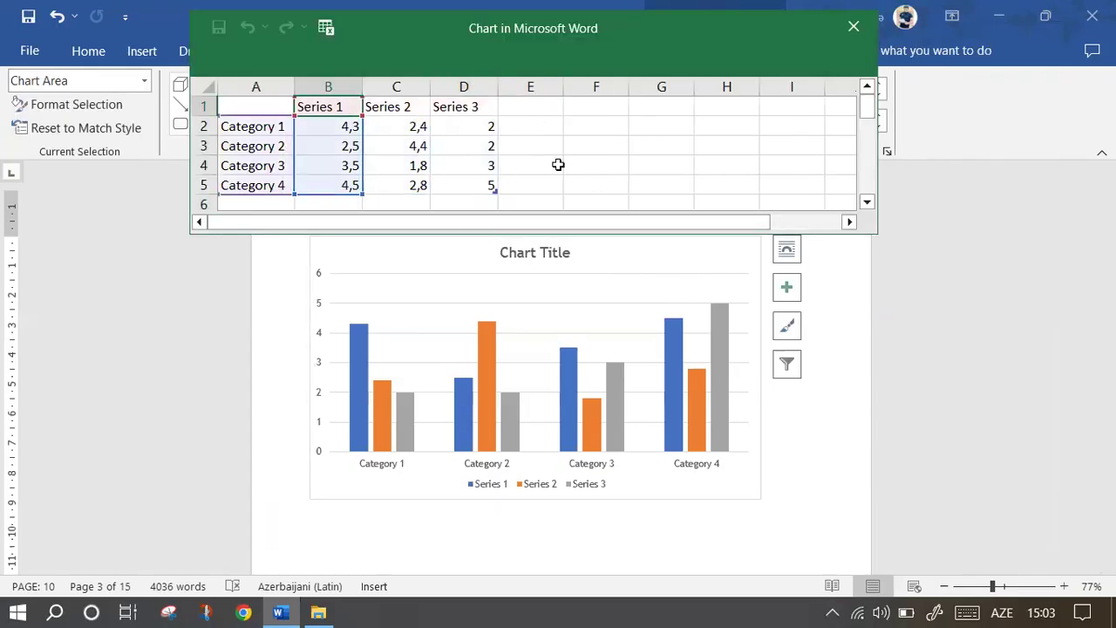
{"action": "left_click", "coordinate": [854, 27]}
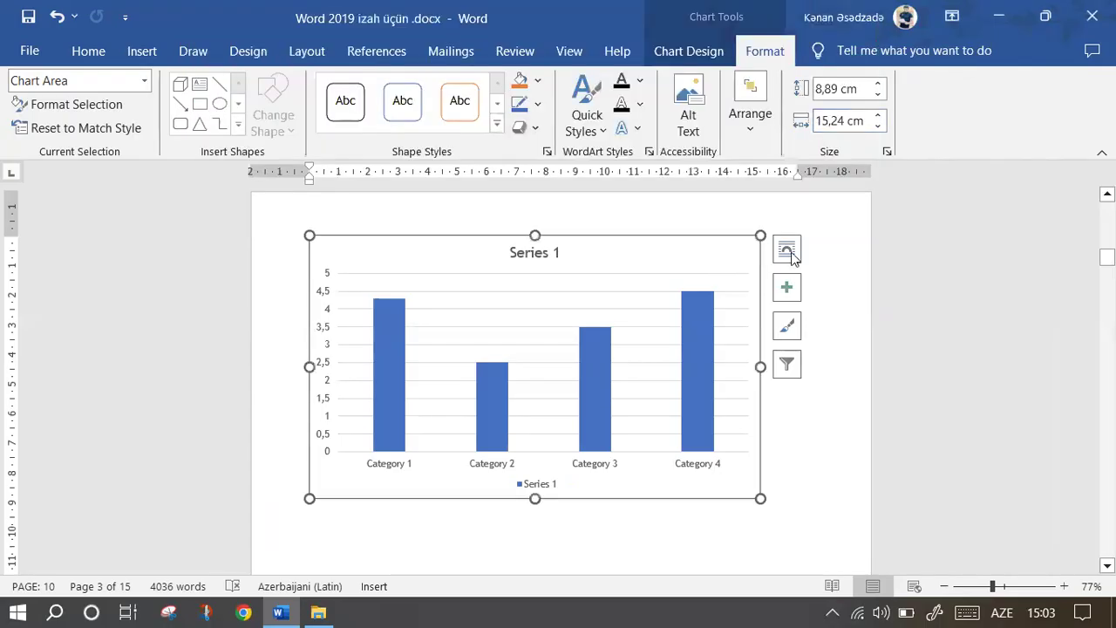
{"action": "left_click", "coordinate": [689, 54]}
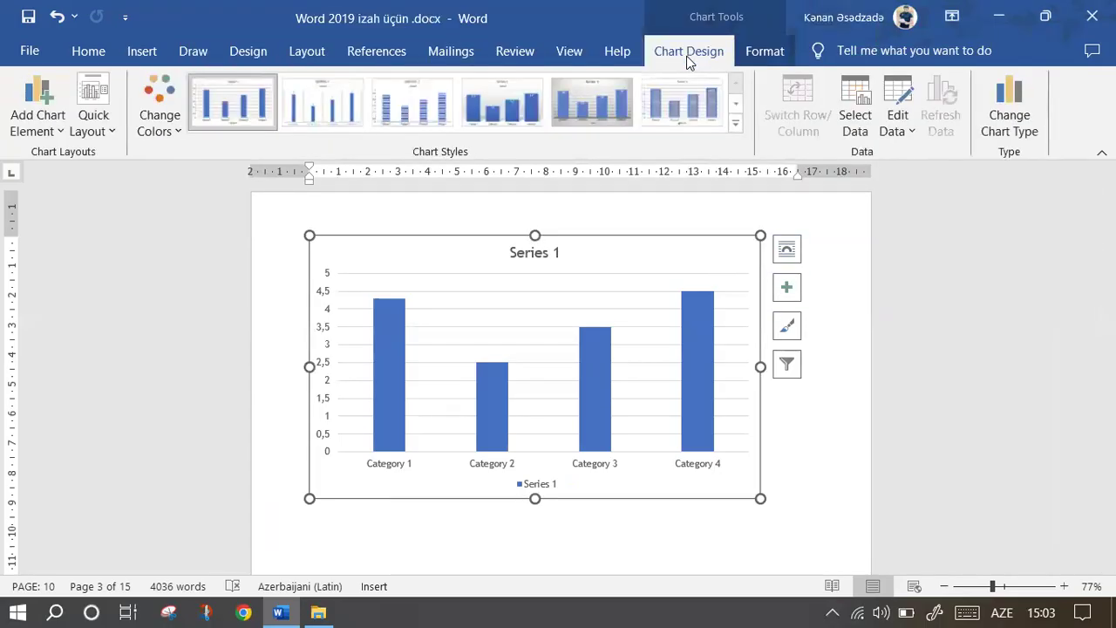
{"action": "left_click", "coordinate": [342, 105]}
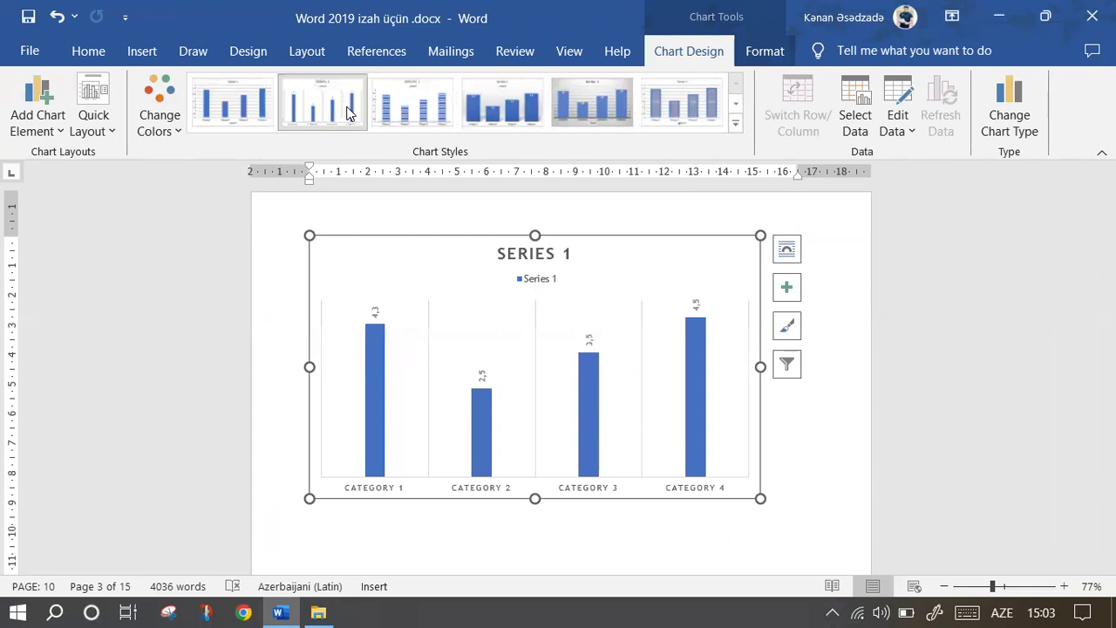
{"action": "left_click", "coordinate": [785, 48]}
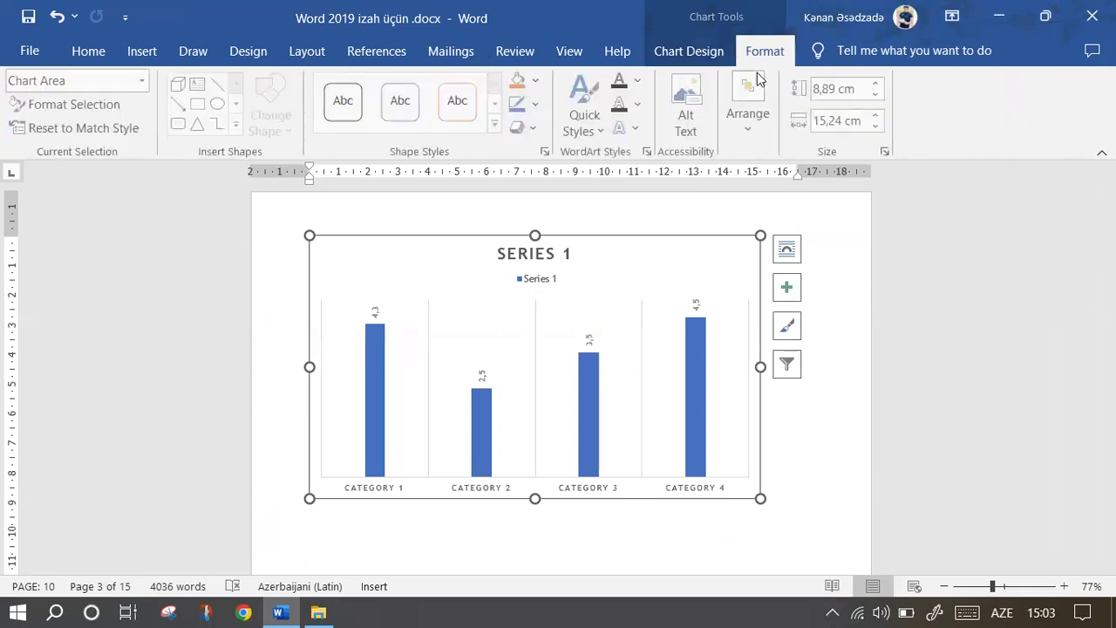
{"action": "left_click", "coordinate": [576, 352]}
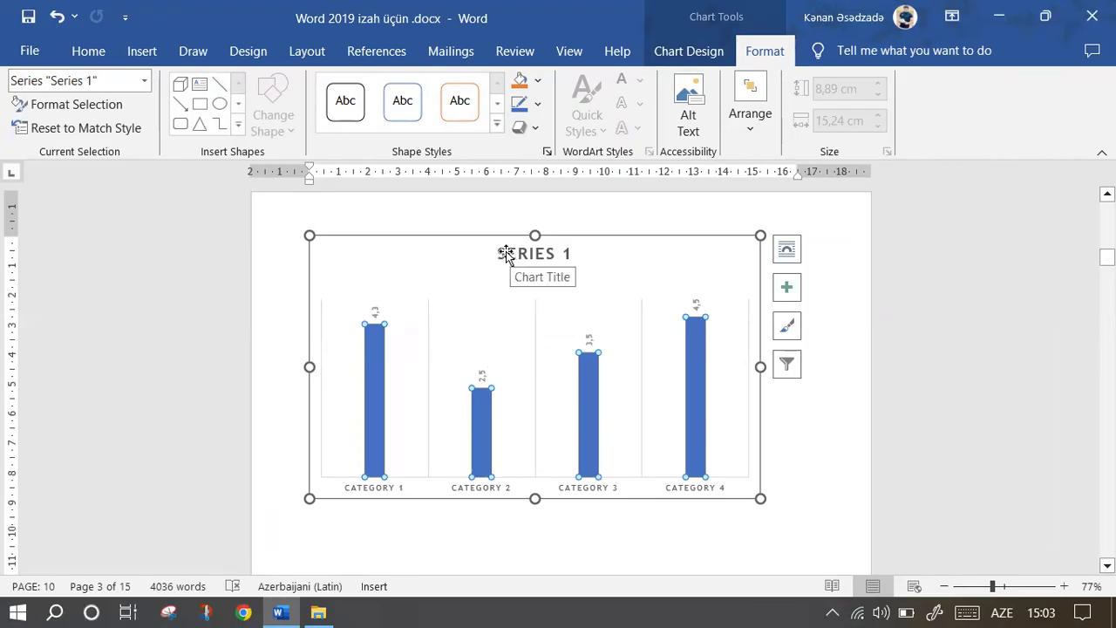
{"action": "left_click", "coordinate": [470, 250]}
{"action": "key", "text": "Delete"}
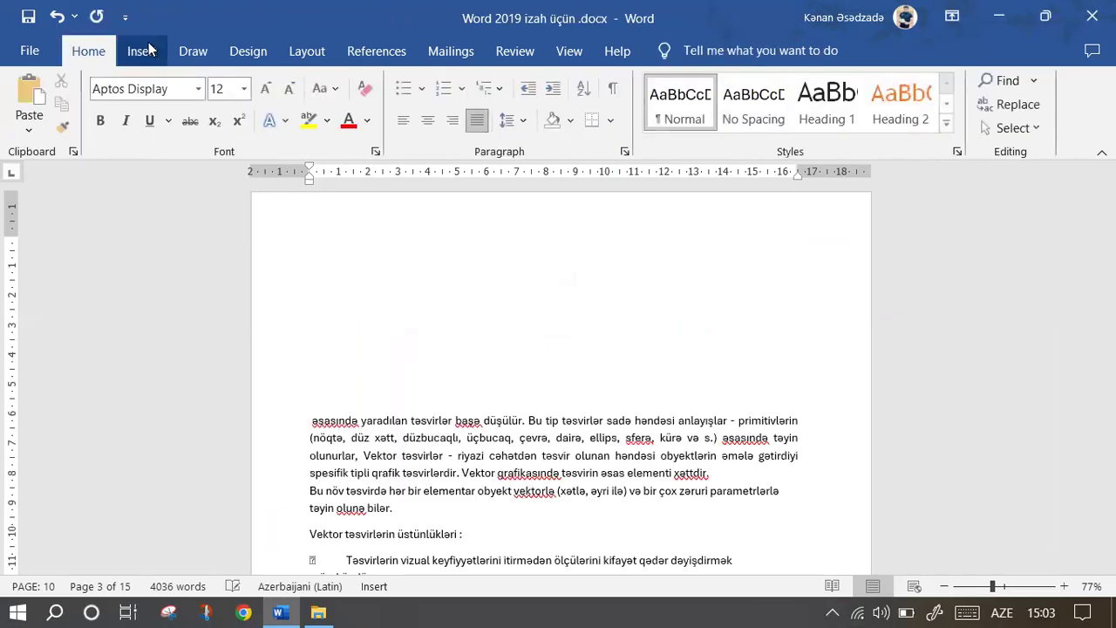
{"action": "left_click", "coordinate": [142, 50]}
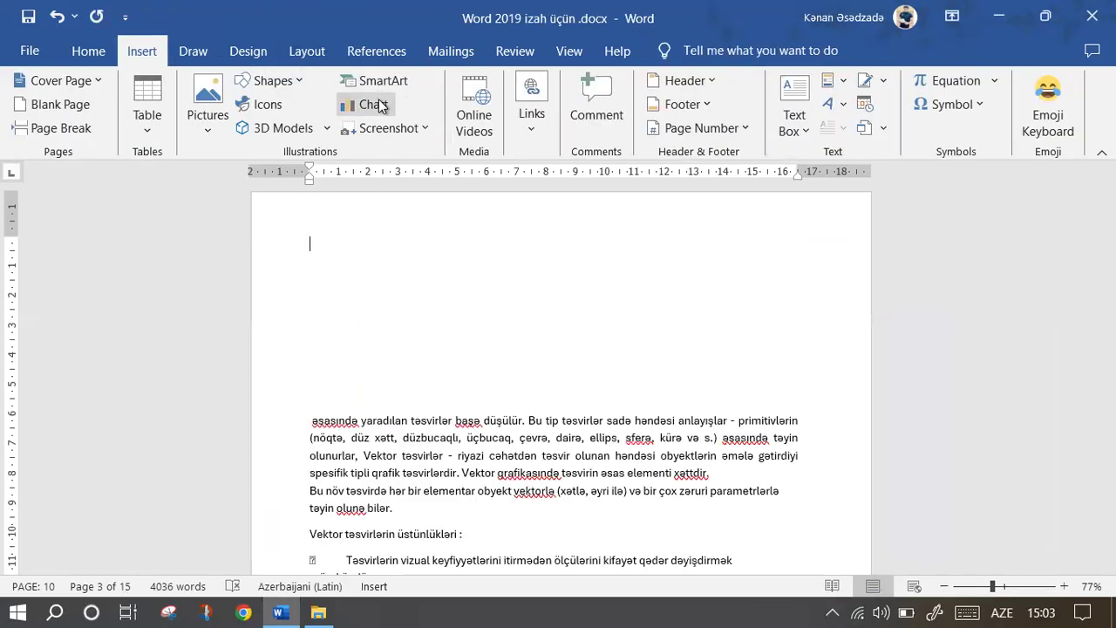
{"action": "left_click", "coordinate": [415, 136]}
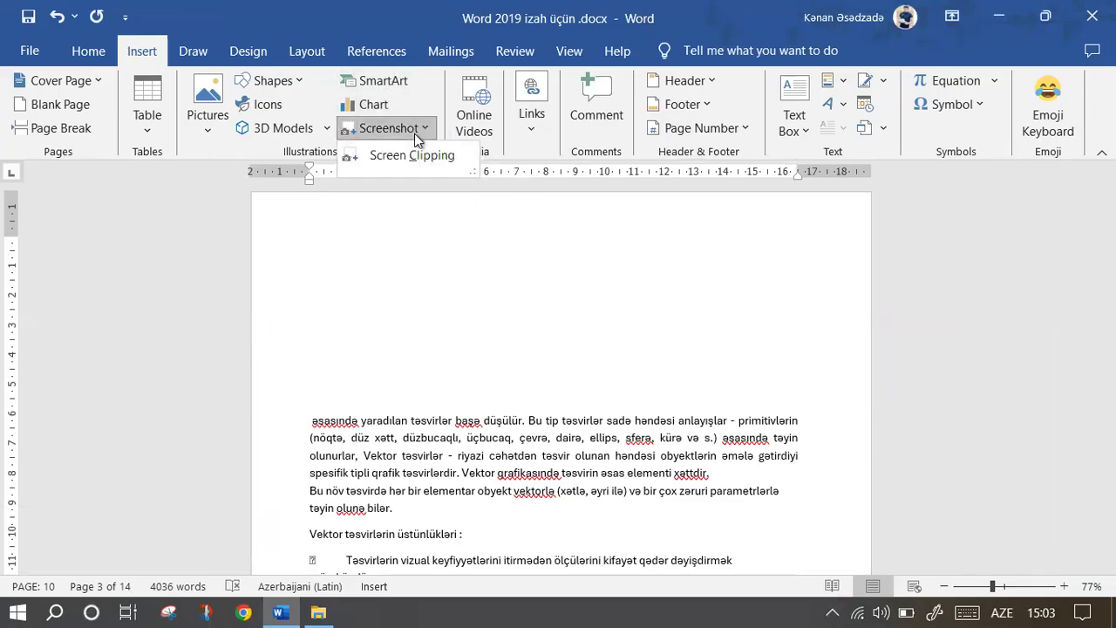
{"action": "left_click", "coordinate": [412, 151]}
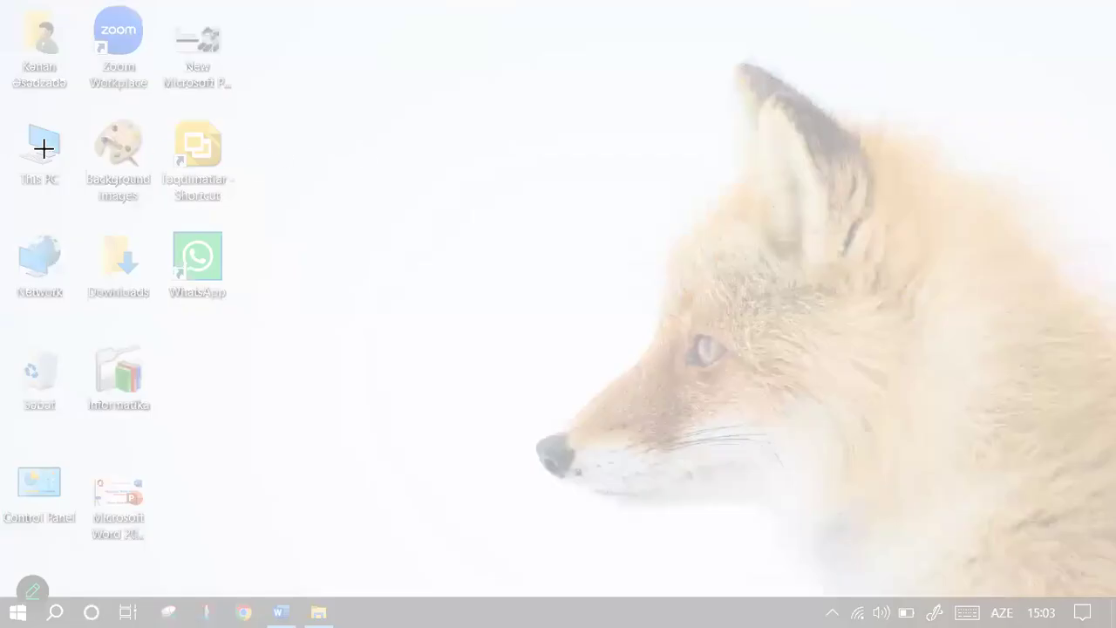
{"action": "left_click_drag", "start_coordinate": [12, 111], "coordinate": [269, 319]}
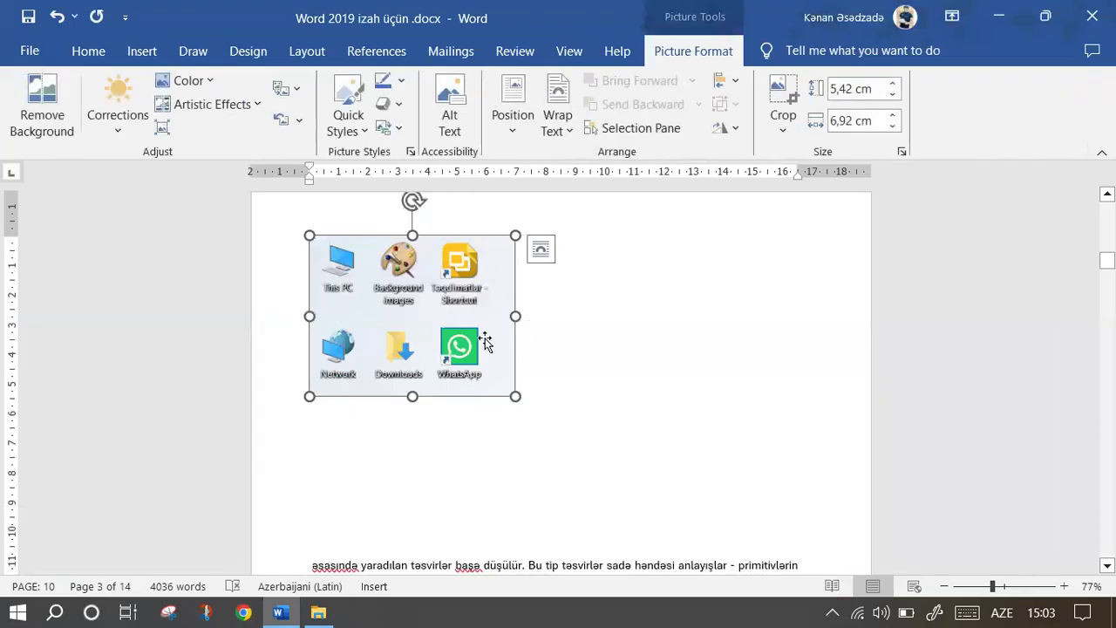
{"action": "key", "text": "Delete"}
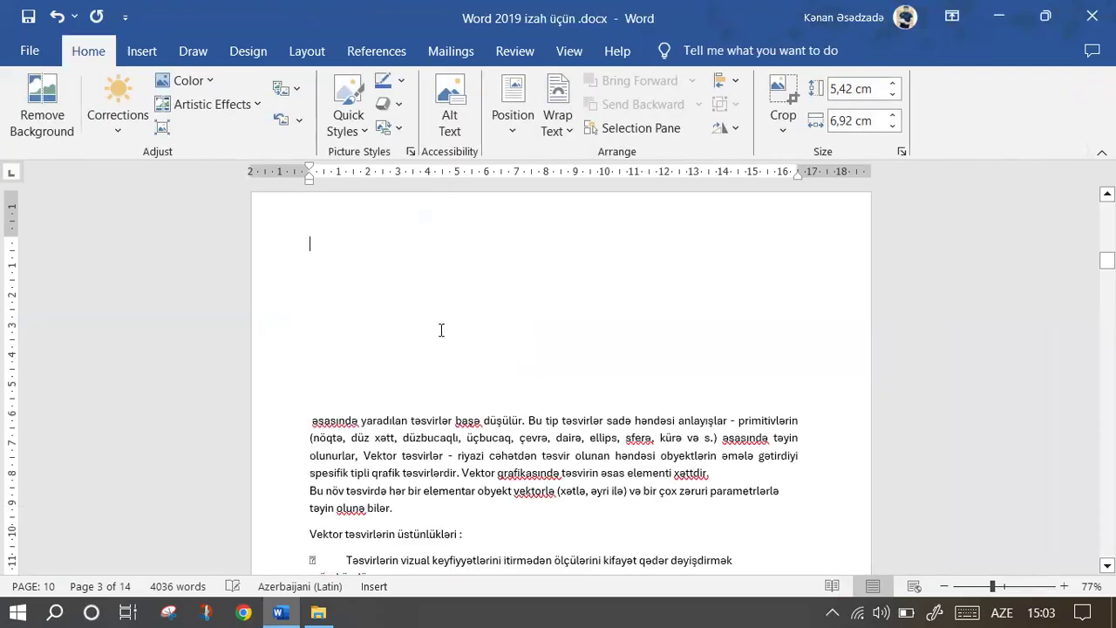
Embed the YouTube ney-flute video using the previously used video address.
{"action": "left_click", "coordinate": [144, 52]}
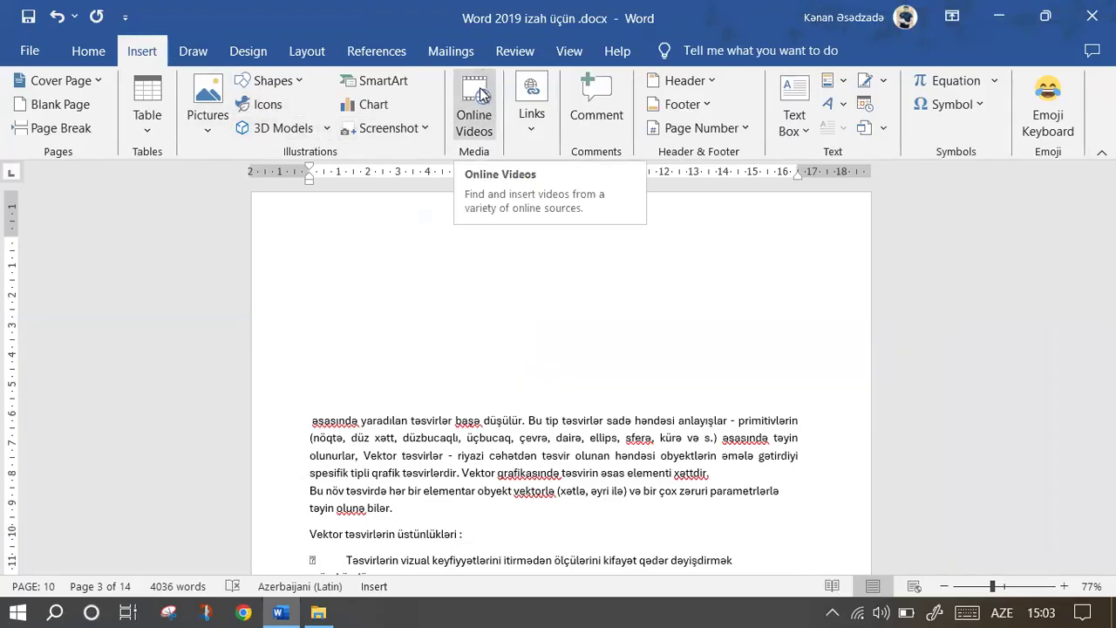
{"action": "left_click", "coordinate": [481, 118]}
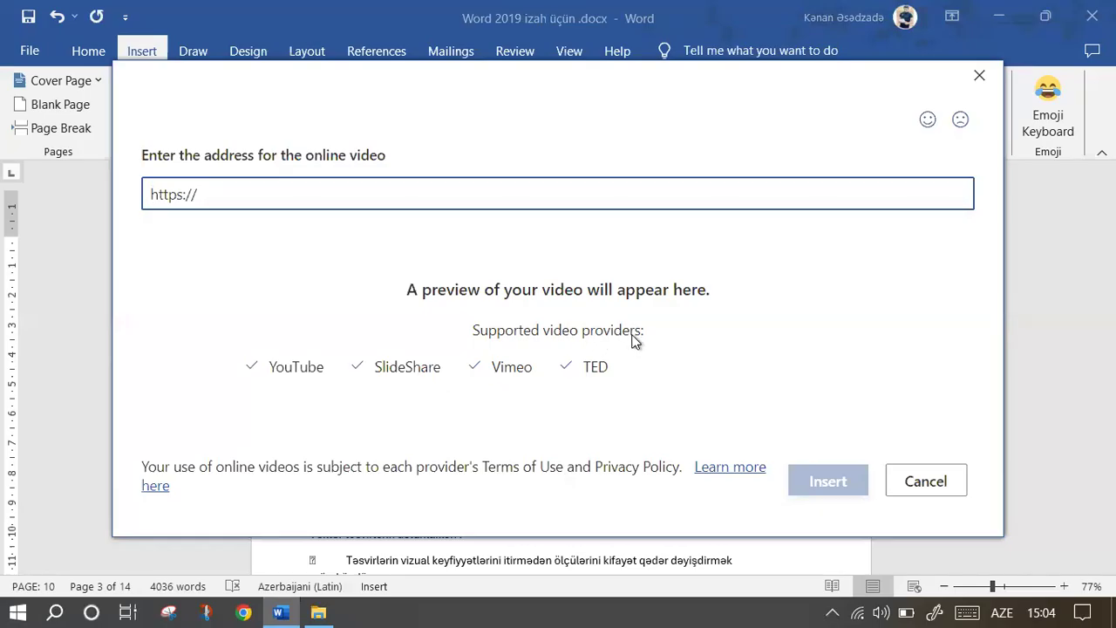
{"action": "left_click", "coordinate": [293, 211]}
{"action": "left_click", "coordinate": [294, 317]}
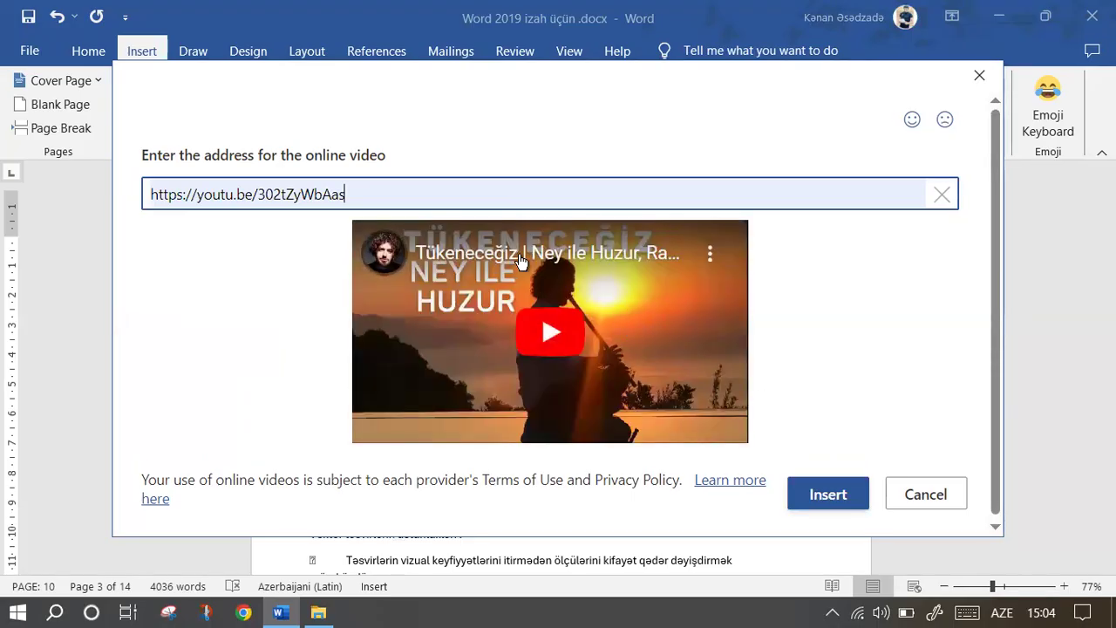
{"action": "left_click", "coordinate": [837, 494]}
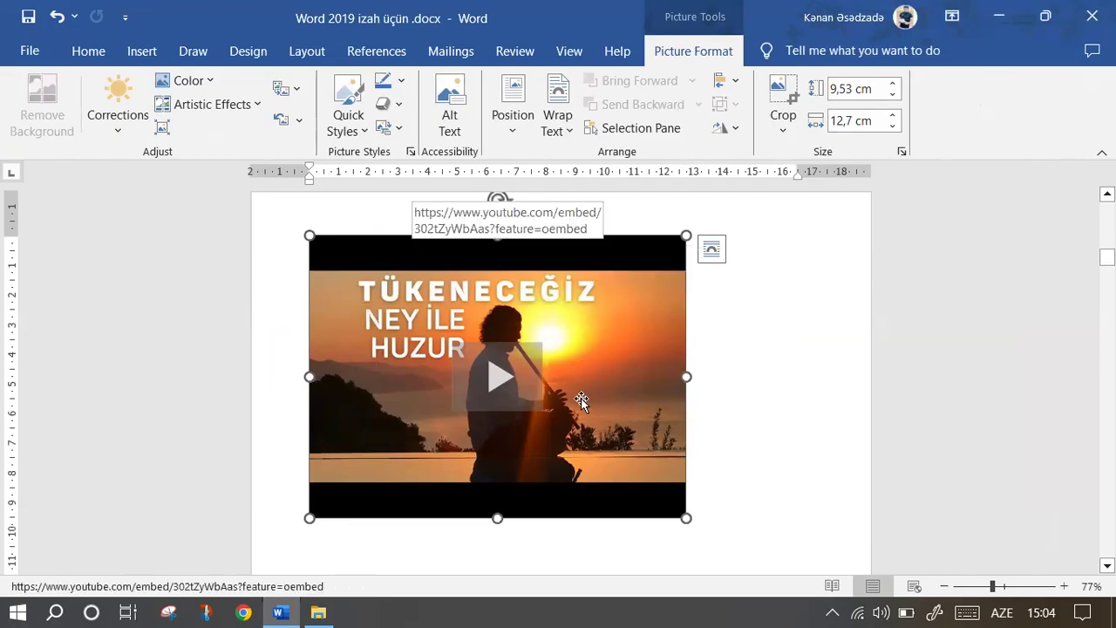
Play the embedded video in place, then close the player and delete the video.
{"action": "left_click", "coordinate": [503, 387]}
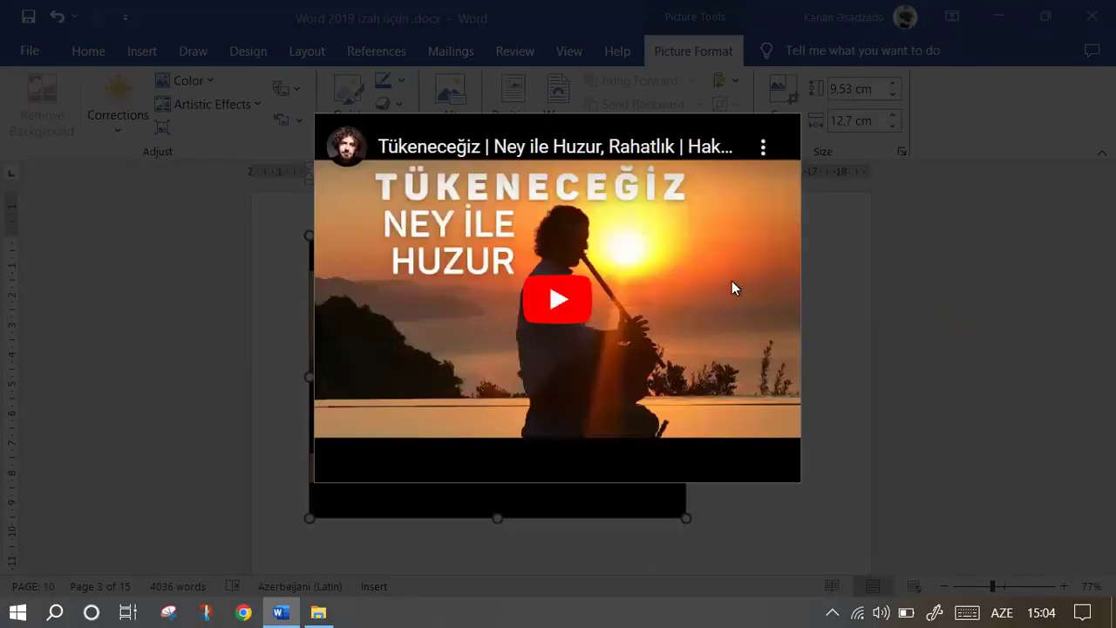
{"action": "left_click", "coordinate": [557, 304]}
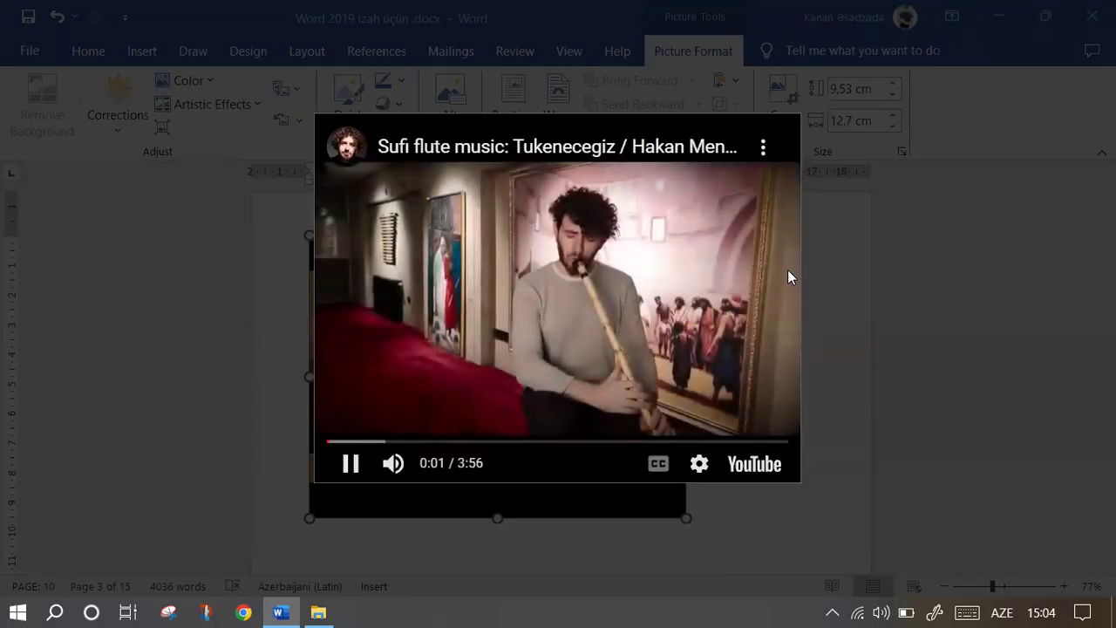
{"action": "left_click", "coordinate": [850, 251]}
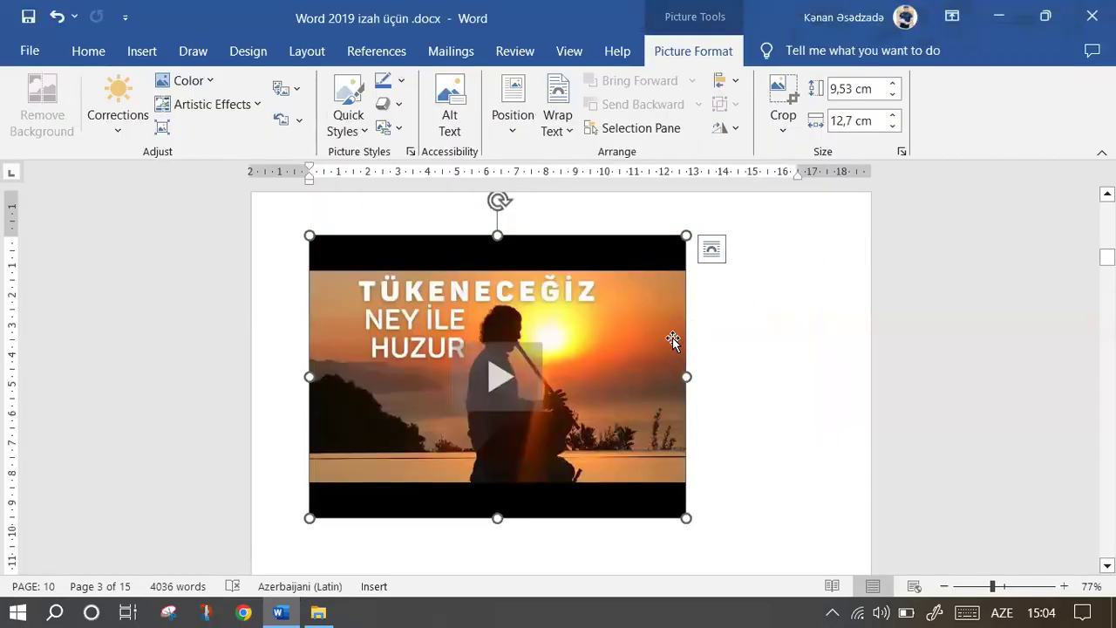
{"action": "key", "text": "Delete"}
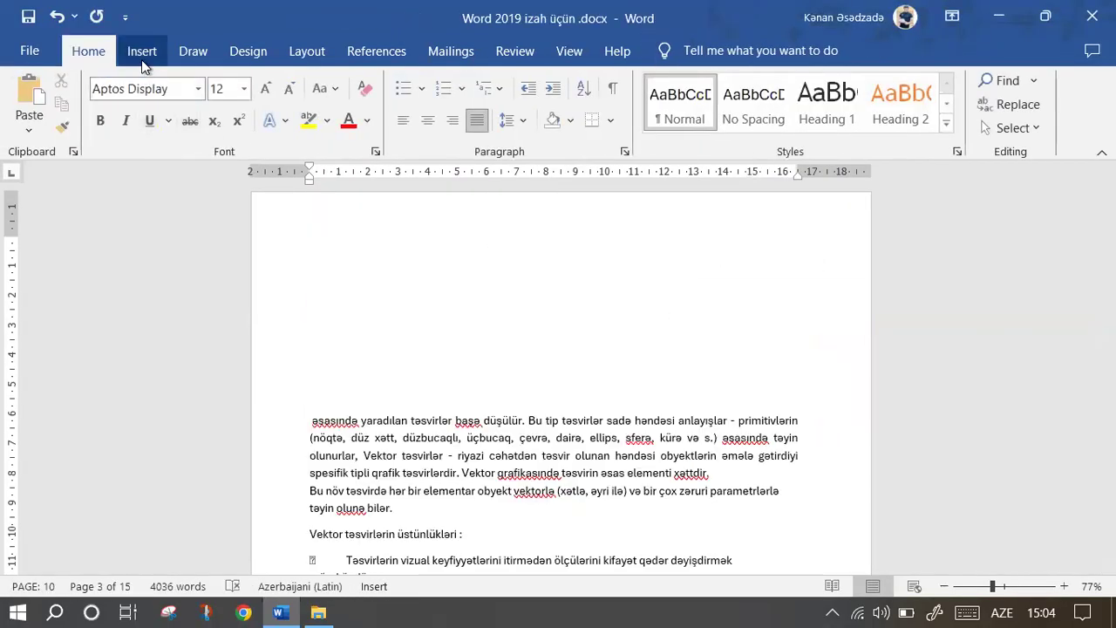
Open the hyperlink settings and close them again without creating a link.
{"action": "left_click", "coordinate": [141, 59]}
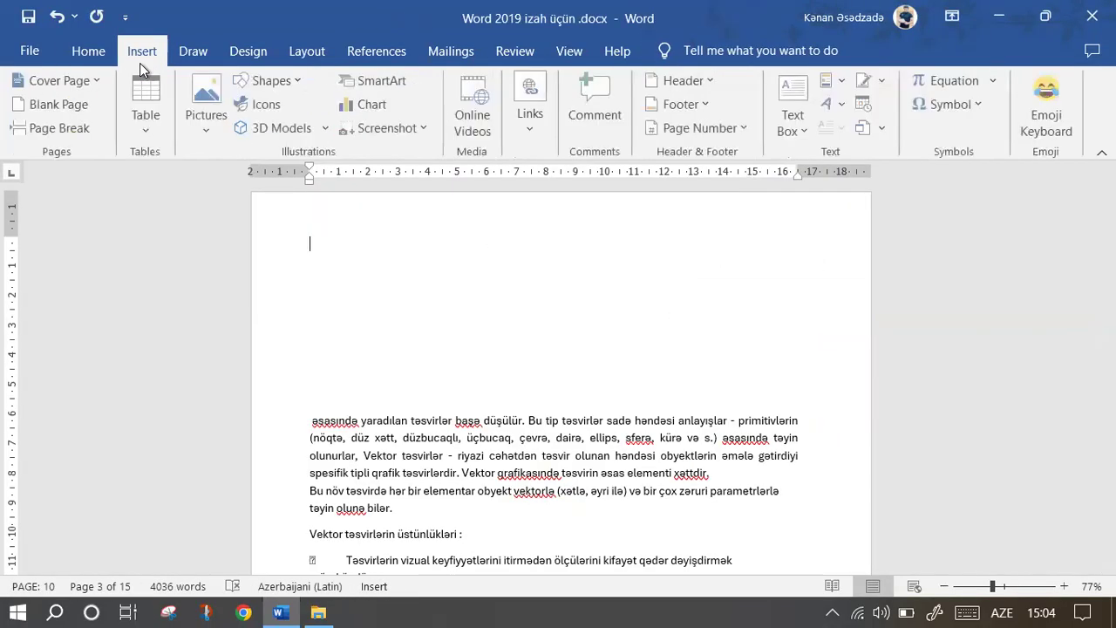
{"action": "left_click", "coordinate": [531, 130]}
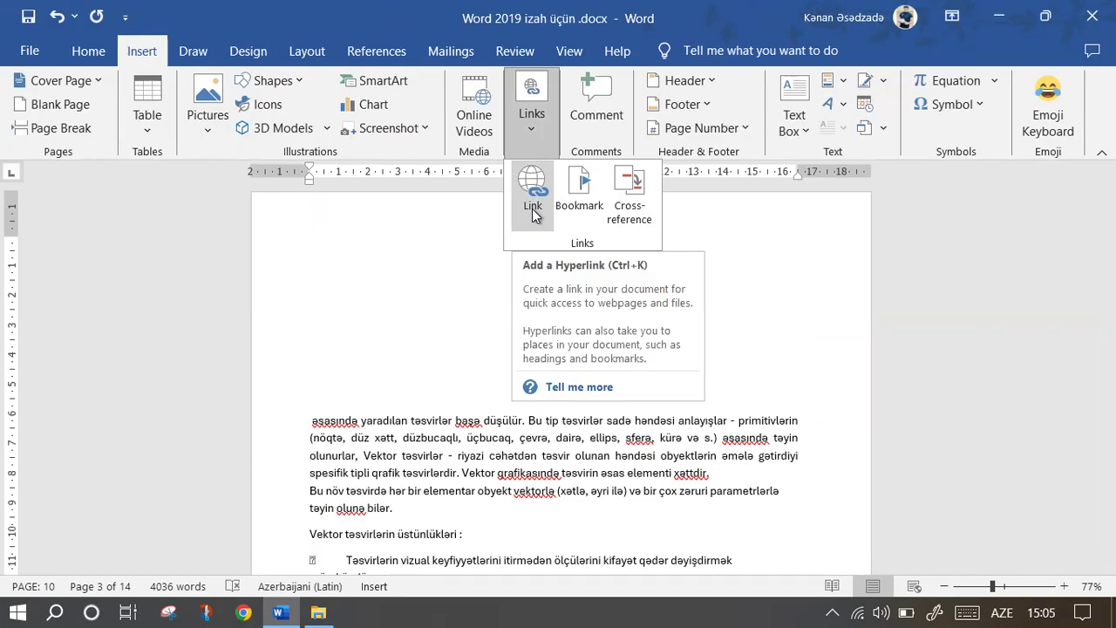
{"action": "left_click", "coordinate": [533, 213]}
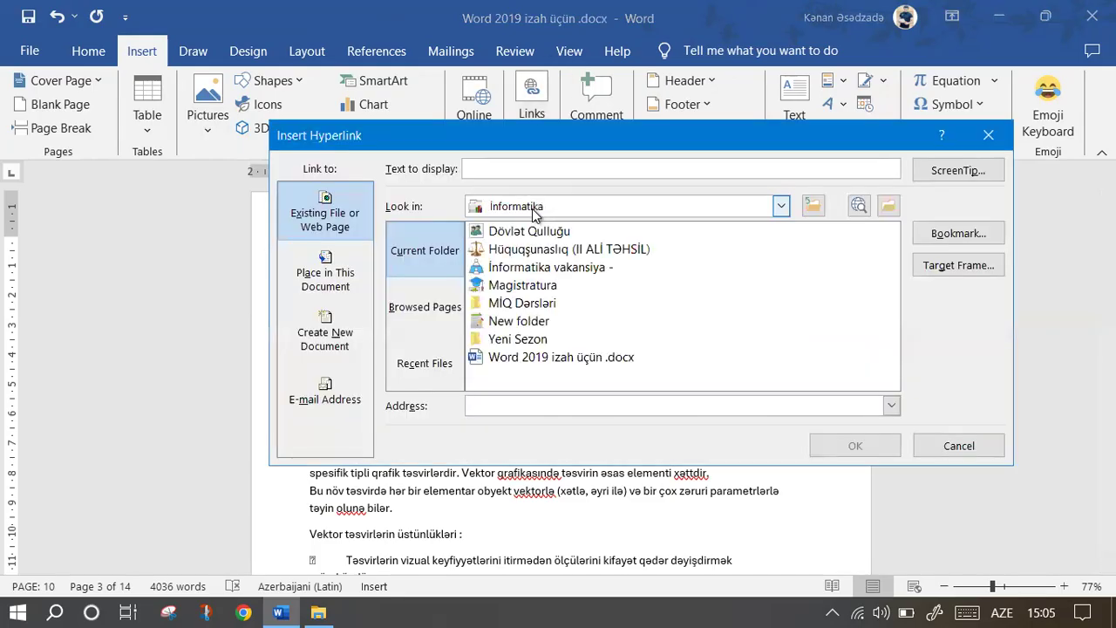
{"action": "left_click", "coordinate": [988, 135]}
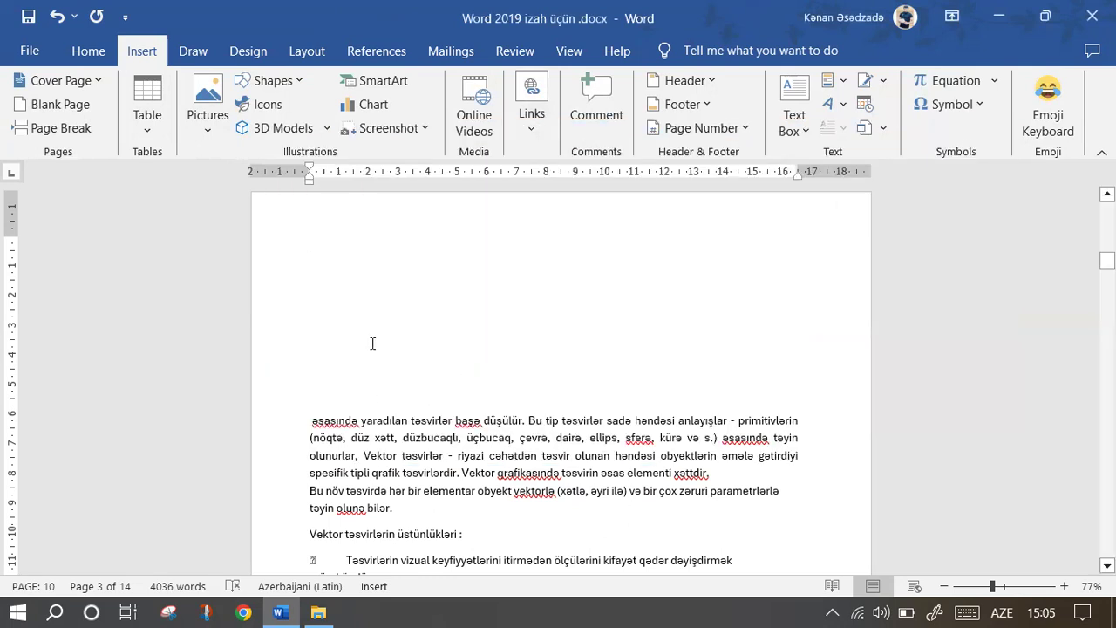
Hyperlink the word 'Enter' to informatika[1].docx in the Magistratura folder.
{"action": "scroll", "coordinate": [362, 297], "scroll_direction": "up", "scroll_amount": 7, "text": "ctrl"}
{"action": "scroll", "coordinate": [382, 289], "scroll_direction": "up", "scroll_amount": 5}
{"action": "scroll", "coordinate": [384, 293], "scroll_direction": "up", "scroll_amount": 3}
{"action": "left_click_drag", "start_coordinate": [161, 398], "coordinate": [228, 395]}
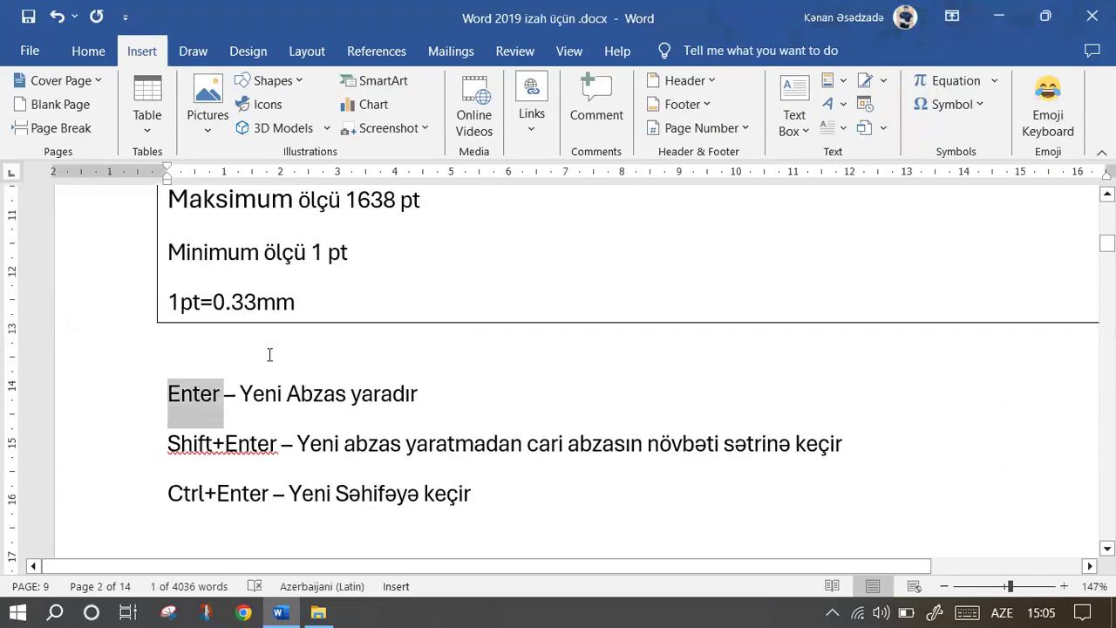
{"action": "left_click", "coordinate": [534, 124]}
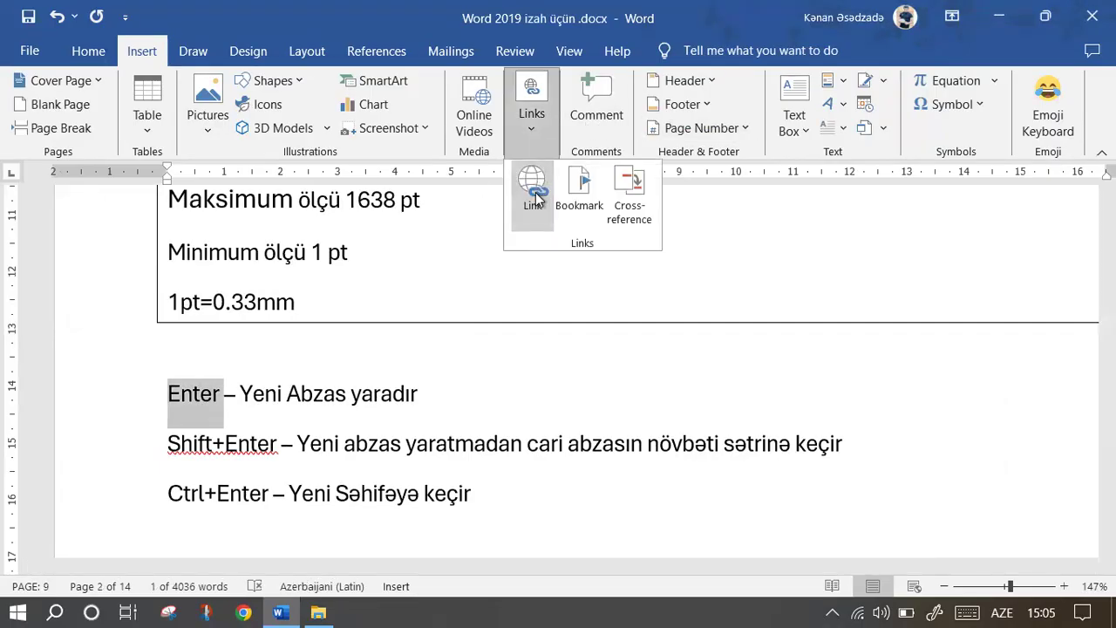
{"action": "left_click", "coordinate": [534, 198]}
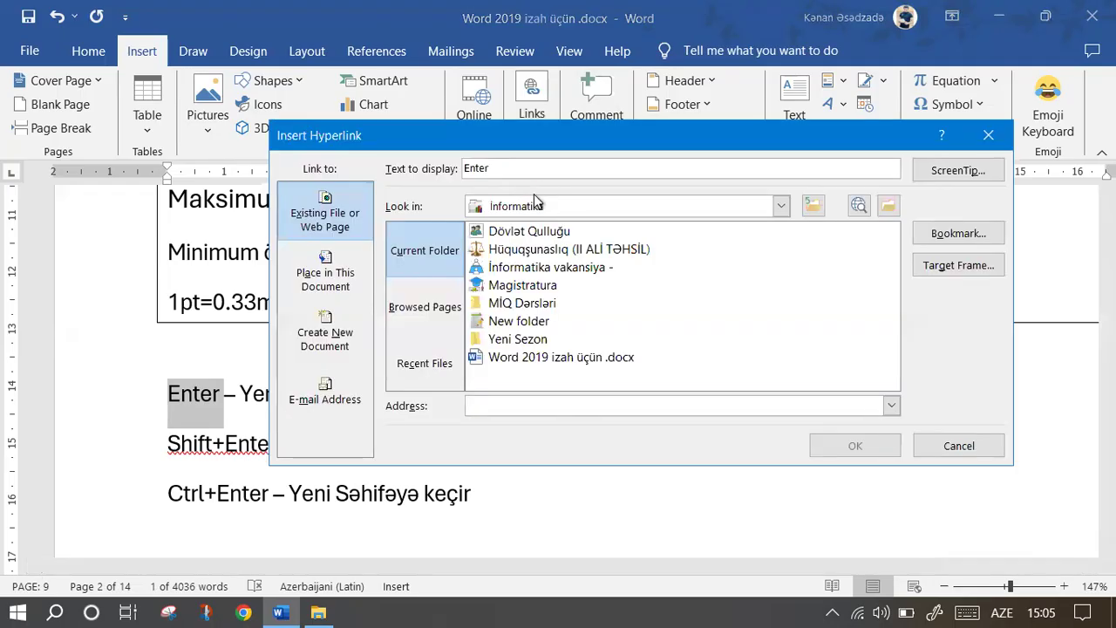
{"action": "left_click", "coordinate": [471, 409]}
{"action": "double_click", "coordinate": [528, 286]}
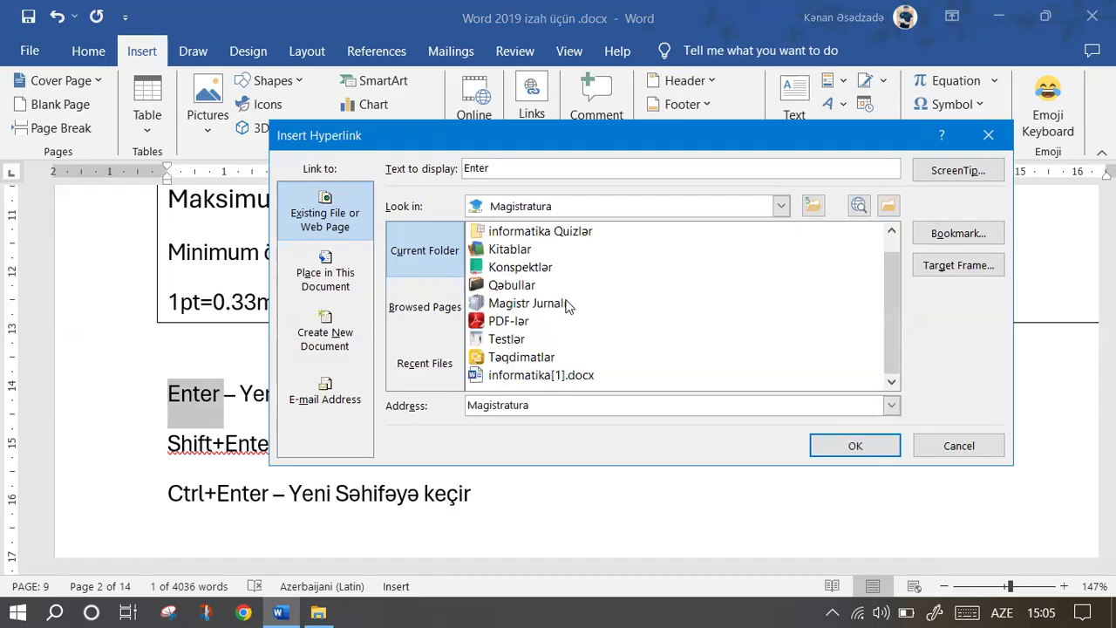
{"action": "left_click", "coordinate": [550, 375]}
{"action": "left_click", "coordinate": [822, 443]}
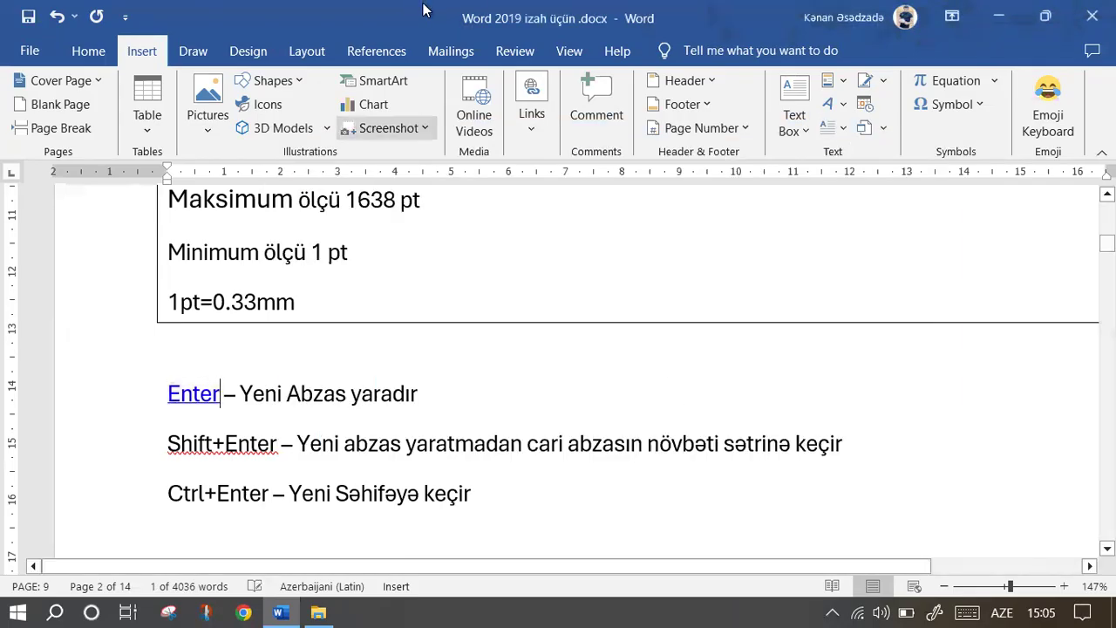
Follow the 'Enter' link to open informatika[1].docx, then close that document.
{"action": "scroll", "coordinate": [201, 414], "scroll_direction": "up", "scroll_amount": 5}
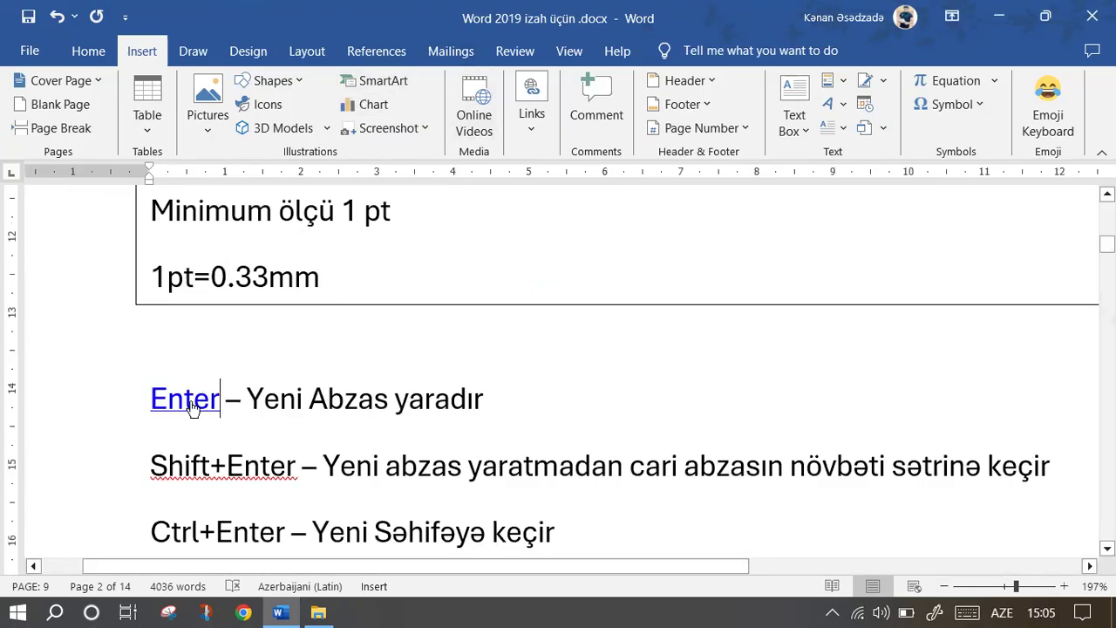
{"action": "mouse_move", "coordinate": [193, 408]}
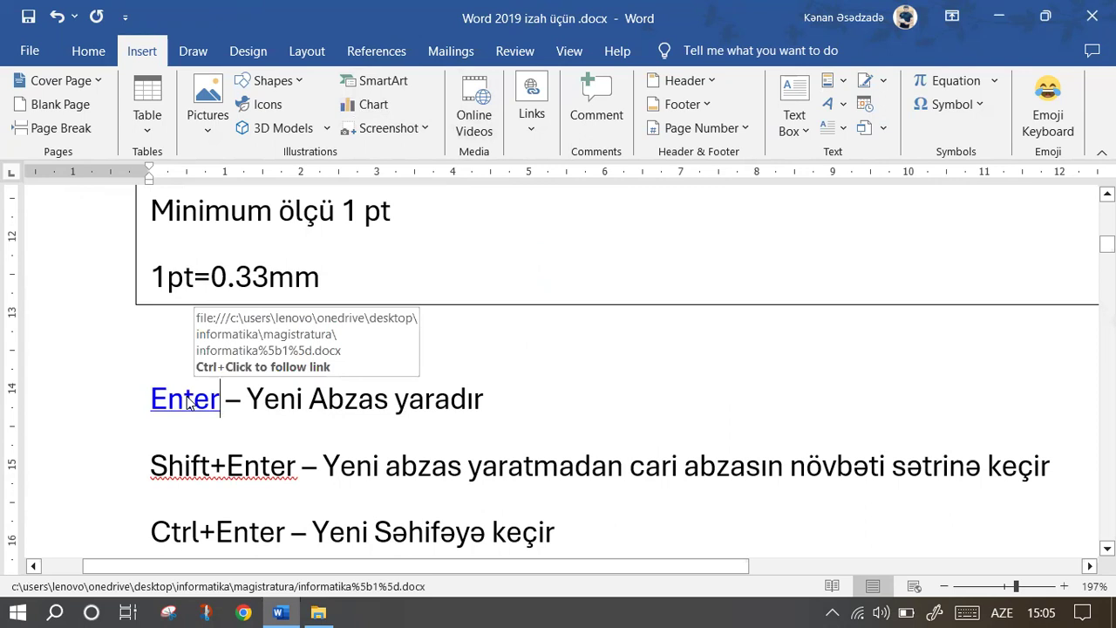
{"action": "left_click", "coordinate": [188, 403], "text": "ctrl"}
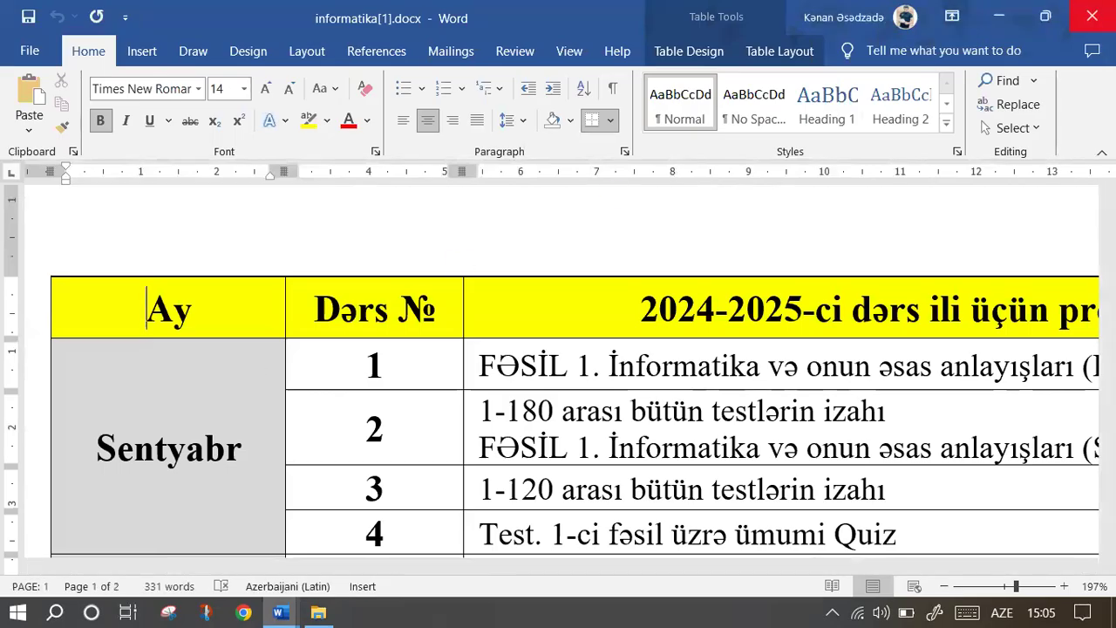
{"action": "left_click", "coordinate": [1092, 16]}
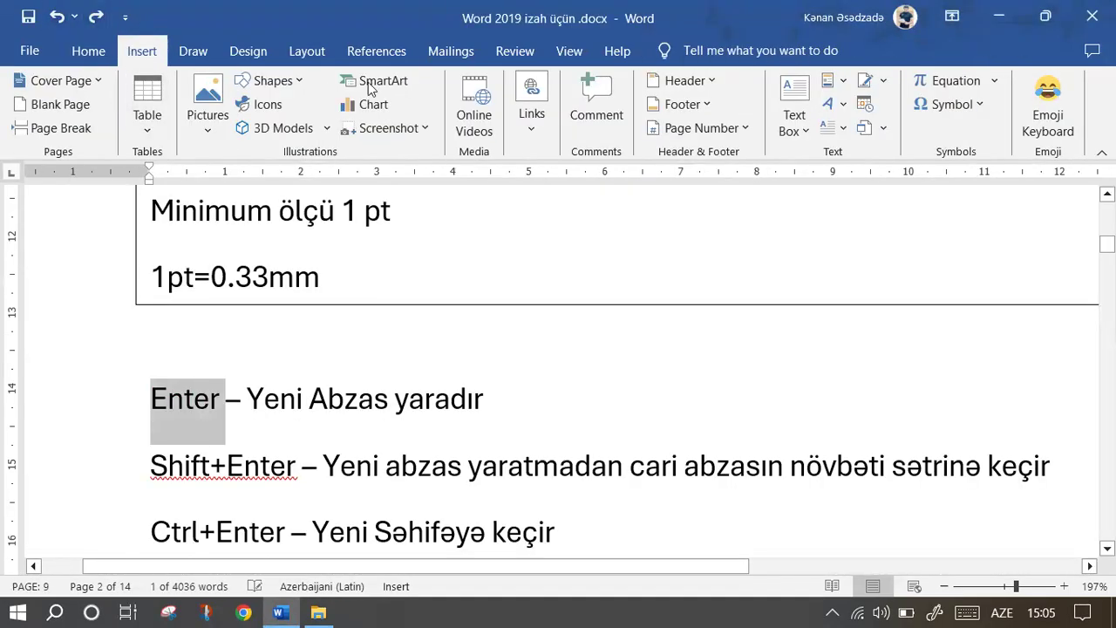
Dismiss the Links menu and scroll down to the 'Vektor təsvirlərin üstünlükləri :' heading.
{"action": "left_click", "coordinate": [541, 129]}
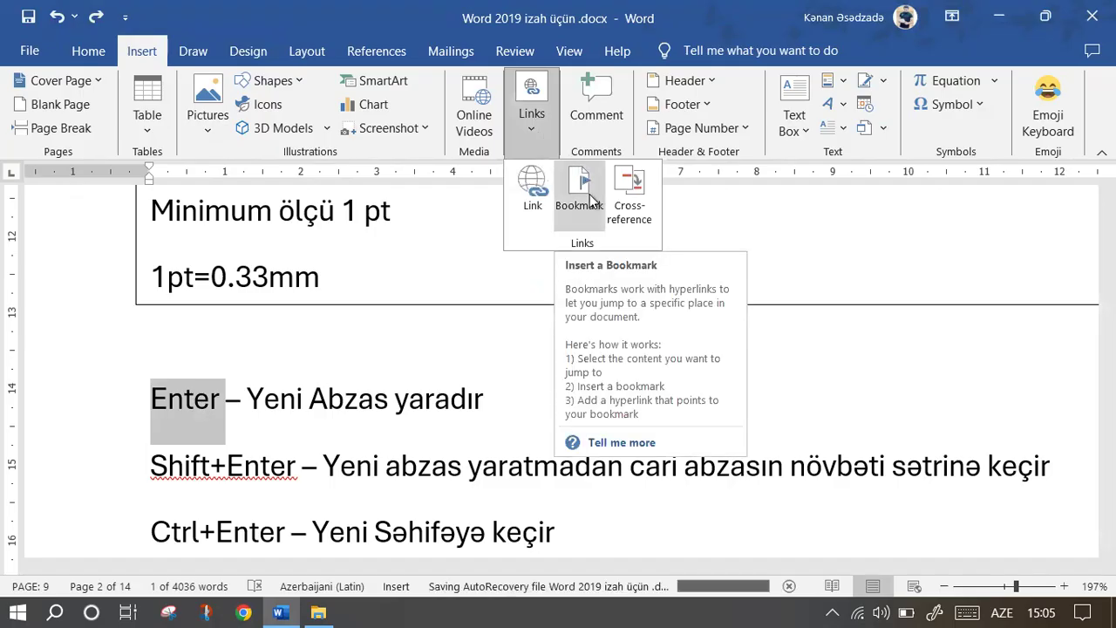
{"action": "left_click", "coordinate": [426, 372]}
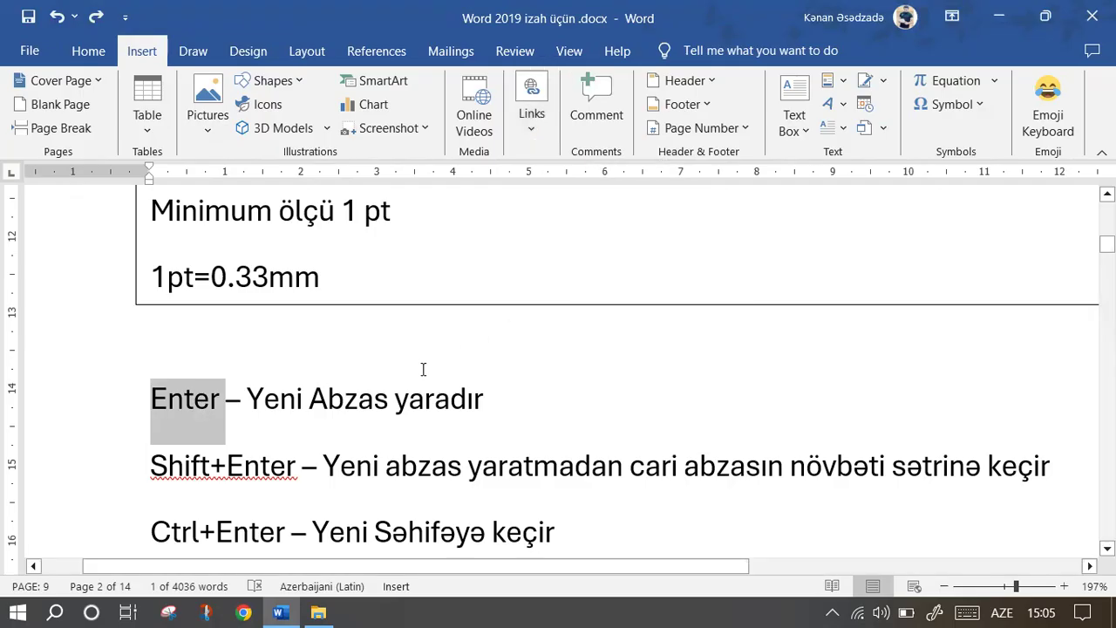
{"action": "scroll", "coordinate": [429, 368], "scroll_direction": "down", "scroll_amount": 8, "text": "ctrl"}
{"action": "scroll", "coordinate": [431, 367], "scroll_direction": "down", "scroll_amount": 5}
{"action": "scroll", "coordinate": [461, 376], "scroll_direction": "down", "scroll_amount": 5}
{"action": "scroll", "coordinate": [480, 392], "scroll_direction": "down", "scroll_amount": 5}
{"action": "scroll", "coordinate": [481, 376], "scroll_direction": "down", "scroll_amount": 5}
{"action": "scroll", "coordinate": [482, 368], "scroll_direction": "down", "scroll_amount": 1}
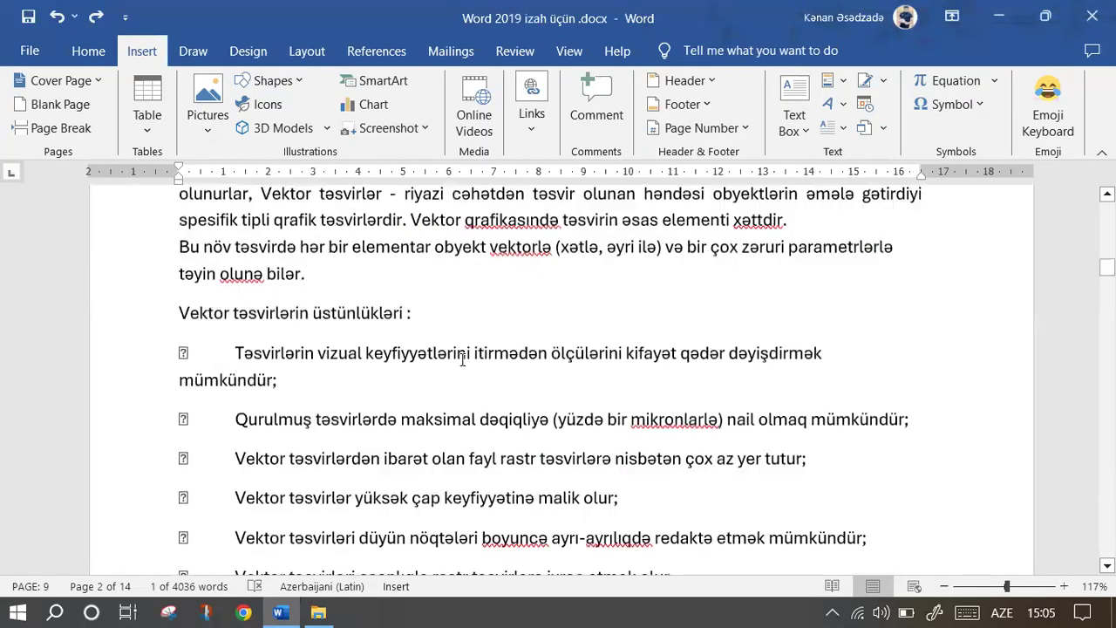
Select the heading and add a bookmark named 'Əlfəcin1' to it.
{"action": "left_click_drag", "start_coordinate": [412, 321], "coordinate": [174, 336]}
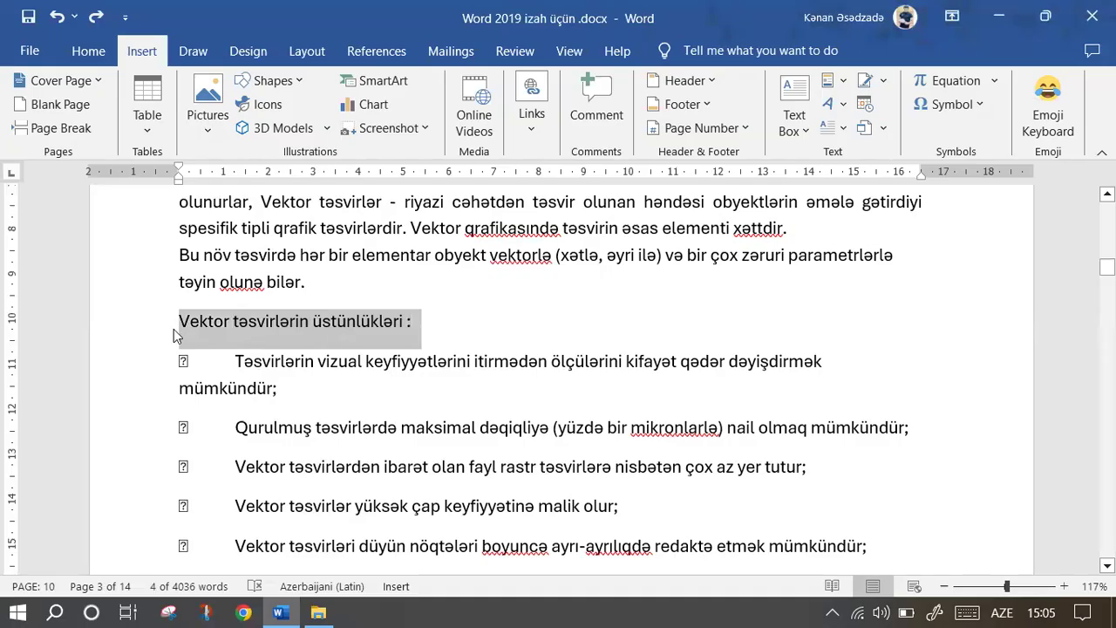
{"action": "left_click", "coordinate": [531, 118]}
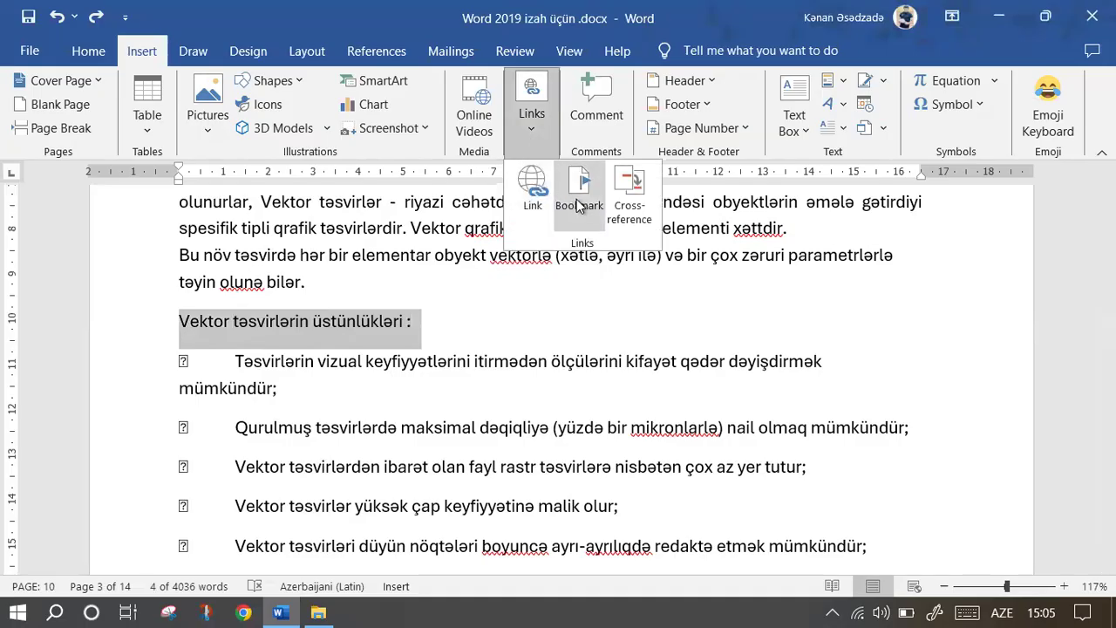
{"action": "left_click", "coordinate": [583, 205]}
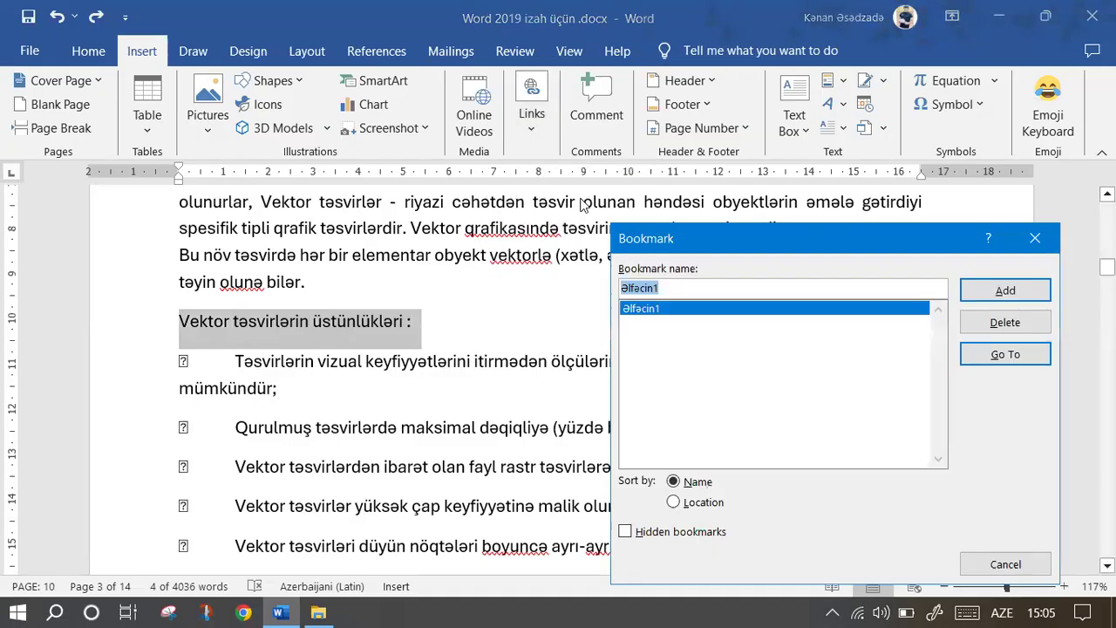
{"action": "left_click", "coordinate": [688, 287]}
{"action": "left_click_drag", "start_coordinate": [688, 286], "coordinate": [548, 286]}
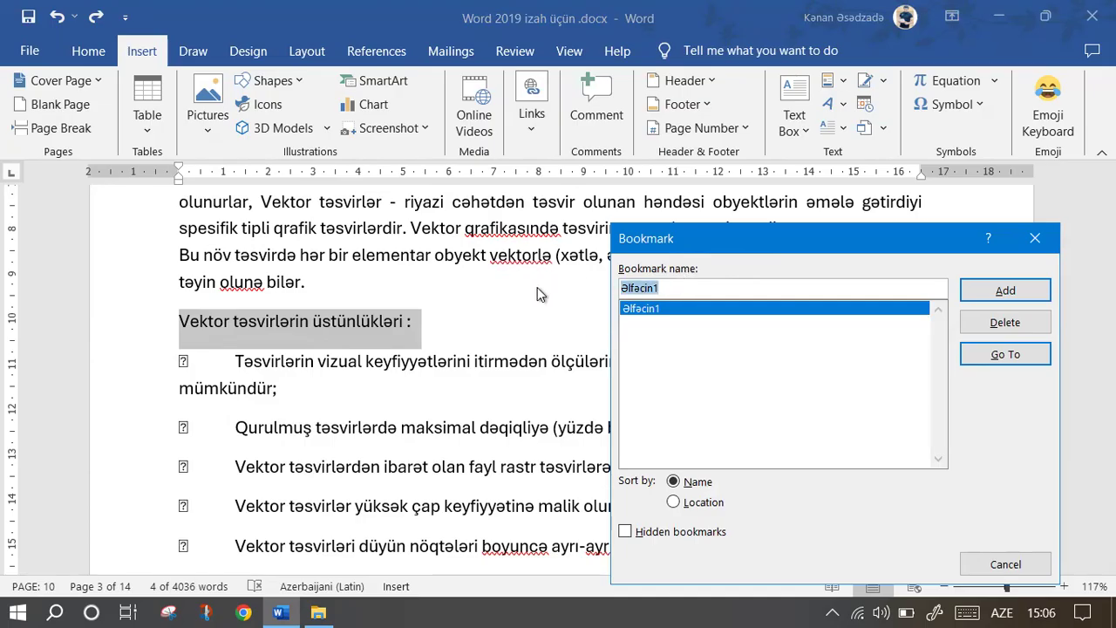
{"action": "left_click", "coordinate": [990, 293]}
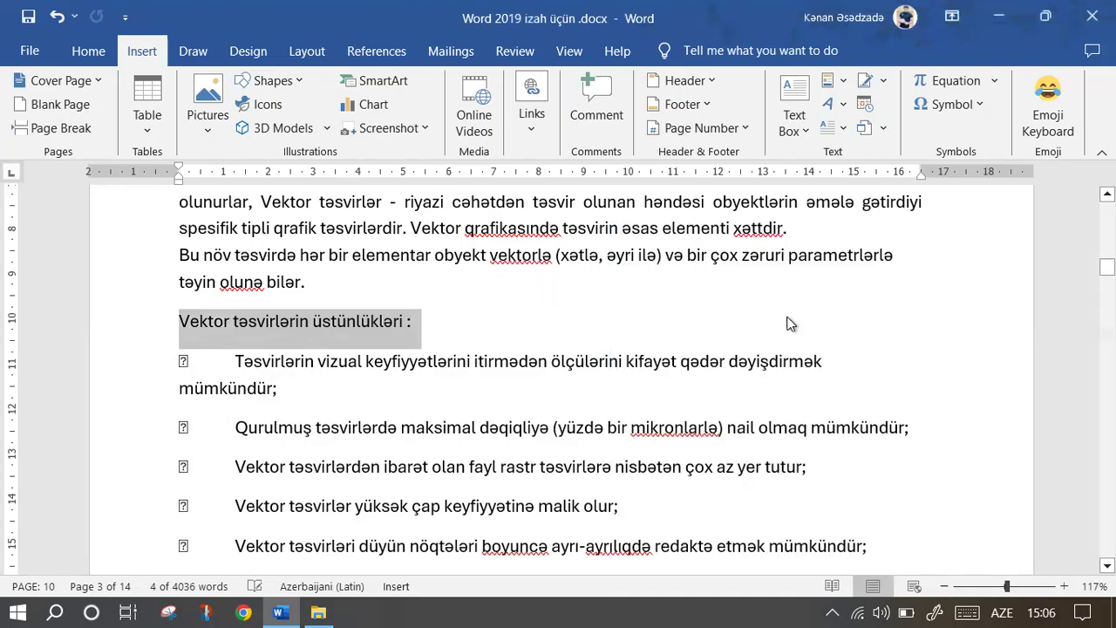
From page 18, go to the 'Əlfəcin1' bookmark to return to page 10.
{"action": "left_click_drag", "start_coordinate": [1108, 267], "coordinate": [1108, 481]}
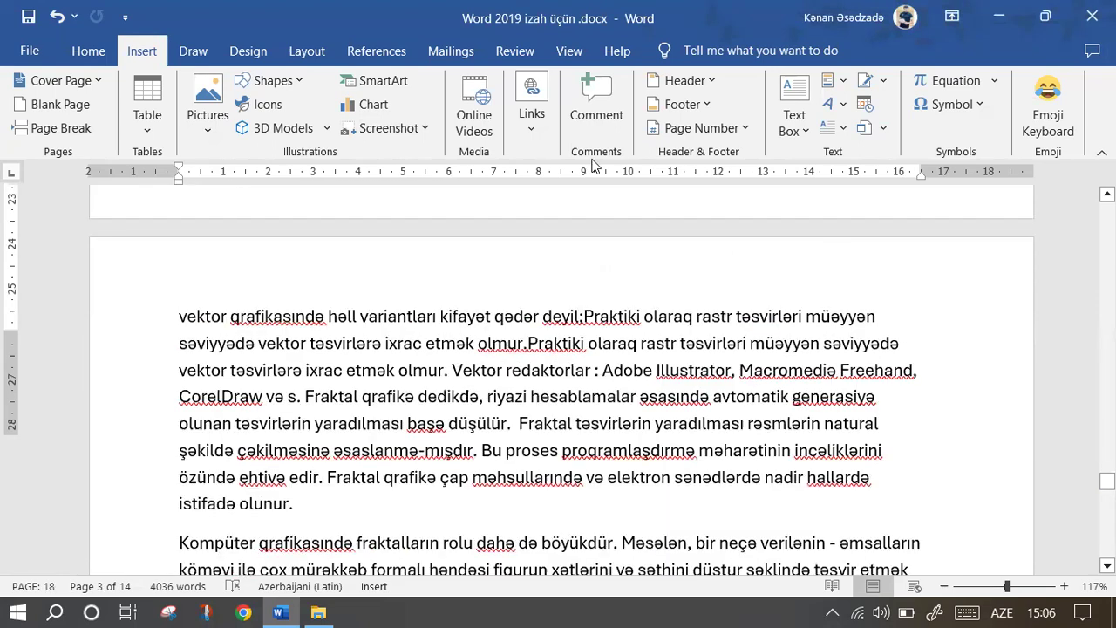
{"action": "left_click", "coordinate": [531, 122]}
{"action": "left_click", "coordinate": [570, 185]}
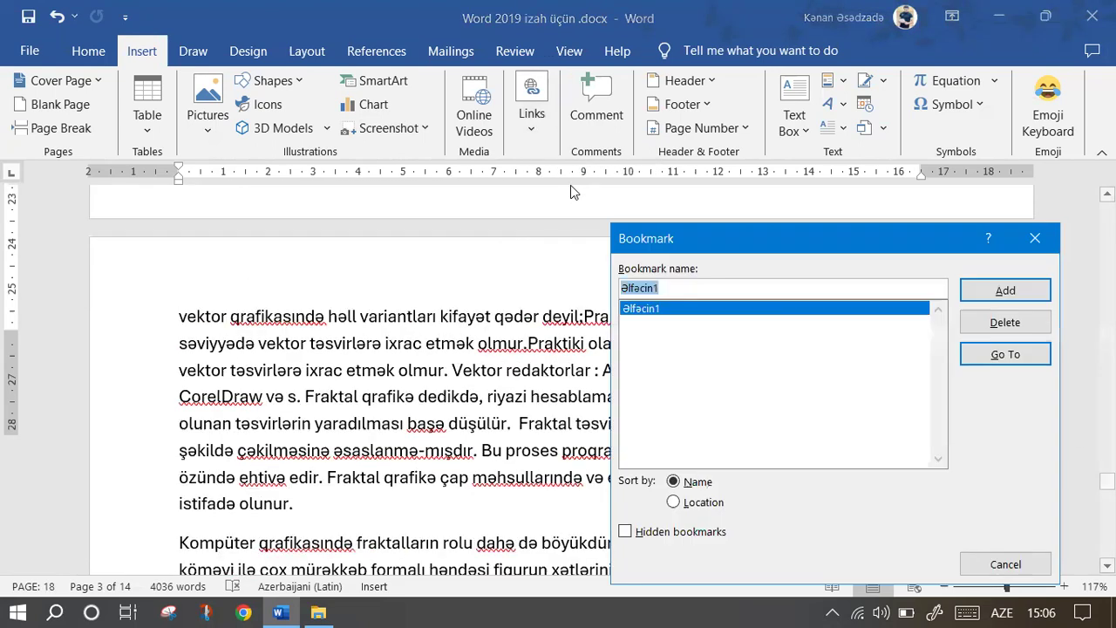
{"action": "left_click", "coordinate": [984, 353]}
{"action": "key", "text": "Escape"}
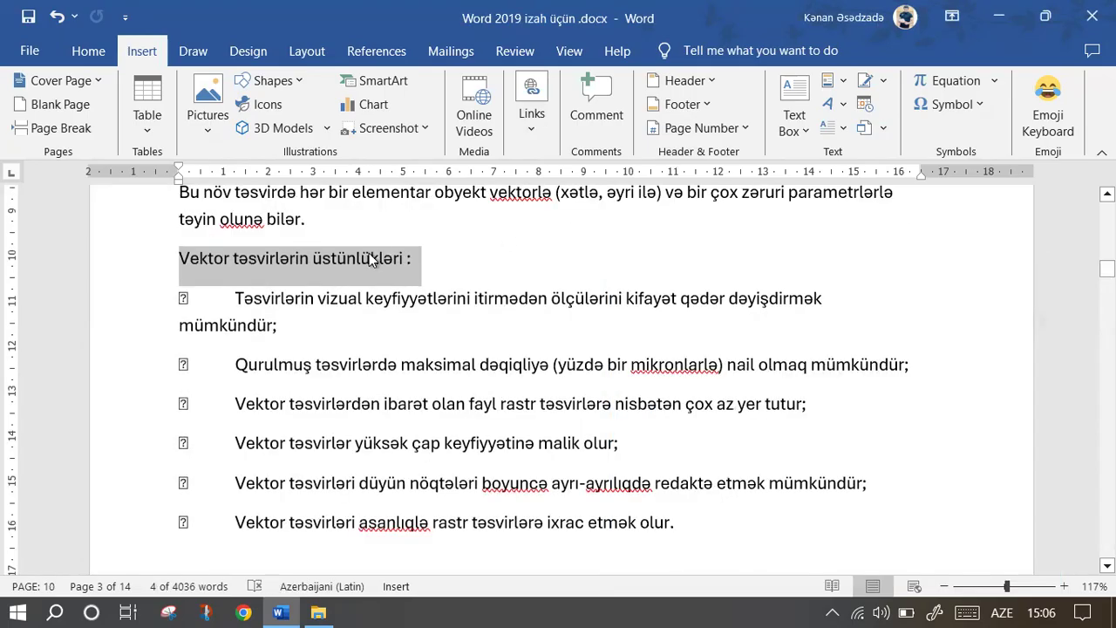
{"action": "left_click", "coordinate": [441, 258]}
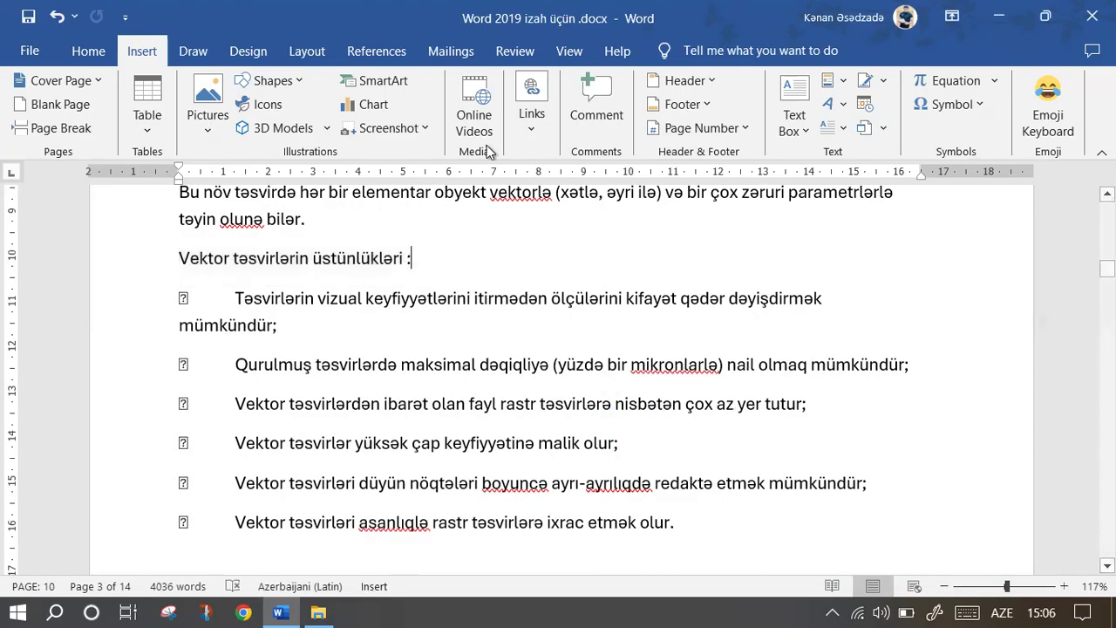
{"action": "left_click", "coordinate": [531, 122]}
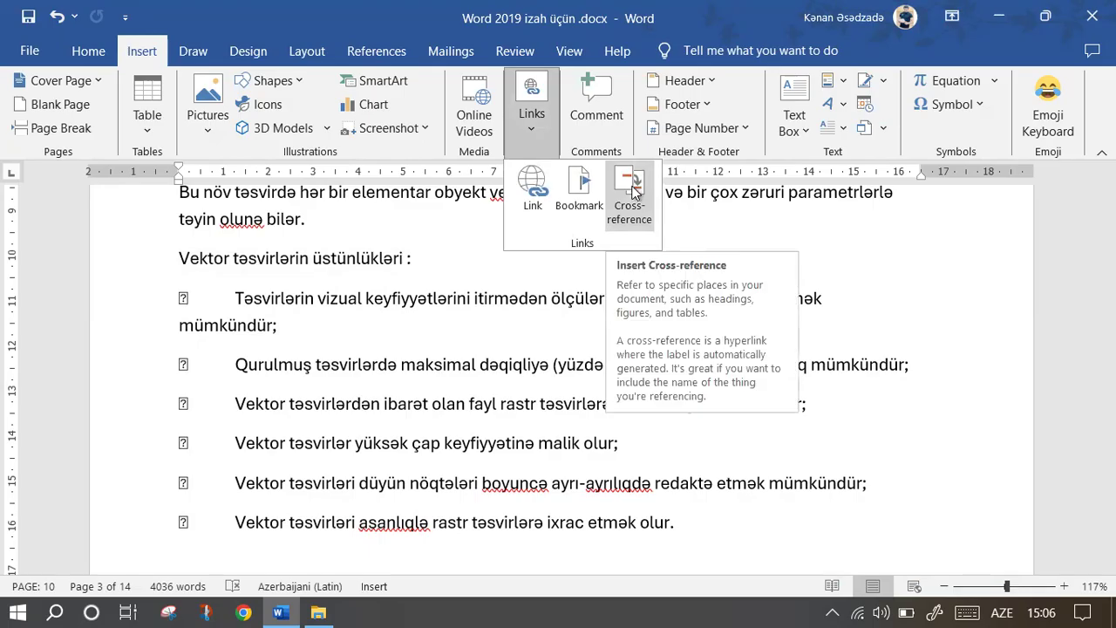
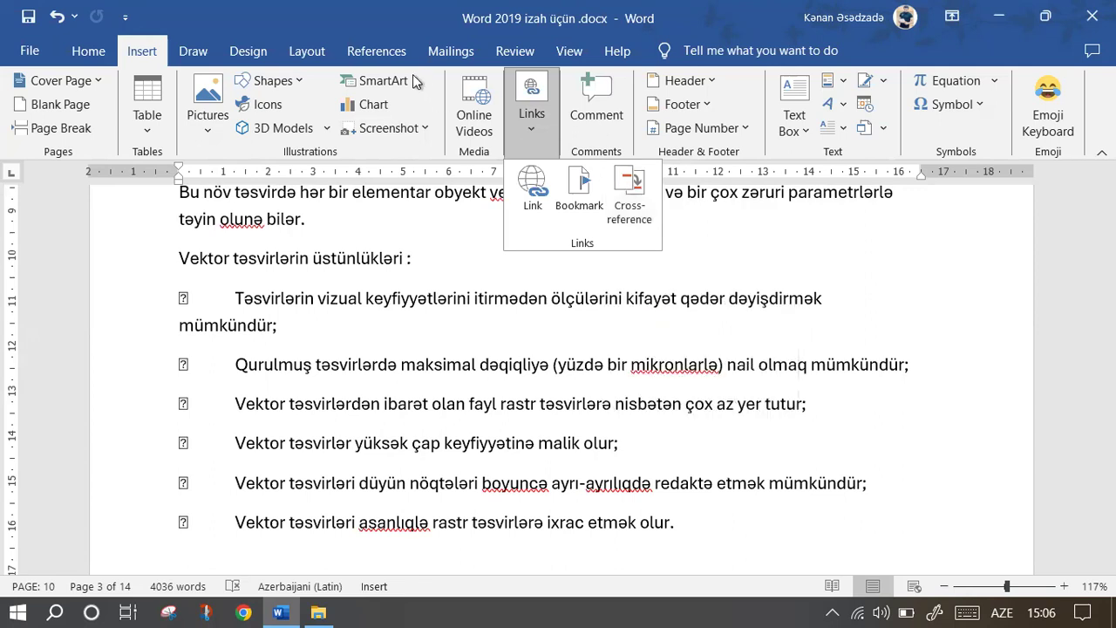
Glance at the References tab, then open and close the Links list on the Insert tab.
{"action": "left_click", "coordinate": [387, 61]}
{"action": "left_click", "coordinate": [386, 61]}
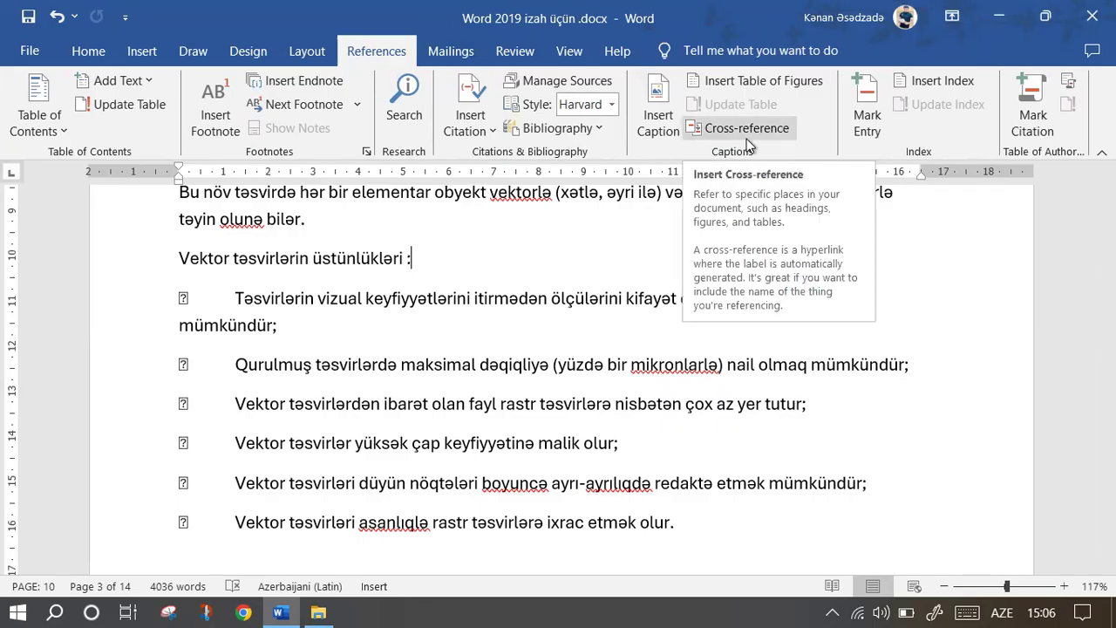
{"action": "left_click", "coordinate": [141, 50]}
{"action": "left_click", "coordinate": [531, 109]}
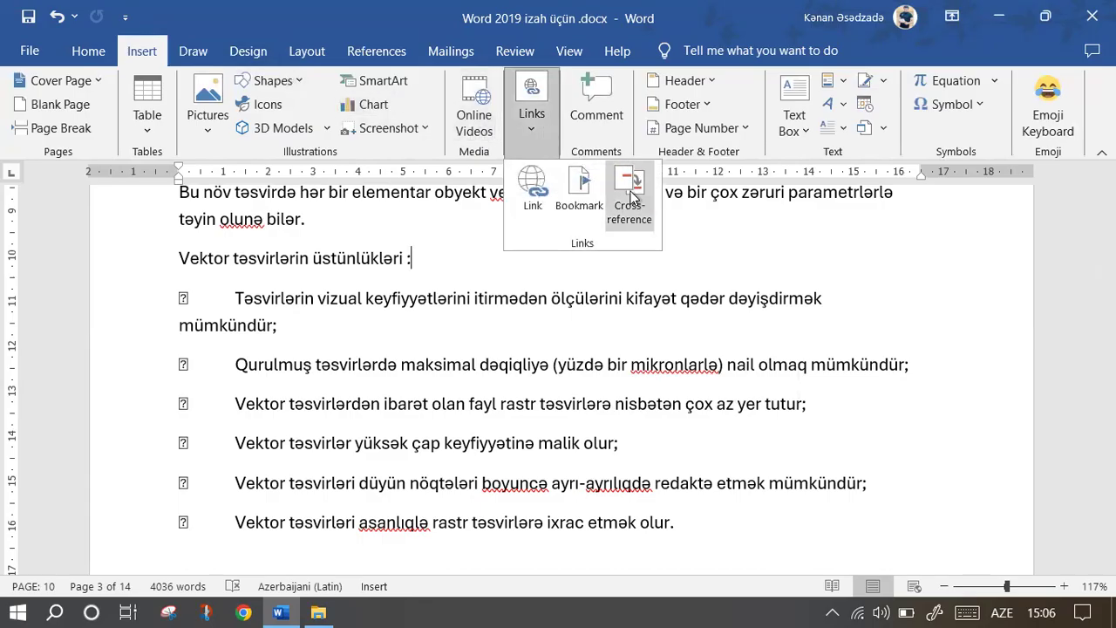
{"action": "left_click", "coordinate": [519, 310]}
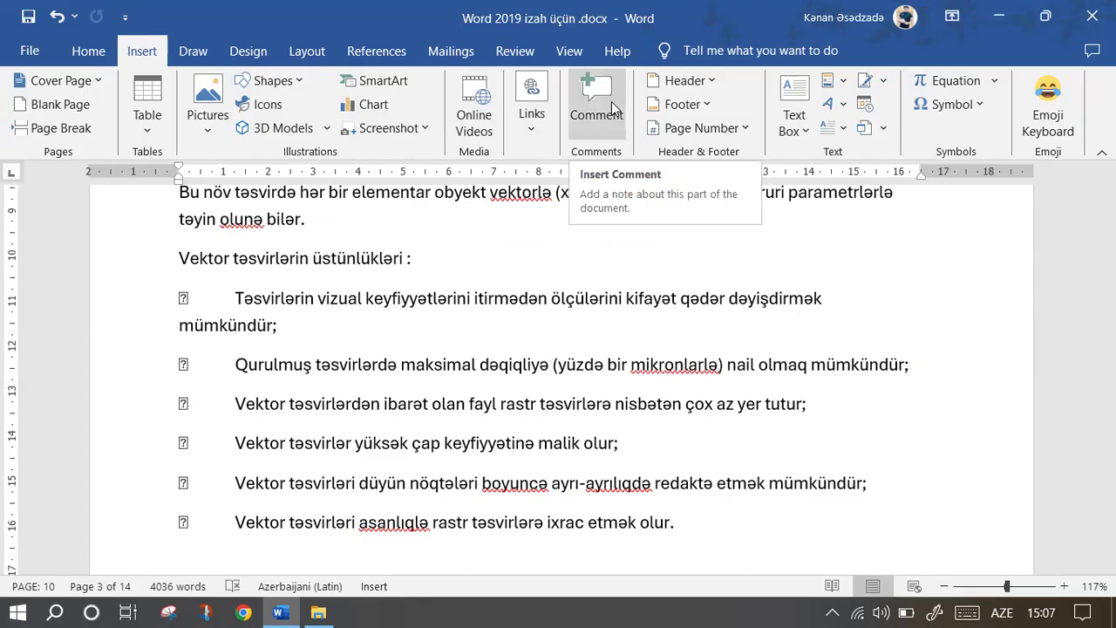
{"action": "left_click_drag", "start_coordinate": [415, 258], "coordinate": [171, 259]}
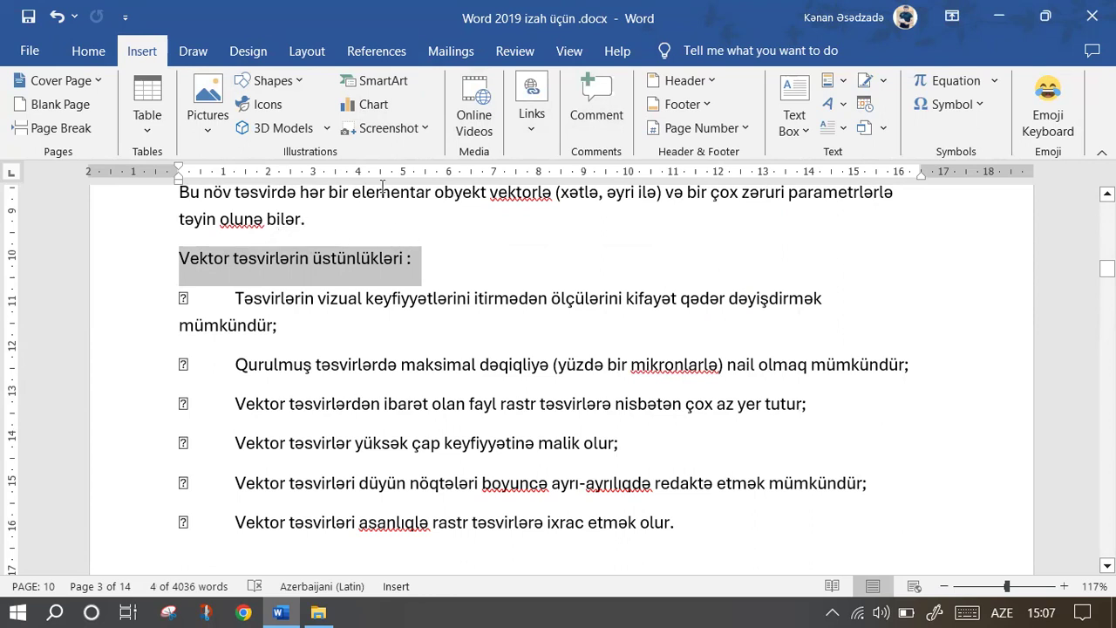
{"action": "left_click", "coordinate": [600, 116]}
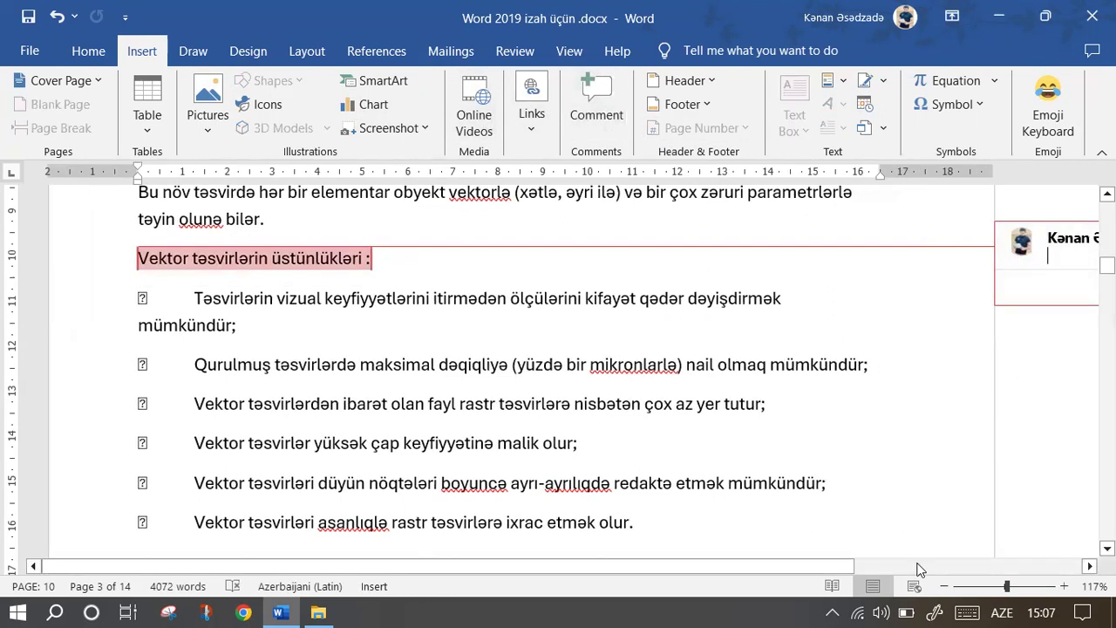
{"action": "left_click_drag", "start_coordinate": [810, 563], "coordinate": [1072, 573]}
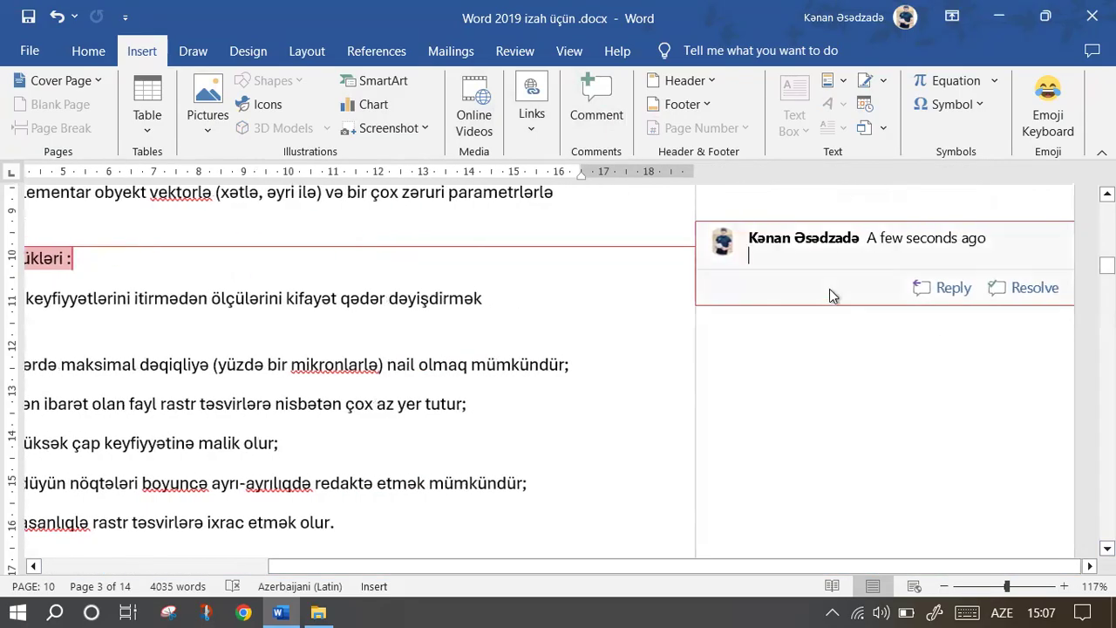
{"action": "type", "text": "asttyuiu5ruiyt"}
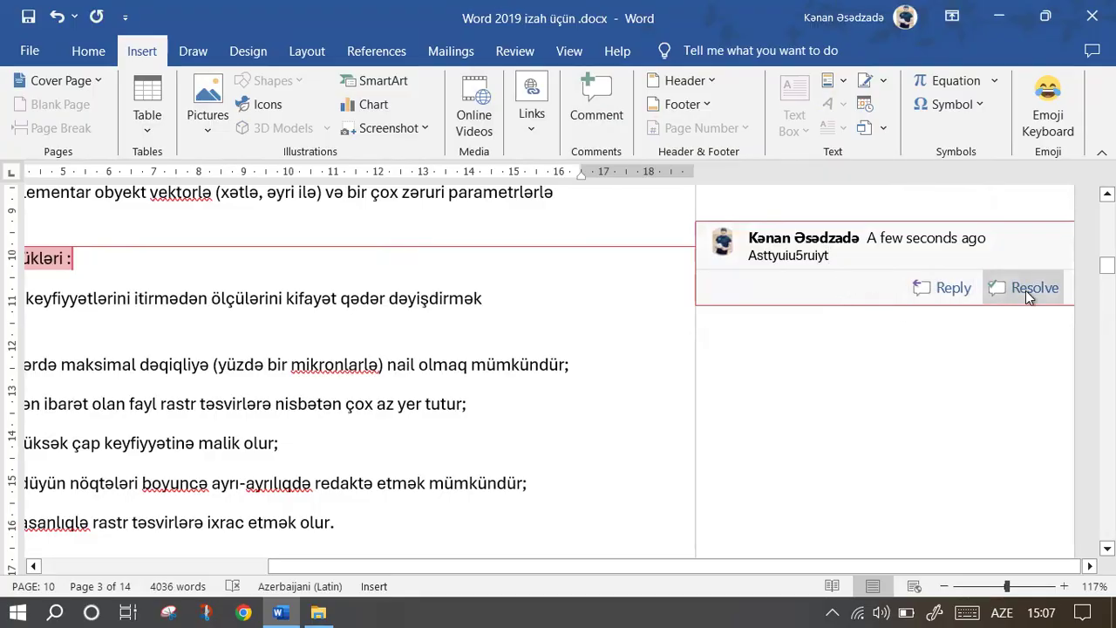
{"action": "left_click_drag", "start_coordinate": [482, 567], "coordinate": [80, 253]}
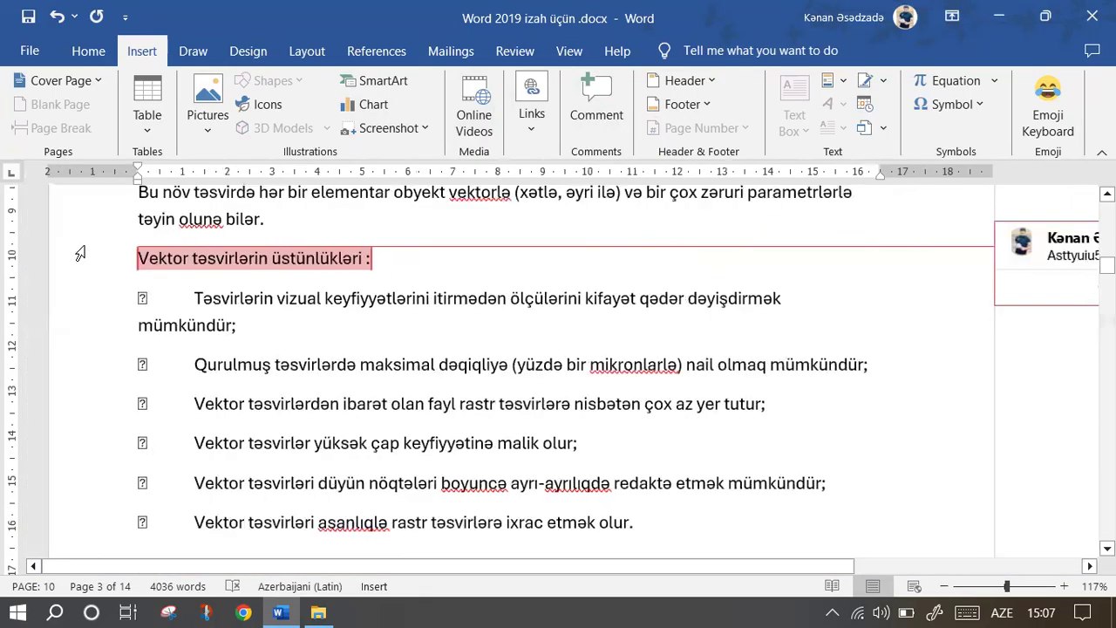
{"action": "left_click", "coordinate": [183, 257]}
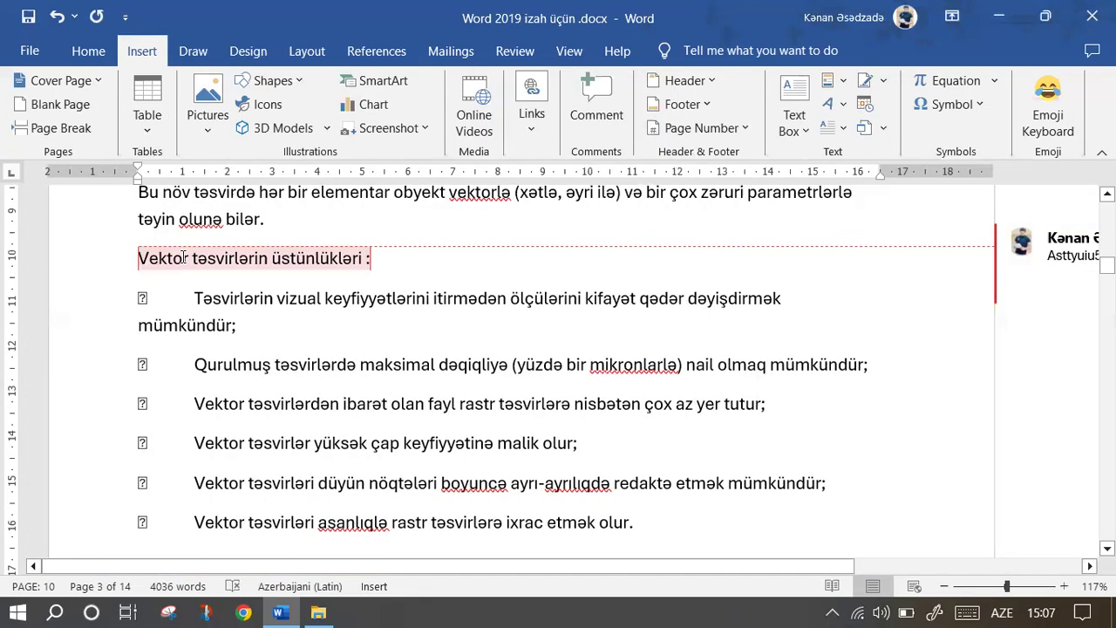
{"action": "right_click", "coordinate": [184, 257]}
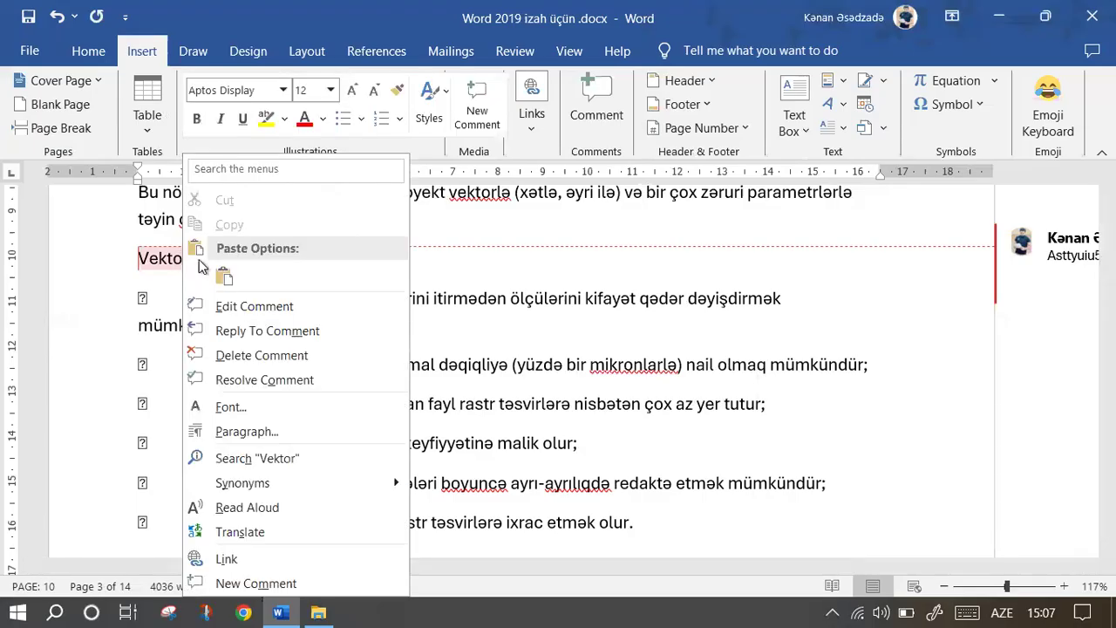
{"action": "left_click", "coordinate": [264, 358]}
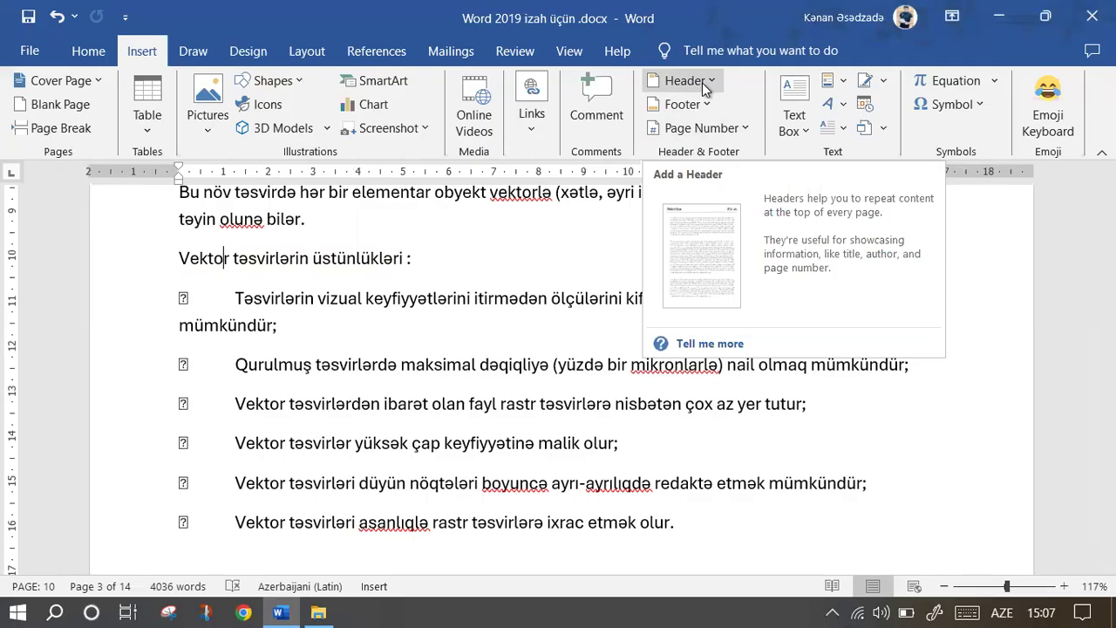
Insert the Blank (Three Columns) header and uncheck Different First Page and Different Odd & Even Pages.
{"action": "left_click", "coordinate": [703, 82]}
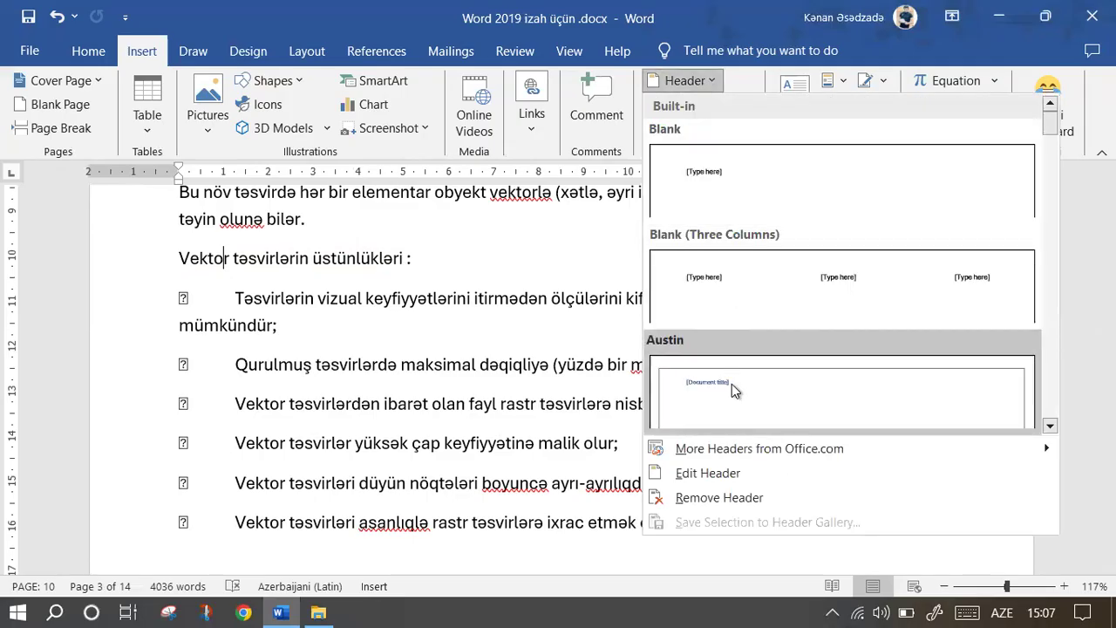
{"action": "scroll", "coordinate": [731, 384], "scroll_direction": "down", "scroll_amount": 5}
{"action": "scroll", "coordinate": [780, 326], "scroll_direction": "up", "scroll_amount": 5}
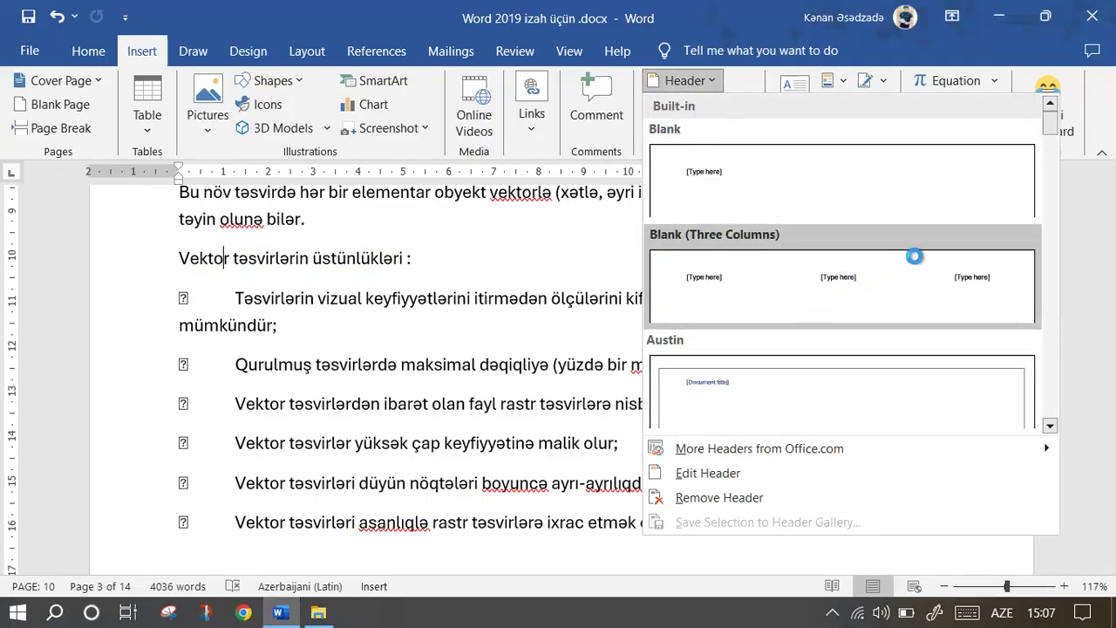
{"action": "left_click", "coordinate": [914, 255]}
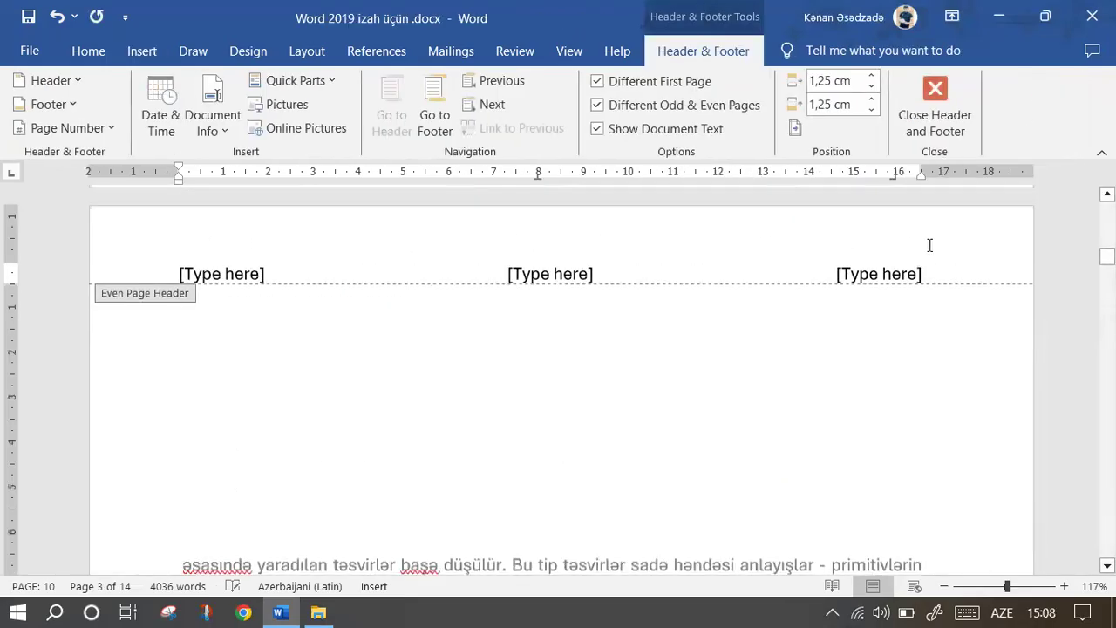
{"action": "left_click", "coordinate": [597, 81]}
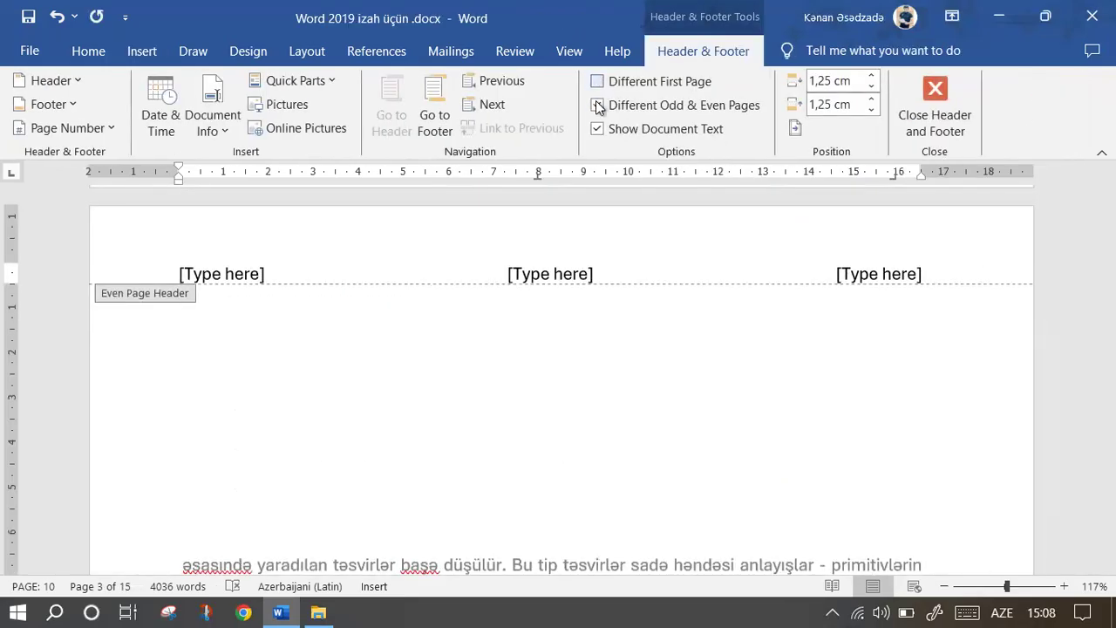
{"action": "left_click", "coordinate": [597, 105]}
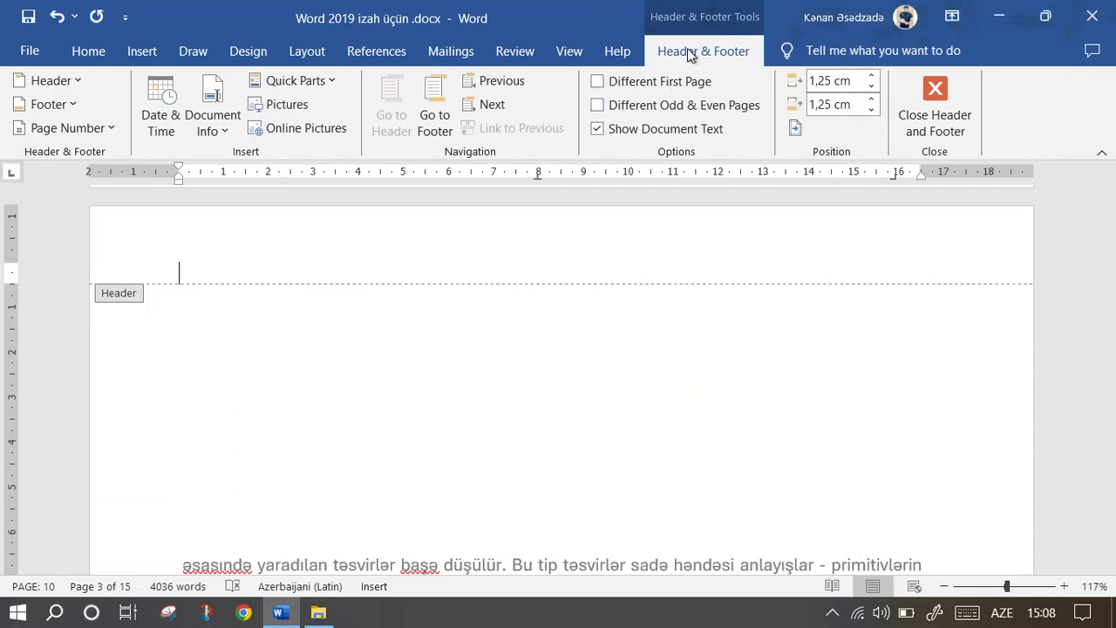
Insert the date in 27.11.24 format followed by the Author document field into the header.
{"action": "left_click", "coordinate": [164, 116]}
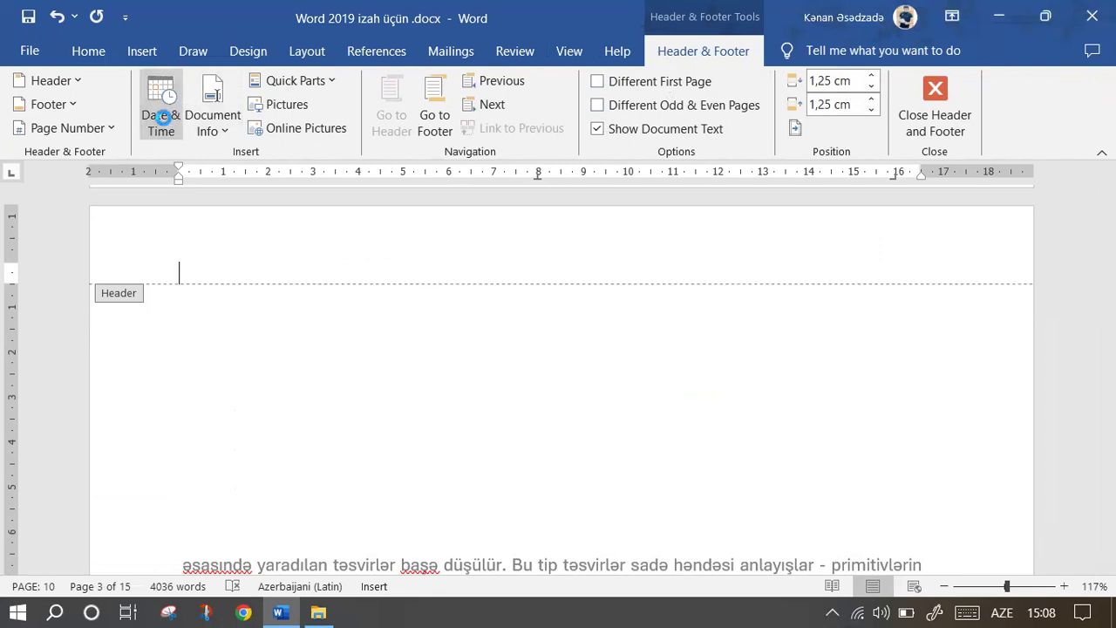
{"action": "left_click", "coordinate": [323, 199]}
{"action": "left_click", "coordinate": [672, 453]}
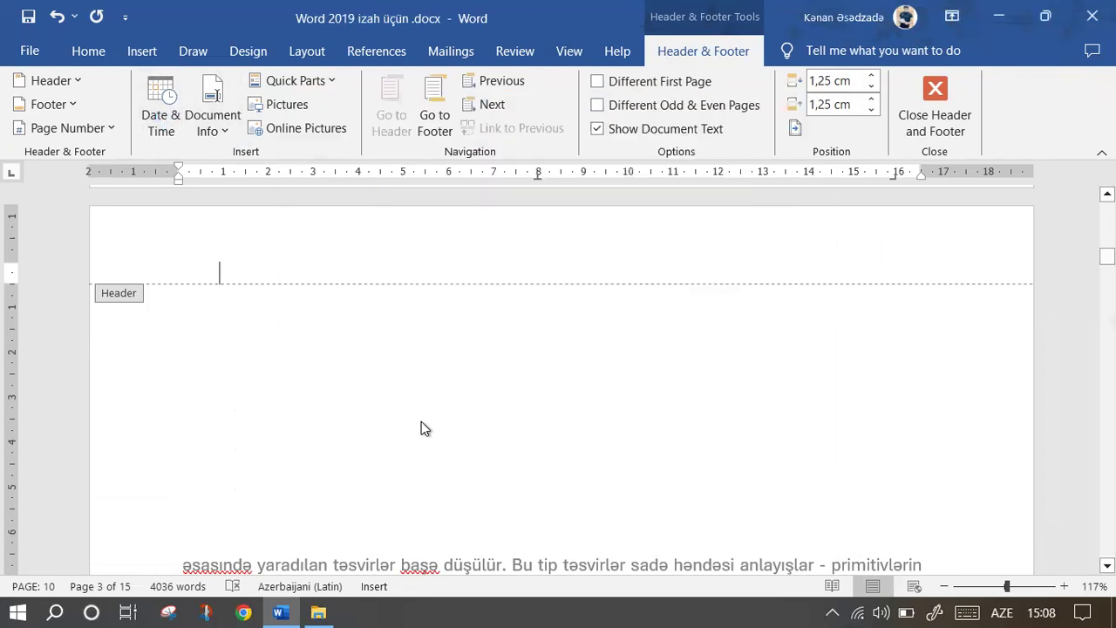
{"action": "left_click", "coordinate": [210, 122]}
{"action": "left_click", "coordinate": [478, 207]}
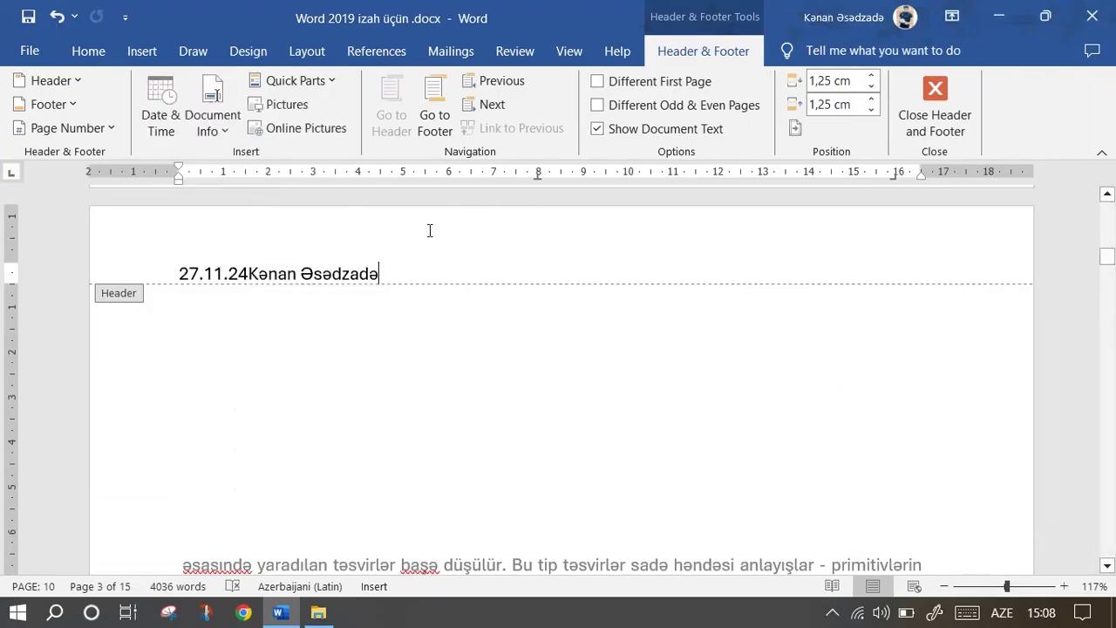
Browse the Quick Parts AutoText list and close it without inserting anything.
{"action": "left_click", "coordinate": [324, 83]}
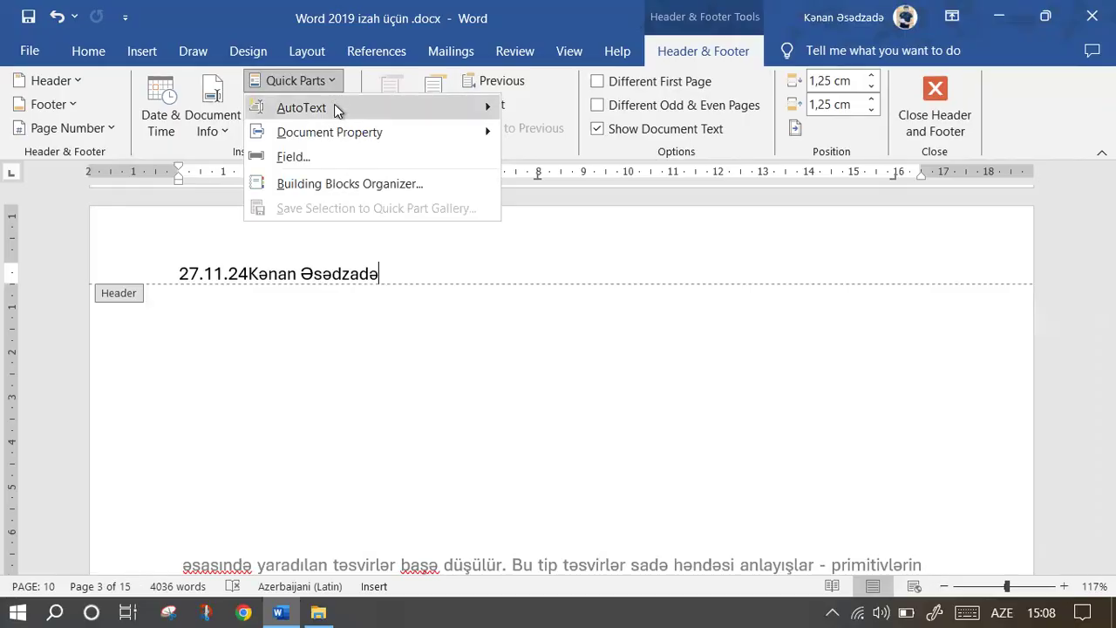
{"action": "mouse_move", "coordinate": [334, 106]}
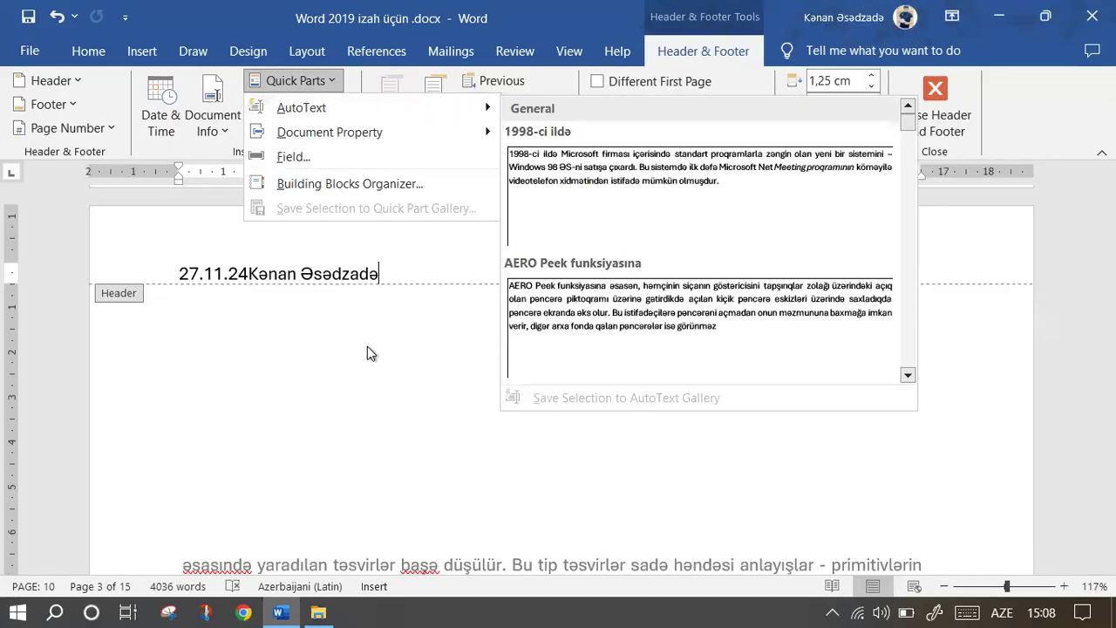
{"action": "left_click", "coordinate": [367, 346]}
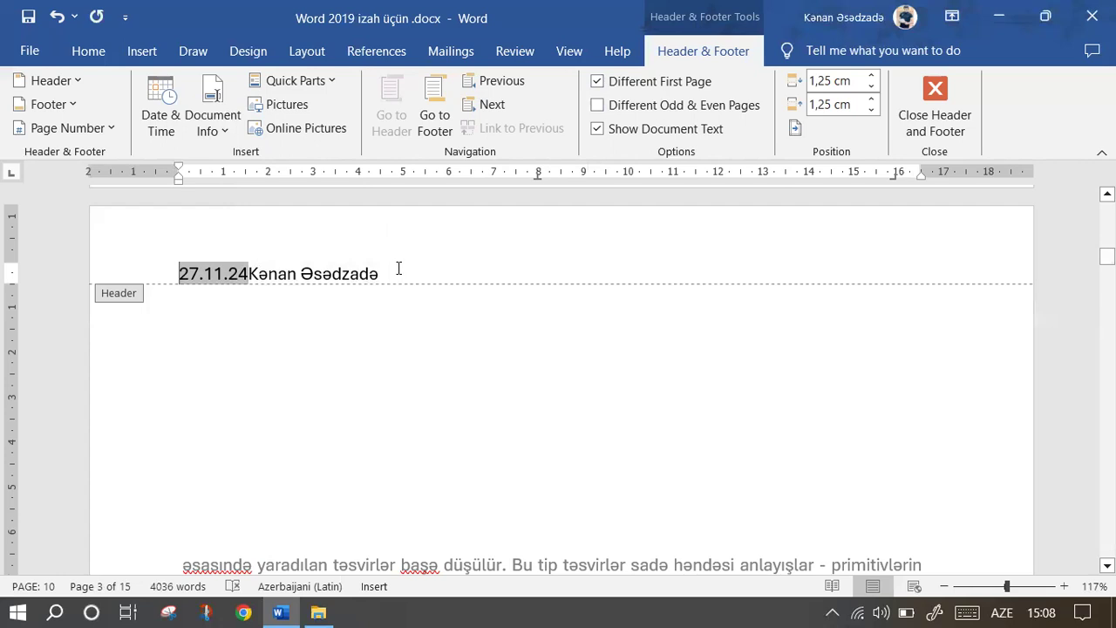
Turn on Different Odd & Even Pages and type 'cüt' in the even-page header.
{"action": "left_click", "coordinate": [598, 105]}
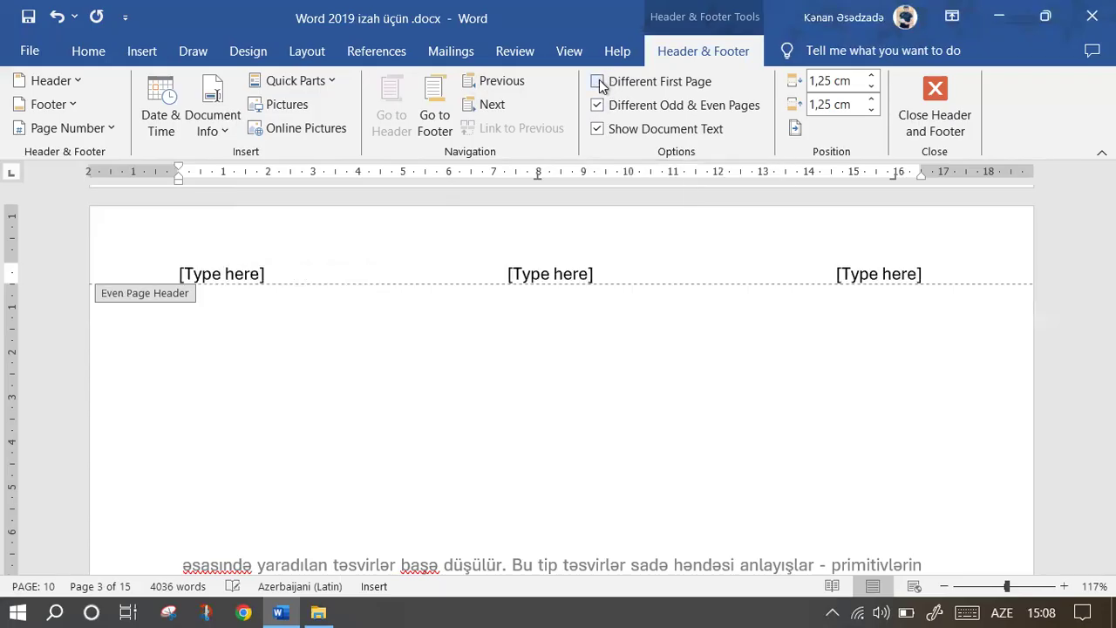
{"action": "left_click", "coordinate": [224, 273]}
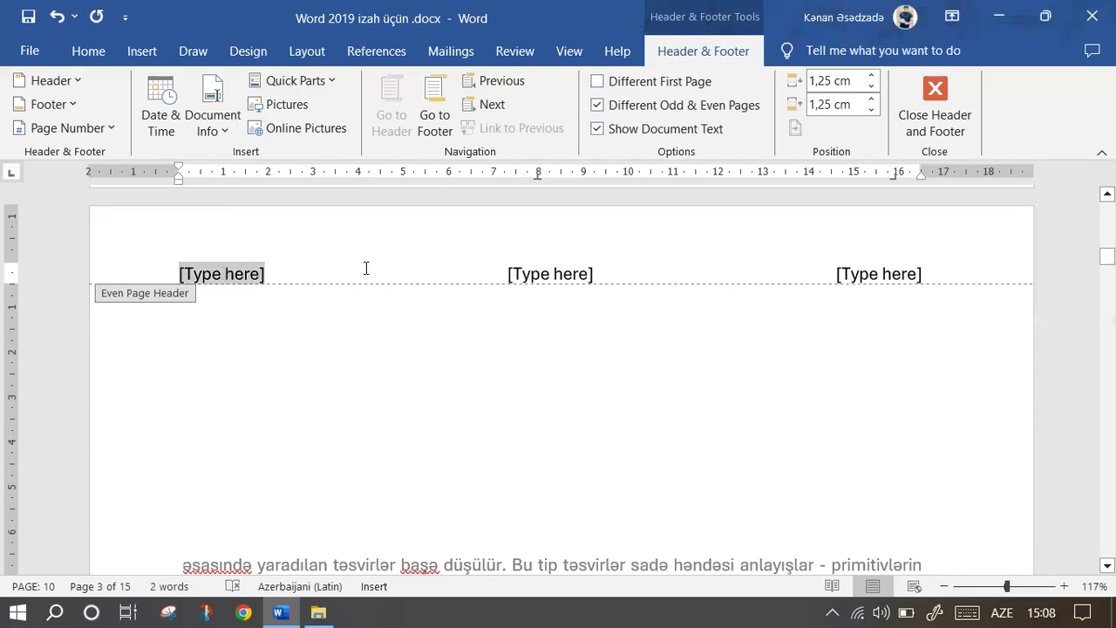
{"action": "type", "text": "cüt"}
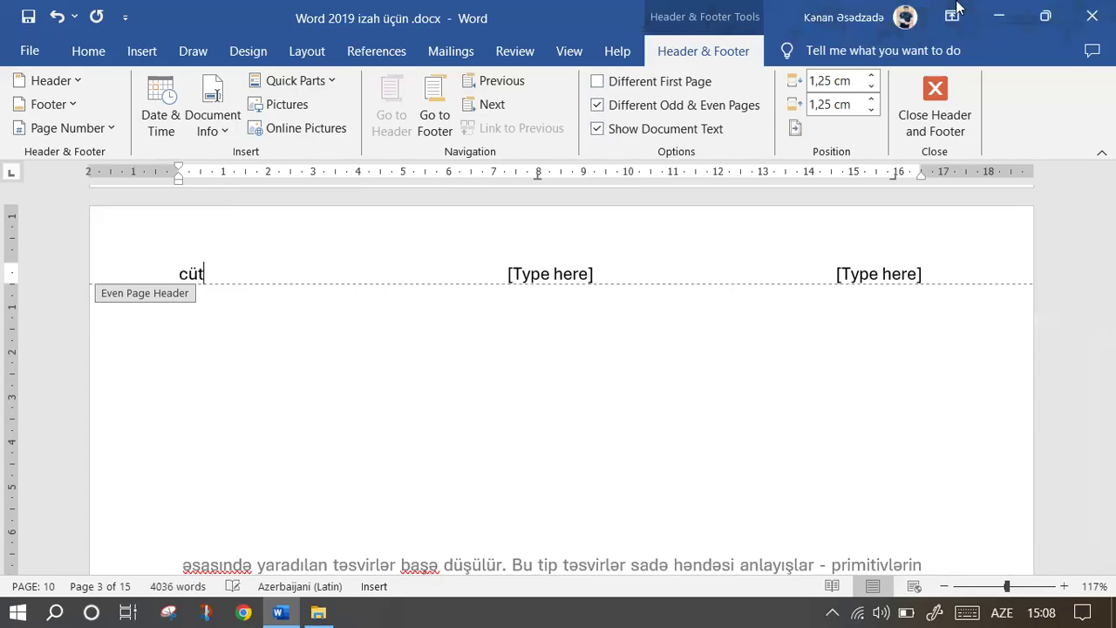
Replace the odd-page header text with 'Tək' and return to the body text.
{"action": "scroll", "coordinate": [428, 274], "scroll_direction": "up", "scroll_amount": 10}
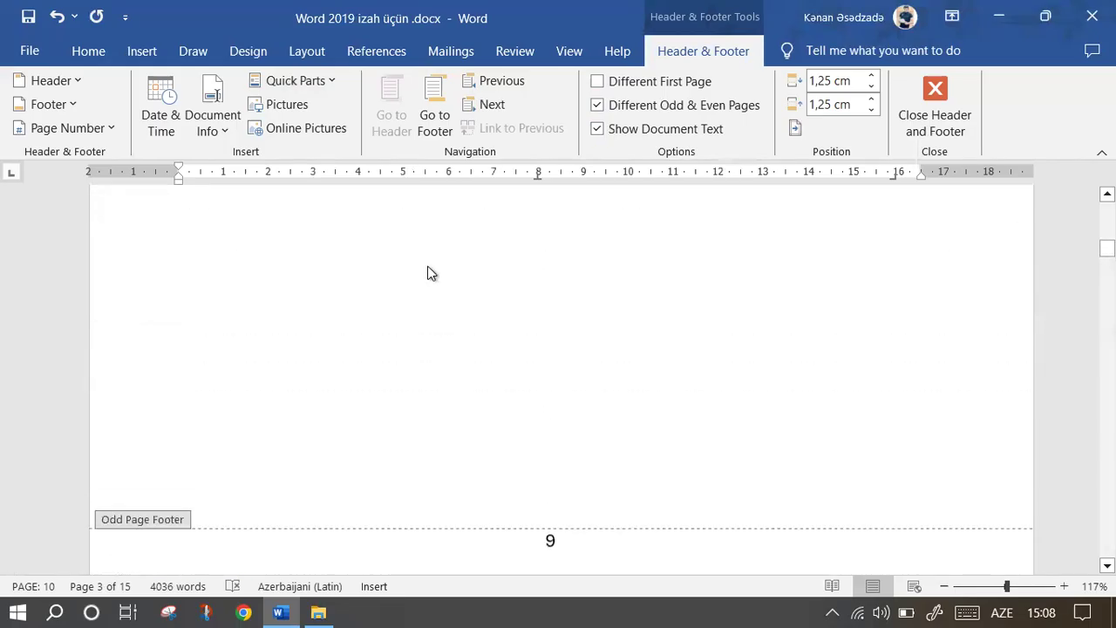
{"action": "scroll", "coordinate": [402, 239], "scroll_direction": "up", "scroll_amount": 5}
{"action": "scroll", "coordinate": [404, 239], "scroll_direction": "up", "scroll_amount": 5}
{"action": "scroll", "coordinate": [366, 324], "scroll_direction": "down", "scroll_amount": 2}
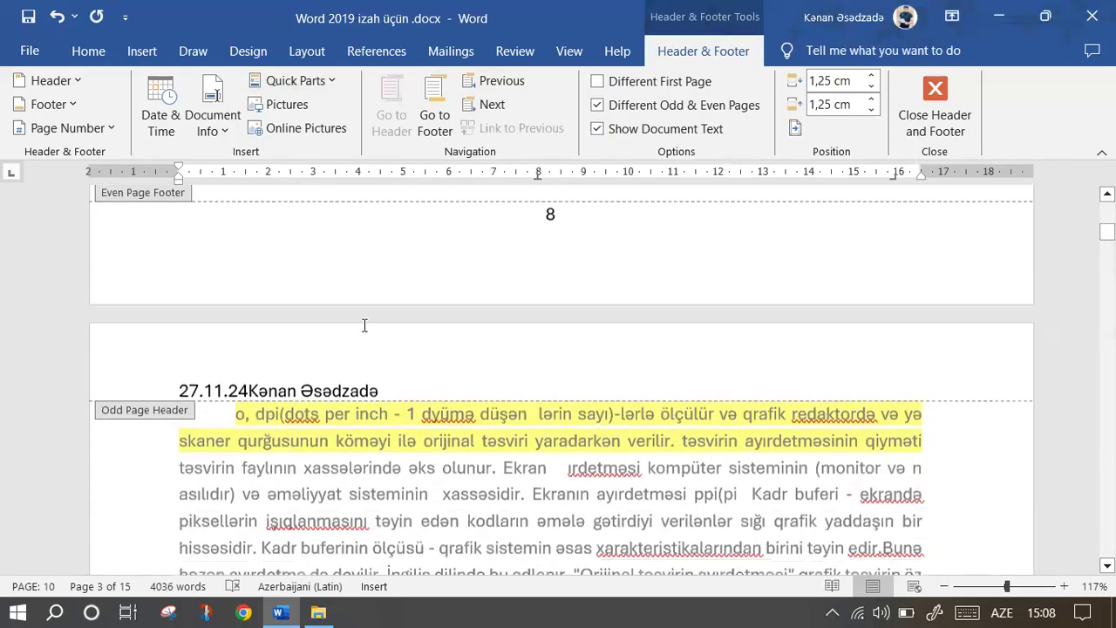
{"action": "scroll", "coordinate": [332, 328], "scroll_direction": "down", "scroll_amount": 1}
{"action": "left_click", "coordinate": [332, 328]}
{"action": "left_click", "coordinate": [151, 329]}
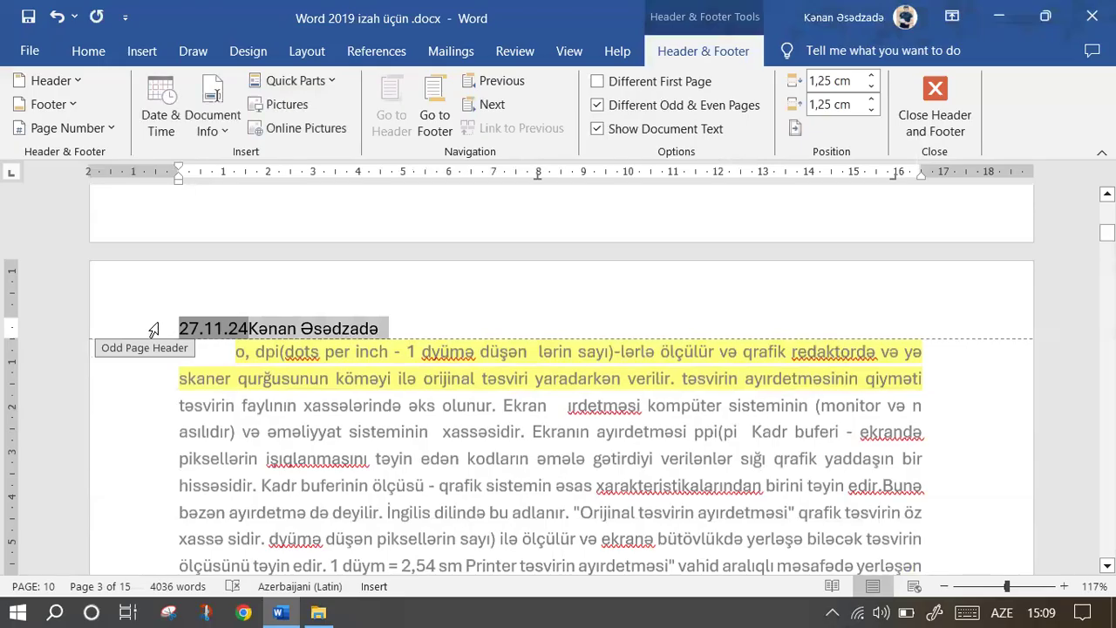
{"action": "type", "text": "Tək"}
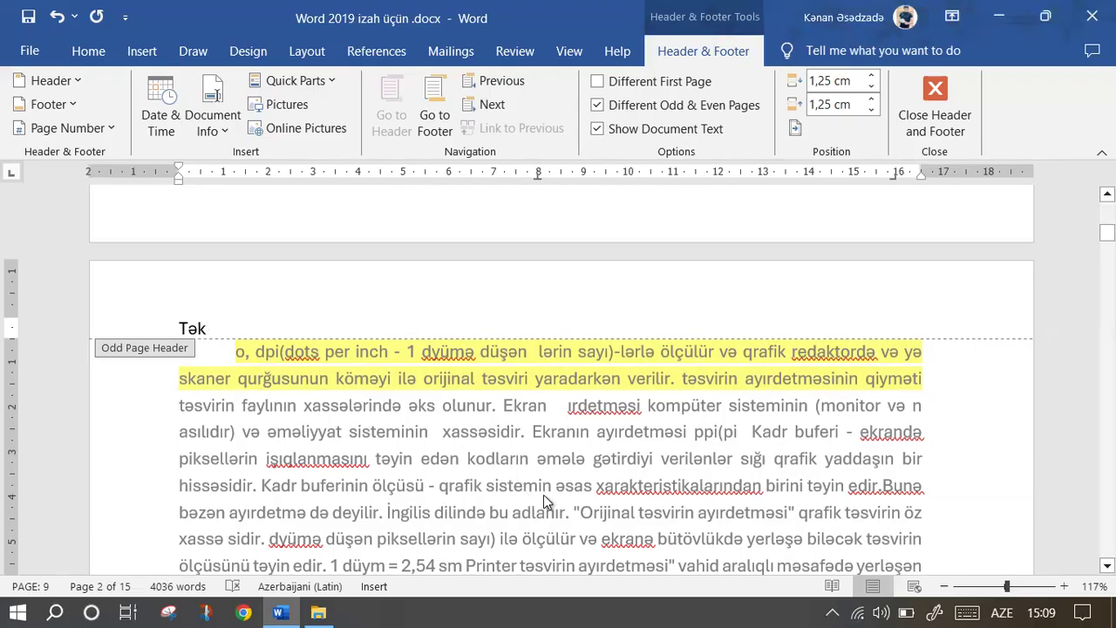
{"action": "double_click", "coordinate": [705, 501]}
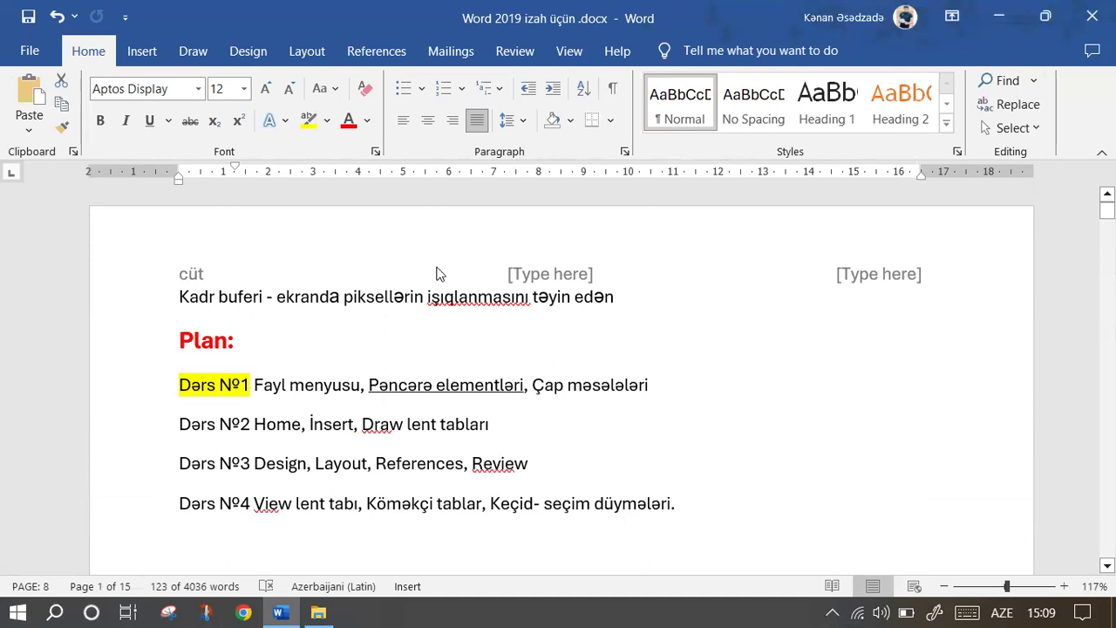
Set a starting page number in the Page Number Format dialog and confirm it.
{"action": "left_click", "coordinate": [141, 50]}
{"action": "left_click", "coordinate": [737, 128]}
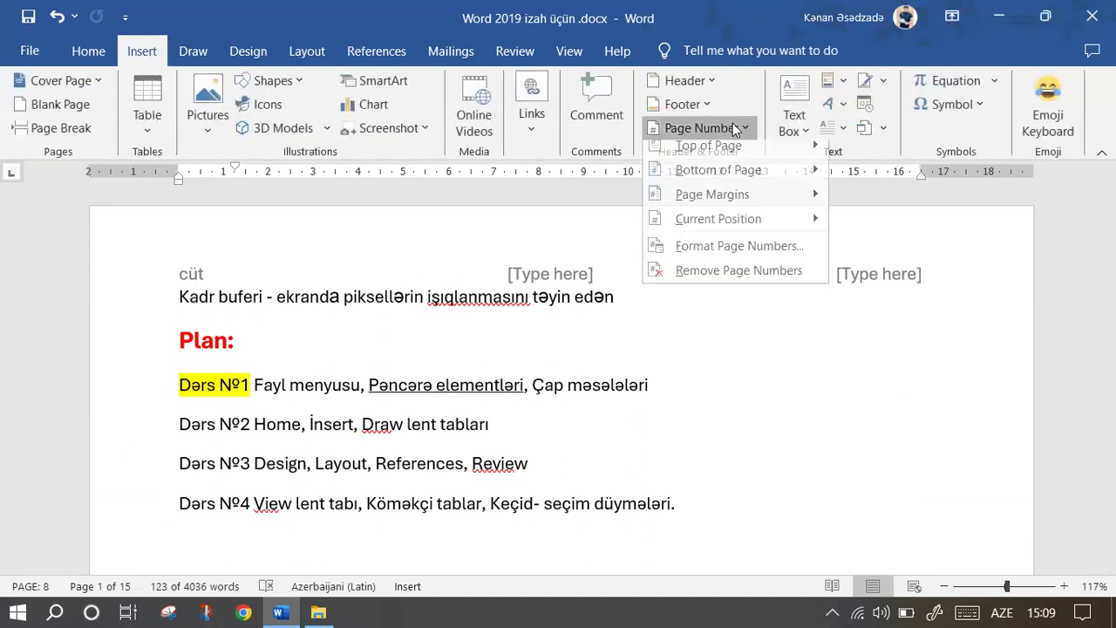
{"action": "left_click", "coordinate": [734, 246]}
{"action": "left_click", "coordinate": [549, 362]}
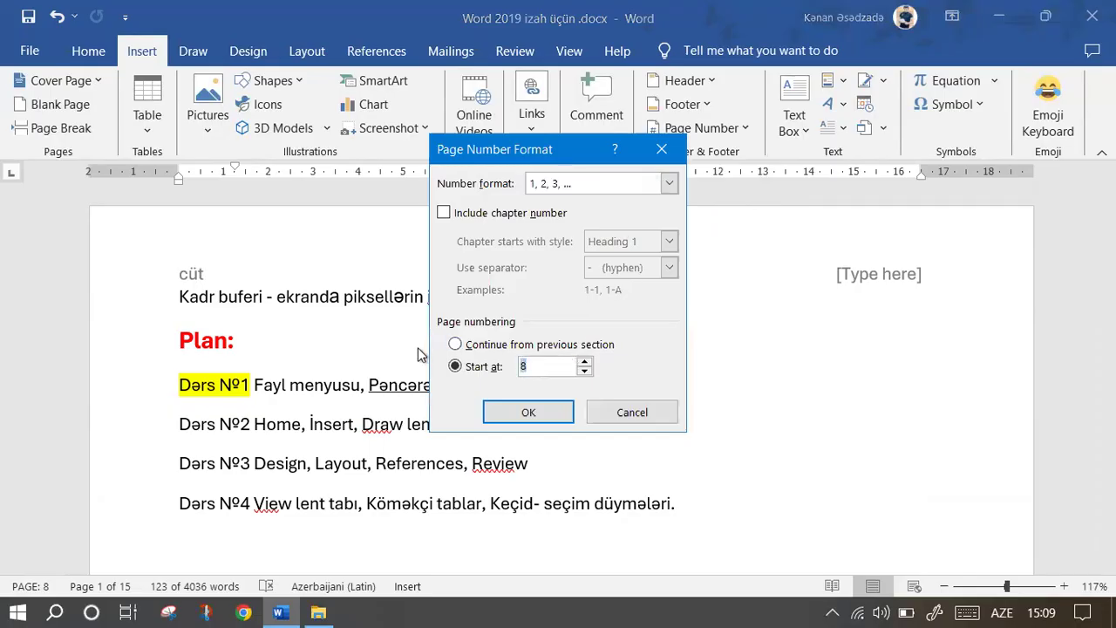
{"action": "left_click", "coordinate": [530, 412]}
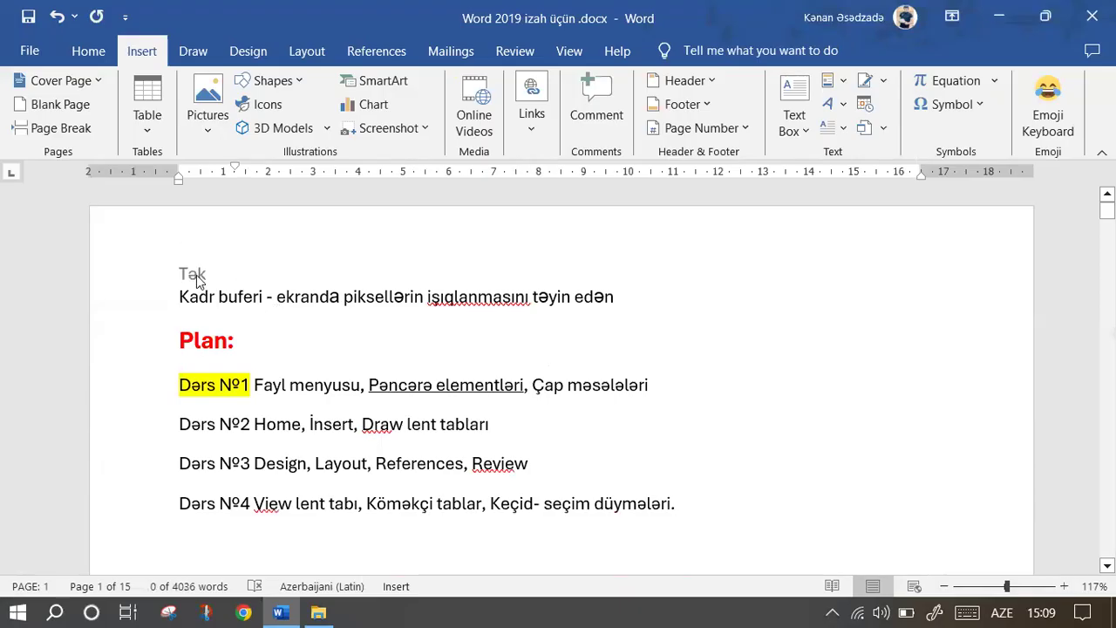
Scroll through pages 1 and 2 to check the footer page numbers.
{"action": "scroll", "coordinate": [197, 279], "scroll_direction": "down", "scroll_amount": 1}
{"action": "scroll", "coordinate": [239, 402], "scroll_direction": "down", "scroll_amount": 9}
{"action": "scroll", "coordinate": [241, 393], "scroll_direction": "down", "scroll_amount": 2}
{"action": "scroll", "coordinate": [264, 471], "scroll_direction": "down", "scroll_amount": 1}
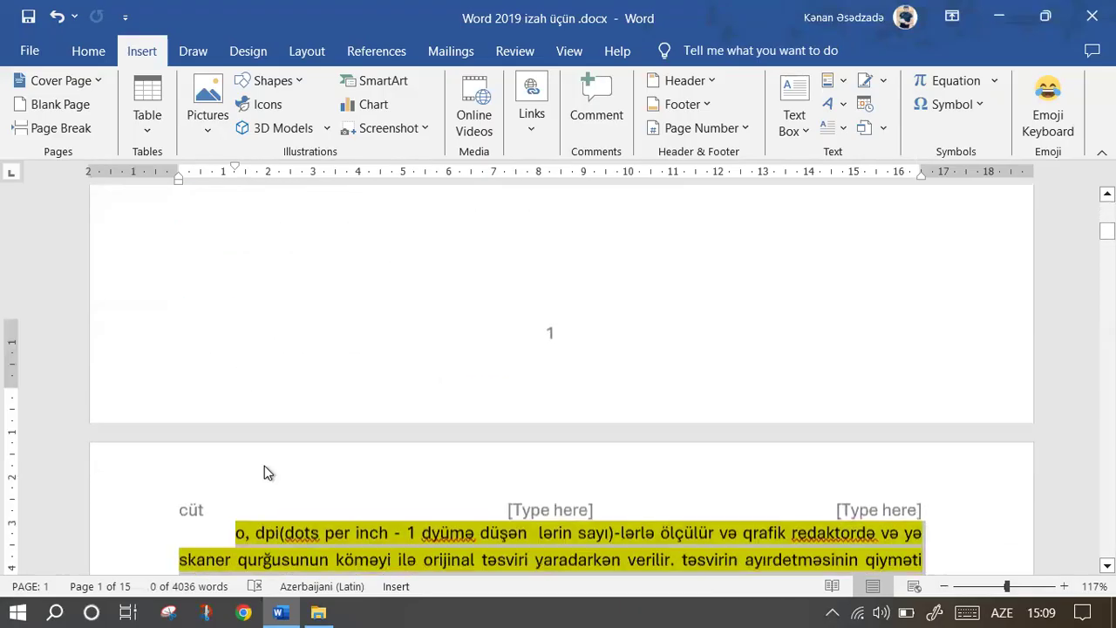
{"action": "scroll", "coordinate": [302, 421], "scroll_direction": "down", "scroll_amount": 2}
{"action": "scroll", "coordinate": [366, 401], "scroll_direction": "down", "scroll_amount": 5}
{"action": "scroll", "coordinate": [419, 386], "scroll_direction": "down", "scroll_amount": 10}
{"action": "scroll", "coordinate": [419, 386], "scroll_direction": "down", "scroll_amount": 5}
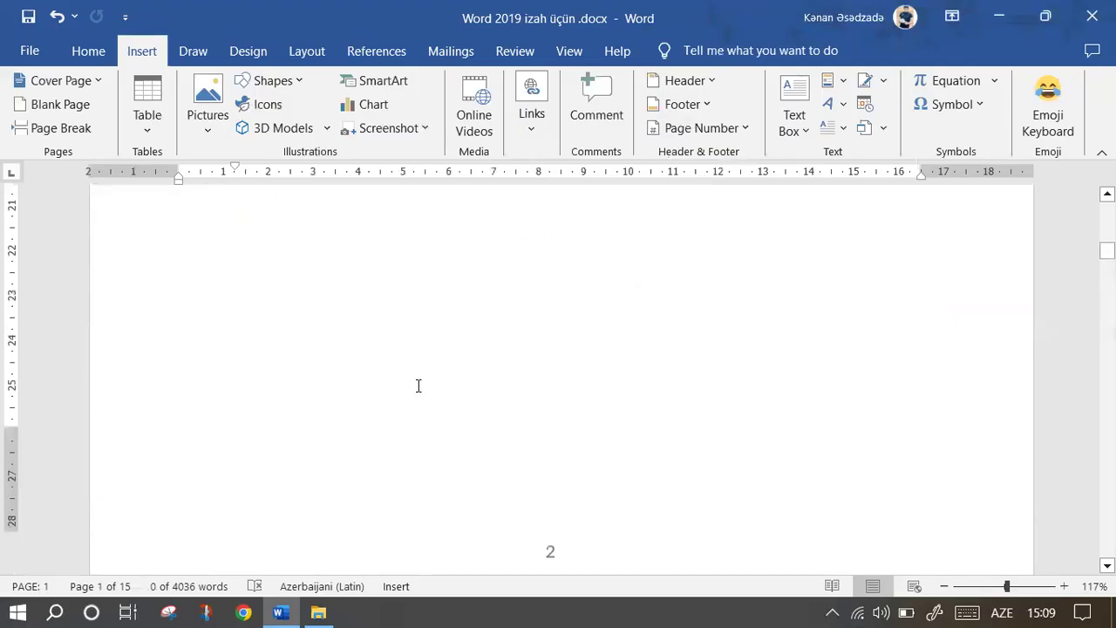
{"action": "scroll", "coordinate": [419, 385], "scroll_direction": "down", "scroll_amount": 3}
{"action": "scroll", "coordinate": [427, 358], "scroll_direction": "up", "scroll_amount": 5}
{"action": "scroll", "coordinate": [428, 349], "scroll_direction": "up", "scroll_amount": 5}
{"action": "scroll", "coordinate": [427, 349], "scroll_direction": "up", "scroll_amount": 4}
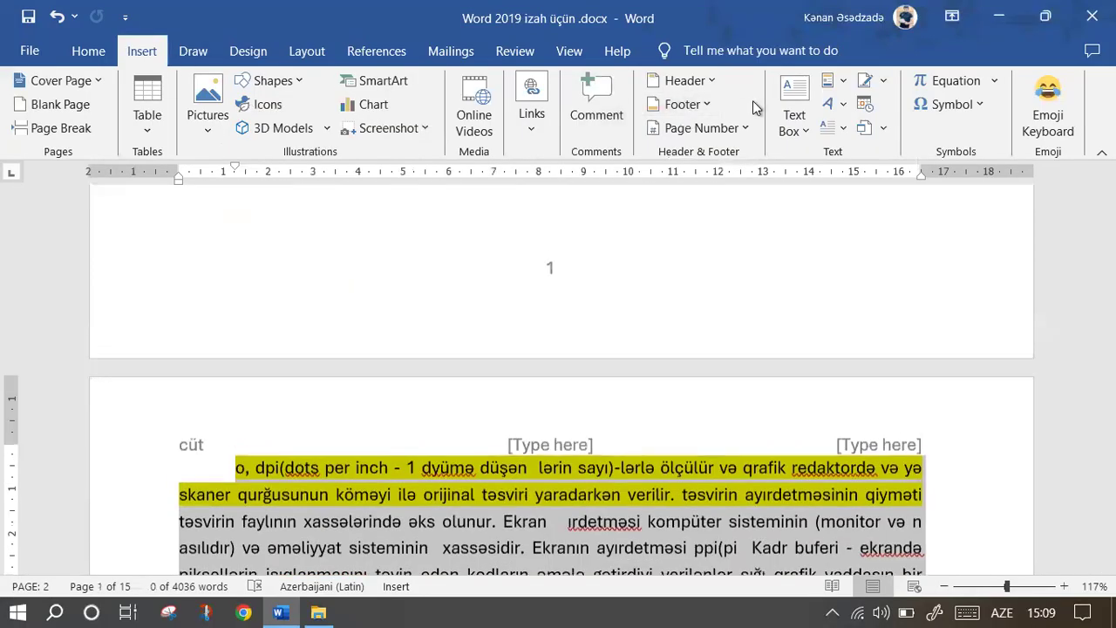
Remove the existing page header and page footer.
{"action": "left_click", "coordinate": [723, 84]}
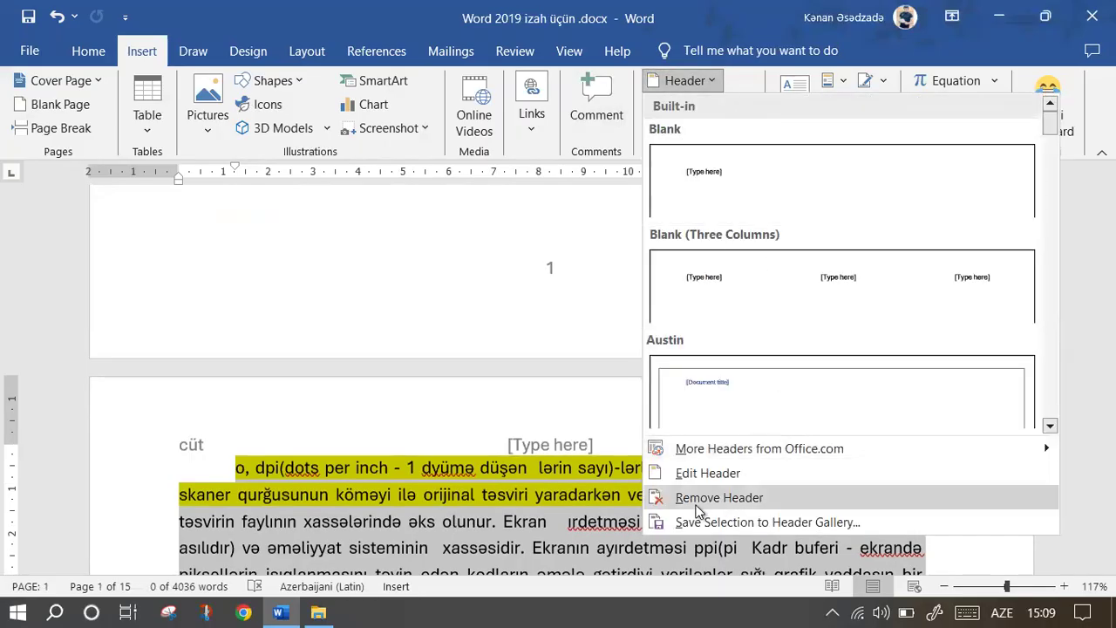
{"action": "left_click", "coordinate": [696, 504]}
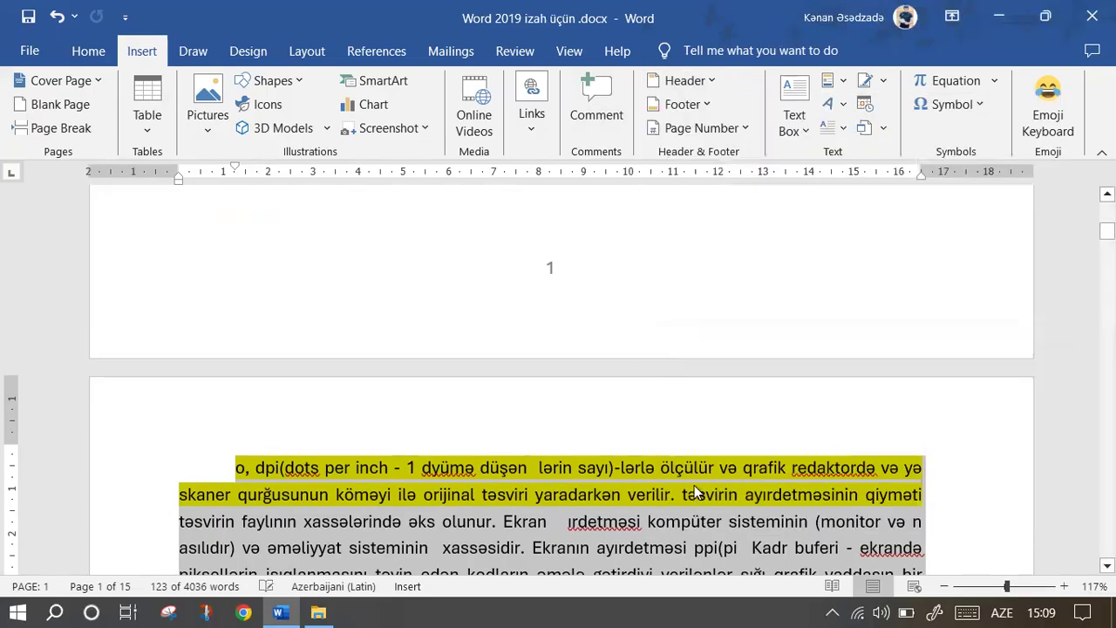
{"action": "left_click", "coordinate": [705, 104]}
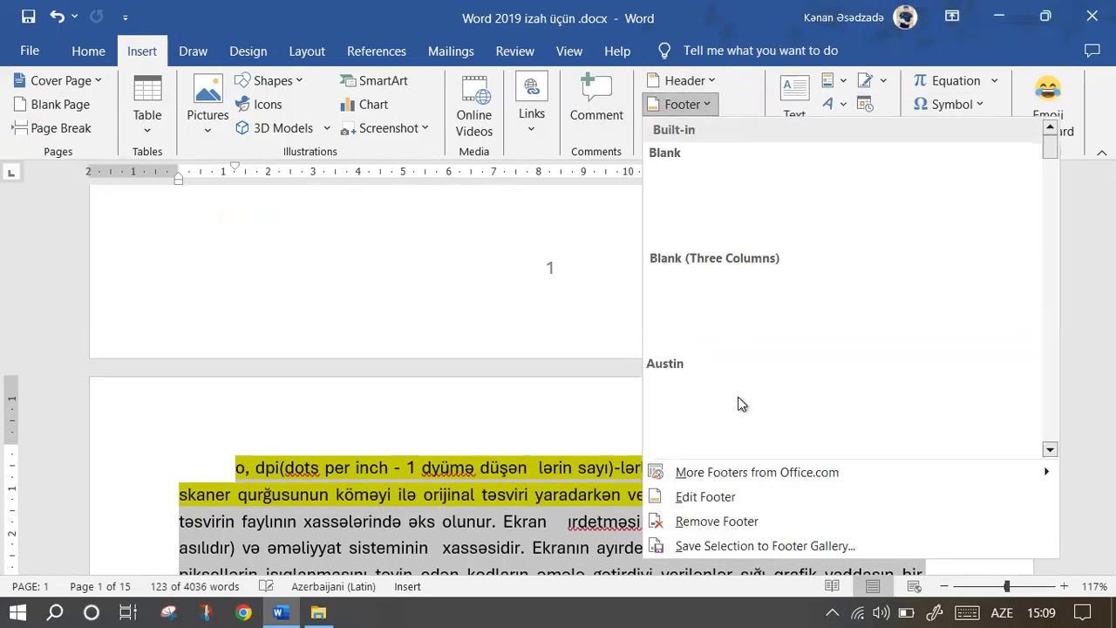
{"action": "left_click", "coordinate": [708, 522]}
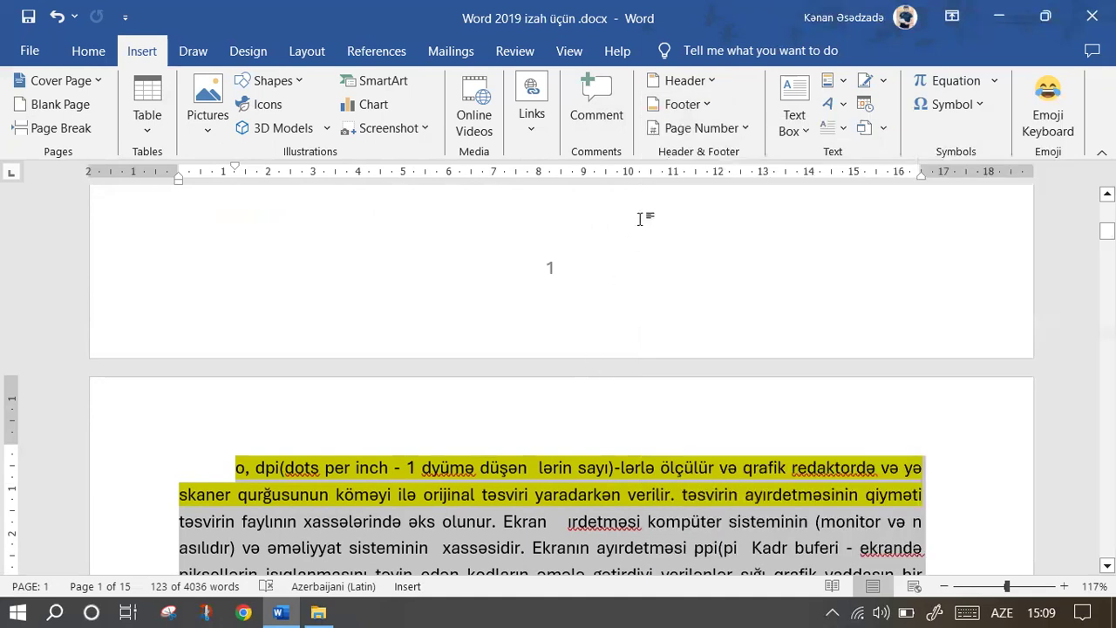
Add the Qalın Xətt bottom-of-page number with a thick line and close footer editing.
{"action": "scroll", "coordinate": [570, 256], "scroll_direction": "up", "scroll_amount": 3}
{"action": "left_click", "coordinate": [695, 131]}
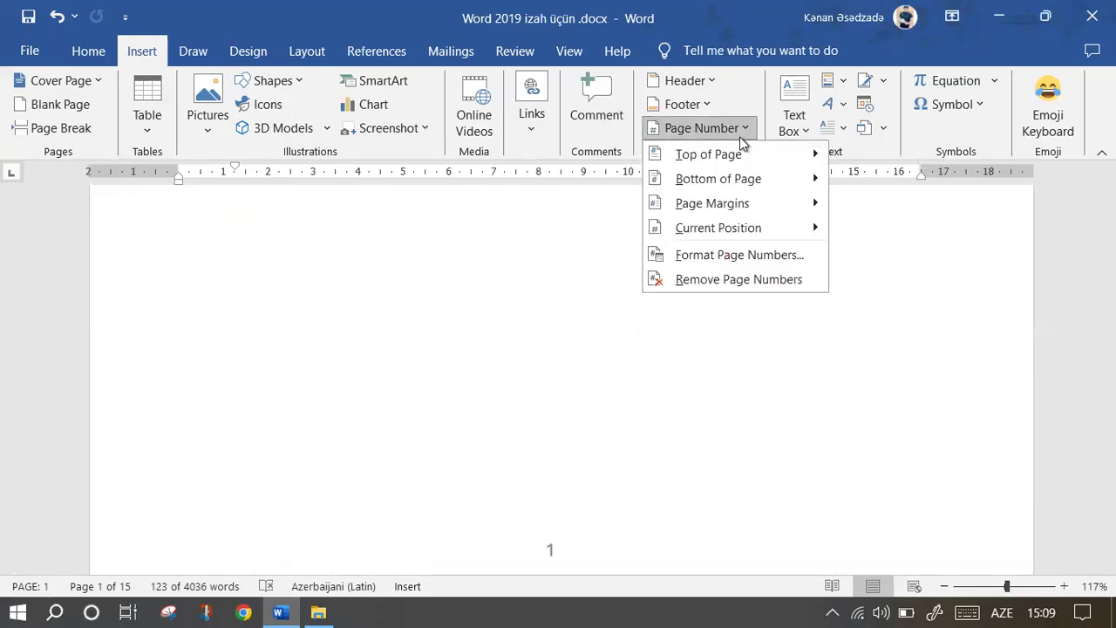
{"action": "mouse_move", "coordinate": [749, 153]}
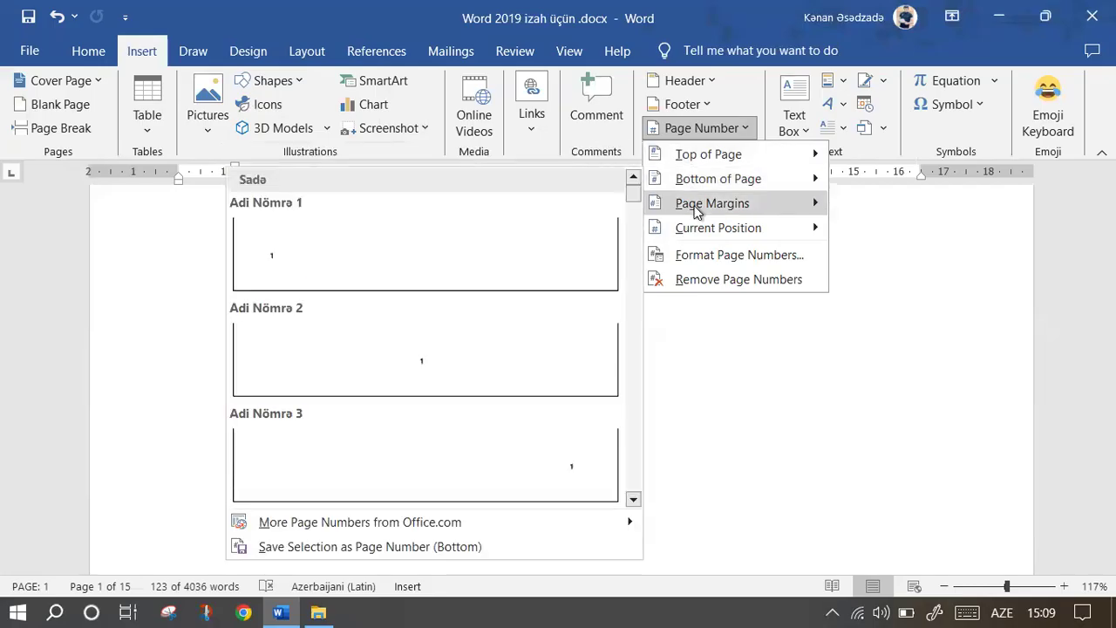
{"action": "mouse_move", "coordinate": [697, 212]}
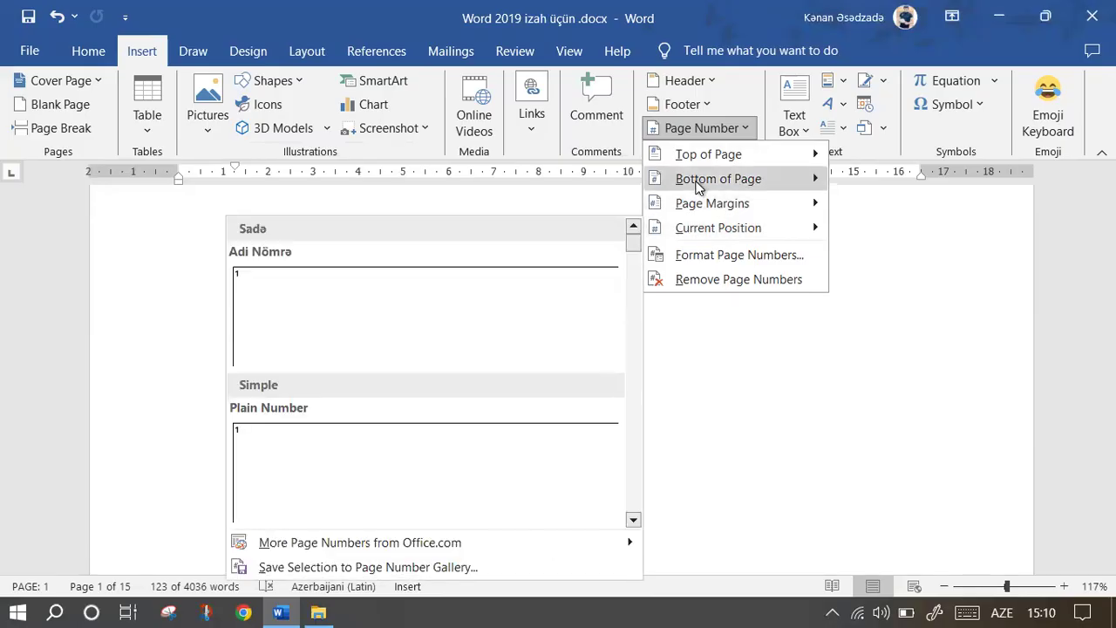
{"action": "mouse_move", "coordinate": [697, 179]}
{"action": "left_click", "coordinate": [633, 498]}
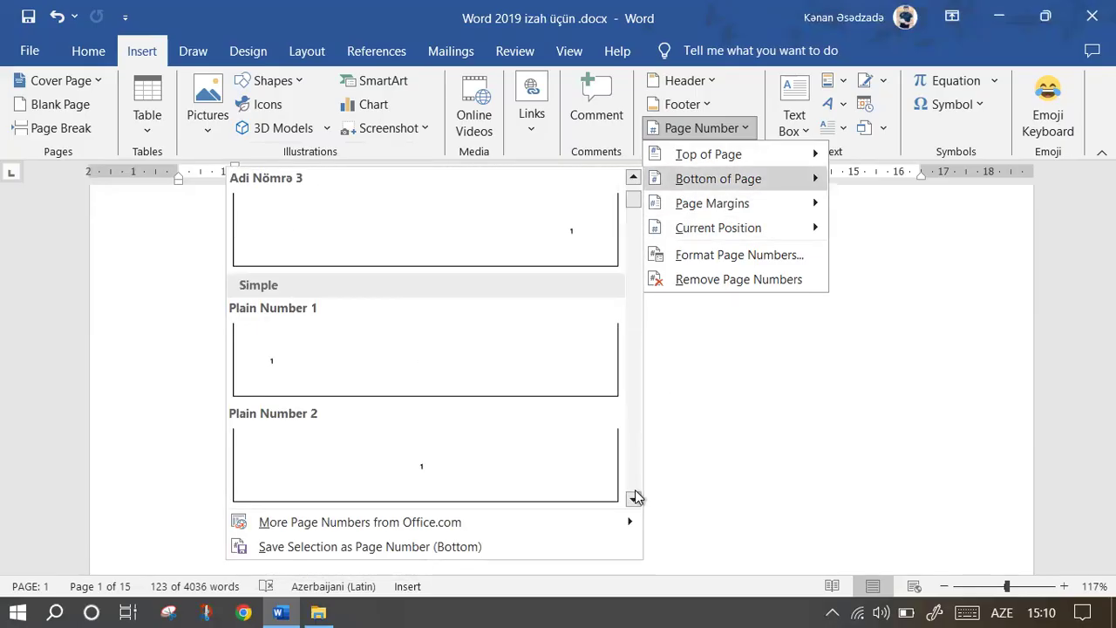
{"action": "left_click", "coordinate": [634, 497]}
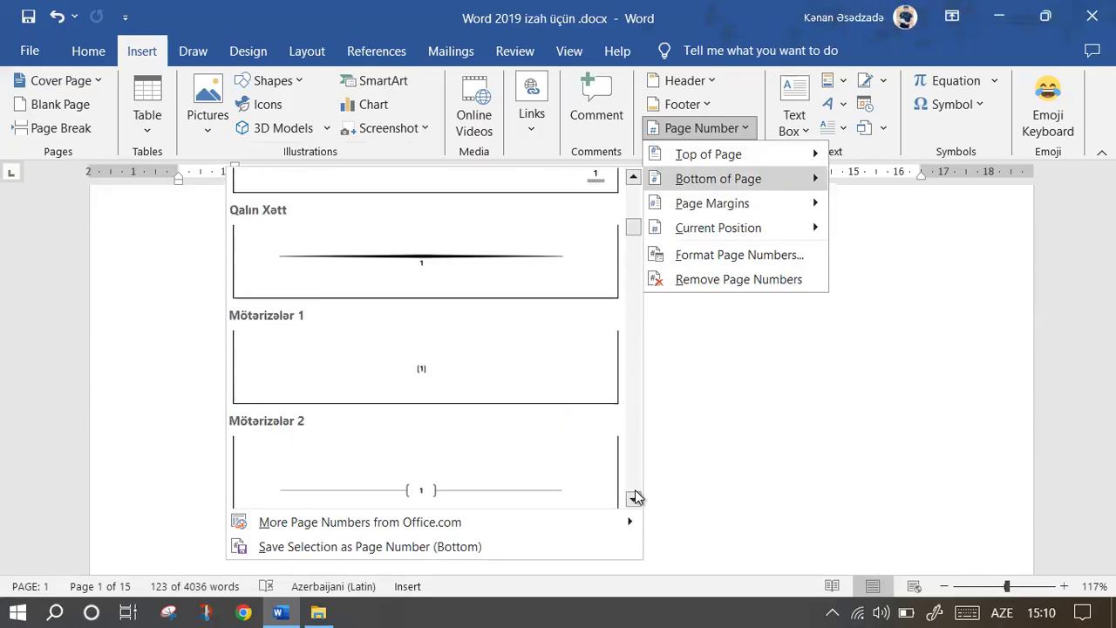
{"action": "left_click", "coordinate": [424, 277]}
{"action": "double_click", "coordinate": [829, 314]}
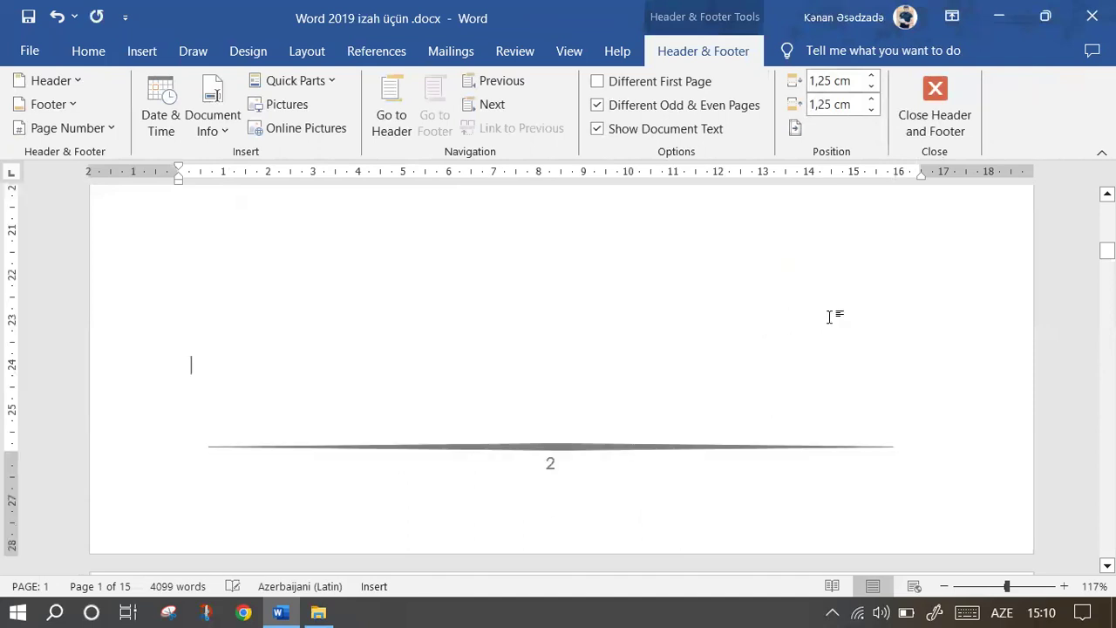
Scroll down through the pages to review the new footer page numbers.
{"action": "scroll", "coordinate": [904, 297], "scroll_direction": "down", "scroll_amount": 5}
{"action": "scroll", "coordinate": [738, 399], "scroll_direction": "down", "scroll_amount": 8}
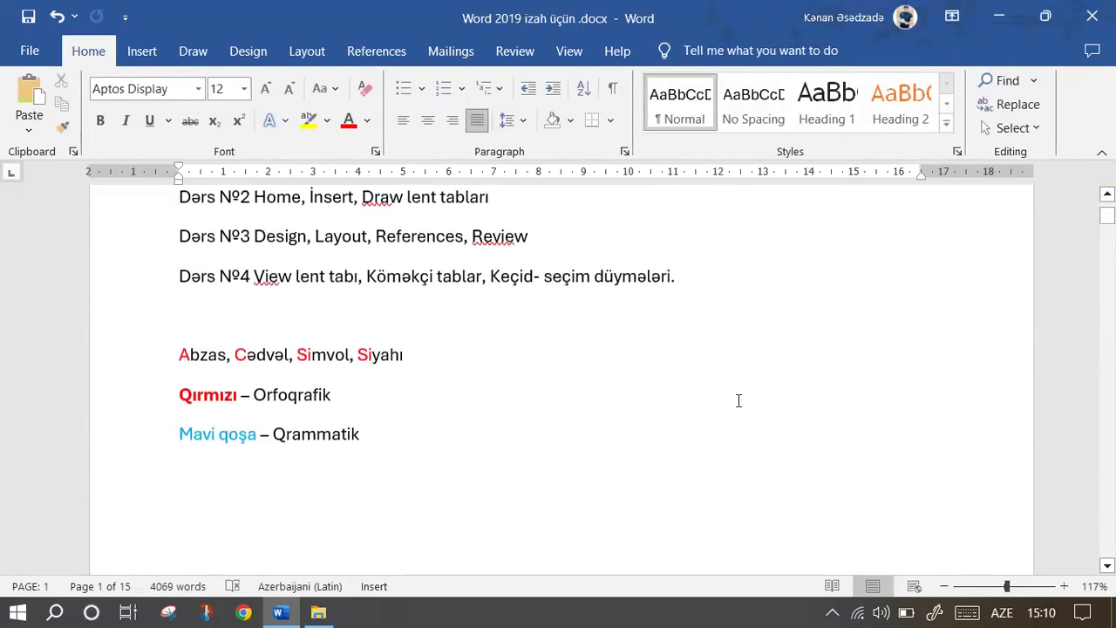
{"action": "scroll", "coordinate": [735, 401], "scroll_direction": "down", "scroll_amount": 3}
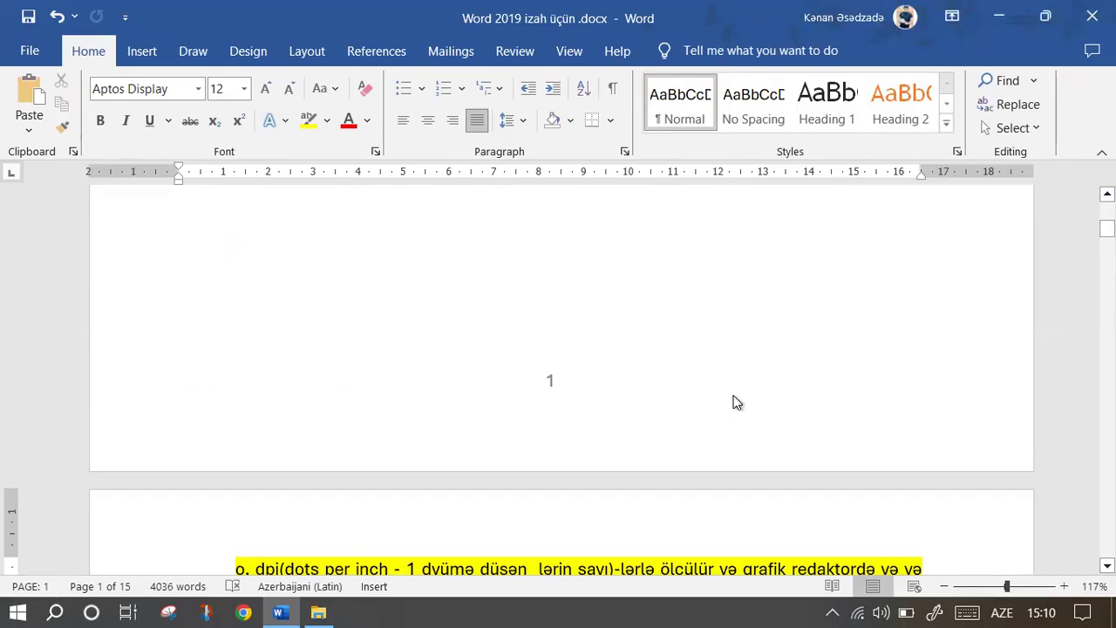
{"action": "left_click", "coordinate": [144, 53]}
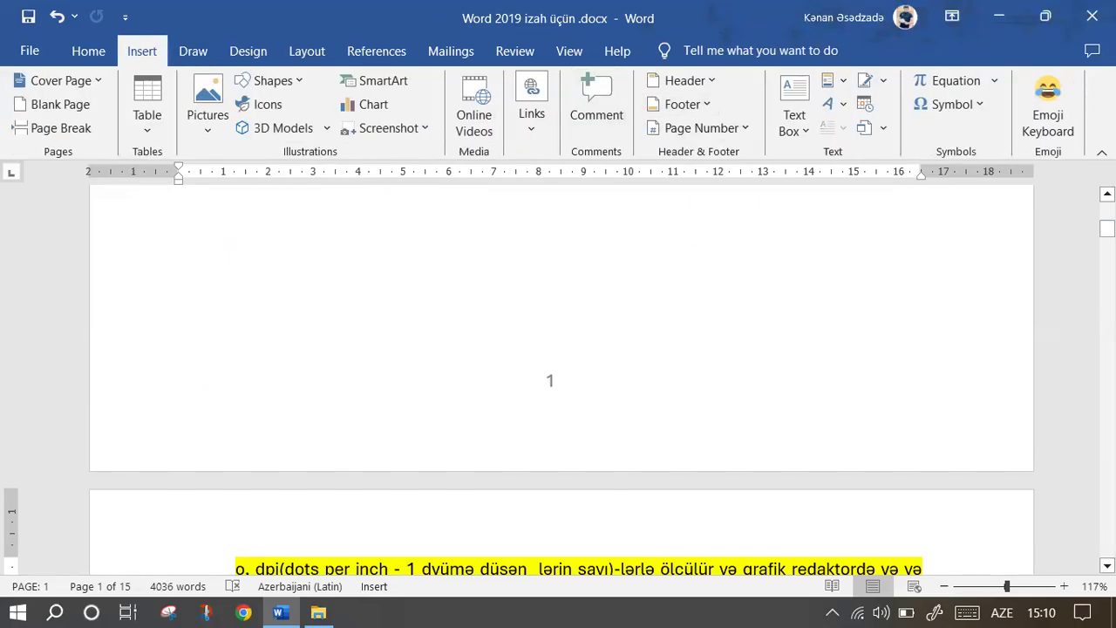
{"action": "left_click_drag", "start_coordinate": [1107, 229], "coordinate": [1107, 210]}
{"action": "scroll", "coordinate": [827, 267], "scroll_direction": "down", "scroll_amount": 4}
{"action": "scroll", "coordinate": [785, 276], "scroll_direction": "down", "scroll_amount": 6}
{"action": "scroll", "coordinate": [785, 276], "scroll_direction": "down", "scroll_amount": 5}
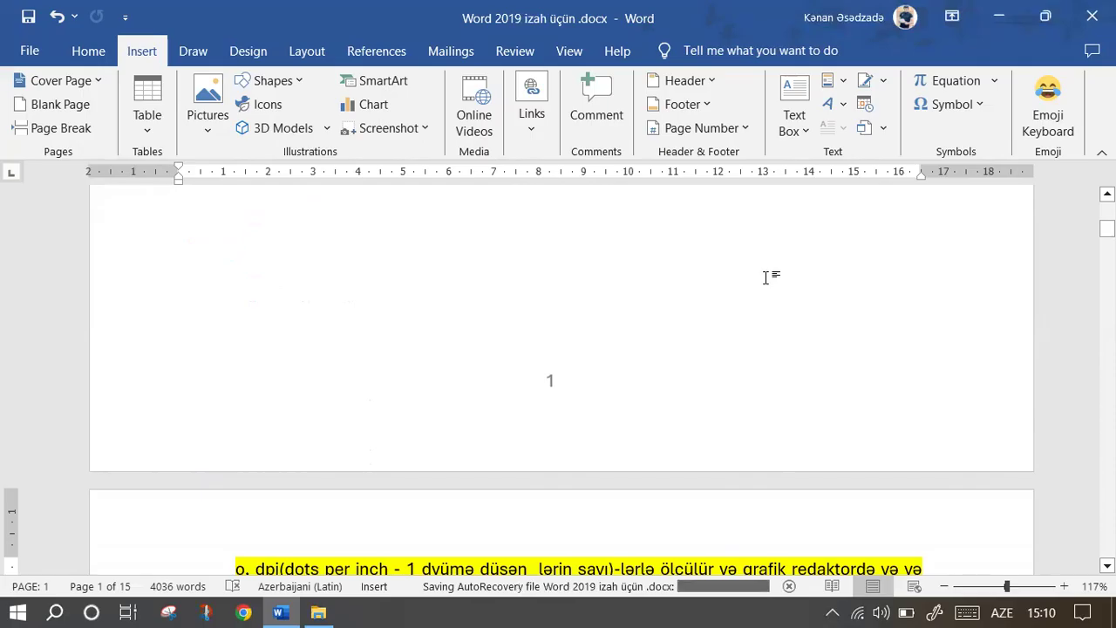
Add the Austin footer, turn off Different Odd & Even Pages, and return to the text.
{"action": "left_click", "coordinate": [695, 107]}
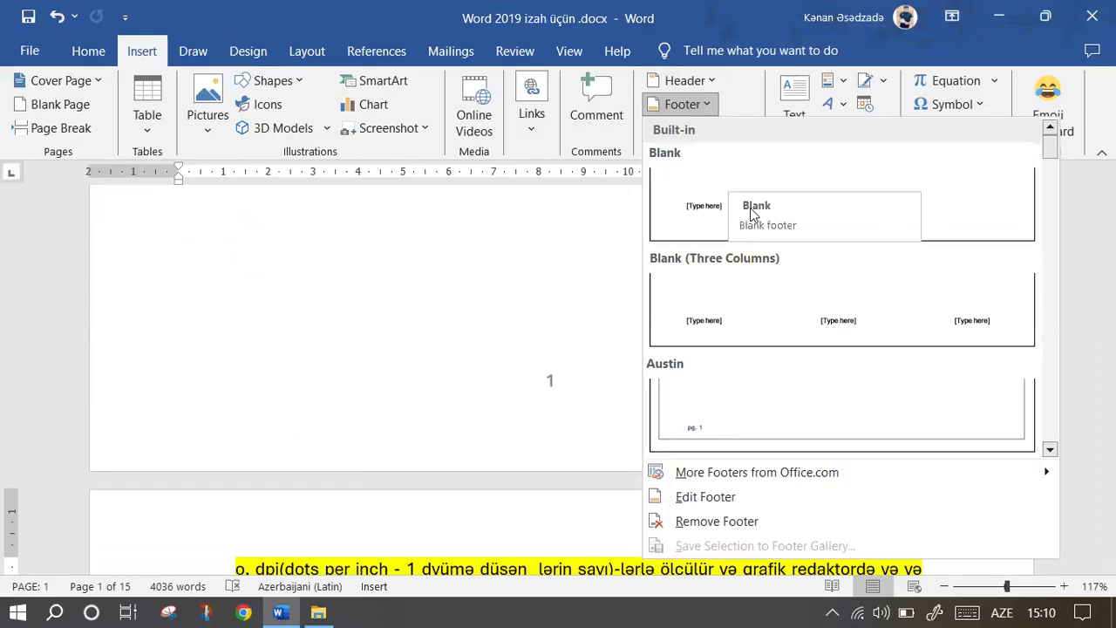
{"action": "left_click", "coordinate": [757, 433]}
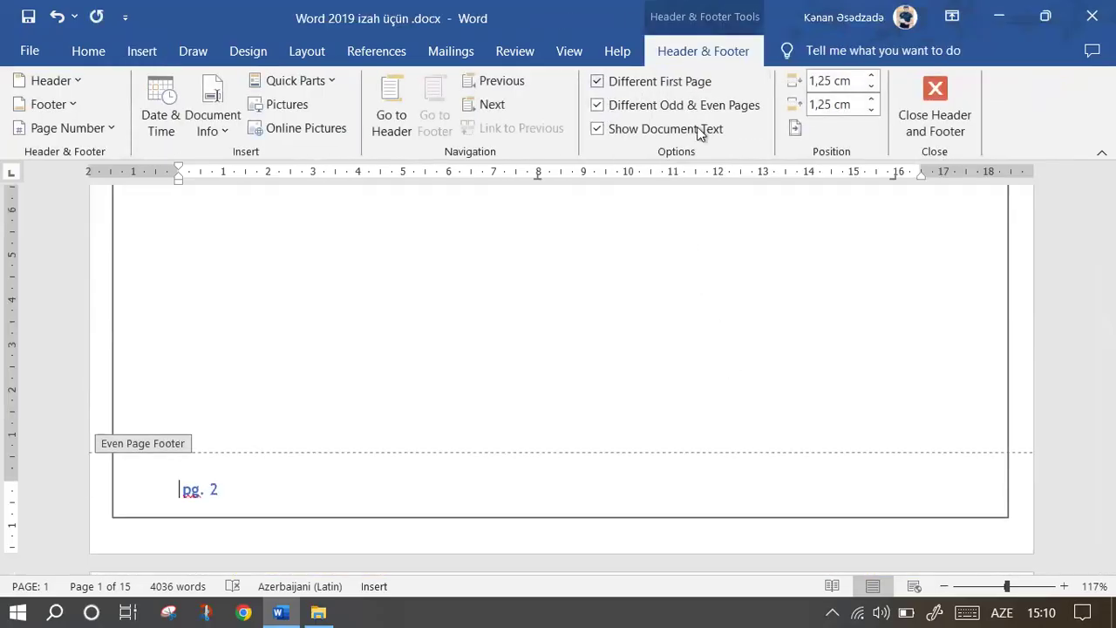
{"action": "left_click", "coordinate": [599, 104]}
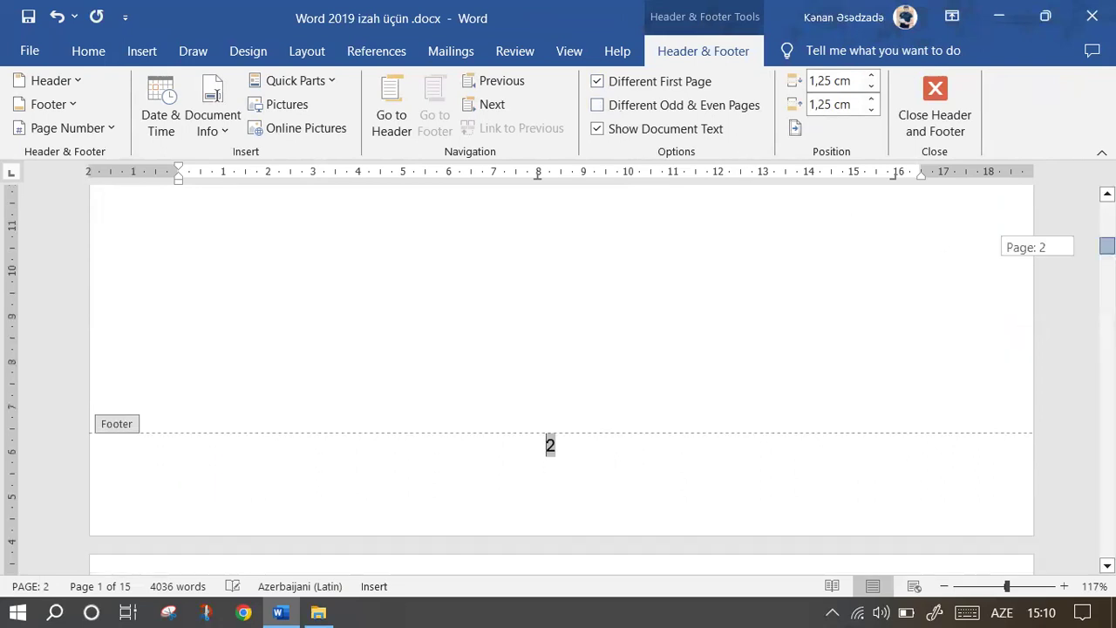
{"action": "scroll", "coordinate": [883, 311], "scroll_direction": "up", "scroll_amount": 10}
{"action": "scroll", "coordinate": [765, 340], "scroll_direction": "down", "scroll_amount": 3}
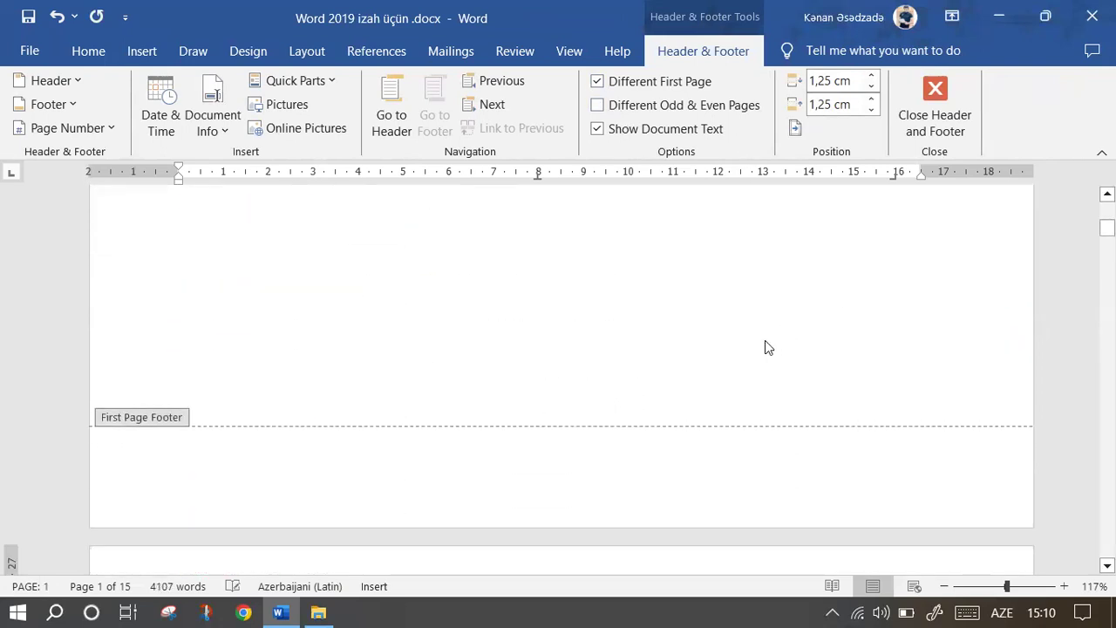
{"action": "scroll", "coordinate": [765, 340], "scroll_direction": "down", "scroll_amount": 1}
{"action": "scroll", "coordinate": [750, 393], "scroll_direction": "down", "scroll_amount": 3}
{"action": "scroll", "coordinate": [727, 436], "scroll_direction": "down", "scroll_amount": 3}
{"action": "scroll", "coordinate": [725, 419], "scroll_direction": "down", "scroll_amount": 5}
{"action": "scroll", "coordinate": [725, 420], "scroll_direction": "down", "scroll_amount": 5}
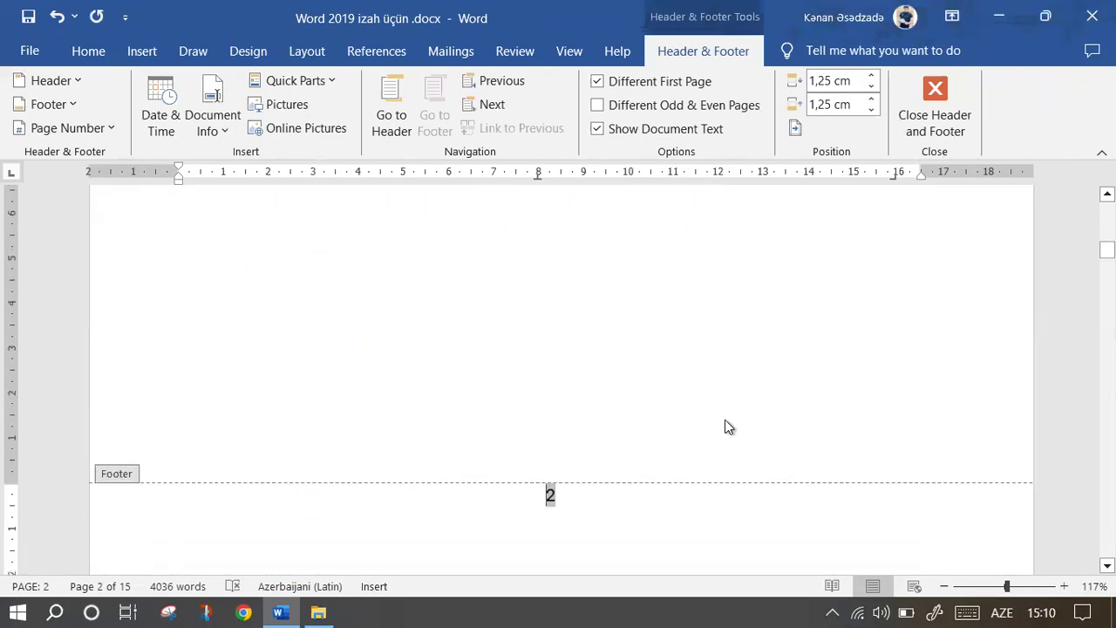
{"action": "scroll", "coordinate": [725, 420], "scroll_direction": "up", "scroll_amount": 10}
{"action": "left_click_drag", "start_coordinate": [1108, 250], "coordinate": [1108, 209]}
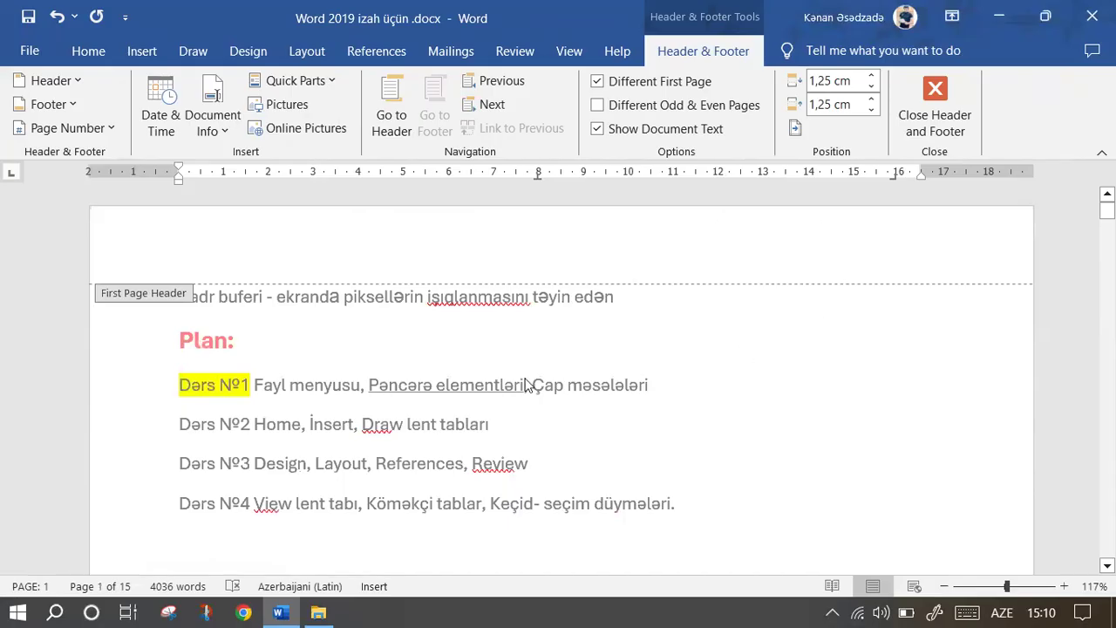
{"action": "double_click", "coordinate": [527, 385]}
Turn off Different First Page in the page 1 footer so all pages share one footer.
{"action": "scroll", "coordinate": [668, 404], "scroll_direction": "down", "scroll_amount": 5}
{"action": "scroll", "coordinate": [620, 456], "scroll_direction": "down", "scroll_amount": 4}
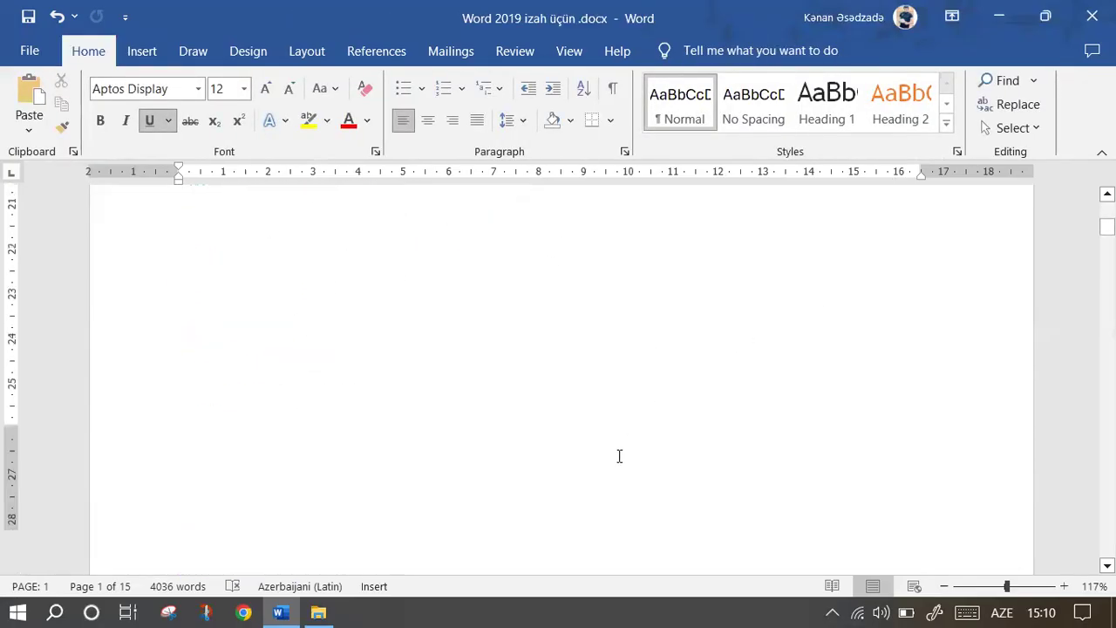
{"action": "scroll", "coordinate": [619, 457], "scroll_direction": "down", "scroll_amount": 4}
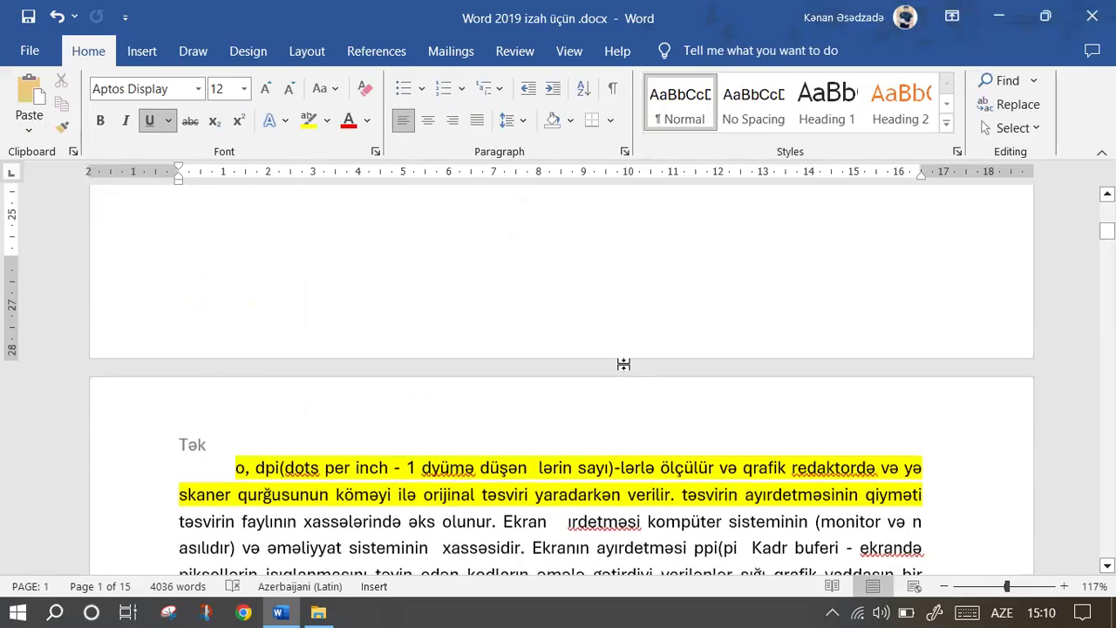
{"action": "scroll", "coordinate": [624, 357], "scroll_direction": "up", "scroll_amount": 2}
{"action": "scroll", "coordinate": [630, 351], "scroll_direction": "down", "scroll_amount": 3}
{"action": "scroll", "coordinate": [672, 386], "scroll_direction": "up", "scroll_amount": 5}
{"action": "scroll", "coordinate": [646, 410], "scroll_direction": "down", "scroll_amount": 3}
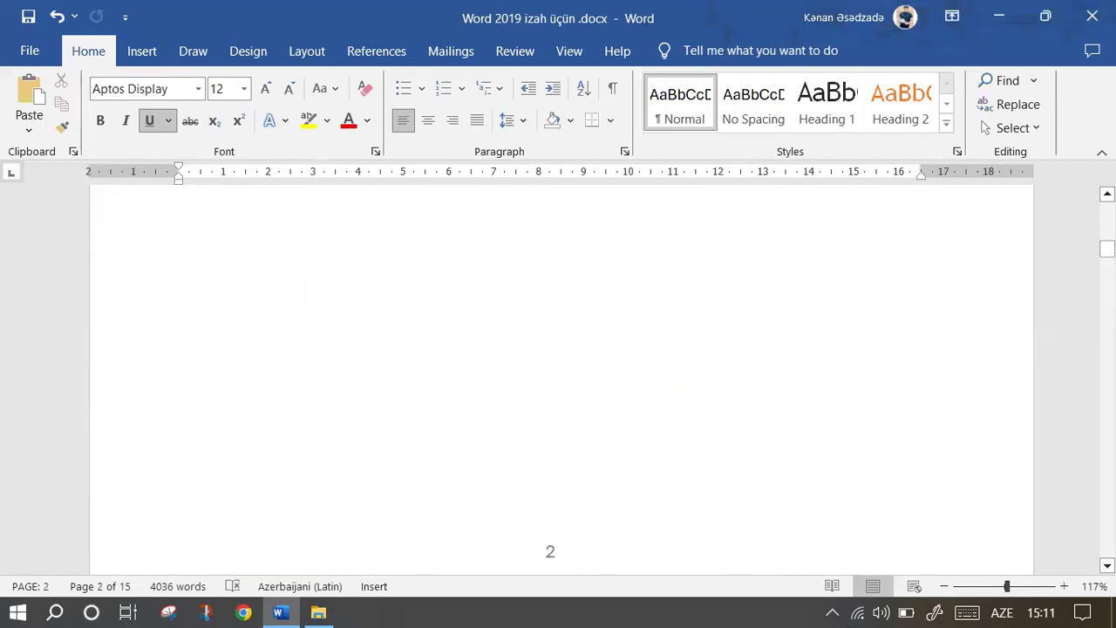
{"action": "scroll", "coordinate": [732, 261], "scroll_direction": "down", "scroll_amount": 3}
{"action": "scroll", "coordinate": [575, 428], "scroll_direction": "up", "scroll_amount": 10}
{"action": "scroll", "coordinate": [575, 428], "scroll_direction": "down", "scroll_amount": 5}
{"action": "scroll", "coordinate": [561, 439], "scroll_direction": "down", "scroll_amount": 4}
{"action": "scroll", "coordinate": [529, 453], "scroll_direction": "down", "scroll_amount": 5}
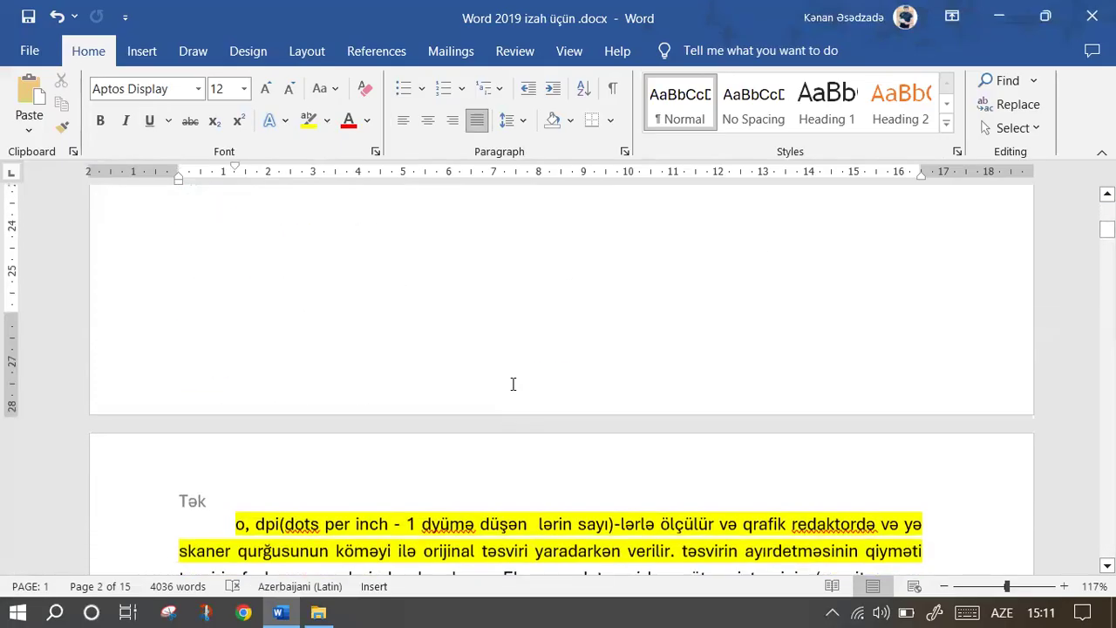
{"action": "double_click", "coordinate": [513, 383]}
{"action": "left_click", "coordinate": [598, 81]}
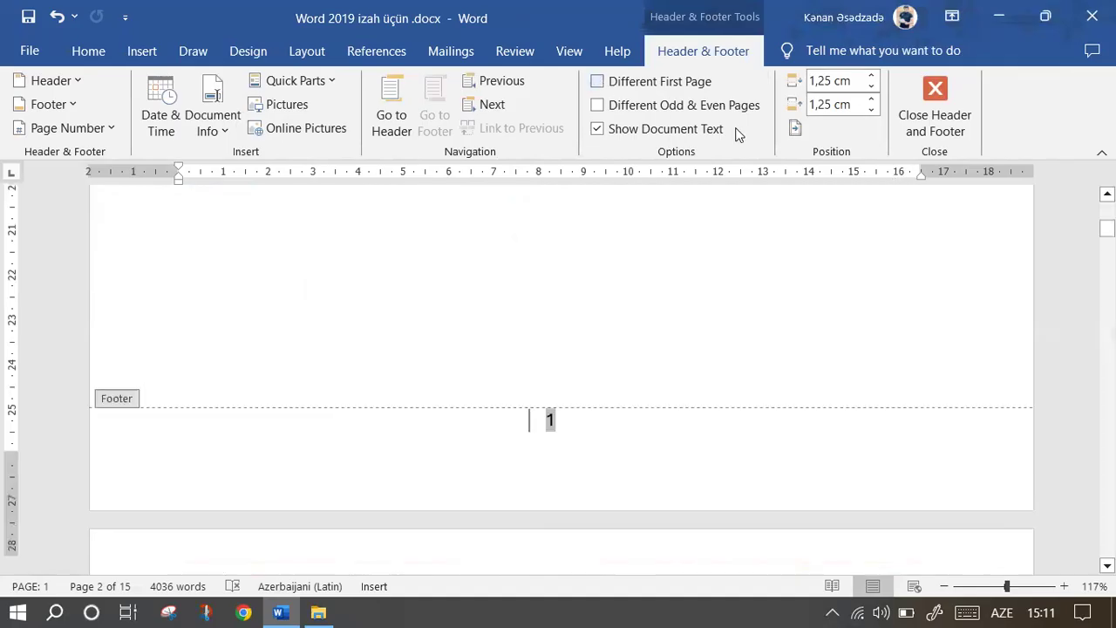
{"action": "double_click", "coordinate": [803, 239]}
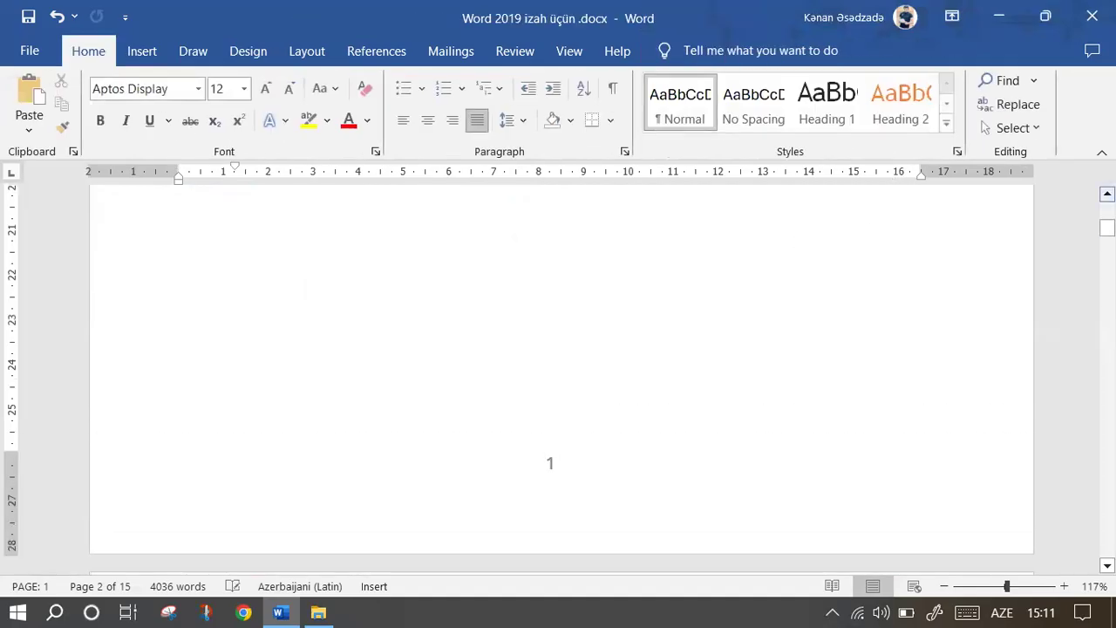
{"action": "scroll", "coordinate": [748, 398], "scroll_direction": "down", "scroll_amount": 5}
{"action": "scroll", "coordinate": [748, 399], "scroll_direction": "down", "scroll_amount": 3}
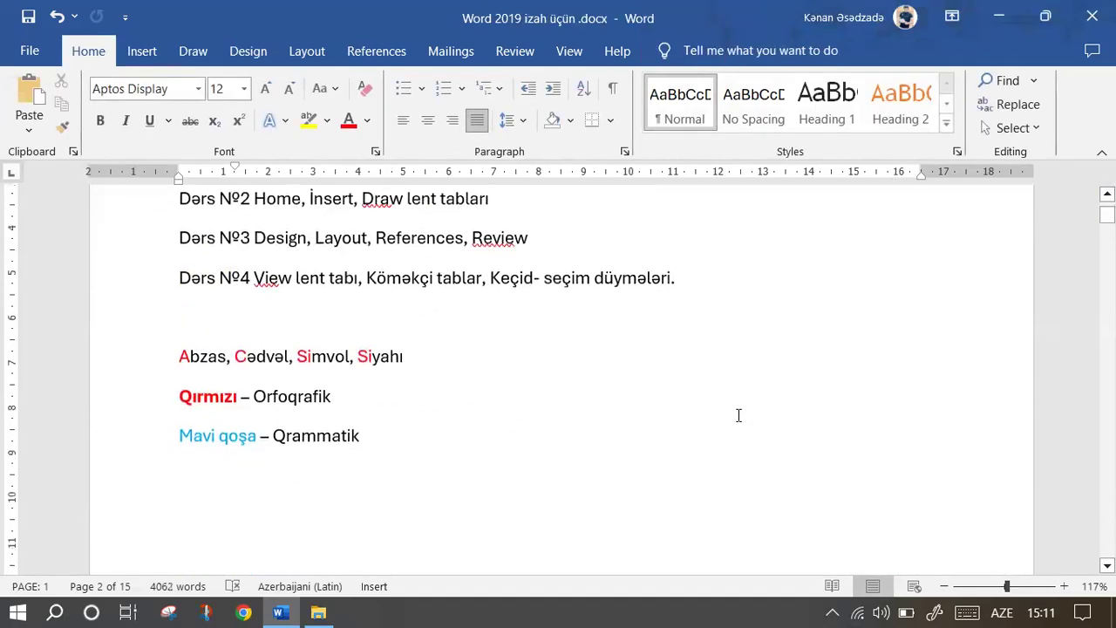
{"action": "left_click", "coordinate": [150, 50]}
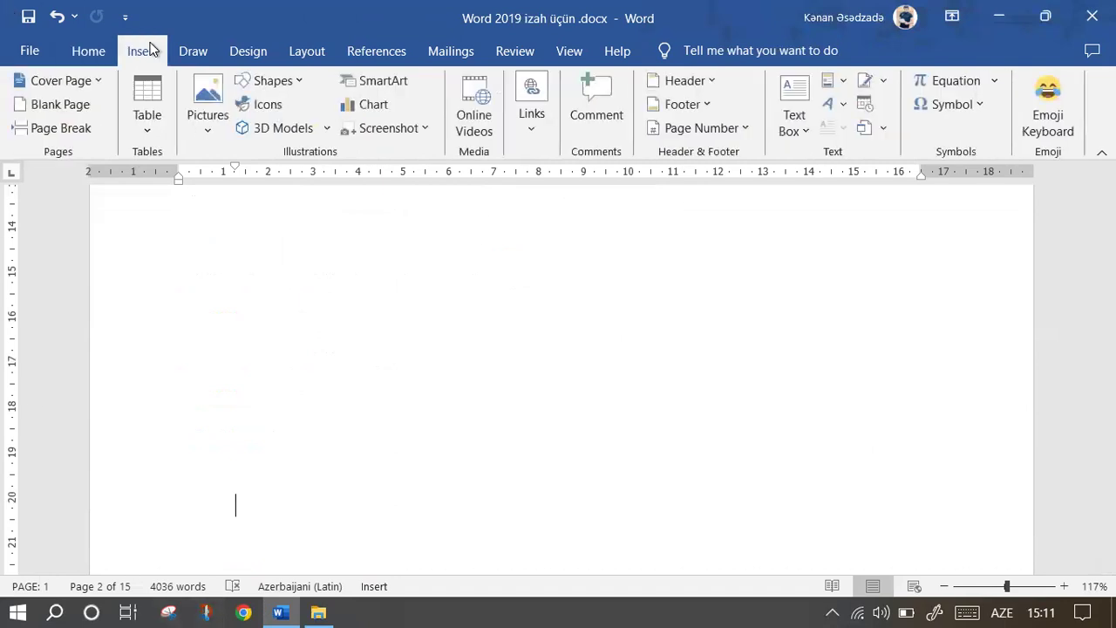
Format page numbers to start at 7 so the last page shows 16.
{"action": "left_click", "coordinate": [724, 129]}
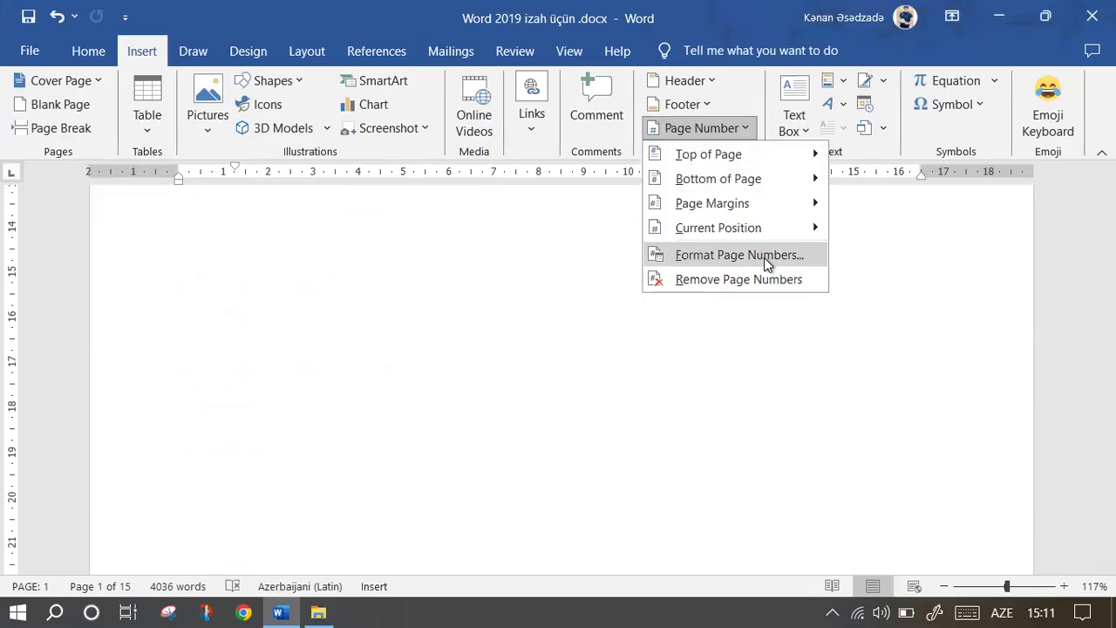
{"action": "left_click", "coordinate": [765, 260]}
{"action": "left_click", "coordinate": [481, 361]}
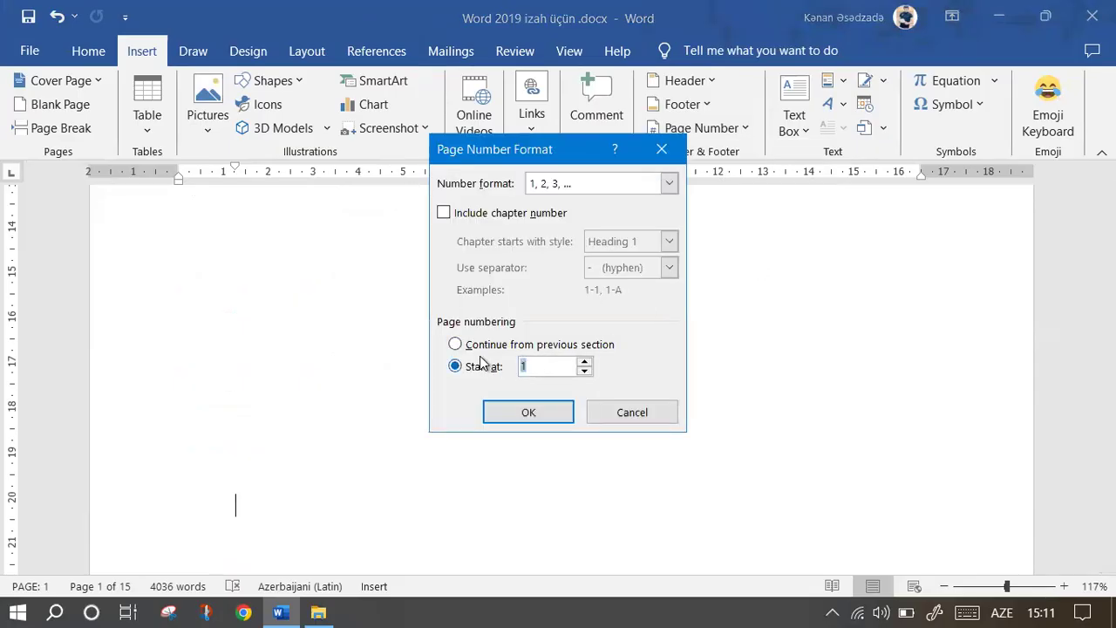
{"action": "type", "text": "7"}
{"action": "left_click", "coordinate": [527, 414]}
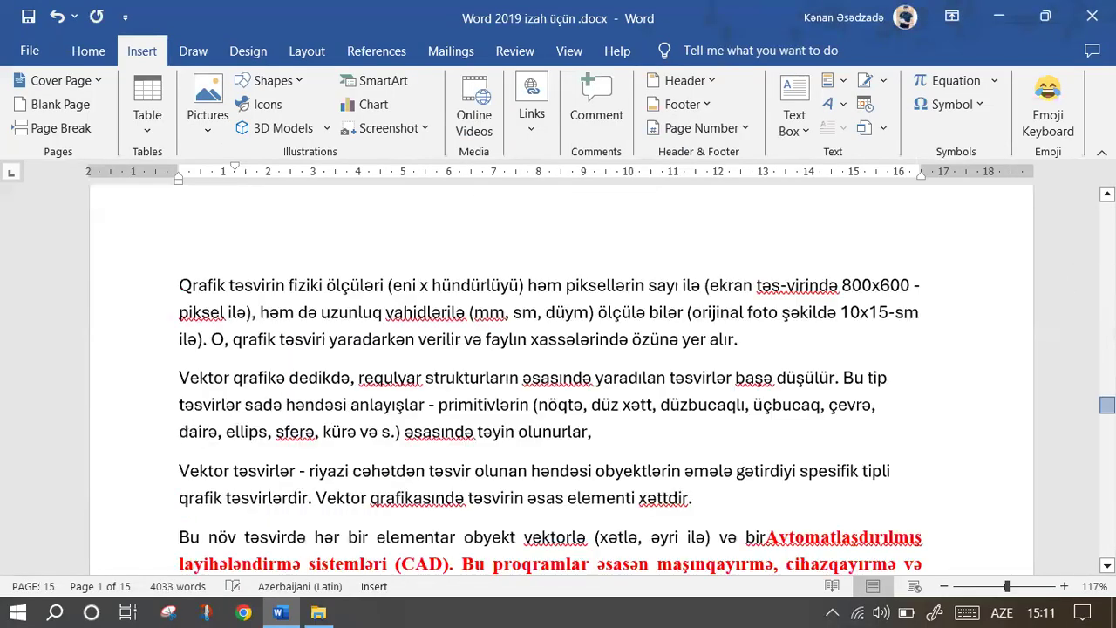
{"action": "left_click", "coordinate": [669, 387]}
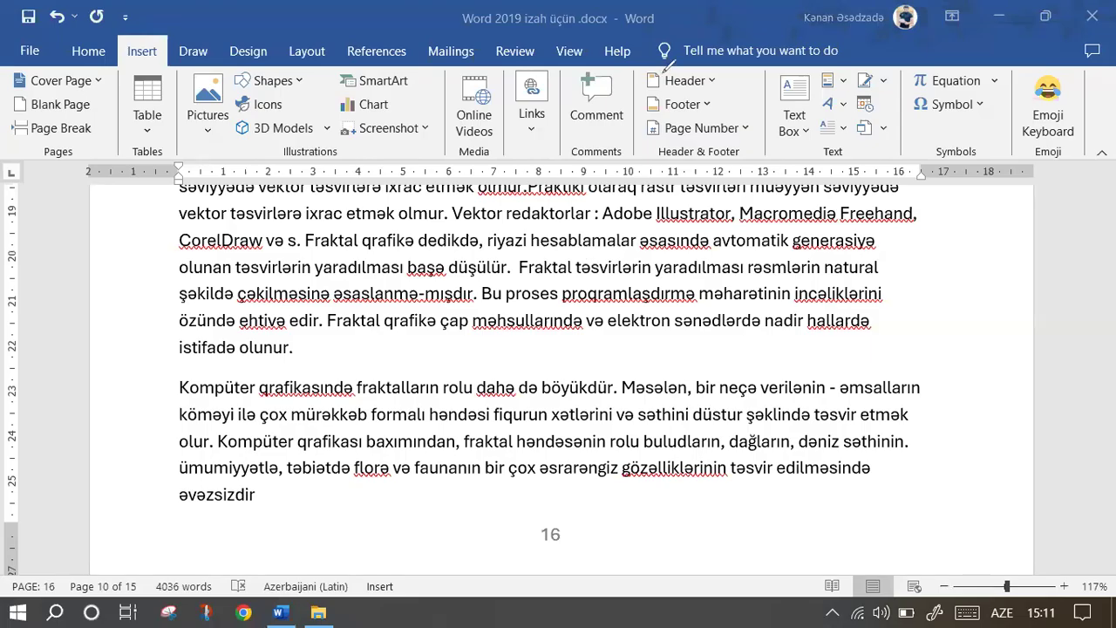
Snip the status bar page counters with Snip & Sketch and maximize the snip window.
{"action": "left_click", "coordinate": [204, 612]}
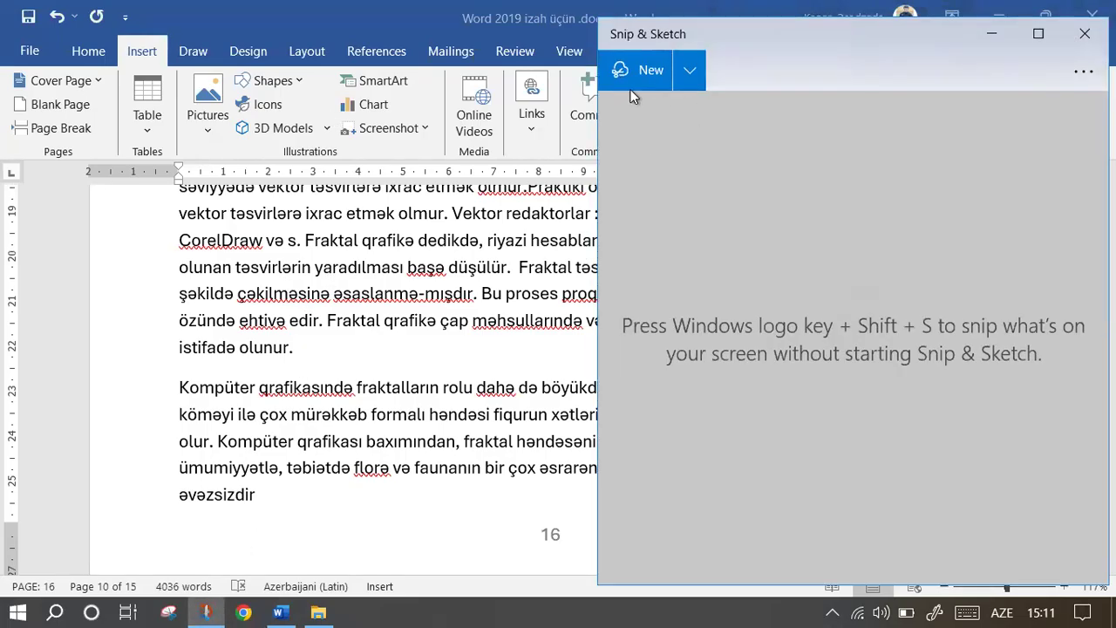
{"action": "left_click", "coordinate": [624, 74]}
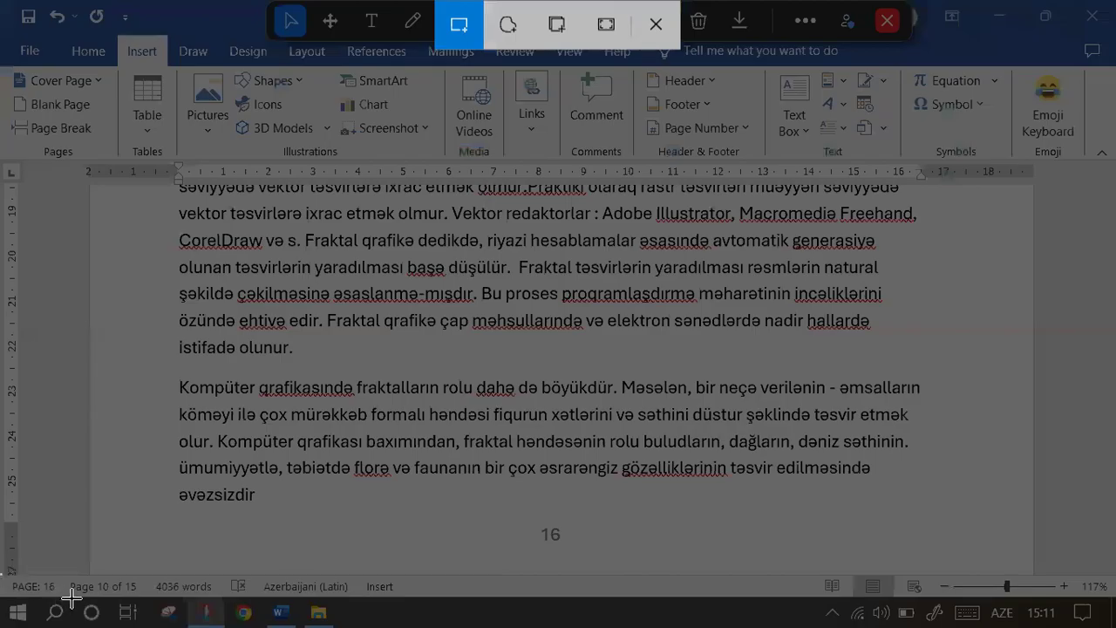
{"action": "left_click_drag", "start_coordinate": [13, 573], "coordinate": [160, 609]}
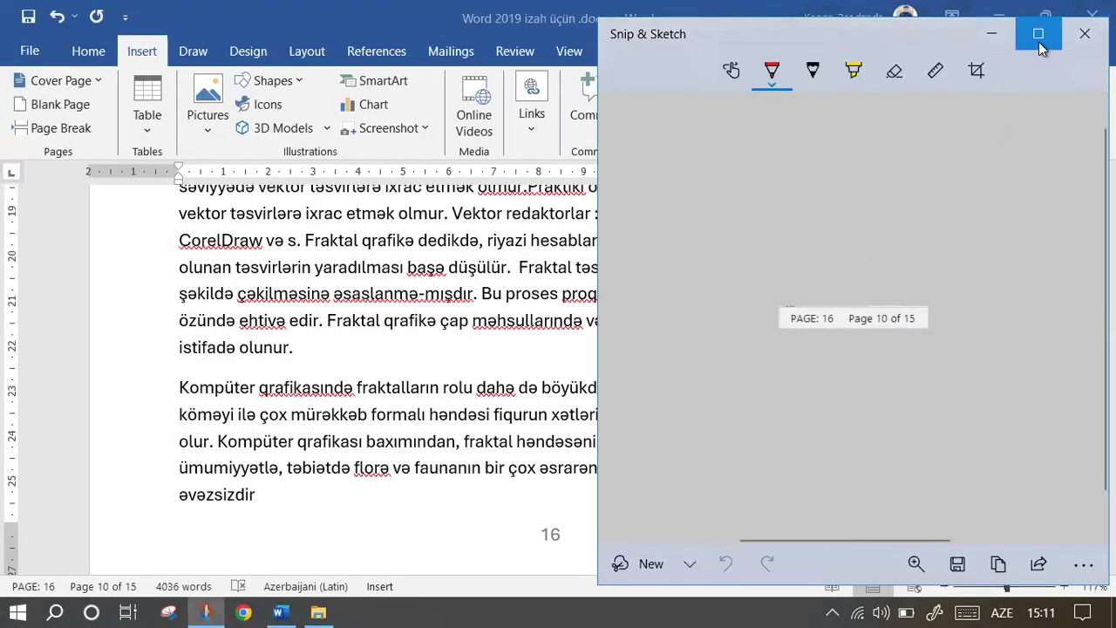
{"action": "left_click", "coordinate": [1039, 33]}
{"action": "scroll", "coordinate": [602, 322], "scroll_direction": "up", "scroll_amount": 4}
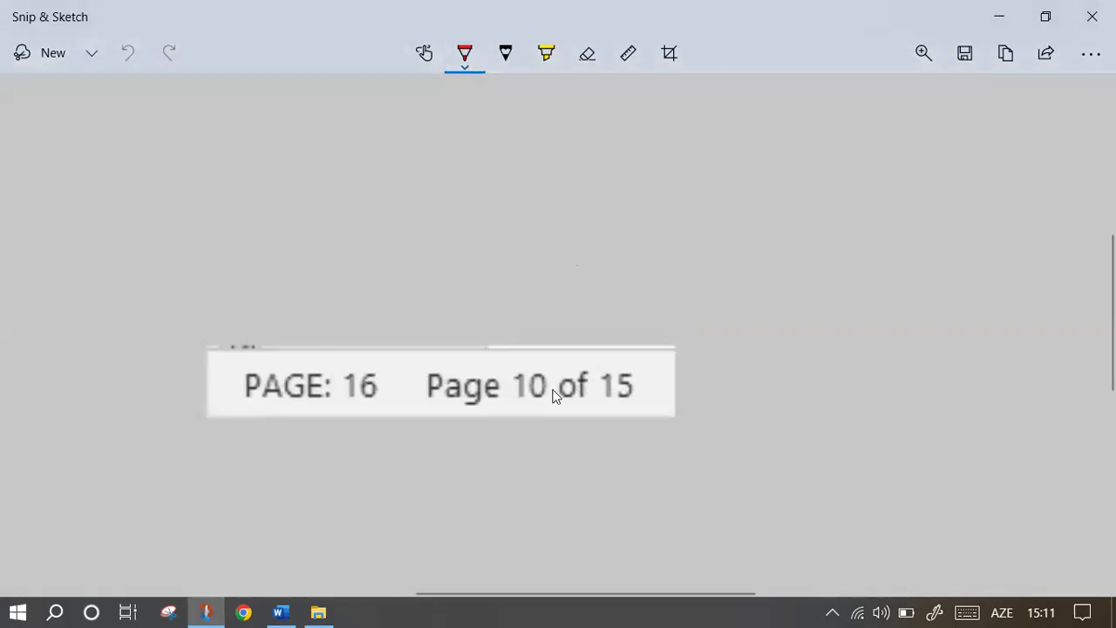
Underline 15, 10 and 16 in red with the ballpoint pen.
{"action": "left_click", "coordinate": [603, 411]}
{"action": "left_click_drag", "start_coordinate": [629, 413], "coordinate": [626, 413]}
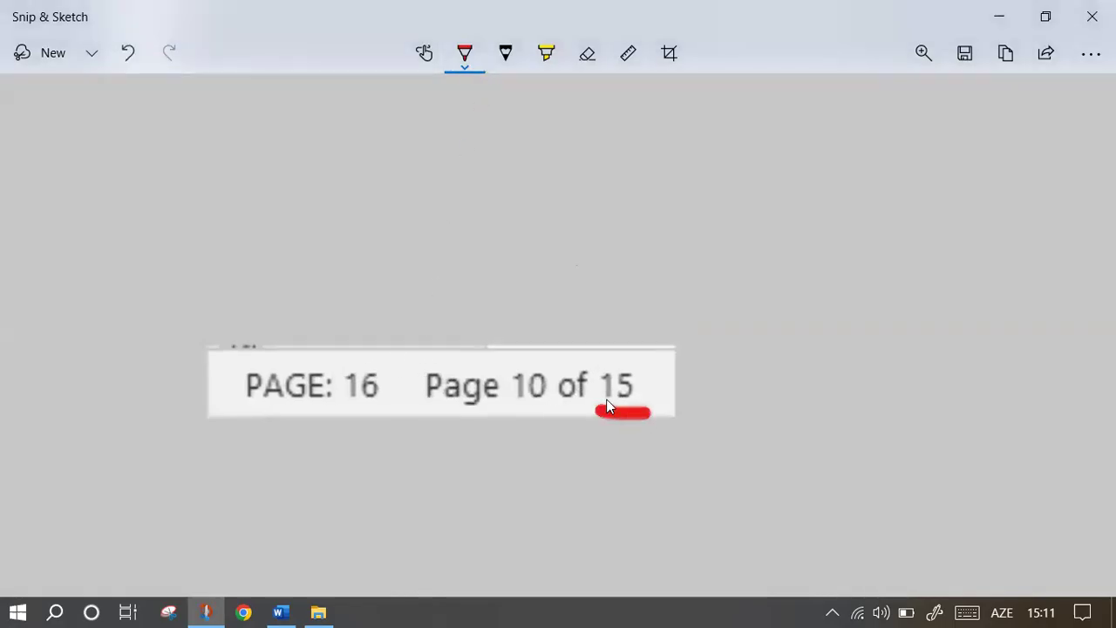
{"action": "left_click_drag", "start_coordinate": [506, 407], "coordinate": [549, 408]}
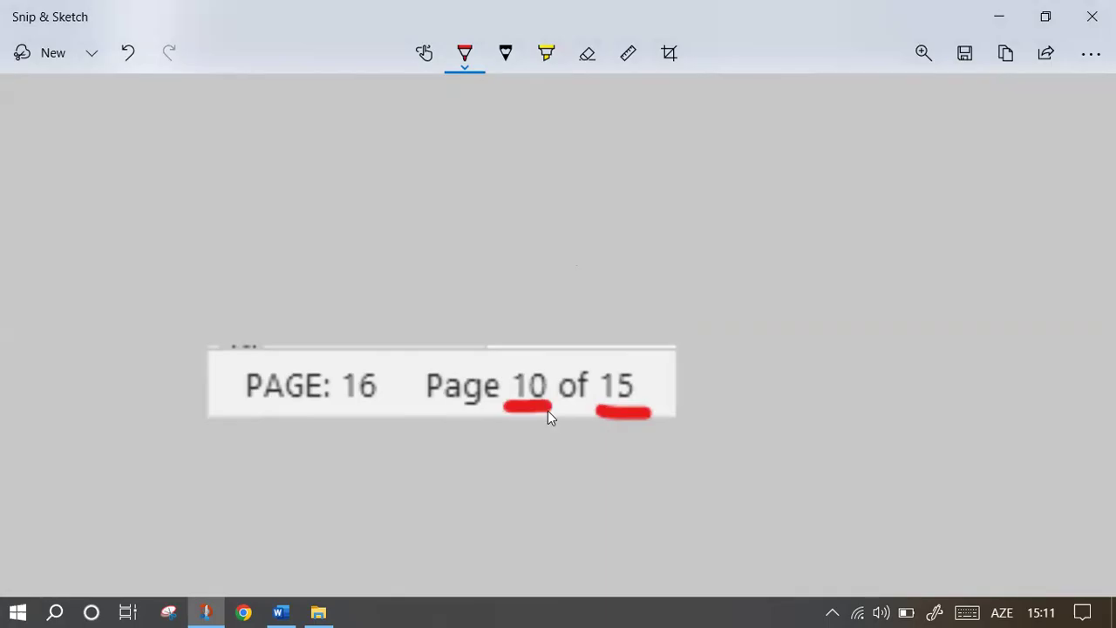
{"action": "left_click_drag", "start_coordinate": [336, 407], "coordinate": [389, 406]}
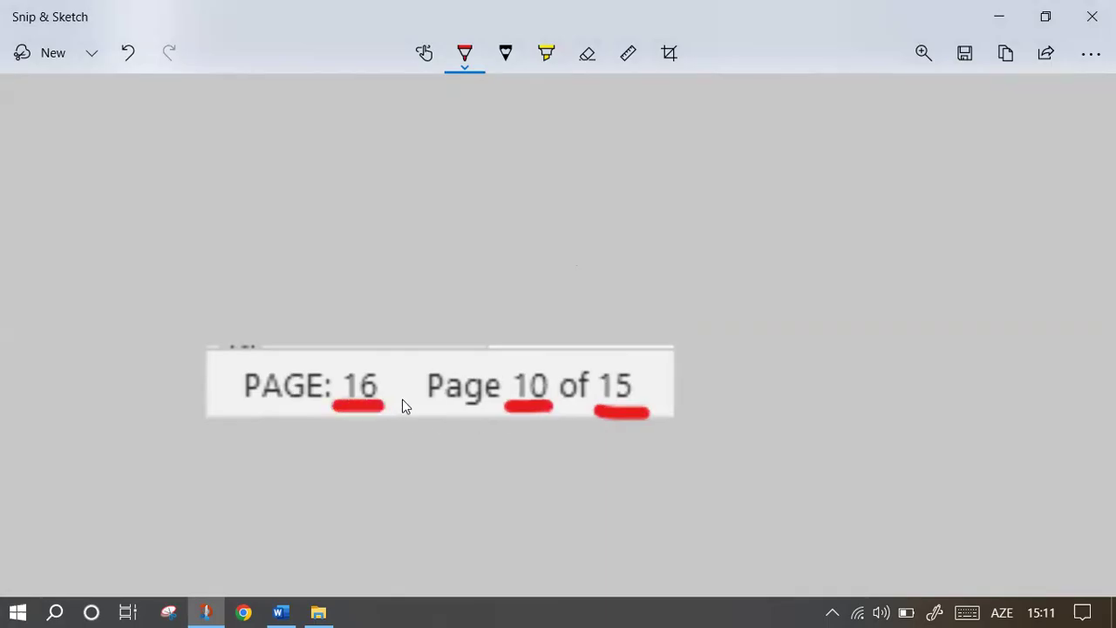
{"action": "left_click", "coordinate": [587, 53]}
Erase all ink from the snip and set the red pen to its thinnest size.
{"action": "left_click", "coordinate": [587, 53]}
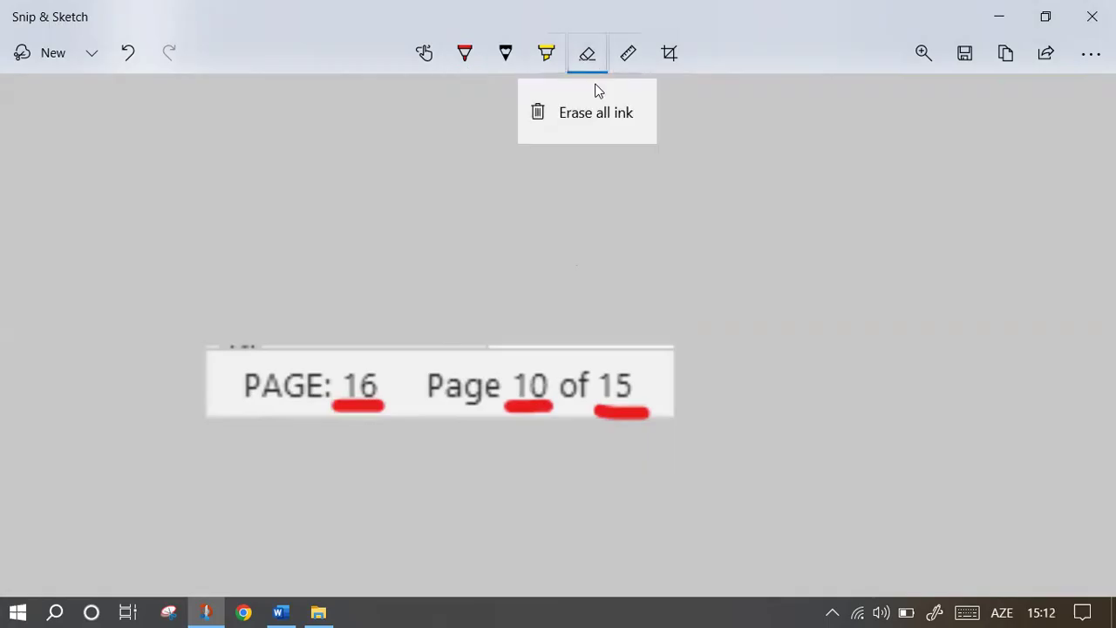
{"action": "left_click", "coordinate": [580, 104]}
{"action": "left_click", "coordinate": [471, 56]}
{"action": "left_click", "coordinate": [467, 60]}
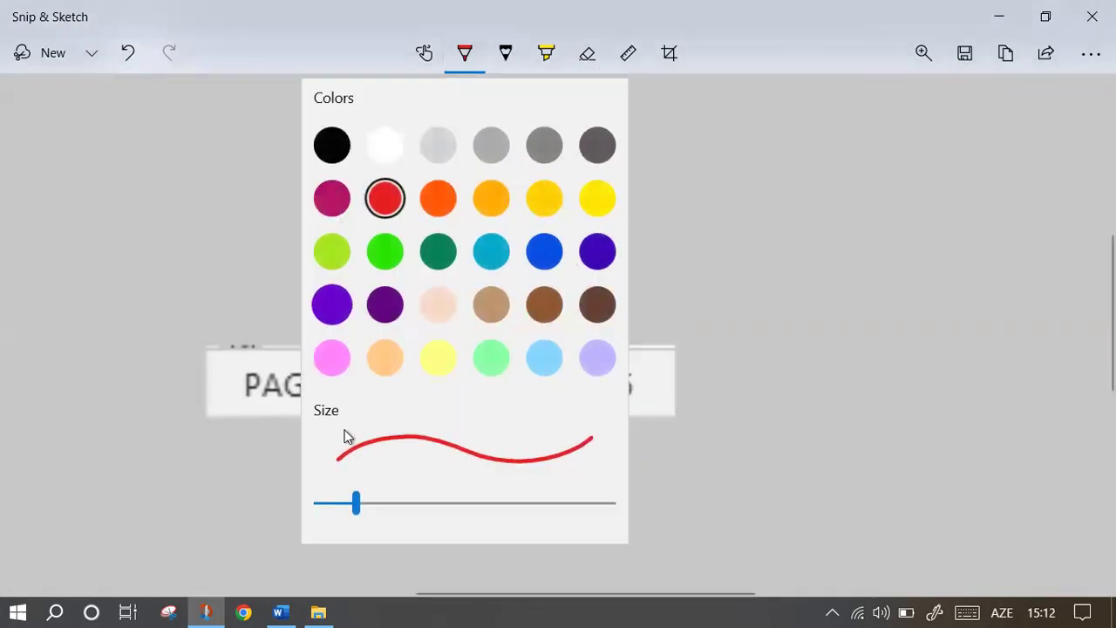
{"action": "left_click_drag", "start_coordinate": [360, 504], "coordinate": [323, 504]}
{"action": "left_click", "coordinate": [225, 268]}
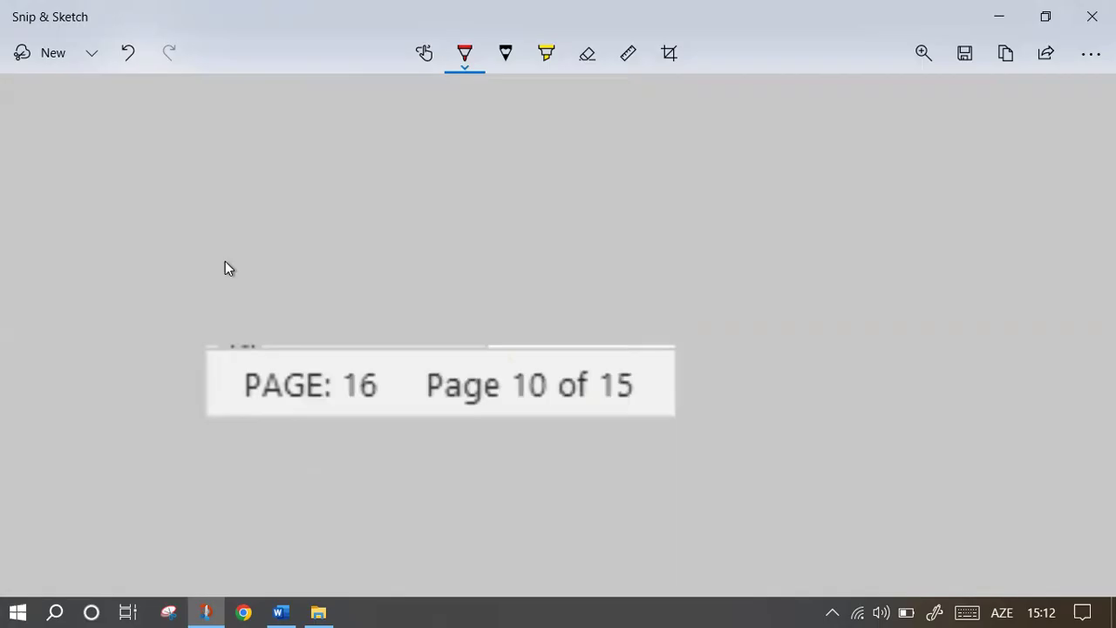
Handwrite the first calculation (16-10)+1 = 7 with an arrow from 16 to 10, and circle the 7.
{"action": "mouse_move", "coordinate": [184, 163]}
{"action": "left_mouse_down"}
{"action": "mouse_move", "coordinate": [202, 142]}
{"action": "mouse_move", "coordinate": [241, 164]}
{"action": "mouse_move", "coordinate": [297, 173]}
{"action": "mouse_move", "coordinate": [382, 154]}
{"action": "mouse_move", "coordinate": [393, 165]}
{"action": "left_mouse_up"}
{"action": "left_click", "coordinate": [295, 140]}
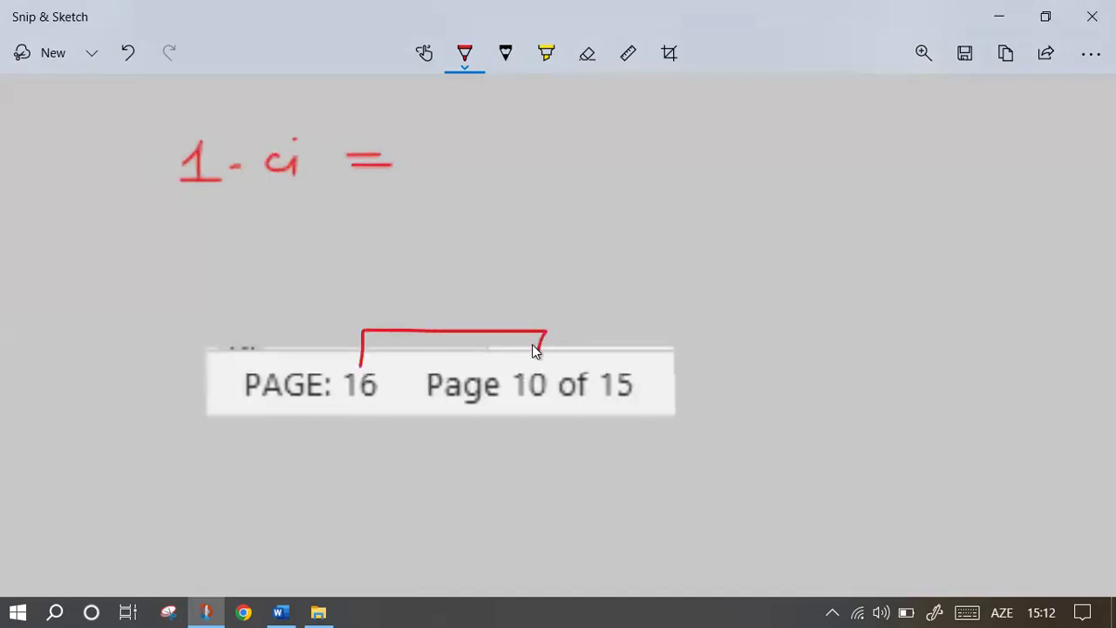
{"action": "left_click_drag", "start_coordinate": [535, 355], "coordinate": [567, 335]}
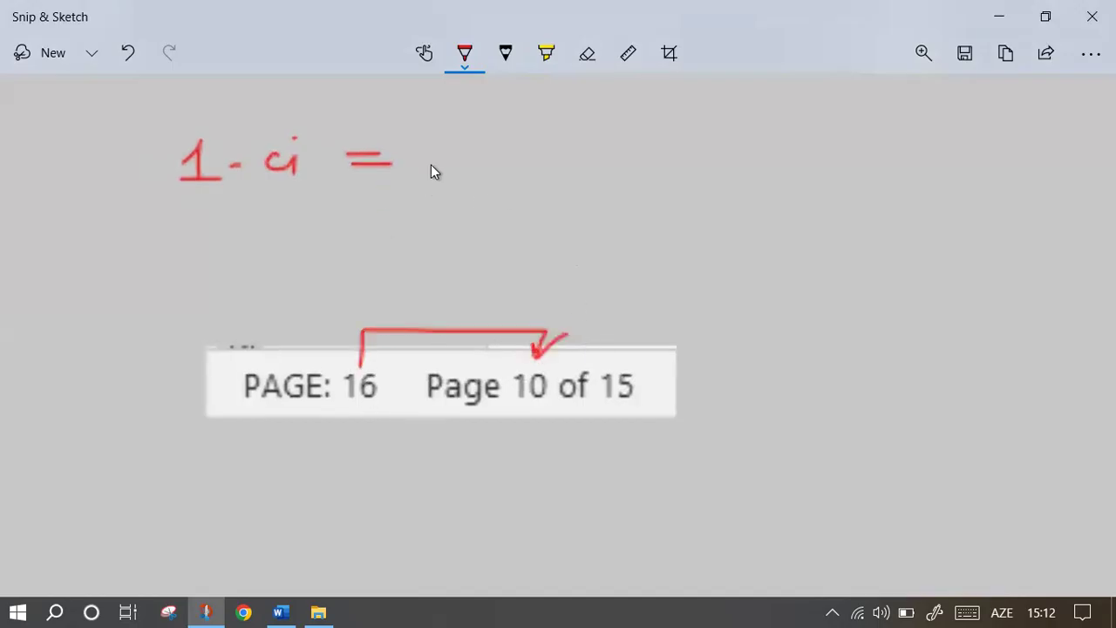
{"action": "mouse_move", "coordinate": [432, 154]}
{"action": "left_mouse_down"}
{"action": "mouse_move", "coordinate": [434, 181]}
{"action": "mouse_move", "coordinate": [459, 165]}
{"action": "left_mouse_up"}
{"action": "mouse_move", "coordinate": [480, 158]}
{"action": "left_mouse_down"}
{"action": "mouse_move", "coordinate": [500, 157]}
{"action": "mouse_move", "coordinate": [511, 175]}
{"action": "mouse_move", "coordinate": [542, 147]}
{"action": "mouse_move", "coordinate": [574, 180]}
{"action": "left_mouse_up"}
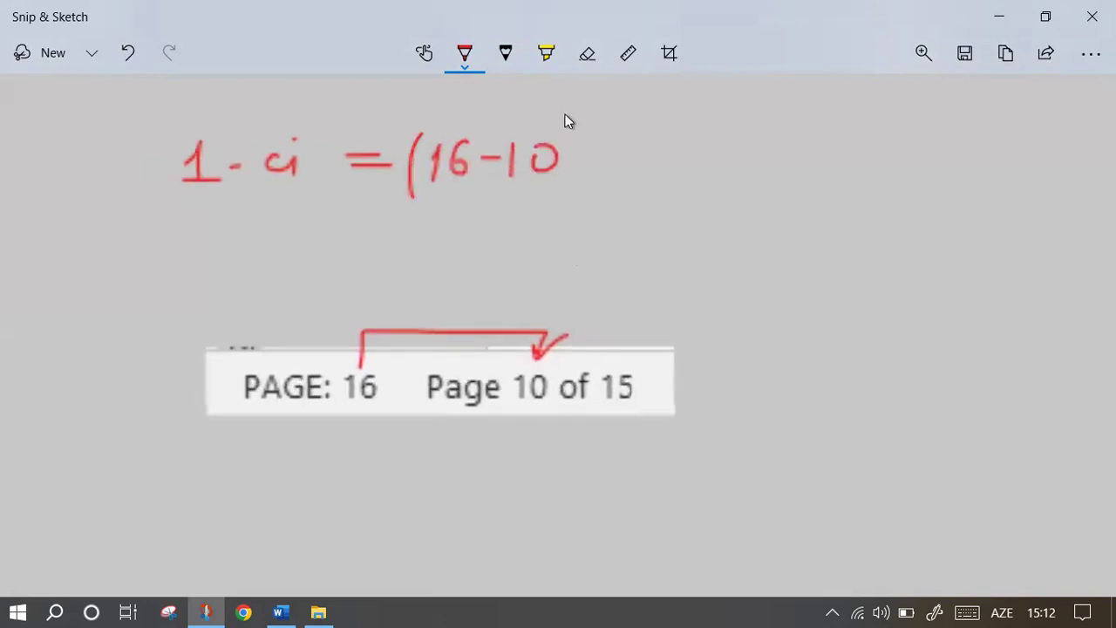
{"action": "left_click_drag", "start_coordinate": [622, 137], "coordinate": [608, 174]}
{"action": "mouse_move", "coordinate": [598, 157]}
{"action": "left_mouse_down"}
{"action": "mouse_move", "coordinate": [647, 167]}
{"action": "mouse_move", "coordinate": [705, 142]}
{"action": "left_mouse_up"}
{"action": "mouse_move", "coordinate": [678, 150]}
{"action": "left_mouse_down"}
{"action": "mouse_move", "coordinate": [738, 149]}
{"action": "mouse_move", "coordinate": [764, 131]}
{"action": "left_mouse_up"}
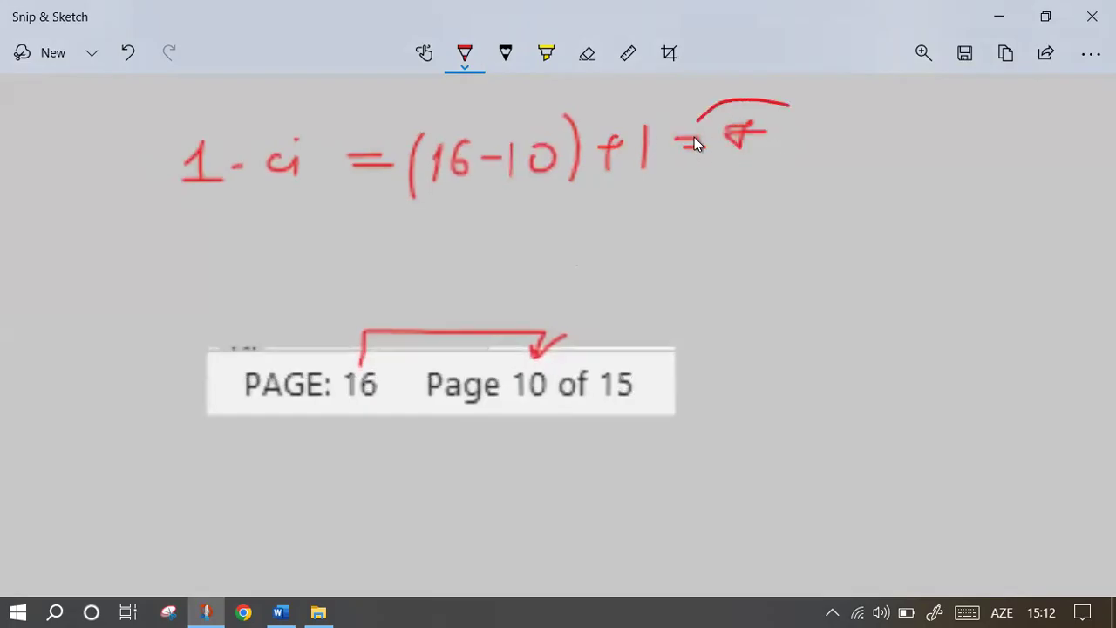
{"action": "left_click_drag", "start_coordinate": [695, 140], "coordinate": [792, 109]}
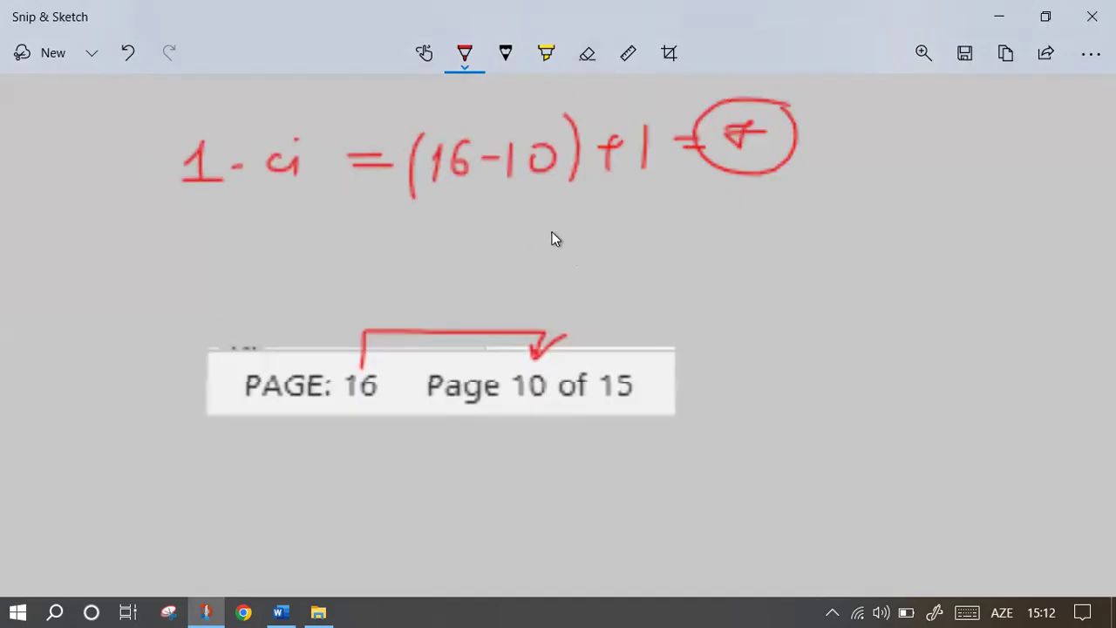
{"action": "scroll", "coordinate": [650, 251], "scroll_direction": "down", "scroll_amount": 2}
{"action": "scroll", "coordinate": [638, 253], "scroll_direction": "up", "scroll_amount": 2}
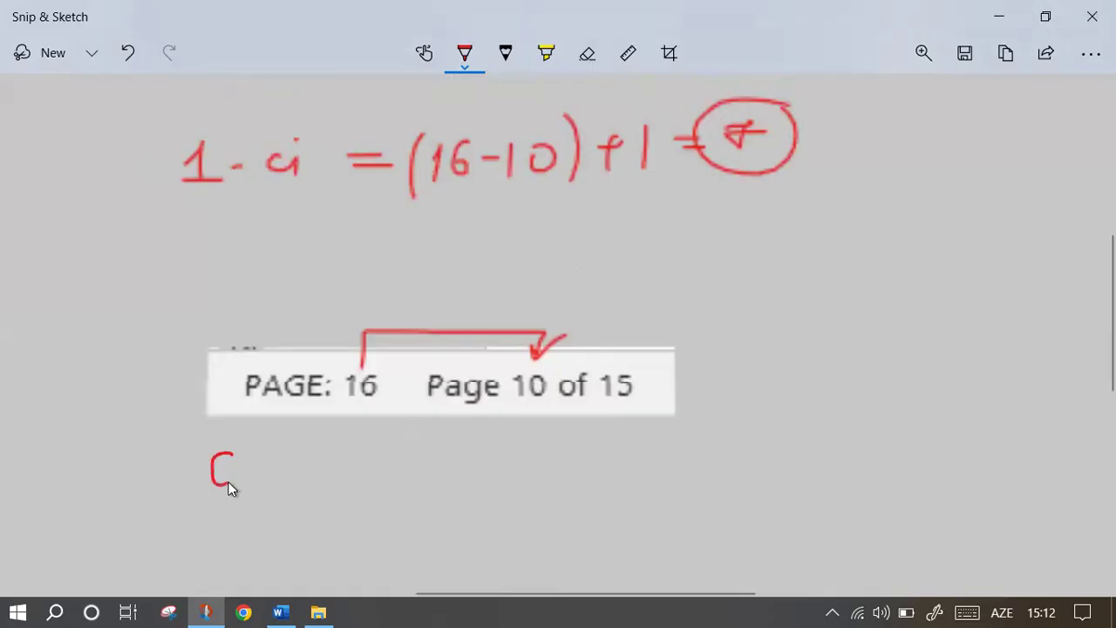
Write 6 and Son below the snip, then the sum (7+6)-1 = 12 after the 6.
{"action": "left_click_drag", "start_coordinate": [230, 489], "coordinate": [225, 475]}
{"action": "mouse_move", "coordinate": [234, 529]}
{"action": "left_mouse_down"}
{"action": "mouse_move", "coordinate": [239, 558]}
{"action": "mouse_move", "coordinate": [272, 549]}
{"action": "mouse_move", "coordinate": [312, 565]}
{"action": "left_mouse_up"}
{"action": "mouse_move", "coordinate": [302, 466]}
{"action": "left_mouse_down"}
{"action": "mouse_move", "coordinate": [354, 464]}
{"action": "mouse_move", "coordinate": [345, 485]}
{"action": "left_mouse_up"}
{"action": "left_click_drag", "start_coordinate": [412, 471], "coordinate": [412, 475]}
{"action": "mouse_move", "coordinate": [472, 441]}
{"action": "left_mouse_down"}
{"action": "mouse_move", "coordinate": [470, 471]}
{"action": "mouse_move", "coordinate": [528, 452]}
{"action": "mouse_move", "coordinate": [519, 463]}
{"action": "mouse_move", "coordinate": [565, 456]}
{"action": "mouse_move", "coordinate": [600, 489]}
{"action": "left_mouse_up"}
{"action": "left_click_drag", "start_coordinate": [637, 442], "coordinate": [673, 442]}
{"action": "mouse_move", "coordinate": [695, 428]}
{"action": "left_mouse_down"}
{"action": "mouse_move", "coordinate": [709, 459]}
{"action": "mouse_move", "coordinate": [760, 438]}
{"action": "mouse_move", "coordinate": [760, 457]}
{"action": "left_mouse_up"}
{"action": "mouse_move", "coordinate": [783, 429]}
{"action": "left_mouse_down"}
{"action": "mouse_move", "coordinate": [787, 461]}
{"action": "mouse_move", "coordinate": [850, 461]}
{"action": "left_mouse_up"}
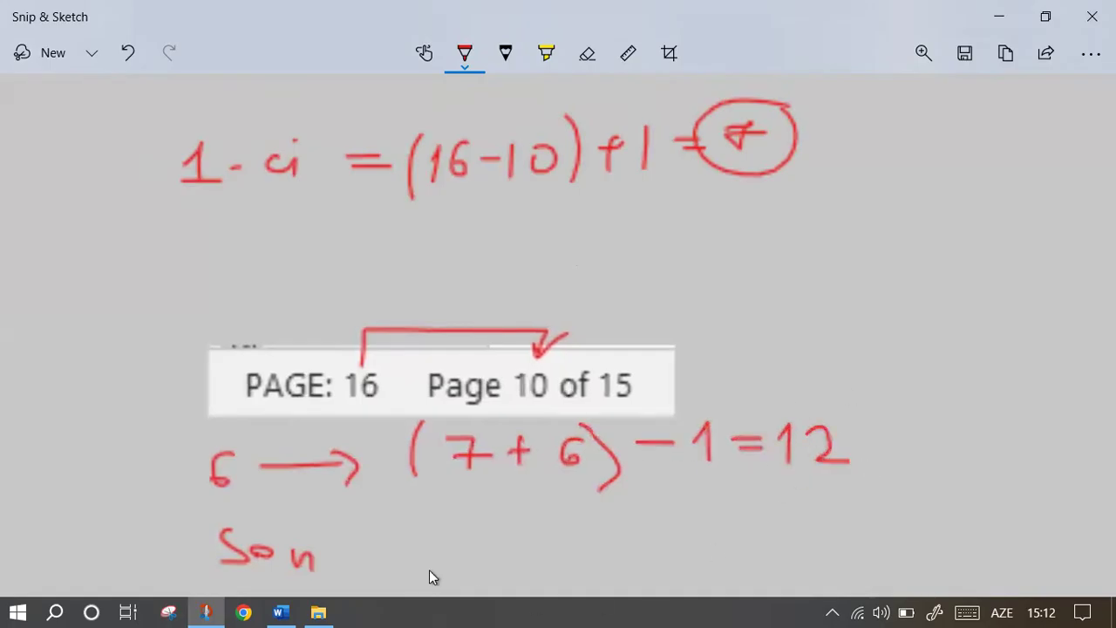
Circle 15 in 'Page 10 of 15' and write (7+15)-1 = 21 after Son.
{"action": "left_click_drag", "start_coordinate": [380, 538], "coordinate": [383, 567]}
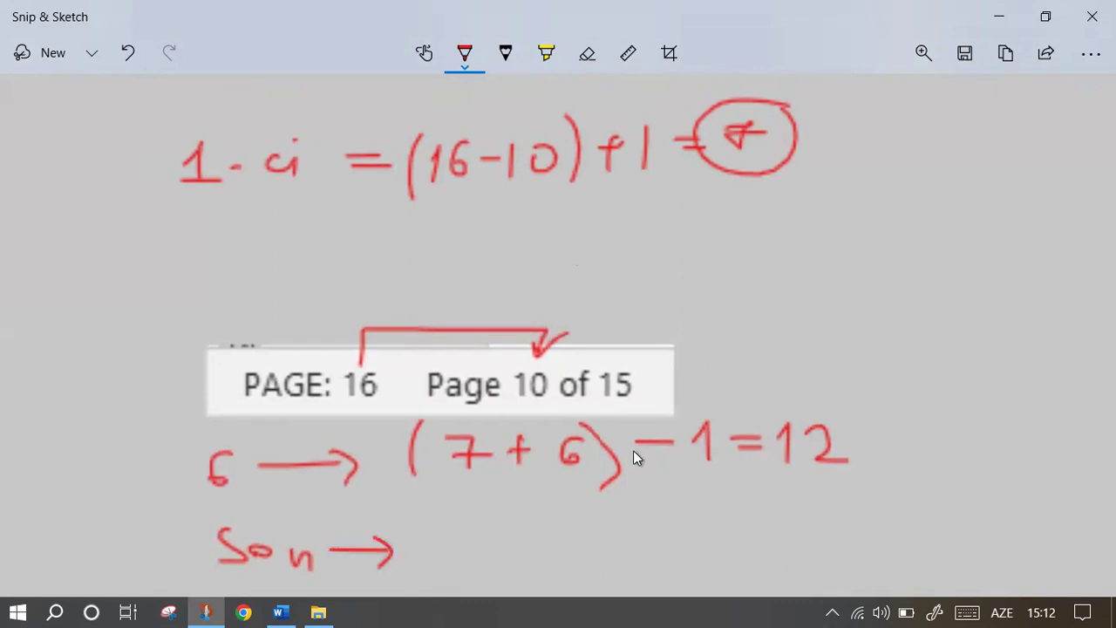
{"action": "left_click_drag", "start_coordinate": [614, 401], "coordinate": [615, 365]}
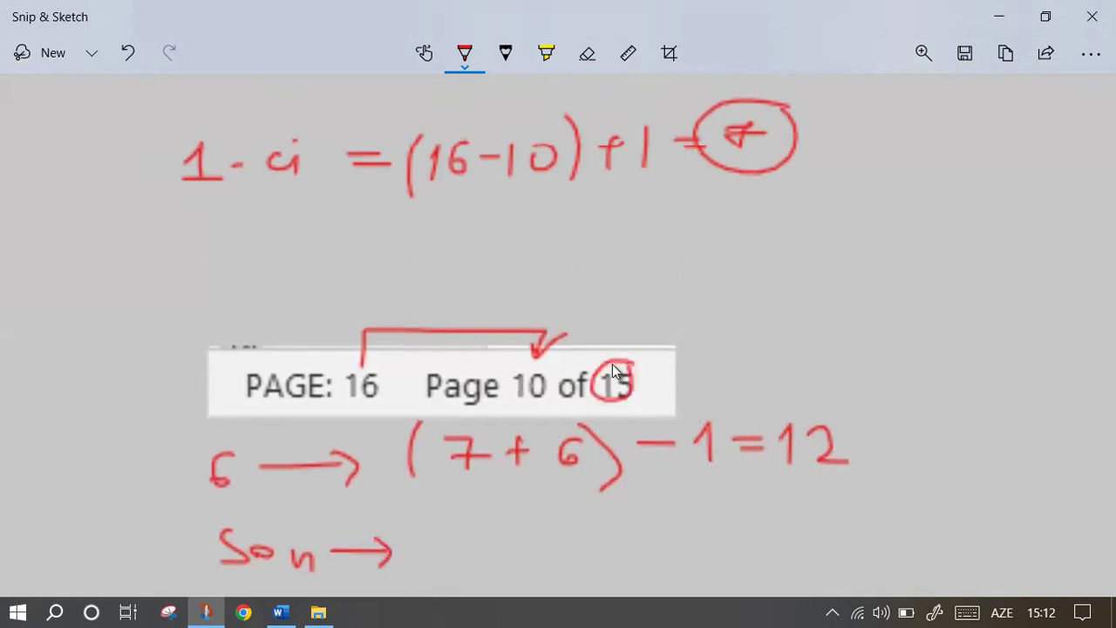
{"action": "left_click_drag", "start_coordinate": [447, 515], "coordinate": [437, 573]}
{"action": "mouse_move", "coordinate": [469, 534]}
{"action": "left_mouse_down"}
{"action": "mouse_move", "coordinate": [491, 532]}
{"action": "mouse_move", "coordinate": [479, 567]}
{"action": "mouse_move", "coordinate": [559, 540]}
{"action": "mouse_move", "coordinate": [546, 563]}
{"action": "left_mouse_up"}
{"action": "mouse_move", "coordinate": [581, 528]}
{"action": "left_mouse_down"}
{"action": "mouse_move", "coordinate": [578, 558]}
{"action": "mouse_move", "coordinate": [621, 523]}
{"action": "mouse_move", "coordinate": [644, 552]}
{"action": "mouse_move", "coordinate": [690, 534]}
{"action": "mouse_move", "coordinate": [733, 548]}
{"action": "left_mouse_up"}
{"action": "left_click_drag", "start_coordinate": [762, 521], "coordinate": [811, 529]}
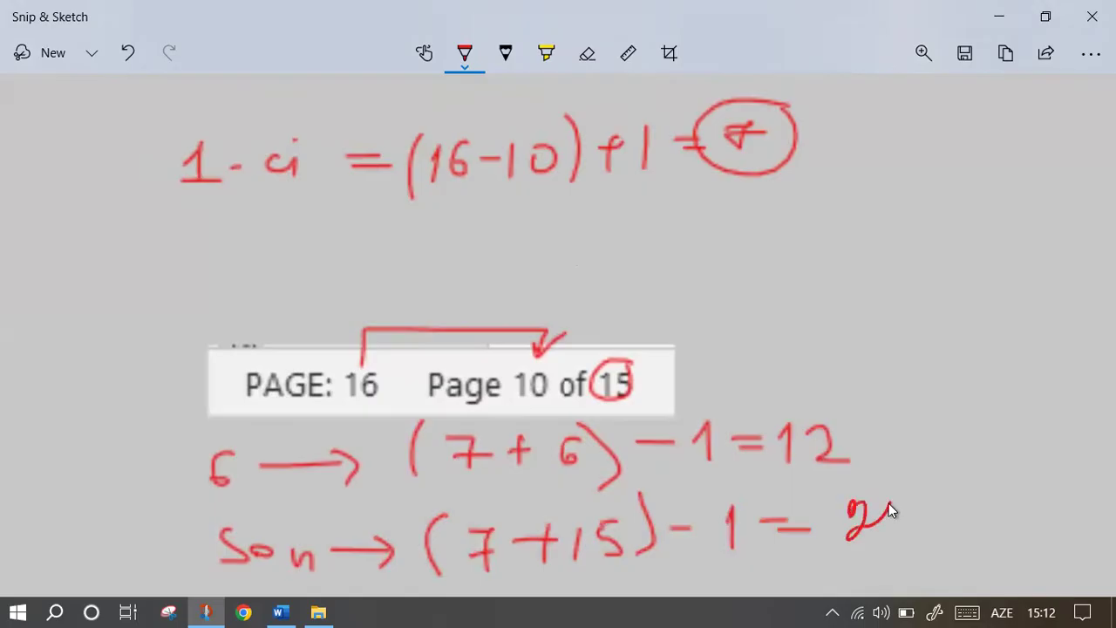
{"action": "left_click_drag", "start_coordinate": [890, 499], "coordinate": [889, 542]}
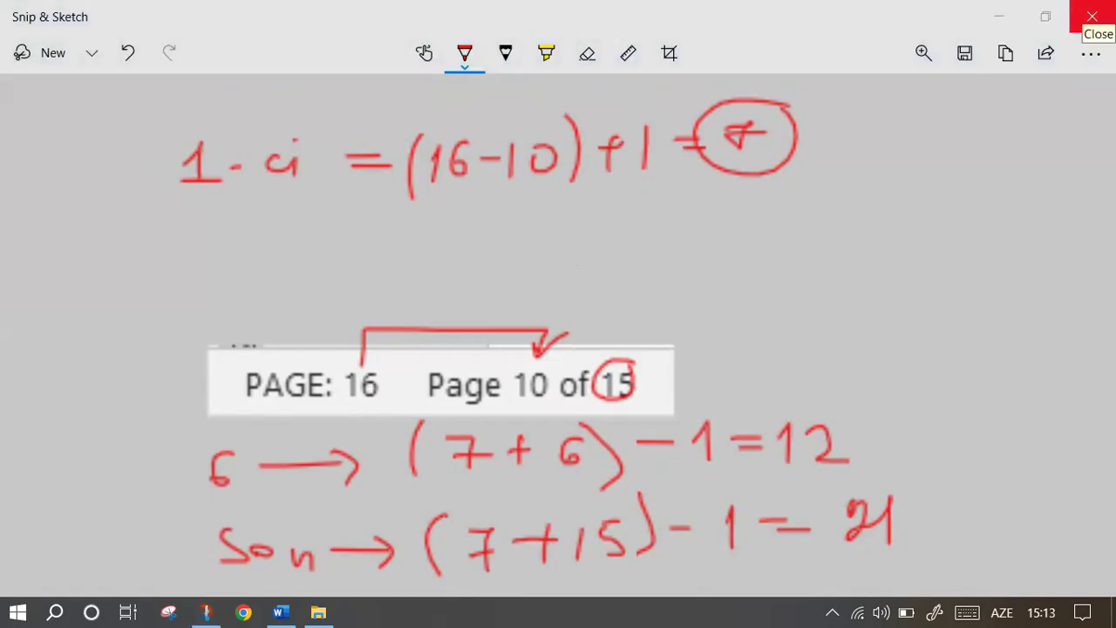
Close Snip & Sketch and open Word Options from the File backstage.
{"action": "left_click", "coordinate": [1092, 16]}
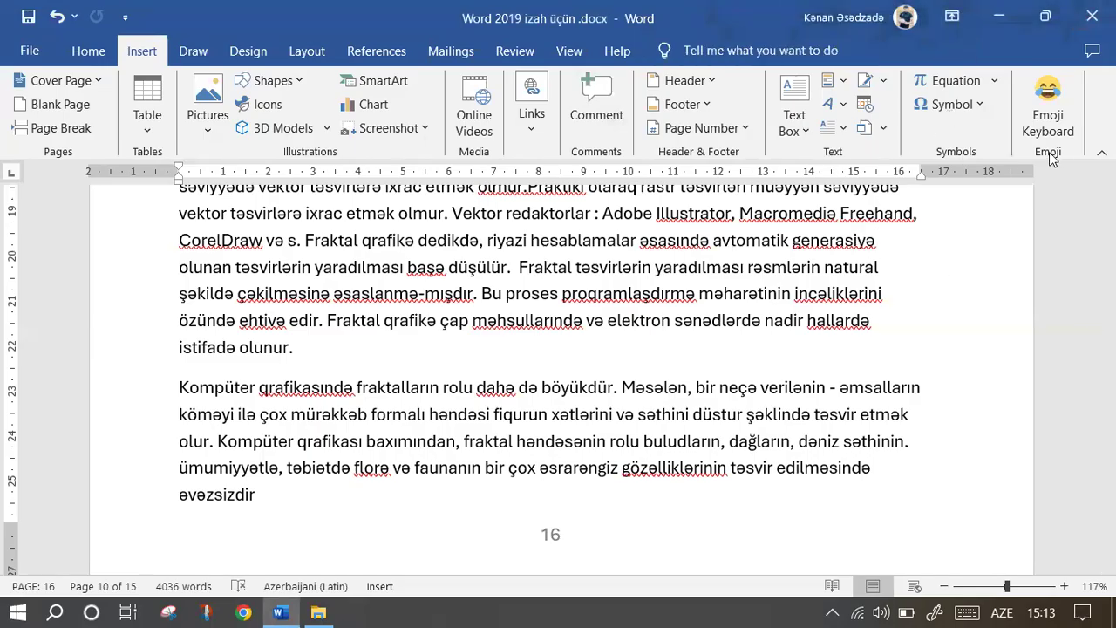
{"action": "left_click", "coordinate": [31, 52]}
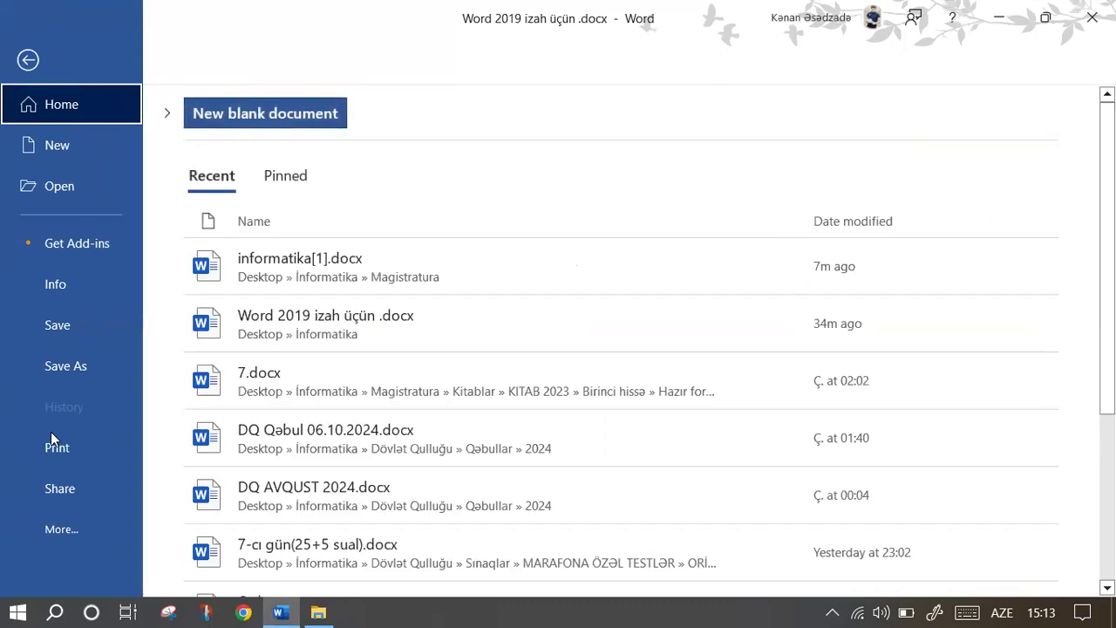
{"action": "left_click", "coordinate": [57, 525]}
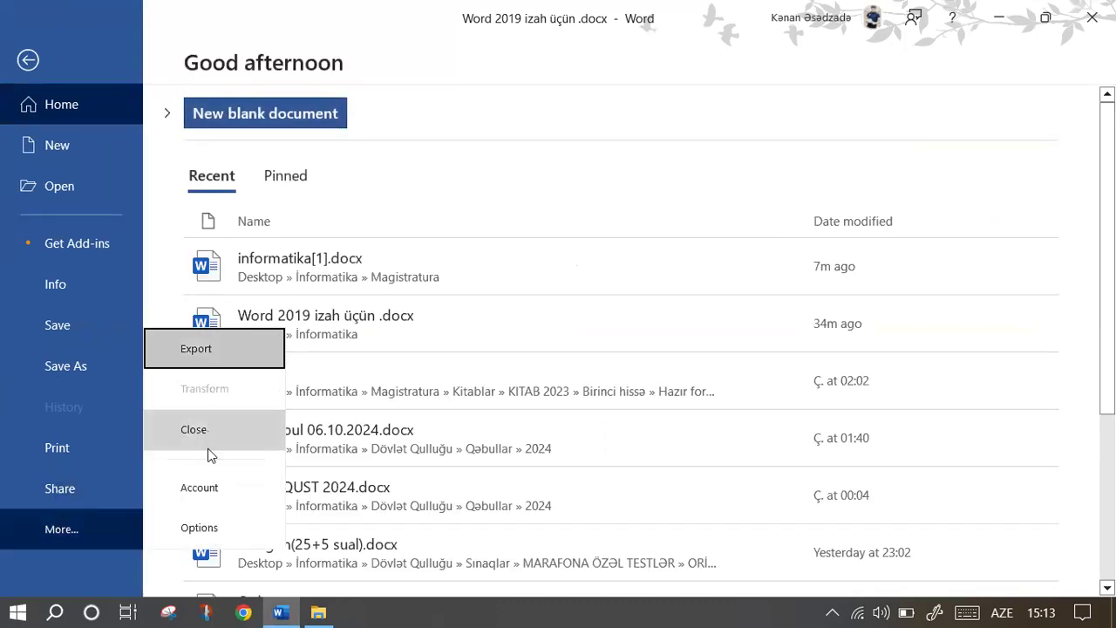
{"action": "left_click", "coordinate": [207, 520]}
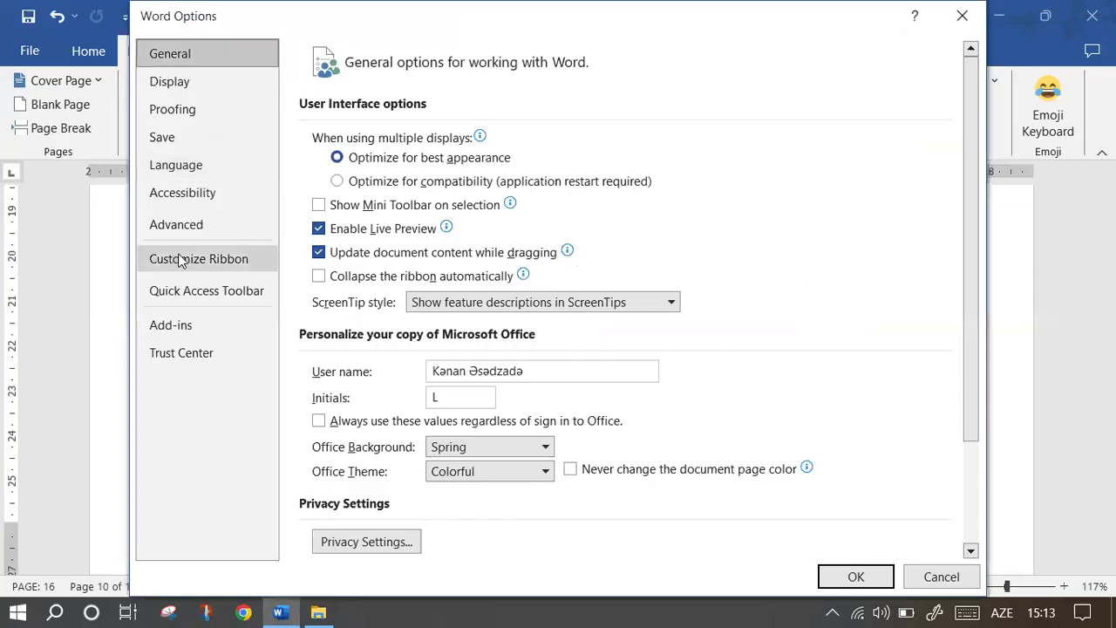
Under Customize Ribbon, remove the Emoji group from the Insert tab and apply with OK.
{"action": "left_click", "coordinate": [237, 259]}
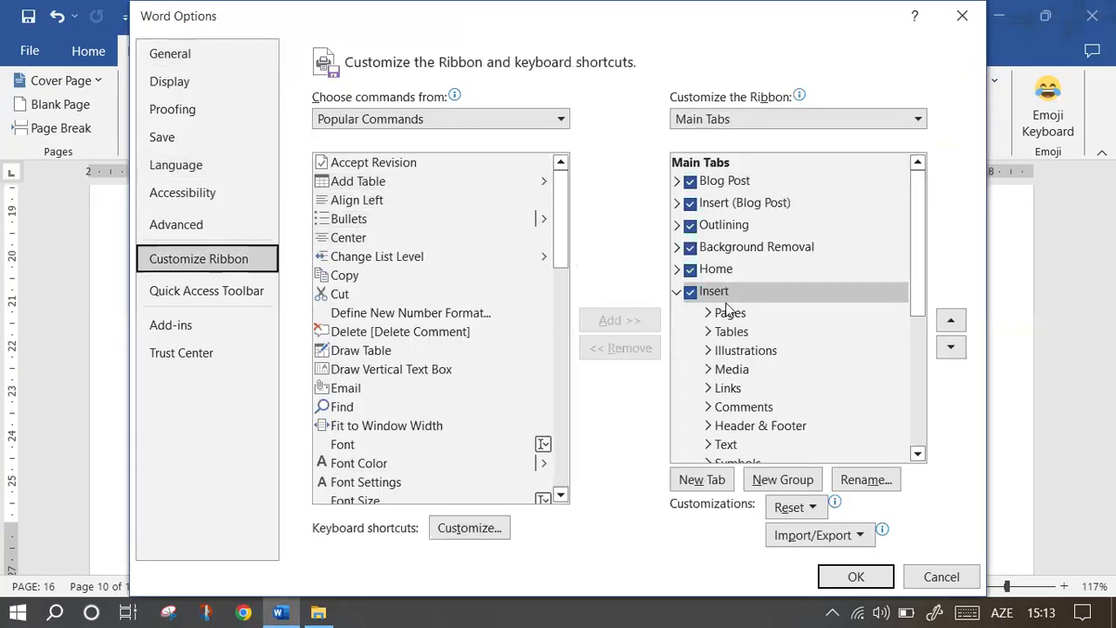
{"action": "scroll", "coordinate": [768, 388], "scroll_direction": "down", "scroll_amount": 1}
{"action": "left_click", "coordinate": [778, 435]}
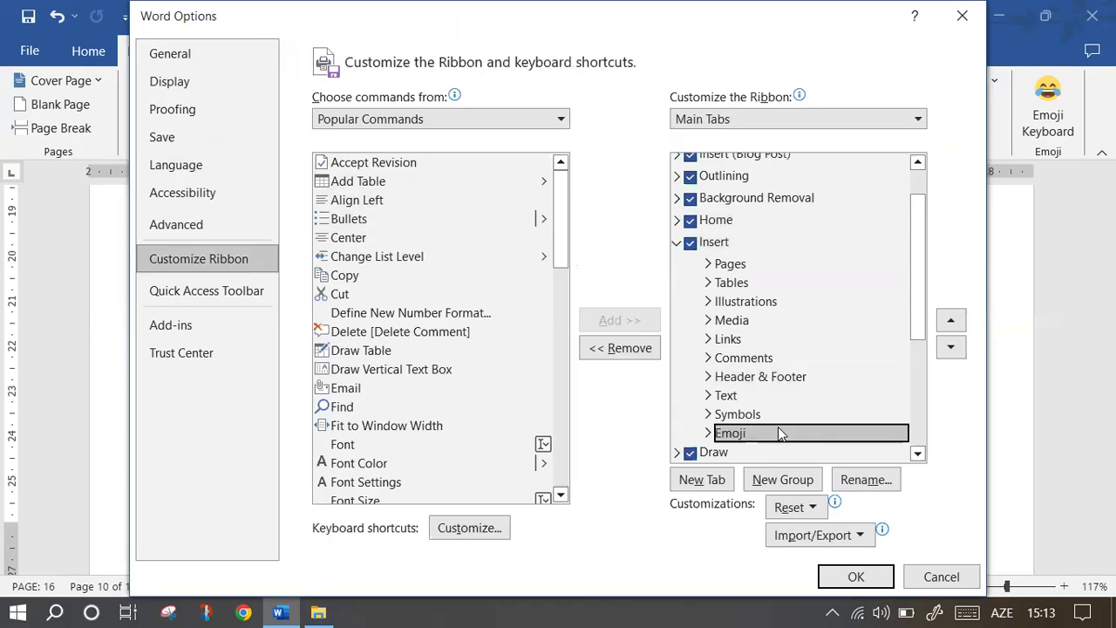
{"action": "right_click", "coordinate": [778, 434]}
{"action": "left_click", "coordinate": [835, 520]}
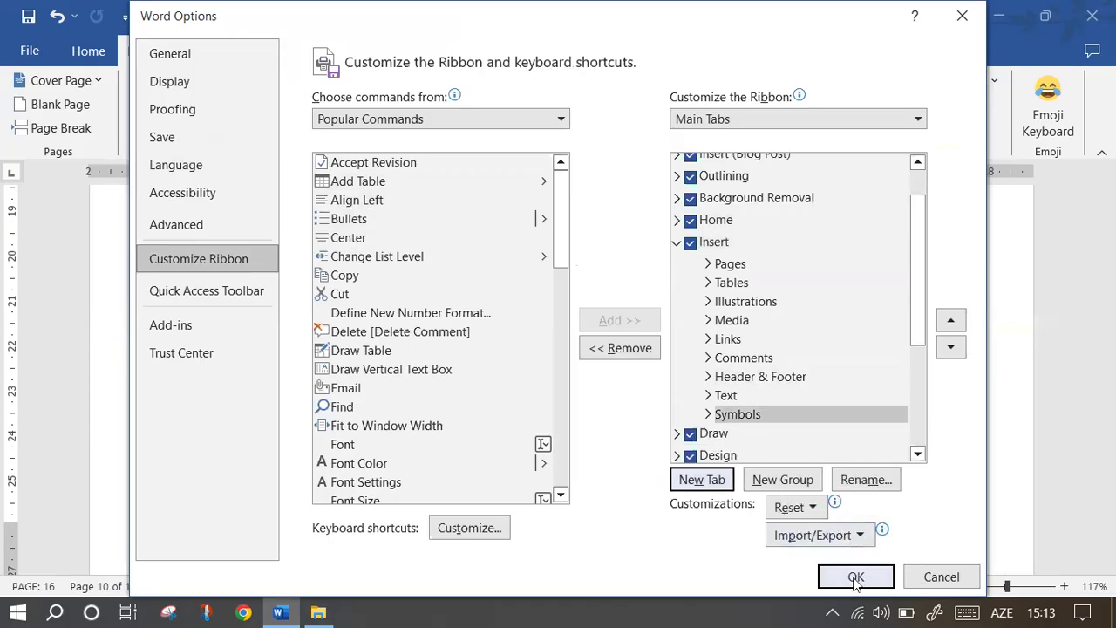
{"action": "left_click", "coordinate": [856, 576]}
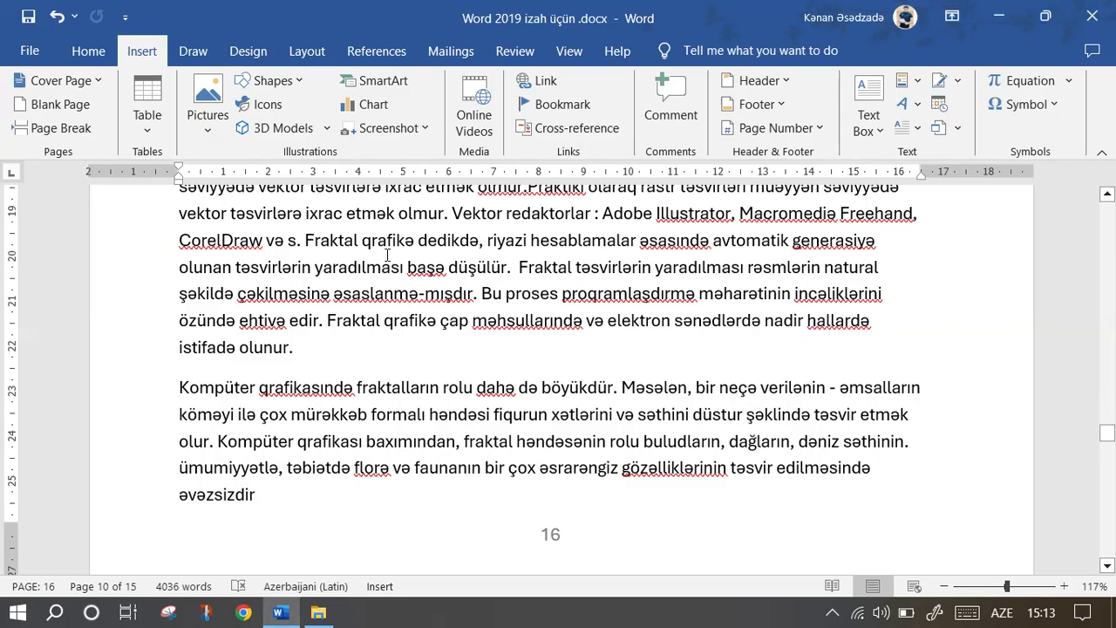
Browse the Office Add-ins Store, then add the Wikipedia add-in from My Add-ins.
{"action": "left_click", "coordinate": [31, 51]}
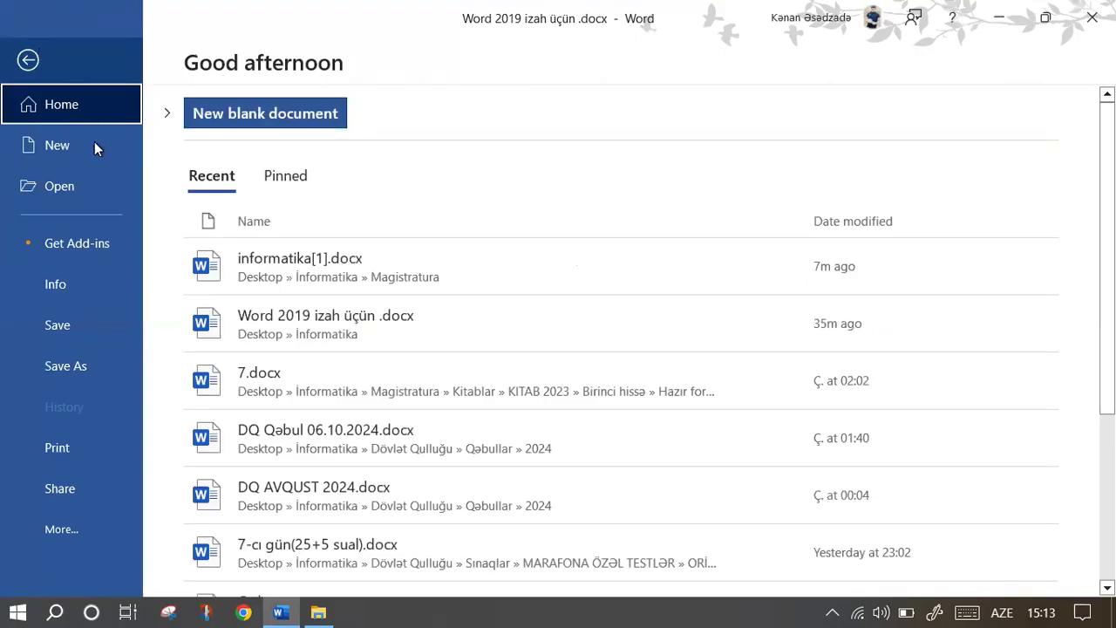
{"action": "left_click", "coordinate": [79, 245]}
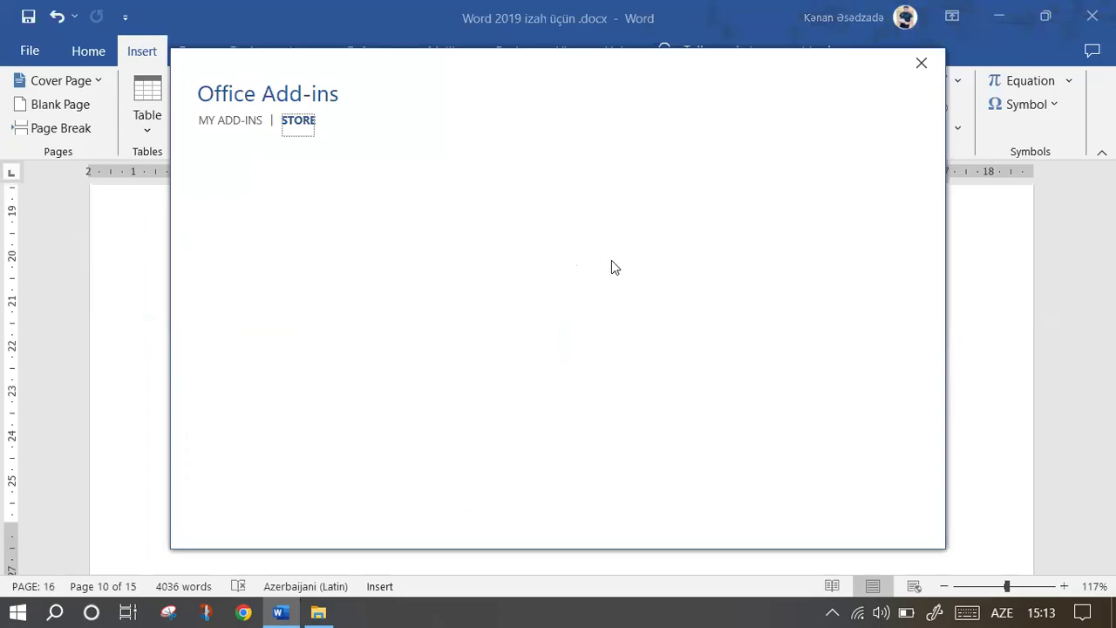
{"action": "left_click", "coordinate": [236, 129]}
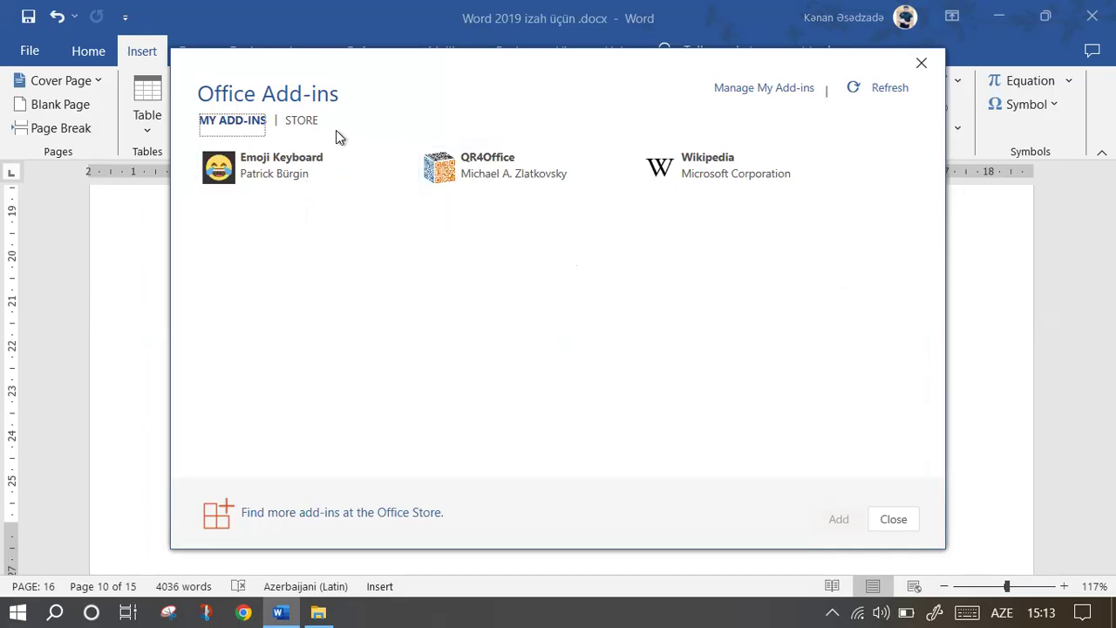
{"action": "left_click", "coordinate": [312, 127]}
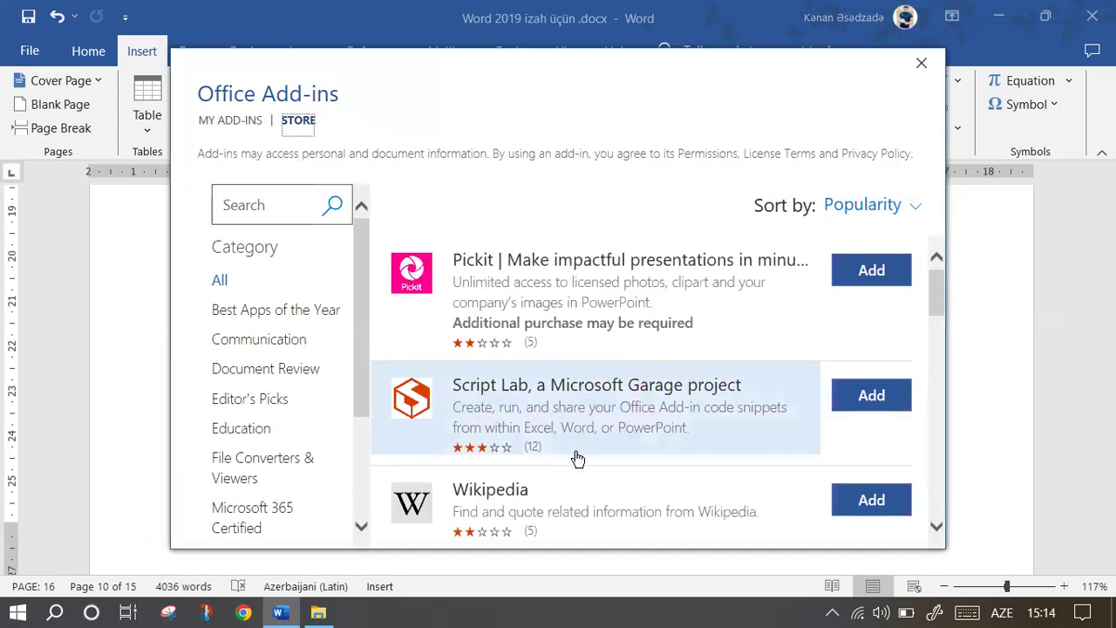
{"action": "scroll", "coordinate": [521, 397], "scroll_direction": "down", "scroll_amount": 2}
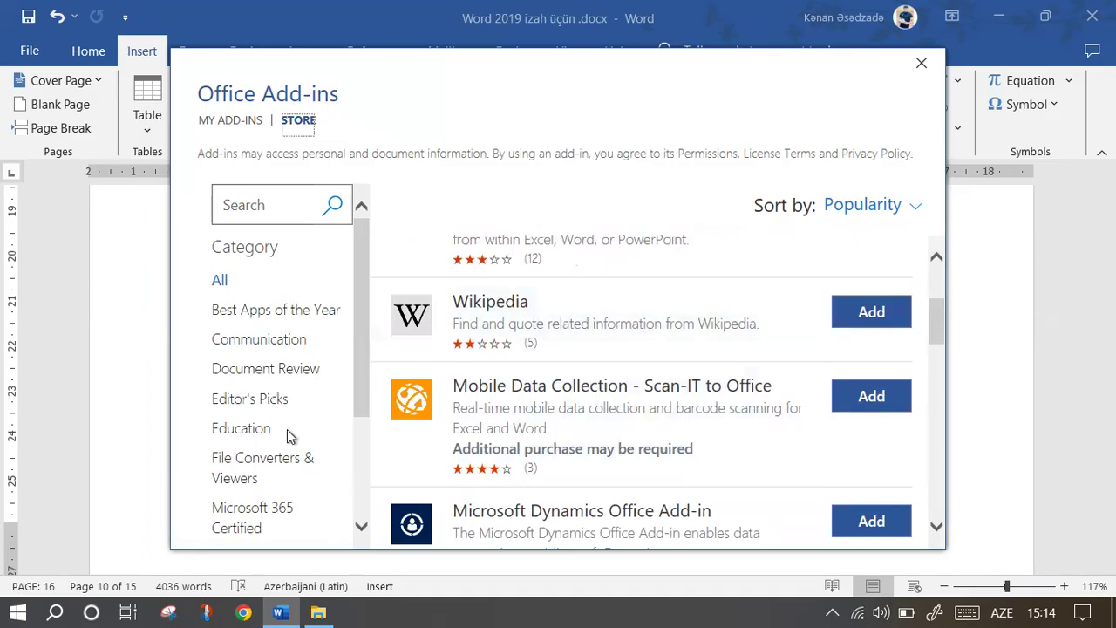
{"action": "left_click", "coordinate": [230, 121]}
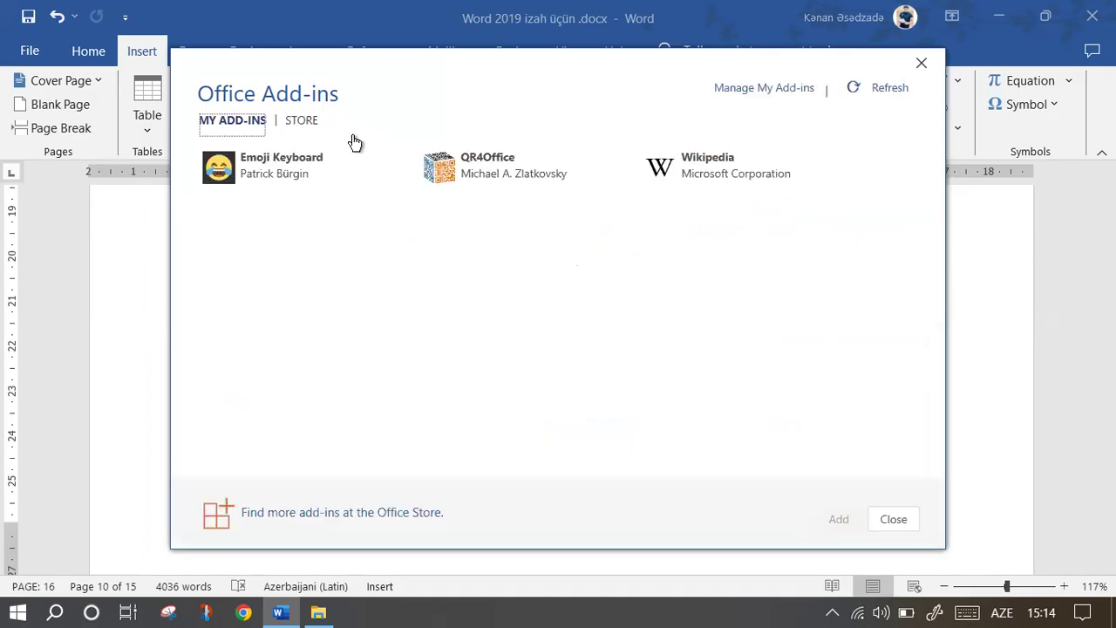
{"action": "left_click", "coordinate": [709, 183]}
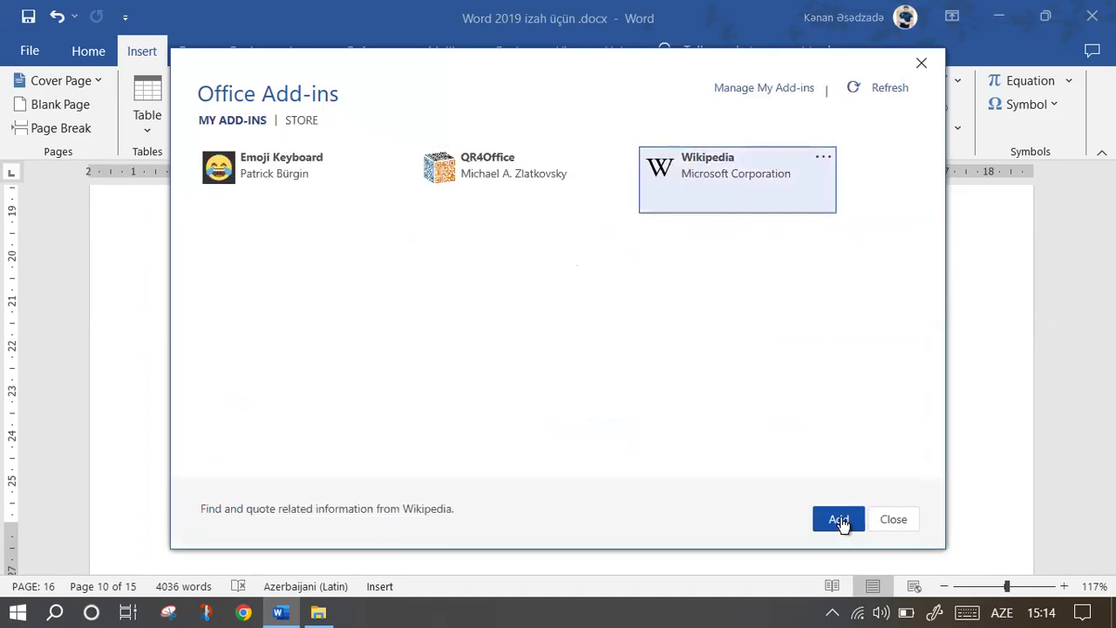
{"action": "left_click", "coordinate": [840, 522]}
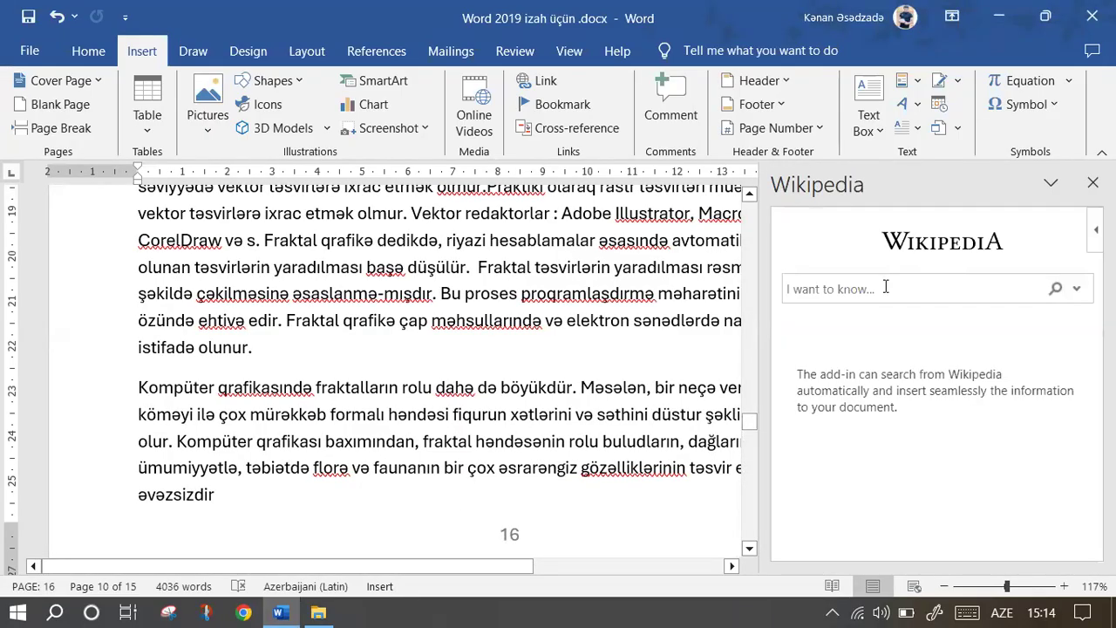
Search Wikipedia for Azerbaijan, insert its intro paragraph with source link, and close the pane.
{"action": "left_click", "coordinate": [884, 290]}
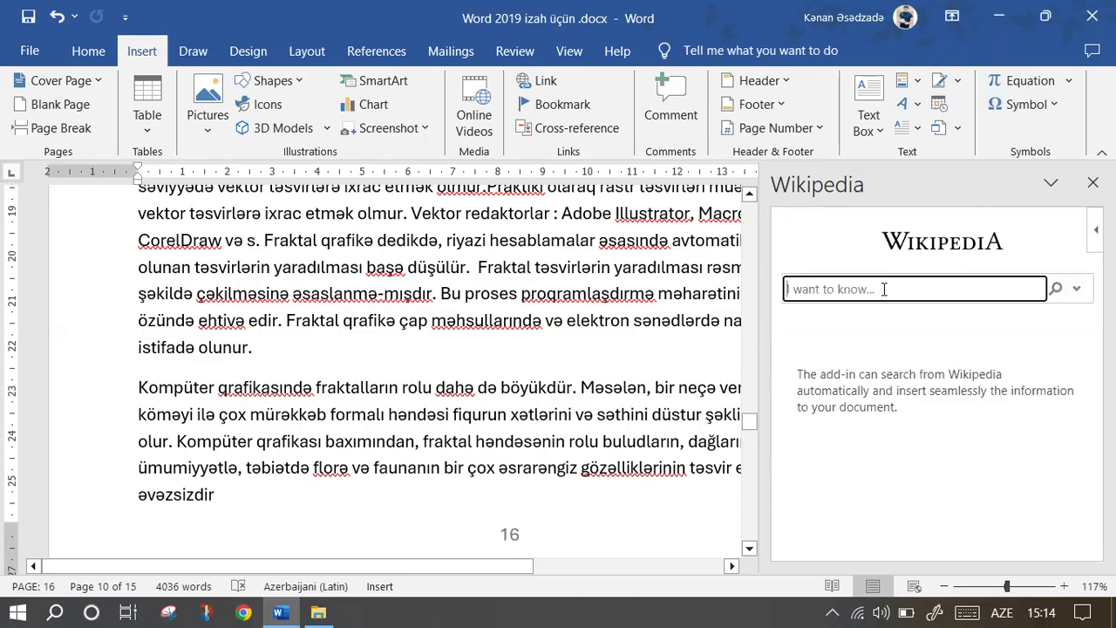
{"action": "type", "text": "Azerbaijan"}
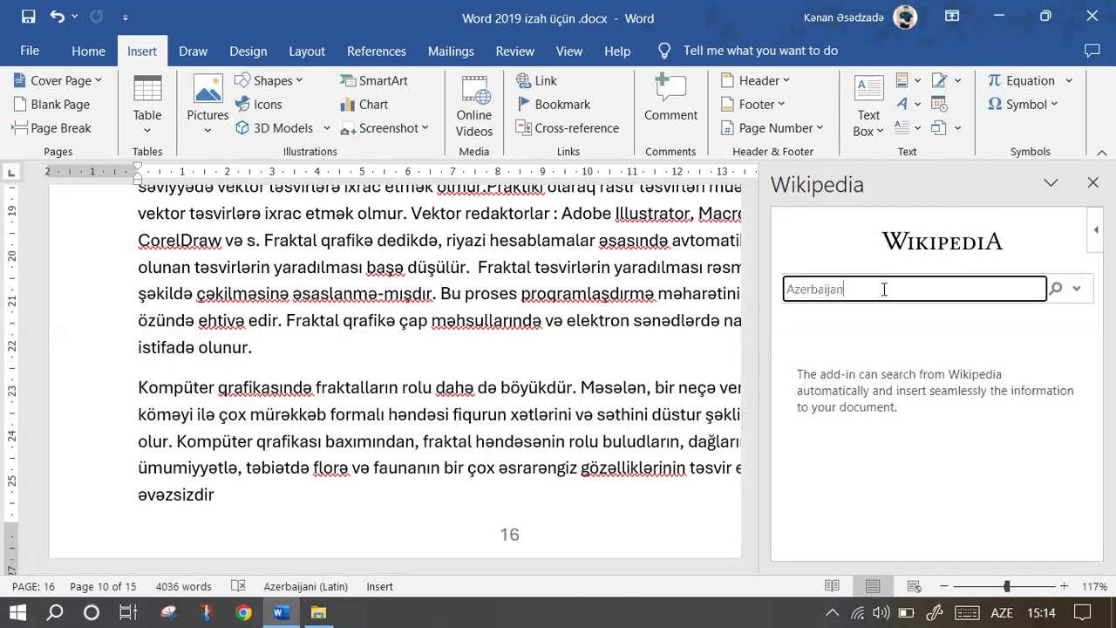
{"action": "key", "text": "Return"}
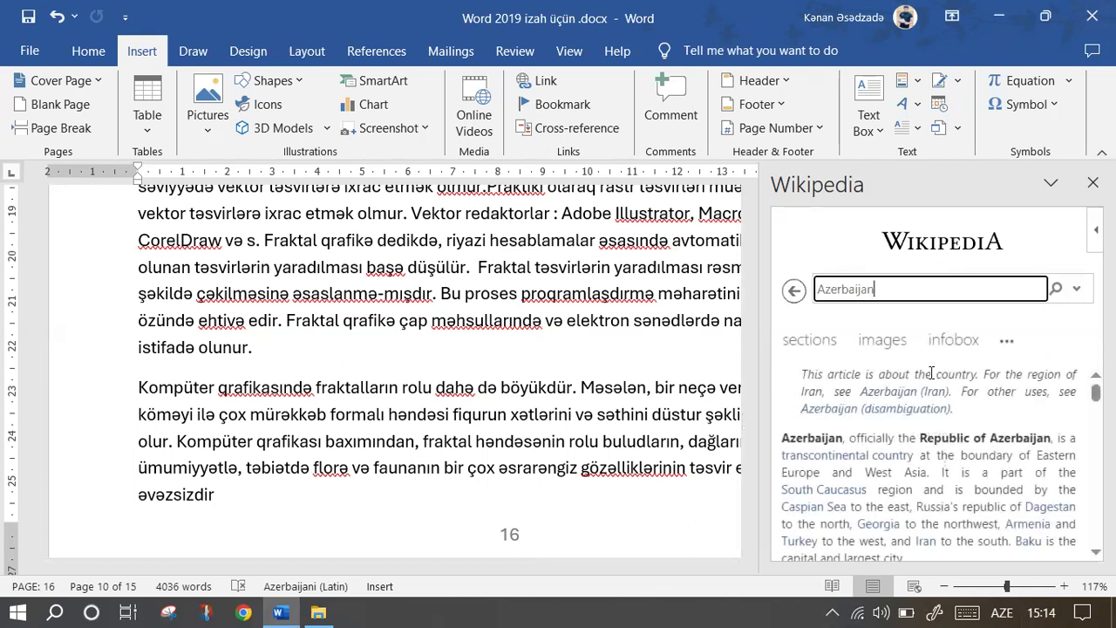
{"action": "mouse_move", "coordinate": [782, 436]}
{"action": "left_mouse_down"}
{"action": "mouse_move", "coordinate": [900, 550]}
{"action": "mouse_move", "coordinate": [911, 486]}
{"action": "left_mouse_up"}
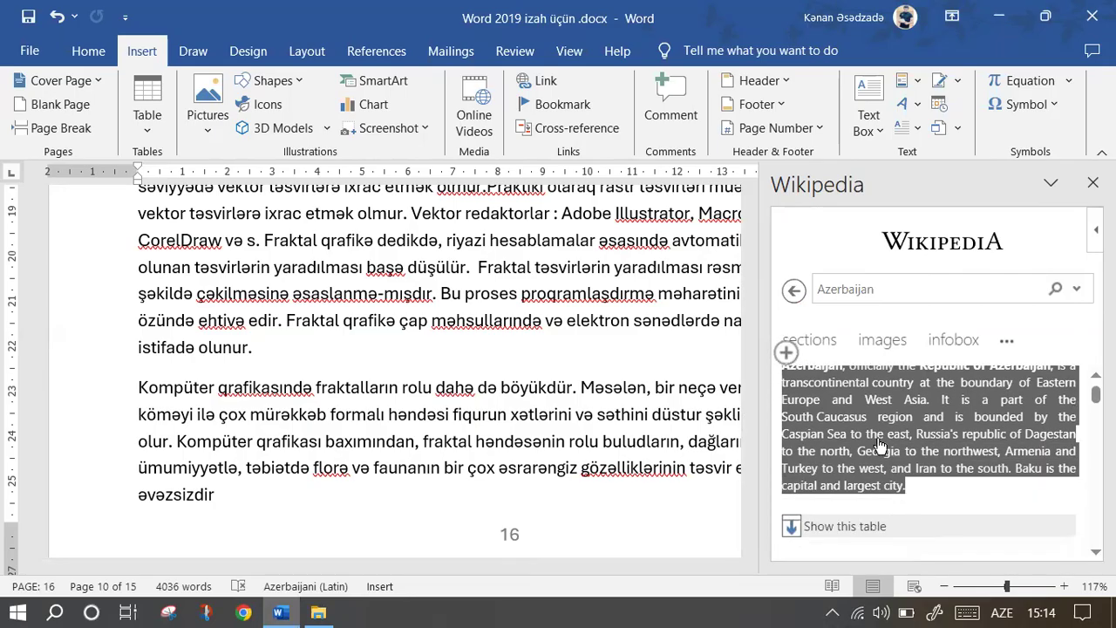
{"action": "left_click", "coordinate": [788, 352]}
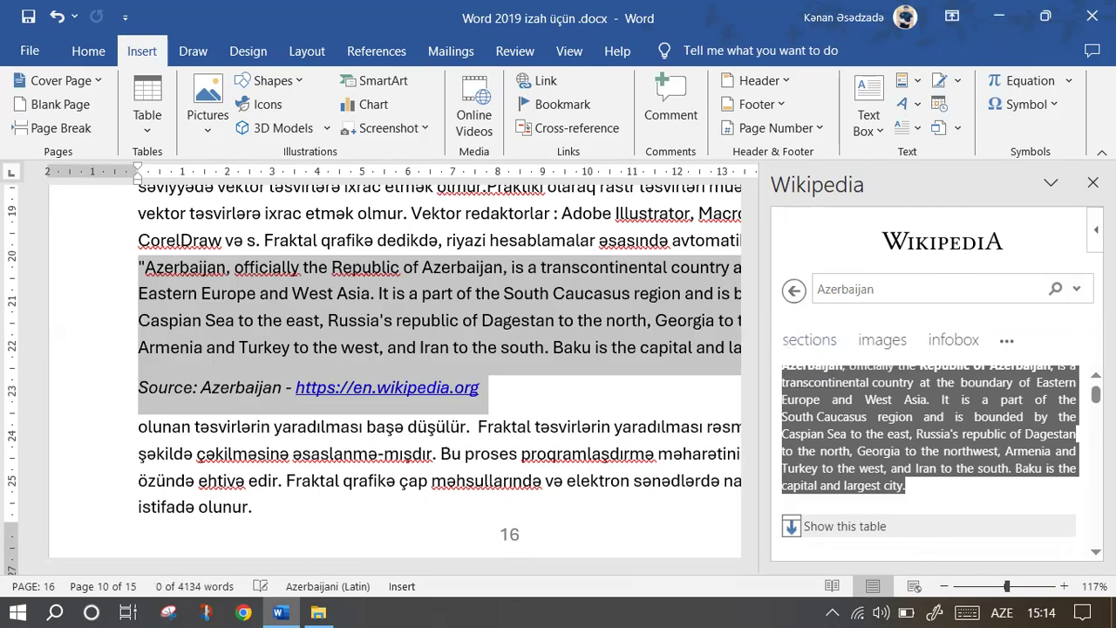
{"action": "left_click", "coordinate": [1093, 183]}
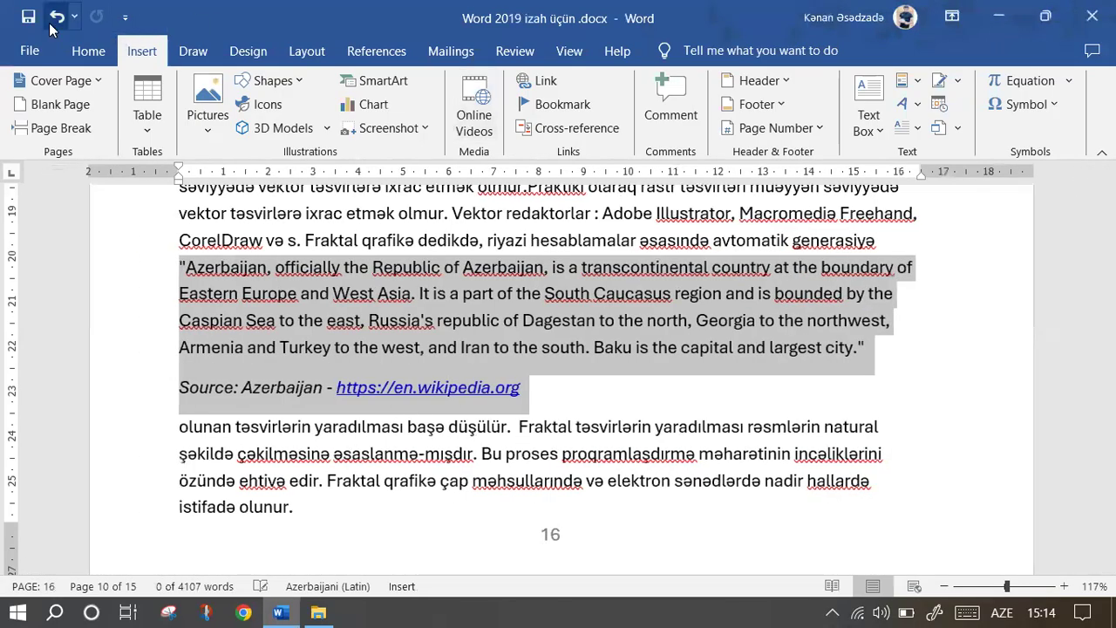
Undo the inserted Wikipedia text and open the Office Add-ins store.
{"action": "left_click", "coordinate": [50, 23]}
{"action": "left_click", "coordinate": [30, 51]}
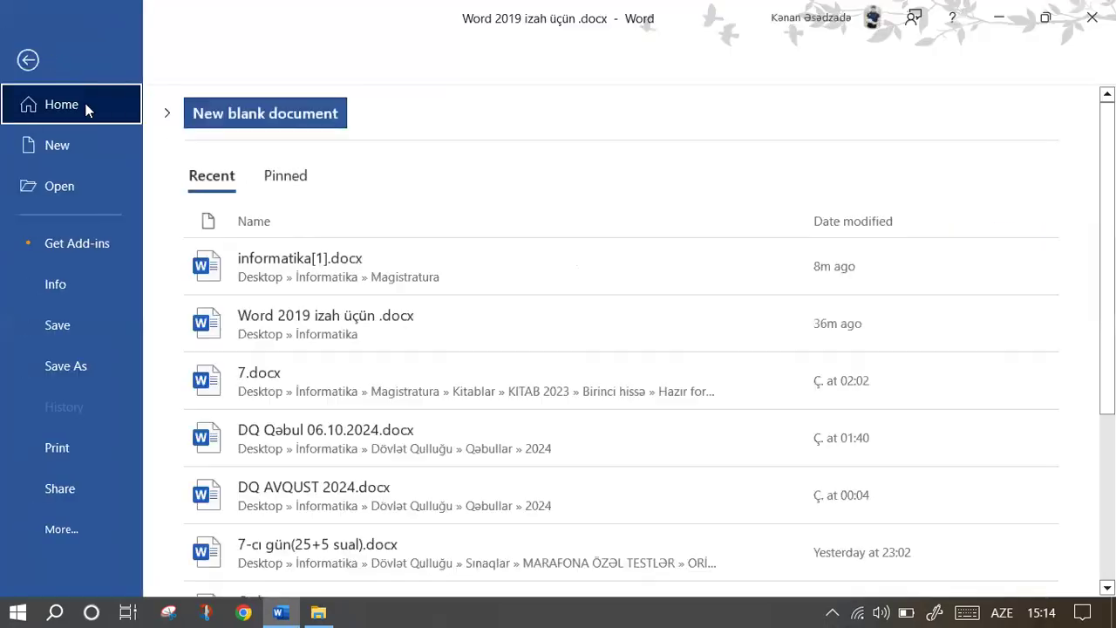
{"action": "left_click", "coordinate": [99, 241]}
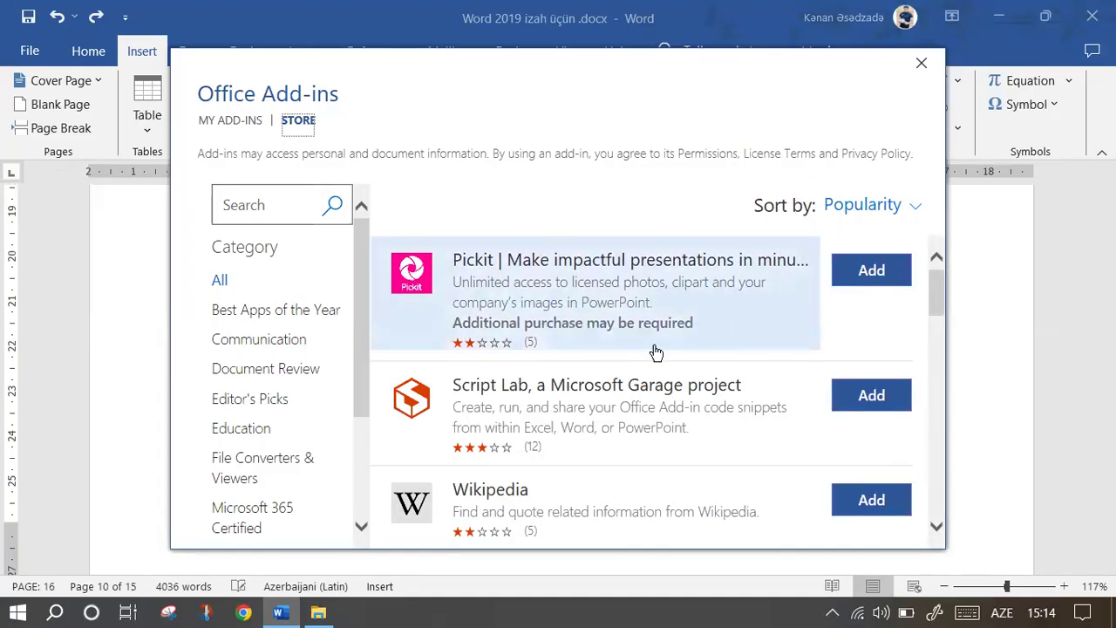
Scroll through the Store's Popularity-sorted list past Pickit, Script Lab and Wikipedia.
{"action": "scroll", "coordinate": [652, 346], "scroll_direction": "down", "scroll_amount": 1}
{"action": "scroll", "coordinate": [668, 352], "scroll_direction": "down", "scroll_amount": 1}
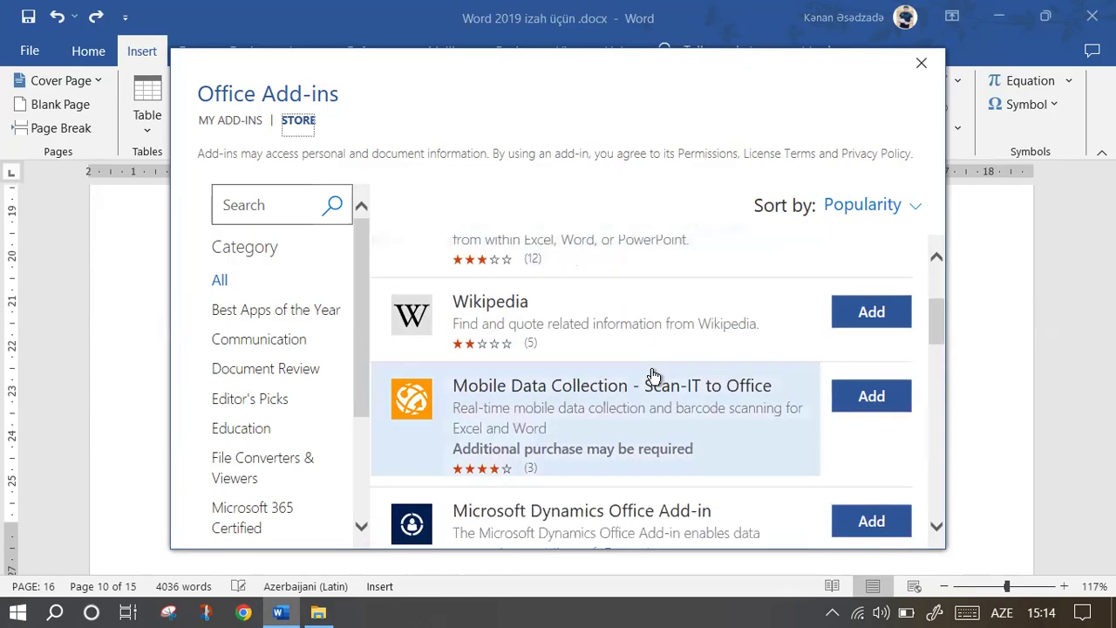
{"action": "scroll", "coordinate": [653, 451], "scroll_direction": "down", "scroll_amount": 1}
{"action": "scroll", "coordinate": [643, 389], "scroll_direction": "down", "scroll_amount": 1}
{"action": "scroll", "coordinate": [653, 381], "scroll_direction": "down", "scroll_amount": 1}
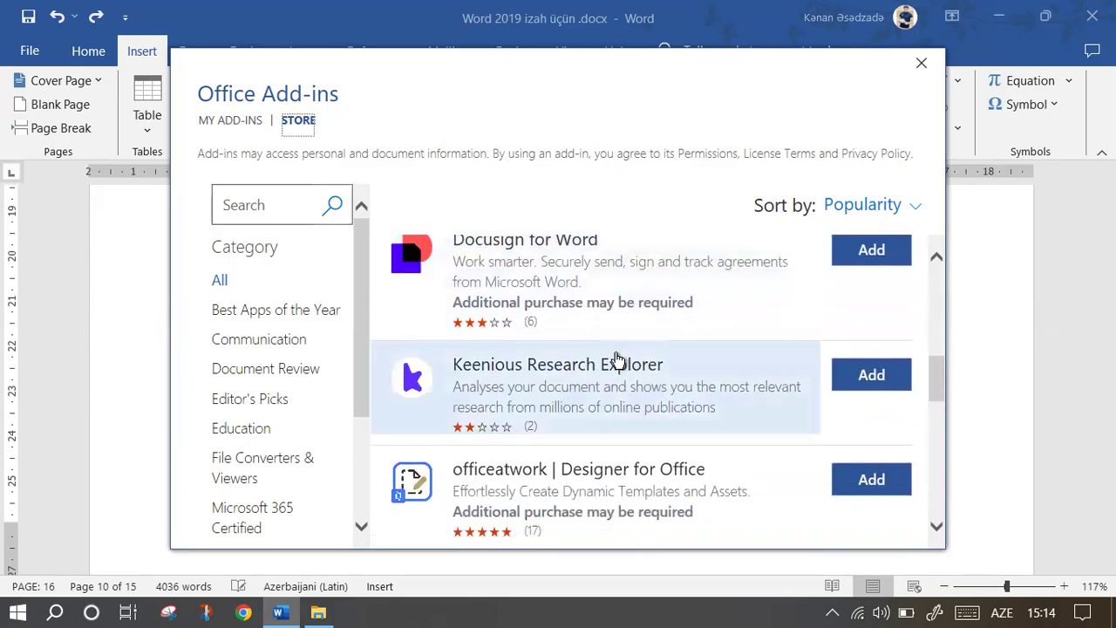
{"action": "scroll", "coordinate": [619, 361], "scroll_direction": "down", "scroll_amount": 2}
{"action": "scroll", "coordinate": [619, 361], "scroll_direction": "down", "scroll_amount": 1}
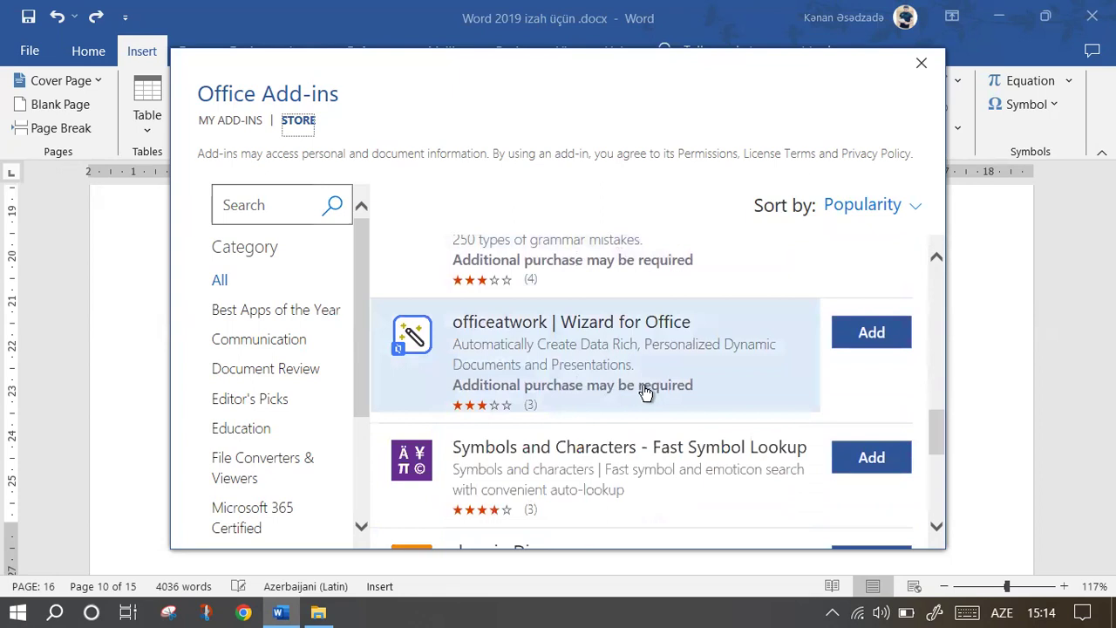
{"action": "scroll", "coordinate": [652, 369], "scroll_direction": "down", "scroll_amount": 1}
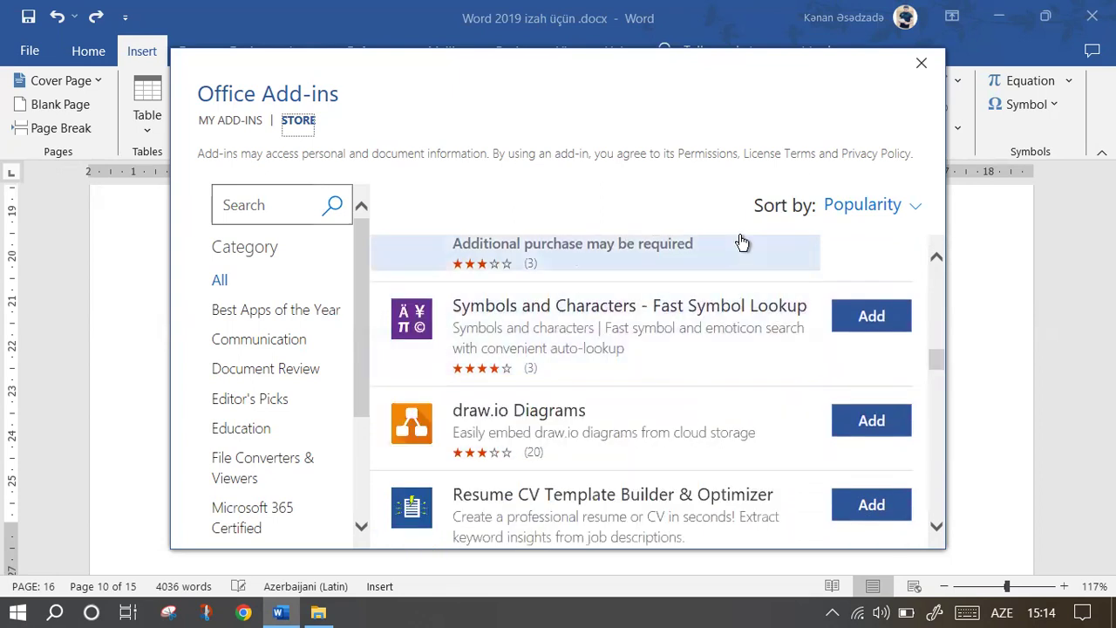
Close the Add-ins dialog and insert a Motion Quote text box beside the vector drawbacks paragraph.
{"action": "left_click", "coordinate": [921, 65]}
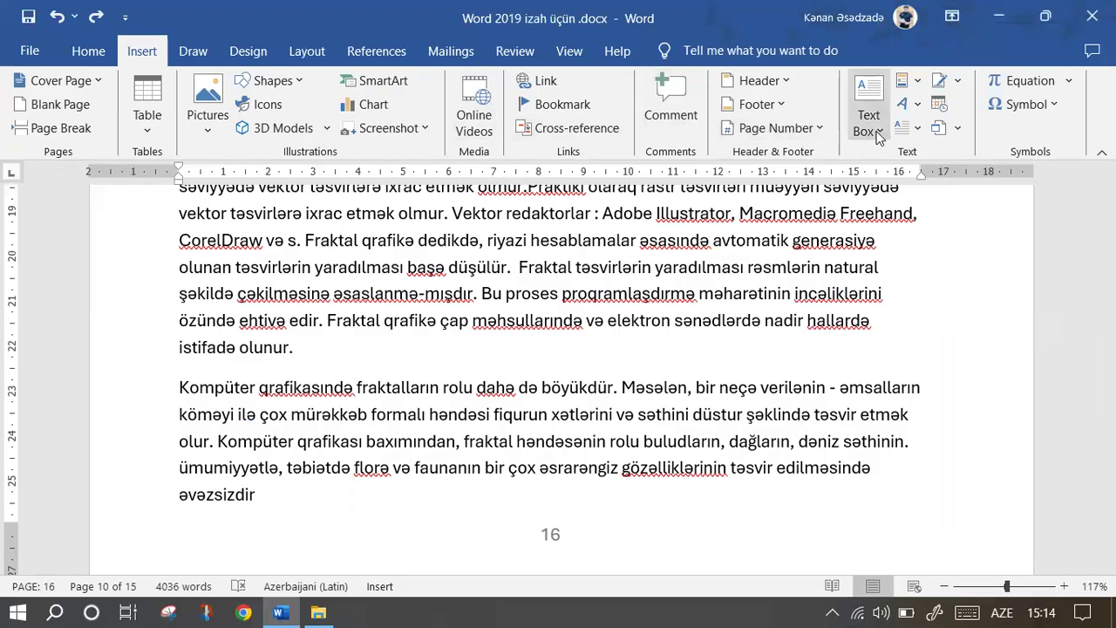
{"action": "scroll", "coordinate": [309, 356], "scroll_direction": "down", "scroll_amount": 1}
{"action": "scroll", "coordinate": [309, 356], "scroll_direction": "up", "scroll_amount": 3}
{"action": "scroll", "coordinate": [309, 356], "scroll_direction": "up", "scroll_amount": 2}
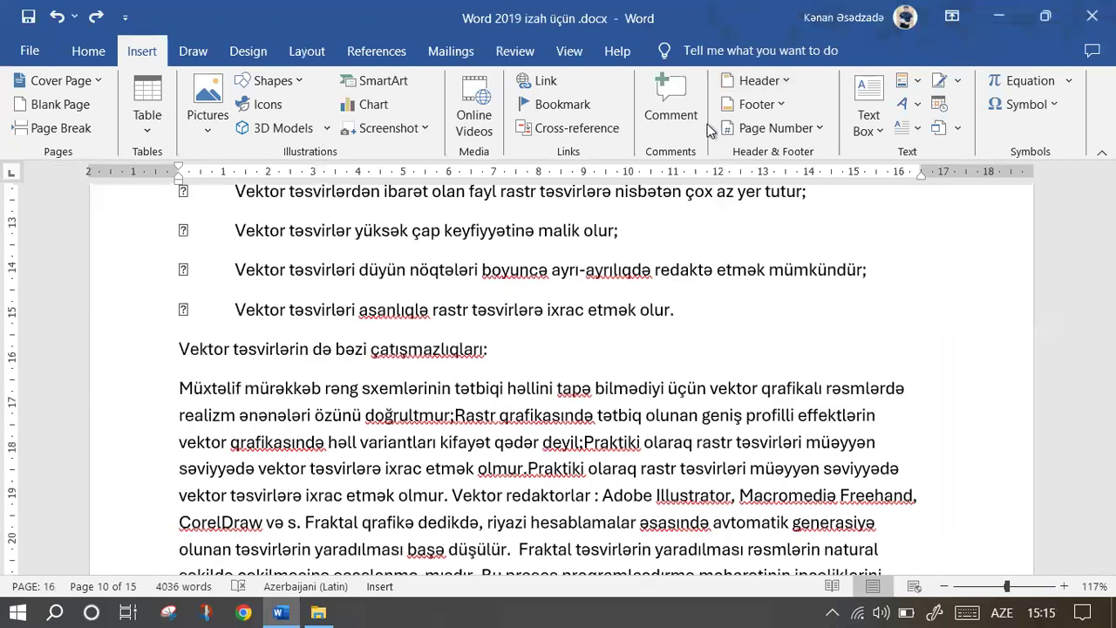
{"action": "left_click", "coordinate": [879, 110]}
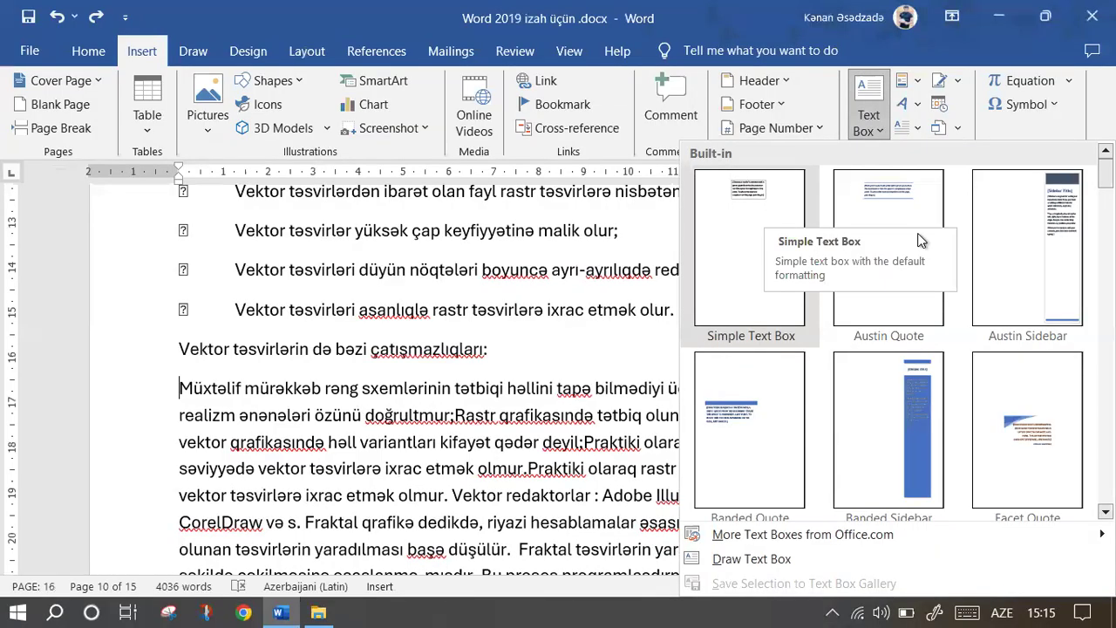
{"action": "scroll", "coordinate": [845, 395], "scroll_direction": "down", "scroll_amount": 2}
{"action": "scroll", "coordinate": [855, 357], "scroll_direction": "down", "scroll_amount": 3}
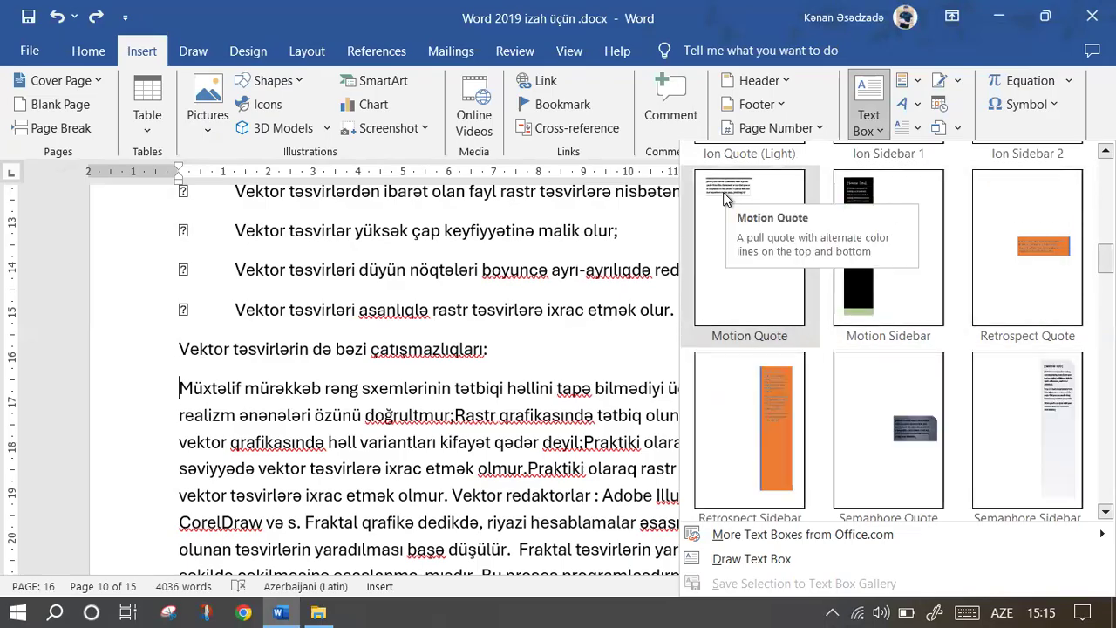
{"action": "left_click", "coordinate": [723, 199]}
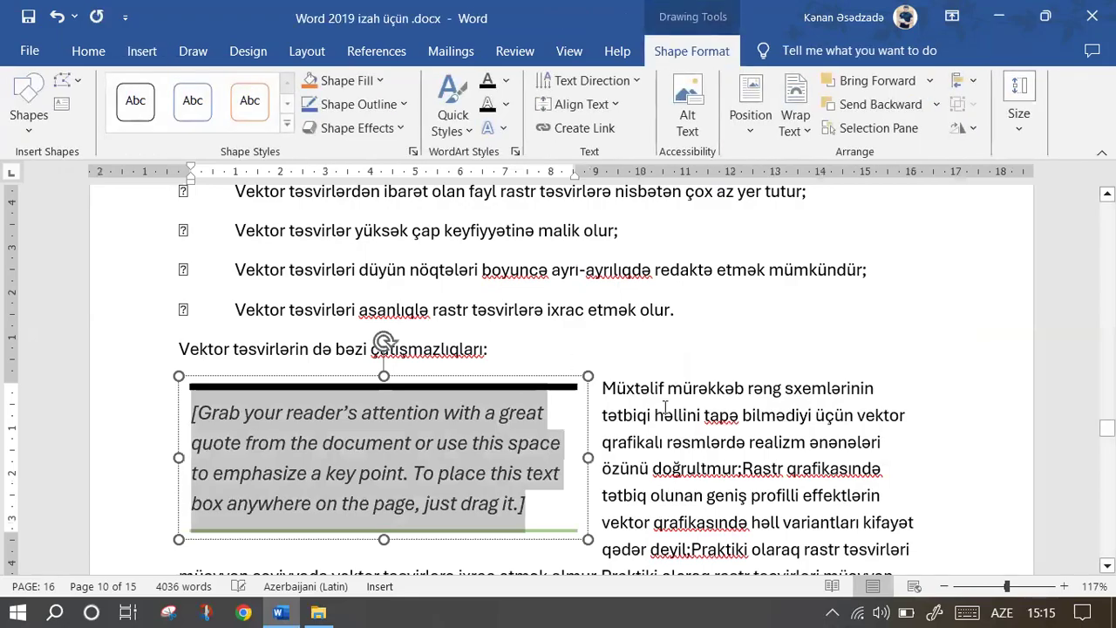
Undo the Motion Quote text box so the paragraph spans the full page again.
{"action": "left_click", "coordinate": [389, 423]}
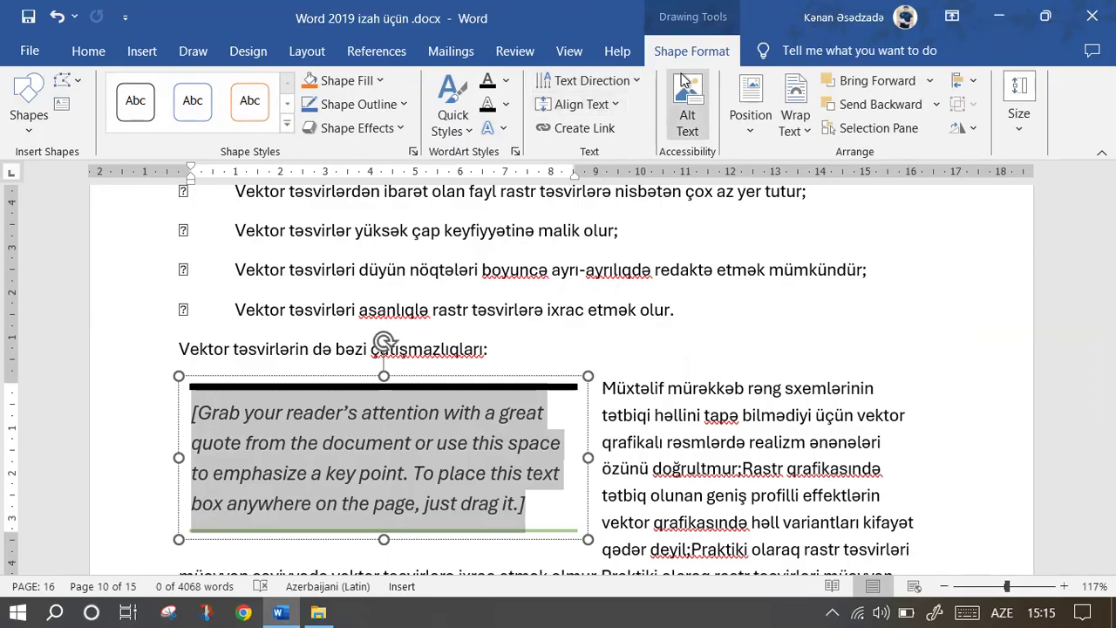
{"action": "left_click", "coordinate": [58, 17]}
{"action": "left_click", "coordinate": [138, 50]}
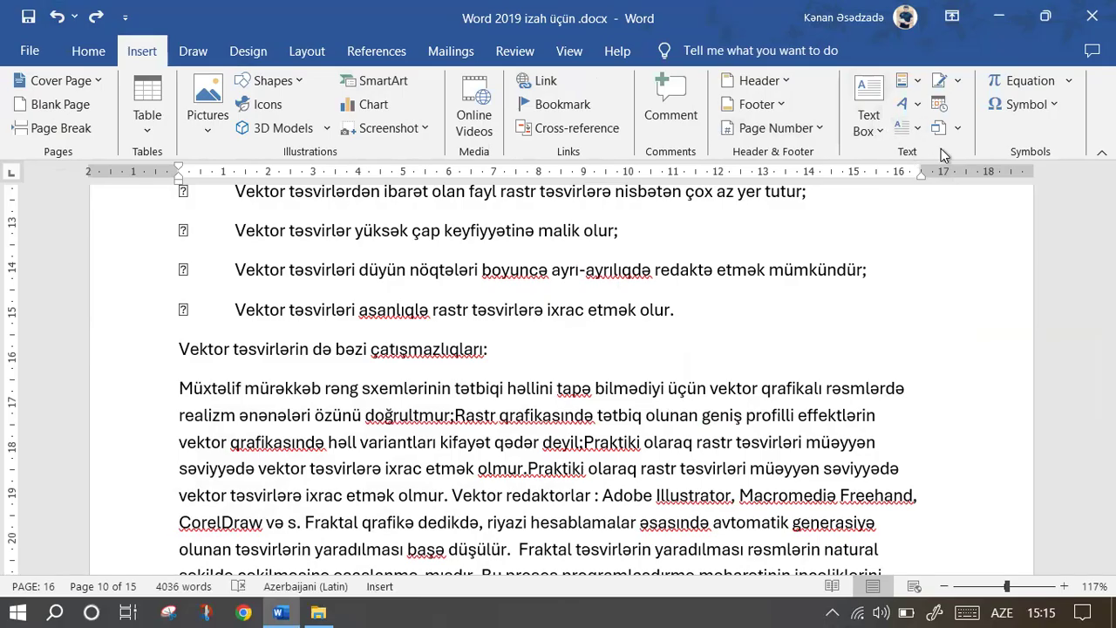
Insert a blue-outlined WordArt text box and move it up and to the right.
{"action": "left_click", "coordinate": [919, 107]}
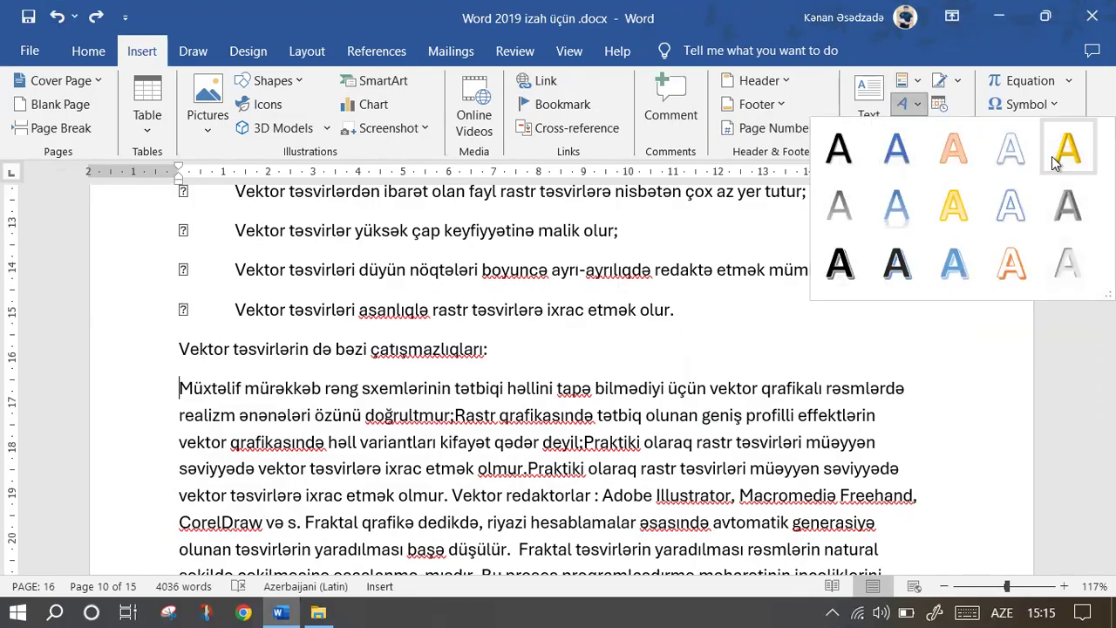
{"action": "left_click", "coordinate": [1012, 207]}
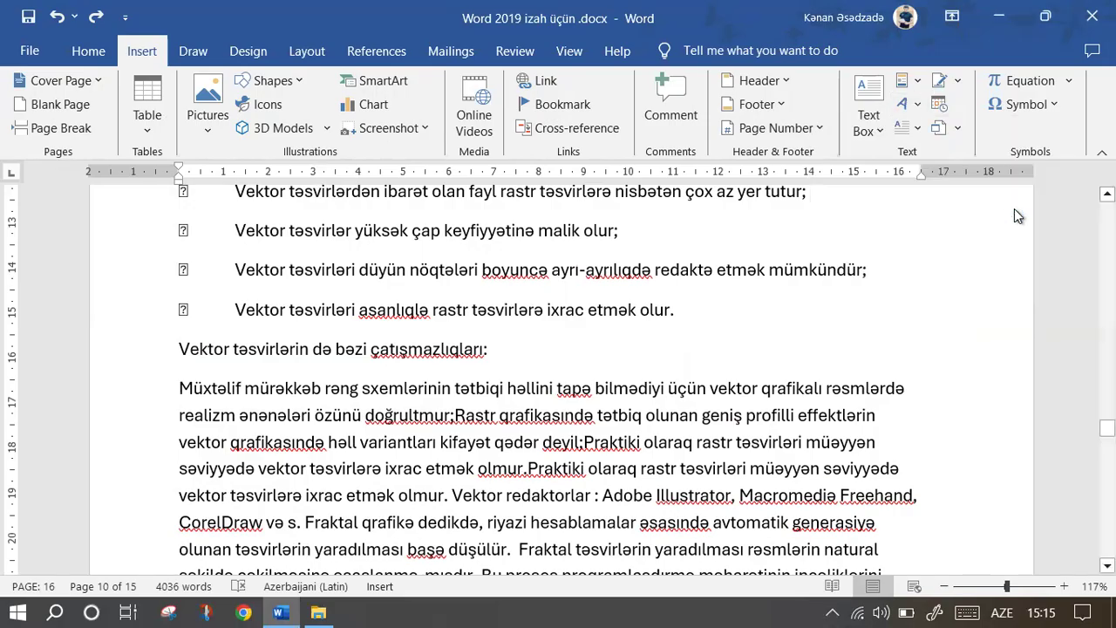
{"action": "mouse_move", "coordinate": [553, 436]}
{"action": "left_mouse_down"}
{"action": "mouse_move", "coordinate": [797, 332]}
{"action": "mouse_move", "coordinate": [1076, 338]}
{"action": "left_mouse_up"}
{"action": "left_click", "coordinate": [751, 330]}
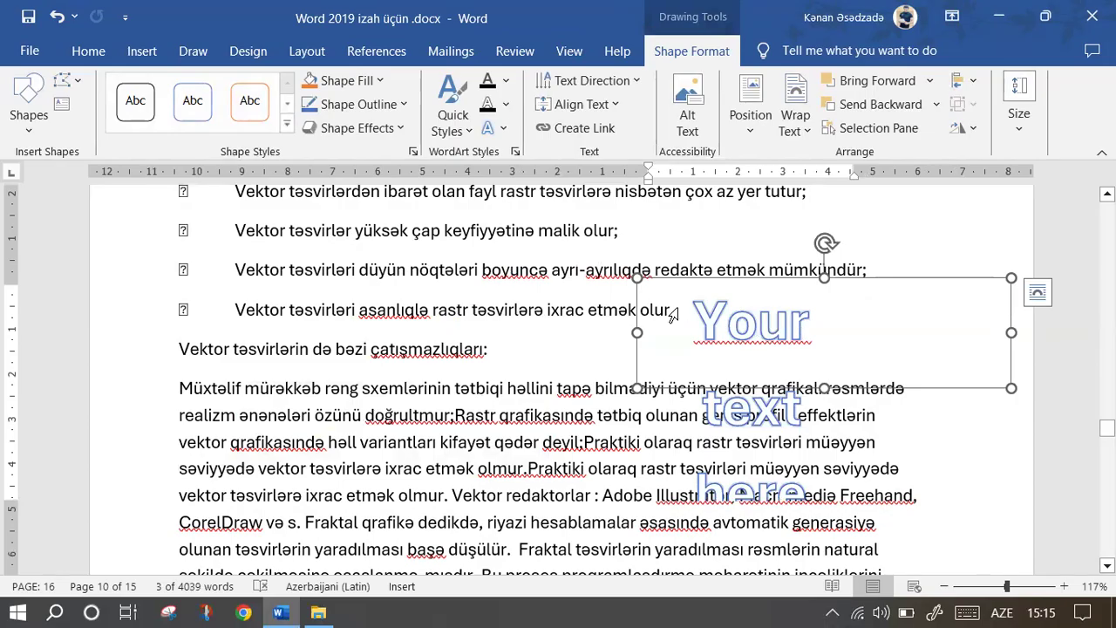
Undo the WordArt changes until the box no longer covers the paragraph.
{"action": "left_click", "coordinate": [56, 17]}
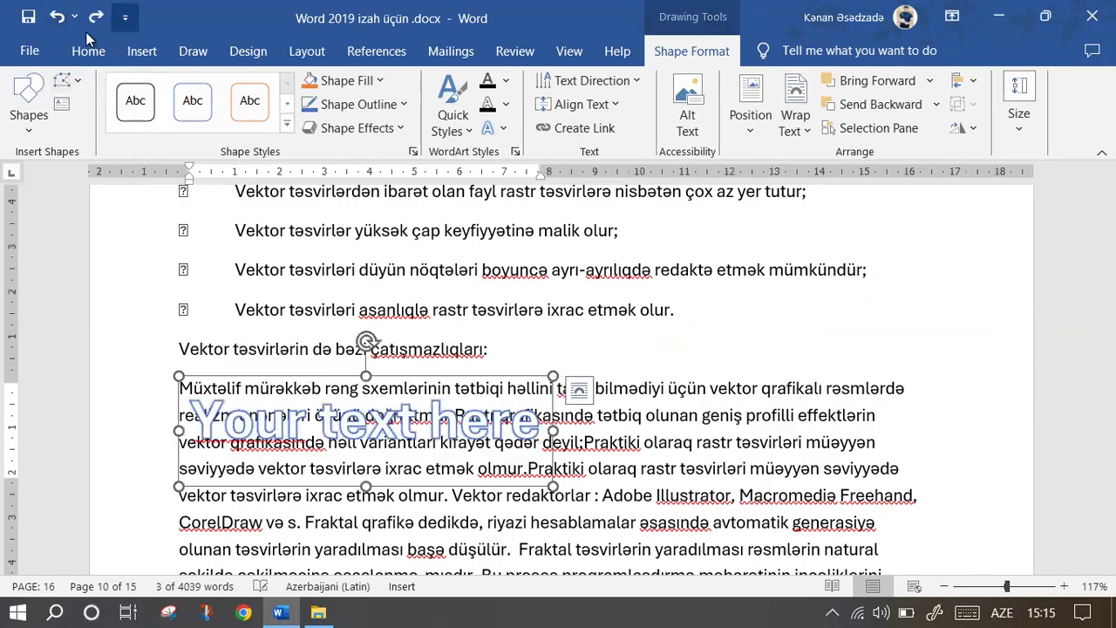
{"action": "left_click", "coordinate": [56, 16]}
{"action": "left_click", "coordinate": [141, 50]}
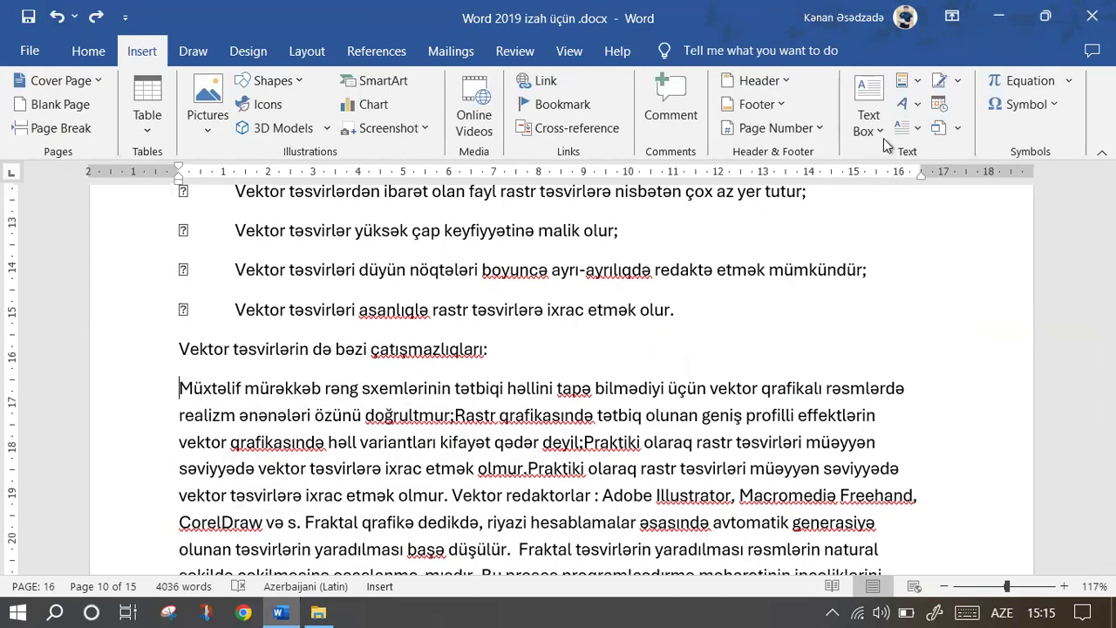
{"action": "left_click", "coordinate": [916, 83]}
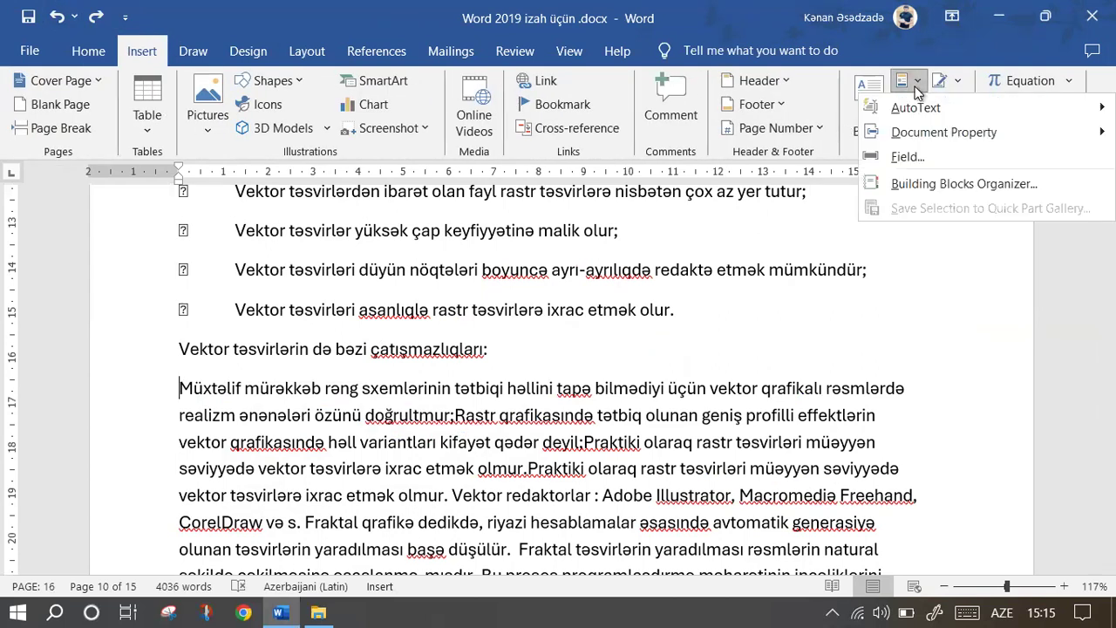
{"action": "left_click", "coordinate": [917, 88]}
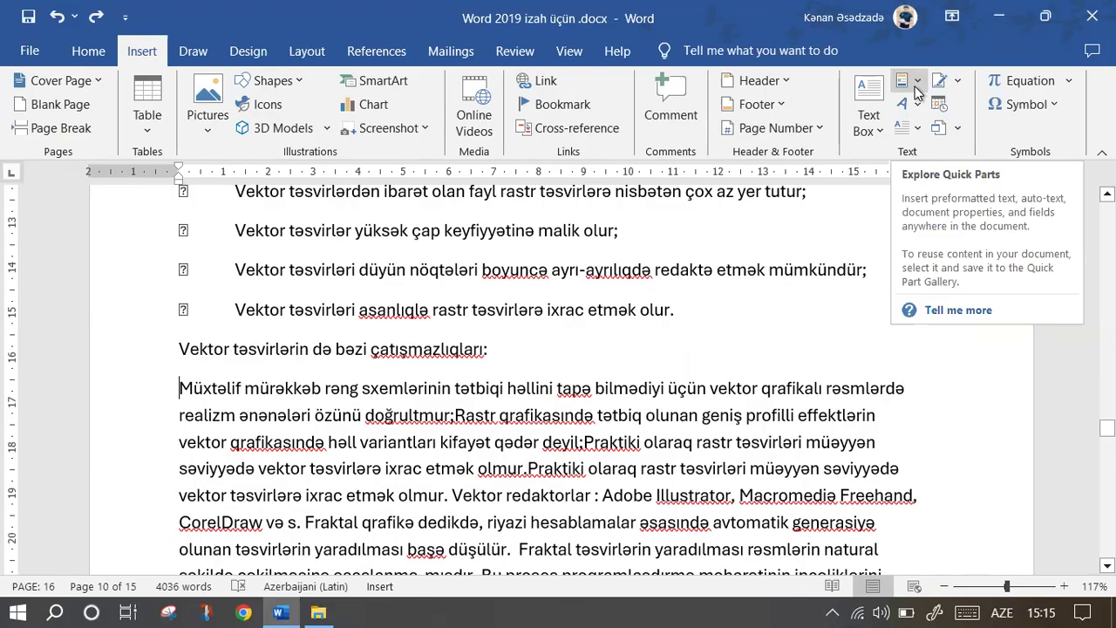
{"action": "left_click", "coordinate": [917, 91]}
{"action": "mouse_move", "coordinate": [934, 109]}
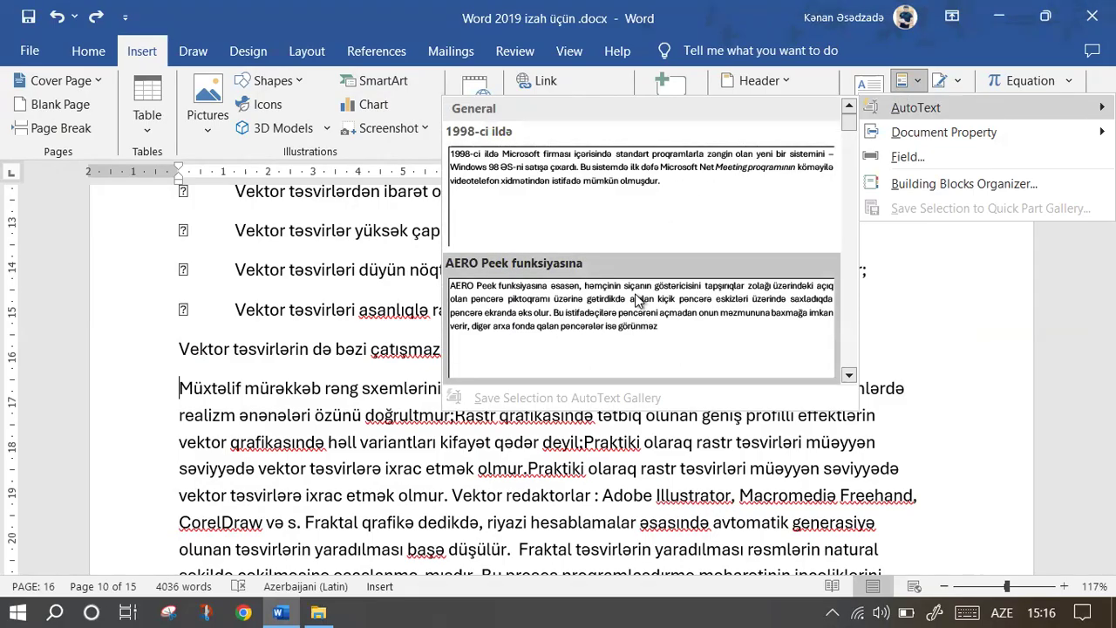
{"action": "scroll", "coordinate": [610, 226], "scroll_direction": "down", "scroll_amount": 3}
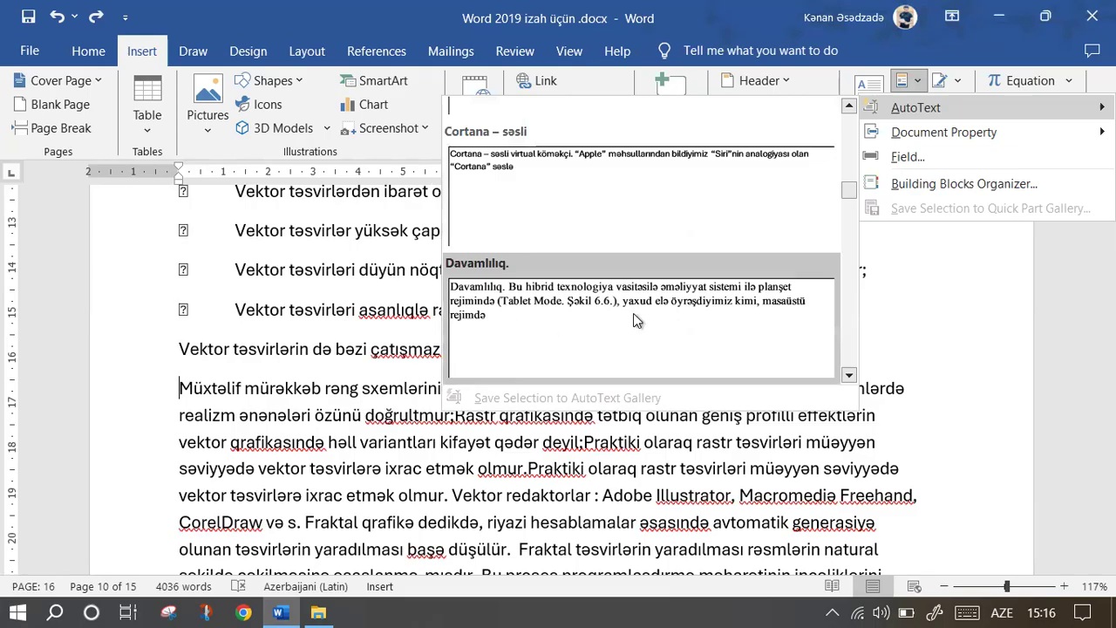
{"action": "left_click", "coordinate": [591, 297]}
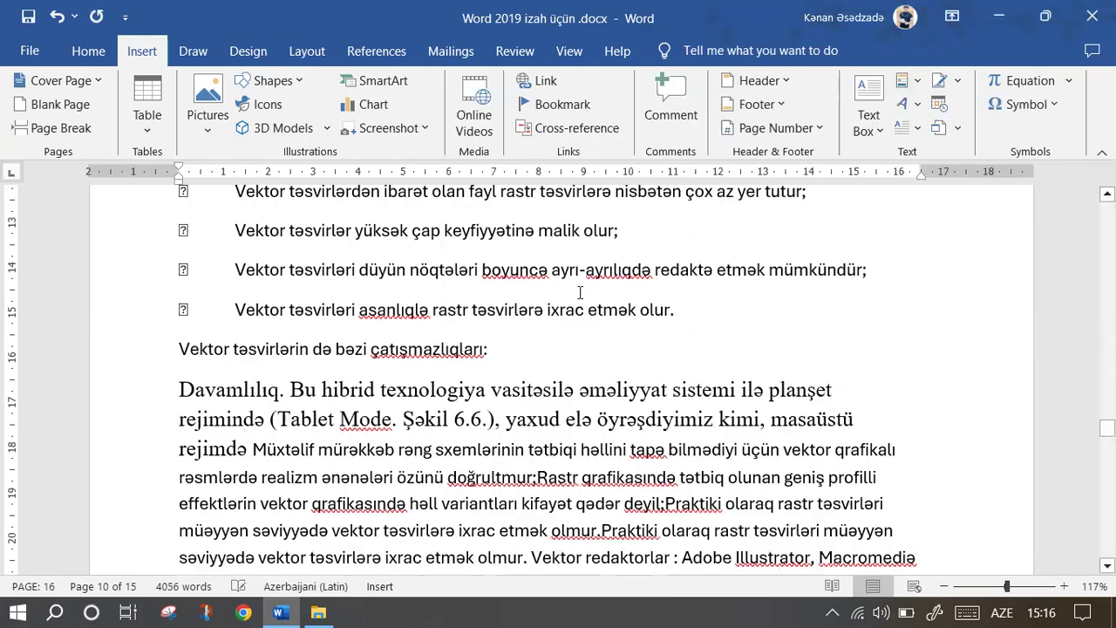
{"action": "key", "text": "ctrl+z"}
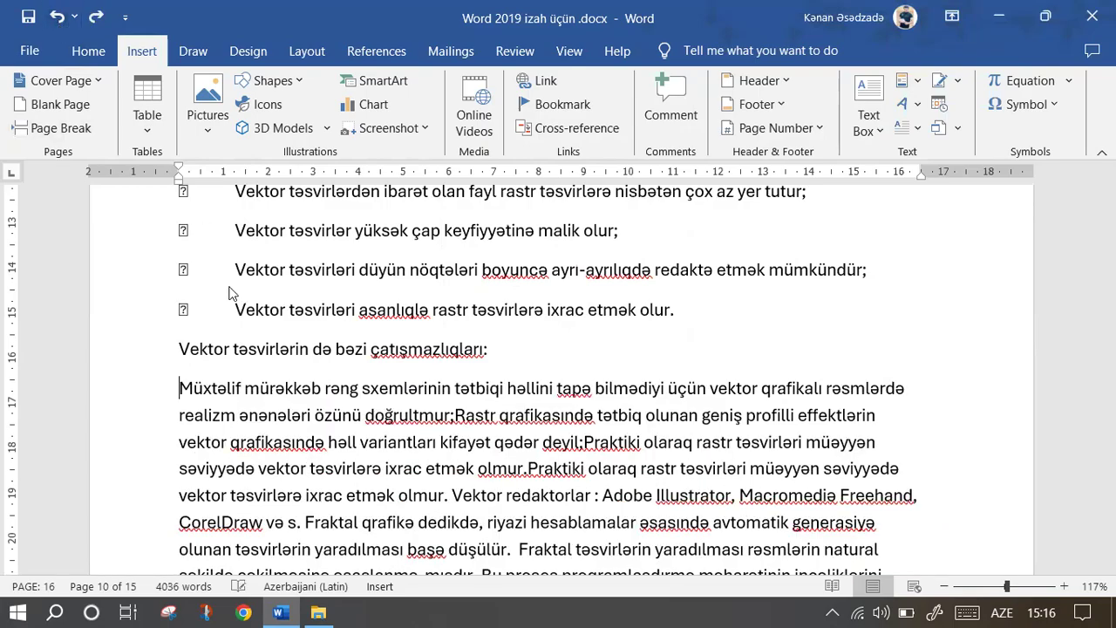
{"action": "left_click_drag", "start_coordinate": [178, 389], "coordinate": [905, 414]}
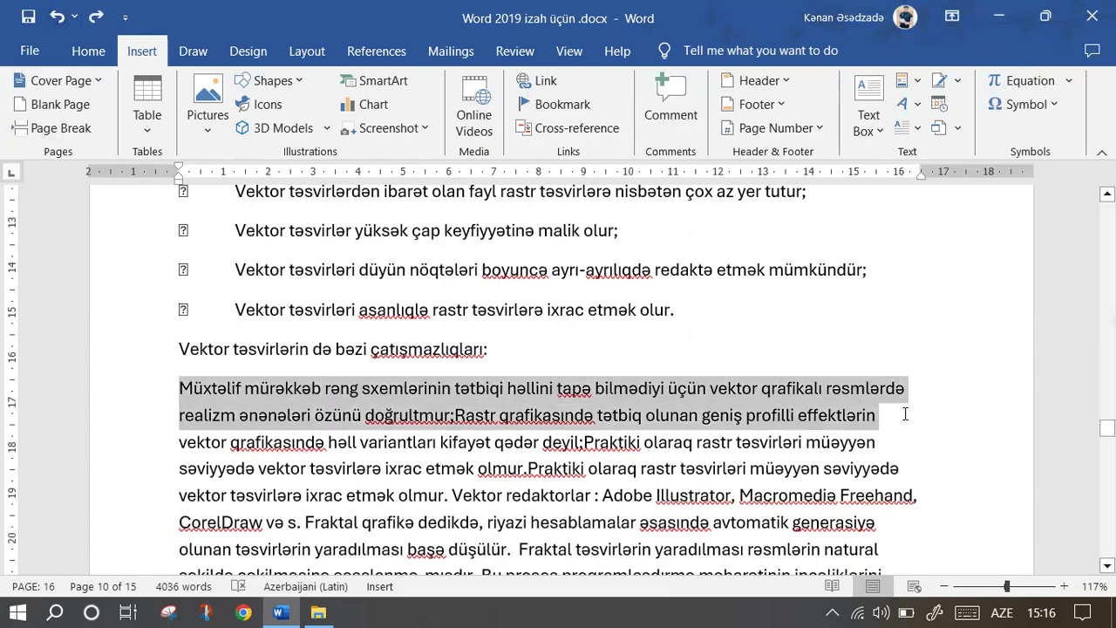
{"action": "left_click", "coordinate": [907, 81]}
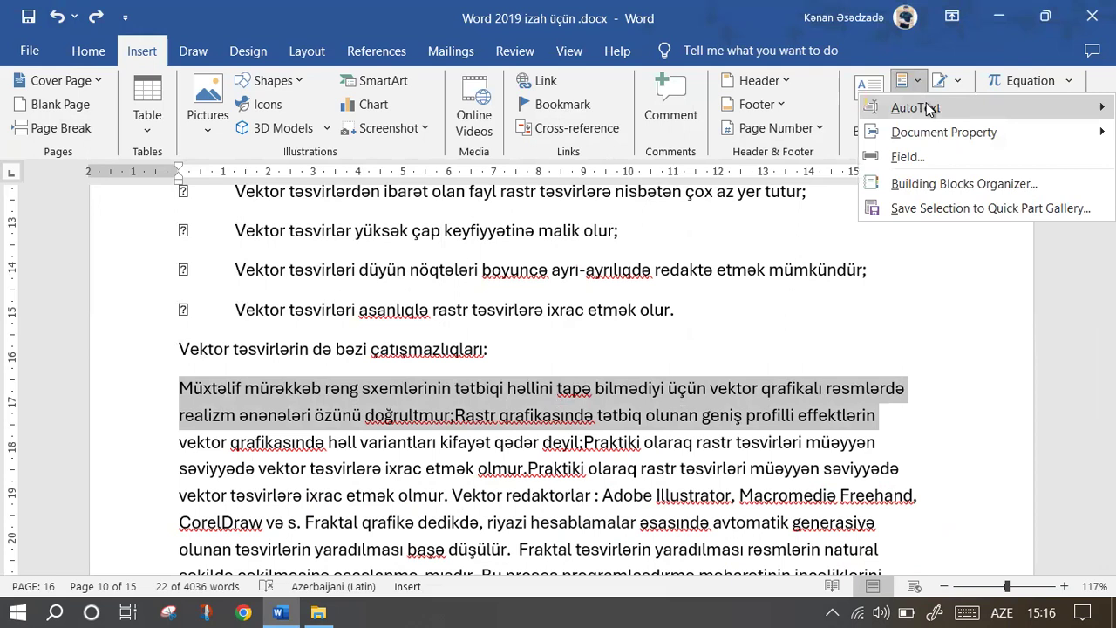
{"action": "mouse_move", "coordinate": [927, 102]}
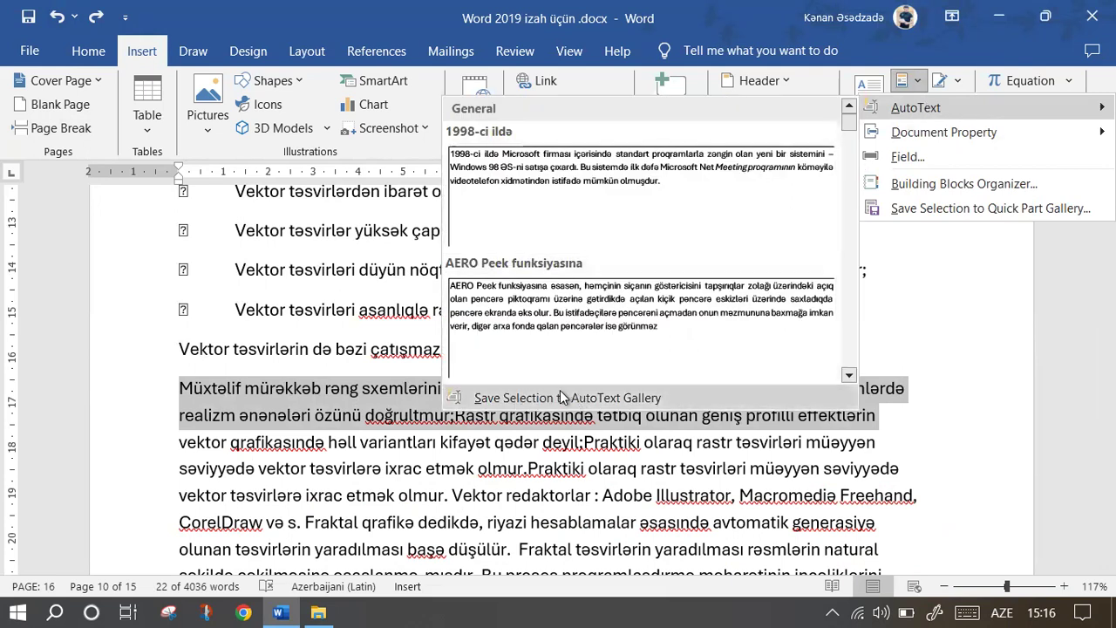
{"action": "left_click", "coordinate": [641, 396]}
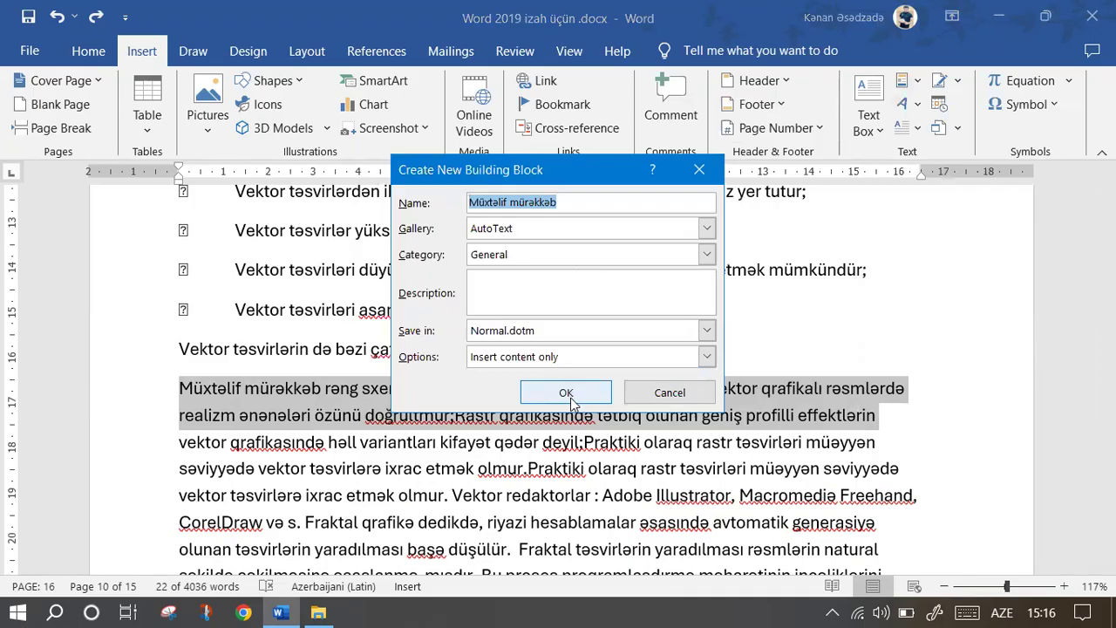
{"action": "left_click", "coordinate": [697, 170]}
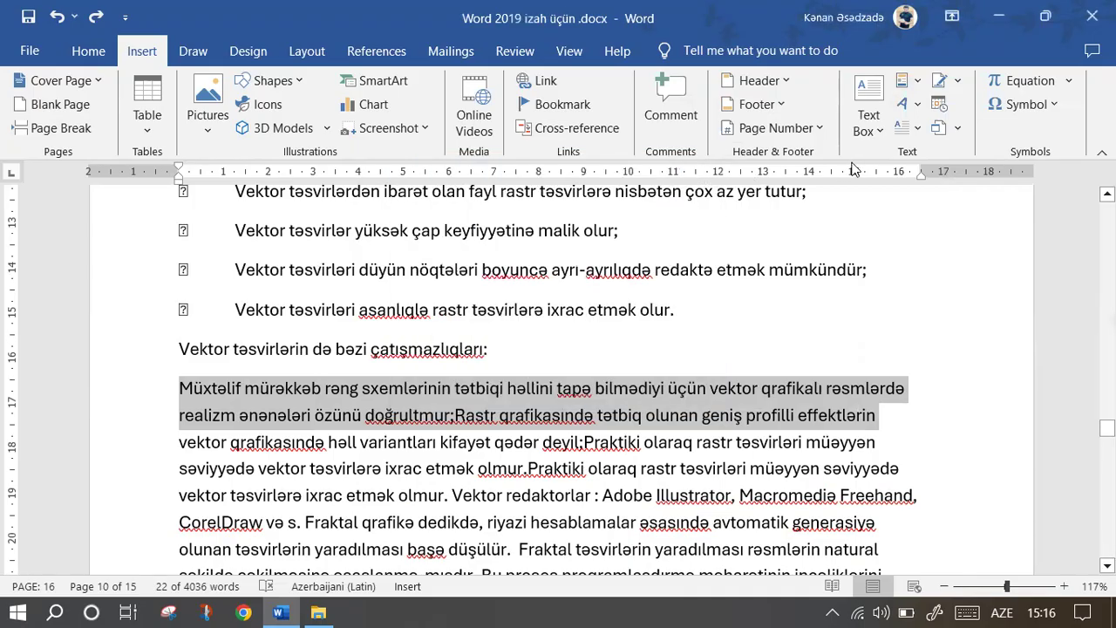
{"action": "left_click", "coordinate": [533, 421]}
{"action": "scroll", "coordinate": [533, 422], "scroll_direction": "down", "scroll_amount": 1}
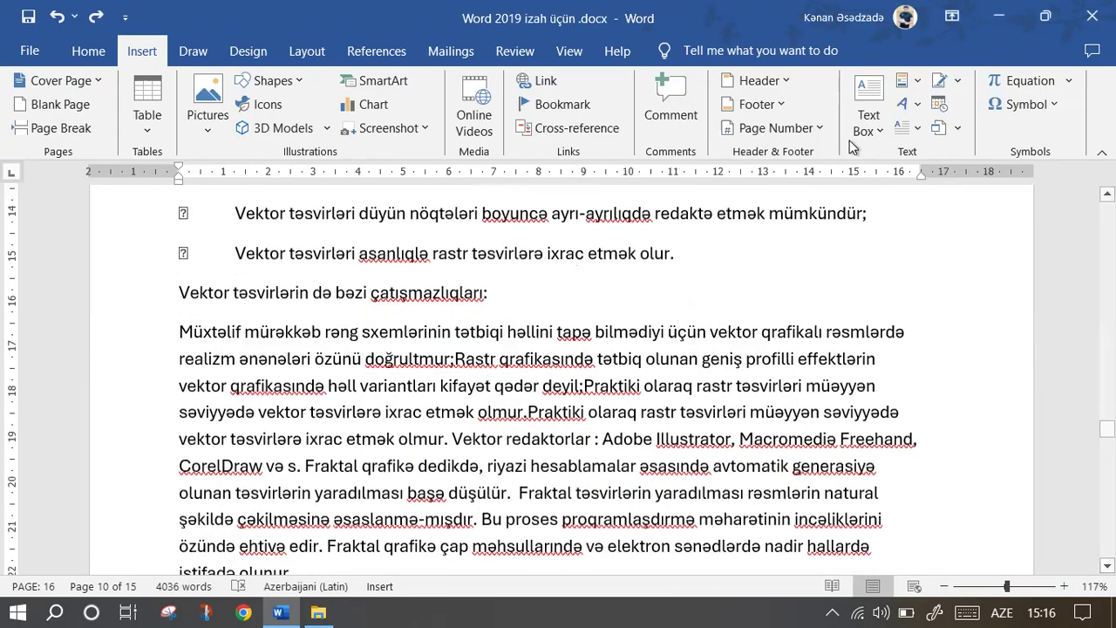
{"action": "left_click", "coordinate": [912, 133]}
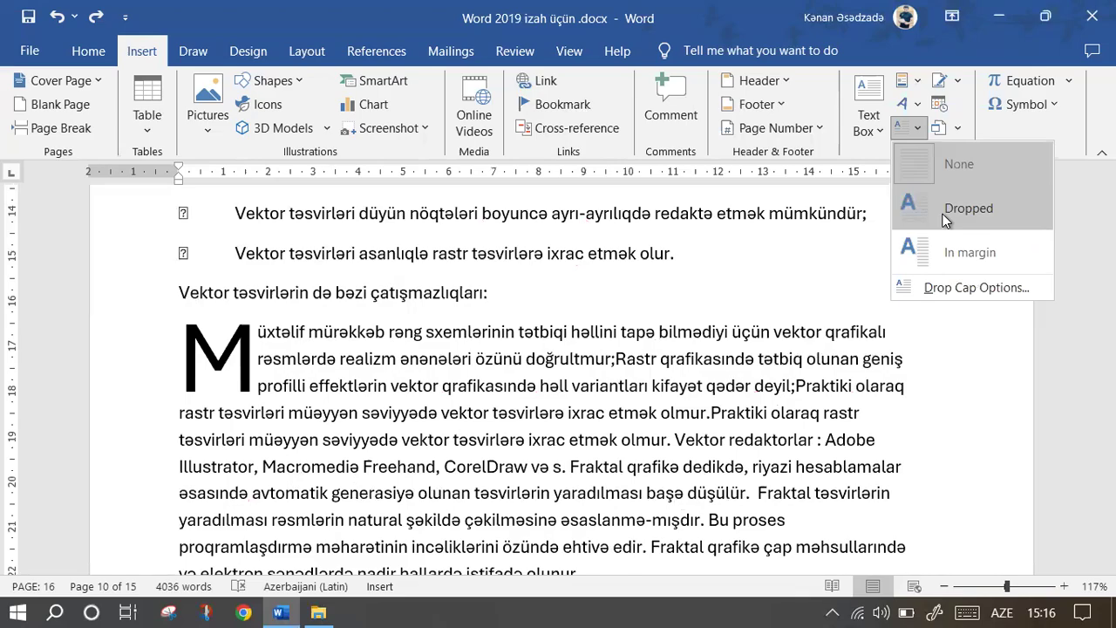
{"action": "left_click", "coordinate": [490, 384]}
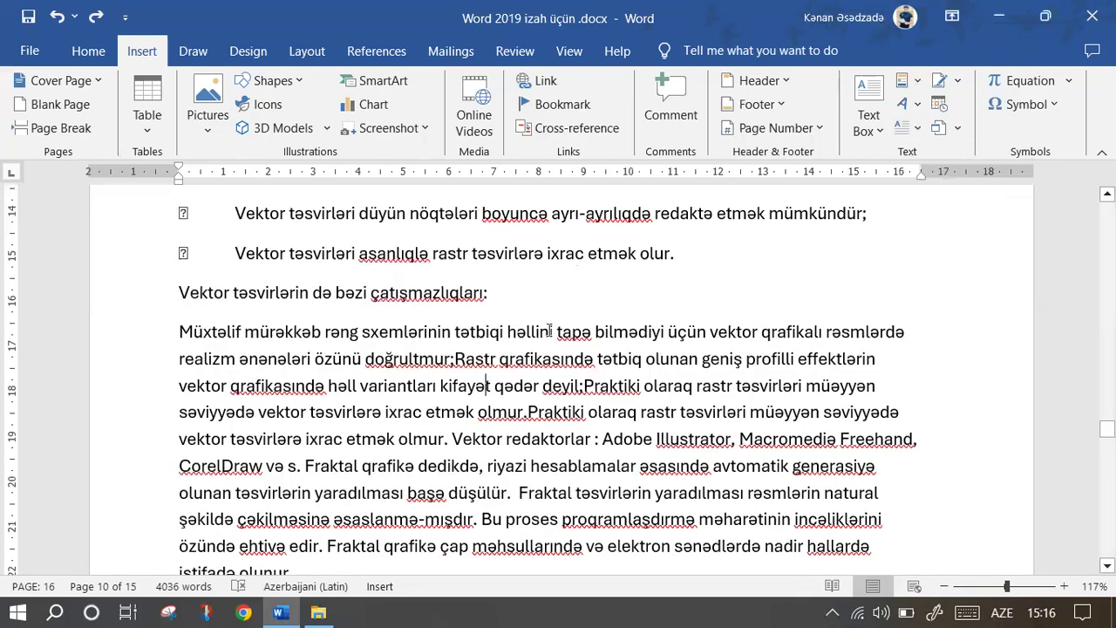
{"action": "scroll", "coordinate": [400, 393], "scroll_direction": "down", "scroll_amount": 2}
Add an empty line after the closing fractal-graphics paragraph.
{"action": "left_click", "coordinate": [339, 419]}
{"action": "key", "text": "Return"}
{"action": "key", "text": "Return"}
{"action": "key", "text": "Return"}
{"action": "key", "text": "Return"}
{"action": "left_click", "coordinate": [172, 435]}
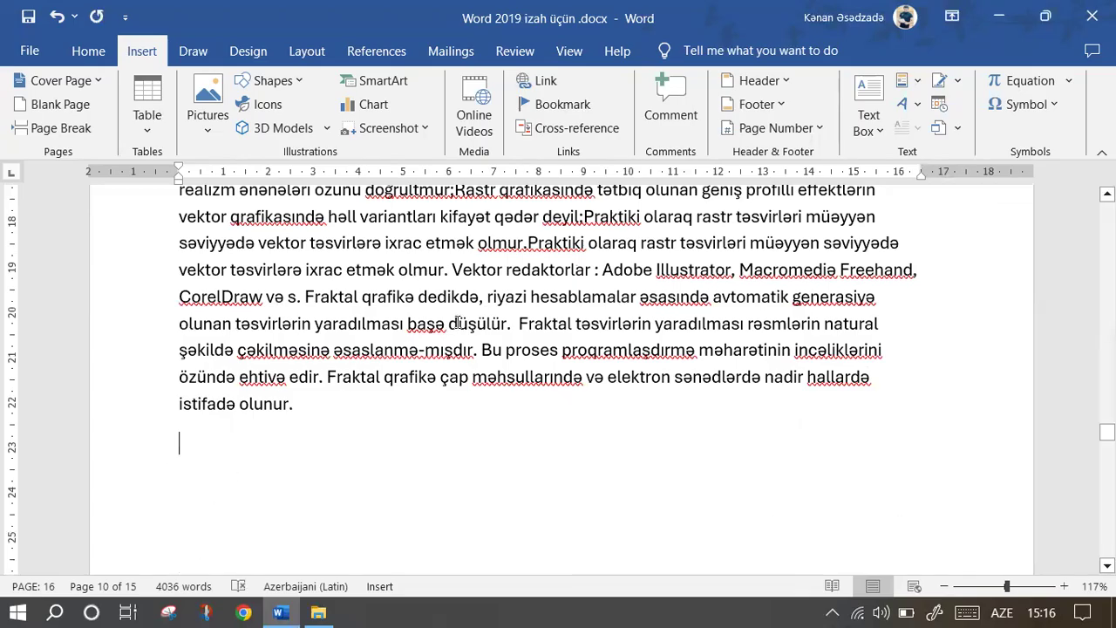
Insert a signature line with the suggested signer's name and the title 'İcraçı direktor'.
{"action": "left_click", "coordinate": [952, 81]}
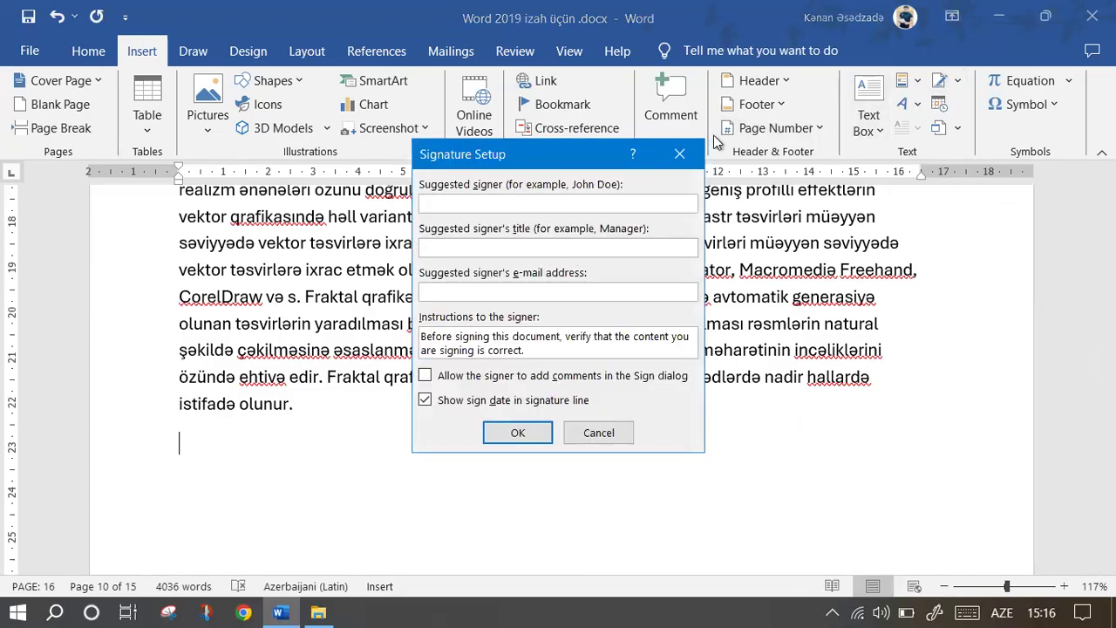
{"action": "left_click", "coordinate": [679, 154]}
{"action": "left_click", "coordinate": [963, 82]}
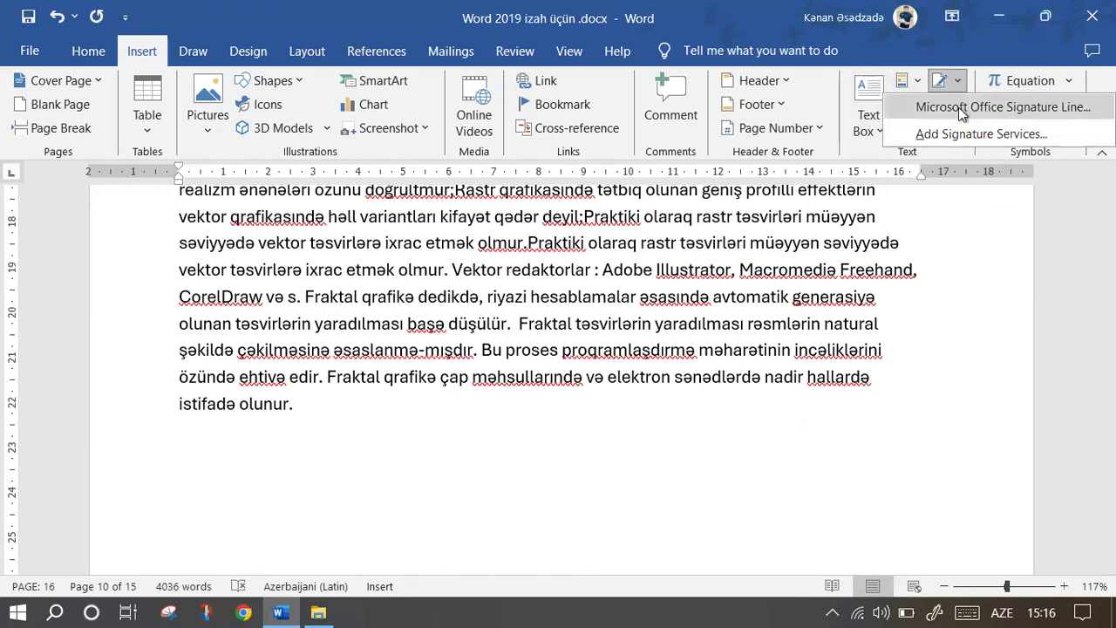
{"action": "left_click", "coordinate": [945, 309]}
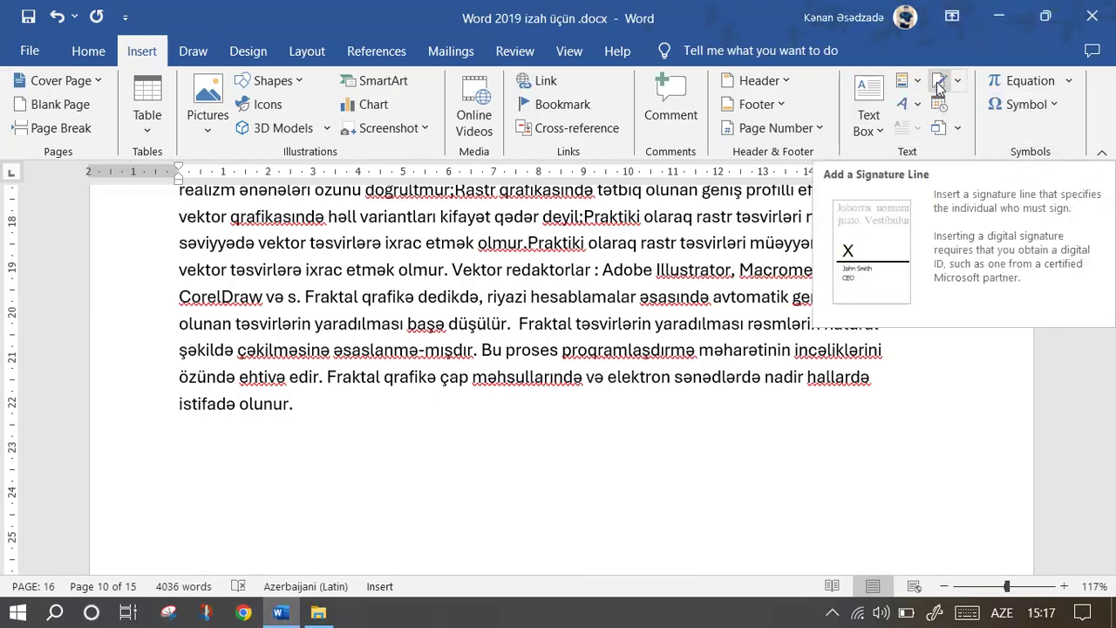
{"action": "left_click", "coordinate": [940, 84]}
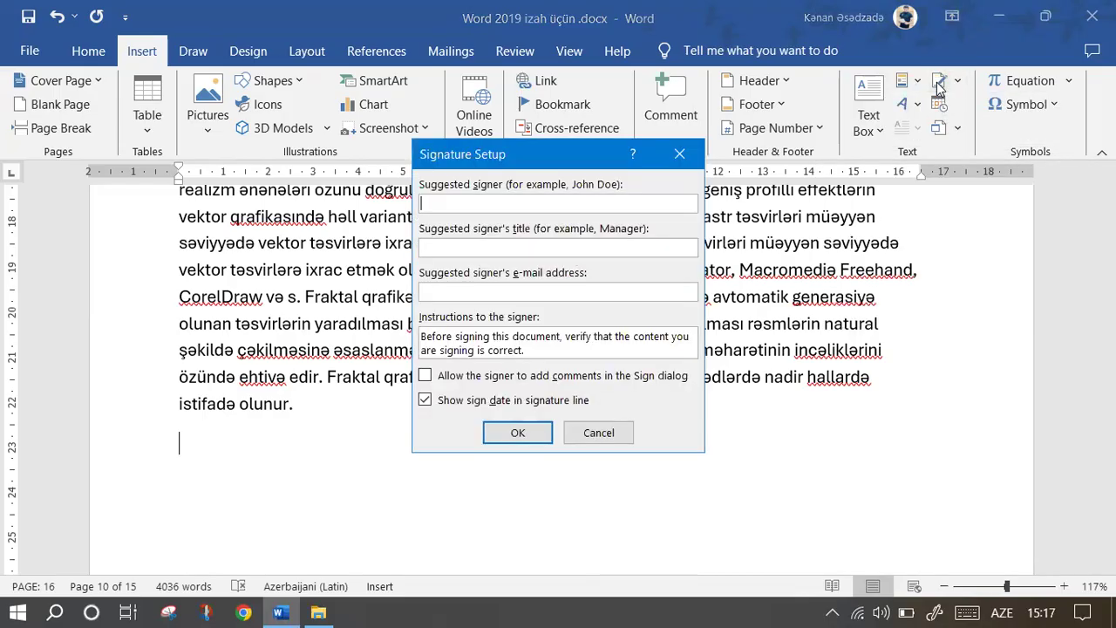
{"action": "type", "text": "Vüsal F"}
{"action": "type", "text": "ərəcov"}
{"action": "key", "text": "Tab"}
{"action": "type", "text": "İcra"}
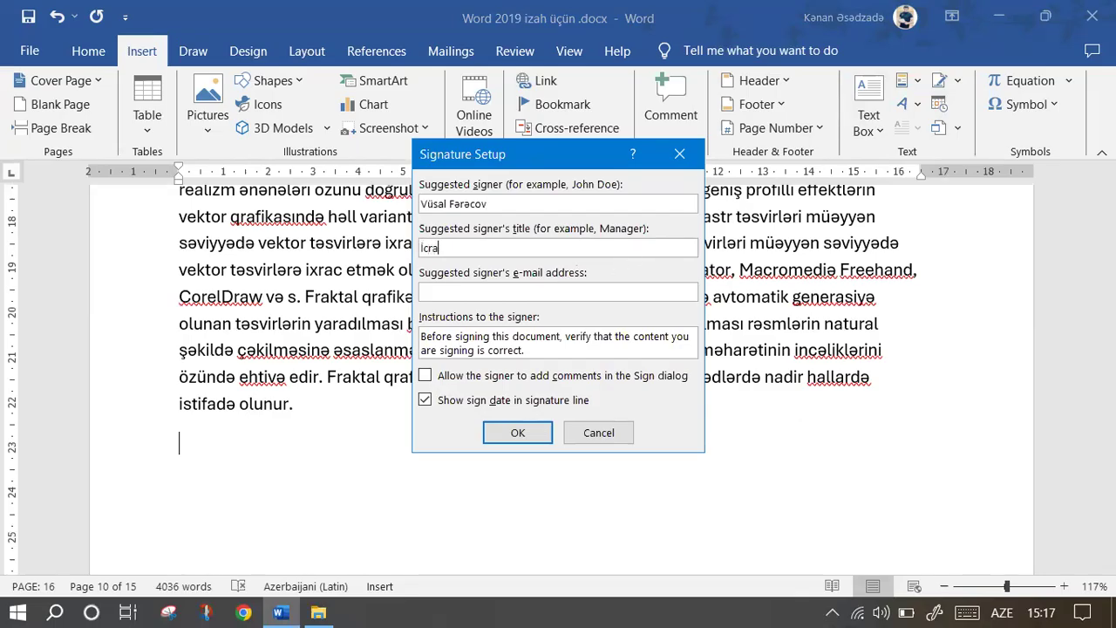
{"action": "type", "text": "çç"}
{"action": "left_click", "coordinate": [523, 434]}
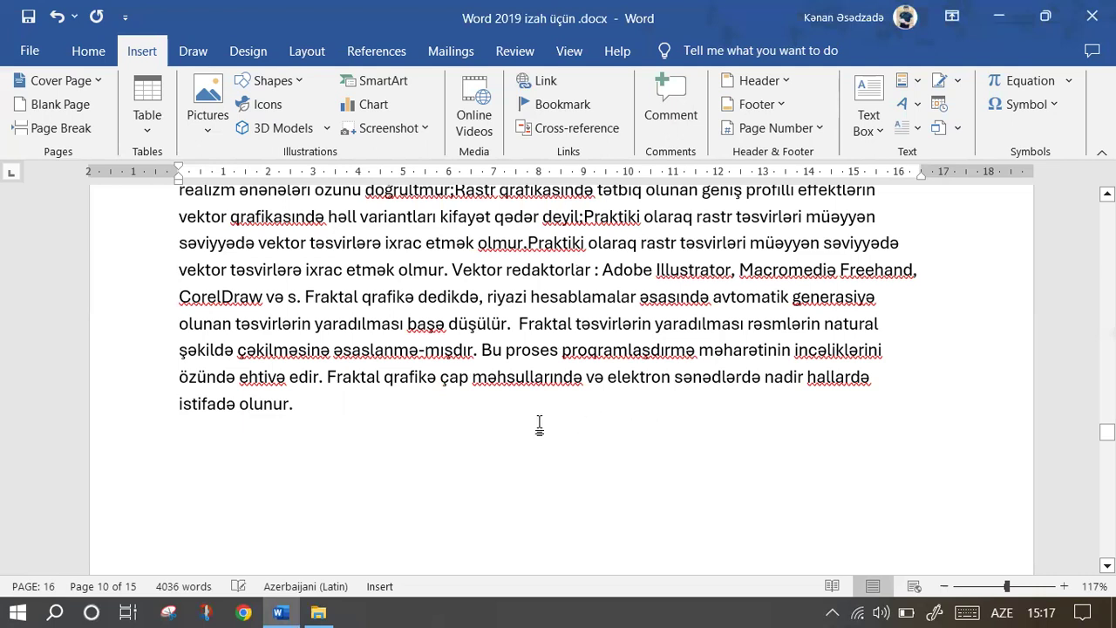
{"action": "scroll", "coordinate": [501, 428], "scroll_direction": "down", "scroll_amount": 5}
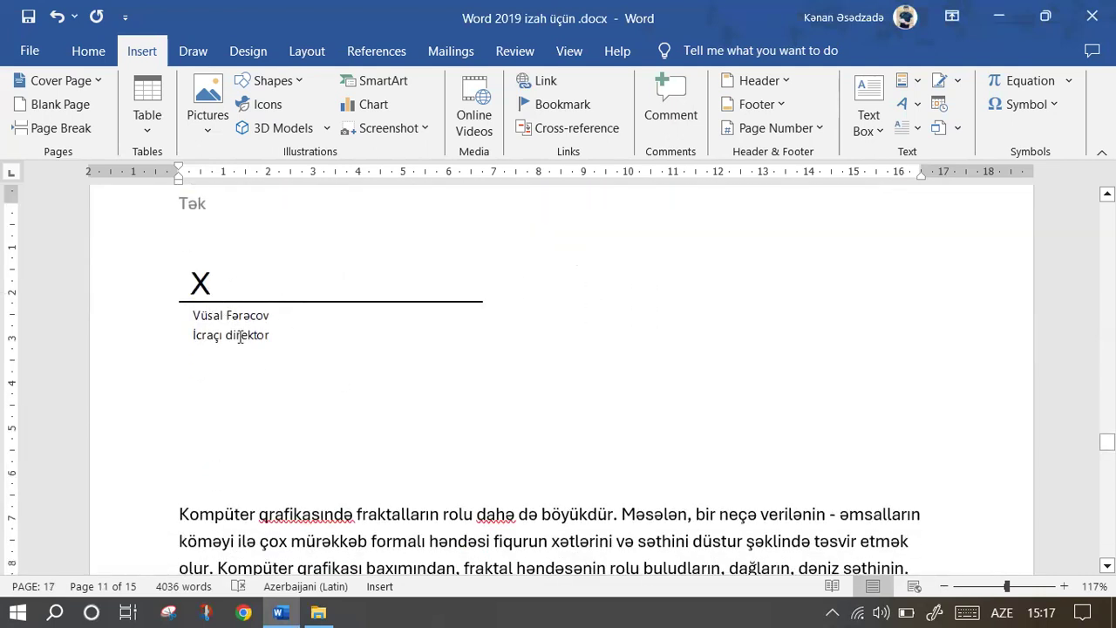
Handwrite a black ink signature above the signature line, then undo it.
{"action": "left_click", "coordinate": [193, 51]}
{"action": "left_click", "coordinate": [92, 131]}
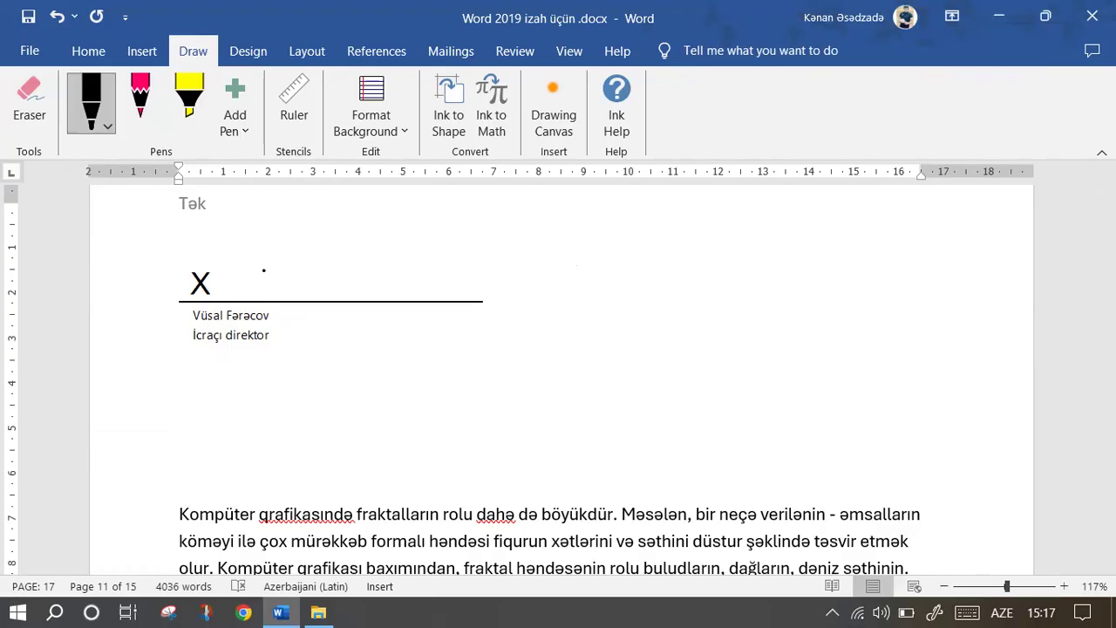
{"action": "left_click_drag", "start_coordinate": [263, 275], "coordinate": [396, 266]}
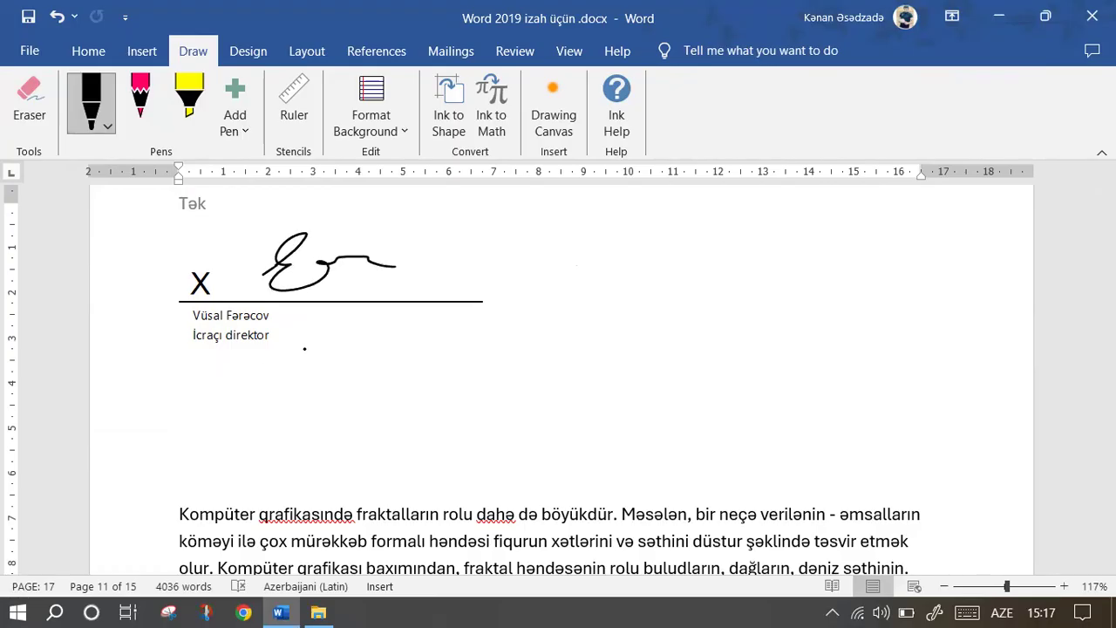
{"action": "left_click", "coordinate": [58, 21]}
{"action": "left_click", "coordinate": [58, 21]}
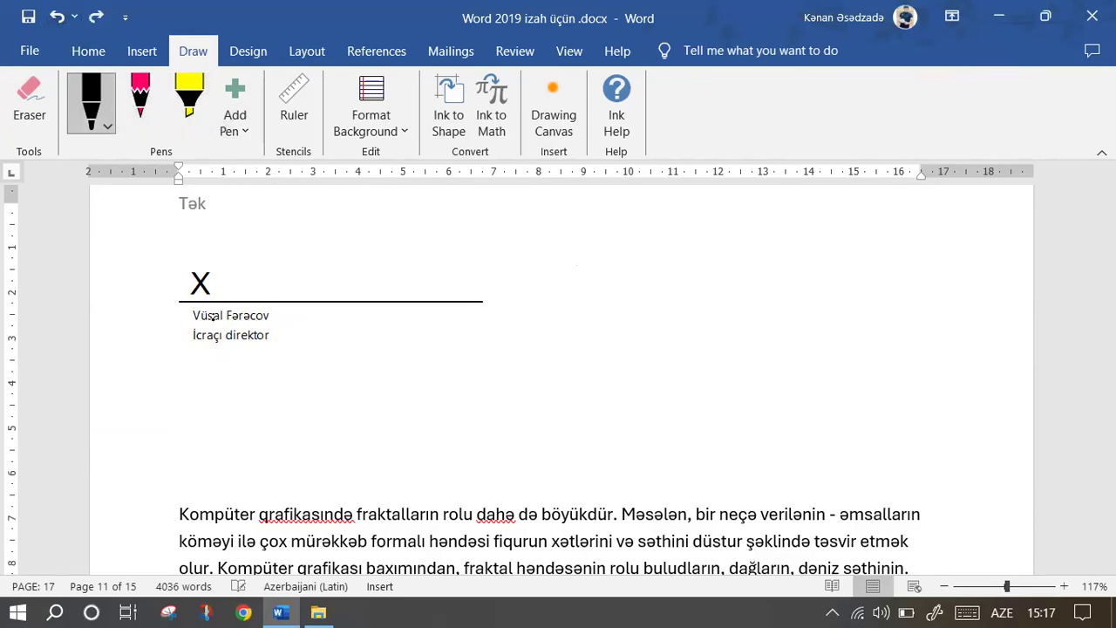
Delete the signature line picture from the document.
{"action": "left_click", "coordinate": [296, 319]}
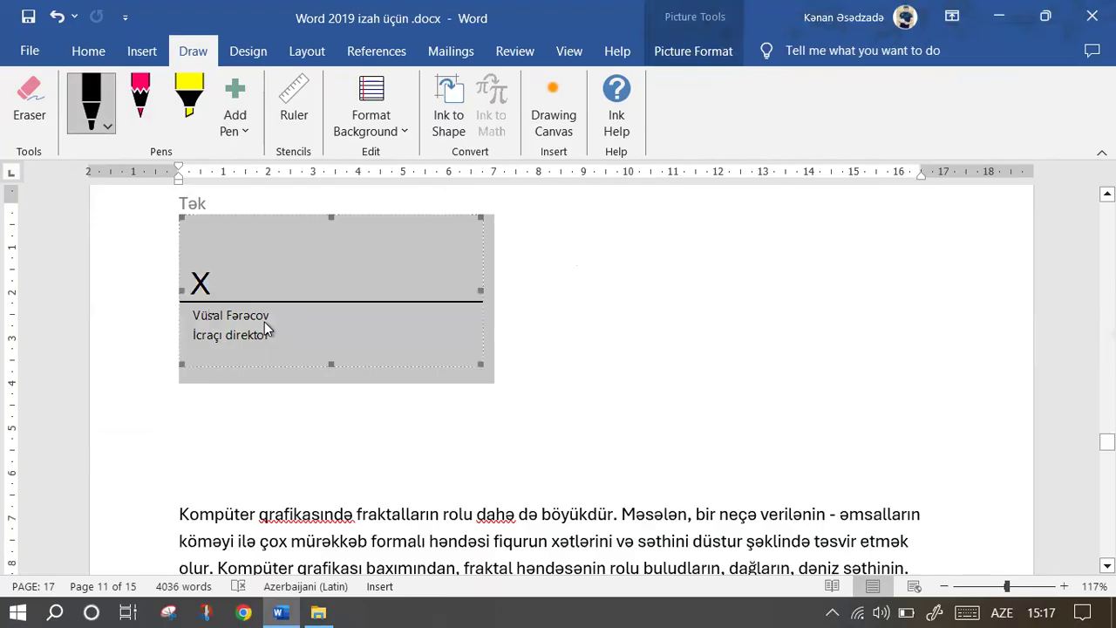
{"action": "key", "text": "Delete"}
{"action": "scroll", "coordinate": [252, 288], "scroll_direction": "up", "scroll_amount": 4}
{"action": "scroll", "coordinate": [247, 262], "scroll_direction": "up", "scroll_amount": 2}
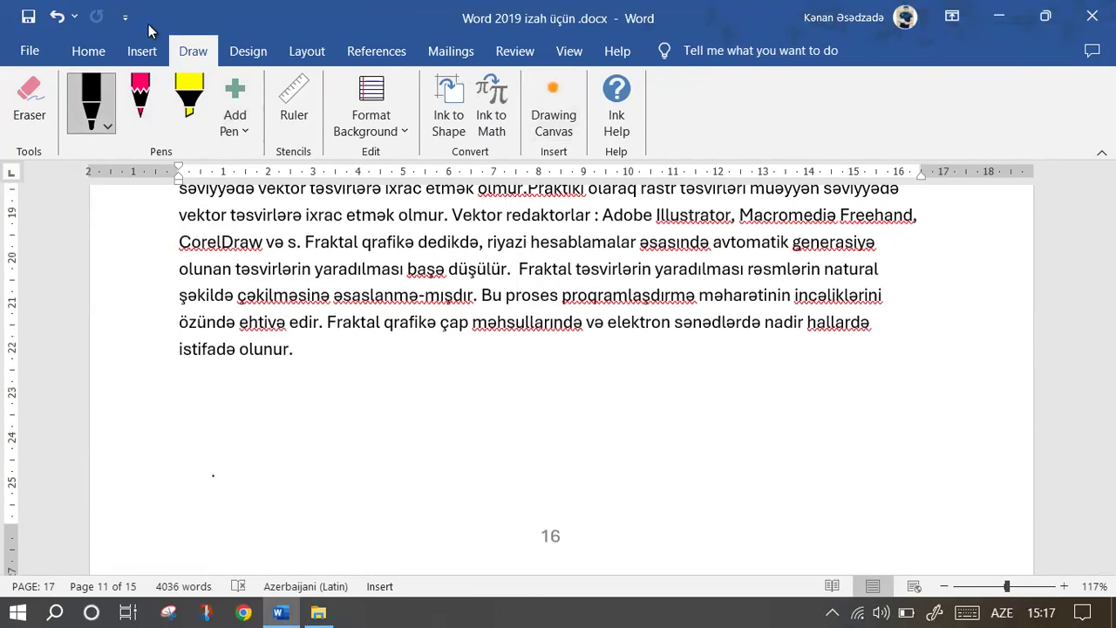
{"action": "left_click", "coordinate": [144, 51]}
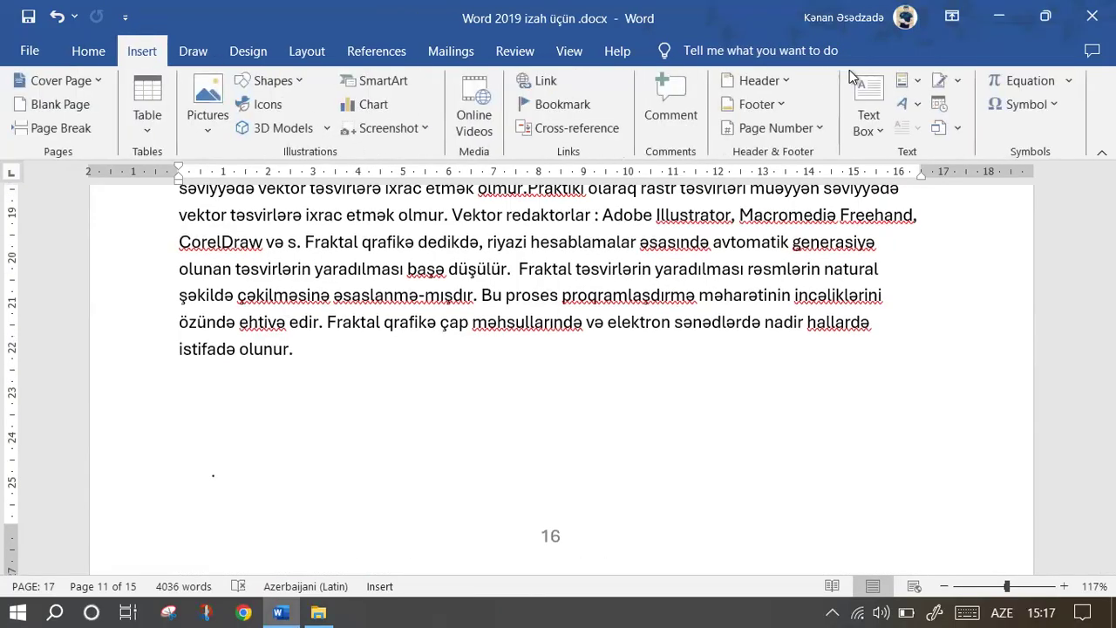
{"action": "left_click", "coordinate": [956, 80]}
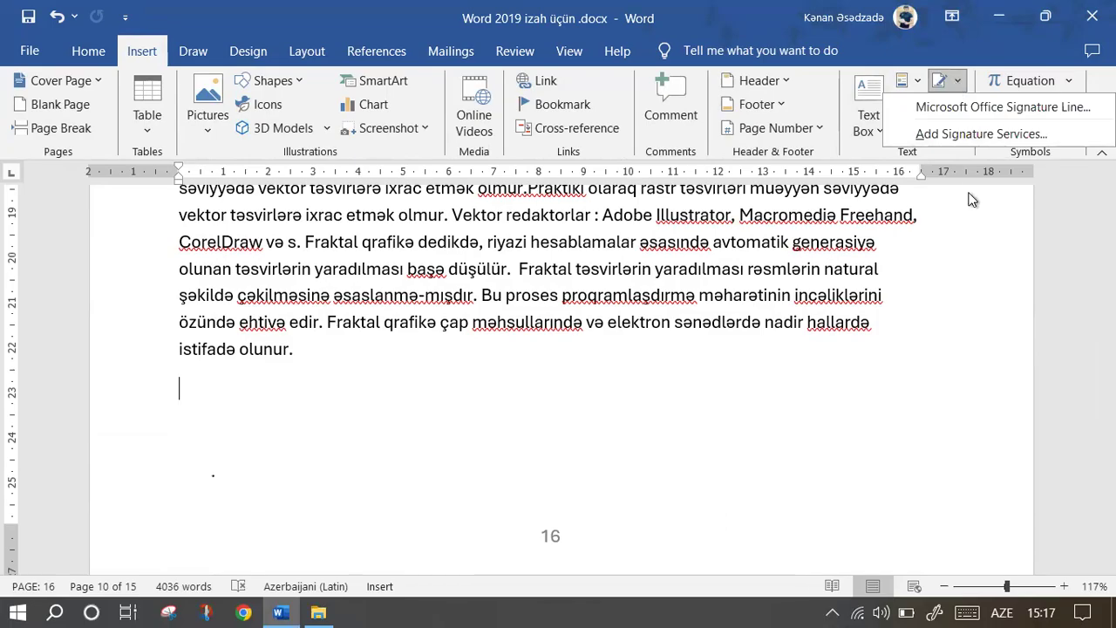
{"action": "key", "text": "Escape"}
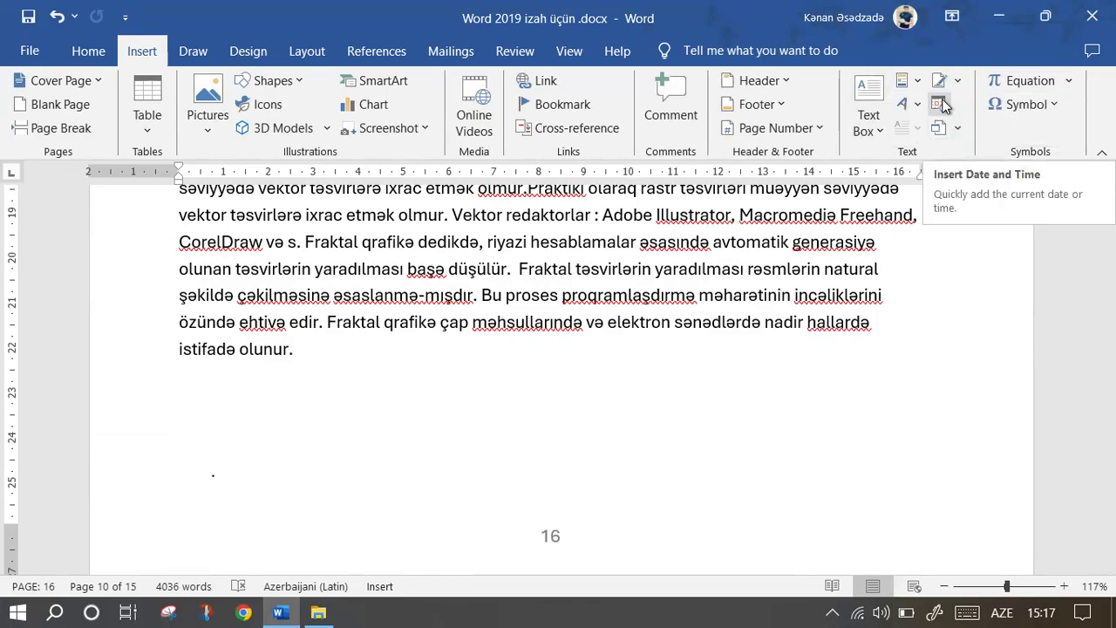
{"action": "left_click", "coordinate": [941, 104]}
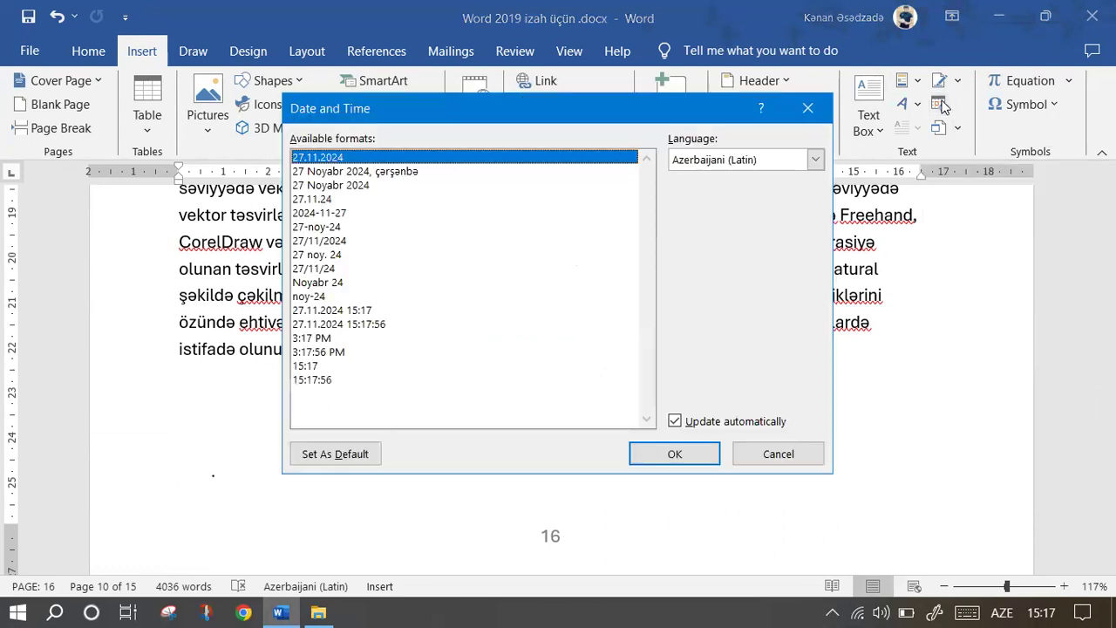
{"action": "left_click", "coordinate": [330, 324]}
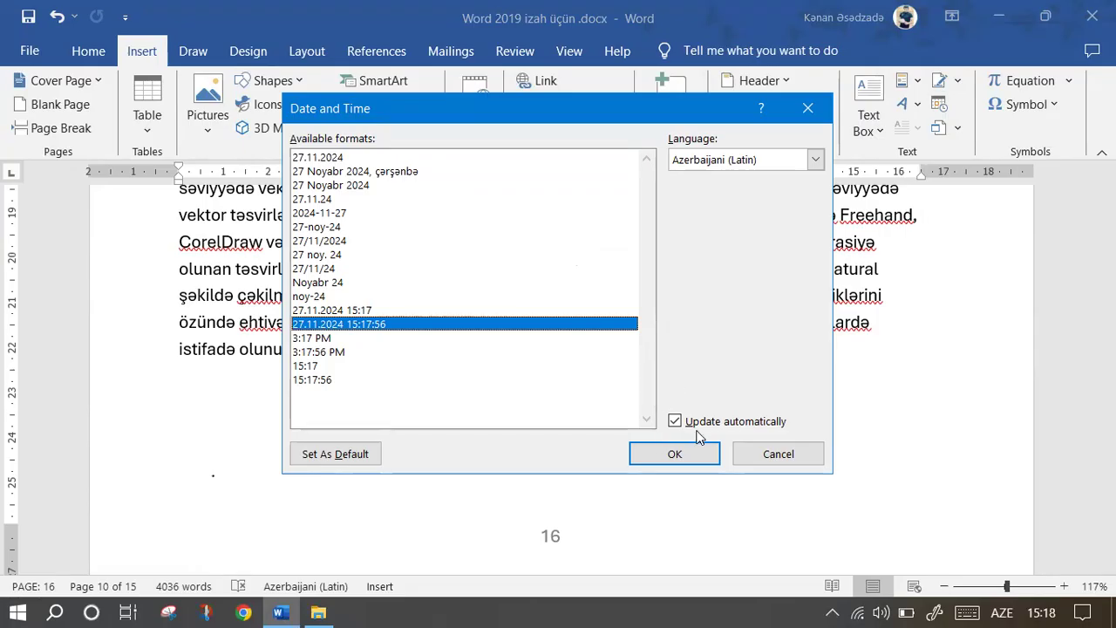
{"action": "left_click", "coordinate": [661, 457]}
{"action": "left_click", "coordinate": [346, 385]}
{"action": "left_click", "coordinate": [346, 384]}
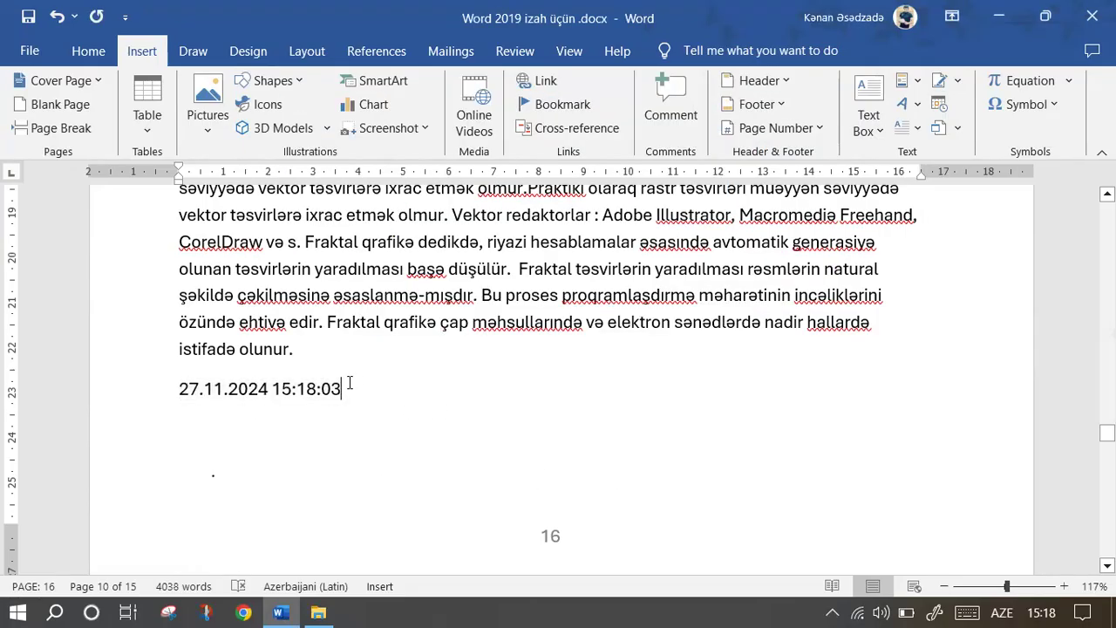
{"action": "left_click", "coordinate": [61, 14]}
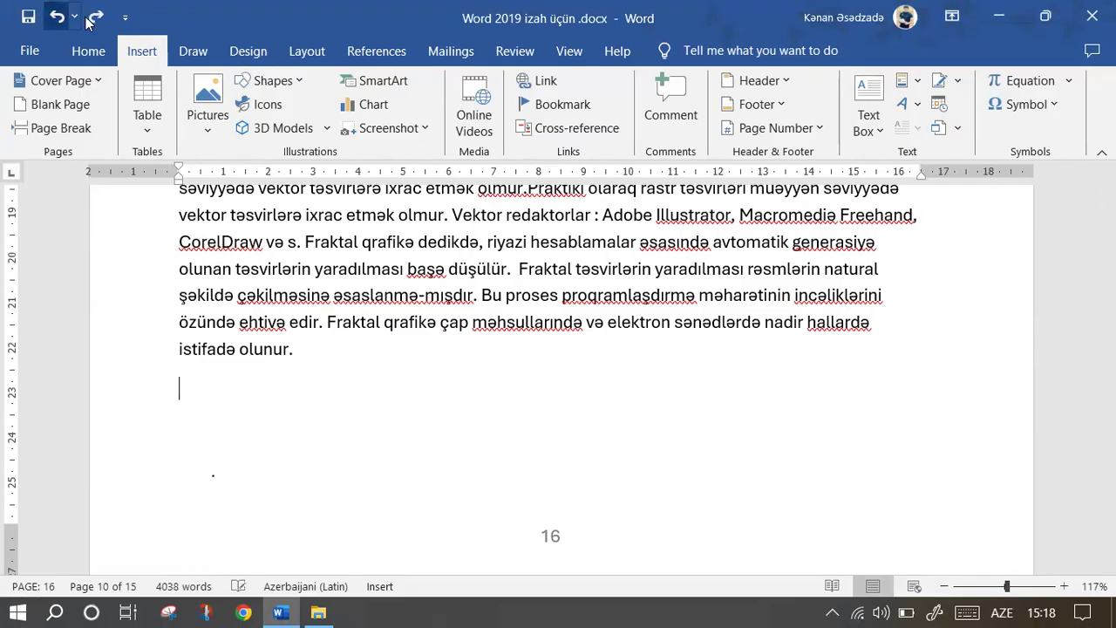
Add two empty lines above the Kompüter paragraph on page 17.
{"action": "left_click", "coordinate": [960, 130]}
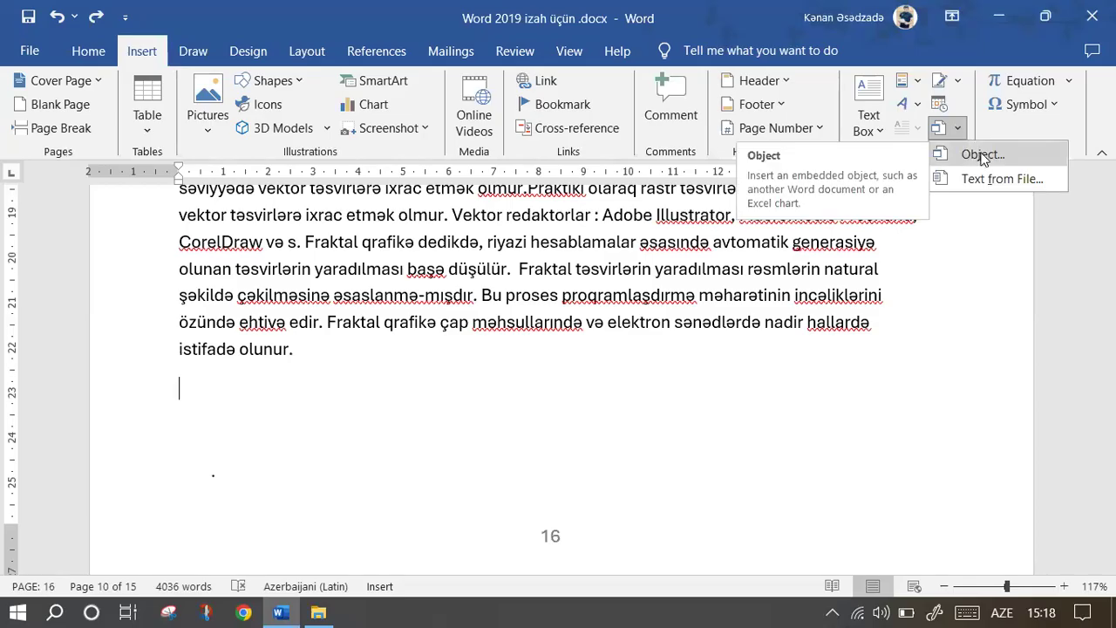
{"action": "key", "text": "Escape"}
{"action": "scroll", "coordinate": [293, 366], "scroll_direction": "down", "scroll_amount": 3}
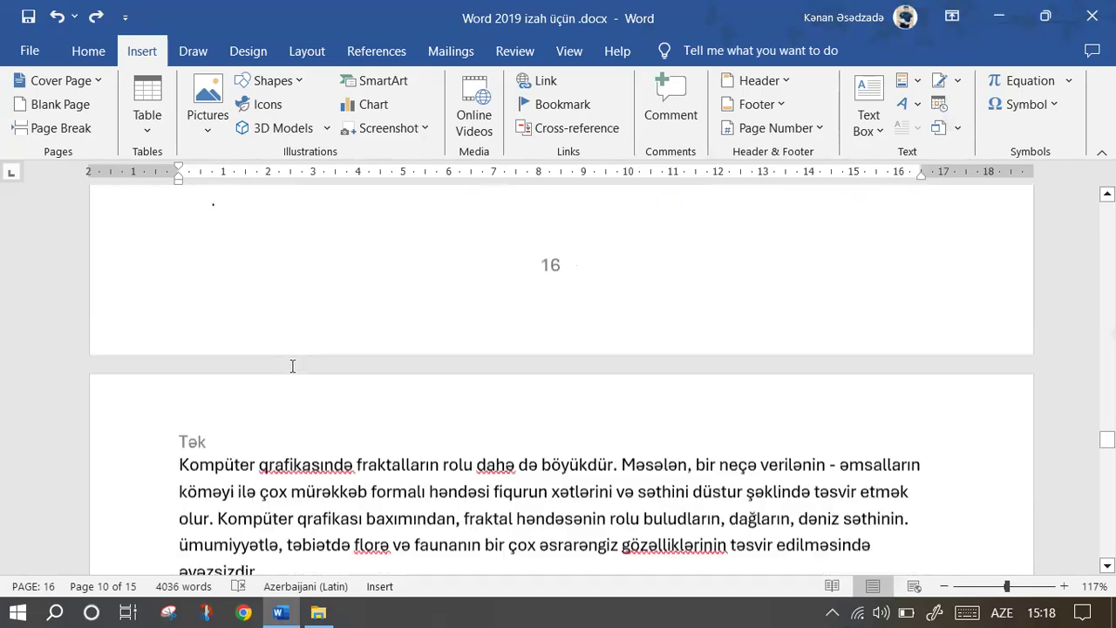
{"action": "scroll", "coordinate": [293, 366], "scroll_direction": "down", "scroll_amount": 2}
{"action": "left_click", "coordinate": [175, 285]}
{"action": "key", "text": "Return"}
{"action": "key", "text": "Return"}
{"action": "key", "text": "Return"}
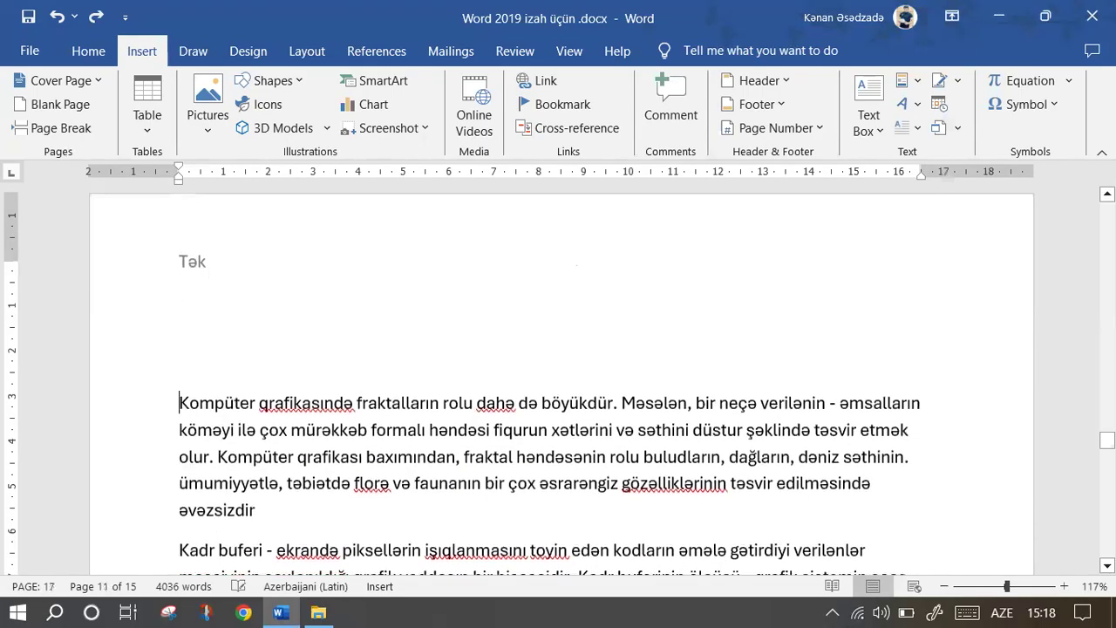
{"action": "key", "text": "Return"}
{"action": "key", "text": "Return"}
{"action": "key", "text": "Return"}
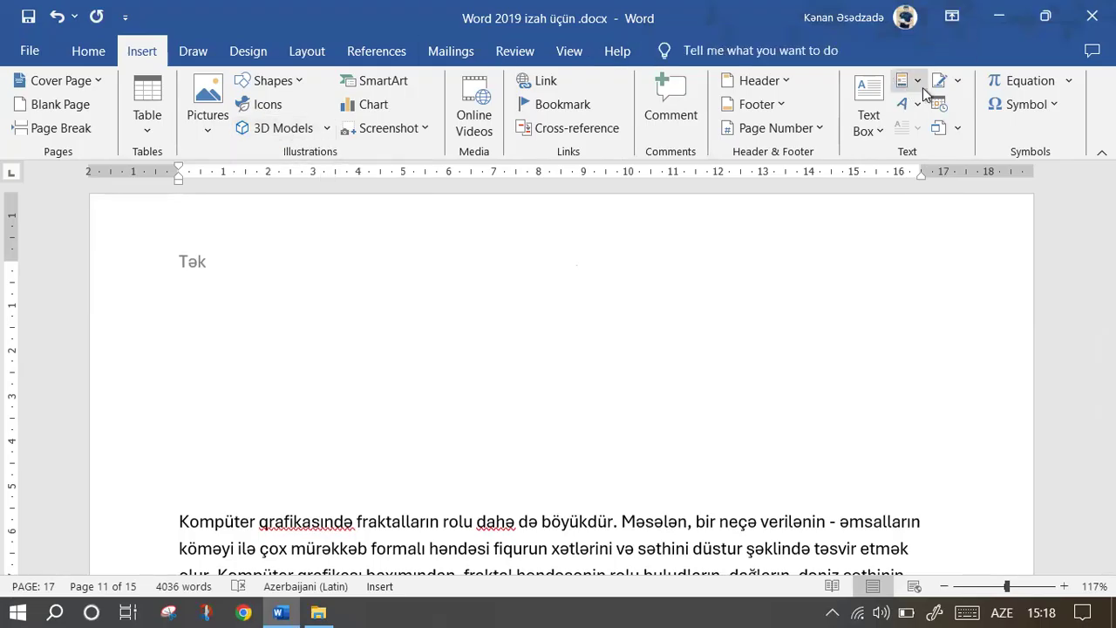
In the Insert Object dialog, choose Microsoft Graph Chart as the new object type.
{"action": "left_click", "coordinate": [959, 130]}
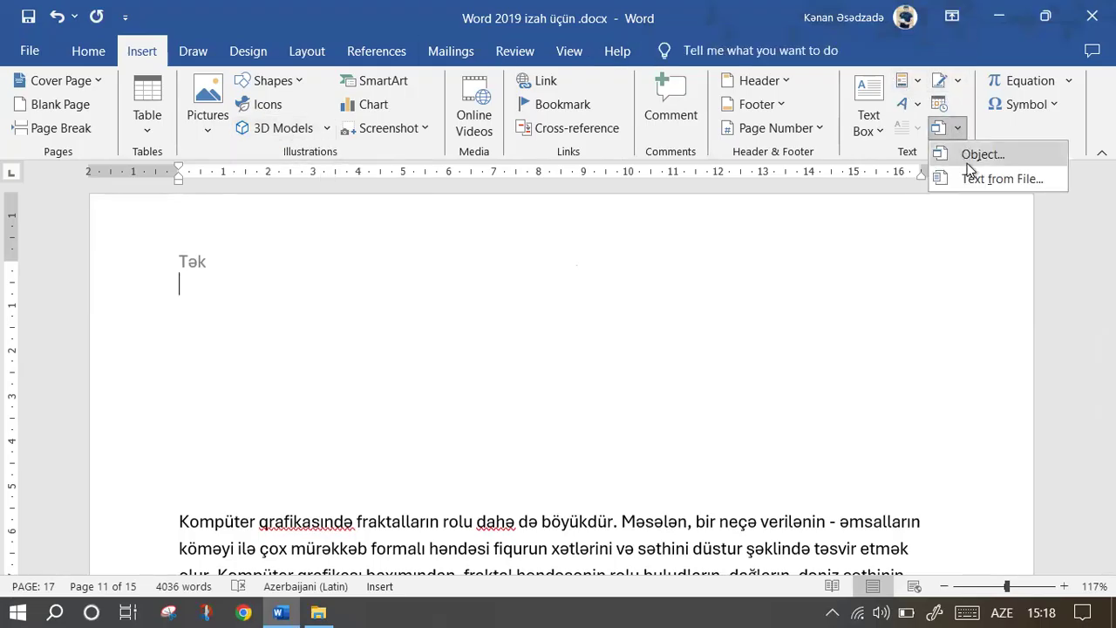
{"action": "left_click", "coordinate": [981, 155]}
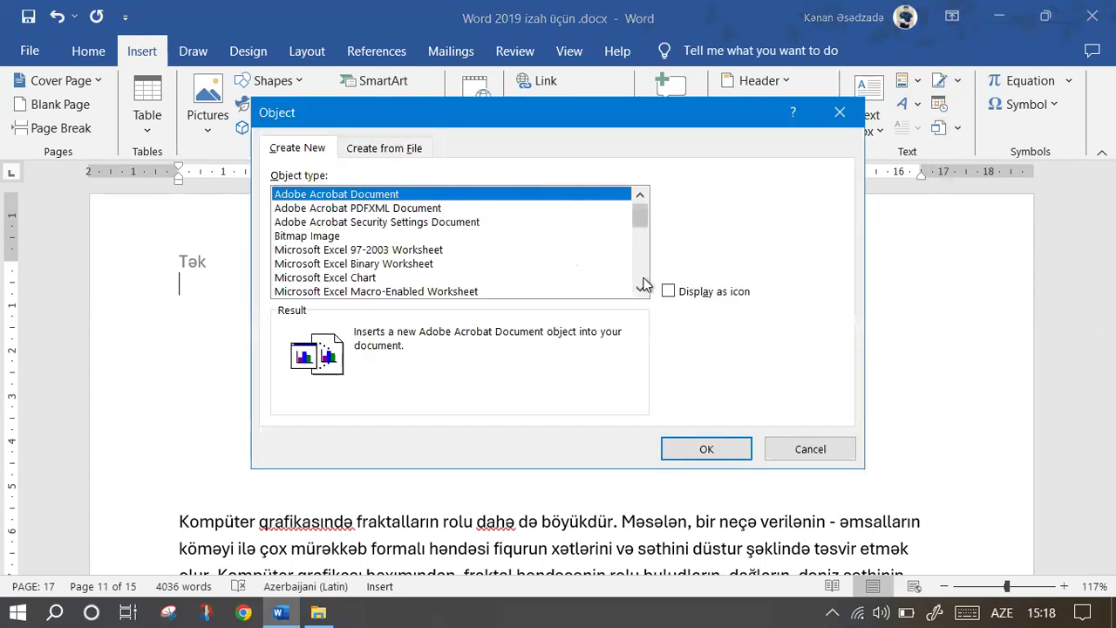
{"action": "left_click", "coordinate": [642, 279]}
{"action": "left_click", "coordinate": [642, 279]}
{"action": "left_click", "coordinate": [642, 279]}
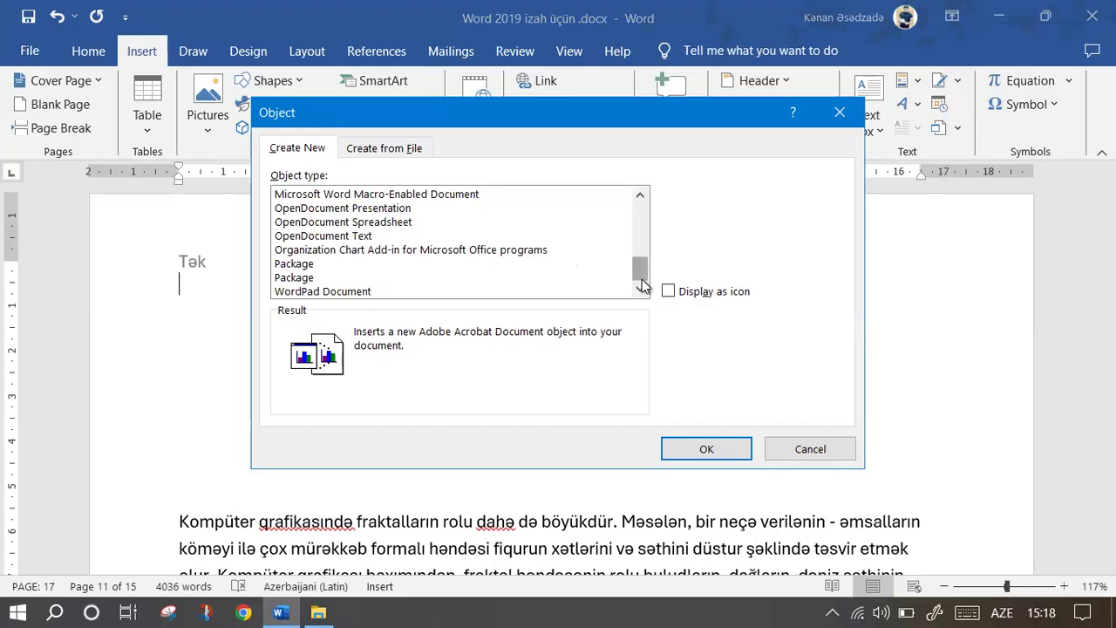
{"action": "left_click", "coordinate": [644, 252]}
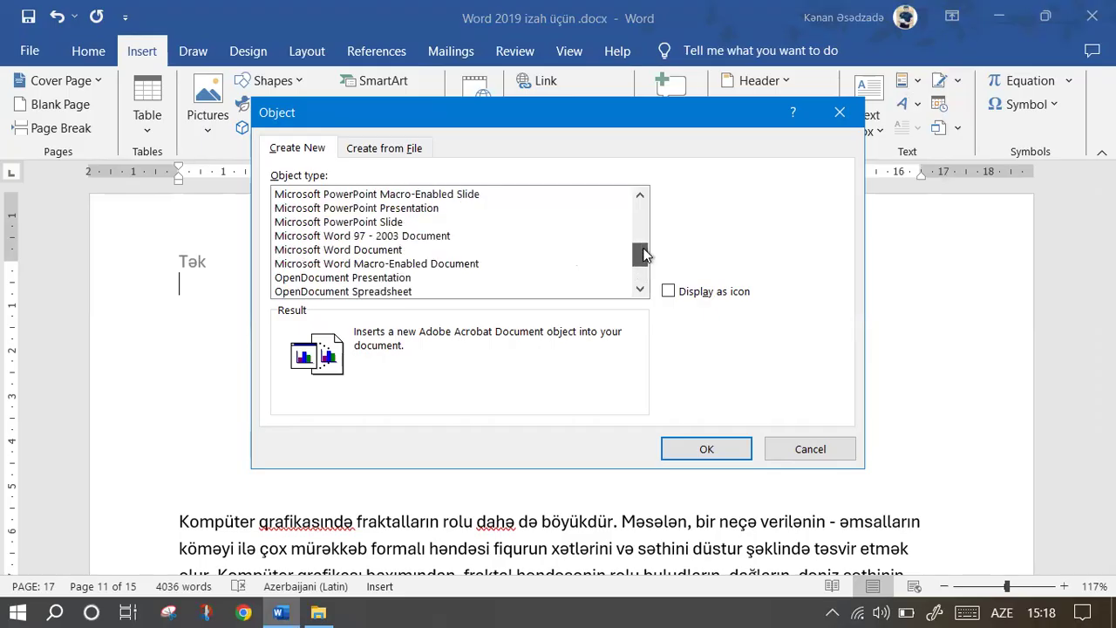
{"action": "scroll", "coordinate": [388, 248], "scroll_direction": "up", "scroll_amount": 1}
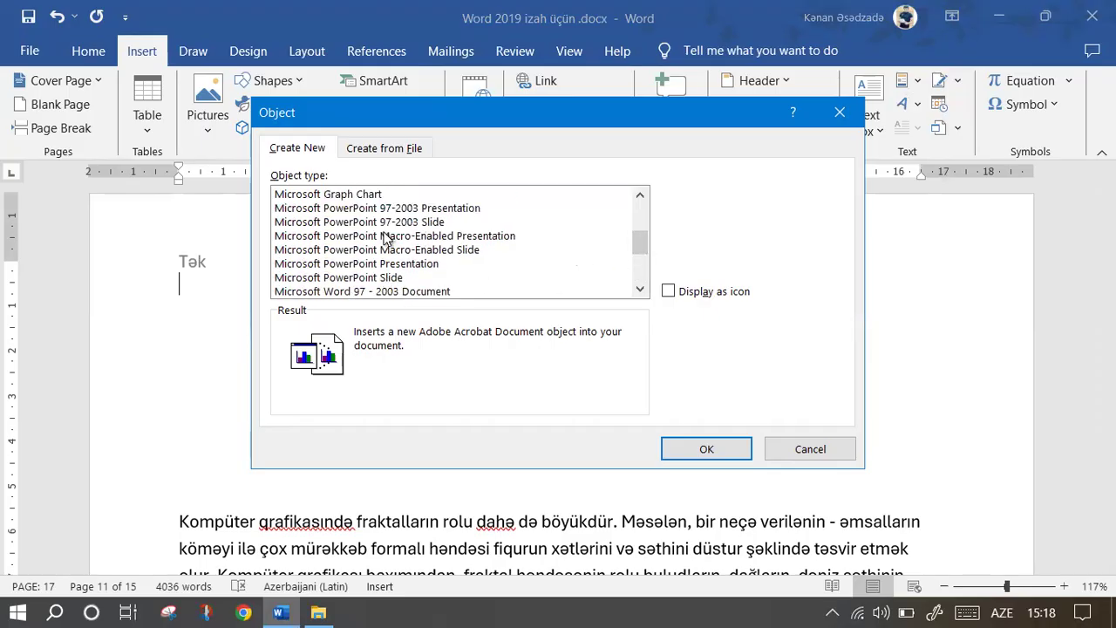
{"action": "left_click", "coordinate": [379, 194]}
Embed the Graph chart, moving its chart window off the datasheet before finishing.
{"action": "left_click", "coordinate": [705, 448]}
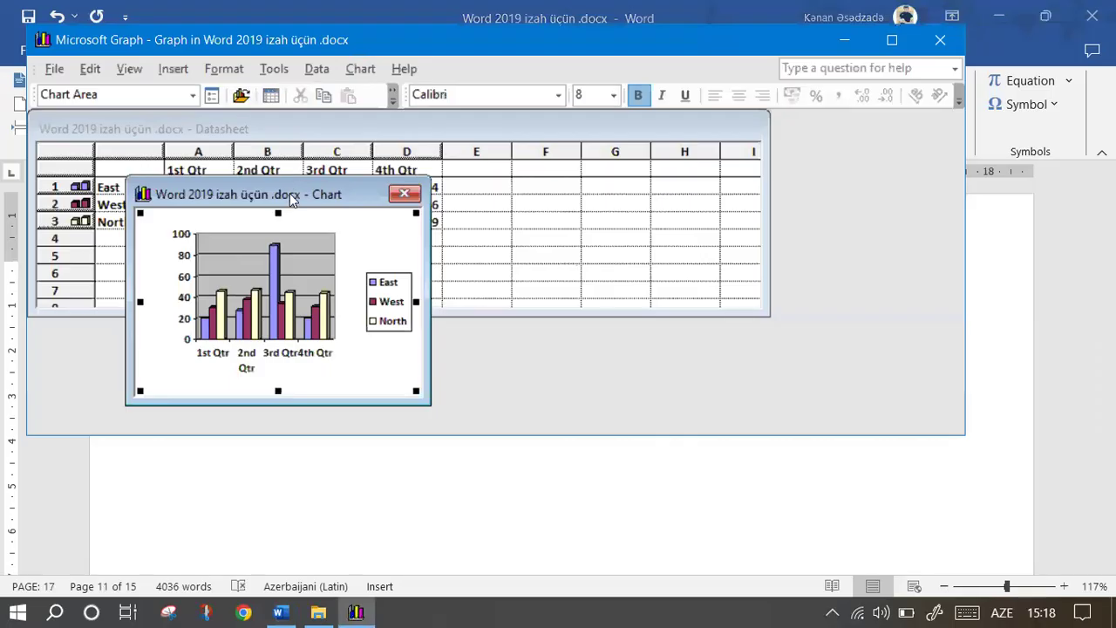
{"action": "left_click_drag", "start_coordinate": [301, 195], "coordinate": [603, 207]}
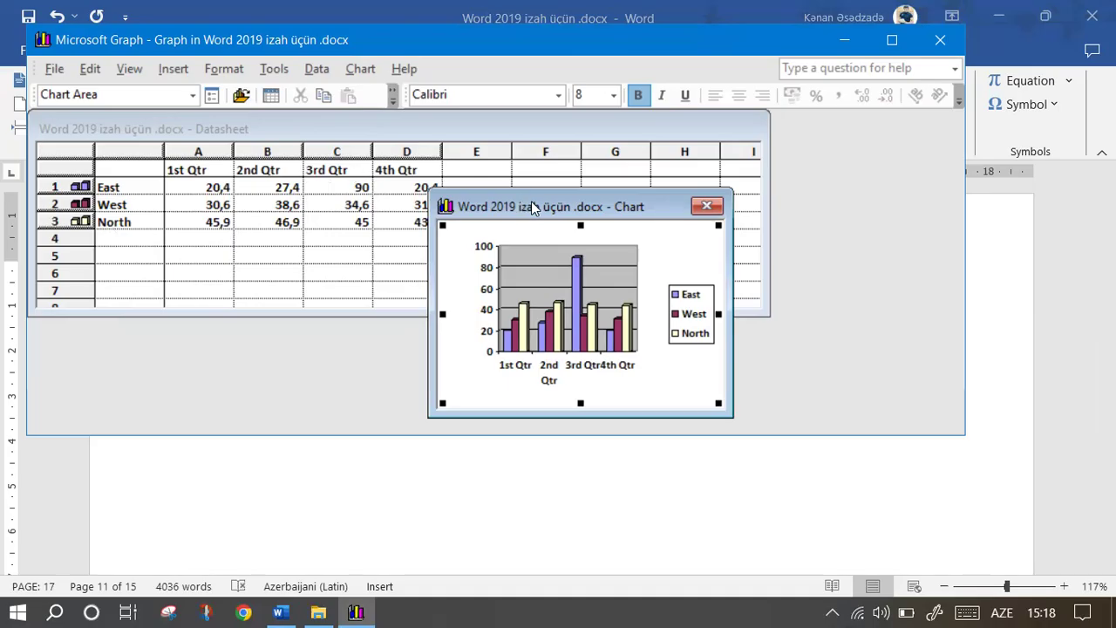
{"action": "left_click_drag", "start_coordinate": [535, 194], "coordinate": [588, 171]}
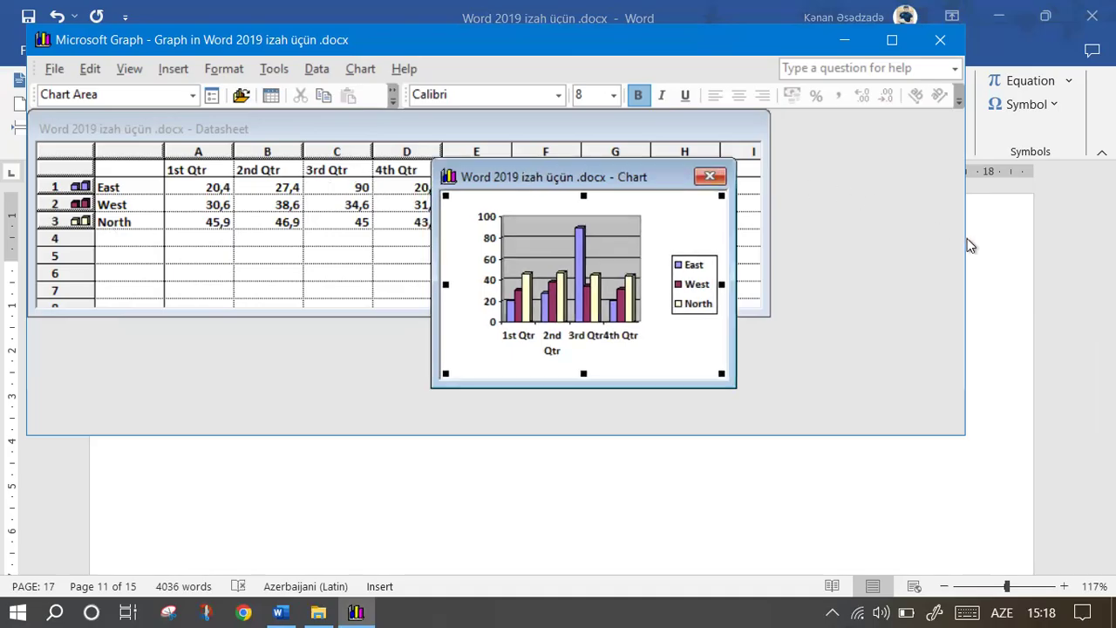
{"action": "left_click", "coordinate": [999, 257]}
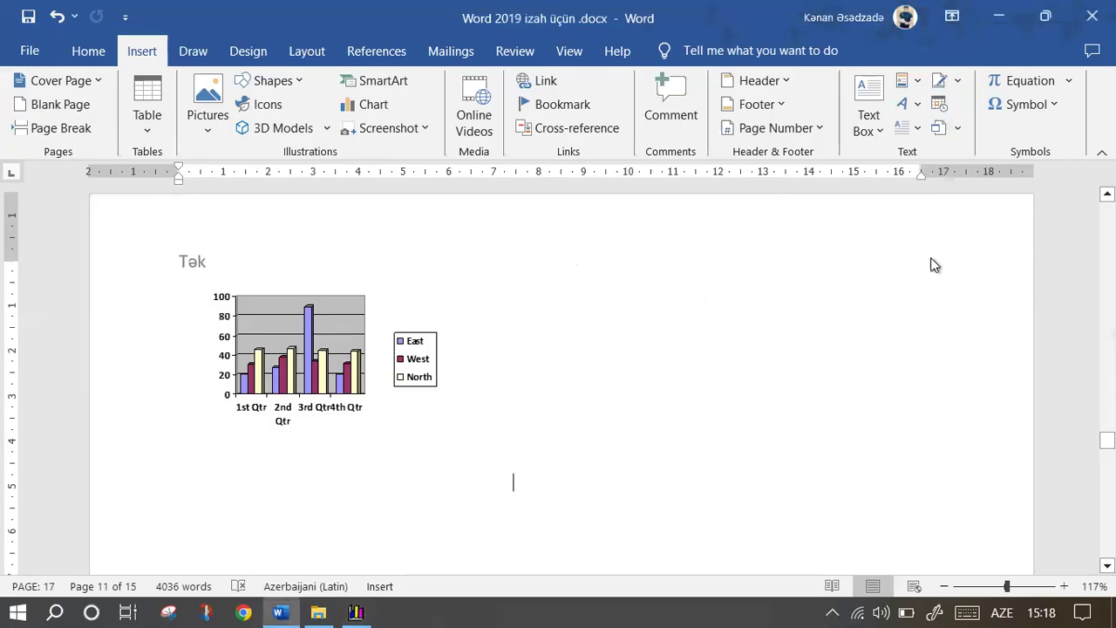
Reopen the embedded chart, close Graph again and delete the chart from the page.
{"action": "left_click", "coordinate": [338, 348]}
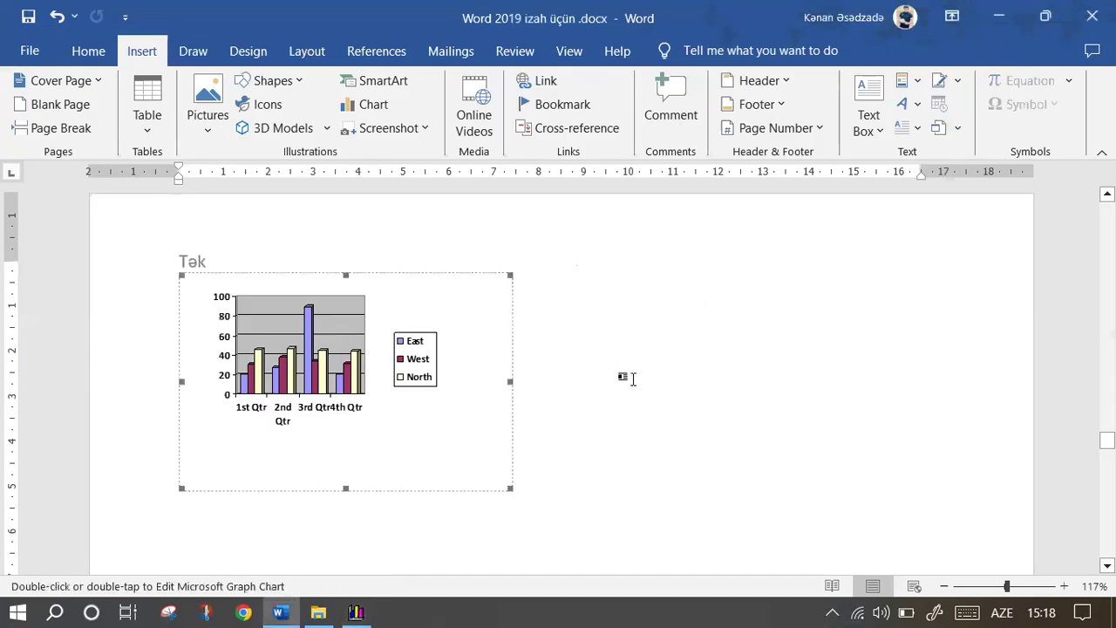
{"action": "double_click", "coordinate": [314, 376]}
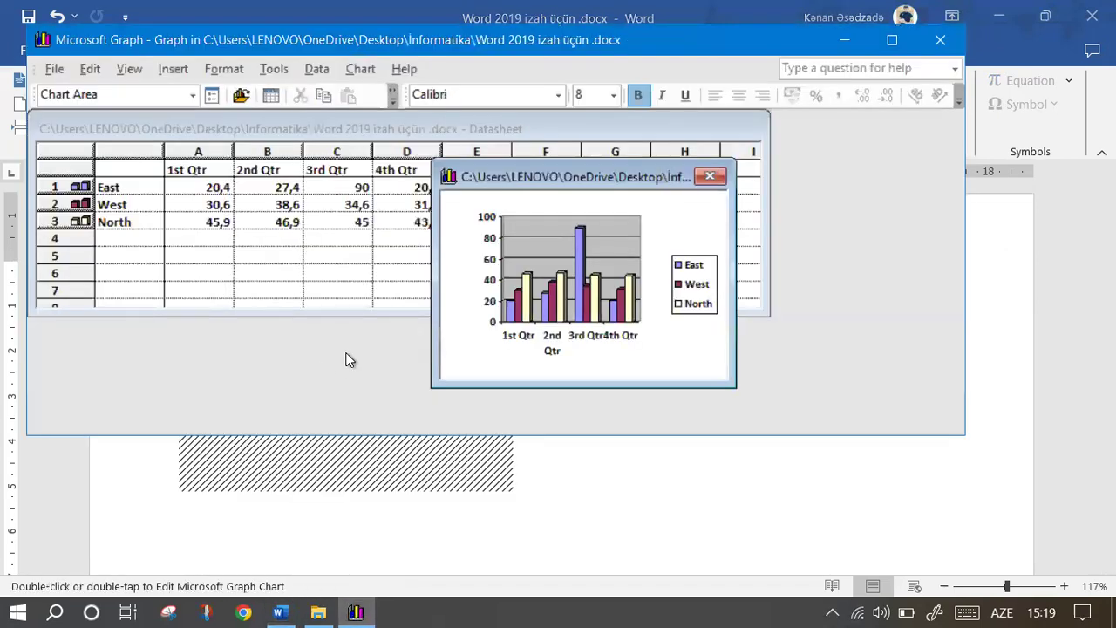
{"action": "left_click", "coordinate": [940, 41]}
{"action": "key", "text": "Delete"}
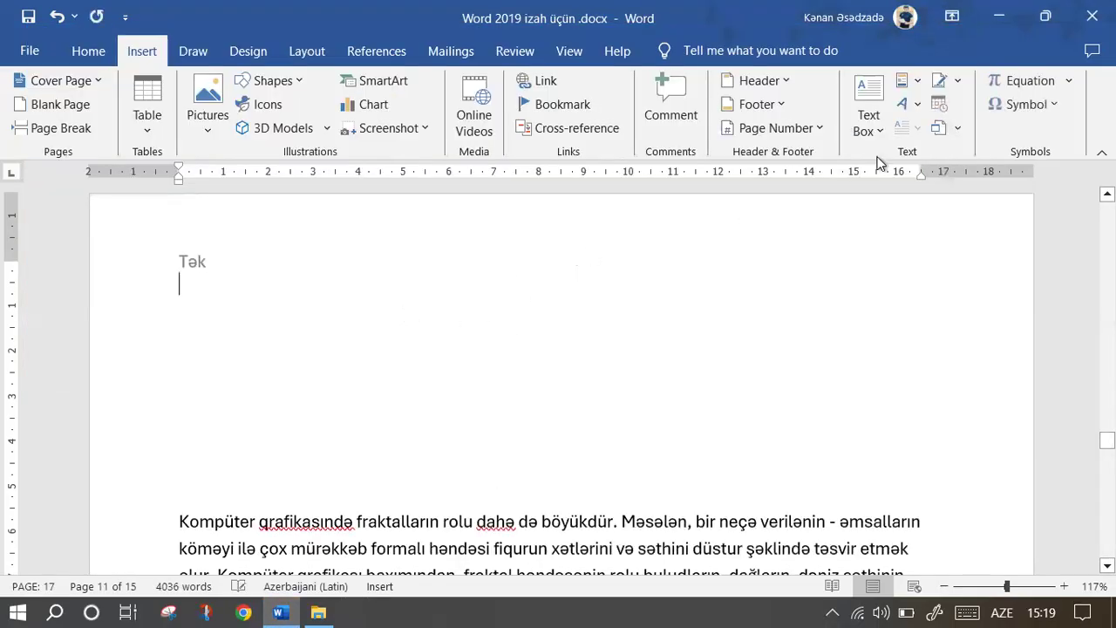
Add a blank line after 'əvəzsizdir' and delete the empty lines above Kompüter.
{"action": "left_click", "coordinate": [956, 129]}
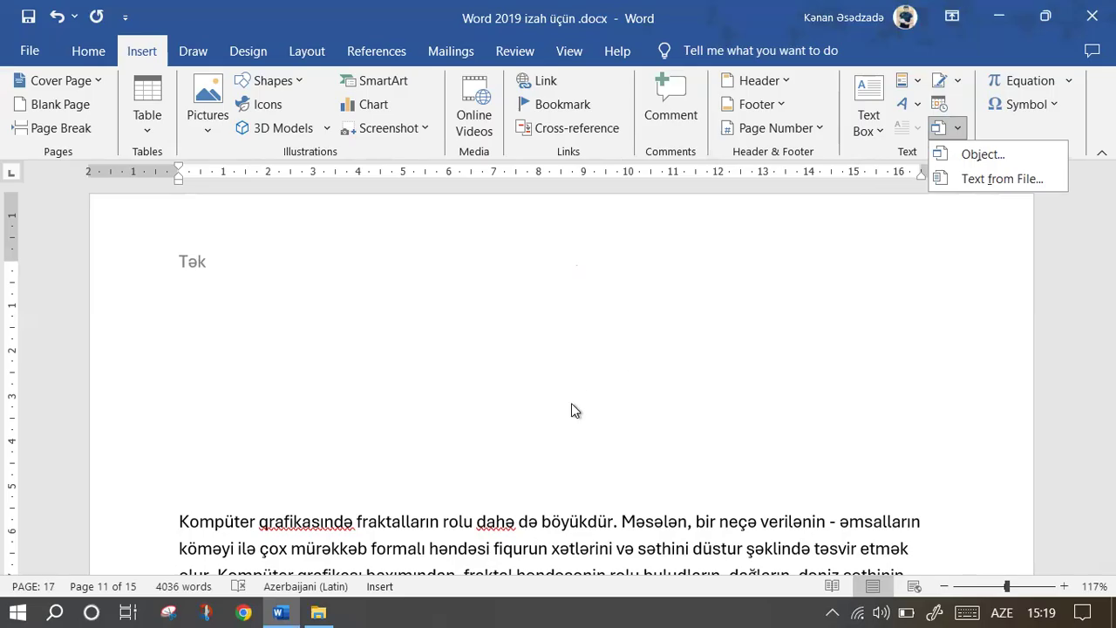
{"action": "scroll", "coordinate": [575, 410], "scroll_direction": "down", "scroll_amount": 5}
{"action": "left_click", "coordinate": [292, 407]}
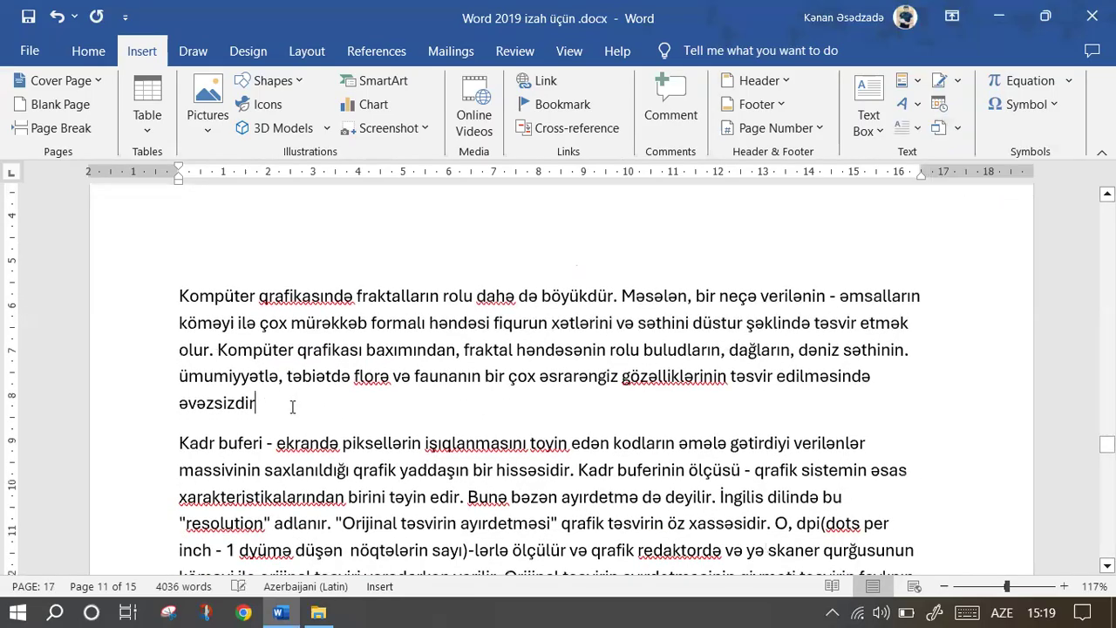
{"action": "key", "text": "Return"}
{"action": "key", "text": "Return"}
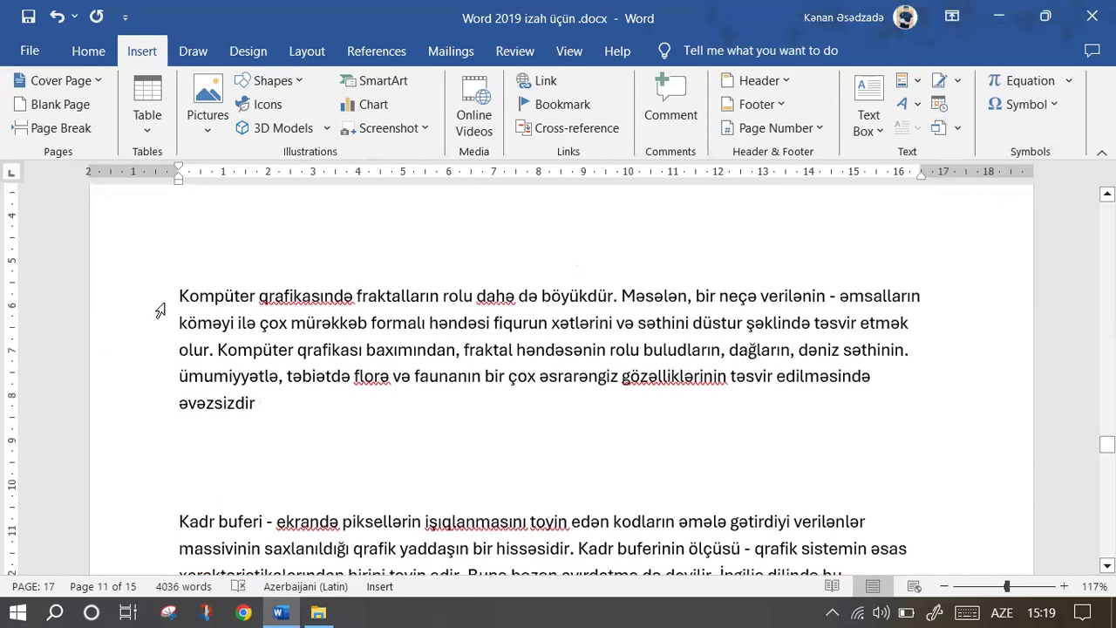
{"action": "left_click_drag", "start_coordinate": [180, 295], "coordinate": [180, 161]}
{"action": "key", "text": "Delete"}
{"action": "scroll", "coordinate": [314, 367], "scroll_direction": "down", "scroll_amount": 3}
{"action": "left_click", "coordinate": [187, 357]}
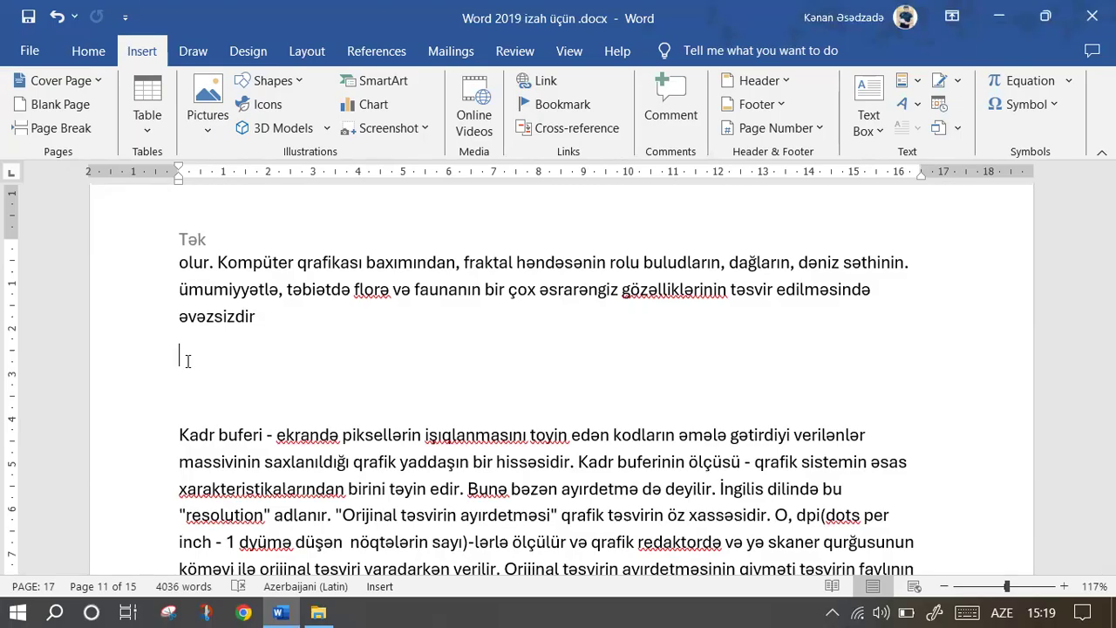
Insert text from Magistratura\informatika[1].docx, then undo the insertion.
{"action": "left_click", "coordinate": [958, 128]}
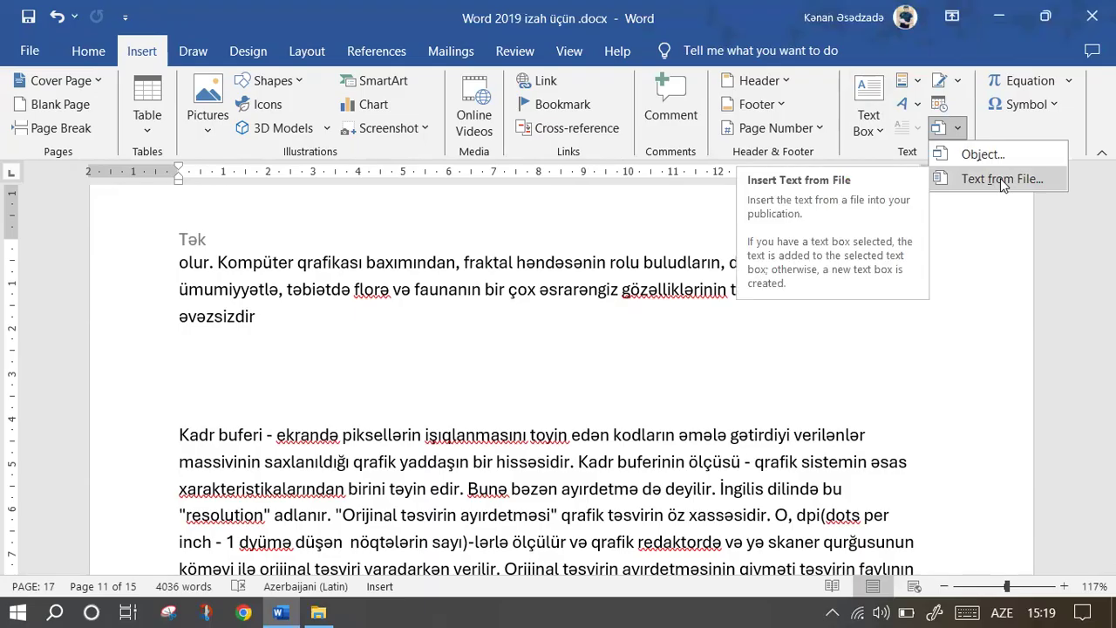
{"action": "left_click", "coordinate": [1002, 178]}
{"action": "left_click", "coordinate": [951, 162]}
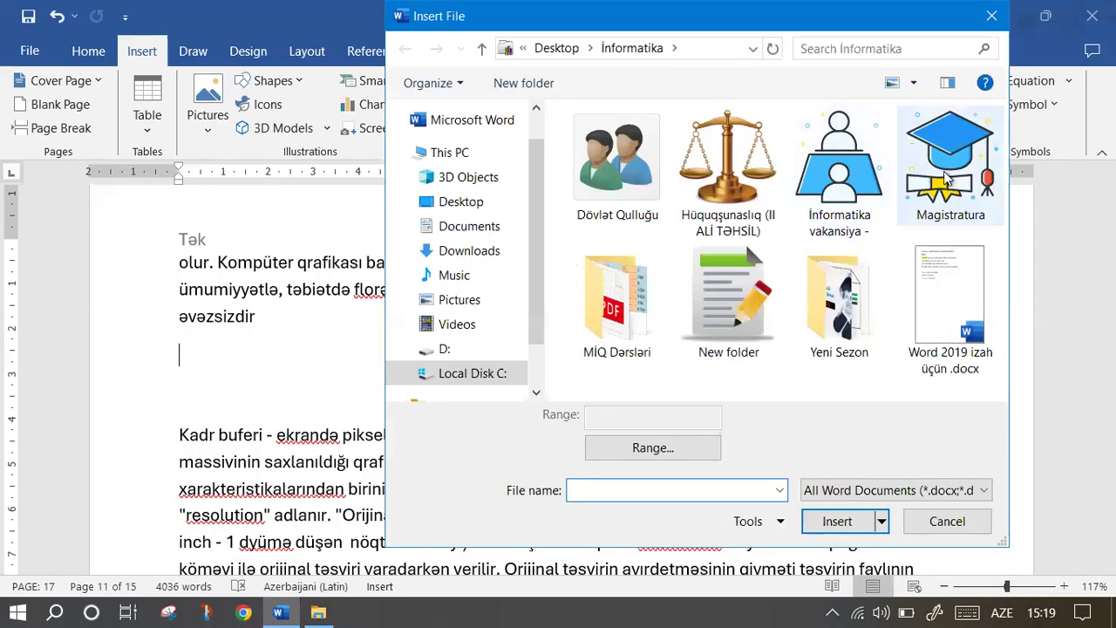
{"action": "double_click", "coordinate": [951, 161]}
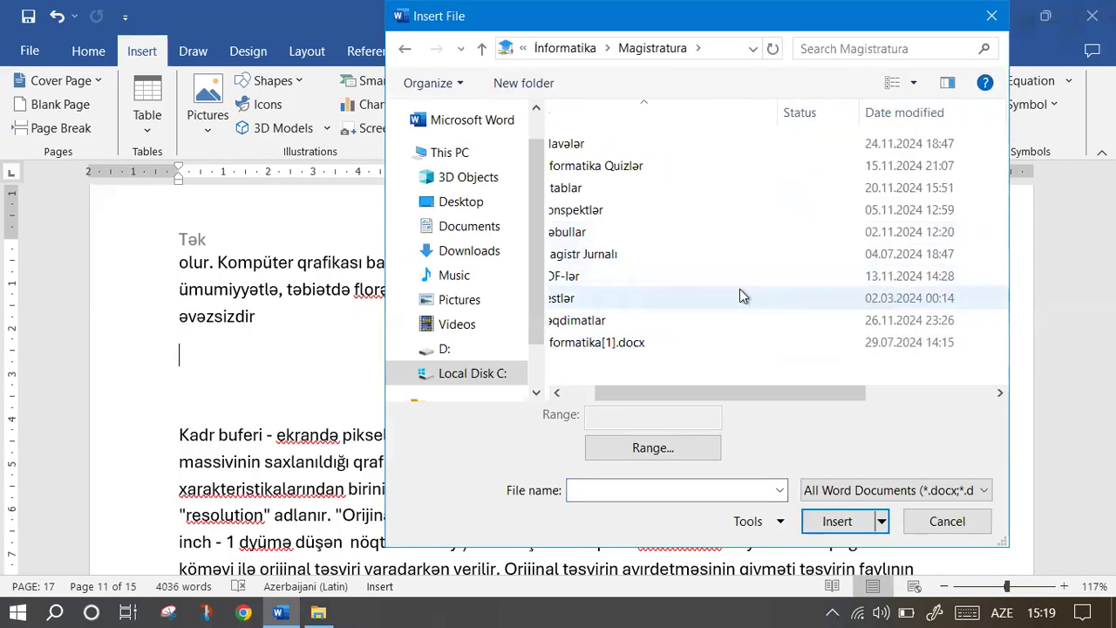
{"action": "left_click", "coordinate": [666, 342]}
{"action": "left_click", "coordinate": [838, 521]}
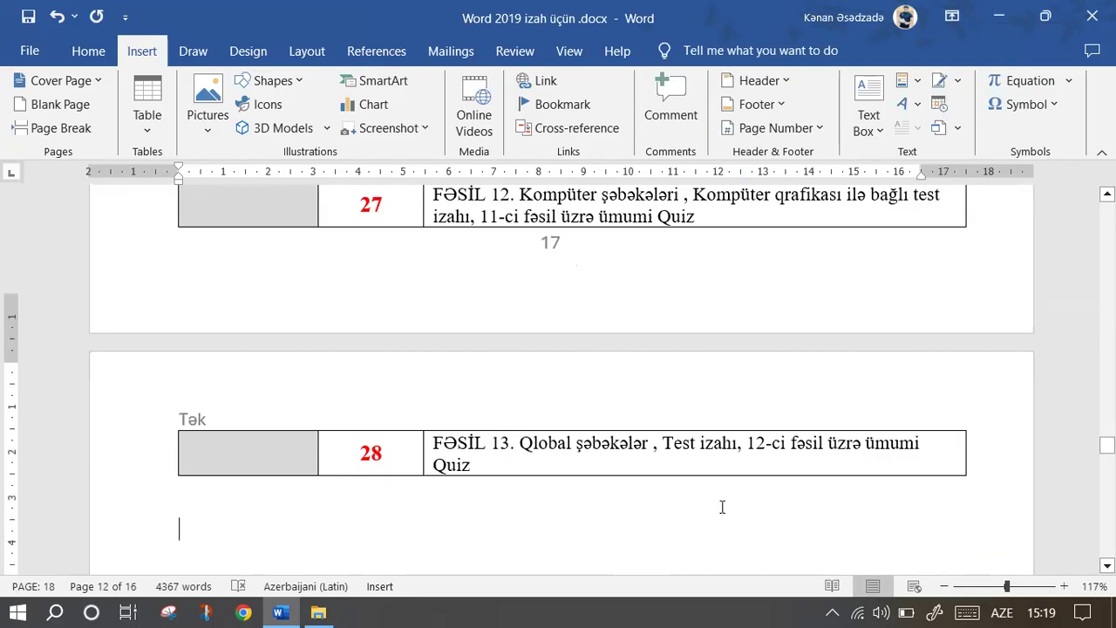
{"action": "scroll", "coordinate": [341, 426], "scroll_direction": "down", "scroll_amount": 3}
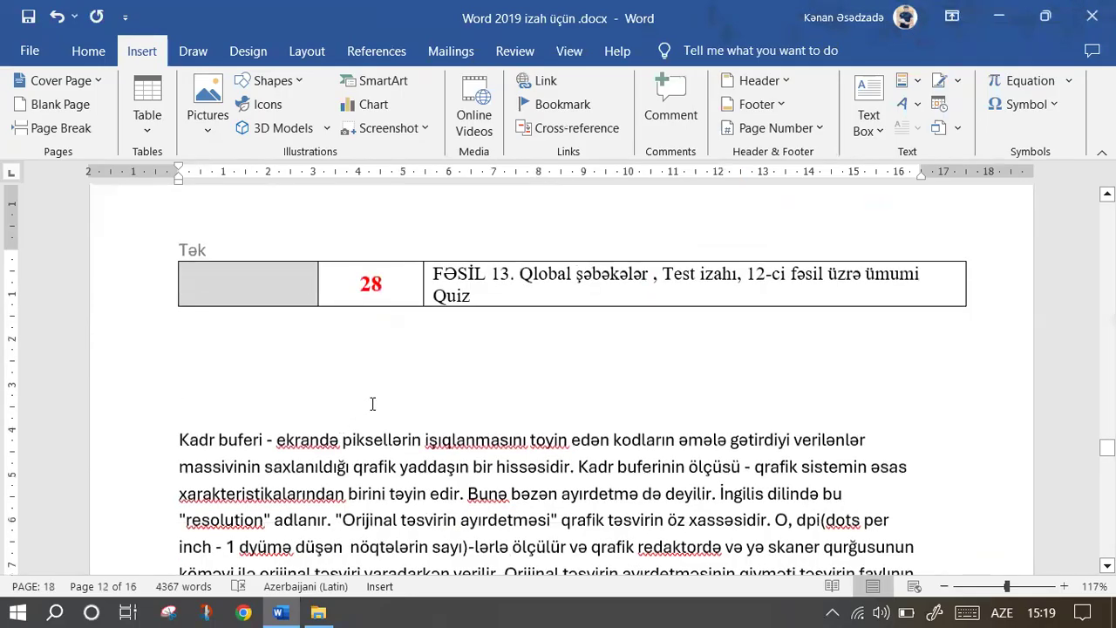
{"action": "left_click", "coordinate": [56, 18]}
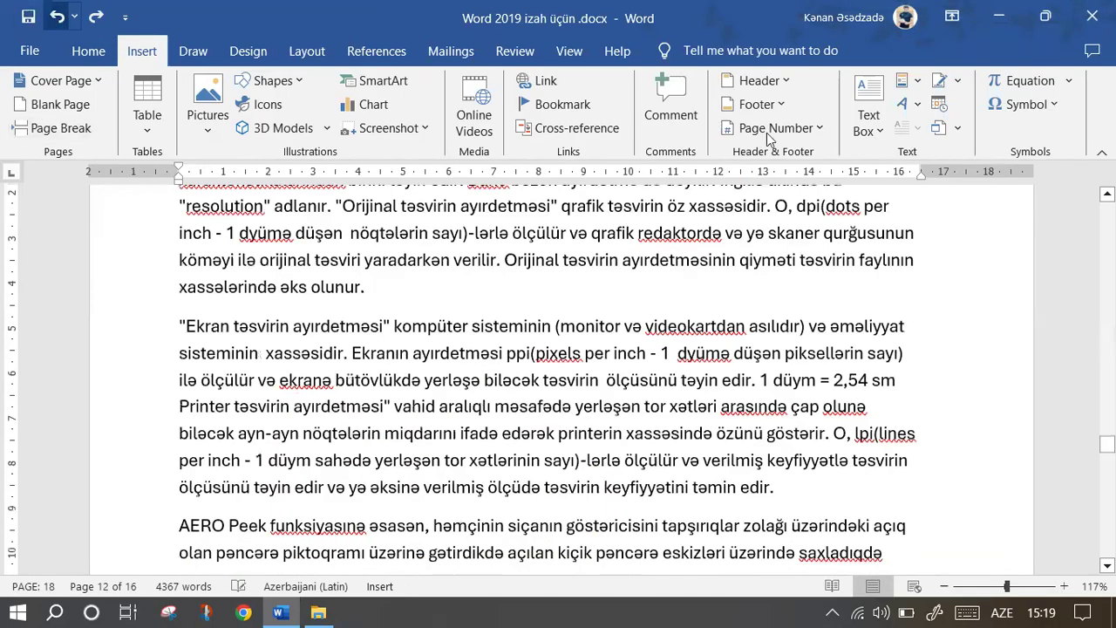
Insert a handwritten 6x³ − 9 equation with Ink Equation, then undo it.
{"action": "left_click", "coordinate": [1030, 81]}
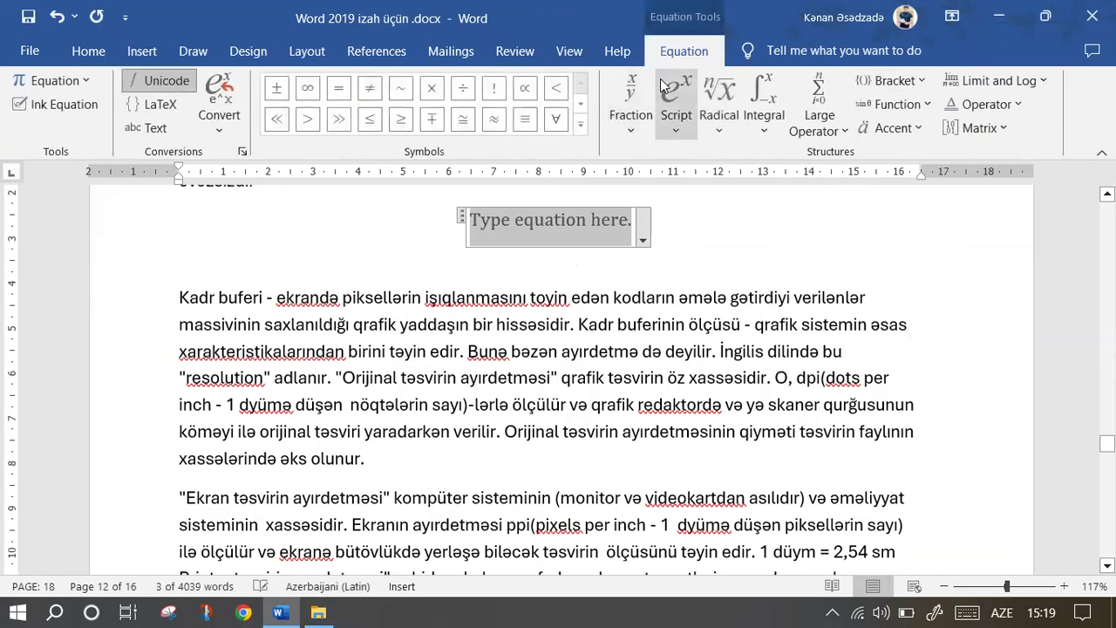
{"action": "left_click", "coordinate": [76, 80]}
{"action": "scroll", "coordinate": [101, 295], "scroll_direction": "down", "scroll_amount": 3}
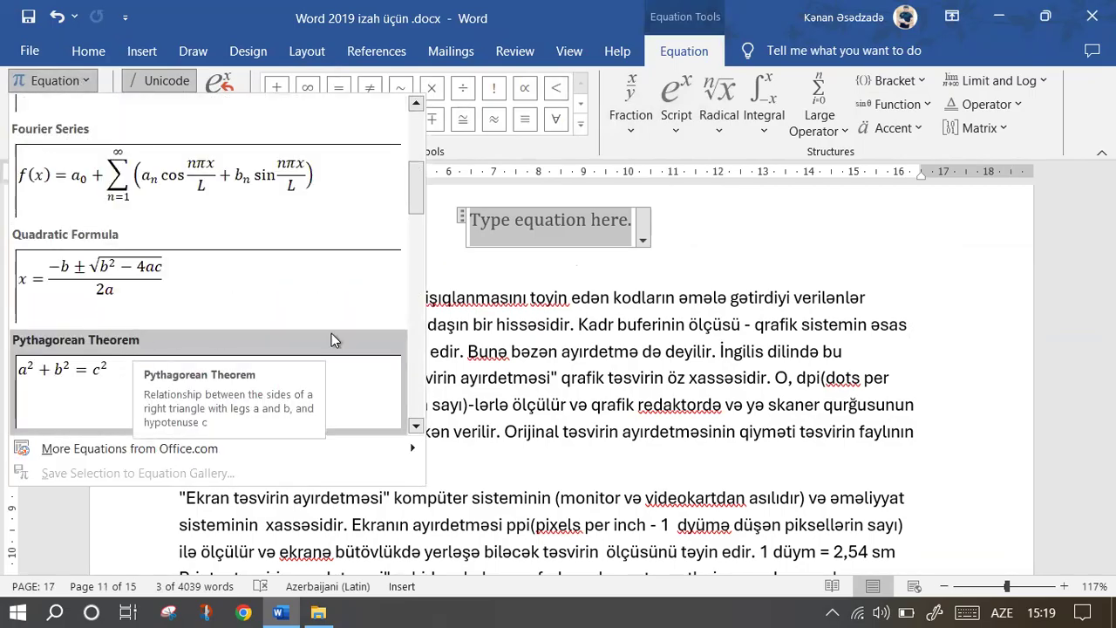
{"action": "key", "text": "Escape"}
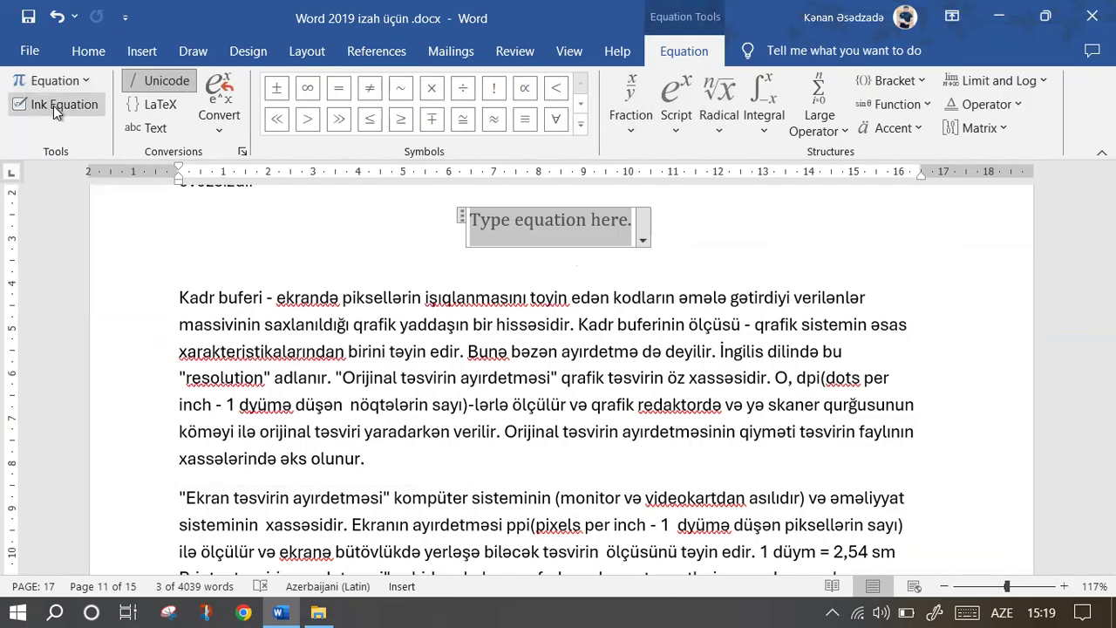
{"action": "left_click", "coordinate": [56, 106]}
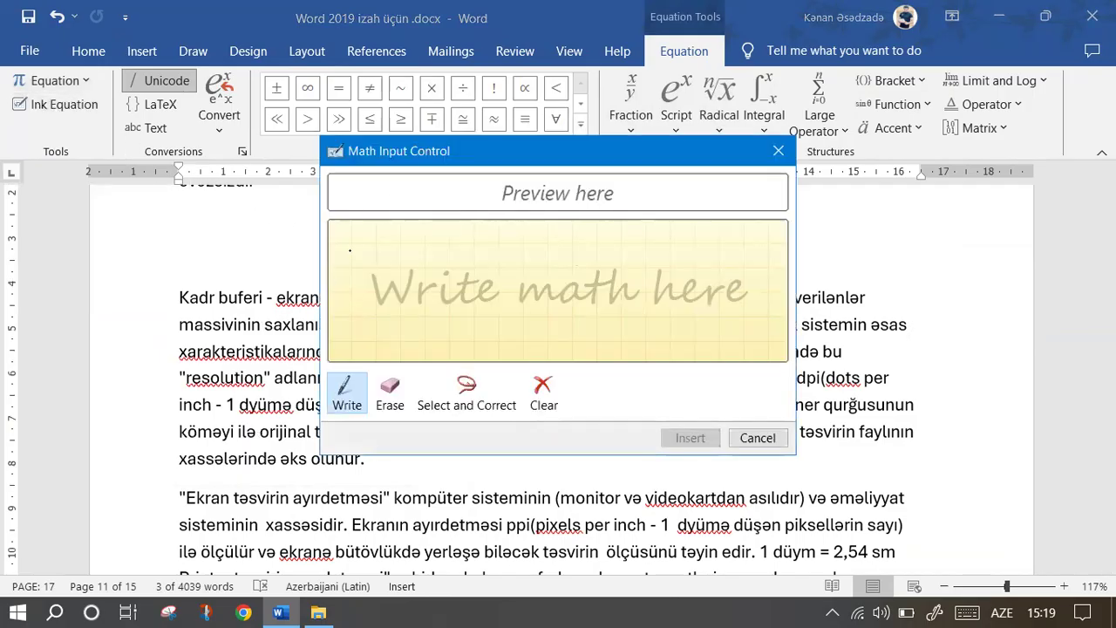
{"action": "mouse_move", "coordinate": [391, 255]}
{"action": "left_mouse_down"}
{"action": "mouse_move", "coordinate": [367, 268]}
{"action": "mouse_move", "coordinate": [396, 278]}
{"action": "mouse_move", "coordinate": [406, 253]}
{"action": "mouse_move", "coordinate": [506, 262]}
{"action": "mouse_move", "coordinate": [489, 280]}
{"action": "left_mouse_up"}
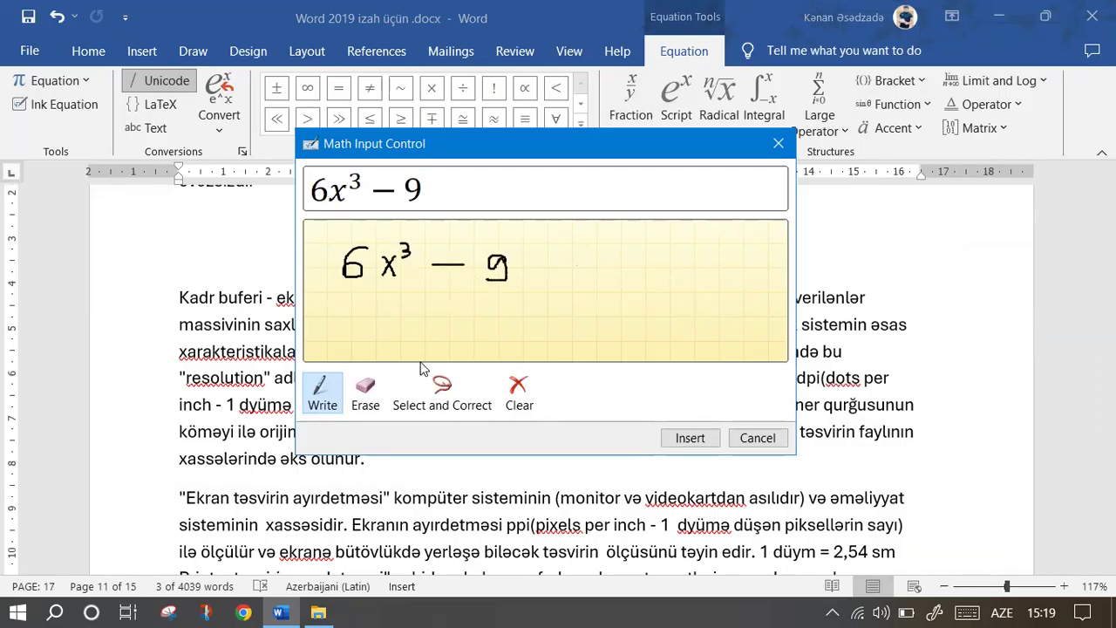
{"action": "left_click", "coordinate": [688, 437]}
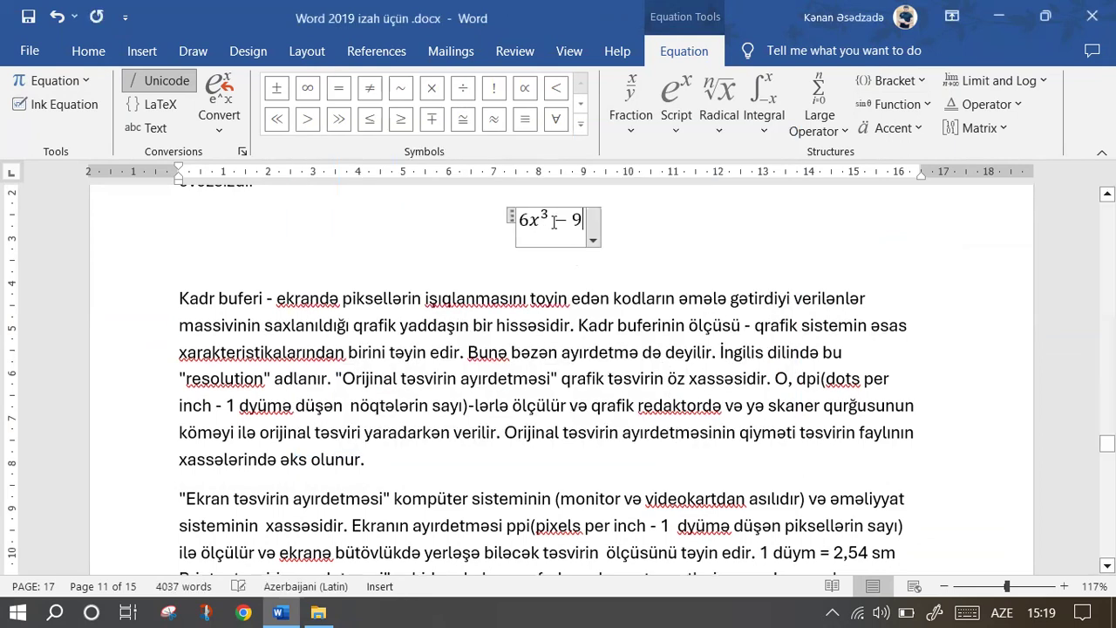
{"action": "left_click", "coordinate": [57, 17]}
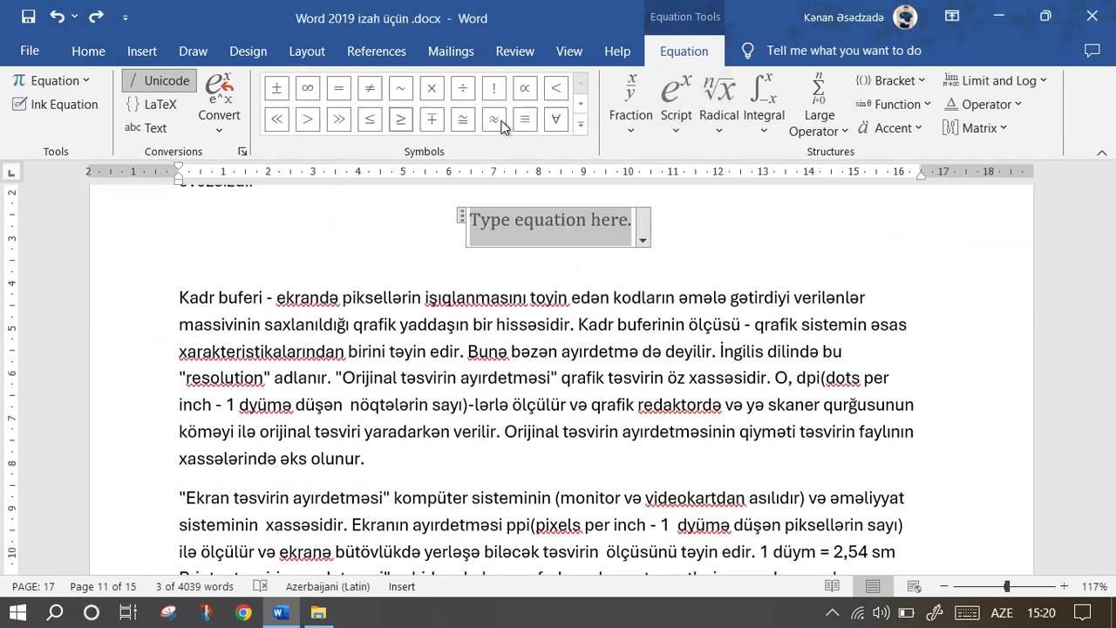
Expand and collapse the Basic Math symbols, then delete the empty equation placeholder.
{"action": "left_click", "coordinate": [581, 128]}
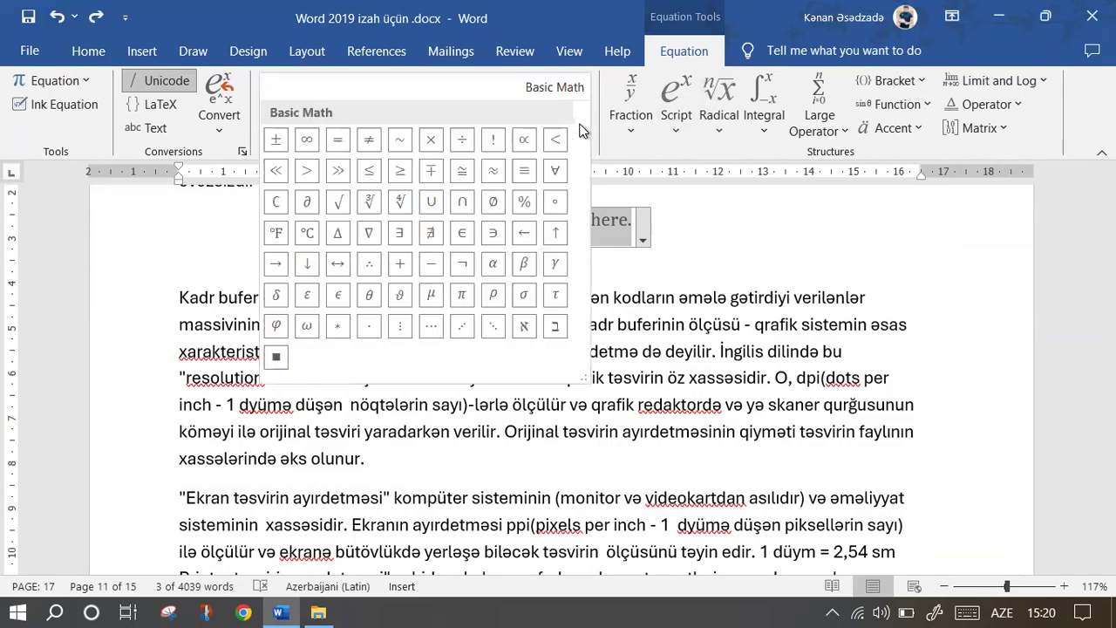
{"action": "left_click", "coordinate": [689, 240]}
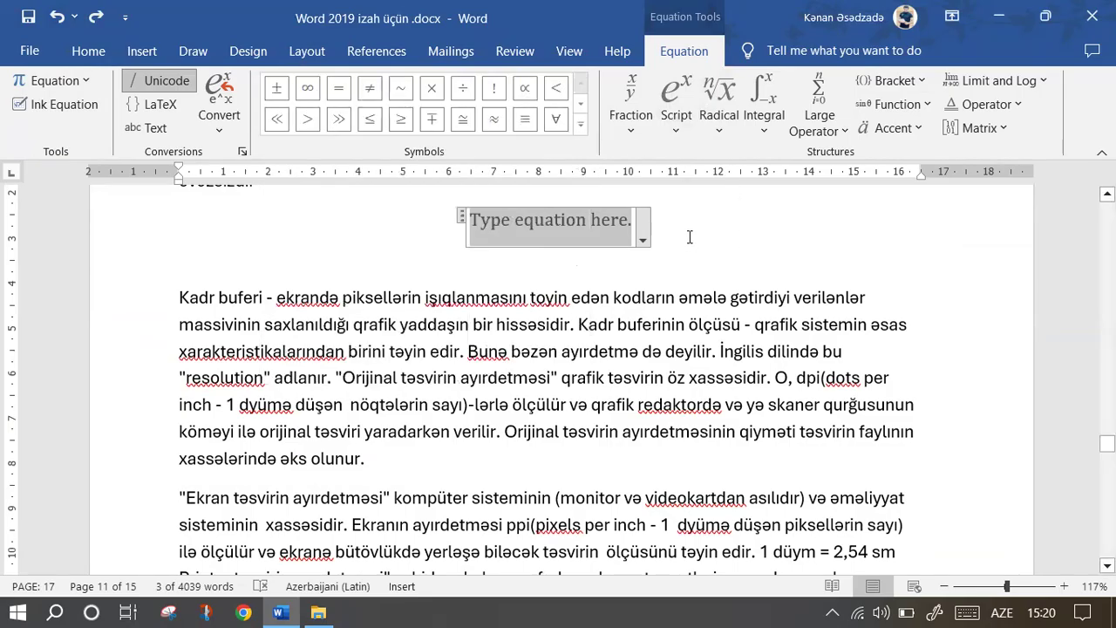
{"action": "key", "text": "Delete"}
{"action": "left_click", "coordinate": [130, 54]}
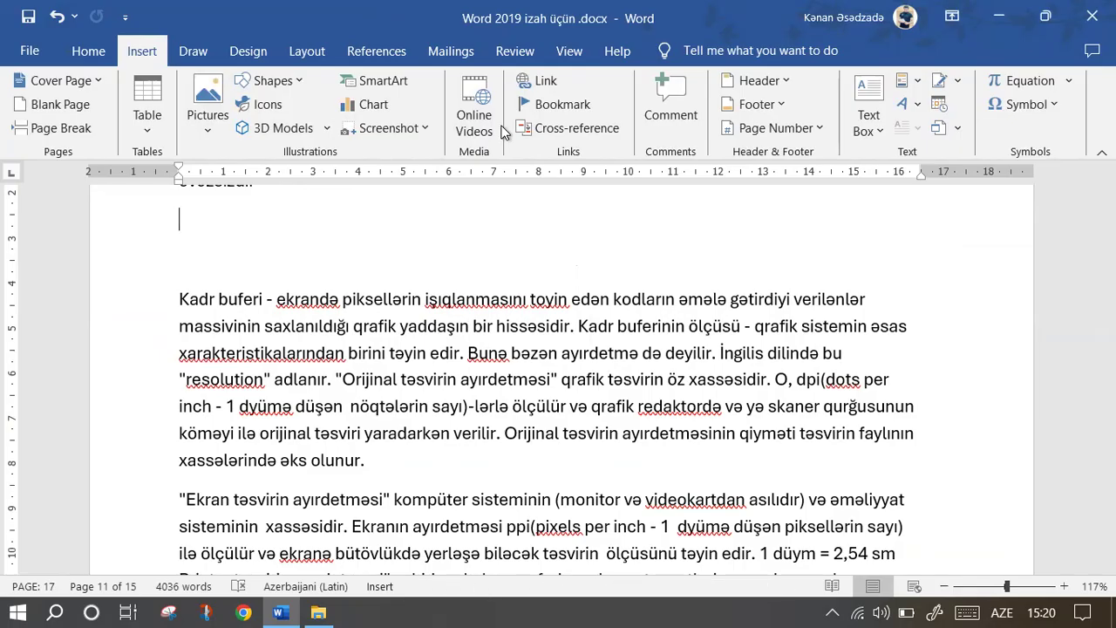
{"action": "left_click", "coordinate": [1037, 104]}
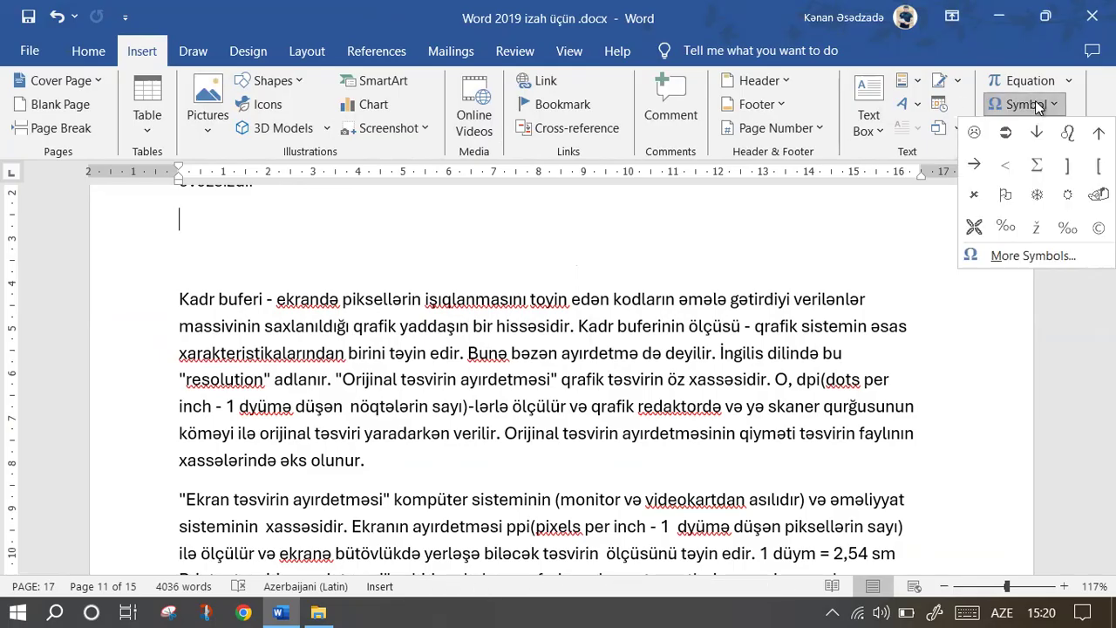
{"action": "left_click", "coordinate": [1003, 254]}
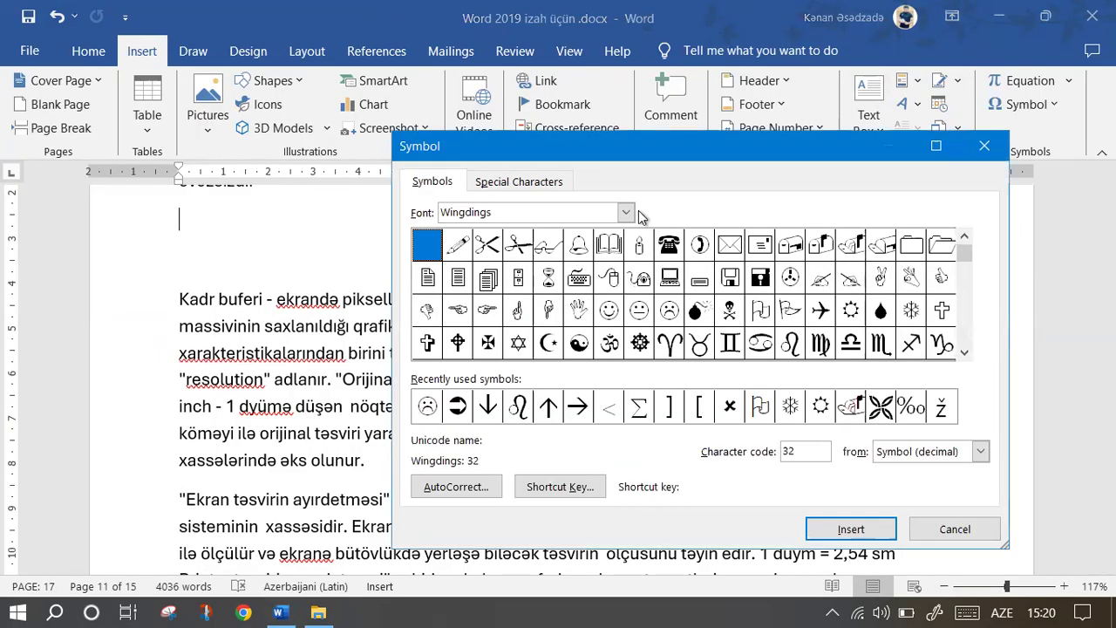
{"action": "left_click", "coordinate": [968, 347]}
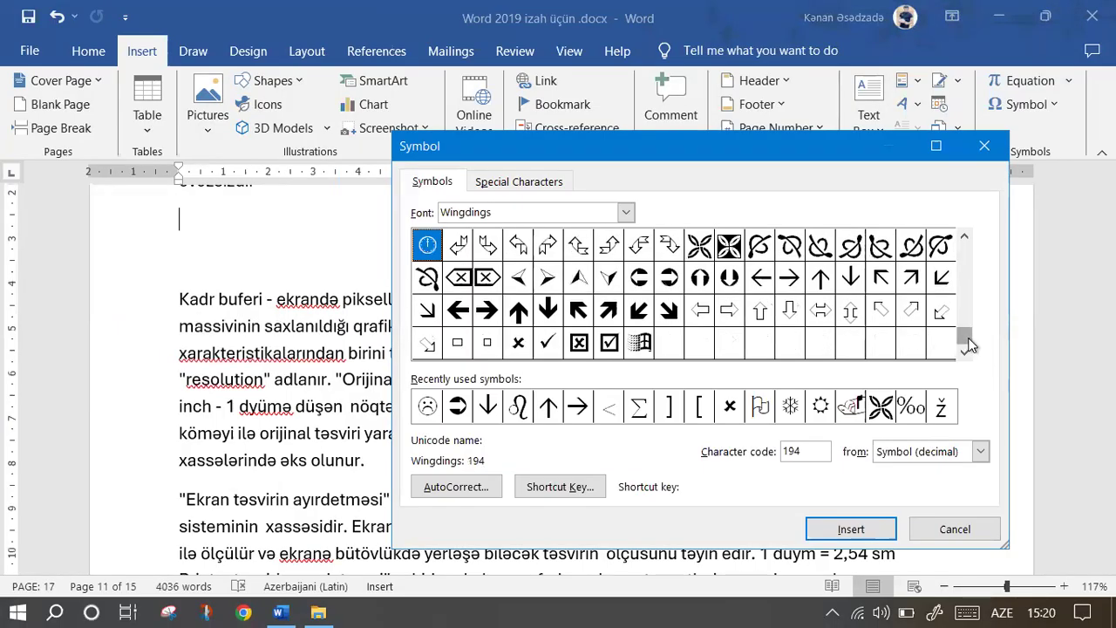
{"action": "left_click", "coordinate": [626, 212]}
{"action": "left_click", "coordinate": [514, 262]}
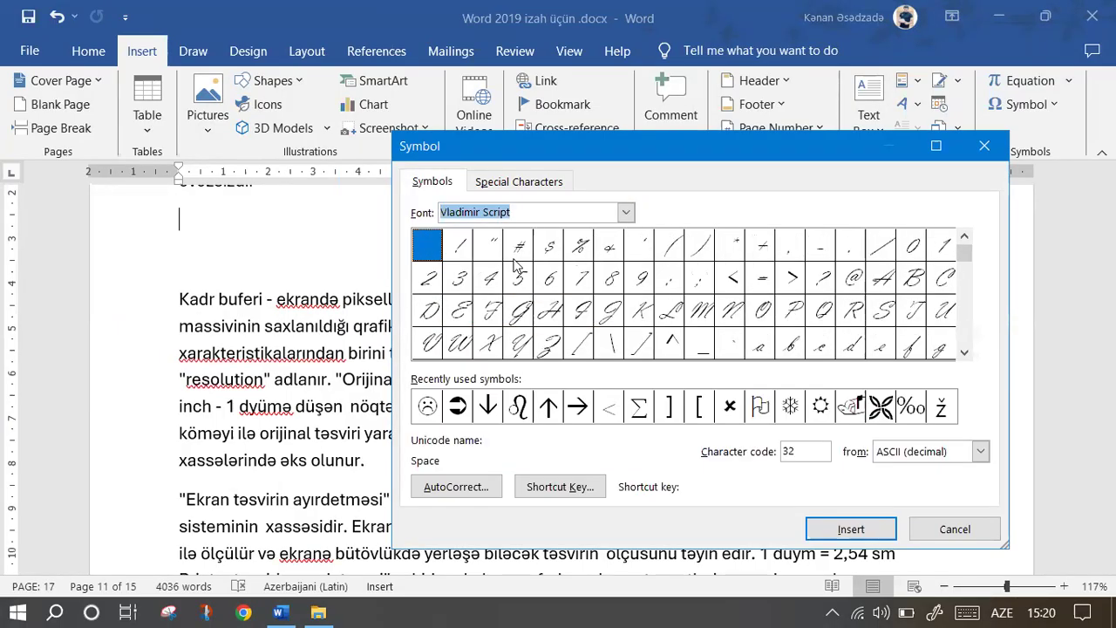
{"action": "left_click", "coordinate": [966, 352]}
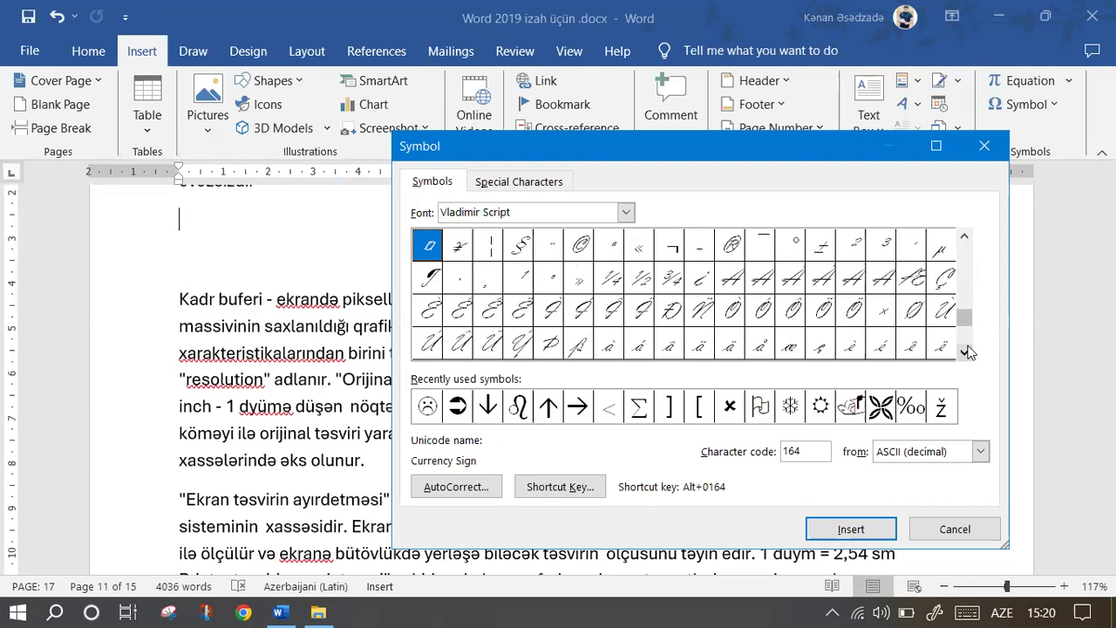
{"action": "left_click", "coordinate": [993, 144]}
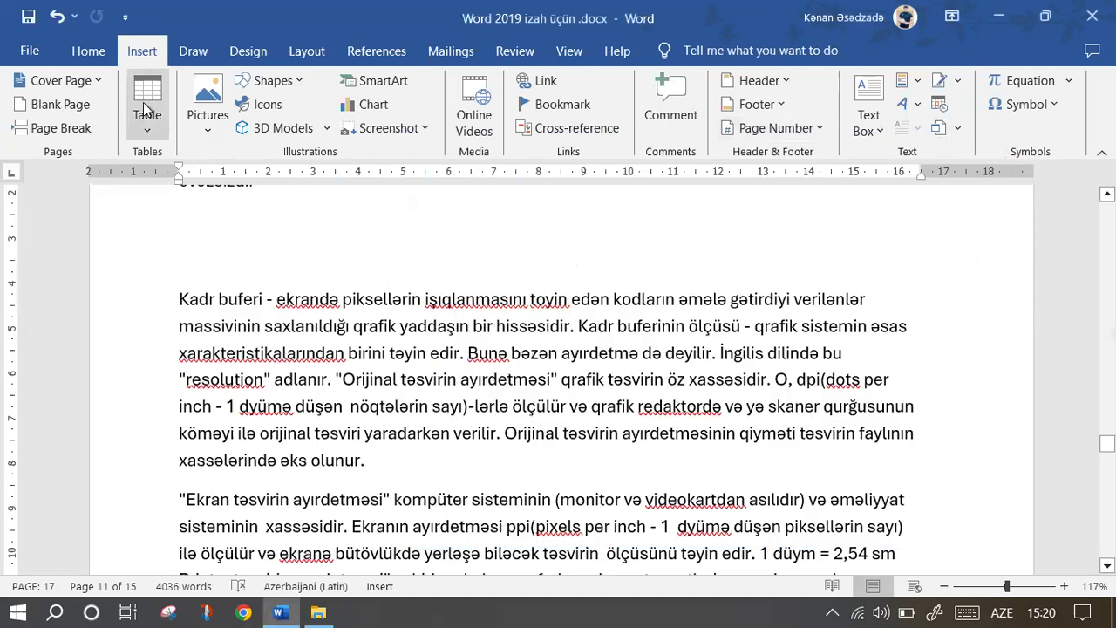
Add blank space above the Kadr buferi paragraph and change the pink pen to purple.
{"action": "left_click", "coordinate": [192, 55]}
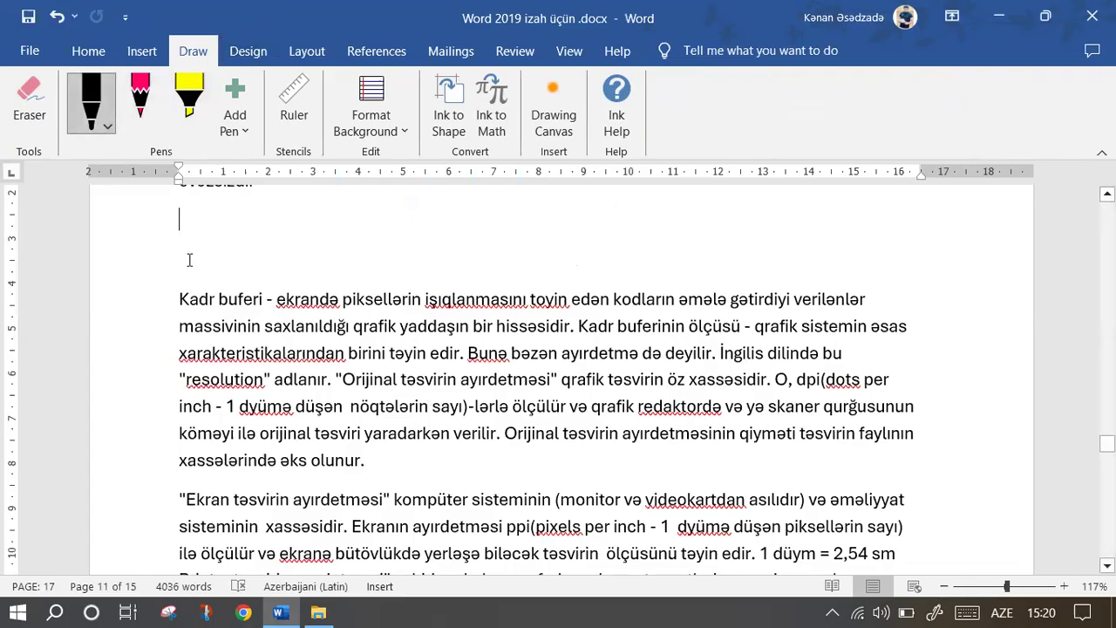
{"action": "key", "text": "ctrl+z"}
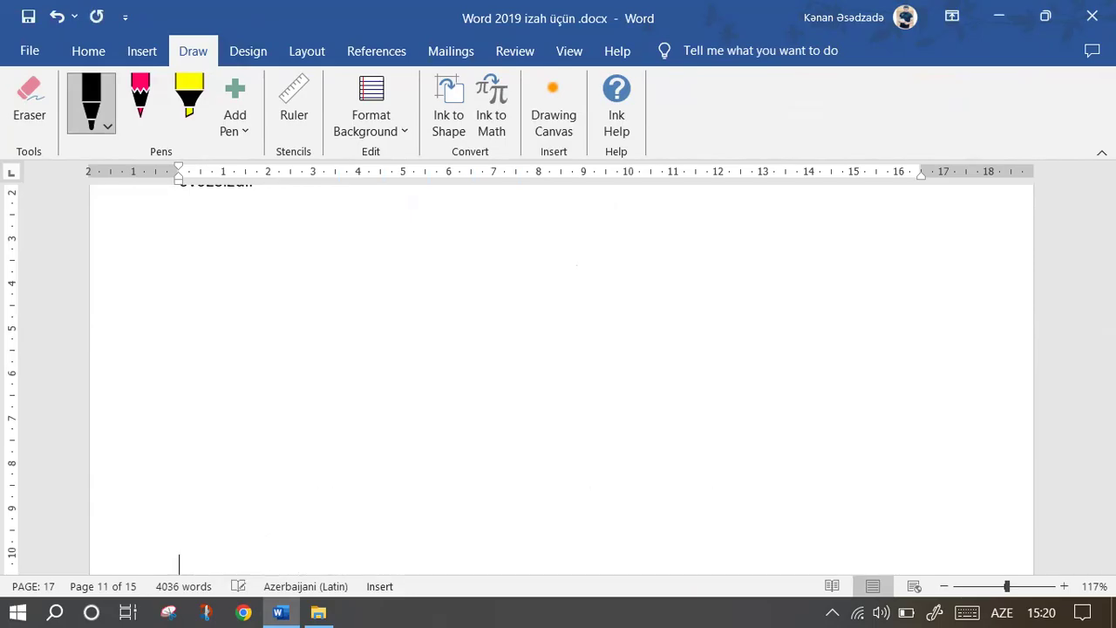
{"action": "key", "text": "ctrl+z"}
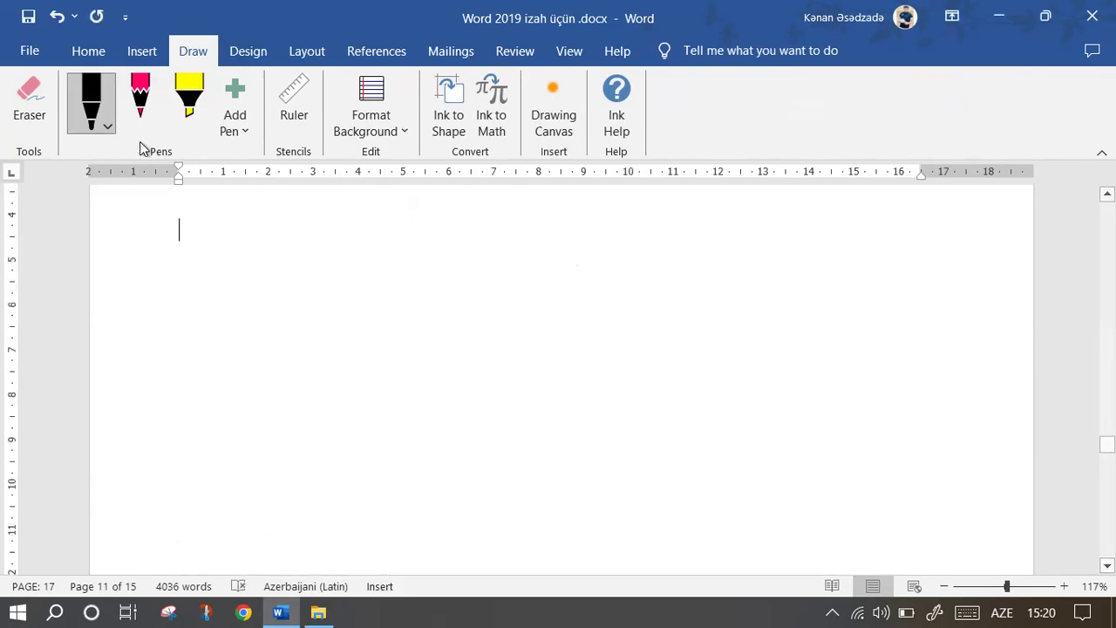
{"action": "left_click", "coordinate": [106, 127]}
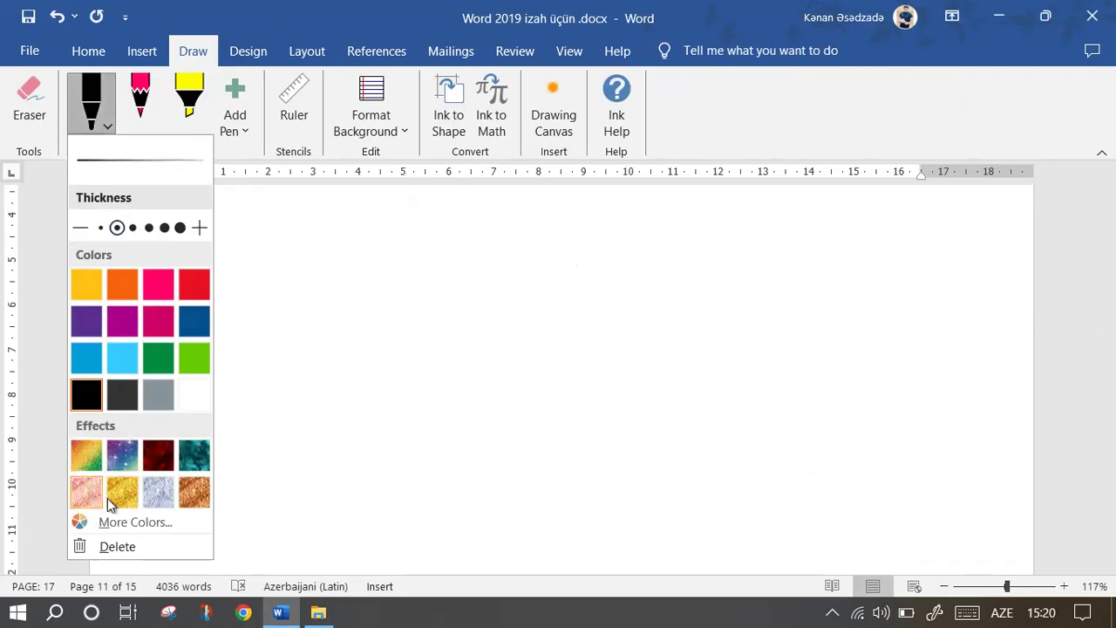
{"action": "left_click", "coordinate": [239, 471]}
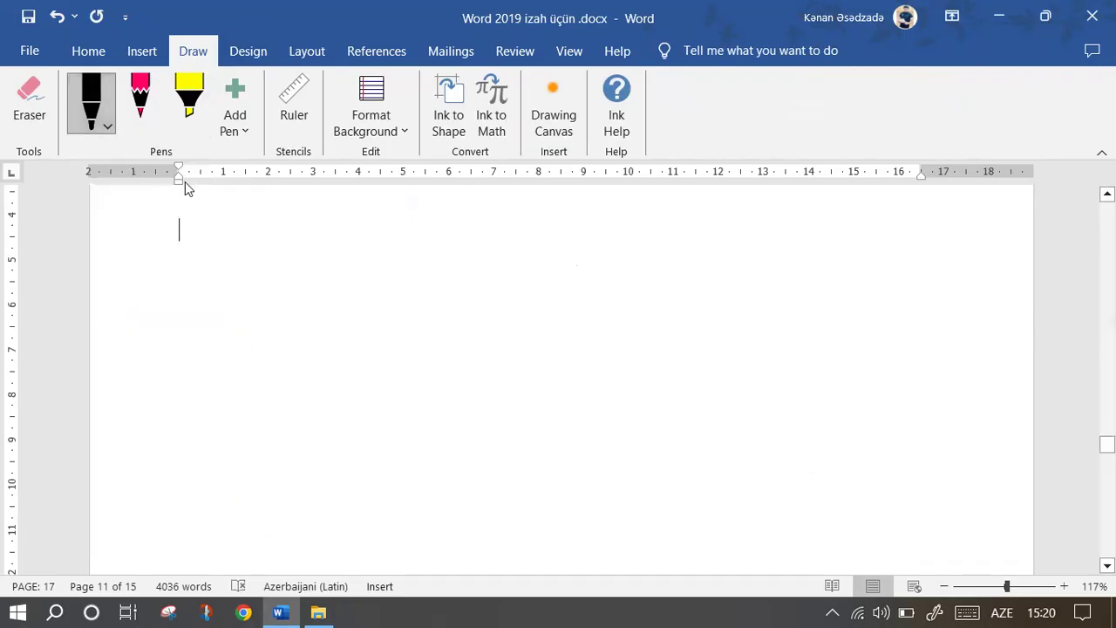
{"action": "left_click", "coordinate": [146, 109]}
{"action": "left_click", "coordinate": [157, 128]}
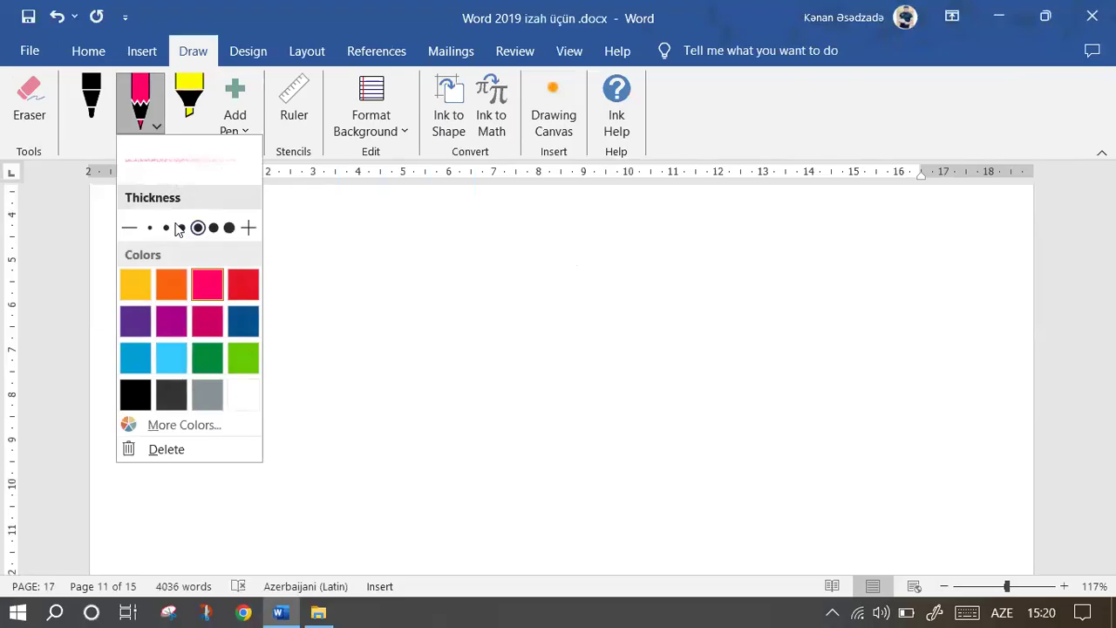
{"action": "left_click", "coordinate": [135, 320]}
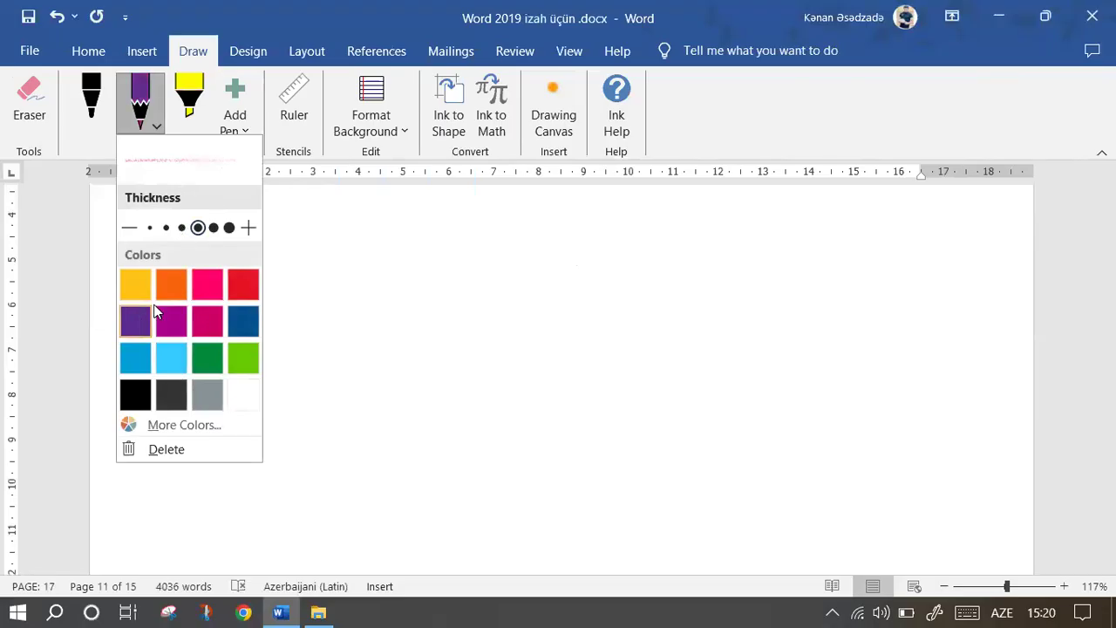
Draw test strokes with yellow highlighter, pencil and black pen, then erase them all.
{"action": "left_click", "coordinate": [197, 122]}
{"action": "left_click", "coordinate": [199, 124]}
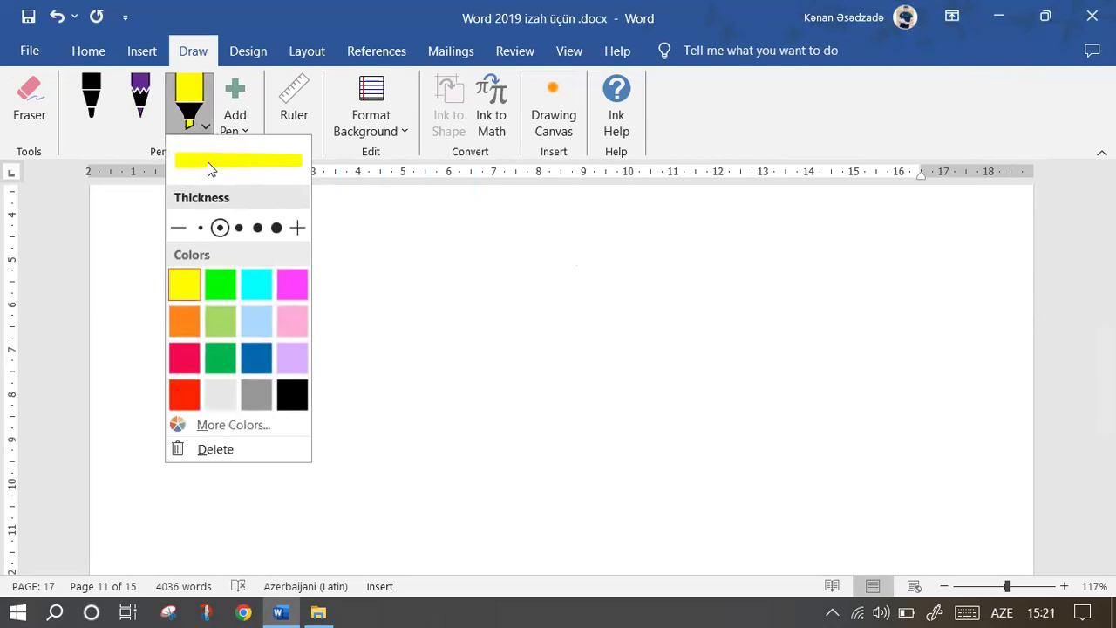
{"action": "left_click", "coordinate": [405, 215]}
{"action": "left_click_drag", "start_coordinate": [371, 220], "coordinate": [448, 378]}
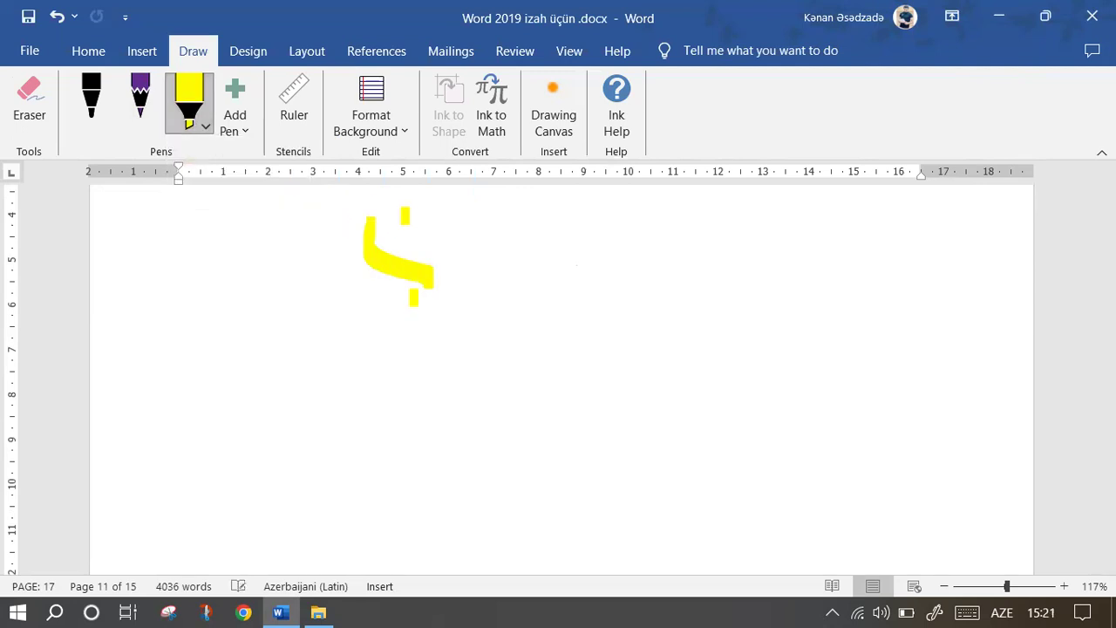
{"action": "left_click", "coordinate": [140, 100]}
{"action": "left_click_drag", "start_coordinate": [309, 258], "coordinate": [415, 458]}
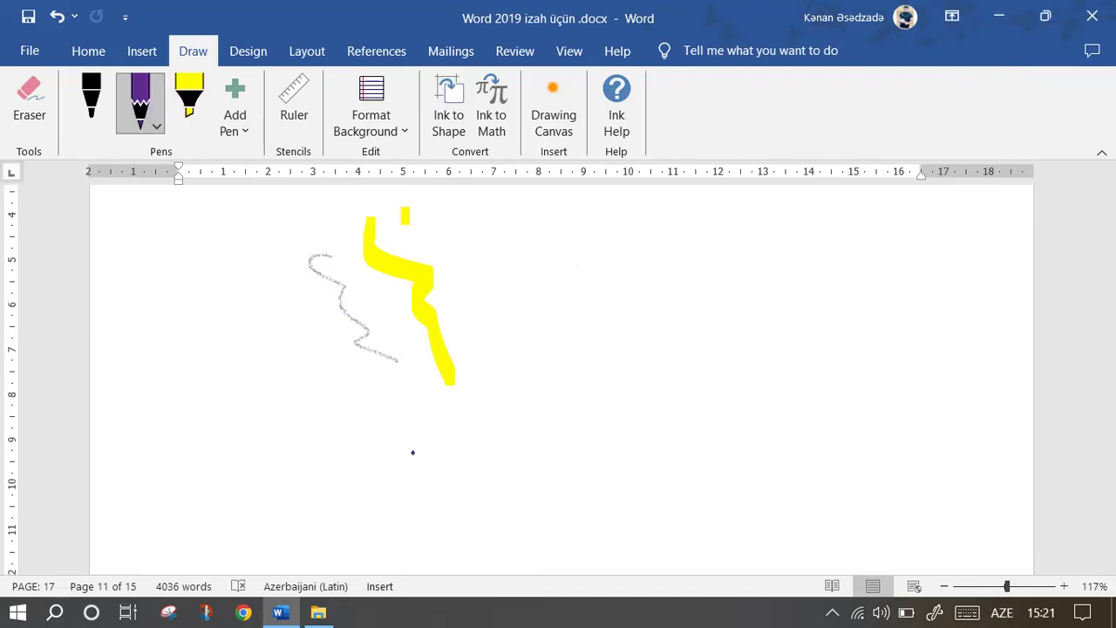
{"action": "left_click", "coordinate": [92, 100]}
{"action": "left_click_drag", "start_coordinate": [286, 264], "coordinate": [339, 489]}
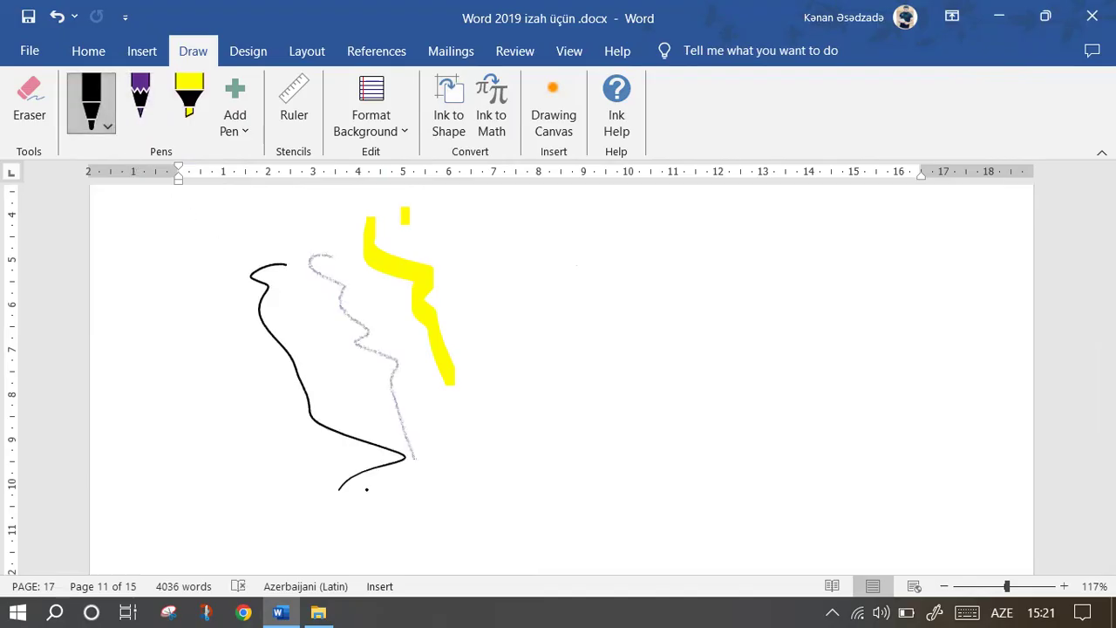
{"action": "left_click", "coordinate": [29, 101]}
{"action": "left_click_drag", "start_coordinate": [250, 357], "coordinate": [421, 211]}
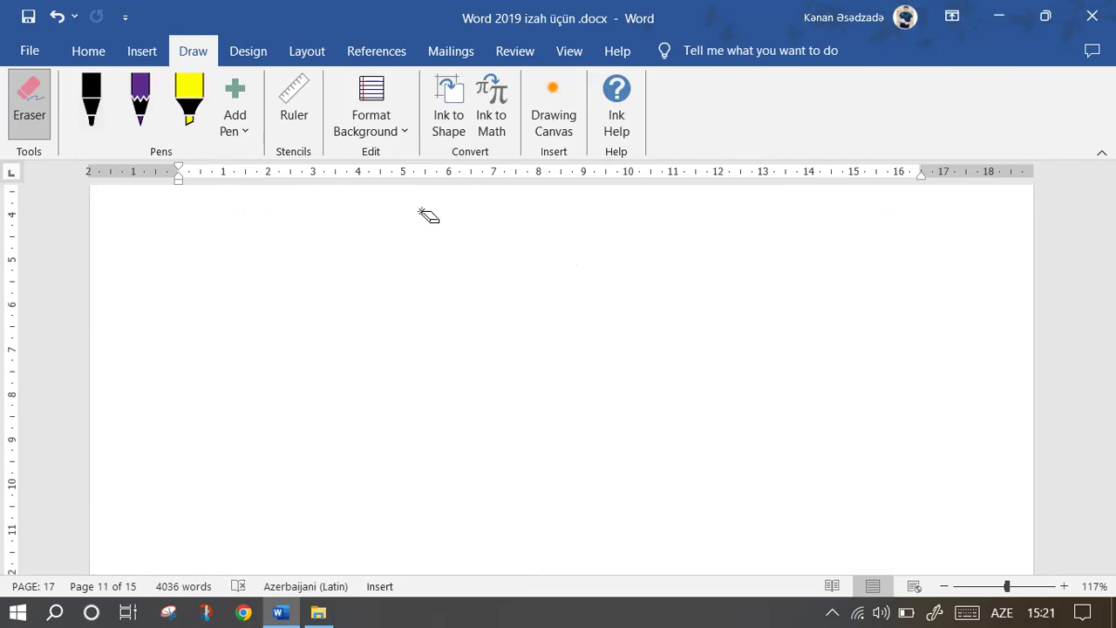
{"action": "left_click", "coordinate": [243, 131]}
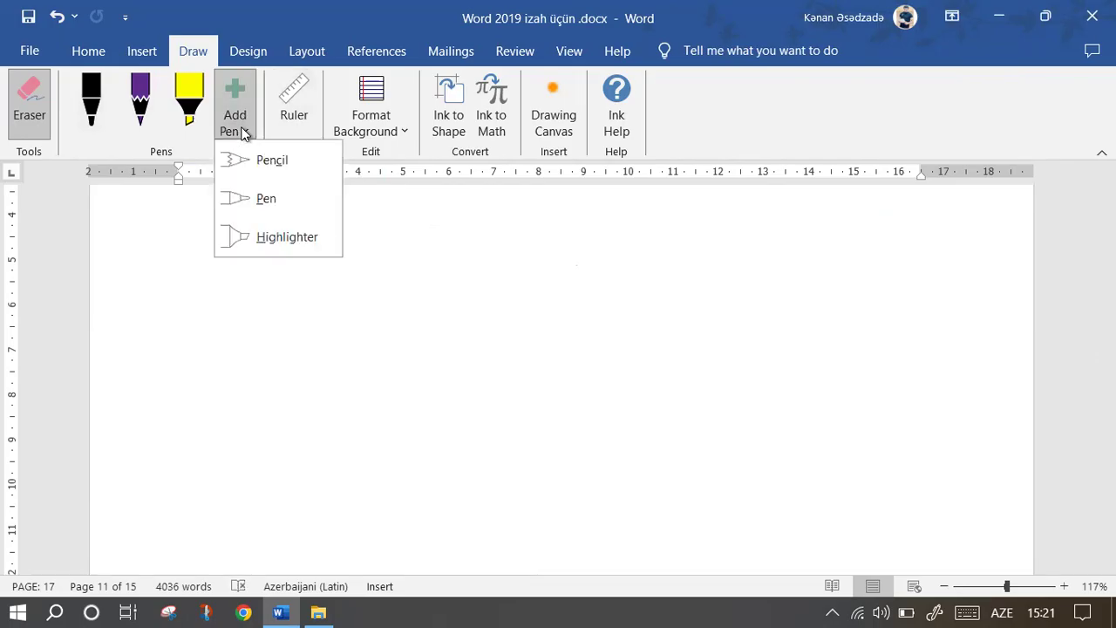
Cancel closing 'Word 2019 izah üçün .docx' at the save prompt so it stays open.
{"action": "left_click", "coordinate": [244, 341]}
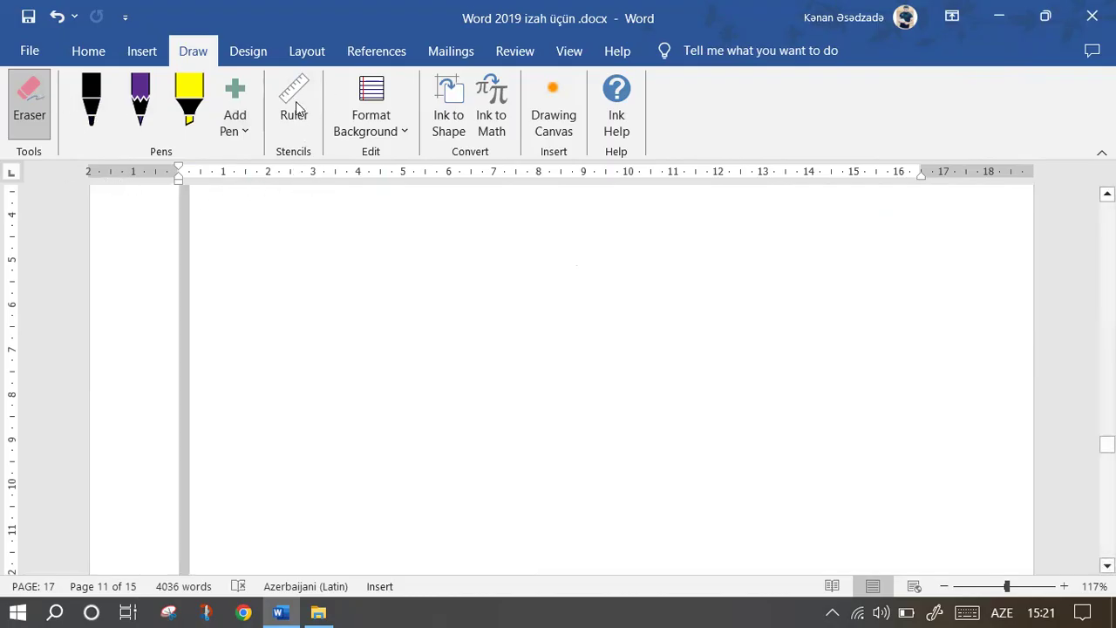
{"action": "key", "text": "Escape"}
{"action": "key", "text": "ctrl+a"}
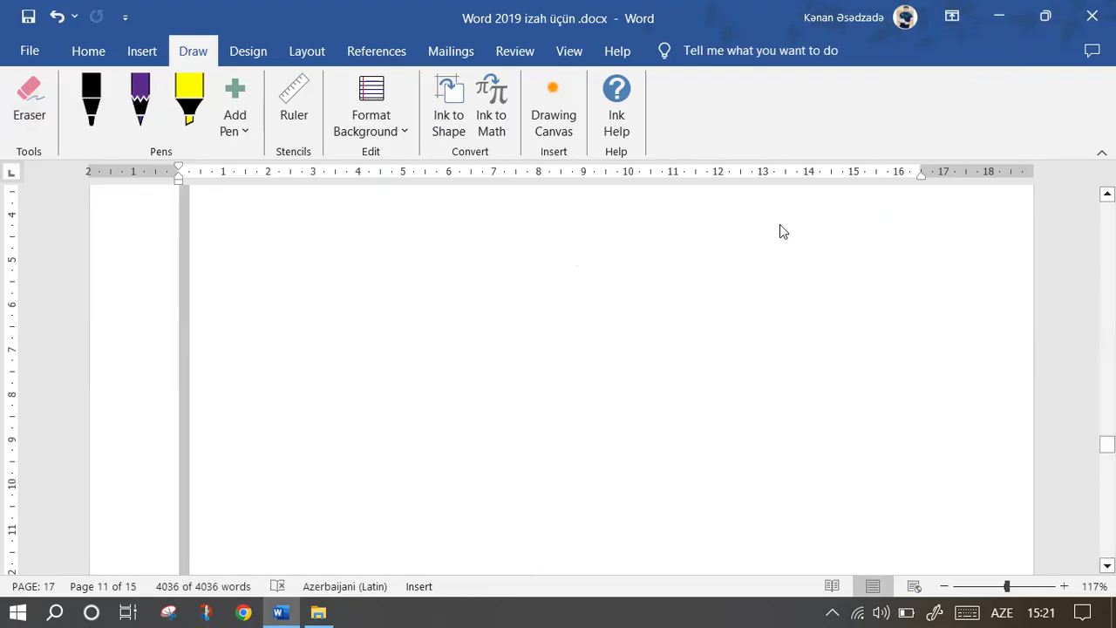
{"action": "key", "text": "ctrl+n"}
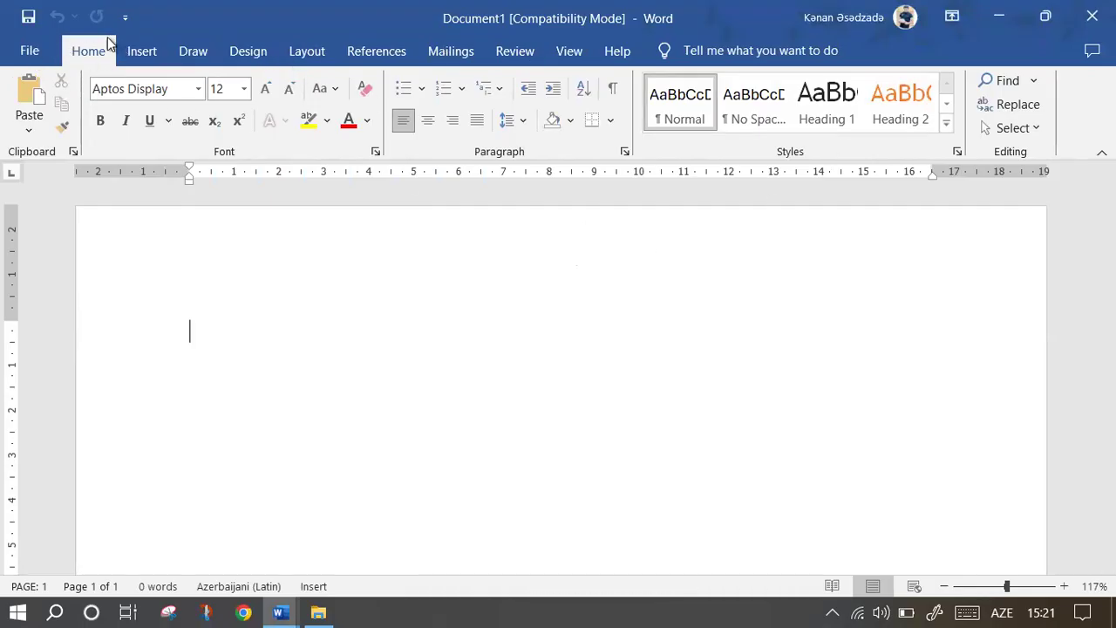
{"action": "left_click", "coordinate": [277, 611]}
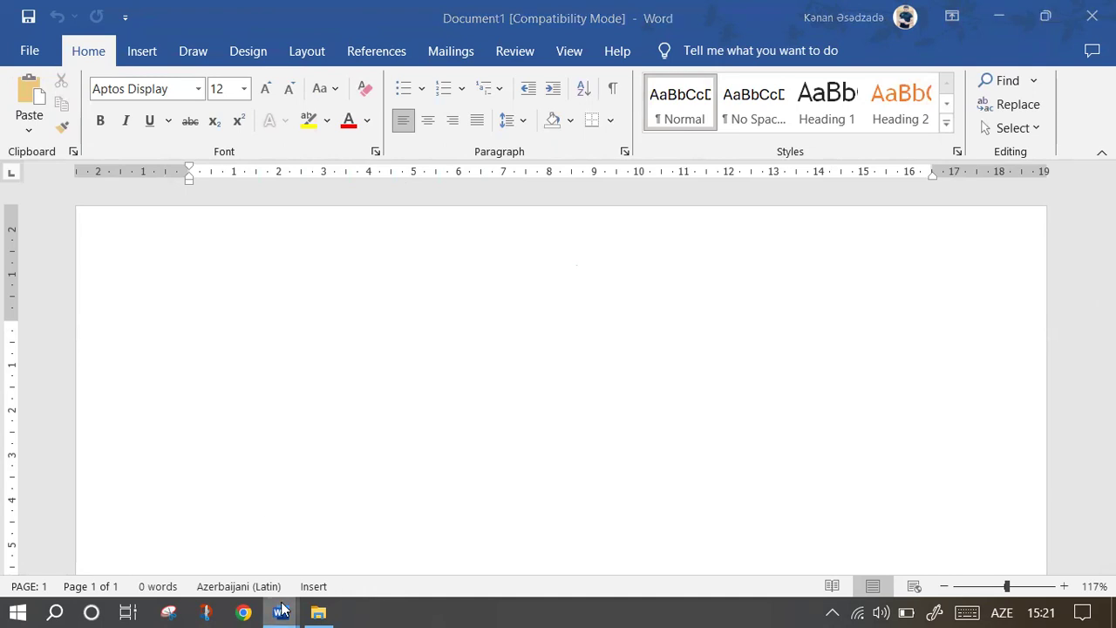
{"action": "left_click", "coordinate": [266, 462]}
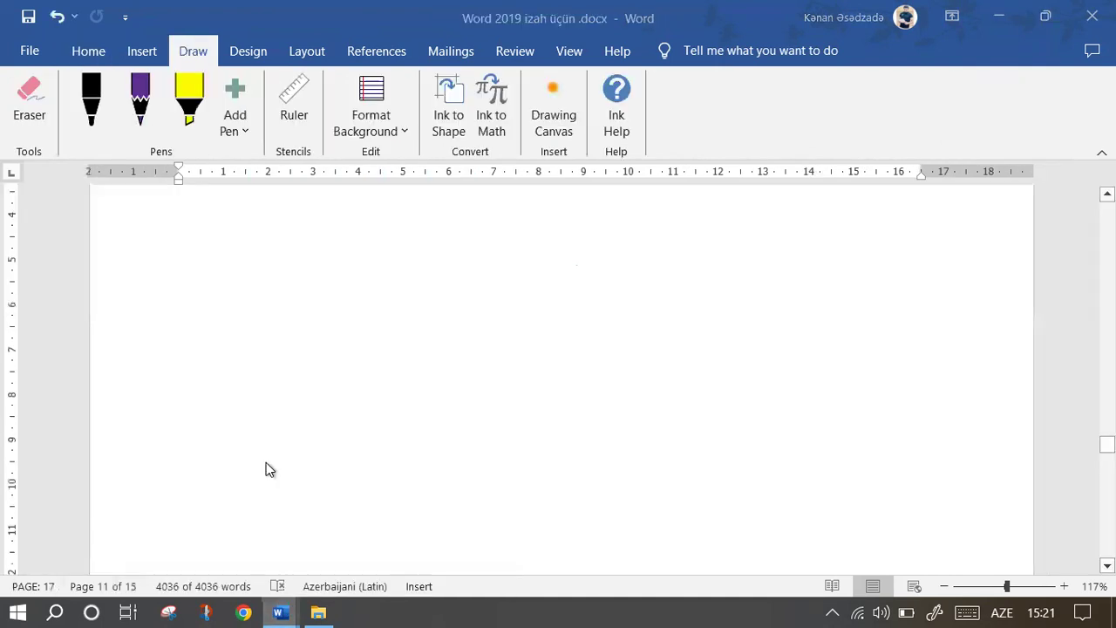
{"action": "left_click", "coordinate": [794, 228]}
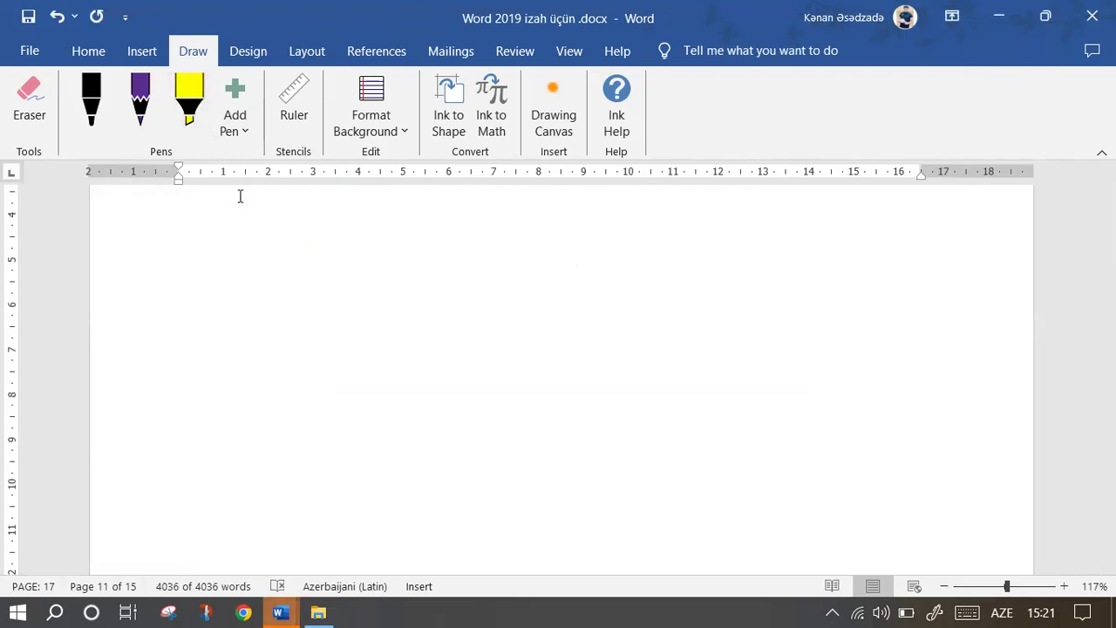
Show the ruler stencil, move it across the page and rotate it level to 0°.
{"action": "left_click", "coordinate": [292, 113]}
{"action": "left_click_drag", "start_coordinate": [210, 384], "coordinate": [300, 373]}
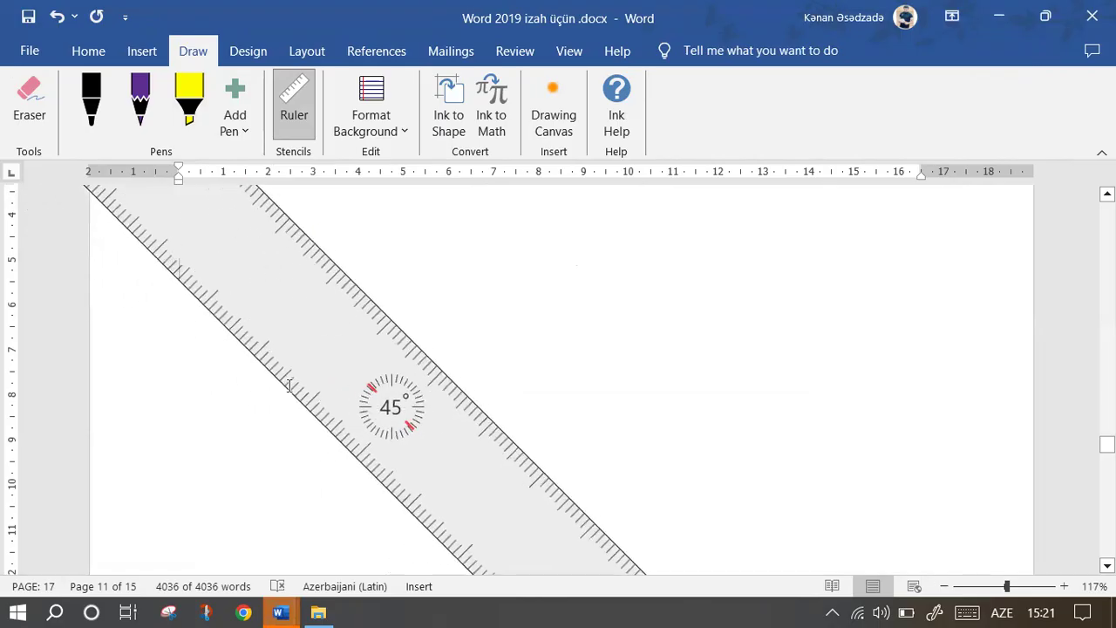
{"action": "scroll", "coordinate": [297, 375], "scroll_direction": "down", "scroll_amount": 2}
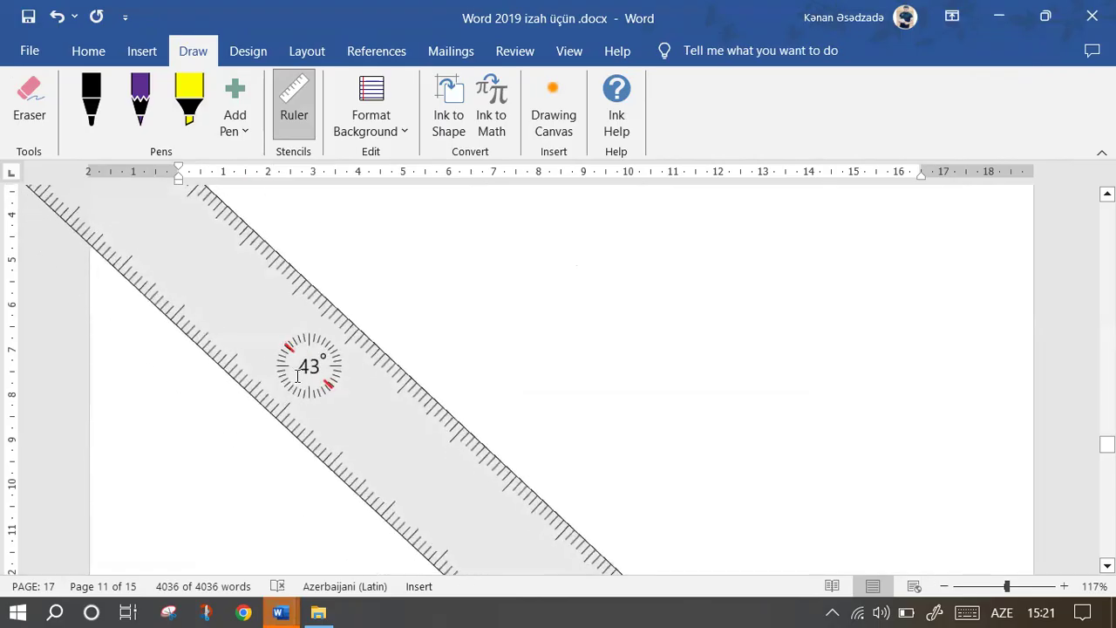
{"action": "scroll", "coordinate": [297, 375], "scroll_direction": "down", "scroll_amount": 7}
{"action": "scroll", "coordinate": [297, 376], "scroll_direction": "down", "scroll_amount": 4}
{"action": "scroll", "coordinate": [297, 375], "scroll_direction": "down", "scroll_amount": 9}
{"action": "scroll", "coordinate": [297, 375], "scroll_direction": "down", "scroll_amount": 5}
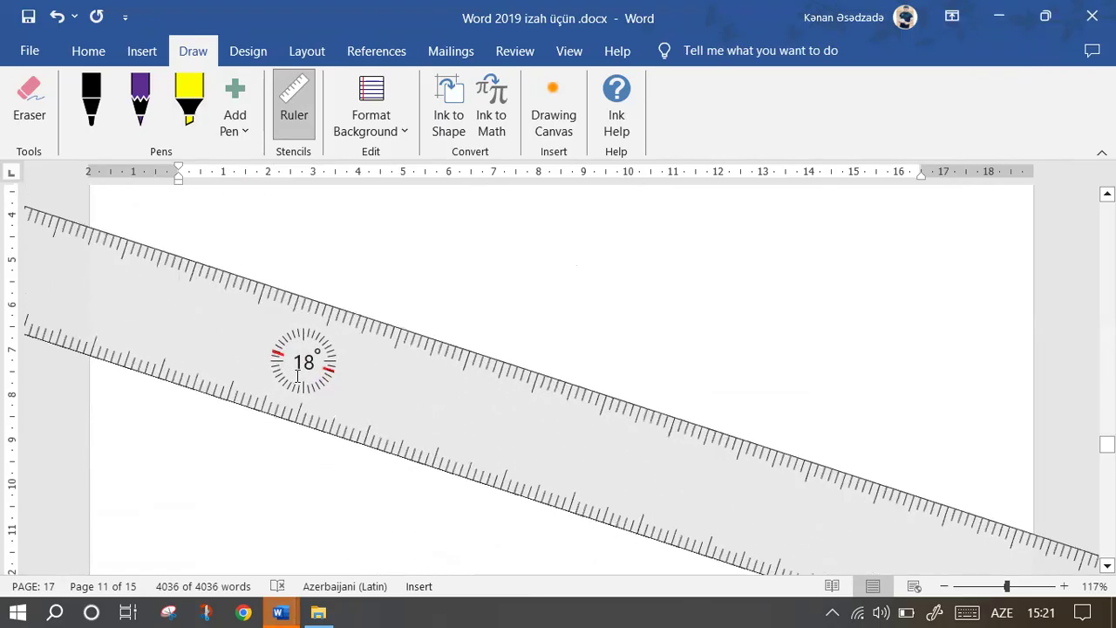
{"action": "scroll", "coordinate": [298, 375], "scroll_direction": "down", "scroll_amount": 8}
{"action": "scroll", "coordinate": [297, 375], "scroll_direction": "down", "scroll_amount": 6}
{"action": "scroll", "coordinate": [297, 375], "scroll_direction": "down", "scroll_amount": 3}
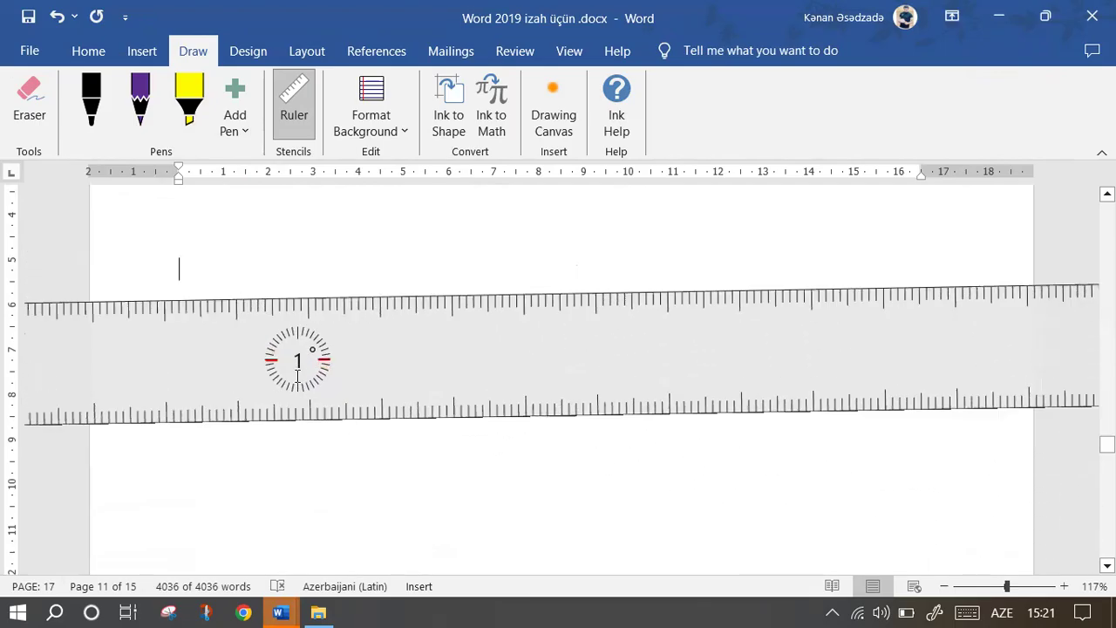
{"action": "scroll", "coordinate": [297, 375], "scroll_direction": "up", "scroll_amount": 1}
{"action": "scroll", "coordinate": [297, 375], "scroll_direction": "down", "scroll_amount": 1}
{"action": "scroll", "coordinate": [297, 375], "scroll_direction": "down", "scroll_amount": 1}
Draw two straight black pen lines along the ruler, then erase both.
{"action": "left_click", "coordinate": [92, 101]}
{"action": "left_click_drag", "start_coordinate": [195, 297], "coordinate": [629, 298]}
{"action": "left_click_drag", "start_coordinate": [476, 367], "coordinate": [419, 229]}
{"action": "left_click_drag", "start_coordinate": [178, 252], "coordinate": [645, 253]}
{"action": "left_click_drag", "start_coordinate": [574, 241], "coordinate": [371, 395]}
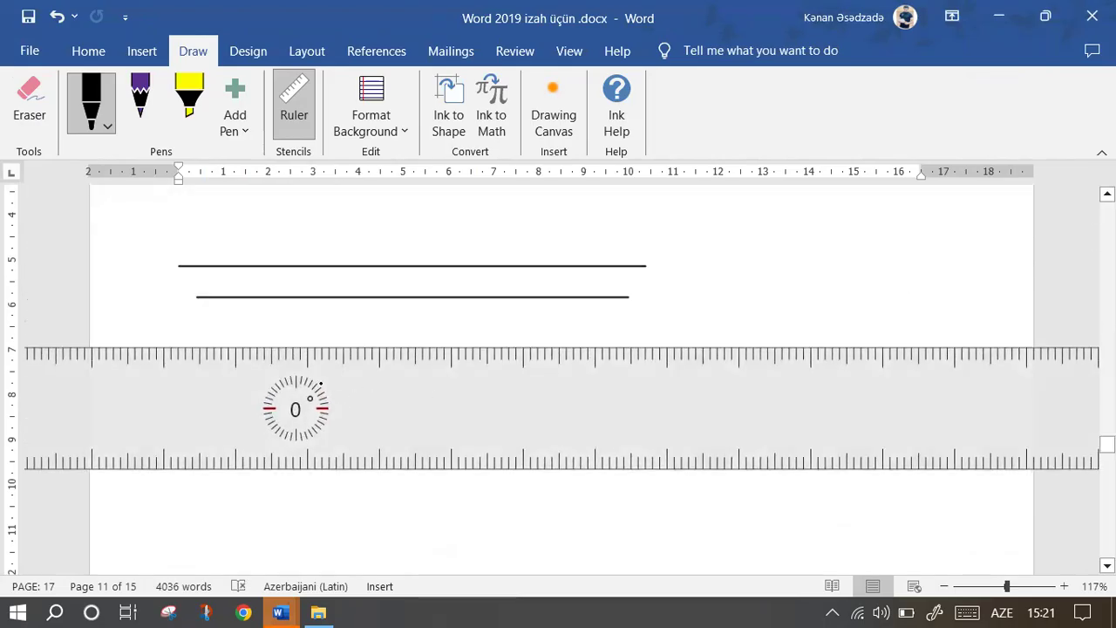
{"action": "left_click", "coordinate": [101, 109]}
{"action": "left_click", "coordinate": [297, 394]}
{"action": "left_click", "coordinate": [29, 103]}
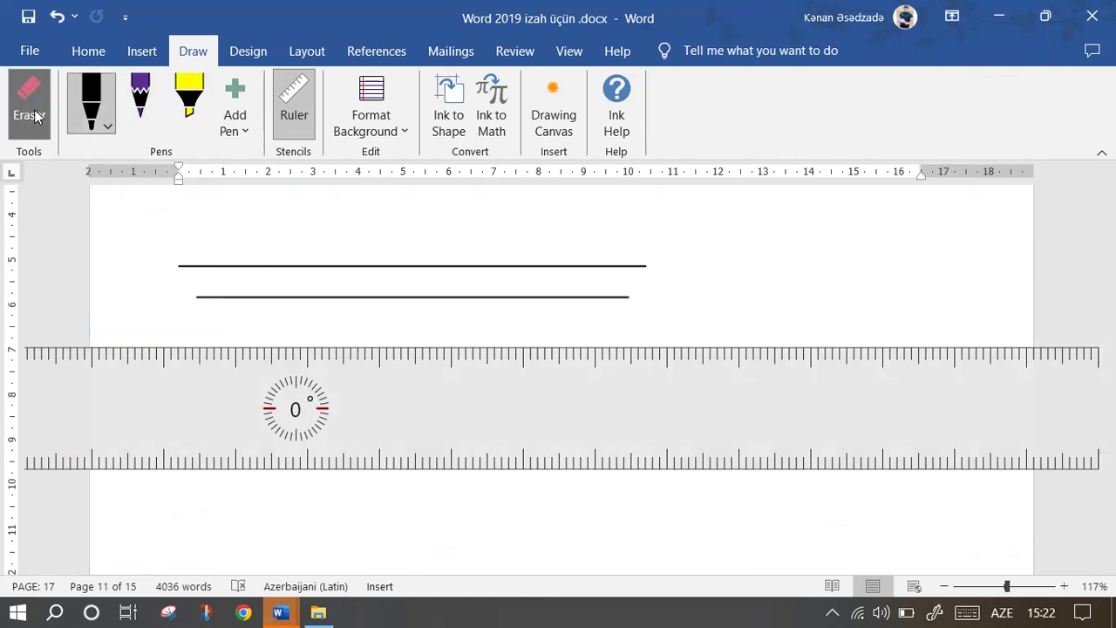
{"action": "left_click_drag", "start_coordinate": [320, 246], "coordinate": [314, 460]}
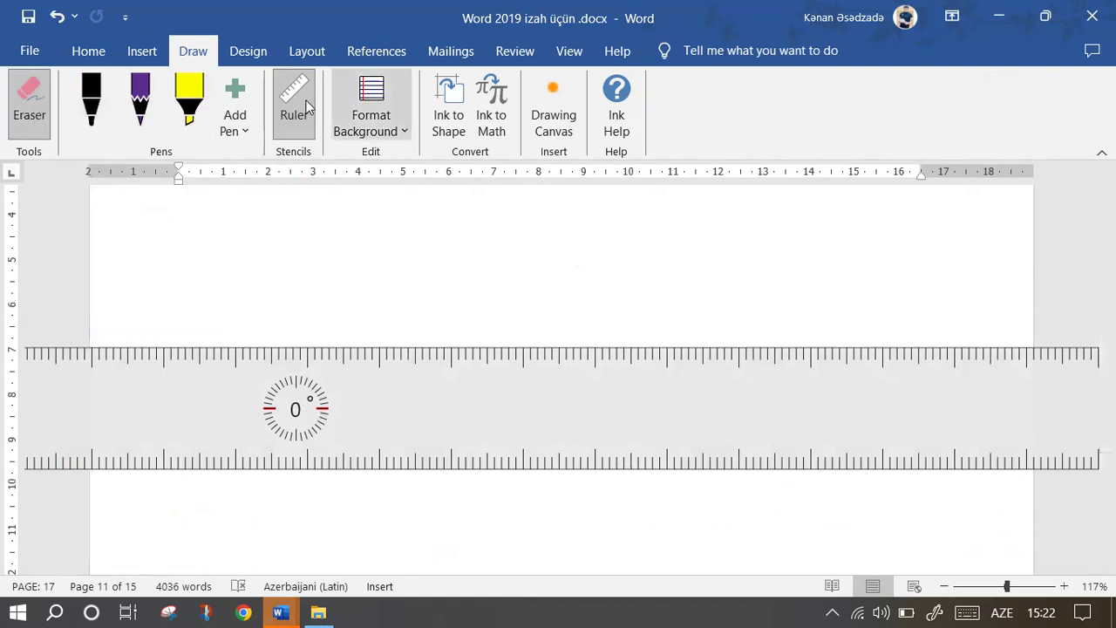
Toggle the ruler stencil off, back on, and off again.
{"action": "left_click", "coordinate": [297, 105]}
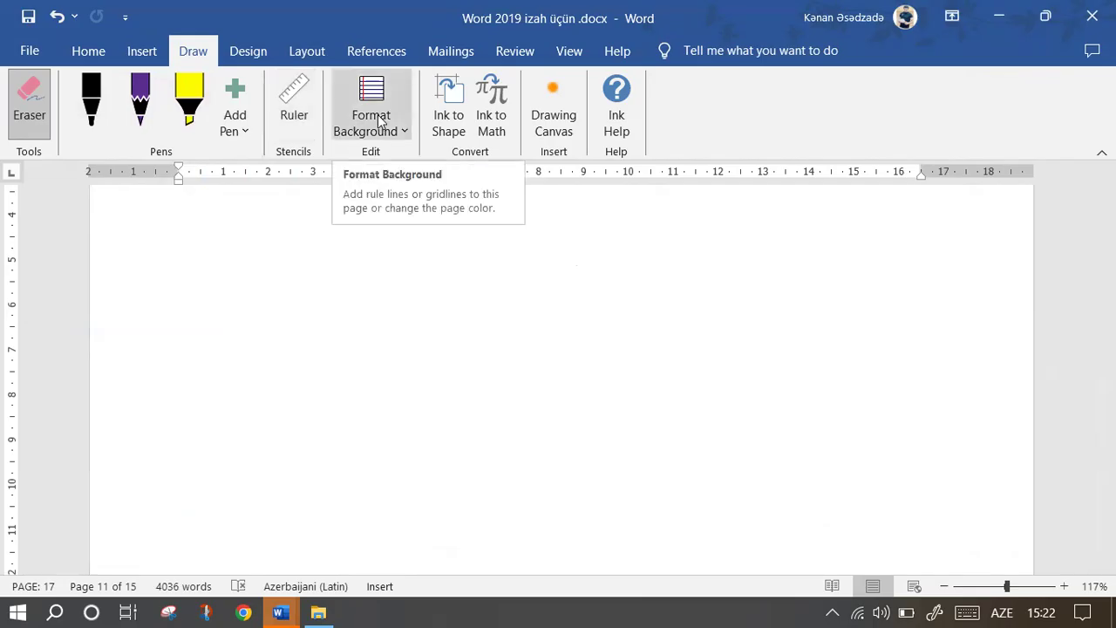
{"action": "left_click", "coordinate": [301, 131]}
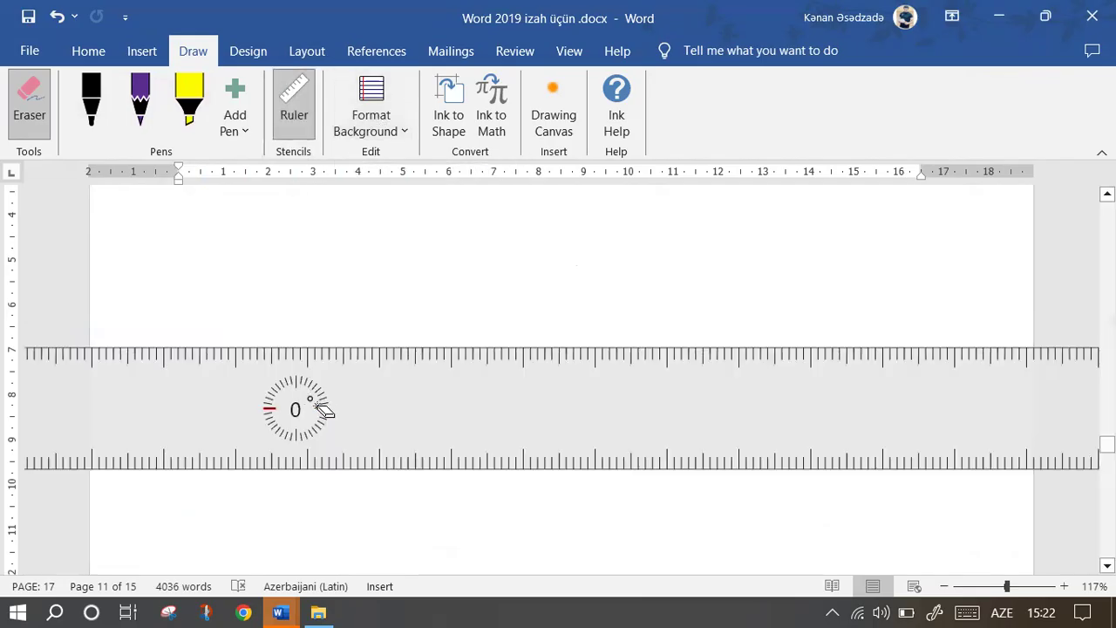
{"action": "scroll", "coordinate": [330, 399], "scroll_direction": "up", "scroll_amount": 1}
{"action": "scroll", "coordinate": [325, 392], "scroll_direction": "up", "scroll_amount": 2}
{"action": "scroll", "coordinate": [330, 382], "scroll_direction": "down", "scroll_amount": 3}
{"action": "scroll", "coordinate": [334, 371], "scroll_direction": "up", "scroll_amount": 2}
{"action": "scroll", "coordinate": [332, 371], "scroll_direction": "down", "scroll_amount": 2}
{"action": "scroll", "coordinate": [330, 371], "scroll_direction": "down", "scroll_amount": 2}
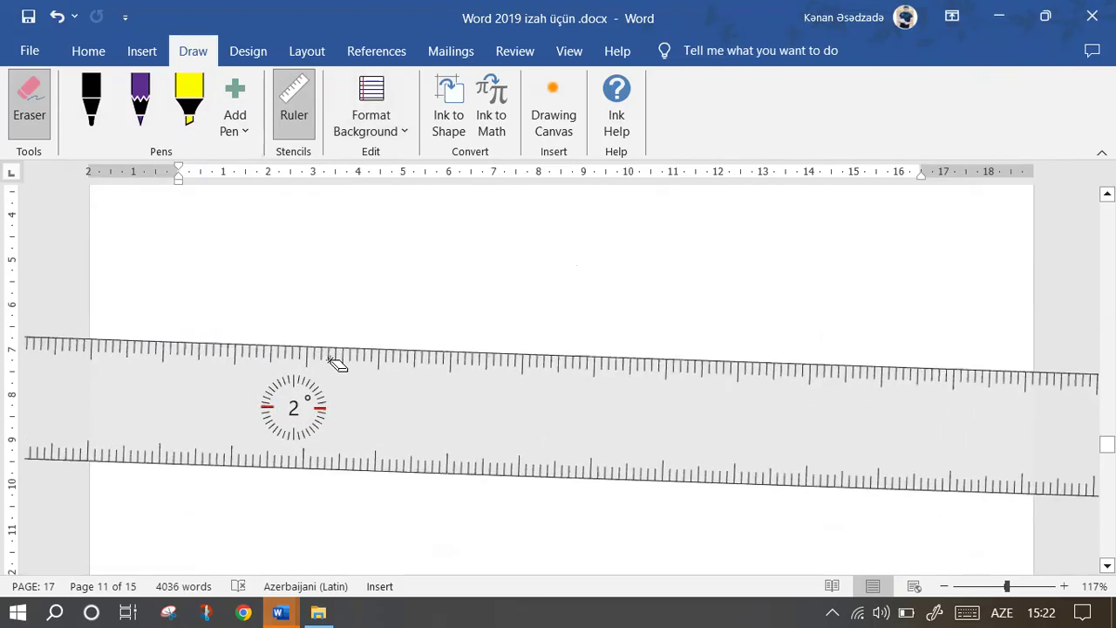
{"action": "scroll", "coordinate": [329, 371], "scroll_direction": "down", "scroll_amount": 3}
{"action": "scroll", "coordinate": [332, 372], "scroll_direction": "up", "scroll_amount": 1}
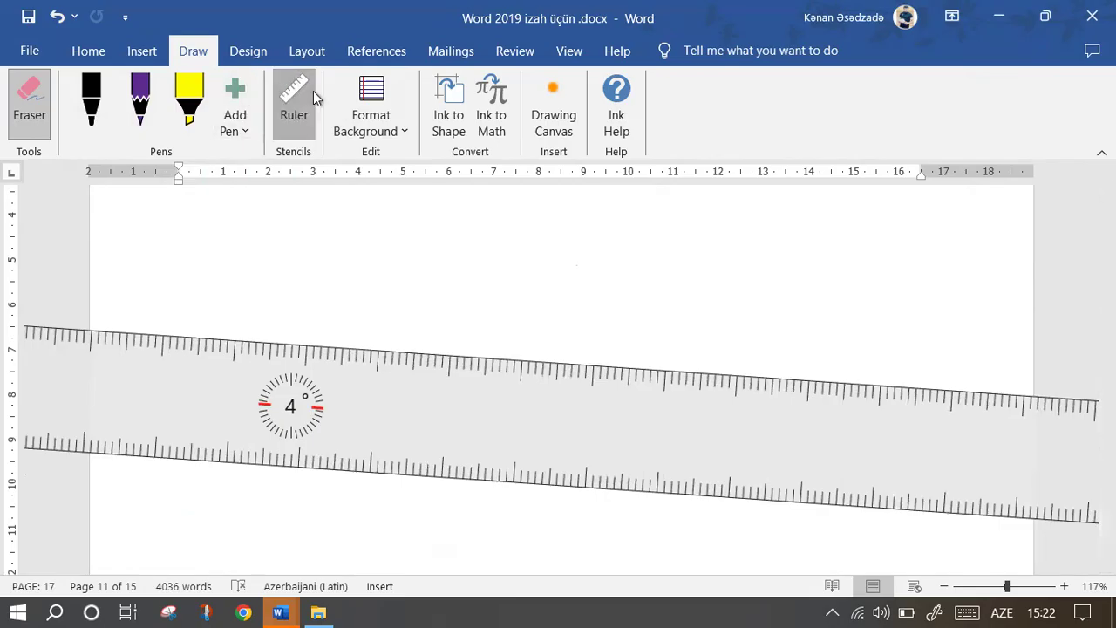
{"action": "left_click", "coordinate": [313, 91]}
Try ruled, wide ruled and fine grid page backgrounds, then set the background to None.
{"action": "left_click", "coordinate": [390, 119]}
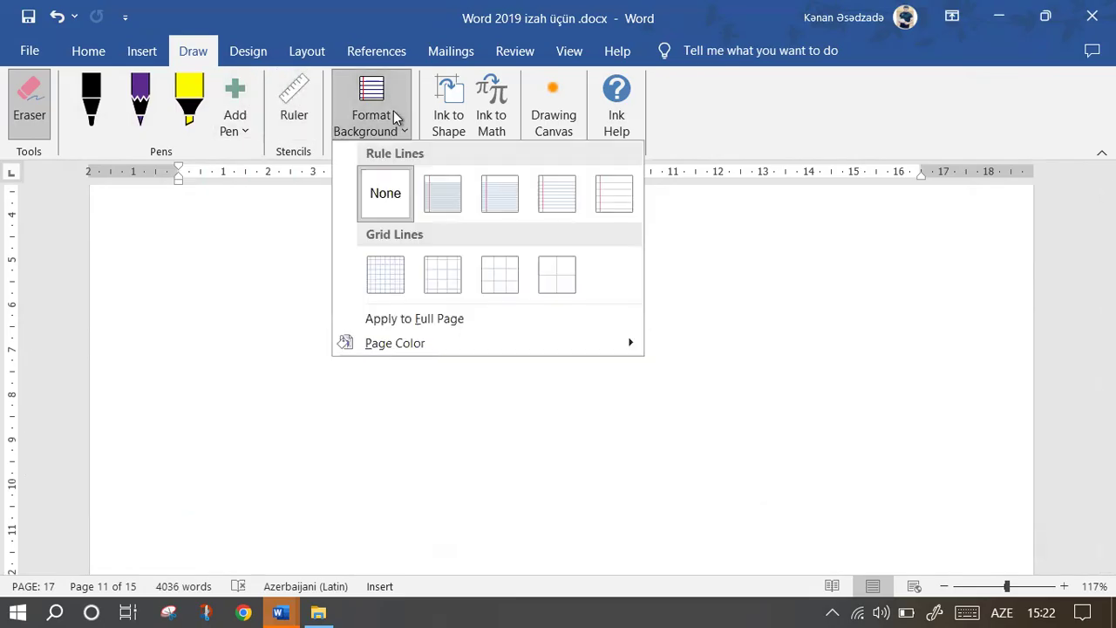
{"action": "left_click", "coordinate": [441, 192]}
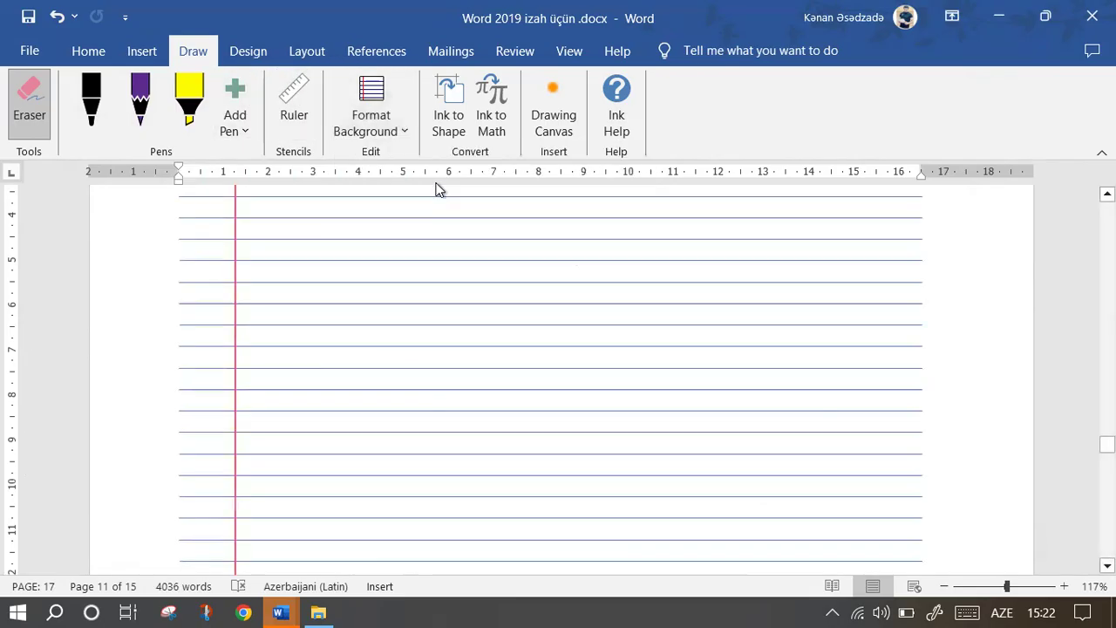
{"action": "left_click", "coordinate": [370, 104]}
{"action": "left_click", "coordinate": [563, 190]}
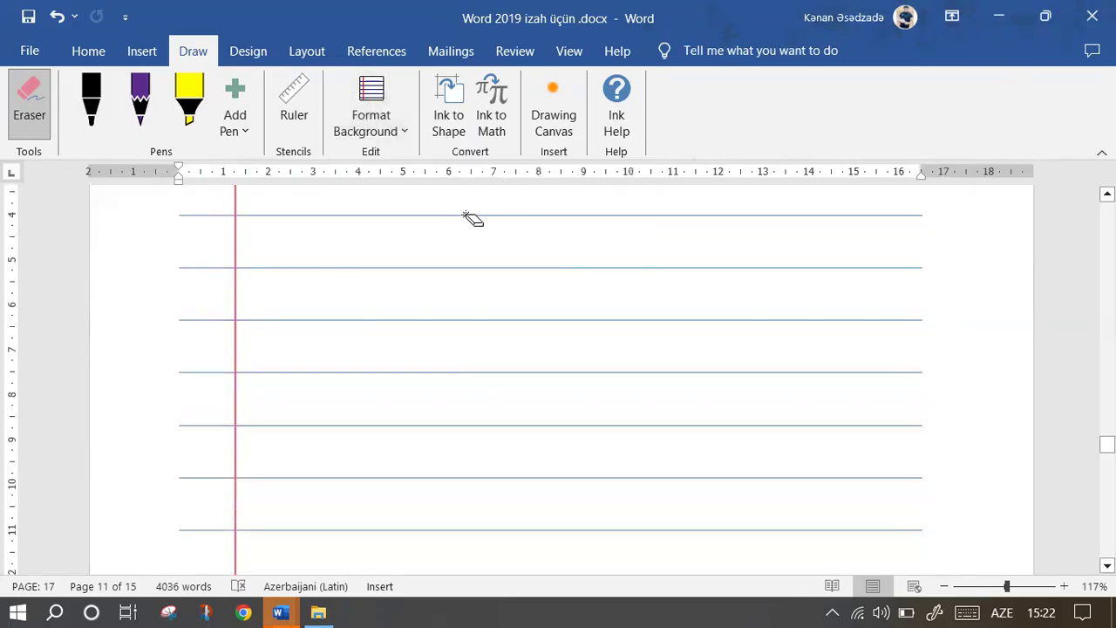
{"action": "left_click", "coordinate": [410, 120]}
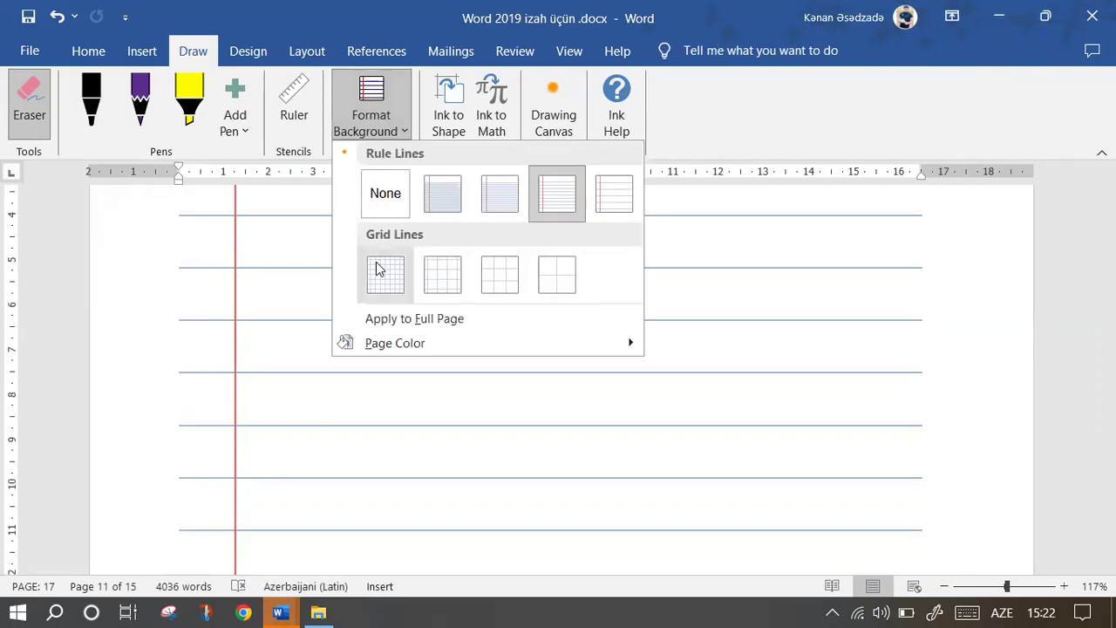
{"action": "left_click", "coordinate": [383, 262]}
{"action": "left_click", "coordinate": [370, 109]}
{"action": "left_click", "coordinate": [383, 190]}
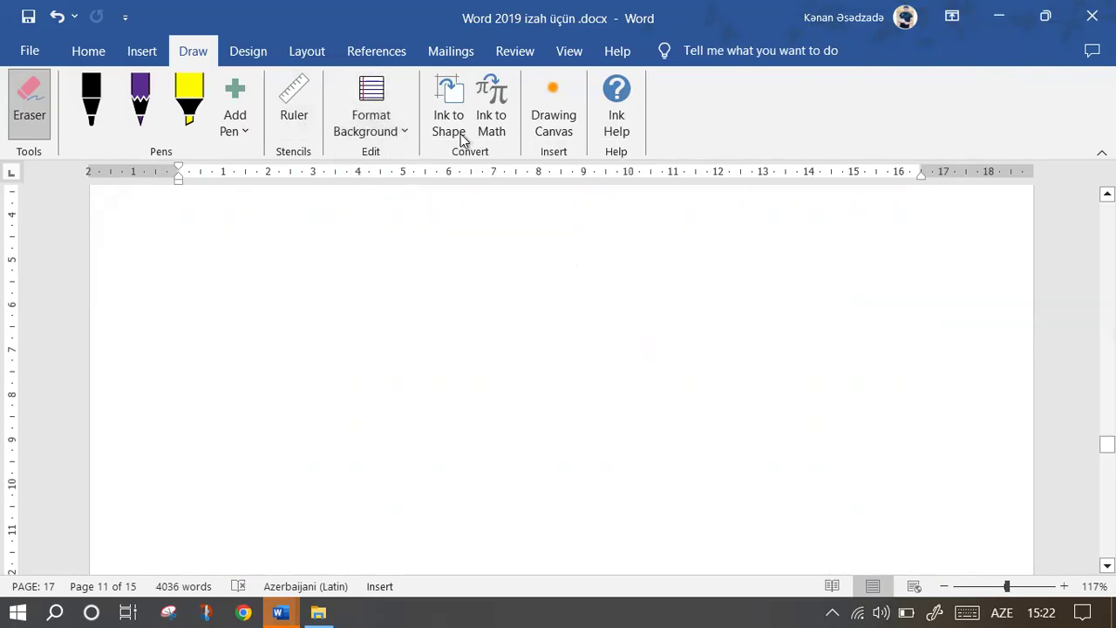
Convert a sketched triangle and rectangle into clean shapes with Ink to Shape, then delete them.
{"action": "left_click", "coordinate": [461, 138]}
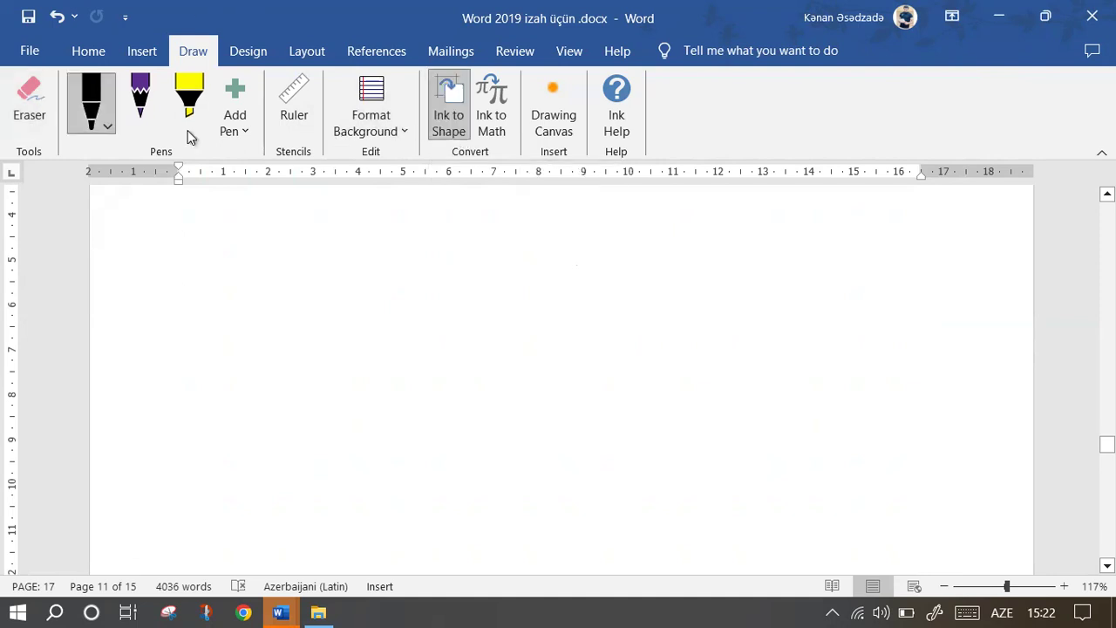
{"action": "left_click_drag", "start_coordinate": [383, 341], "coordinate": [398, 275]}
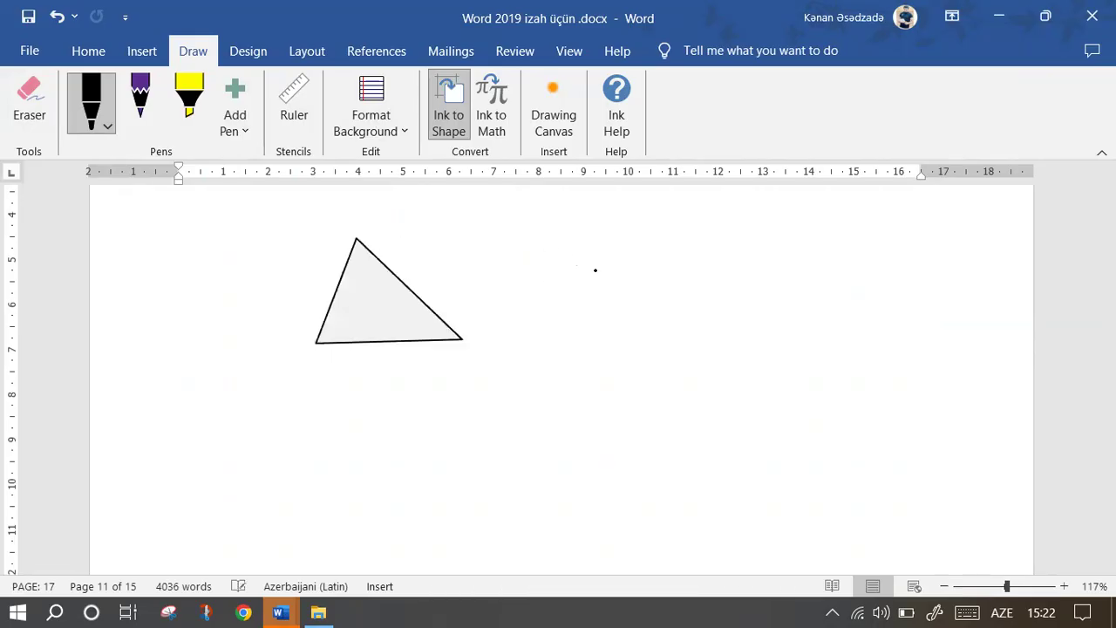
{"action": "mouse_move", "coordinate": [557, 238]}
{"action": "left_mouse_down"}
{"action": "mouse_move", "coordinate": [555, 351]}
{"action": "mouse_move", "coordinate": [698, 353]}
{"action": "mouse_move", "coordinate": [715, 234]}
{"action": "left_mouse_up"}
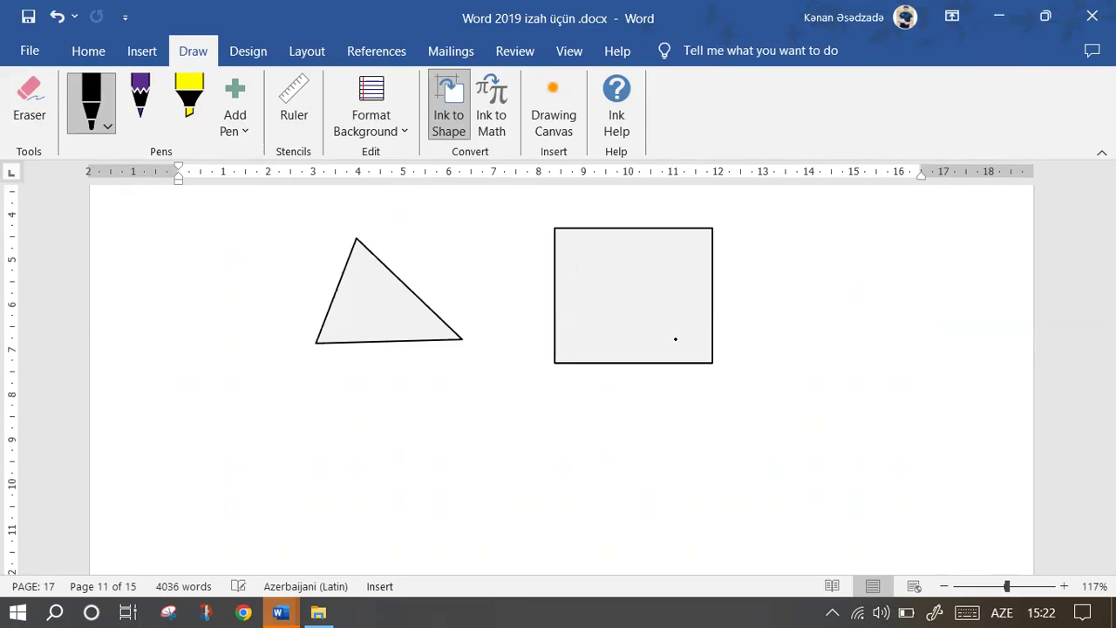
{"action": "left_click", "coordinate": [448, 105]}
{"action": "left_click", "coordinate": [394, 302]}
{"action": "key", "text": "Delete"}
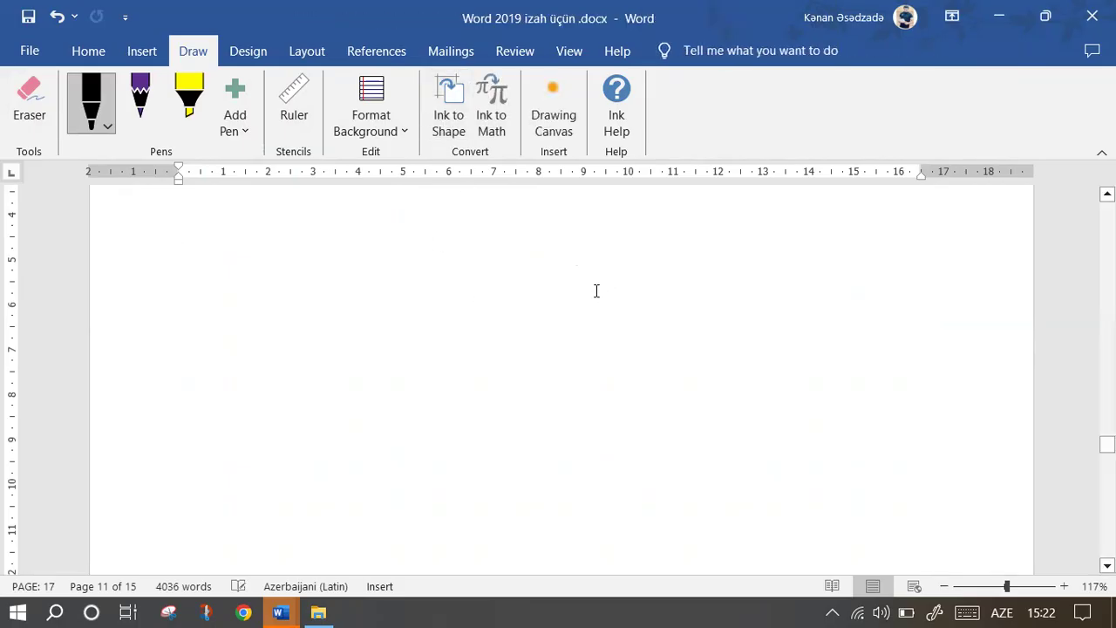
Open and close Ink to Math, then insert a drawing canvas on page 11.
{"action": "left_click", "coordinate": [491, 119]}
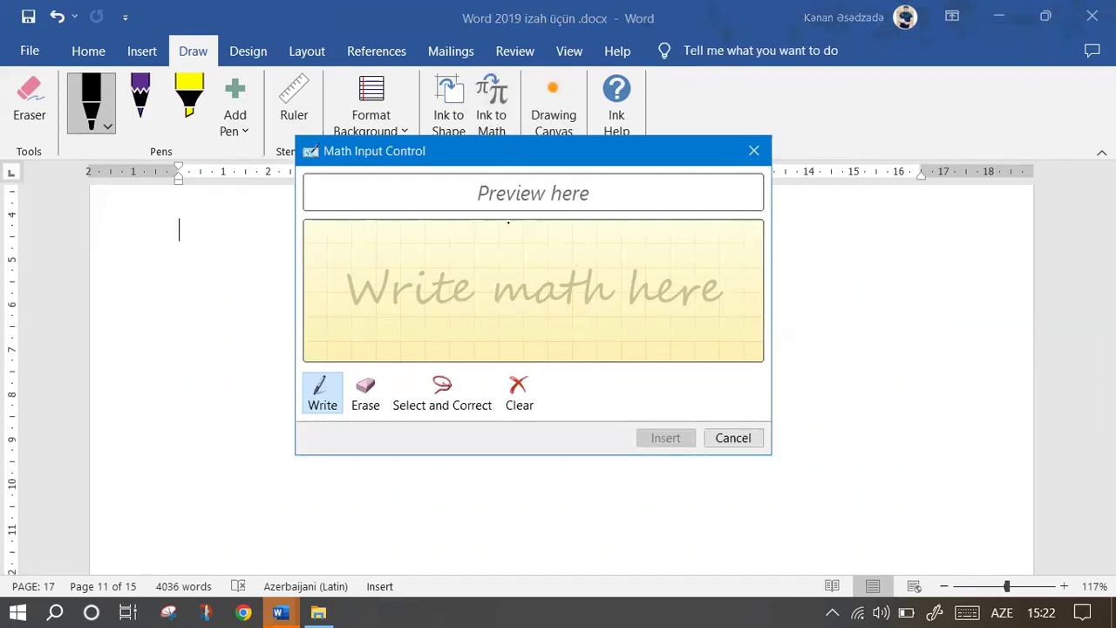
{"action": "left_click", "coordinate": [754, 151]}
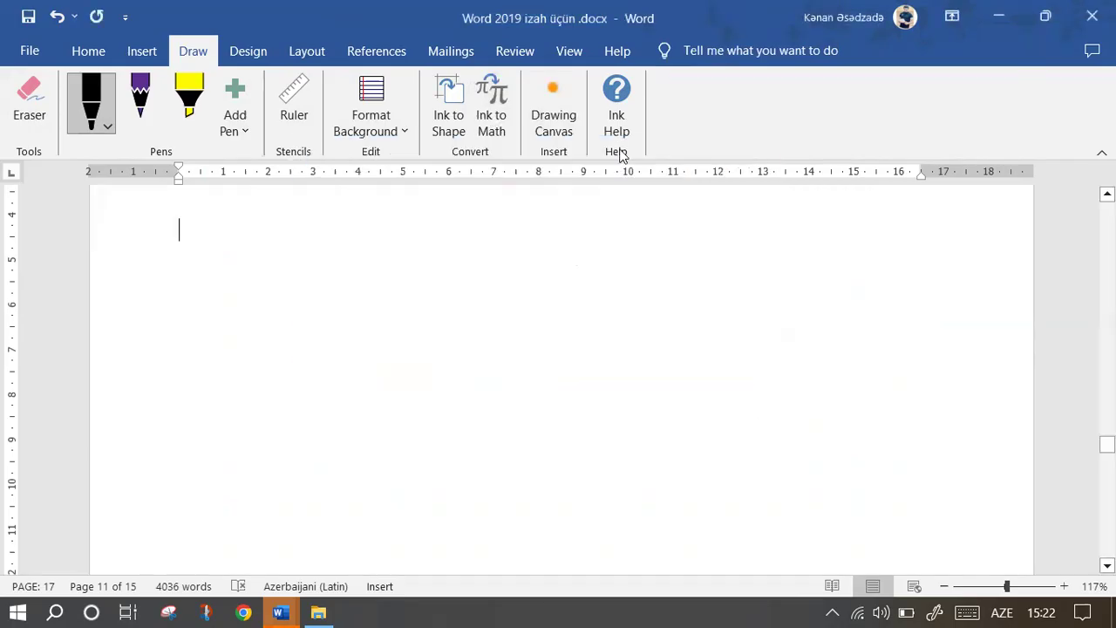
{"action": "left_click", "coordinate": [548, 113]}
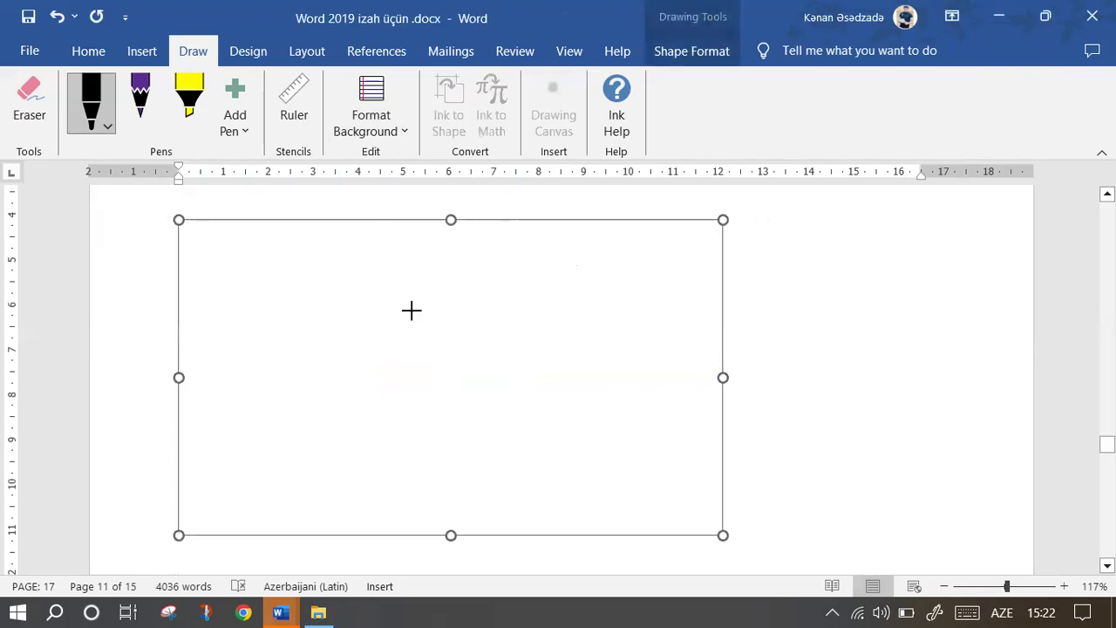
Scribble purple pen squiggles and three thick yellow highlighter strokes on the canvas.
{"action": "left_click", "coordinate": [140, 98]}
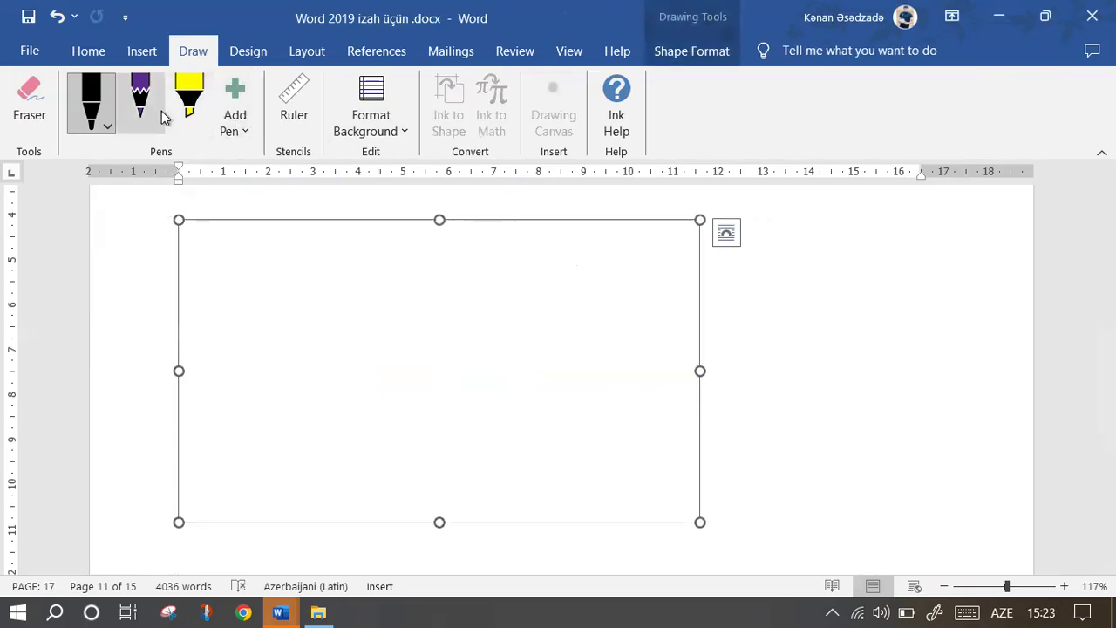
{"action": "left_click_drag", "start_coordinate": [293, 317], "coordinate": [283, 378]}
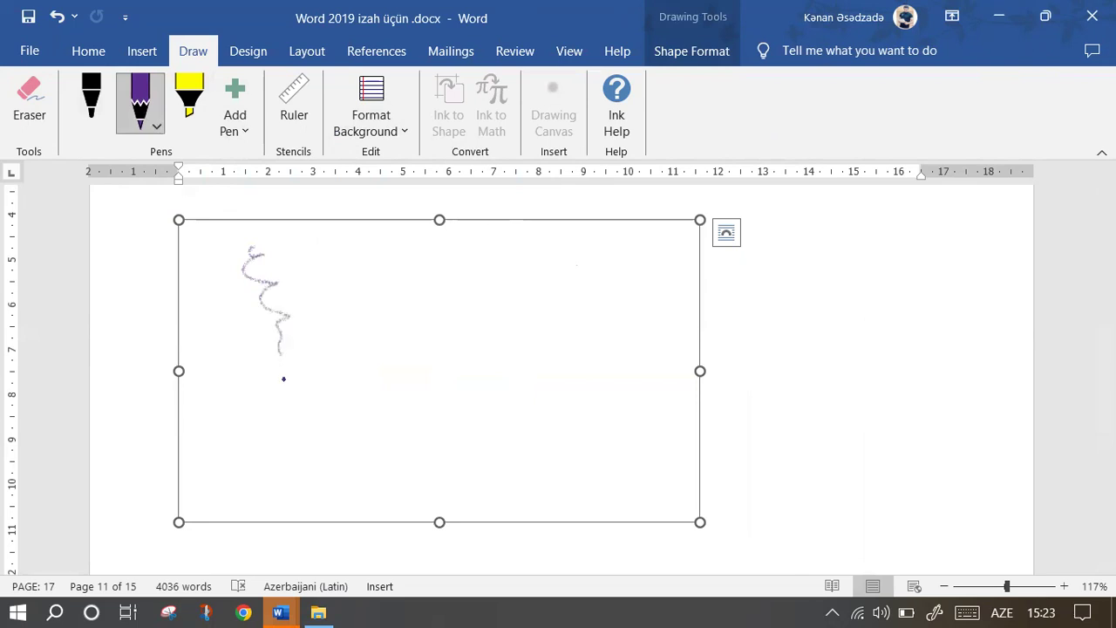
{"action": "left_click_drag", "start_coordinate": [224, 346], "coordinate": [140, 347]}
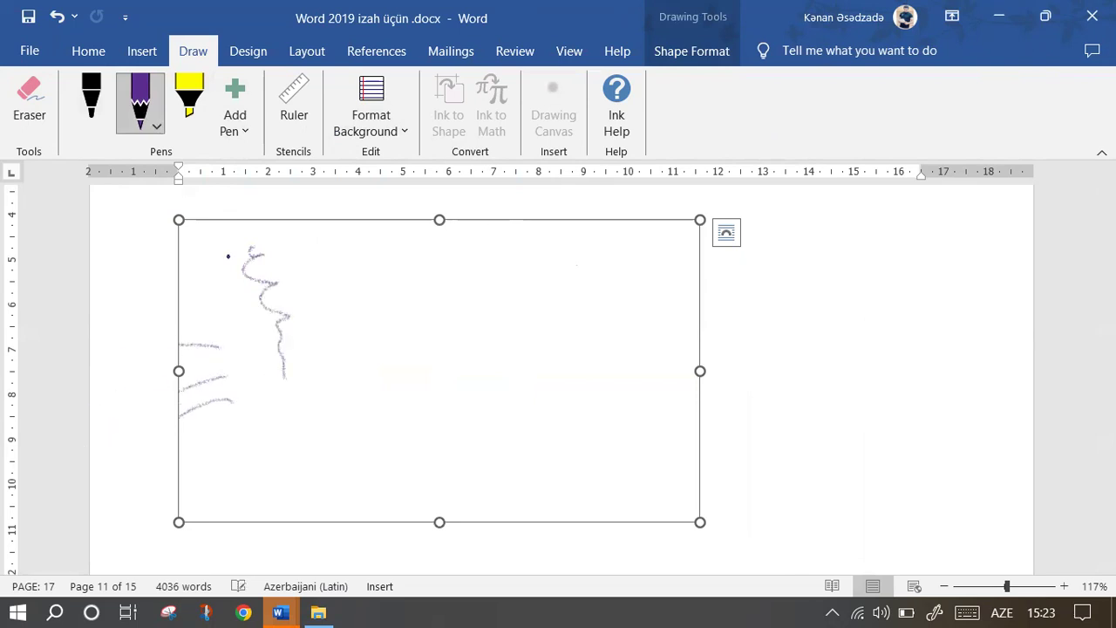
{"action": "left_click", "coordinate": [190, 98]}
{"action": "mouse_move", "coordinate": [412, 302]}
{"action": "left_mouse_down"}
{"action": "mouse_move", "coordinate": [864, 366]}
{"action": "mouse_move", "coordinate": [824, 388]}
{"action": "left_mouse_up"}
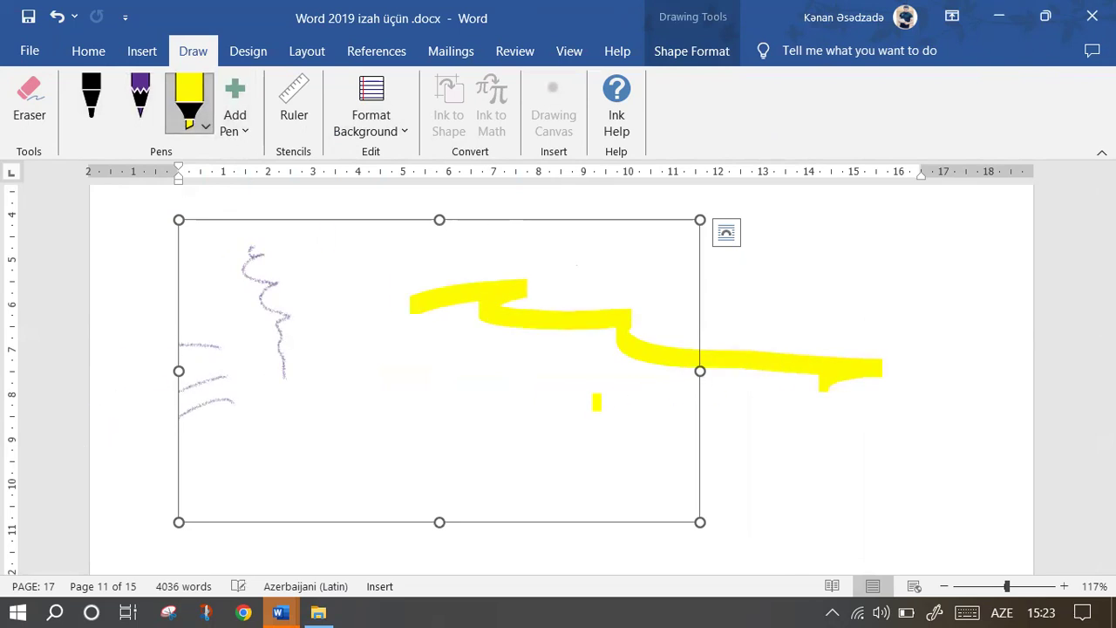
{"action": "left_click_drag", "start_coordinate": [583, 405], "coordinate": [868, 415]}
{"action": "left_click_drag", "start_coordinate": [599, 462], "coordinate": [783, 513]}
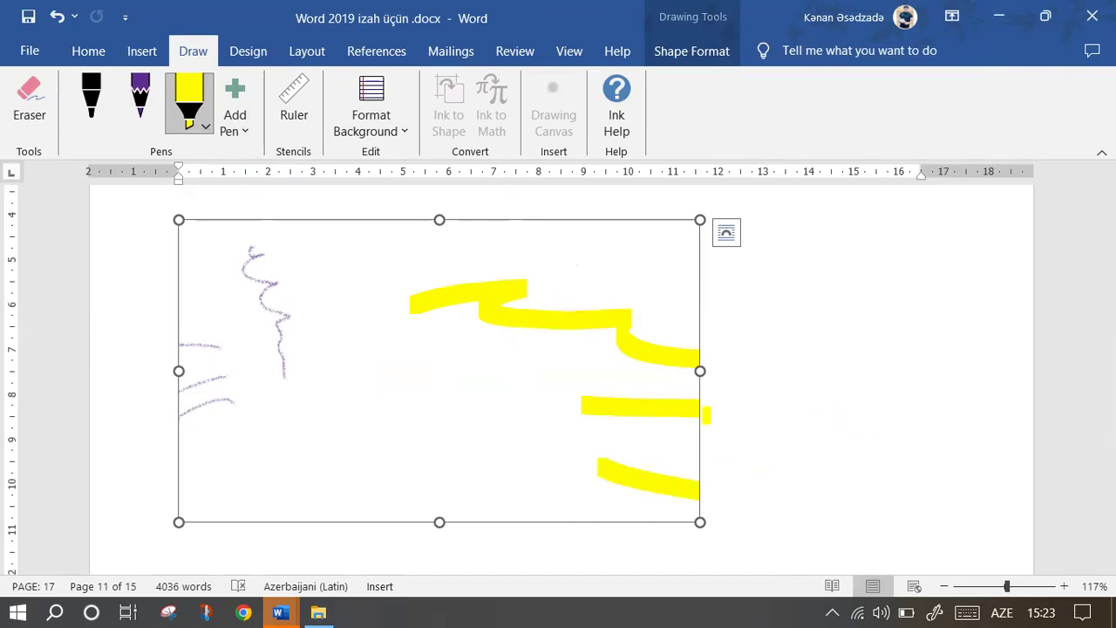